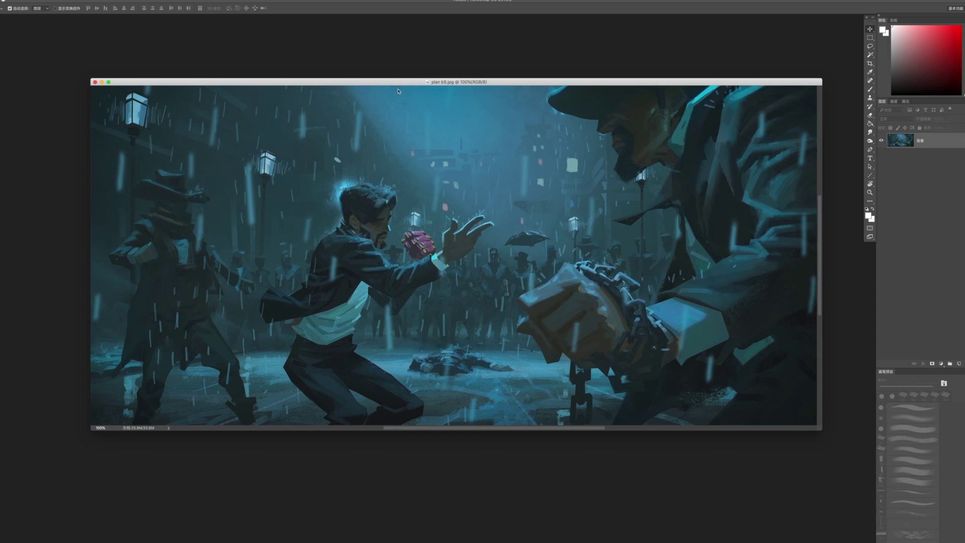
Show the rainy street painting full screen, desaturate it and add a new empty layer above it
key("f")
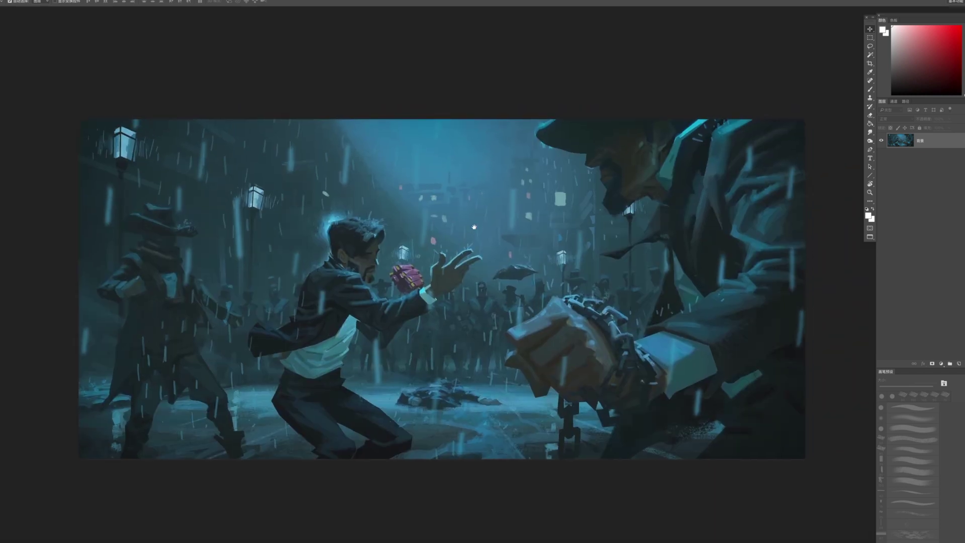
key("ctrl+shift+u")
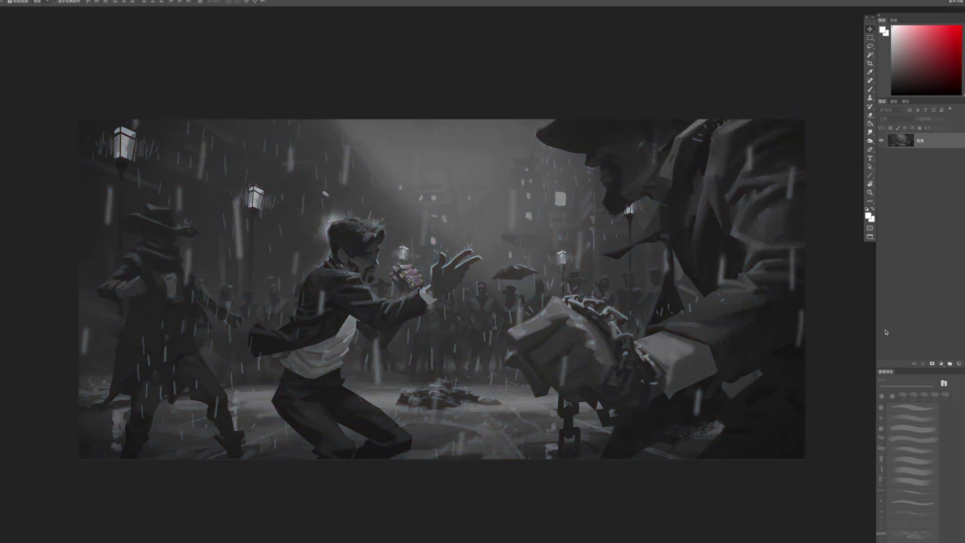
left_click(959, 364)
Choose a textured brush, sample the sky's light grey and paint broad strokes across the sky on the new layer
key("b")
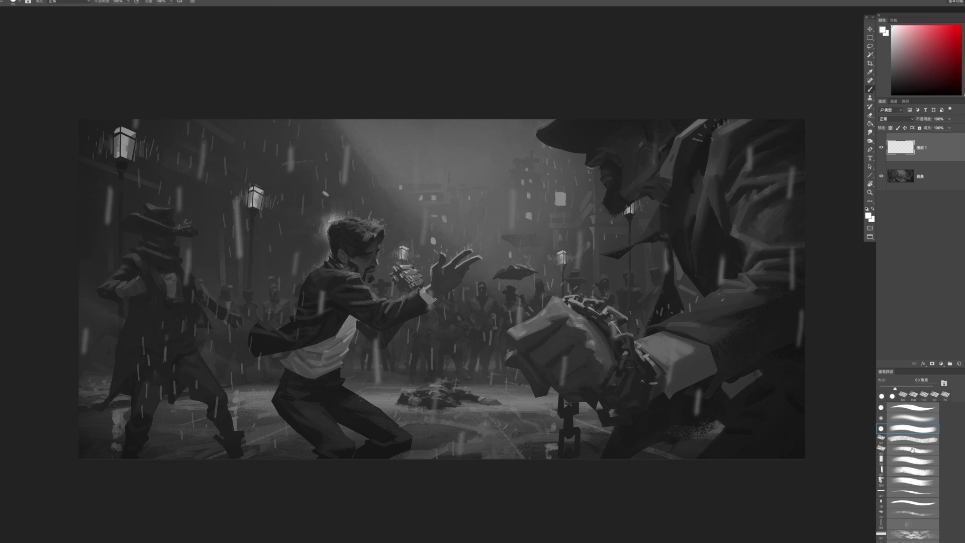
left_click(908, 475)
left_click(381, 158, "alt")
left_click_drag(302, 132, 395, 185)
left_click_drag(265, 131, 384, 185)
left_click_drag(387, 135, 573, 231)
key("bracketright")
key("bracketright")
left_click_drag(555, 138, 742, 131)
Block in a darker grey angular mass beneath the sky in the middle distance, using greys sampled near the raised hand
left_click(477, 209, "alt")
left_click_drag(598, 168, 593, 206)
left_click_drag(526, 237, 596, 218)
left_click_drag(597, 233, 523, 256)
key("bracketleft")
key("bracketleft")
left_click(436, 207, "alt")
mouse_move(434, 206)
left_mouse_down()
mouse_move(578, 192)
mouse_move(511, 279)
mouse_move(464, 209)
mouse_move(499, 249)
mouse_move(541, 224)
left_mouse_up()
Paint sampled light sky grey over the foreground man's hat and head
left_click(519, 137, "alt")
left_click_drag(765, 119, 558, 132)
left_click_drag(663, 151, 632, 212)
left_click_drag(632, 212, 661, 180)
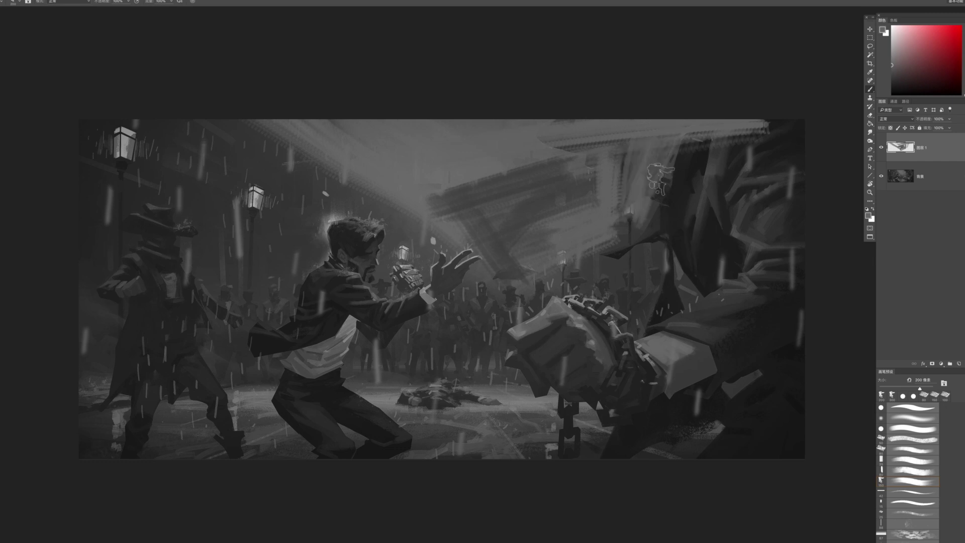
left_click_drag(713, 200, 768, 132)
Cover the foreground man's upper body with large diagonal light grey strokes and even out the sky beside it
key("bracketright")
left_click_drag(639, 166, 608, 256)
left_click_drag(696, 132, 656, 244)
left_click_drag(755, 136, 694, 247)
left_click_drag(787, 136, 724, 254)
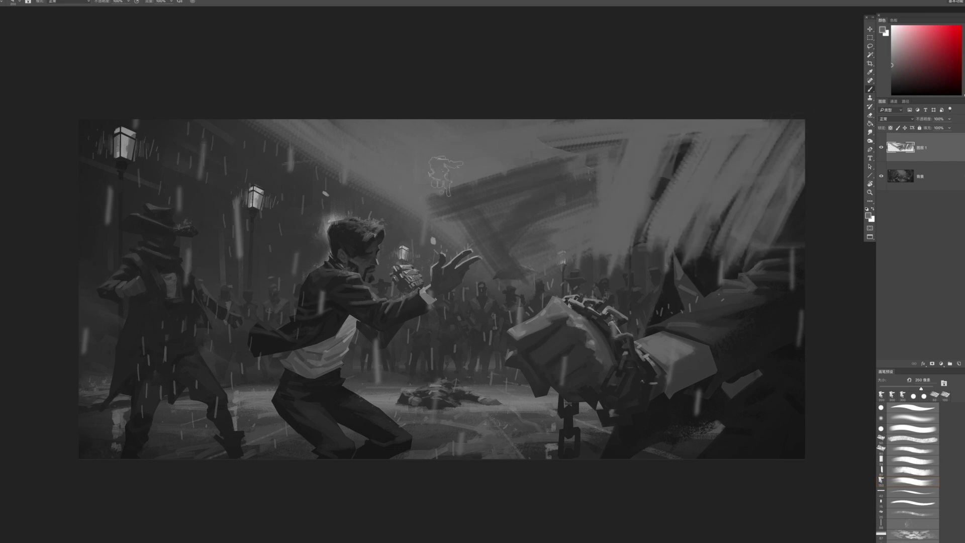
left_click_drag(443, 183, 611, 145)
left_click_drag(611, 146, 558, 129)
Strengthen the mid-distance mass with sampled dark grey strokes, covering the kneeling man's raised hand
left_click(520, 216, "alt")
key("bracketleft")
key("bracketleft")
mouse_move(587, 197)
left_mouse_down()
mouse_move(576, 244)
mouse_move(528, 259)
left_mouse_up()
mouse_move(573, 249)
left_mouse_down()
mouse_move(533, 218)
mouse_move(484, 267)
mouse_move(434, 224)
left_mouse_up()
Sample a dark building grey and paint a huge diagonal slope over the kneeling man and the foreground fist
key("bracketright")
left_click(296, 193, "alt")
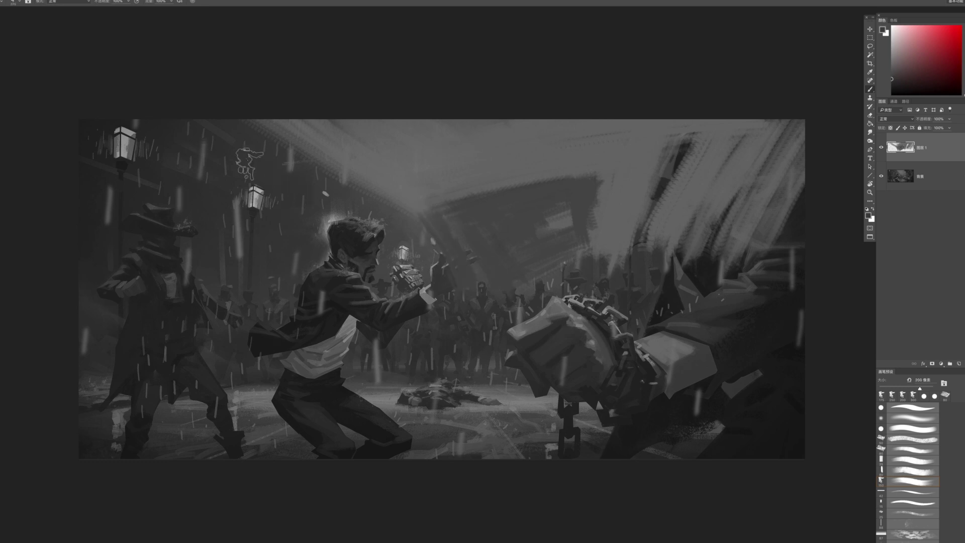
left_click_drag(348, 237, 332, 216)
mouse_move(347, 297)
left_mouse_down()
mouse_move(397, 237)
mouse_move(322, 321)
mouse_move(322, 289)
left_mouse_up()
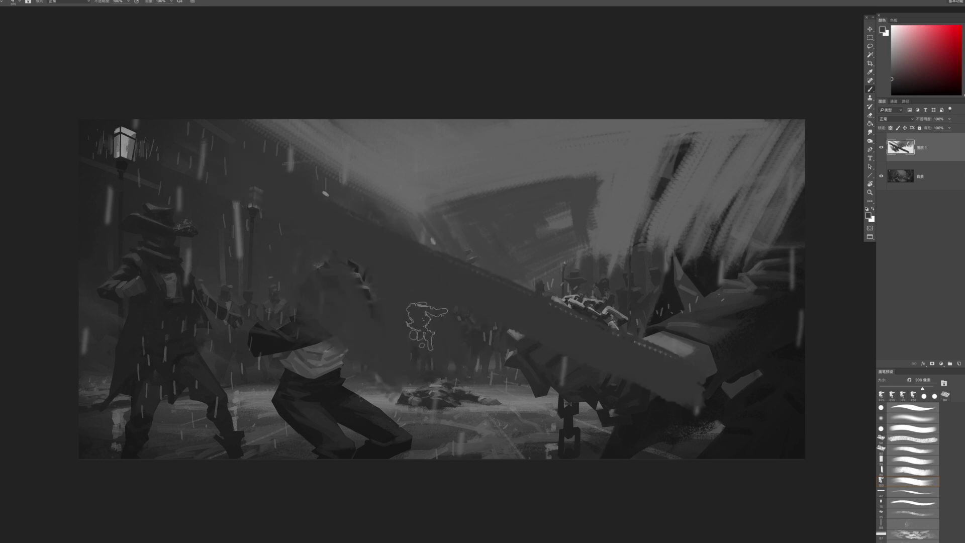
Extend the dark grey slope across the crowd and ground down to the image's lower-left area
left_click_drag(307, 372, 633, 380)
left_click_drag(219, 412, 425, 386)
left_click_drag(123, 442, 220, 419)
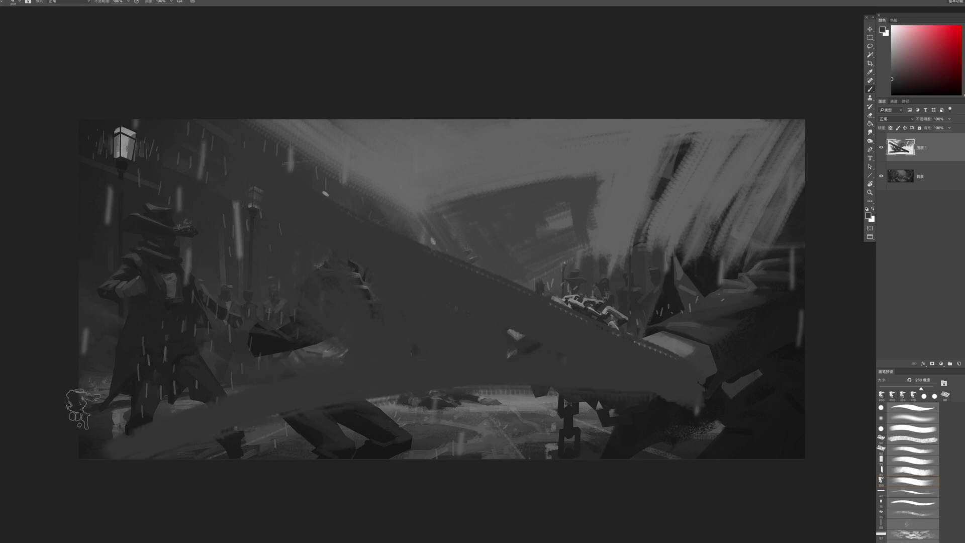
left_click_drag(85, 380, 452, 384)
left_click_drag(350, 402, 518, 386)
Paint a light grey ground band with a smaller brush along the foot of the dark slope
left_click(531, 403, "alt")
key("bracketleft")
key("bracketleft")
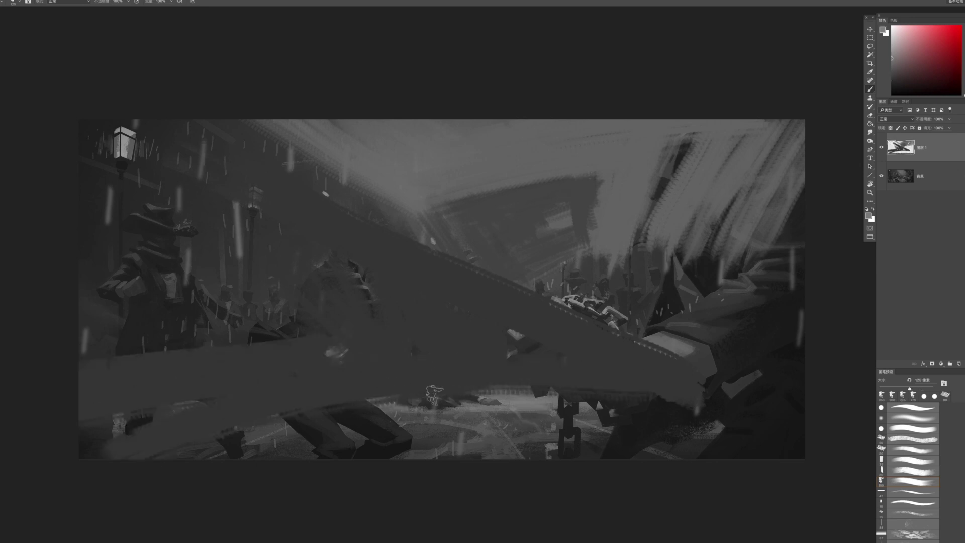
left_click_drag(338, 410, 484, 387)
left_click(461, 415, "alt")
left_click_drag(332, 428, 445, 405)
left_click_drag(263, 432, 382, 405)
mouse_move(461, 420)
left_mouse_down()
mouse_move(539, 398)
mouse_move(659, 390)
mouse_move(613, 397)
mouse_move(719, 402)
mouse_move(747, 384)
left_mouse_up()
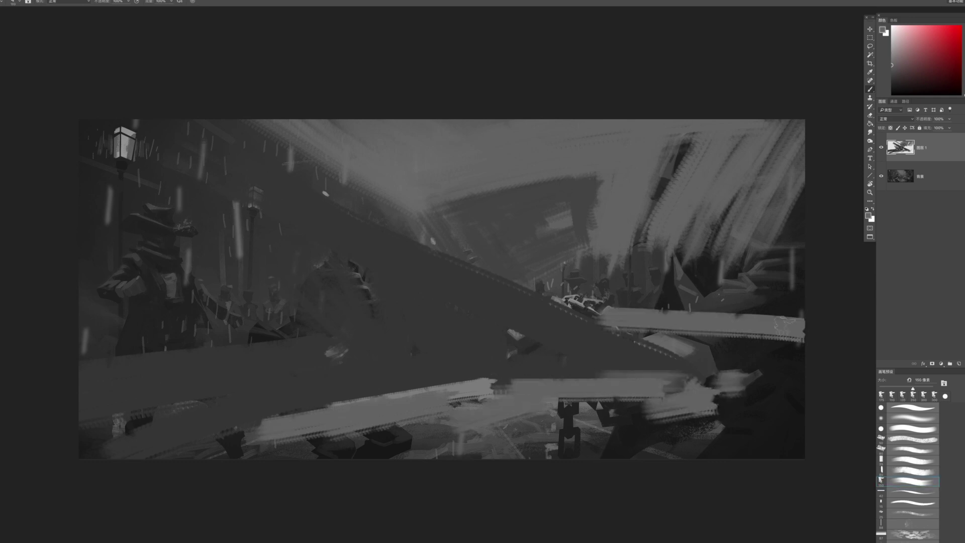
Lay light and mid grey horizontal bands over the foreground arm to build the flat distance beside the slope
left_click_drag(618, 324, 805, 330)
left_click_drag(593, 307, 815, 306)
left_click_drag(573, 294, 805, 292)
left_click(612, 241, "alt")
left_click_drag(561, 275, 813, 280)
left_click(772, 240, "alt")
left_click_drag(557, 300, 805, 301)
left_click_drag(562, 283, 805, 269)
Block in a mid-grey distant hill above the horizontal bands on the image's right side
key("]")
key("]")
mouse_move(655, 180)
left_mouse_down()
mouse_move(638, 236)
mouse_move(669, 259)
left_mouse_up()
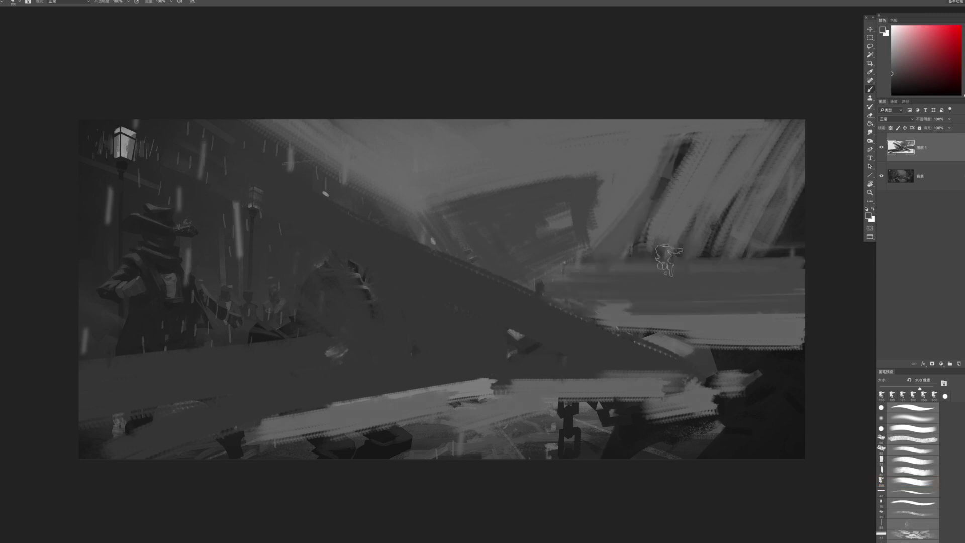
left_click_drag(606, 232, 752, 265)
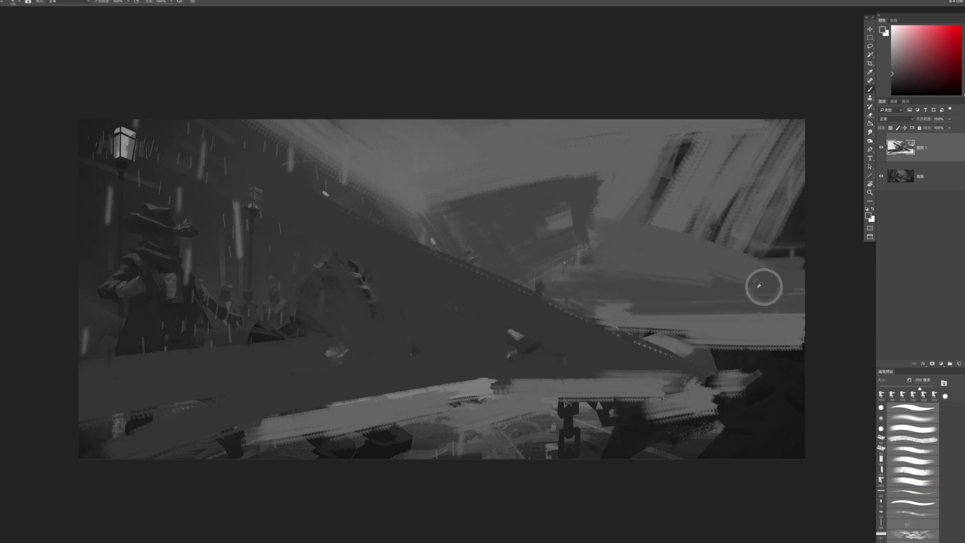
key("[")
left_click_drag(609, 251, 699, 272)
left_click_drag(626, 237, 745, 273)
Sample the light sky grey and paint the sky down to the distant hill's upper edge
left_click(617, 205, "alt")
left_click_drag(622, 205, 697, 219)
left_click_drag(661, 170, 756, 188)
left_click_drag(672, 146, 777, 161)
left_click_drag(714, 132, 797, 135)
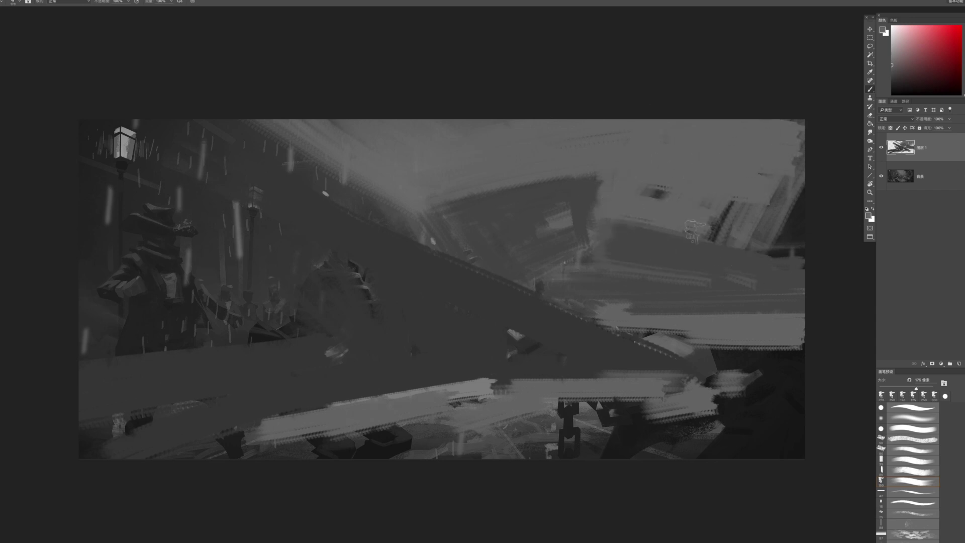
Clear the remaining dark streaks above the distant hill and extend the central mass's top edge
key("]")
mouse_move(731, 246)
left_mouse_down()
mouse_move(802, 239)
mouse_move(682, 229)
mouse_move(703, 235)
mouse_move(703, 215)
mouse_move(720, 229)
mouse_move(692, 225)
mouse_move(737, 195)
mouse_move(748, 211)
mouse_move(798, 151)
left_mouse_up()
key("bracketleft")
key("bracketright")
left_click_drag(540, 176, 497, 194)
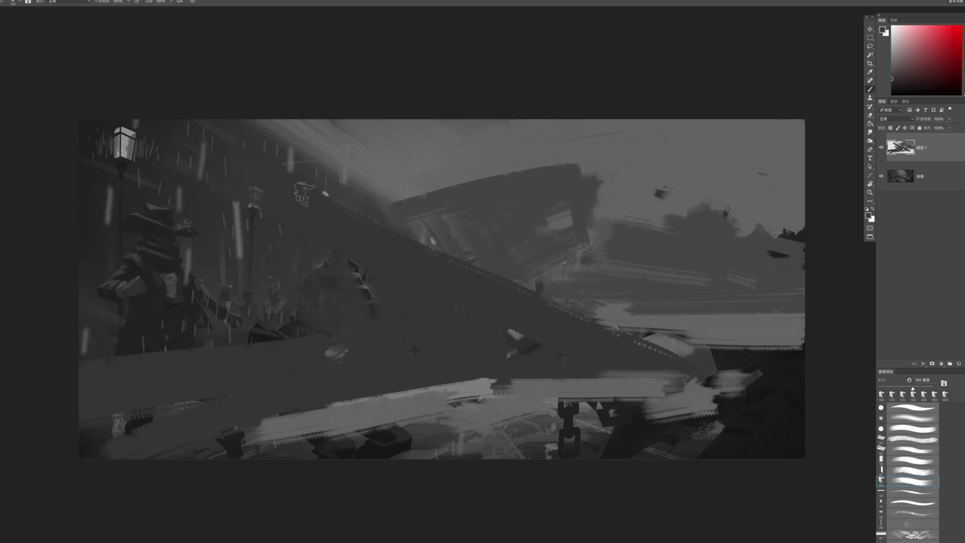
Add slightly lighter grey diagonal strokes down the face of the dark slope
left_click(388, 241, "alt")
left_click(355, 199, "alt")
left_click_drag(368, 220, 412, 290)
left_click_drag(448, 264, 467, 277)
key("bracketleft")
key("bracketright")
key("bracketright")
left_click_drag(297, 278, 379, 348)
left_click_drag(445, 340, 458, 336)
Paint grey strokes over the standing hatted figure's torso and legs with large and small brush sizes
key("bracketright")
key("bracketright")
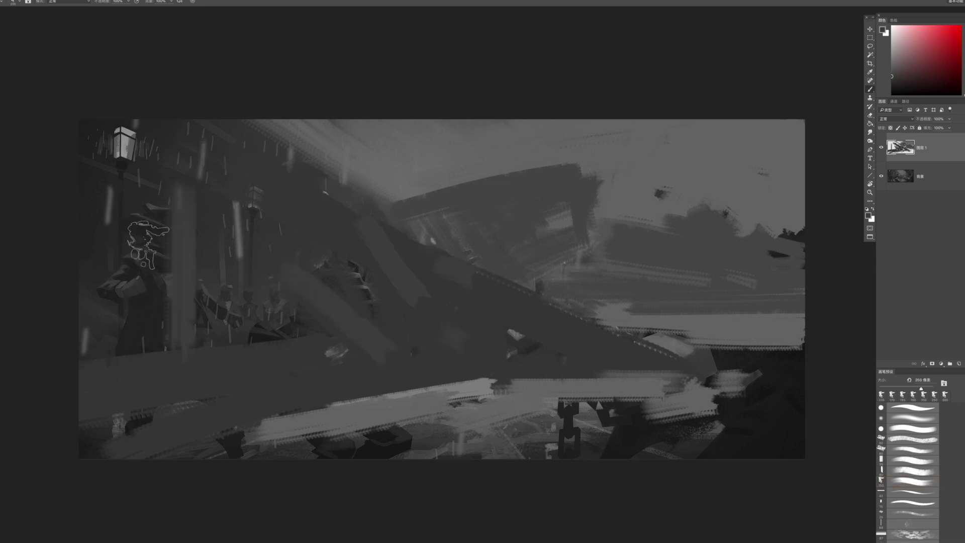
left_click_drag(136, 254, 285, 342)
key("bracketleft")
key("bracketleft")
key("bracketleft")
left_click_drag(221, 312, 165, 413)
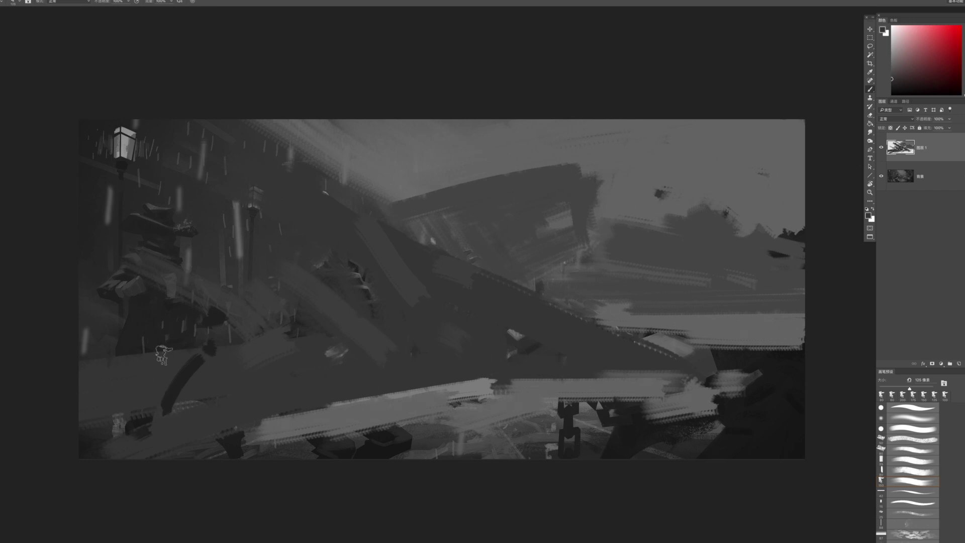
Cover the rest of the hatted figure's lower body and the area up to the image's left edge in dark grey
left_click_drag(164, 355, 189, 312)
left_click_drag(168, 304, 131, 346)
key("bracketright")
key("bracketright")
key("bracketright")
mouse_move(123, 279)
left_mouse_down()
mouse_move(103, 299)
mouse_move(91, 292)
left_mouse_up()
left_click_drag(151, 294, 129, 323)
Paint sampled grey diagonal strokes over the hatted figure's head and shoulders, merging them into the slope
left_click(103, 245, "alt")
key("bracketleft")
key("bracketleft")
key("bracketleft")
key("bracketleft")
key("bracketleft")
left_click_drag(134, 261, 172, 282)
key("bracketright")
mouse_move(144, 237)
left_mouse_down()
mouse_move(189, 262)
mouse_move(242, 250)
left_mouse_up()
left_click_drag(144, 217, 258, 266)
left_click(311, 288, "alt")
left_click_drag(171, 233, 270, 254)
left_click_drag(162, 207, 283, 253)
Cover the street lamp and buildings in the image's upper-left corner with broad grey strokes
mouse_move(163, 160)
left_mouse_down()
mouse_move(259, 205)
mouse_move(151, 142)
left_mouse_up()
key("bracketleft")
key("bracketright")
key("bracketright")
left_click_drag(104, 119, 203, 168)
left_click_drag(123, 135, 216, 149)
left_click_drag(88, 169, 154, 170)
Reshape the dark slope's upper edge into a rounded ridge against the sky
key("bracketleft")
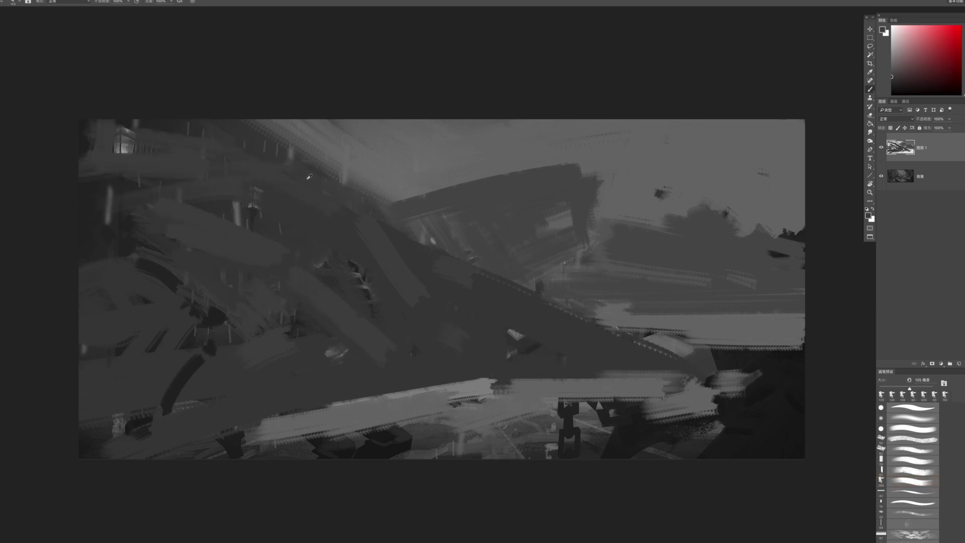
left_click_drag(407, 234, 267, 129)
key("ctrl+z")
key("z")
mouse_move(412, 265)
left_mouse_down()
mouse_move(343, 263)
mouse_move(456, 239)
left_mouse_up()
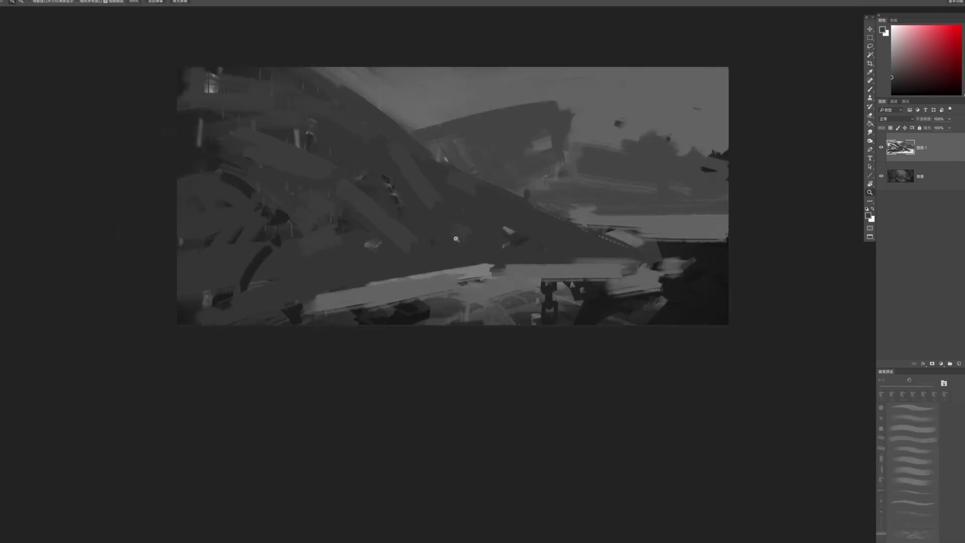
Block in grey foreground patches and rock shapes over the remaining legs and paving below the light ground band
key("b")
key("]")
left_click_drag(258, 306, 449, 326)
mouse_move(372, 304)
left_mouse_down()
mouse_move(488, 321)
mouse_move(525, 307)
left_mouse_up()
left_click(373, 268, "alt")
left_click_drag(412, 301, 440, 302)
left_click(483, 302)
key("]")
left_click_drag(332, 308, 445, 321)
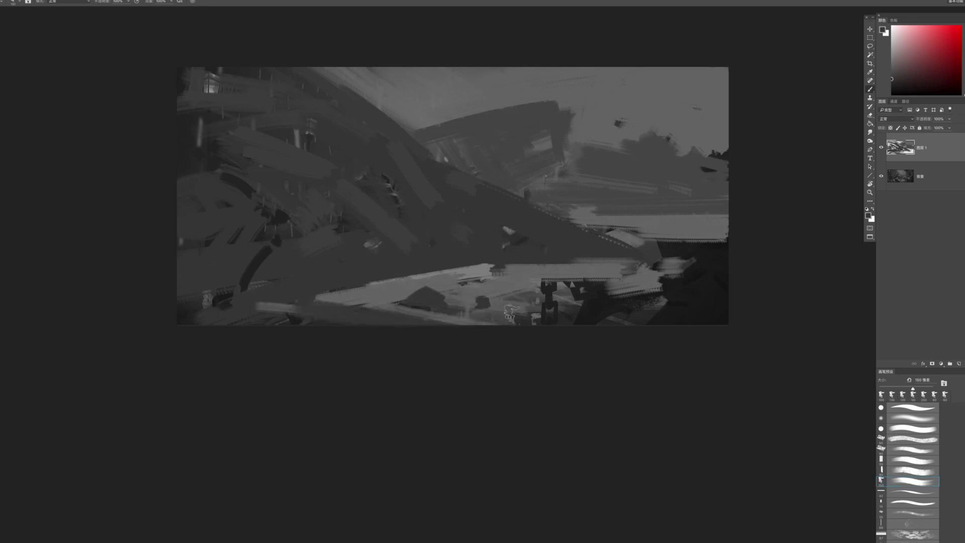
Paint a dark foreground strip along the image's lower edge using sampled grey
left_click_drag(226, 301, 314, 329)
left_click_drag(264, 311, 449, 328)
left_click(270, 310, "alt")
key("[")
left_click_drag(356, 310, 380, 312)
left_click_drag(446, 326, 580, 321)
Cover the hanging chain and the lower-right foreground with larger dark grey strokes
key("]")
mouse_move(507, 290)
left_mouse_down()
mouse_move(533, 295)
mouse_move(511, 284)
left_mouse_up()
mouse_move(581, 298)
left_mouse_down()
mouse_move(605, 296)
mouse_move(641, 322)
left_mouse_up()
key("]")
key("]")
left_click_drag(716, 317, 682, 314)
Sample the ground's light grey and extend thin light bands to the image's right edge
left_click(646, 279, "alt")
key("[")
key("[")
key("[")
left_click_drag(732, 272, 656, 273)
mouse_move(710, 276)
left_mouse_down()
mouse_move(730, 287)
mouse_move(646, 267)
left_mouse_up()
left_click_drag(734, 248, 640, 237)
Sample a darker grey and add dark accent strokes along the folds and ridges of the slope
left_click(569, 241, "alt")
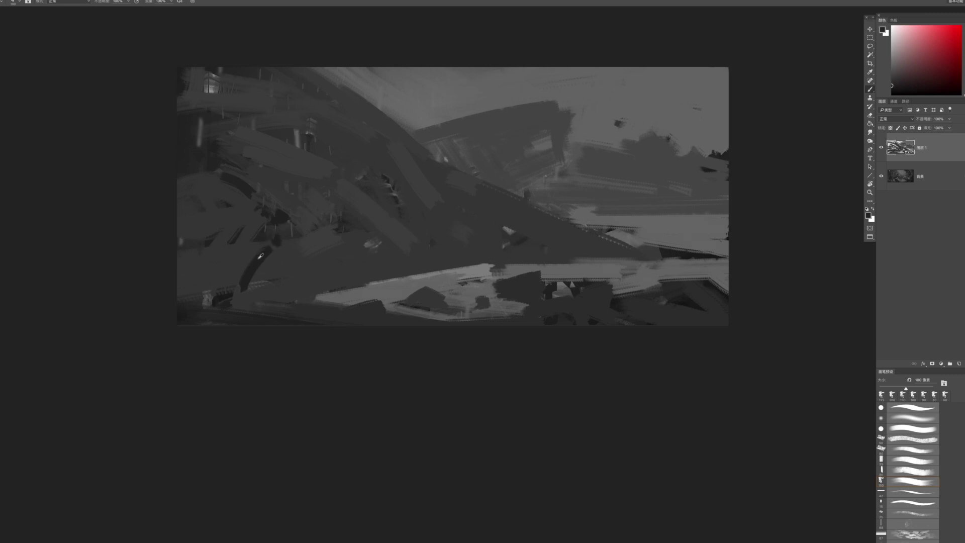
left_click_drag(449, 238, 465, 260)
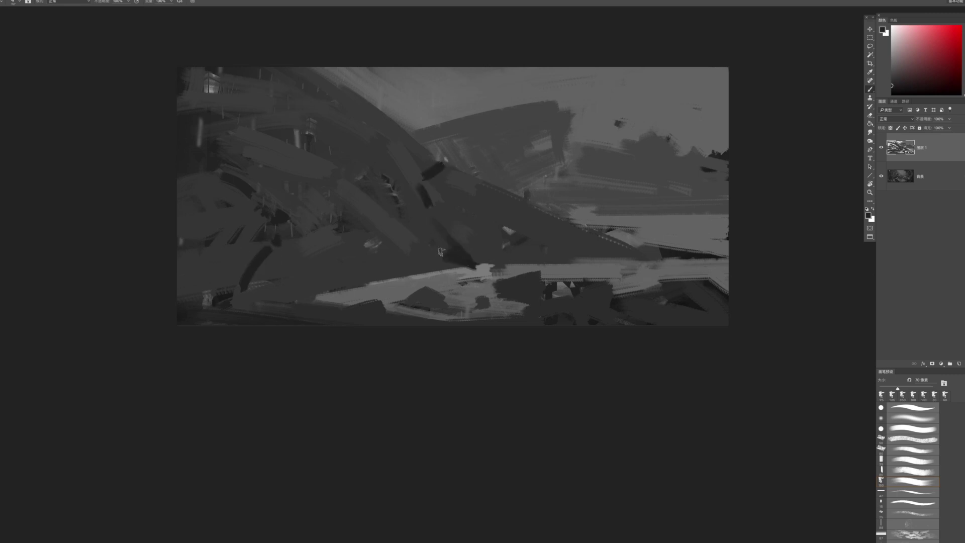
mouse_move(244, 145)
left_mouse_down()
mouse_move(342, 113)
mouse_move(392, 149)
mouse_move(411, 146)
left_mouse_up()
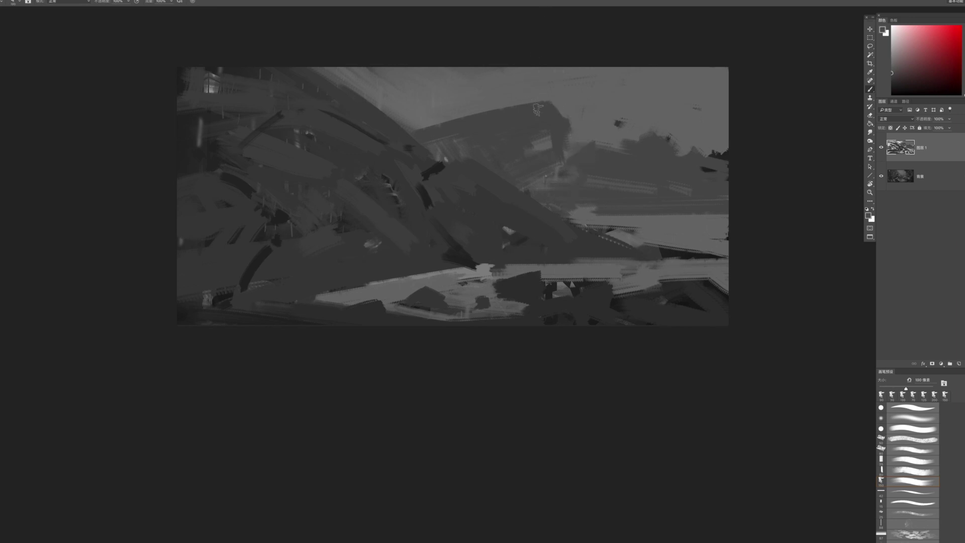
Sample a mid grey, enlarge the brush and paint broad strokes across the sky above the distant hill
left_click(574, 149, "alt")
key("bracketright")
key("bracketright")
mouse_move(381, 67)
left_mouse_down()
mouse_move(403, 107)
mouse_move(481, 89)
left_mouse_up()
key("bracketright")
key("bracketright")
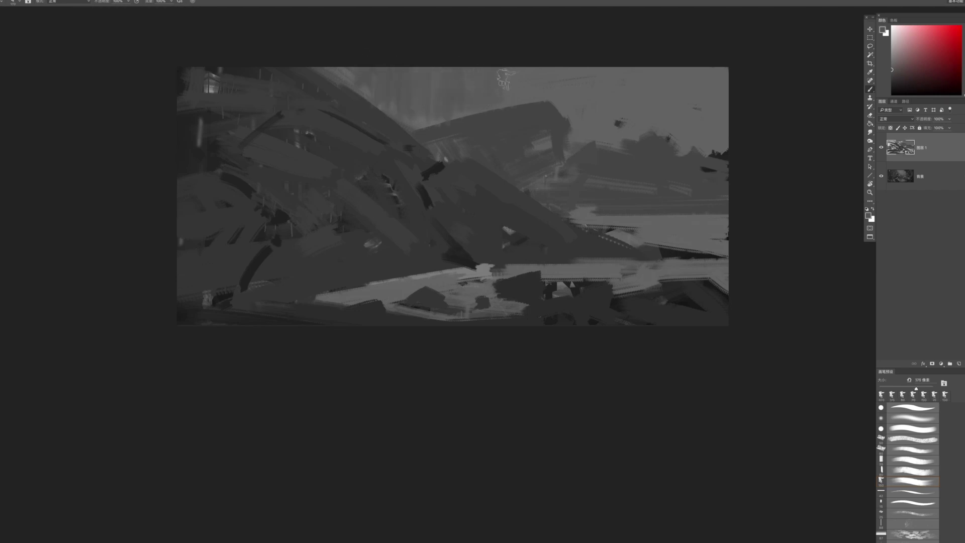
Block in a tall hazy grey mass in the sky to the right of the distant hill
left_click_drag(573, 71, 578, 123)
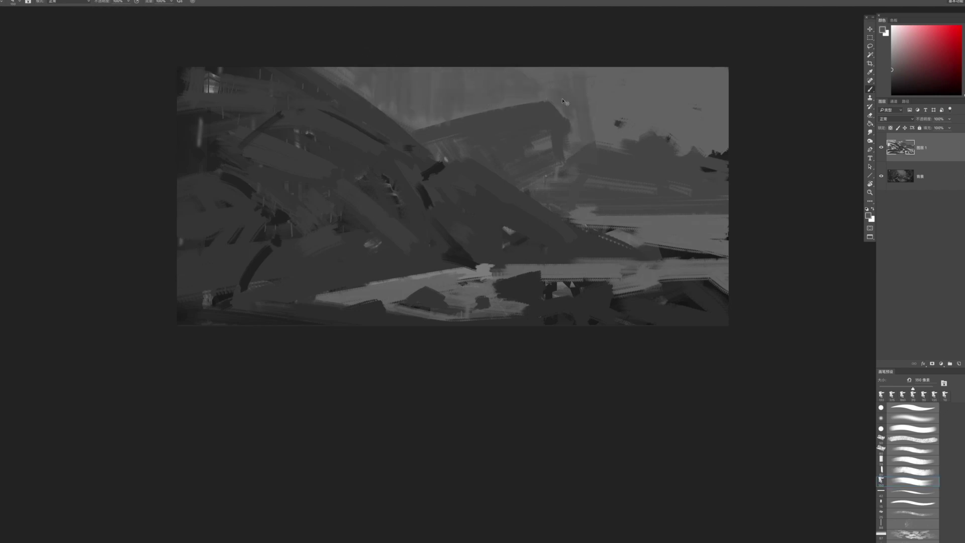
key("[")
key("[")
mouse_move(593, 95)
left_mouse_down()
mouse_move(616, 125)
mouse_move(628, 112)
left_mouse_up()
mouse_move(623, 164)
left_mouse_down()
mouse_move(602, 141)
mouse_move(552, 156)
left_mouse_up()
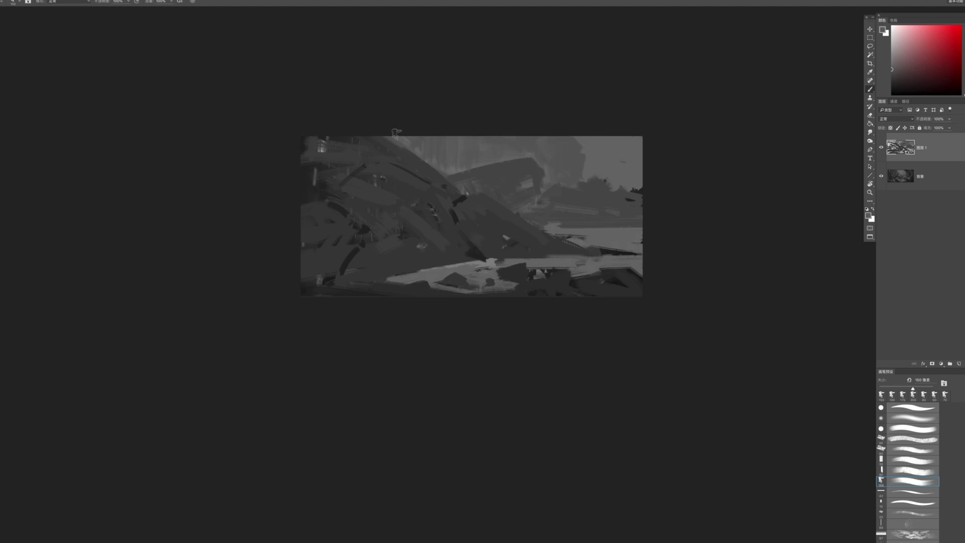
Continue the hazy grey mass down toward the distant ground with a vertical stroke
key("z")
left_click_drag(481, 248, 439, 243)
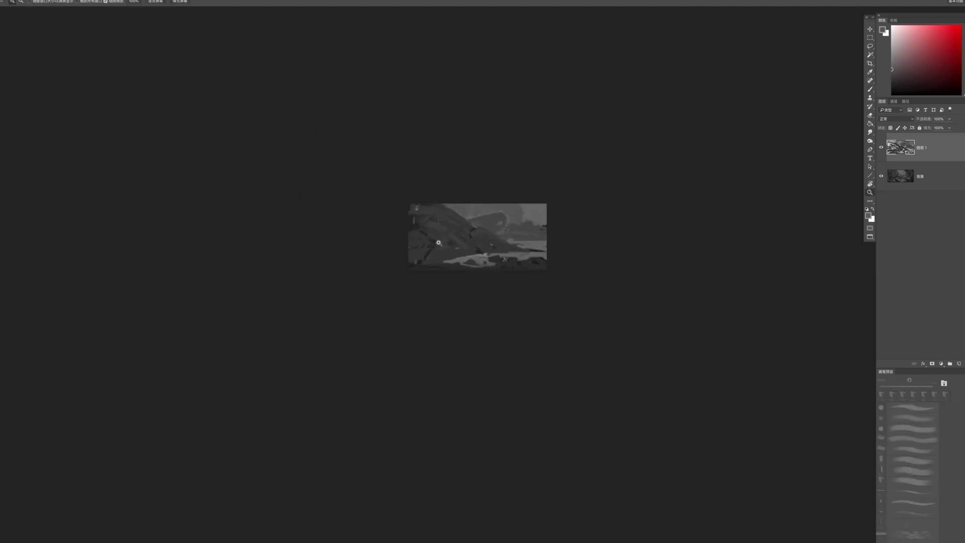
mouse_move(513, 222)
left_mouse_down()
mouse_move(520, 213)
mouse_move(537, 233)
left_mouse_up()
key("b")
mouse_move(485, 190)
left_mouse_down()
mouse_move(470, 246)
mouse_move(540, 224)
mouse_move(462, 252)
mouse_move(490, 259)
left_mouse_up()
key("[")
Sample greys from the far shore and paint horizontal bands across the distant ground
left_click(548, 228, "alt")
key("[")
key("[")
mouse_move(550, 258)
left_mouse_down()
mouse_move(539, 267)
mouse_move(523, 243)
mouse_move(503, 269)
left_mouse_up()
left_click_drag(536, 262, 556, 259)
left_click_drag(609, 241, 545, 240)
left_click(589, 231, "alt")
left_click_drag(610, 236, 559, 236)
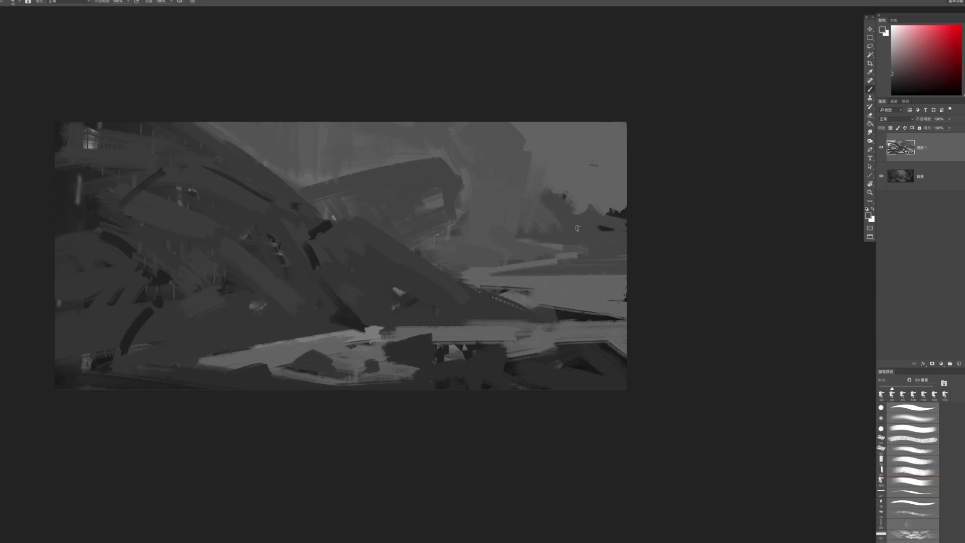
Sample nearby light and dark greys and repaint the edges and shadows of the lower-right foreground rocks
left_click_drag(576, 313, 546, 328)
left_click(553, 322)
key("b")
key("]")
left_click(541, 334, "alt")
mouse_move(525, 340)
left_mouse_down()
mouse_move(552, 354)
mouse_move(558, 343)
left_mouse_up()
mouse_move(610, 341)
left_mouse_down()
mouse_move(562, 343)
mouse_move(607, 346)
left_mouse_up()
left_click(577, 352, "alt")
mouse_move(595, 356)
left_mouse_down()
mouse_move(611, 347)
mouse_move(588, 367)
left_mouse_up()
left_click(609, 371, "alt")
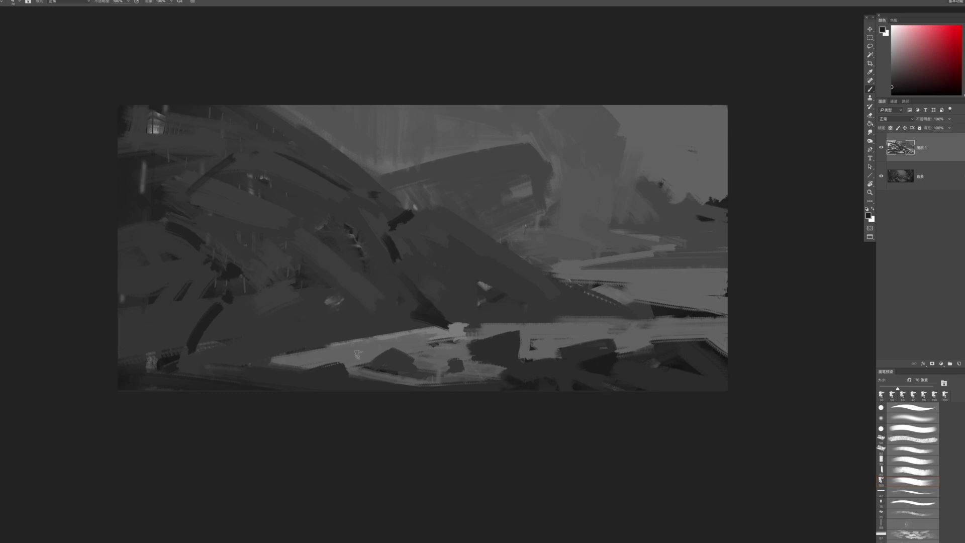
Add a new layer and paint a long-legged creature silhouette on the slope in the ground's light grey
left_click(959, 365)
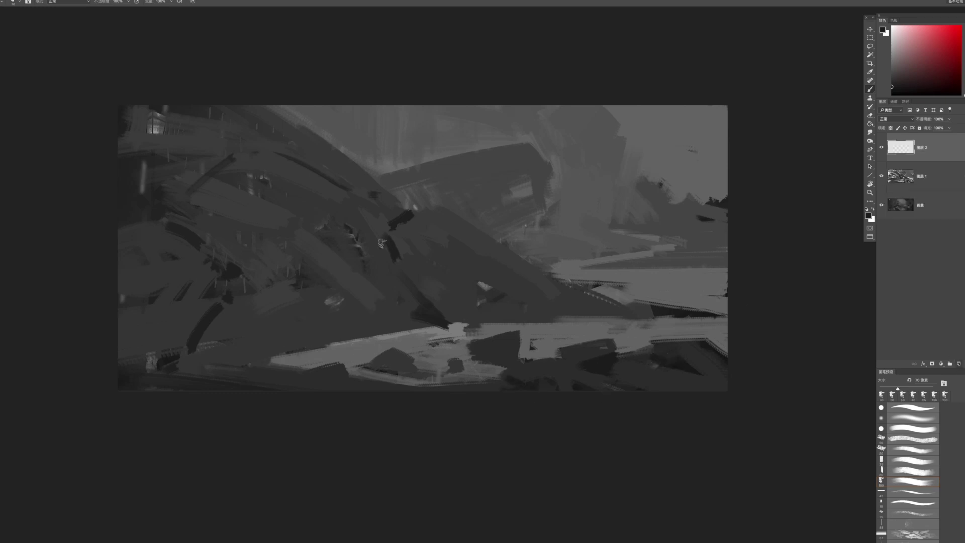
left_click(359, 351, "alt")
left_click_drag(274, 249, 290, 253)
key("bracketright")
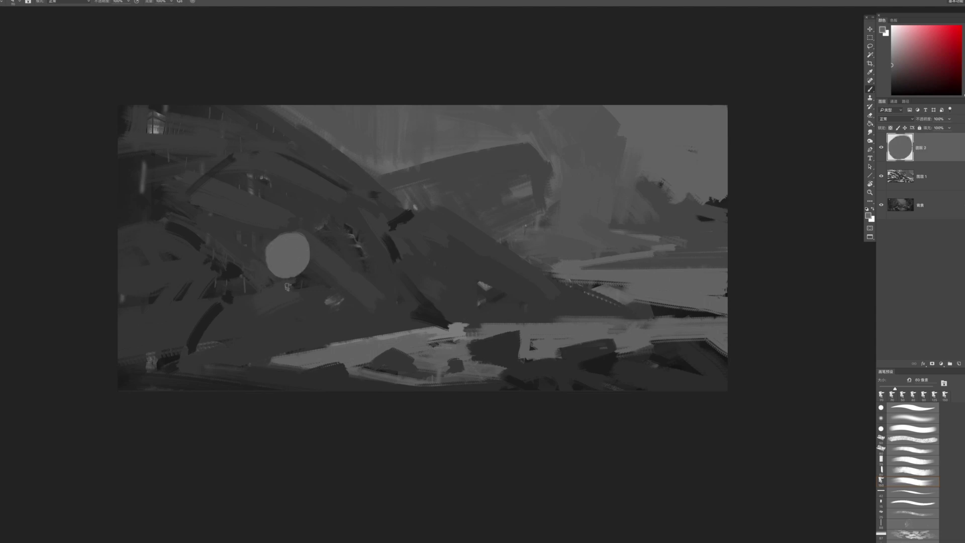
mouse_move(288, 277)
left_mouse_down()
mouse_move(292, 315)
mouse_move(288, 276)
mouse_move(274, 267)
left_mouse_up()
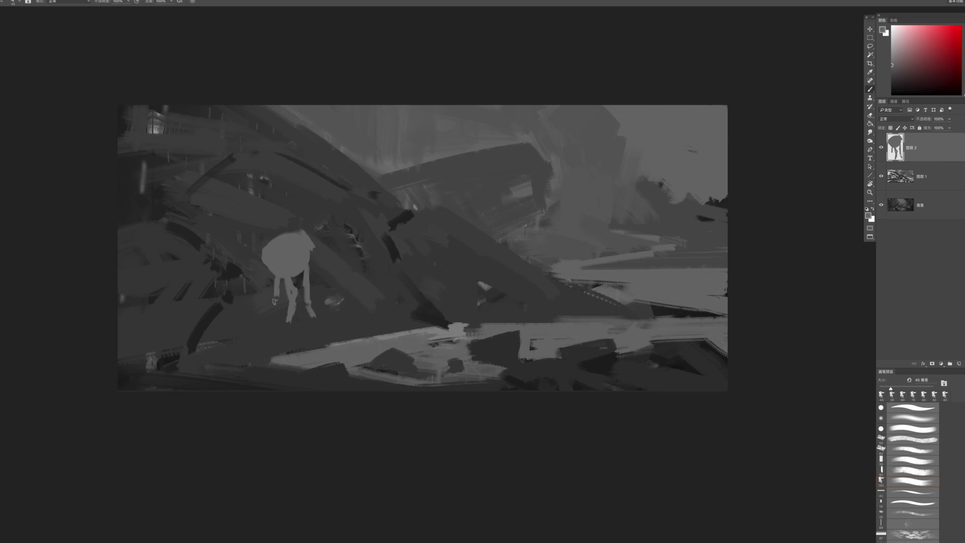
Trim the creature silhouette with the eraser and adjust it with Free Transform
key("e")
left_click_drag(327, 339, 363, 323)
key("ctrl+t")
mouse_move(287, 263)
left_mouse_down()
mouse_move(257, 250)
mouse_move(284, 262)
left_mouse_up()
mouse_move(344, 362)
left_mouse_down()
mouse_move(304, 284)
mouse_move(311, 313)
left_mouse_up()
key("Return")
Return to the landscape layer and paint thin light grey ground strips around the creature's feet
key("b")
left_click(347, 373, "ctrl")
key("b")
left_click(352, 405, "alt")
left_click_drag(130, 365, 275, 378)
key("ctrl+z")
left_click(226, 362, "alt")
key("bracketright")
key("period")
key("bracketleft")
key("bracketleft")
left_click_drag(370, 373, 340, 374)
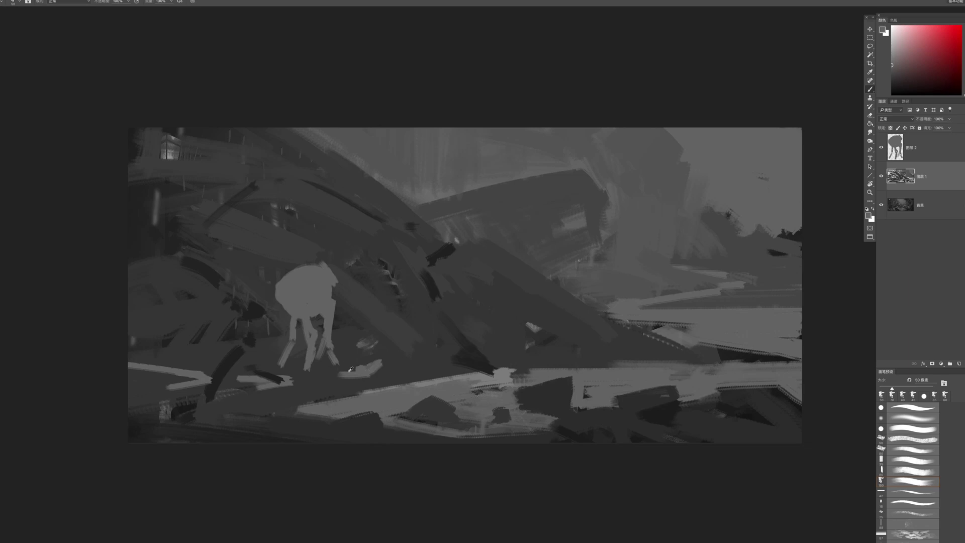
Enlarge the brush and paint dark shadow strokes on the ground beneath the creature's feet
key("bracketright")
key("bracketright")
left_click_drag(282, 372, 351, 361)
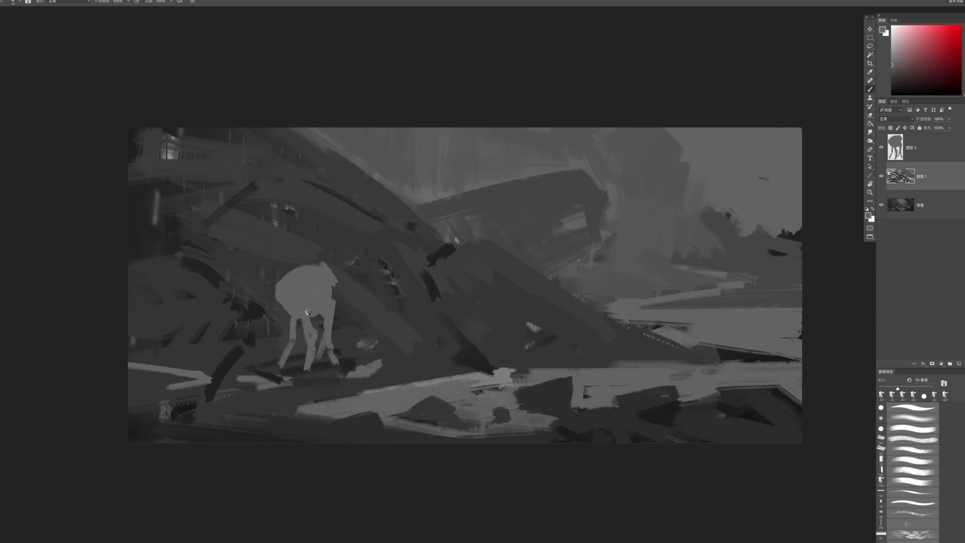
key("bracketright")
left_click_drag(383, 381, 433, 382)
left_click_drag(509, 414, 460, 443)
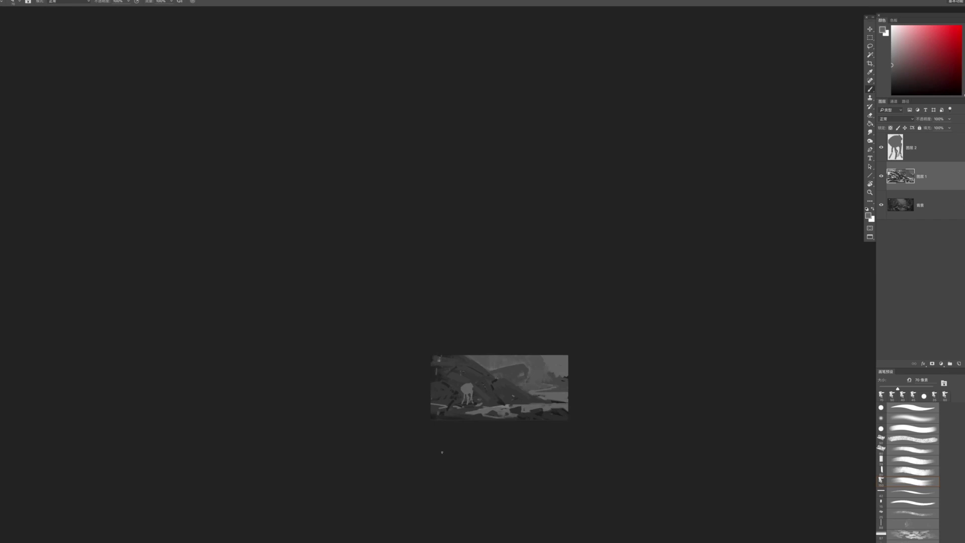
Paint grey rock strokes across the light ground in the right foreground, undoing one unwanted mark
left_click_drag(512, 411, 541, 419)
left_click(545, 385)
mouse_move(573, 388)
left_mouse_down()
mouse_move(558, 393)
mouse_move(597, 403)
mouse_move(648, 391)
mouse_move(603, 409)
left_mouse_up()
left_click(518, 413, "alt")
key("bracketright")
key("bracketright")
key("bracketright")
key("ctrl+z")
left_click(569, 417)
Add small rock strokes and extend the dark foreground bank over the light ground along the lower edge
key("bracketleft")
mouse_move(416, 419)
left_mouse_down()
mouse_move(456, 427)
mouse_move(424, 423)
mouse_move(421, 444)
left_mouse_up()
key("bracketleft")
key("bracketleft")
left_click_drag(469, 423, 478, 407)
key("bracketright")
left_click_drag(576, 424, 463, 445)
left_click_drag(535, 437, 450, 443)
Sample a near-black grey and darken the central rocks and the large rock to their right
left_click(546, 451, "alt")
mouse_move(507, 419)
left_mouse_down()
mouse_move(534, 418)
mouse_move(498, 412)
left_mouse_up()
key("bracketleft")
key("bracketleft")
left_click_drag(421, 412, 445, 413)
key("bracketleft")
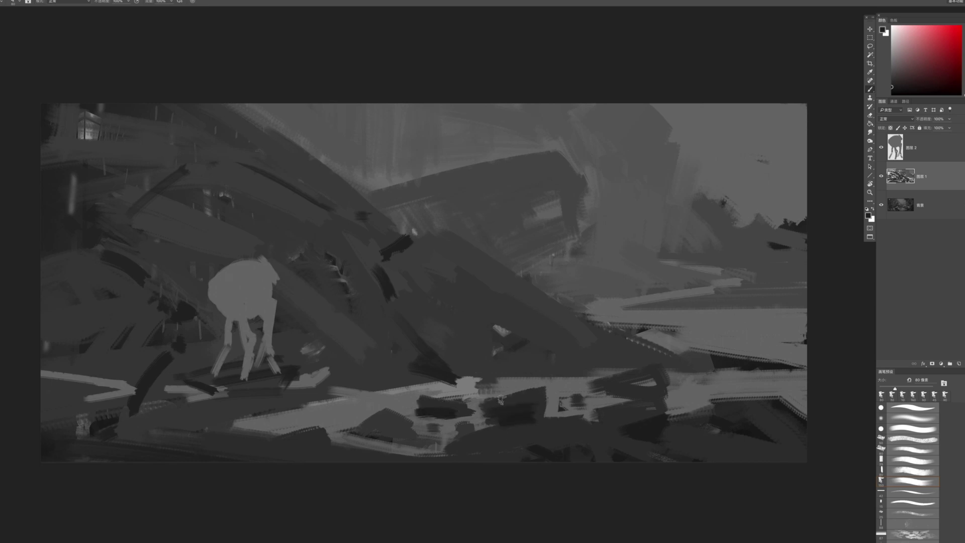
mouse_move(593, 398)
left_mouse_down()
mouse_move(664, 395)
mouse_move(674, 385)
mouse_move(673, 400)
left_mouse_up()
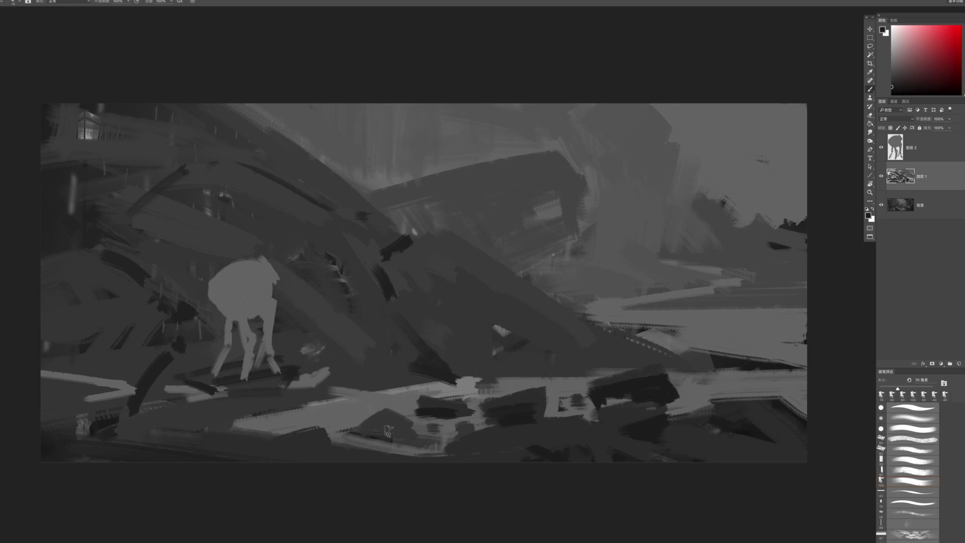
Darken the leftmost rock on the light ground and add small dark marks beside it
left_click_drag(389, 431, 403, 423)
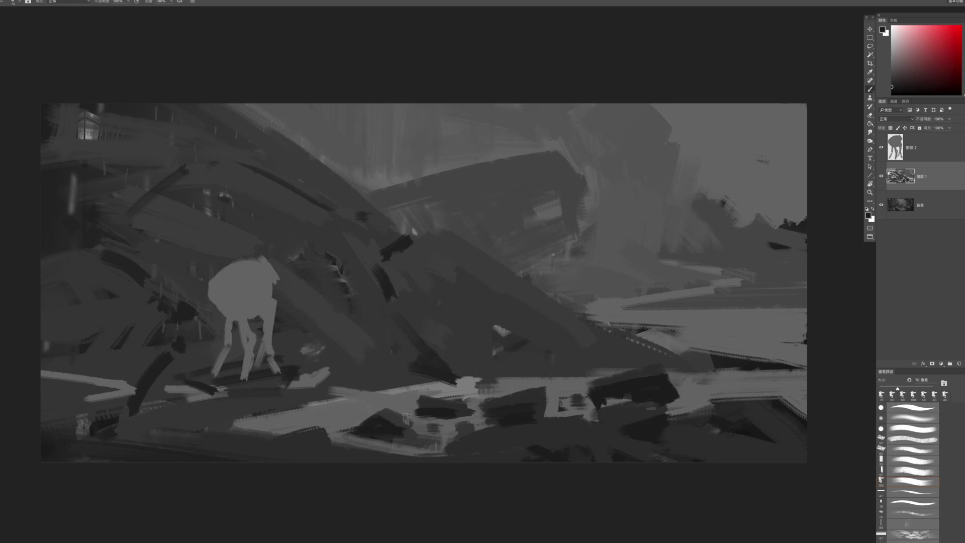
mouse_move(409, 414)
left_mouse_down()
mouse_move(380, 427)
mouse_move(422, 431)
left_mouse_up()
left_click(382, 427, "alt")
key("bracketleft")
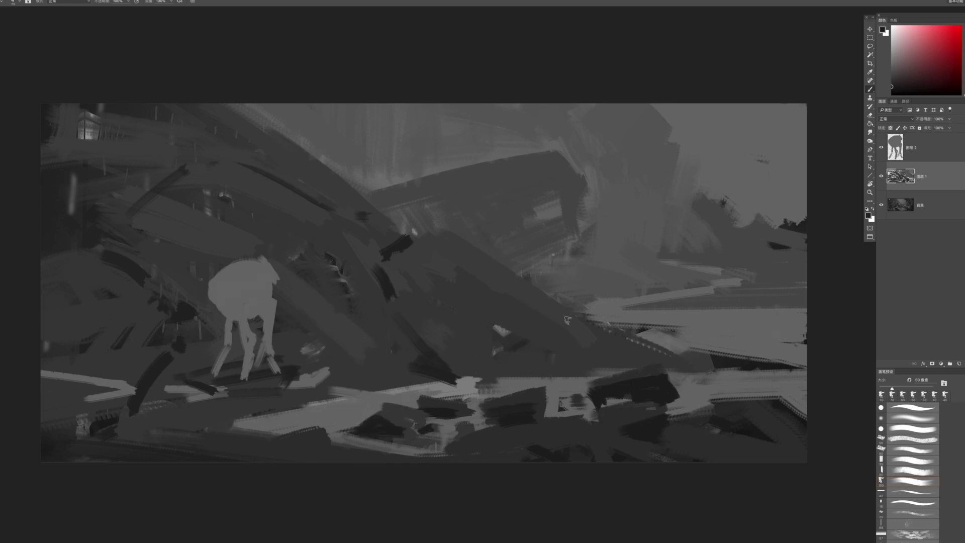
Enlarge the brush and paint dark accents along the lower foreground edge and left of the light ground
key("bracketright")
key("bracketright")
left_click(371, 422, "alt")
mouse_move(302, 459)
left_mouse_down()
mouse_move(327, 440)
mouse_move(347, 459)
left_mouse_up()
left_click_drag(195, 421, 175, 421)
Paint small dark rocks along the base of the slope where it meets the light ground
key("z")
mouse_move(443, 405)
left_mouse_down()
mouse_move(412, 408)
mouse_move(450, 417)
left_mouse_up()
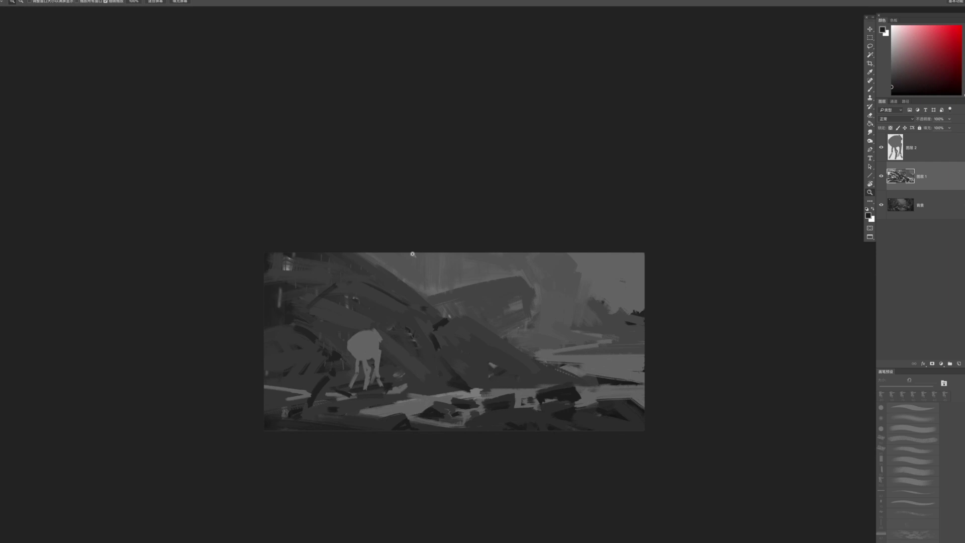
left_click(495, 411)
key("b")
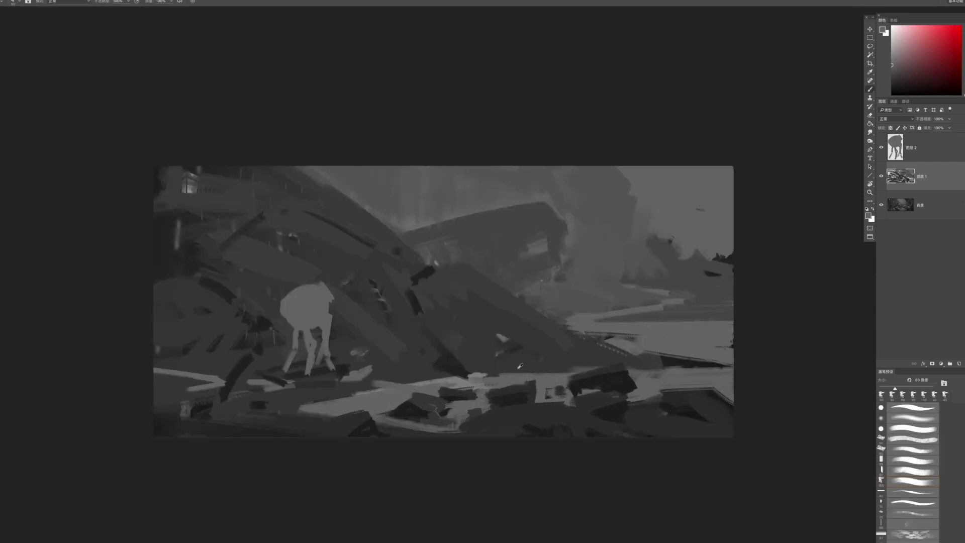
left_click_drag(530, 368, 511, 371)
key("bracketright")
key("bracketright")
left_click_drag(407, 375, 403, 382)
Reduce the brush size and scatter small dark rocks over the distant light ground at the image's right
key("bracketleft")
key("bracketleft")
left_click_drag(677, 348, 700, 343)
mouse_move(713, 339)
left_mouse_down()
mouse_move(719, 347)
mouse_move(669, 342)
mouse_move(732, 333)
left_mouse_up()
left_click_drag(732, 334, 728, 342)
Sample the distant ground's mid grey and cover the upper part of the far light band
left_click(663, 289, "alt")
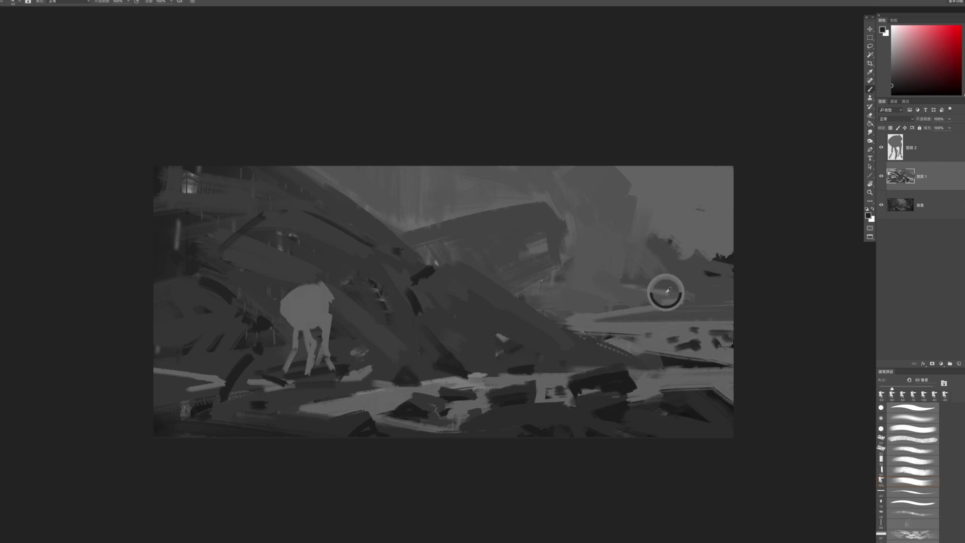
mouse_move(667, 308)
left_mouse_down()
mouse_move(564, 317)
mouse_move(731, 325)
mouse_move(622, 324)
mouse_move(585, 310)
left_mouse_up()
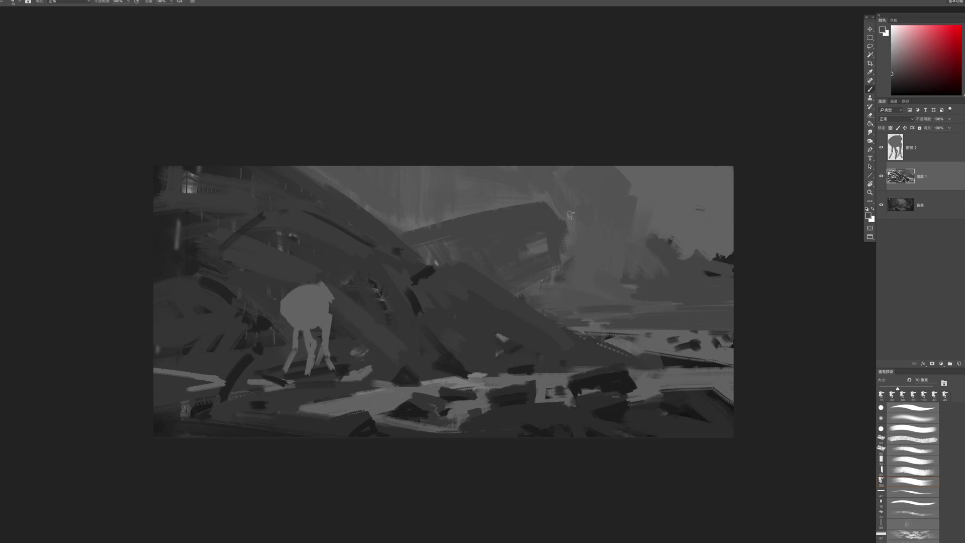
left_click_drag(724, 321, 676, 317)
Sample greys and repaint the far tree line as a simpler hill silhouette at the image's right edge
left_click(639, 322, "alt")
key("bracketleft")
key("bracketleft")
mouse_move(662, 235)
left_mouse_down()
mouse_move(698, 280)
mouse_move(686, 253)
mouse_move(710, 258)
mouse_move(728, 240)
left_mouse_up()
left_click(681, 271, "alt")
key("bracketright")
key("bracketright")
left_click(717, 240, "alt")
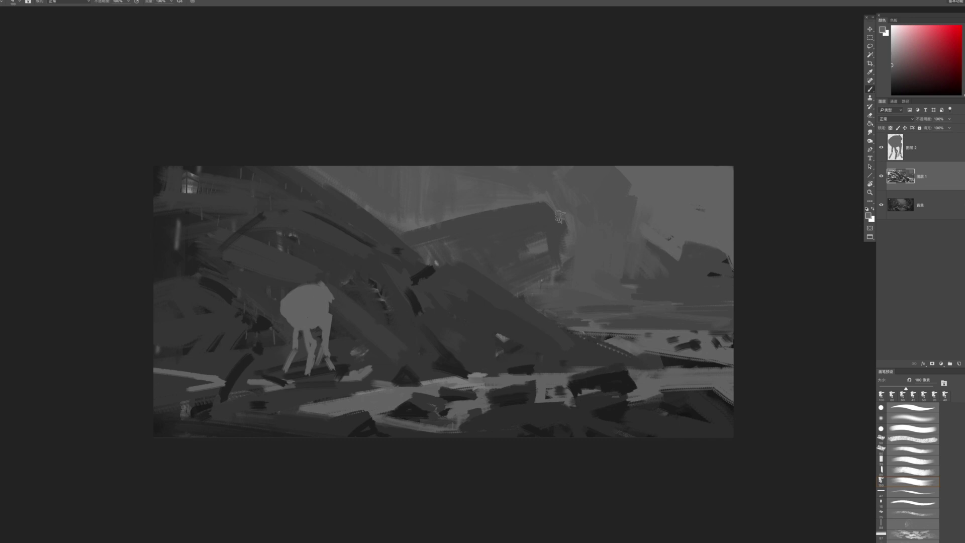
Paint vertical strokes in a sampled light grey through the sky behind the distant hill
left_click_drag(529, 246, 540, 299)
left_click(517, 255, "alt")
key("bracketright")
mouse_move(476, 208)
left_mouse_down()
mouse_move(506, 247)
mouse_move(475, 154)
mouse_move(514, 240)
left_mouse_up()
key("bracketleft")
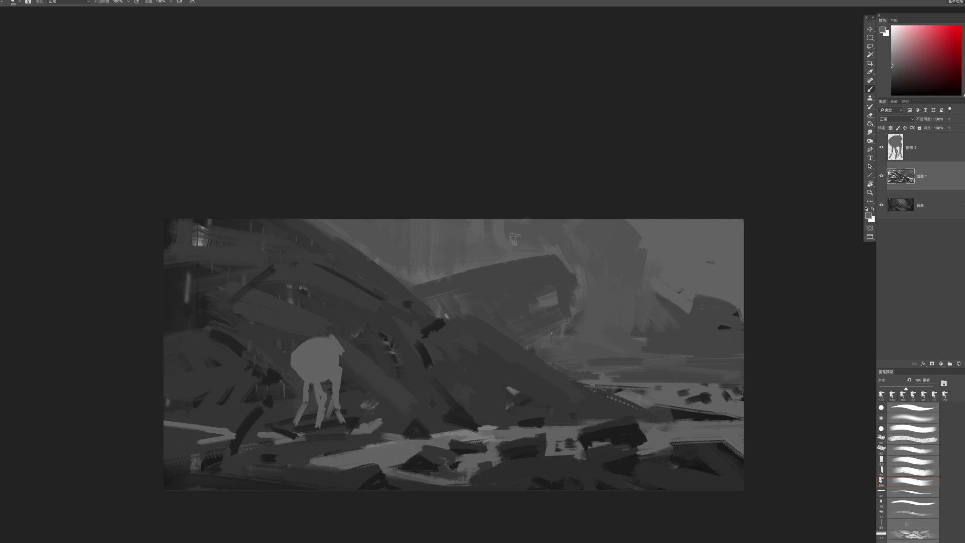
Sample sky greys with a smaller brush and refine the patches above and beside the distant hill
left_click(604, 377, "alt")
key("bracketleft")
key("bracketleft")
left_click(503, 231, "alt")
left_click_drag(584, 278, 597, 295)
left_click(540, 238, "alt")
left_click_drag(507, 220, 512, 236)
Sample another sky grey and reshape the upper part of the hazy mass right of the distant hill
left_click(497, 234, "alt")
key("bracketright")
left_click_drag(595, 252, 623, 247)
key("z")
left_click_drag(626, 250, 594, 243)
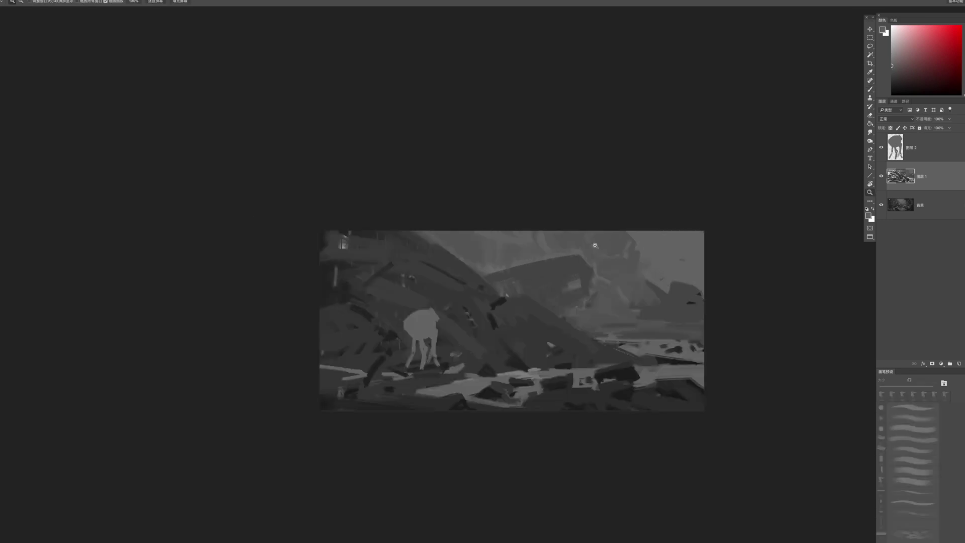
left_click_drag(618, 211, 604, 203)
left_click_drag(604, 202, 618, 216)
left_click_drag(627, 250, 661, 258)
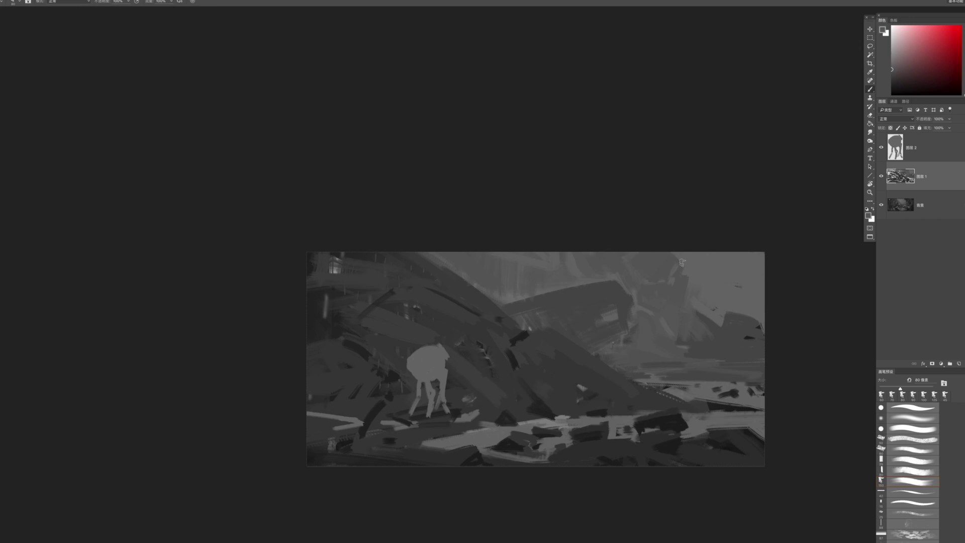
key("bracketright")
key("bracketright")
left_click_drag(706, 267, 737, 349)
mouse_move(741, 261)
left_mouse_down()
mouse_move(753, 338)
mouse_move(763, 299)
left_mouse_up()
key("z")
mouse_move(752, 352)
left_mouse_down()
mouse_move(739, 344)
mouse_move(690, 161)
left_mouse_up()
mouse_move(705, 255)
left_mouse_down()
mouse_move(741, 387)
mouse_move(680, 165)
left_mouse_up()
key("ctrl+alt+z")
key("ctrl+alt+z")
key("ctrl+alt+z")
Sample nearby greys and repaint the small hill and sky at the image's right edge in lighter, hazier values
key("z")
left_click_drag(732, 214, 754, 224)
left_click(742, 216, "alt")
left_click(723, 266, "alt")
left_click_drag(759, 275, 746, 287)
mouse_move(732, 287)
left_mouse_down()
mouse_move(771, 282)
mouse_move(771, 270)
left_mouse_up()
key("bracketleft")
mouse_move(740, 283)
left_mouse_down()
mouse_move(807, 289)
mouse_move(718, 301)
left_mouse_up()
Try tall vertical strokes in the sampled grey through the light sky at the image's right edge
key("bracketright")
left_click_drag(760, 172, 761, 267)
key("ctrl+z")
left_click_drag(762, 173, 767, 285)
left_click_drag(791, 193, 785, 256)
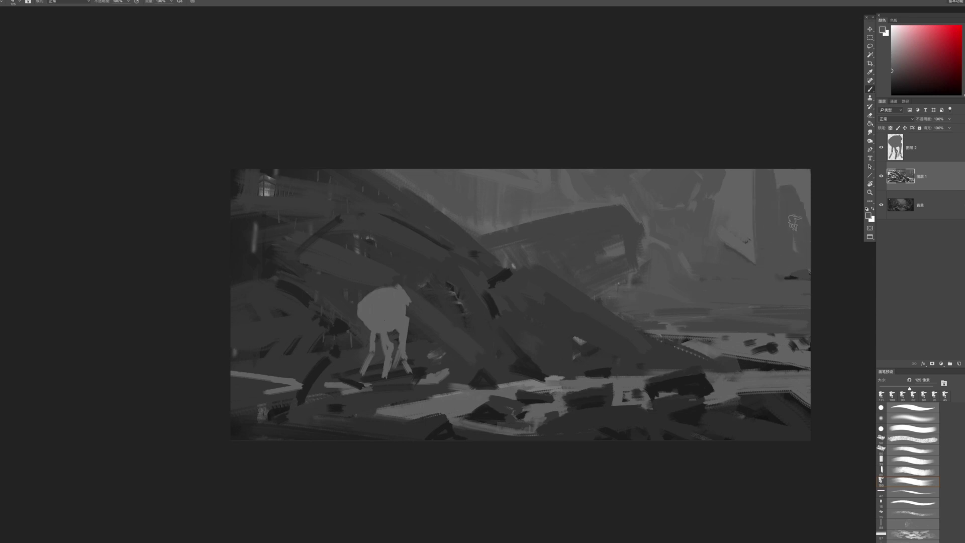
left_click_drag(793, 222, 741, 207)
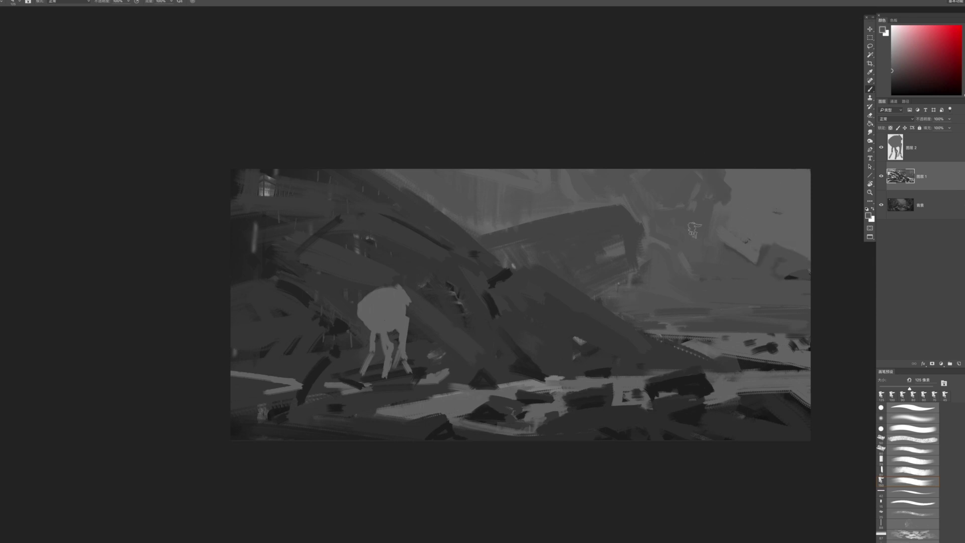
Paint a tall slanted rock column in the sampled mid grey from the image's top edge down to the far shore at the right
left_click_drag(737, 173, 765, 249)
left_click_drag(758, 173, 805, 253)
left_click_drag(751, 173, 782, 245)
left_click_drag(734, 180, 756, 258)
key("z")
mouse_move(762, 294)
left_mouse_down()
mouse_move(624, 146)
mouse_move(858, 378)
left_mouse_up()
mouse_move(728, 215)
left_mouse_down()
mouse_move(688, 201)
mouse_move(746, 275)
left_mouse_up()
key("b")
left_click_drag(693, 246, 671, 265)
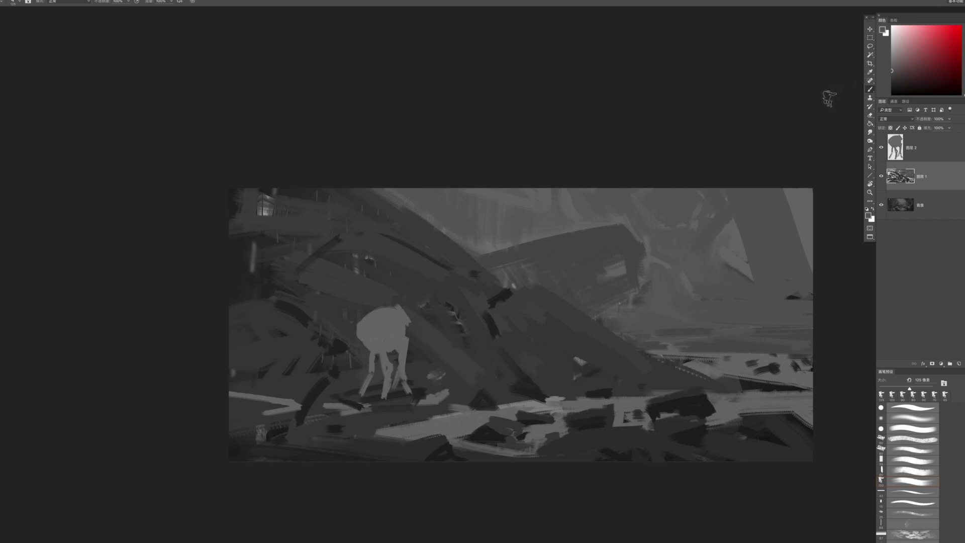
Sample a dark grey with a smaller brush and paint dark rocks on the far riverbank at the image's right edge
key("bracketleft")
key("bracketleft")
key("bracketleft")
key("bracketleft")
left_click(695, 393, "alt")
left_click_drag(754, 375, 786, 371)
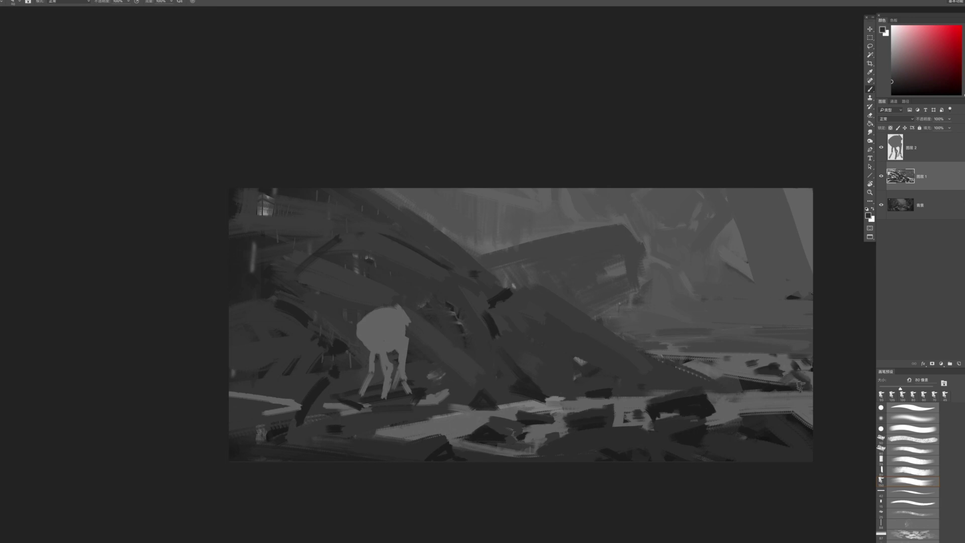
key("z")
mouse_move(754, 391)
left_mouse_down()
mouse_move(713, 383)
mouse_move(762, 379)
left_mouse_up()
key("b")
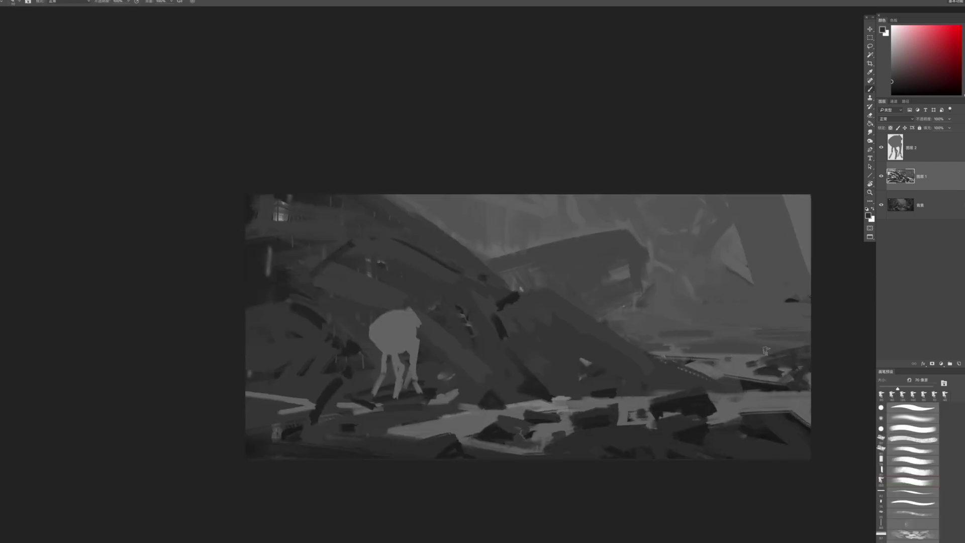
left_click_drag(790, 385, 752, 378)
key("bracketright")
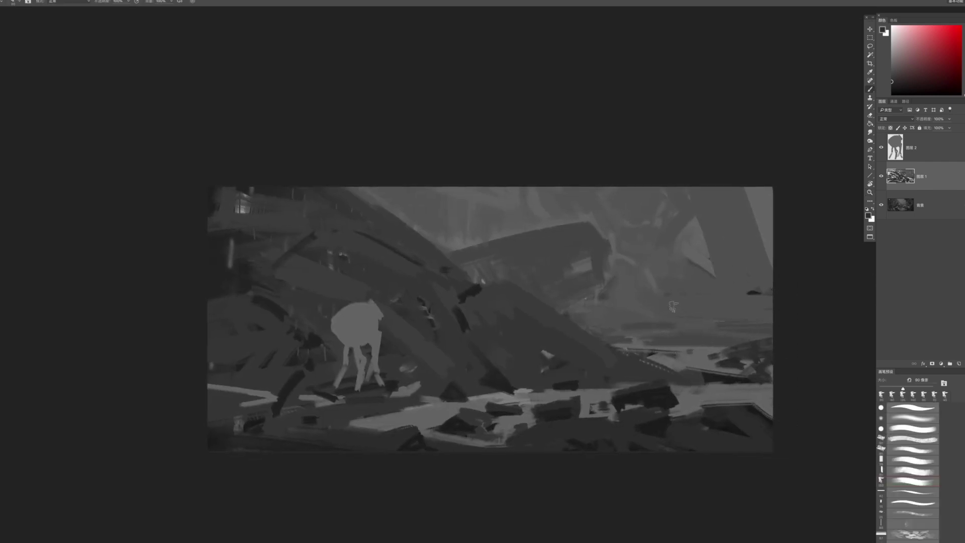
Sample dark greys from the foreground and paint overlapping boulders with dark gaps in the image's lower-right corner
left_click(658, 424, "alt")
left_click(681, 414)
mouse_move(677, 434)
left_mouse_down()
mouse_move(699, 452)
mouse_move(722, 450)
mouse_move(715, 447)
mouse_move(744, 432)
mouse_move(723, 446)
left_mouse_up()
left_click(701, 436, "alt")
key("bracketright")
left_click_drag(777, 433, 747, 454)
key("bracketleft")
left_click(730, 414, "alt")
mouse_move(731, 411)
left_mouse_down()
mouse_move(698, 405)
mouse_move(682, 414)
mouse_move(701, 411)
left_mouse_up()
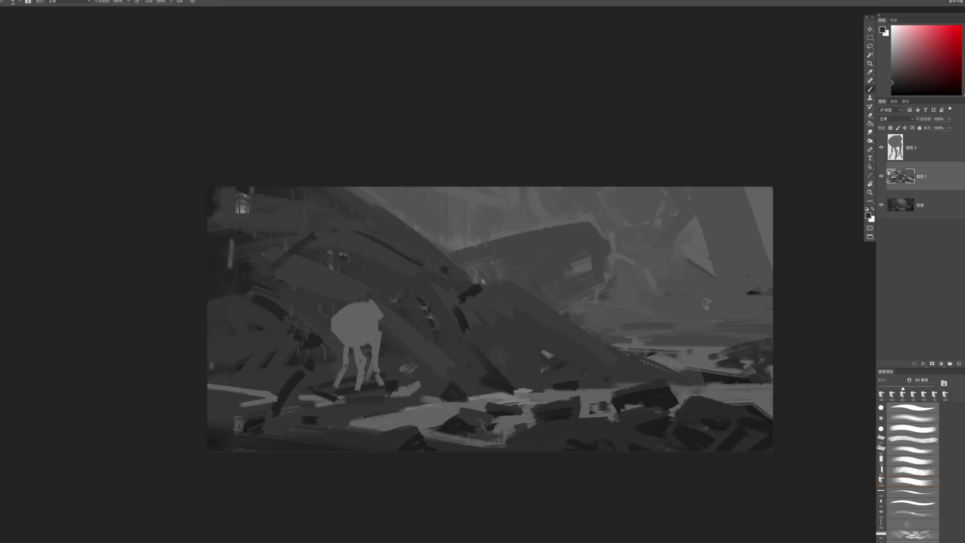
left_click(756, 411, "alt")
key("bracketleft")
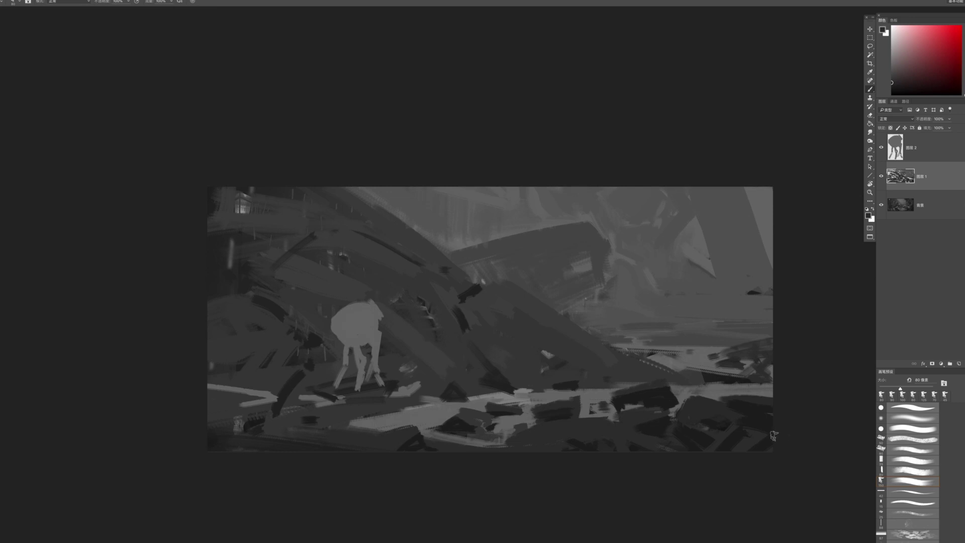
key("z")
left_click(795, 457, "alt")
left_click_drag(701, 380, 729, 298)
left_click(648, 383)
left_click(647, 382)
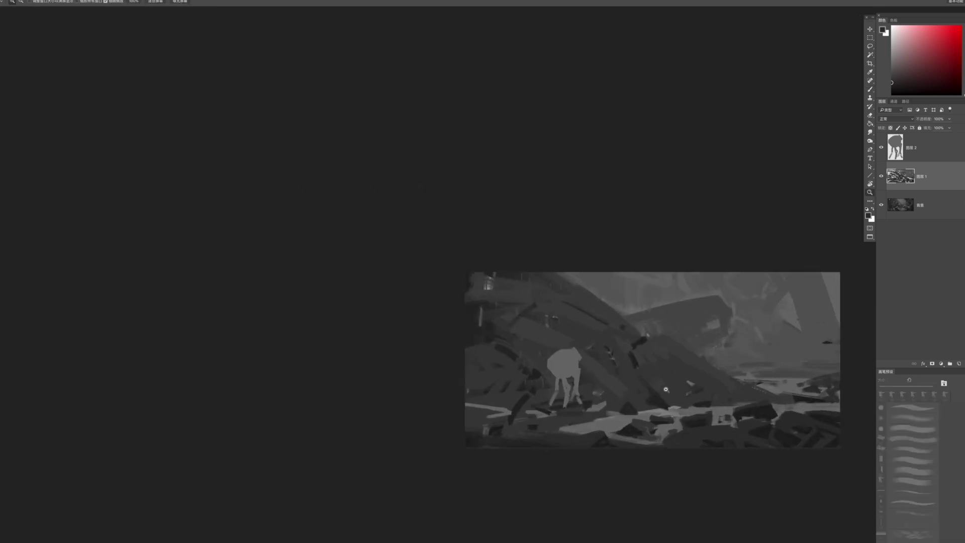
left_click(648, 382)
key("b")
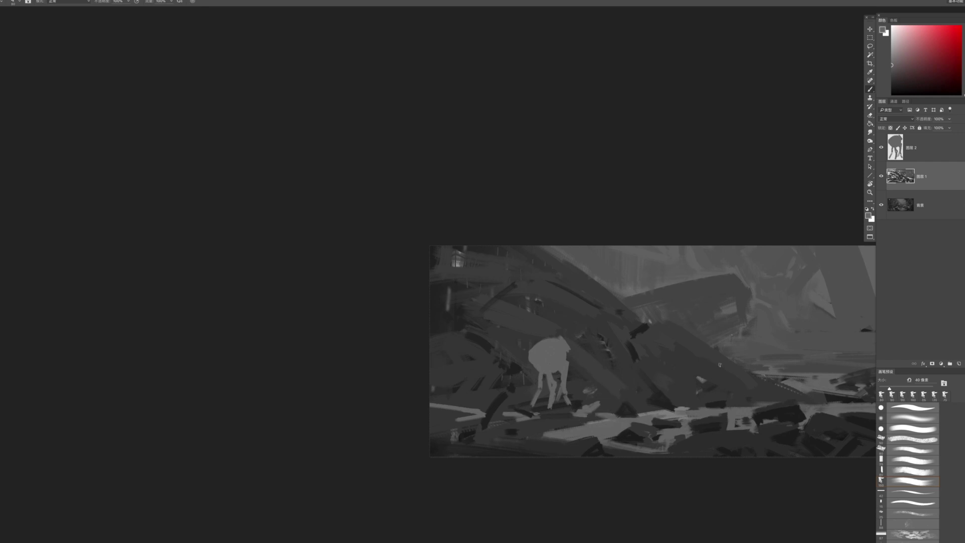
left_click_drag(720, 365, 623, 381)
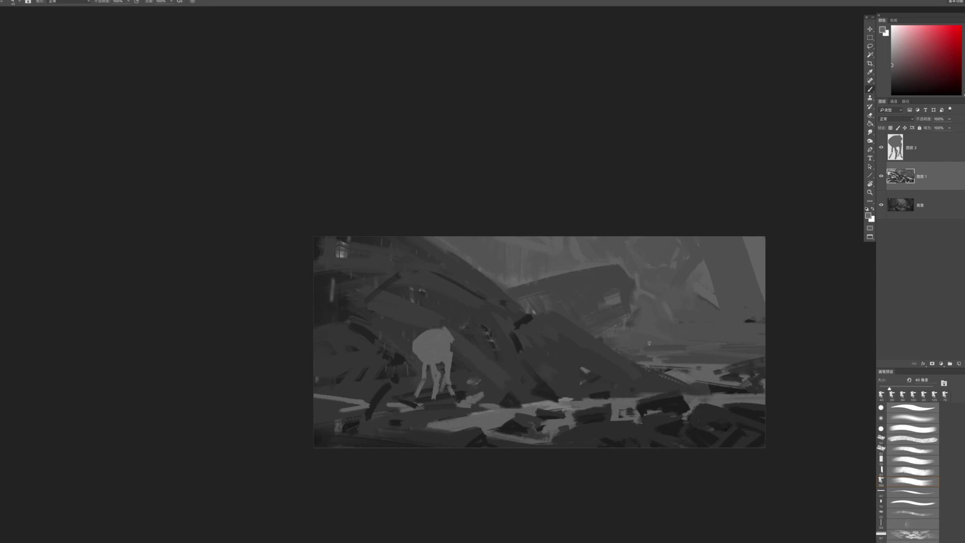
Outline the large dark slope behind the creature with the Polygonal Lasso and copy it to a new layer
key("l")
left_click(410, 216)
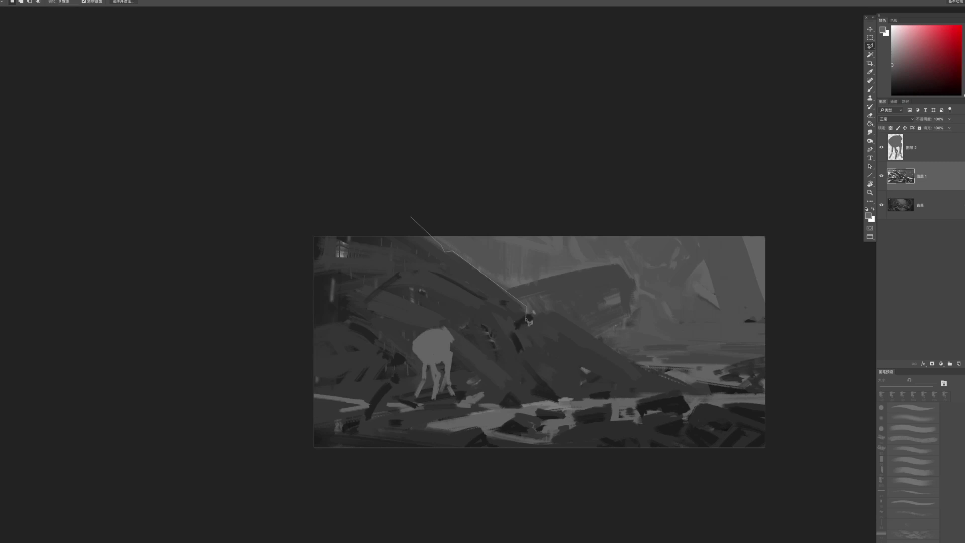
left_click(554, 313)
left_click(618, 351)
left_click(656, 390)
left_click(550, 398)
left_click(426, 422)
left_click(398, 431)
left_click(366, 438)
left_click(295, 436)
left_click(256, 421)
double_click(274, 223)
key("ctrl+j")
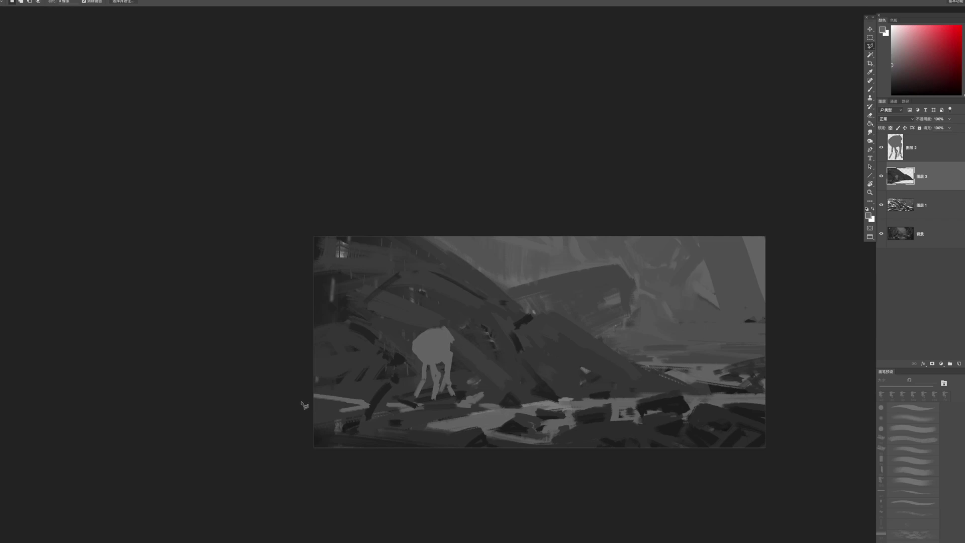
Outline the foreground strip of rocks and water along the image's lower edge with the Polygonal Lasso and copy it to a new layer
left_click(290, 414)
left_click(491, 436)
left_click(588, 420)
left_click(745, 403)
left_click(783, 405)
left_click(794, 459)
left_click(756, 472)
double_click(286, 474)
key("ctrl+j")
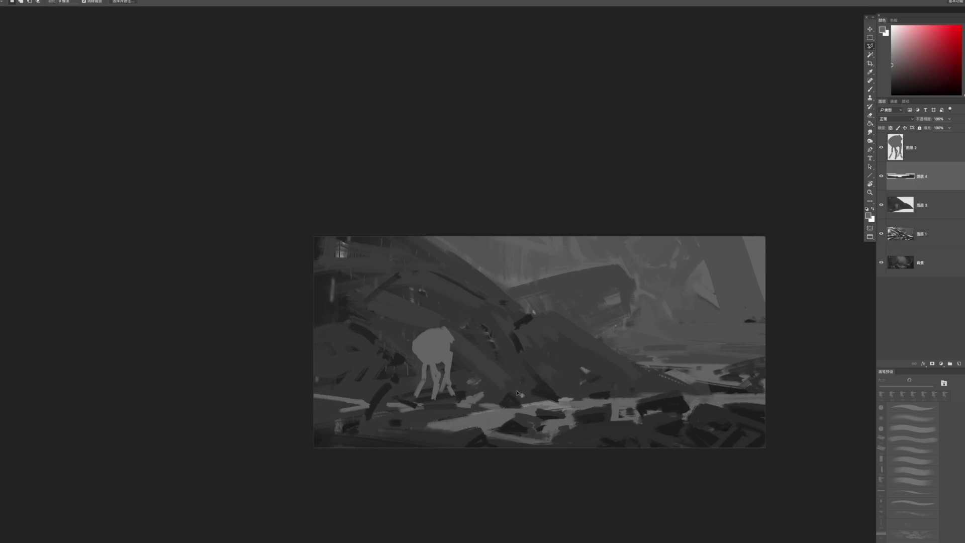
Try flipping the foreground strip layer horizontally with Free Transform
key("ctrl+t")
right_click(659, 427)
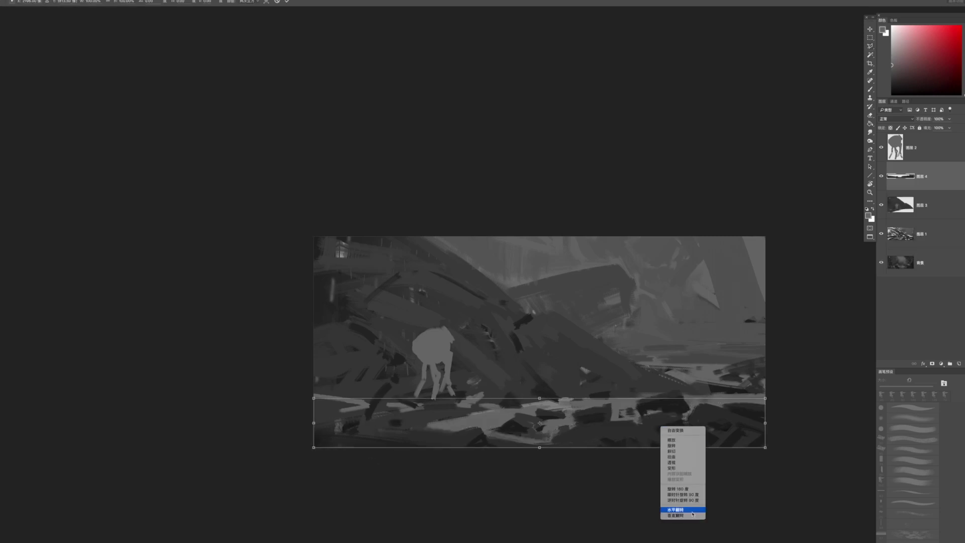
left_click(676, 514)
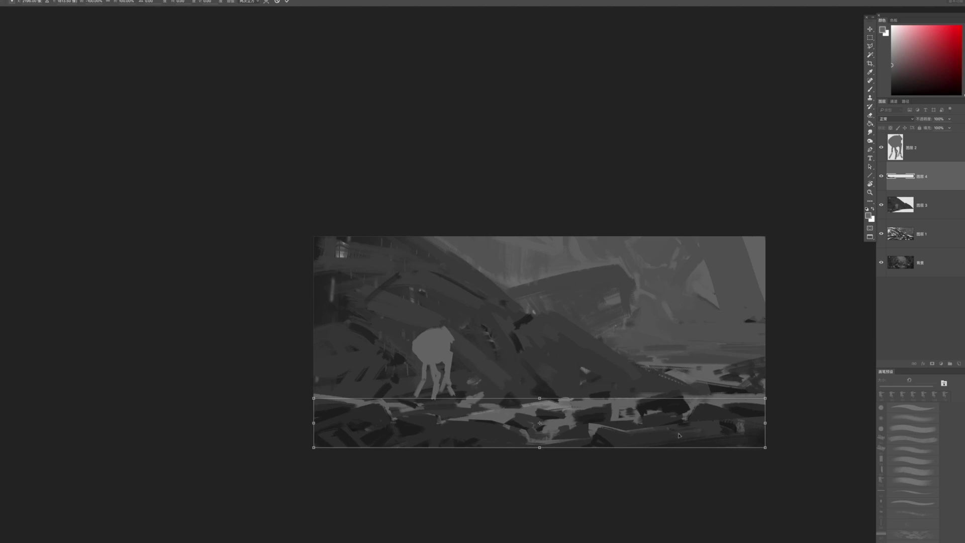
key("Return")
Lasso the misty background beyond the slope, leaving out the bright sky gaps at its right, and copy it from 图层 1 to a new layer
left_click_drag(643, 329, 646, 342)
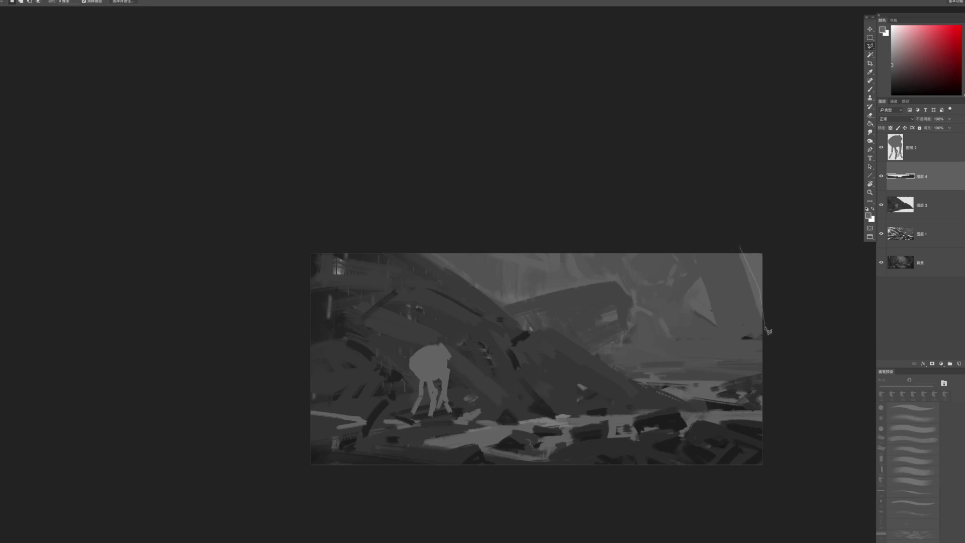
left_click(780, 374)
left_click(773, 382)
left_click(579, 380)
left_click(372, 256)
left_click(361, 207)
double_click(527, 193)
left_click(719, 327)
double_click(705, 296)
left_click(695, 265)
double_click(692, 250)
left_click(741, 258, "shift")
double_click(768, 307)
left_click(919, 237)
key("ctrl+j")
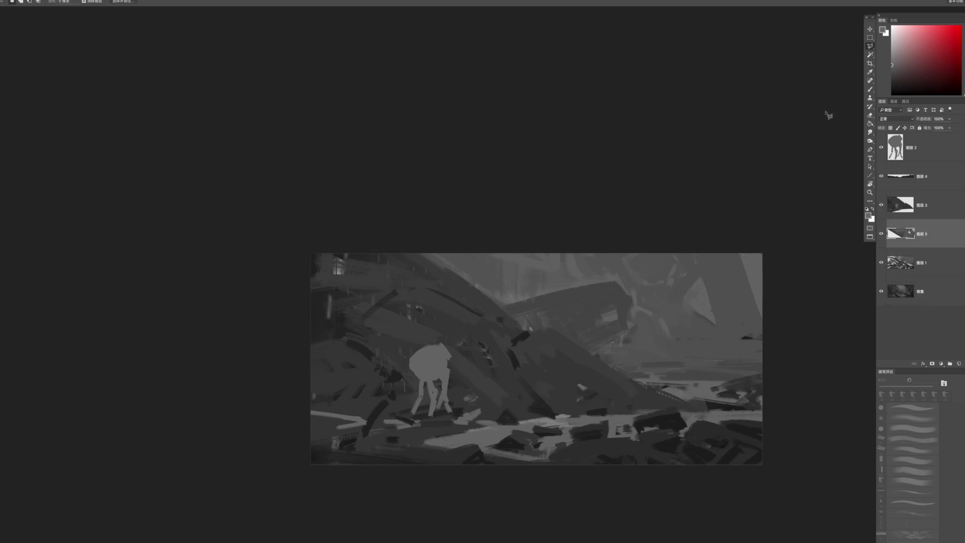
Outline the distant hill and the haze beside it with the Polygonal Lasso and copy them to a new layer
key("b")
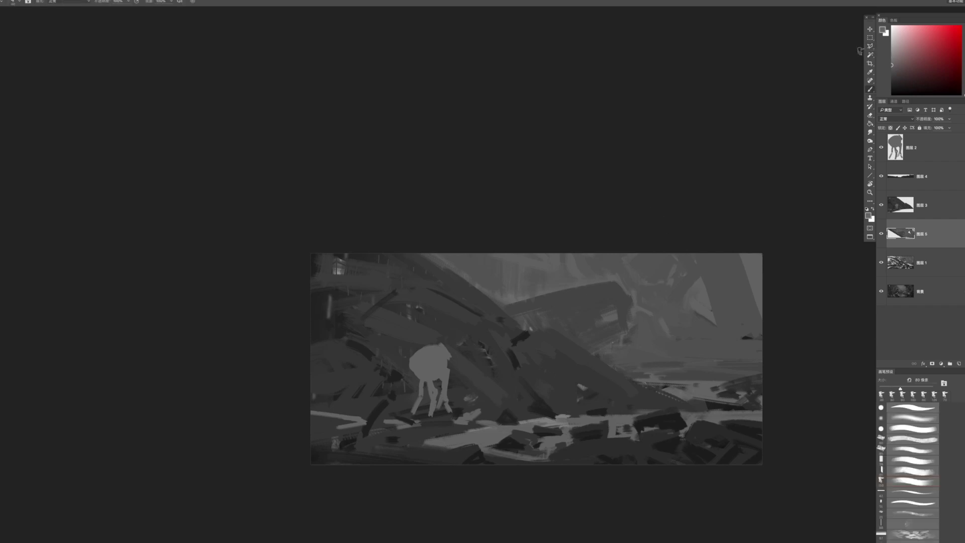
key("l")
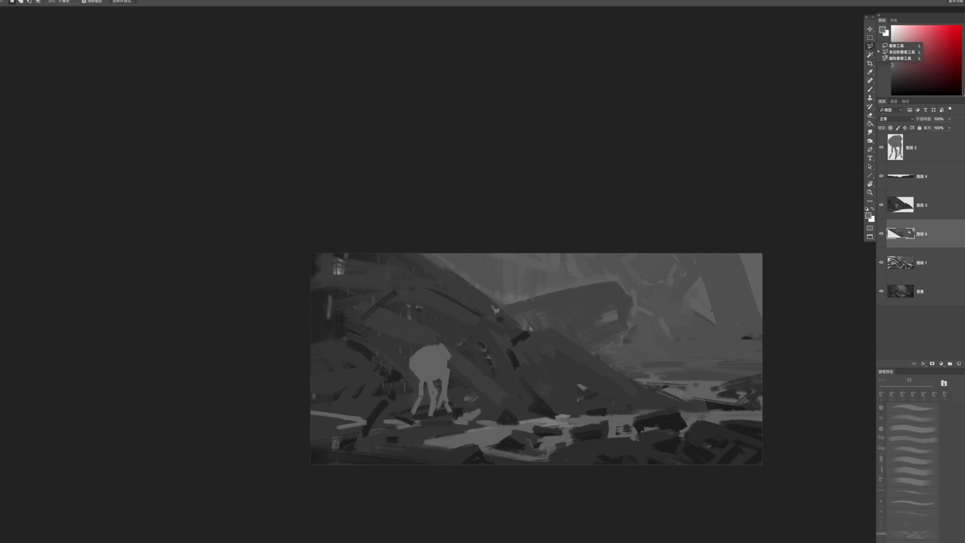
left_click(498, 305)
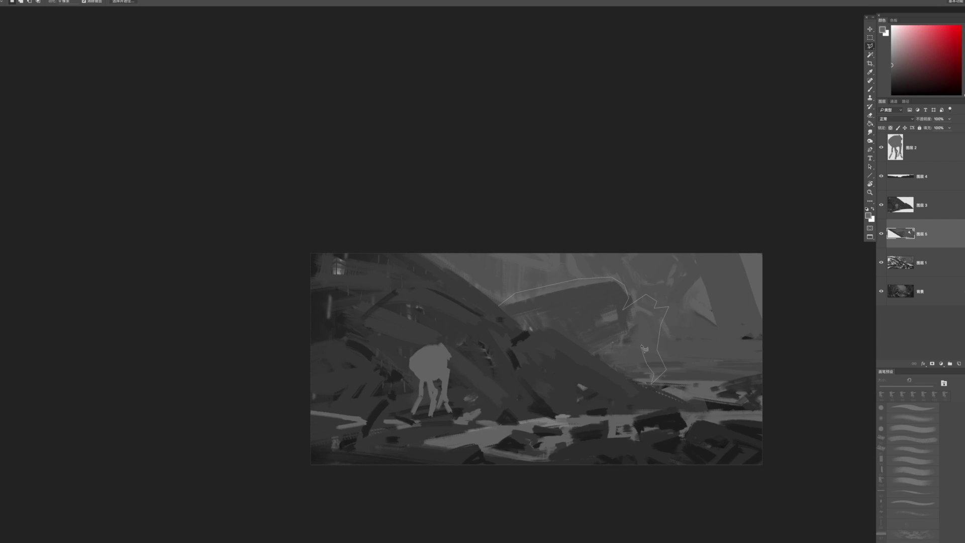
left_click(643, 340)
left_click(633, 371)
left_click(616, 390)
left_click(571, 398)
left_click(532, 394)
double_click(485, 364)
left_click(631, 326)
left_click(616, 350)
key("ctrl+j")
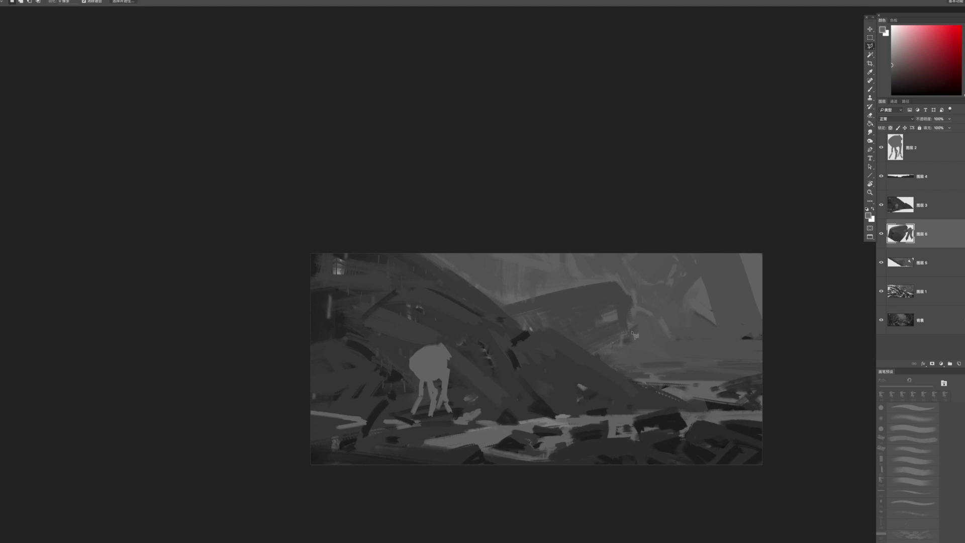
Add a new layer above the creature layer and set its blending mode to Overlay (叠加)
key("b")
left_click(929, 151)
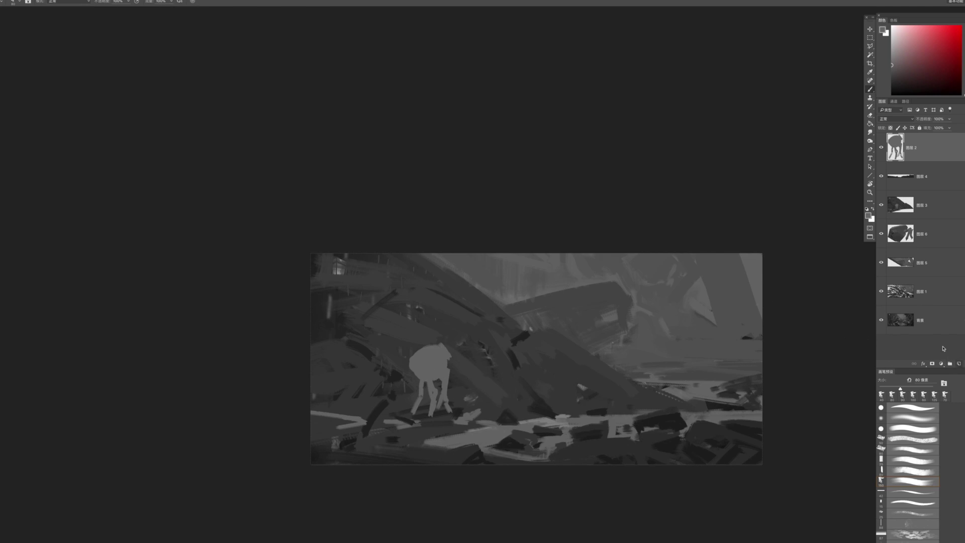
left_click(959, 363)
left_click(895, 118)
left_click(895, 198)
Choose a warm red and wash it in very large strokes over the left slope, the creature and the foreground
key("bracketright")
left_click_drag(964, 95, 964, 92)
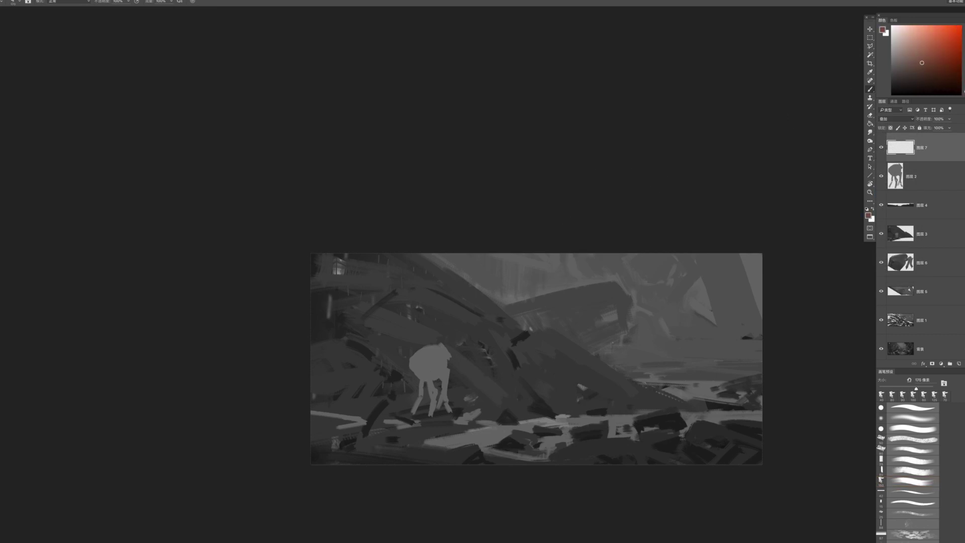
left_click(930, 61)
key("bracketright")
key("bracketright")
key("bracketright")
left_click_drag(396, 258, 452, 465)
left_click_drag(356, 221, 415, 466)
key("bracketright")
key("bracketright")
mouse_move(372, 354)
left_mouse_down()
mouse_move(320, 236)
mouse_move(383, 431)
mouse_move(452, 327)
mouse_move(638, 462)
mouse_move(526, 348)
mouse_move(506, 447)
mouse_move(472, 334)
left_mouse_up()
Extend the red wash over the slope's upper edge, the distant hill and the sky
key("bracketleft")
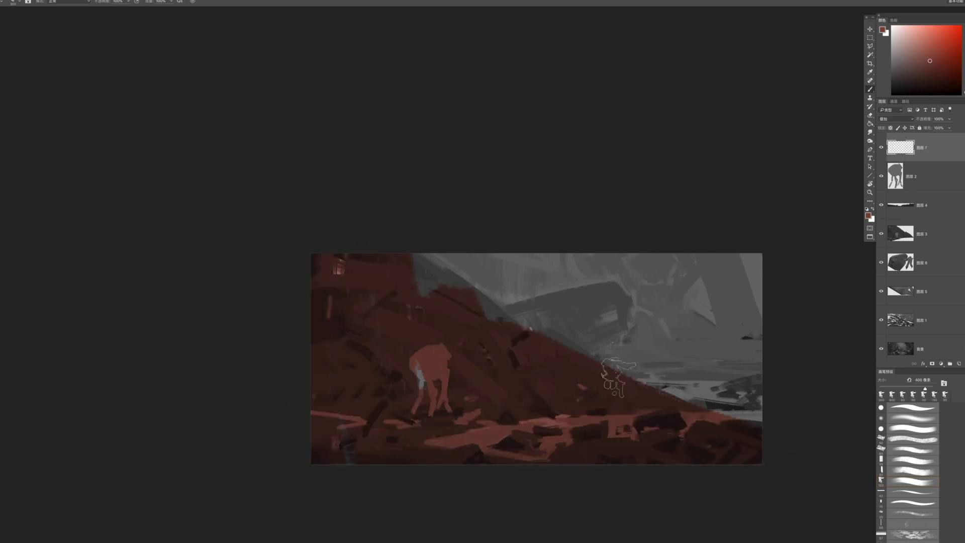
left_click_drag(612, 378, 437, 261)
mouse_move(689, 390)
left_mouse_down()
mouse_move(499, 285)
mouse_move(626, 276)
left_mouse_up()
mouse_move(690, 240)
left_mouse_down()
mouse_move(664, 254)
mouse_move(765, 384)
mouse_move(749, 262)
left_mouse_up()
Brush a muted, greyer red across the sky and distant haze with a larger brush
key("bracketright")
key("bracketright")
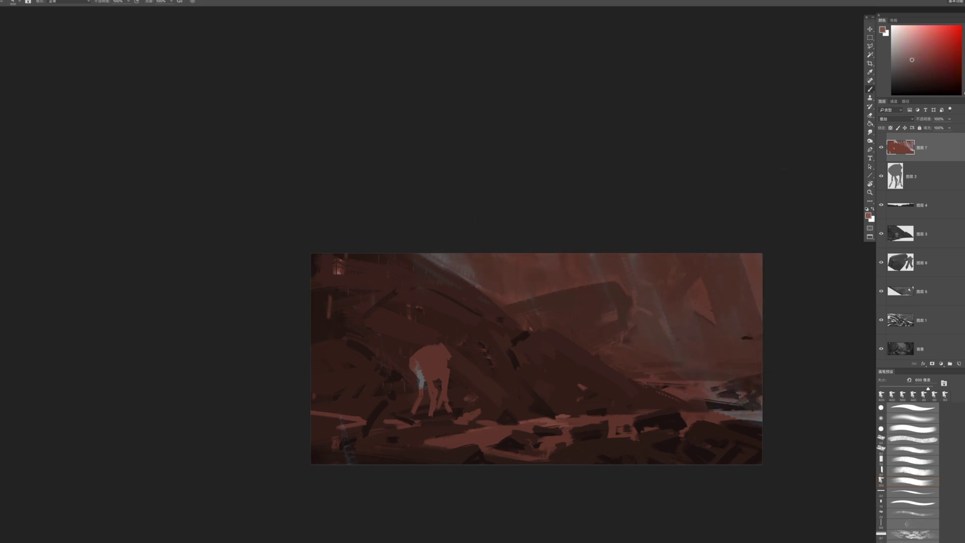
mouse_move(526, 219)
left_mouse_down()
mouse_move(534, 306)
mouse_move(569, 213)
left_mouse_up()
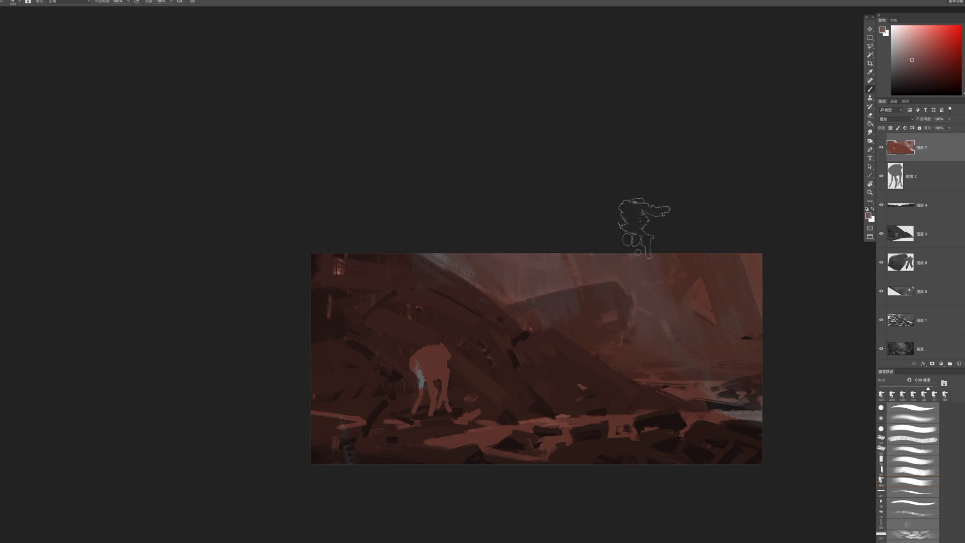
mouse_move(755, 198)
left_mouse_down()
mouse_move(669, 323)
mouse_move(519, 195)
left_mouse_up()
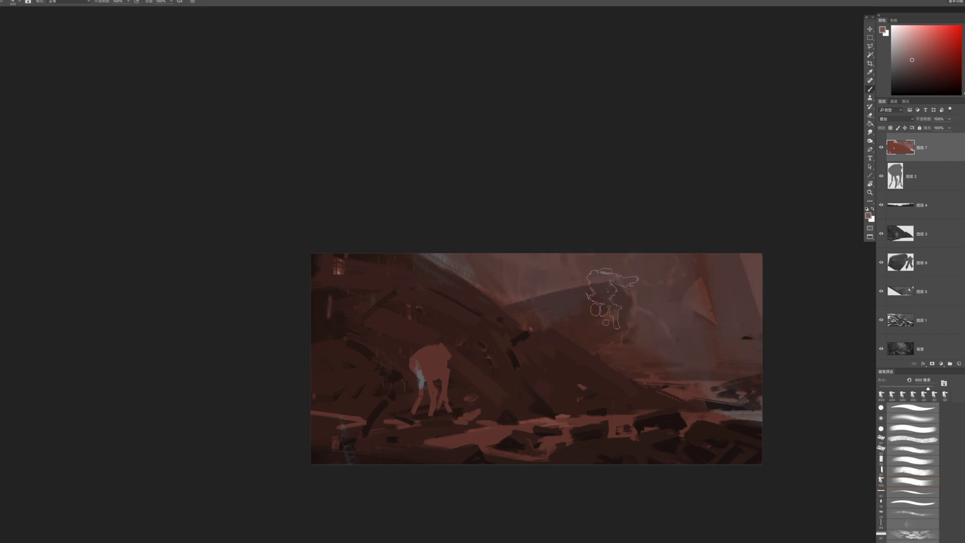
Shift the muted colour towards orange and glaze it over the distant hill, haze and the slope's ridge with smaller strokes
left_click(964, 90)
key("bracketleft")
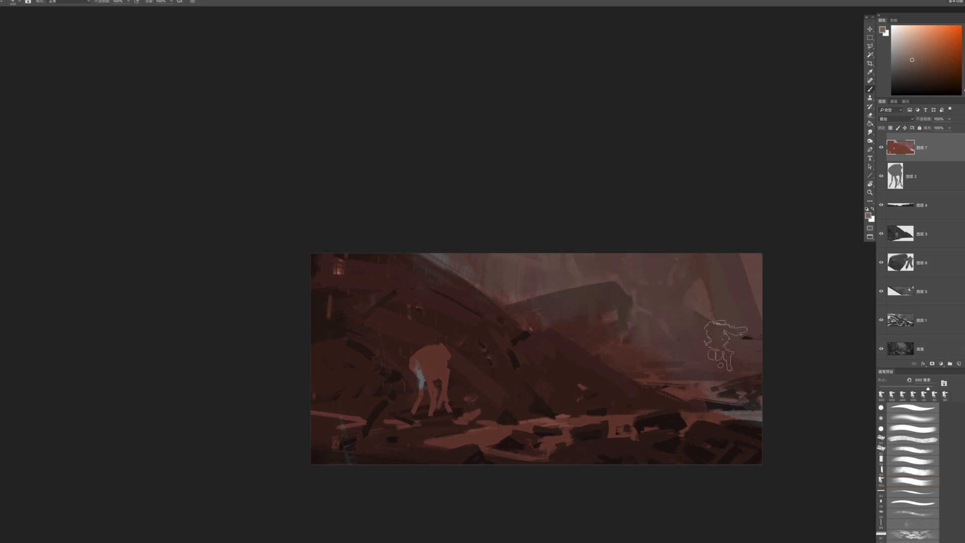
key("bracketleft")
key("bracketleft")
key("bracketleft")
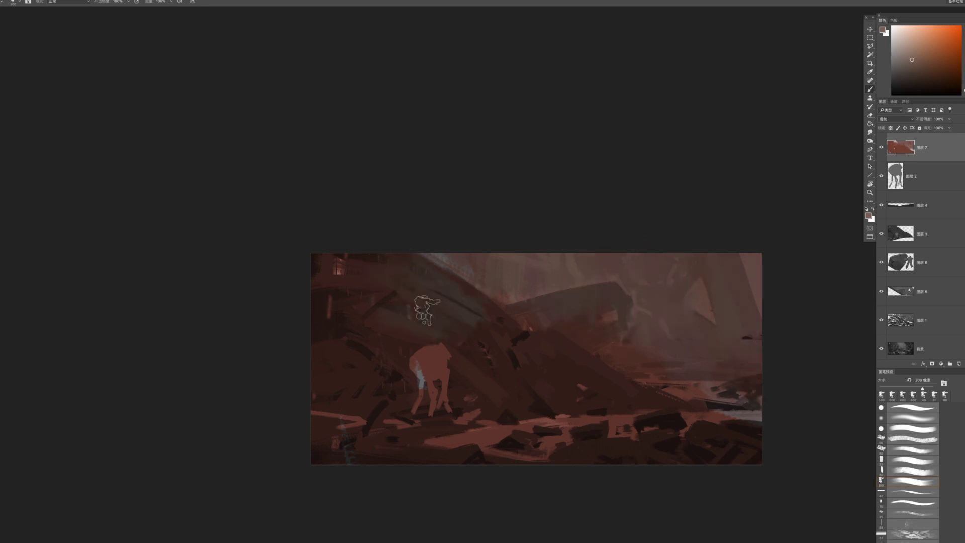
mouse_move(545, 333)
left_mouse_down()
mouse_move(597, 376)
mouse_move(589, 381)
mouse_move(592, 347)
left_mouse_up()
left_click_drag(593, 382, 665, 403)
key("bracketright")
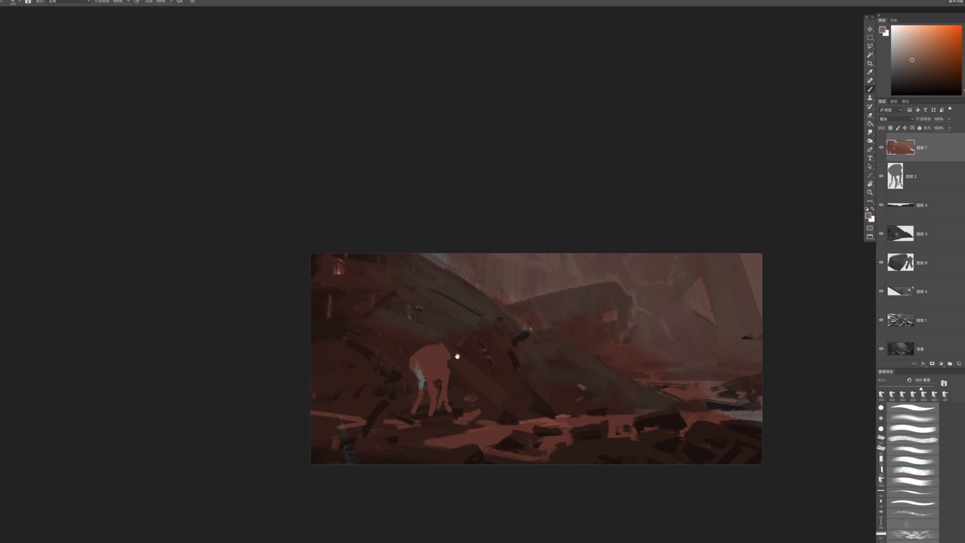
left_click_drag(464, 363, 442, 344)
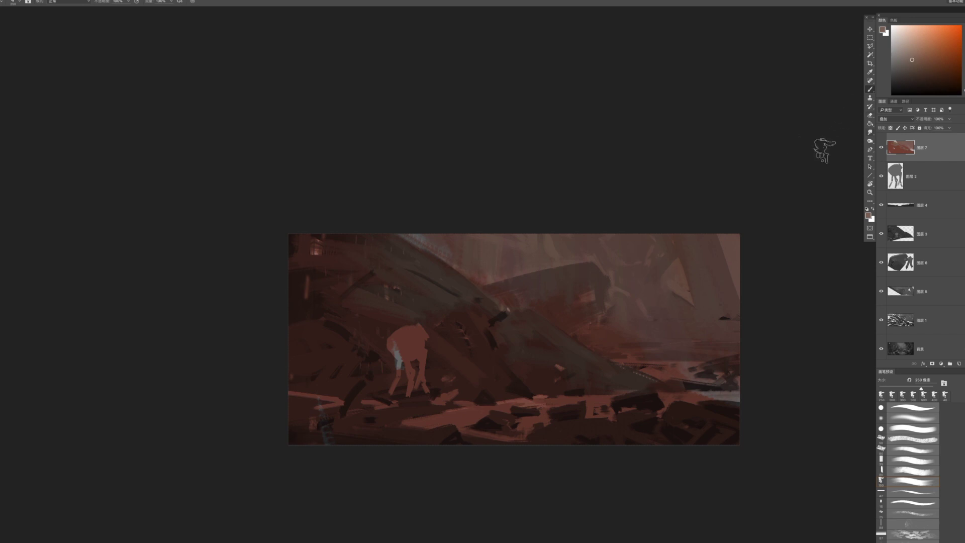
Pick a saturated red and dab it over the dark foreground rocks with smaller brush strokes
left_click(590, 424, "alt")
left_click(940, 59)
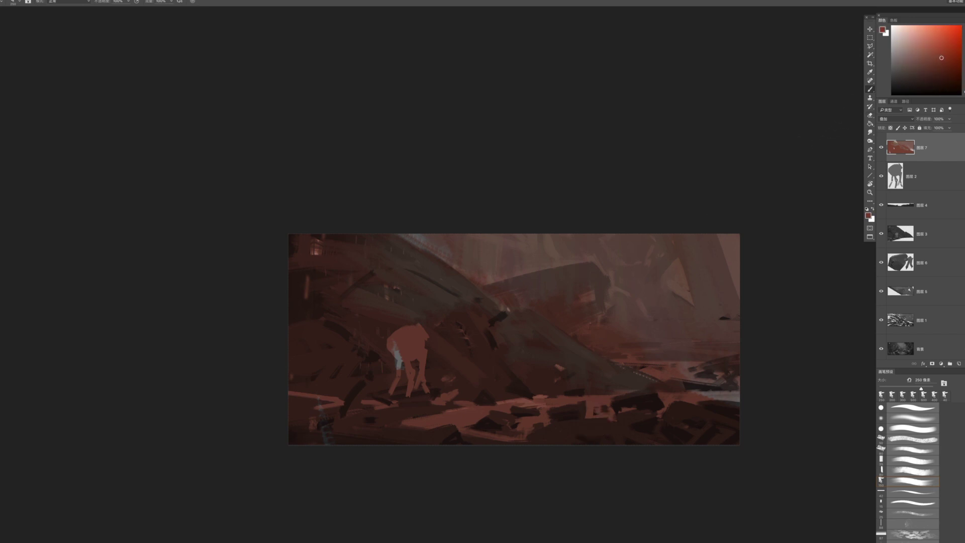
left_click(964, 93)
key("[")
key("[")
key("[")
left_click_drag(554, 430, 607, 429)
mouse_move(377, 441)
left_mouse_down()
mouse_move(386, 430)
mouse_move(428, 437)
left_mouse_up()
left_click_drag(412, 411, 433, 406)
key("[")
key("[")
left_click_drag(510, 410, 496, 413)
left_click_drag(611, 405, 664, 401)
Enlarge the brush and wash the saturated red over the slope's lower end, redoing one misplaced stroke
key("]")
key("]")
left_click_drag(559, 336, 566, 375)
left_click_drag(575, 348, 625, 373)
key("ctrl+z")
mouse_move(557, 330)
left_mouse_down()
mouse_move(574, 367)
mouse_move(623, 379)
left_mouse_up()
key("bracketleft")
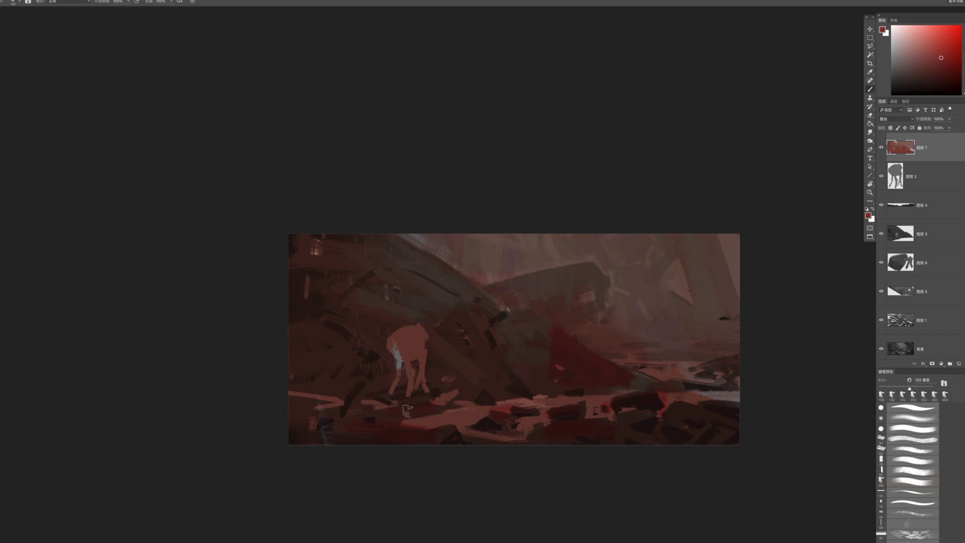
Streak the saturated red horizontally across the distant ground beyond the slope with a smaller brush
mouse_move(607, 365)
left_mouse_down()
mouse_move(536, 368)
mouse_move(653, 355)
left_mouse_up()
key("bracketleft")
key("bracketleft")
key("bracketright")
left_click_drag(525, 348, 683, 345)
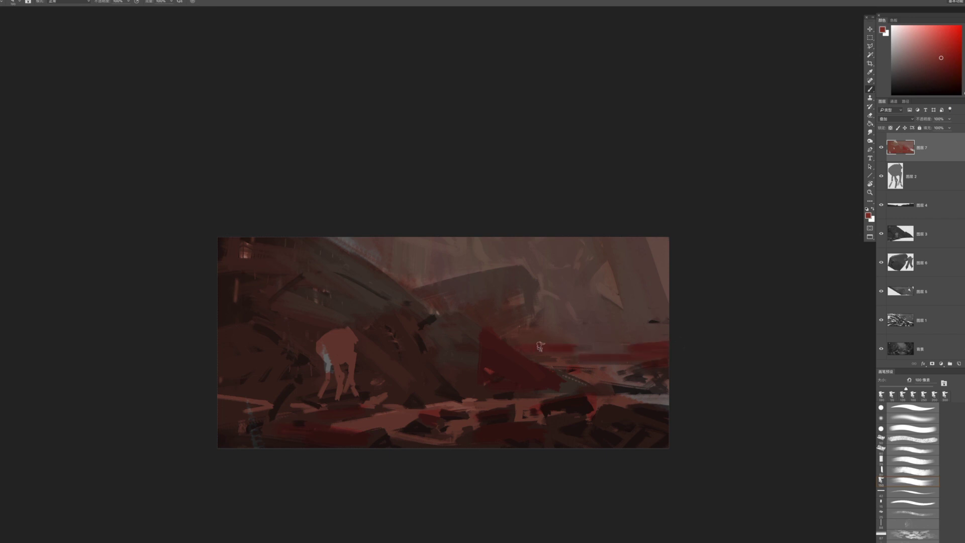
mouse_move(549, 368)
left_mouse_down()
mouse_move(580, 404)
mouse_move(582, 432)
left_mouse_up()
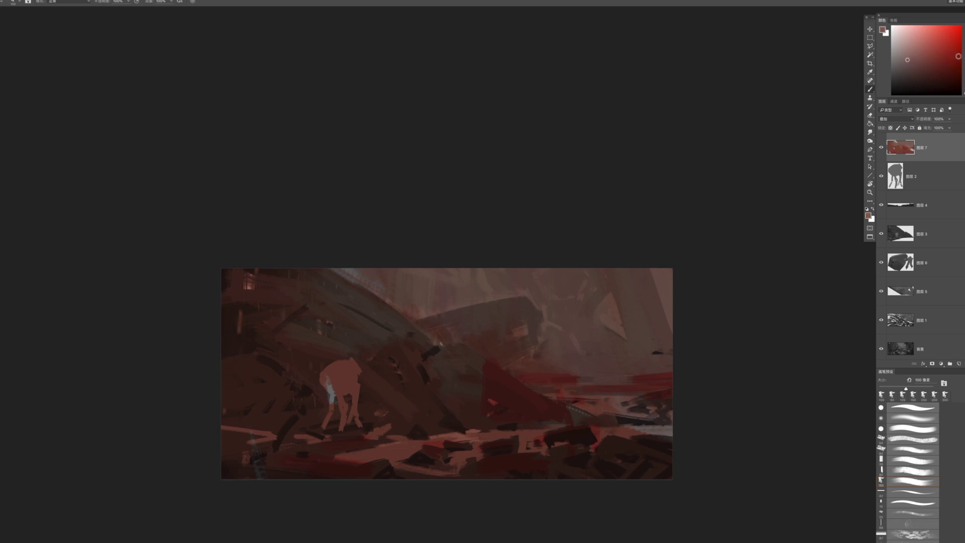
Choose a muted blue, stroke it along the slope's upper ridge on a new layer, and set that layer to Overlay
left_click_drag(964, 93, 964, 45)
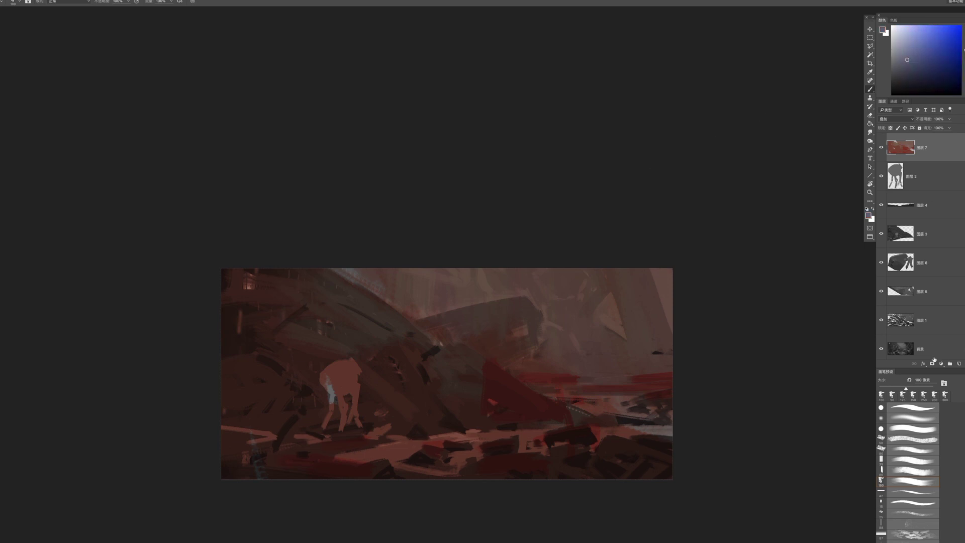
key("ctrl+shift+alt+n")
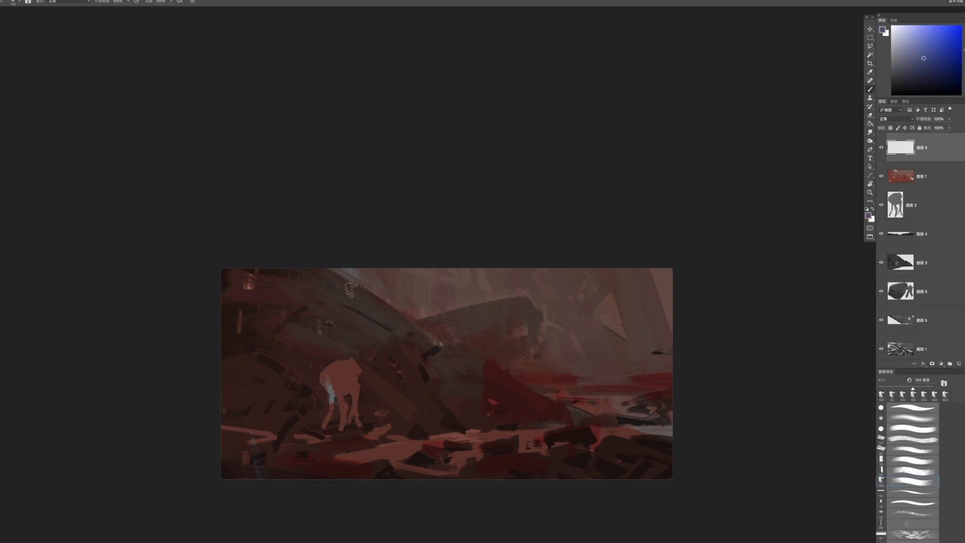
key("bracketright")
key("bracketright")
left_click_drag(401, 340, 324, 270)
left_click(897, 120)
key("Return")
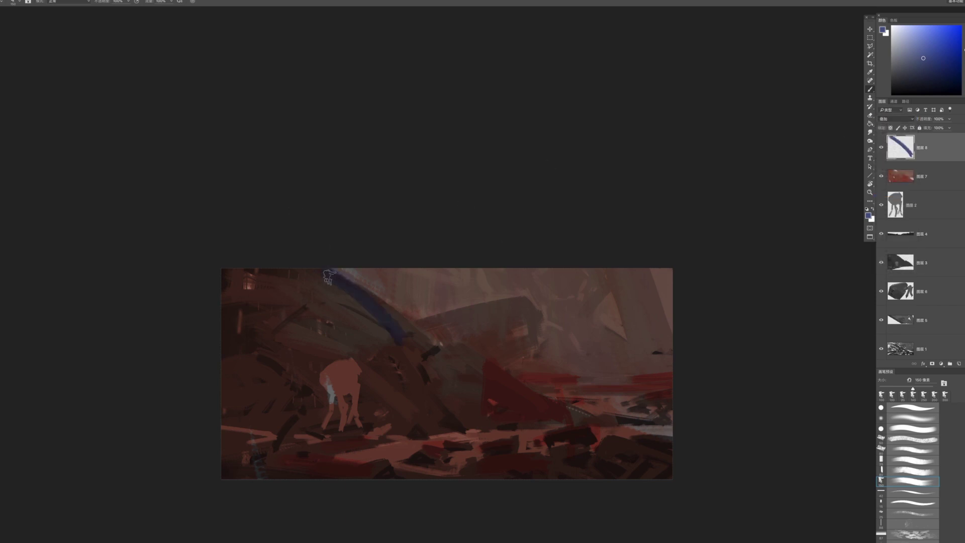
Glaze blue over the upper slope's face and the adjoining sky with enlarged brush strokes
mouse_move(321, 287)
left_mouse_down()
mouse_move(373, 334)
mouse_move(322, 306)
left_mouse_up()
key("bracketleft")
key("bracketright")
key("bracketright")
mouse_move(378, 267)
left_mouse_down()
mouse_move(394, 303)
mouse_move(410, 306)
left_mouse_up()
key("bracketright")
left_click_drag(429, 268, 397, 315)
mouse_move(434, 269)
left_mouse_down()
mouse_move(428, 318)
mouse_move(474, 258)
left_mouse_up()
Extend the blue wash over the distant hill, the haze behind it and the far side of the sky
key("bracketright")
mouse_move(545, 287)
left_mouse_down()
mouse_move(503, 328)
mouse_move(548, 346)
mouse_move(560, 270)
mouse_move(552, 315)
mouse_move(564, 285)
mouse_move(589, 327)
left_mouse_up()
key("bracketleft")
left_click_drag(633, 359, 598, 326)
left_click_drag(672, 347, 700, 272)
Brush a lighter blue into the triangular opening and the sky at the painting's far right edge
left_click(927, 176)
key("bracketleft")
mouse_move(613, 304)
left_mouse_down()
mouse_move(619, 338)
mouse_move(616, 325)
left_mouse_up()
left_click(910, 42)
left_click(964, 52)
left_click_drag(663, 268, 677, 322)
mouse_move(650, 249)
left_mouse_down()
mouse_move(690, 326)
mouse_move(625, 345)
left_mouse_up()
Reselect the blue Overlay layer and glaze a darker blue over the slope's ridge and the distant hill
key("super+space")
mouse_move(678, 364)
left_mouse_down()
mouse_move(680, 348)
mouse_move(724, 336)
left_mouse_up()
key("space")
left_click_drag(586, 209, 544, 217)
left_click(927, 148)
left_click(924, 54)
mouse_move(435, 280)
left_mouse_down()
mouse_move(479, 303)
mouse_move(476, 322)
mouse_move(575, 350)
mouse_move(603, 371)
left_mouse_up()
Adjust the blue's brightness and paint angular strokes into the haze just right of the distant hill
left_click(923, 44)
key("bracketleft")
key("bracketleft")
key("bracketleft")
key("bracketleft")
key("bracketleft")
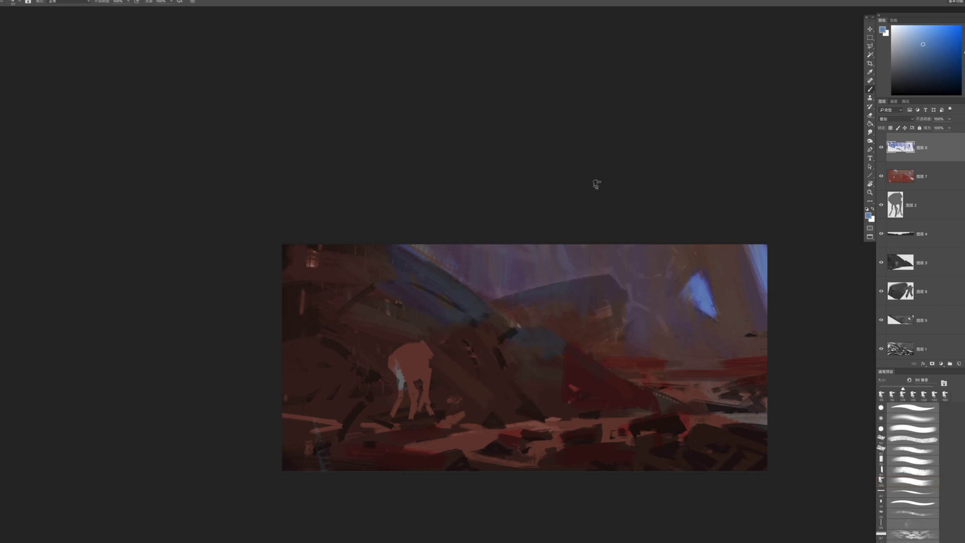
key("bracketright")
key("bracketright")
key("bracketright")
mouse_move(635, 311)
left_mouse_down()
mouse_move(653, 340)
mouse_move(645, 322)
left_mouse_up()
Brush broad blue strokes across the sky above the slope's ridge
key("bracketright")
key("bracketright")
left_click_drag(501, 261, 544, 274)
key("bracketleft")
key("bracketleft")
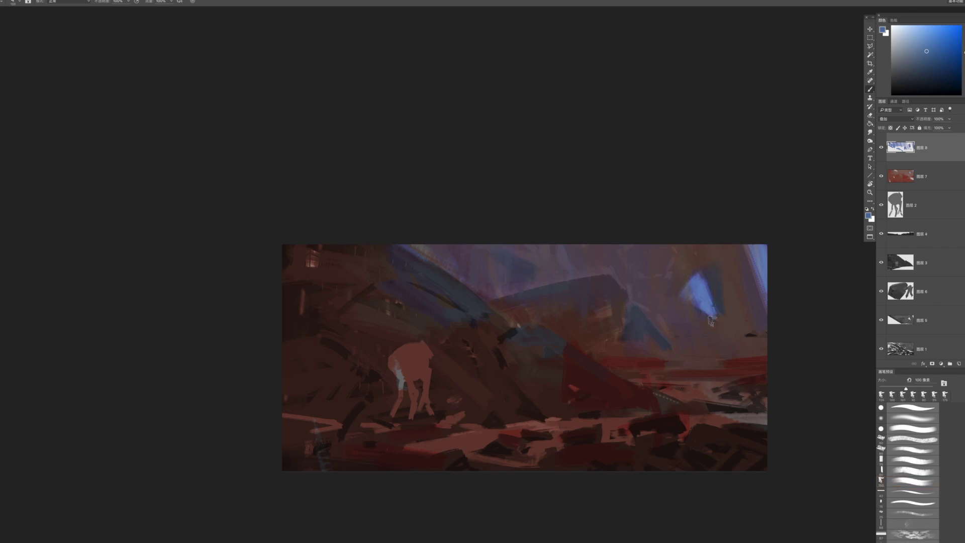
Paint angular blue shapes around the bright triangular opening
mouse_move(718, 326)
left_mouse_down()
mouse_move(726, 314)
mouse_move(732, 331)
left_mouse_up()
key("bracketright")
mouse_move(675, 288)
left_mouse_down()
mouse_move(700, 237)
mouse_move(708, 246)
left_mouse_up()
key("bracketleft")
key("bracketleft")
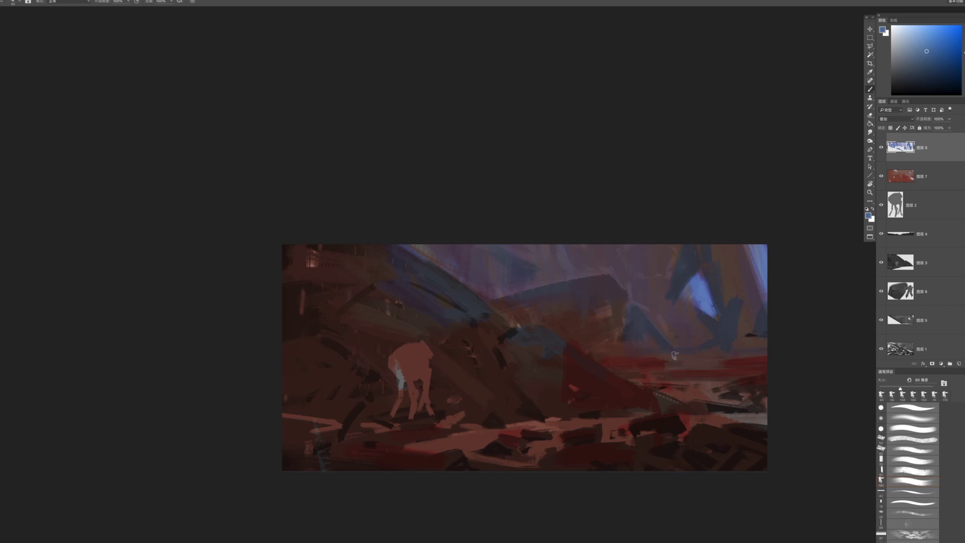
Fill the sky above the distant hill with broad blue strokes up to the slope's ridge
key("bracketright")
key("bracketright")
key("bracketright")
key("bracketleft")
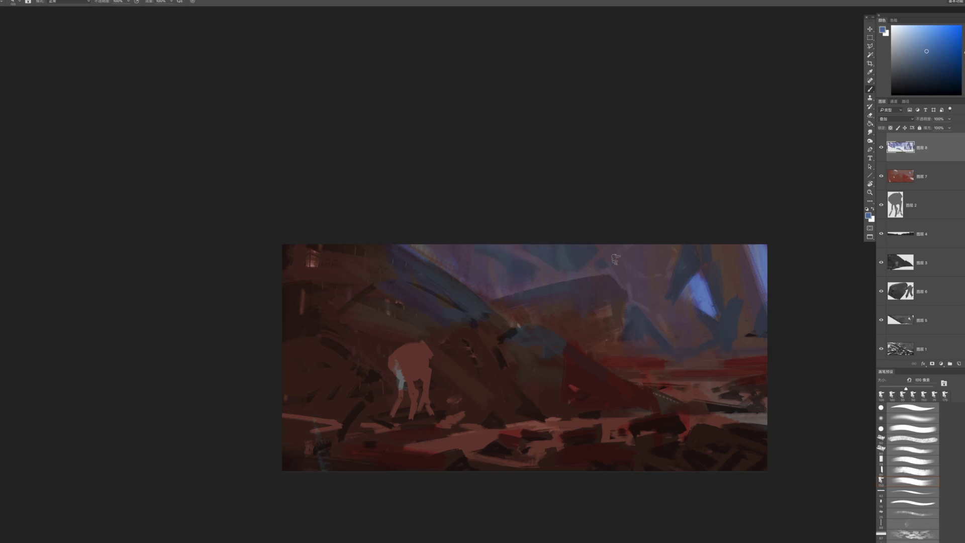
key("bracketright")
key("z")
mouse_move(641, 339)
left_mouse_down()
mouse_move(582, 331)
mouse_move(624, 287)
left_mouse_up()
key("b")
key("bracketright")
mouse_move(519, 257)
left_mouse_down()
mouse_move(558, 293)
mouse_move(574, 277)
mouse_move(595, 297)
left_mouse_up()
Choose a more saturated blue and add smaller strokes around the triangular opening
left_click(935, 48)
key("bracketright")
key("bracketleft")
key("bracketleft")
key("bracketleft")
left_click_drag(710, 302, 720, 317)
Trim the blue shapes beside the distant hill with the eraser, using a different brush preset
key("z")
mouse_move(737, 370)
left_mouse_down()
mouse_move(690, 379)
mouse_move(772, 357)
left_mouse_up()
key("e")
left_click(900, 439)
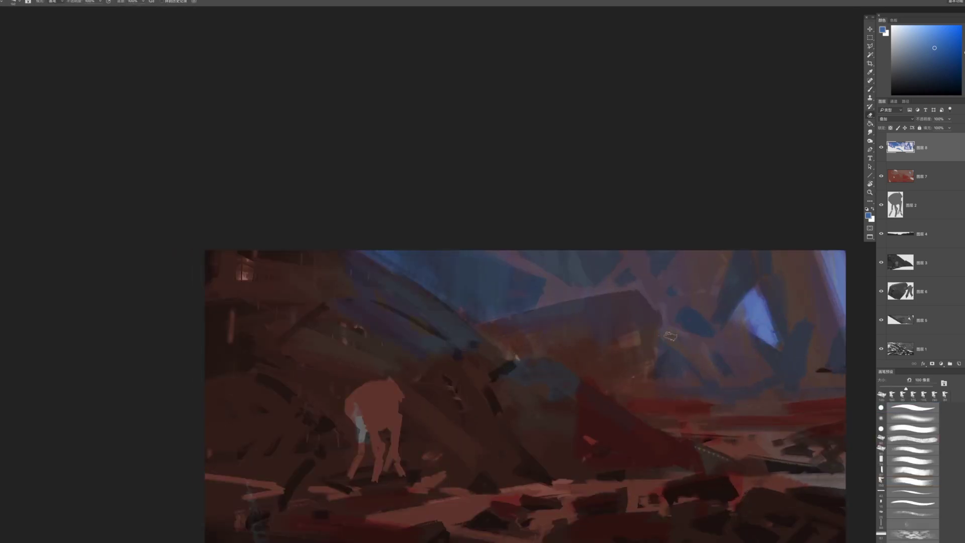
key("b")
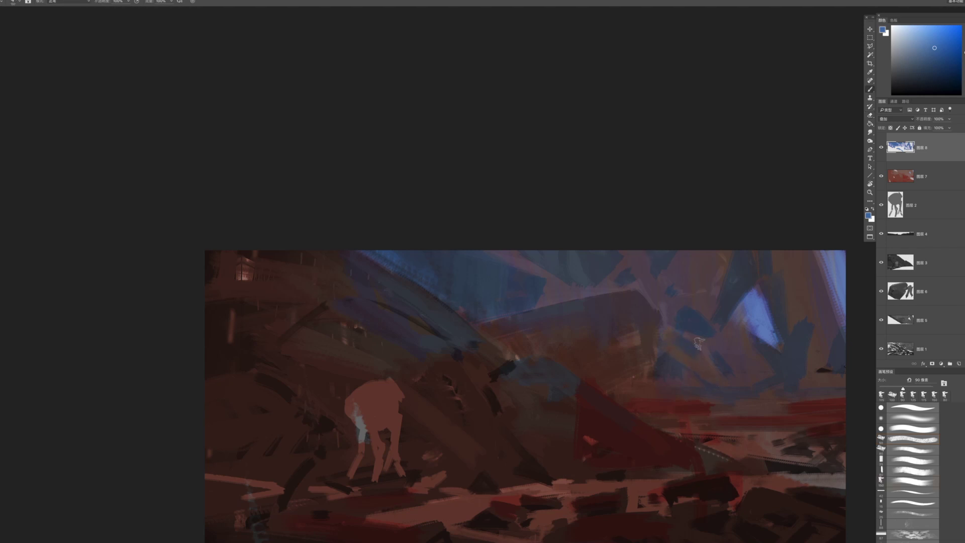
Build up overlapping blue strokes between the distant hill and the triangular opening, down to the horizon
key("bracketright")
mouse_move(680, 321)
left_mouse_down()
mouse_move(697, 313)
mouse_move(670, 347)
mouse_move(682, 366)
left_mouse_up()
key("bracketleft")
key("bracketright")
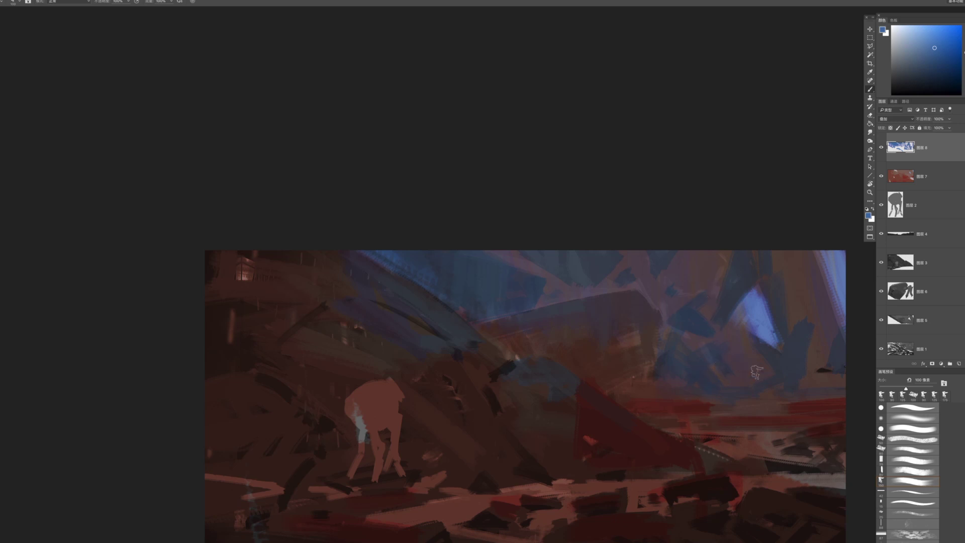
key("e")
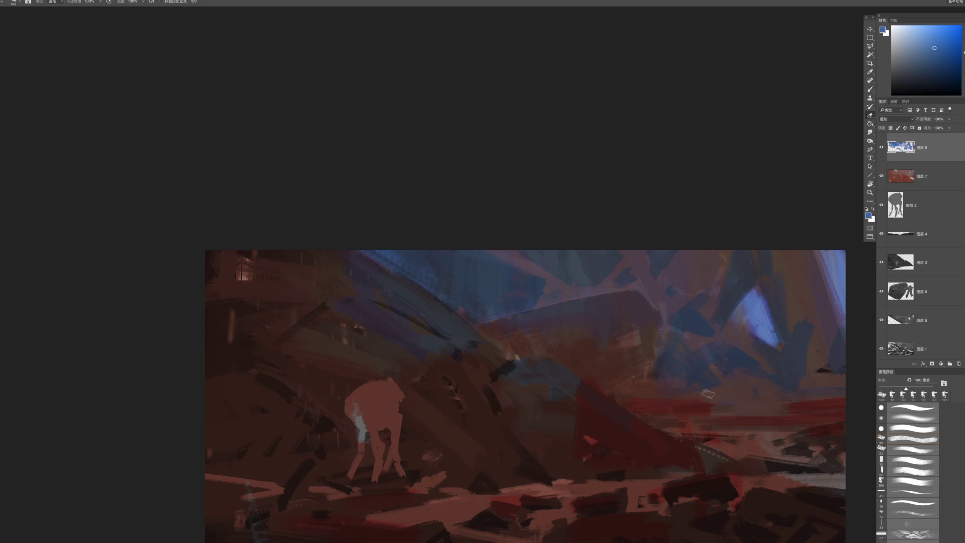
Glaze blue along the descending lower ridge of the slope, over its red tip
key("z")
mouse_move(746, 431)
left_mouse_down()
mouse_move(667, 413)
mouse_move(724, 430)
mouse_move(559, 304)
mouse_move(587, 337)
left_mouse_up()
key("space")
key("z")
key("space")
left_click_drag(591, 342, 601, 432)
key("b")
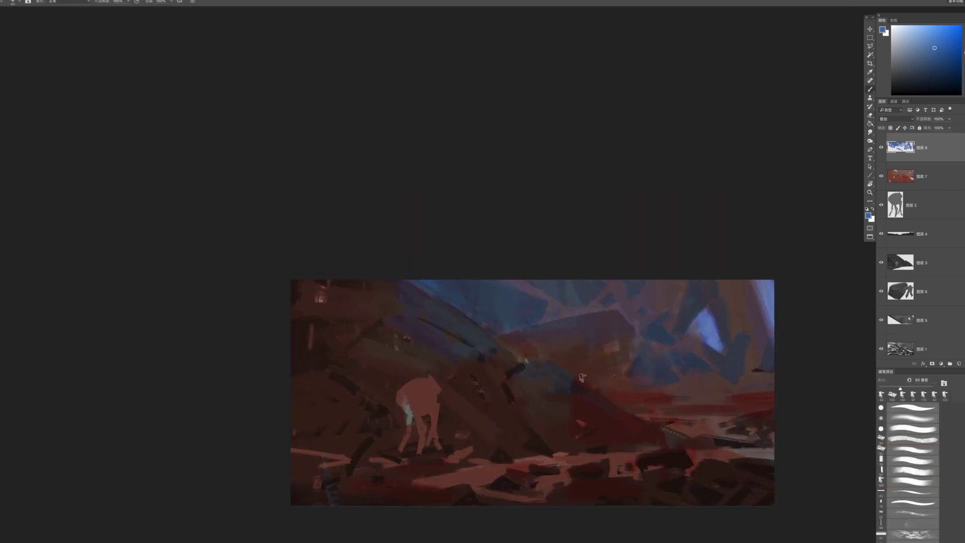
key("bracketright")
left_click_drag(580, 398, 465, 394)
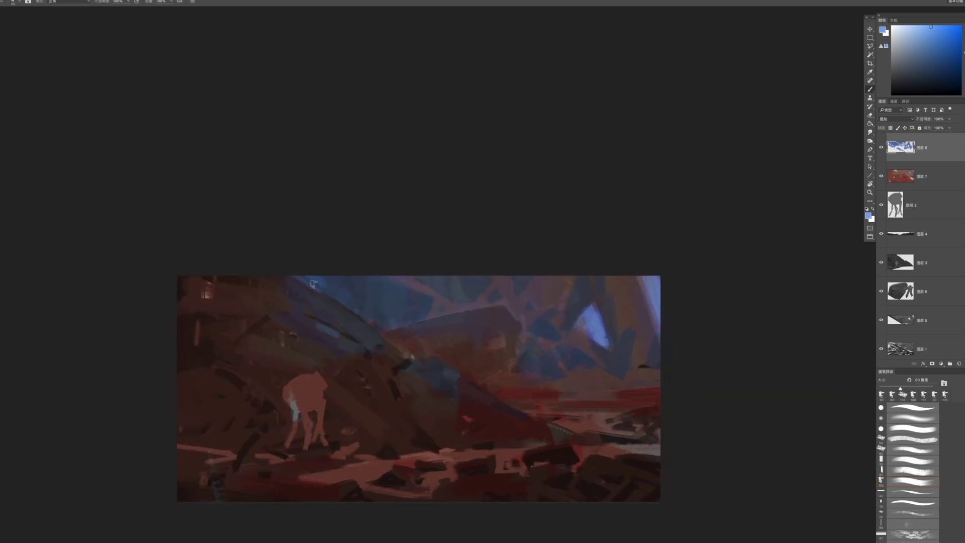
Add light blue highlight strokes to the upper slope's face and ridge
mouse_move(301, 308)
left_mouse_down()
mouse_move(317, 328)
mouse_move(321, 310)
left_mouse_up()
key("]")
left_click_drag(295, 278, 339, 305)
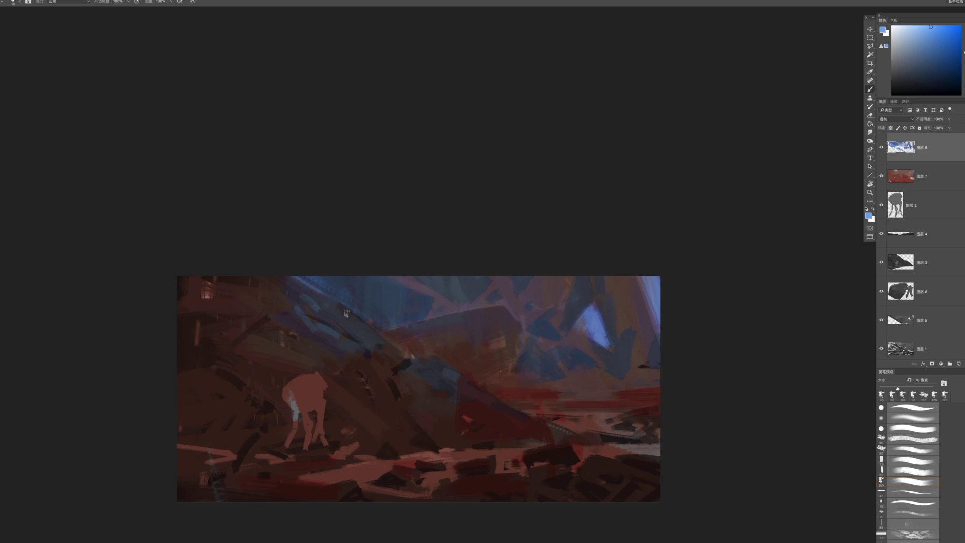
Dab light blue accents on the ground around the creature and the foreground rocks, undoing the last stroke
key("bracketright")
left_click_drag(443, 382, 505, 378)
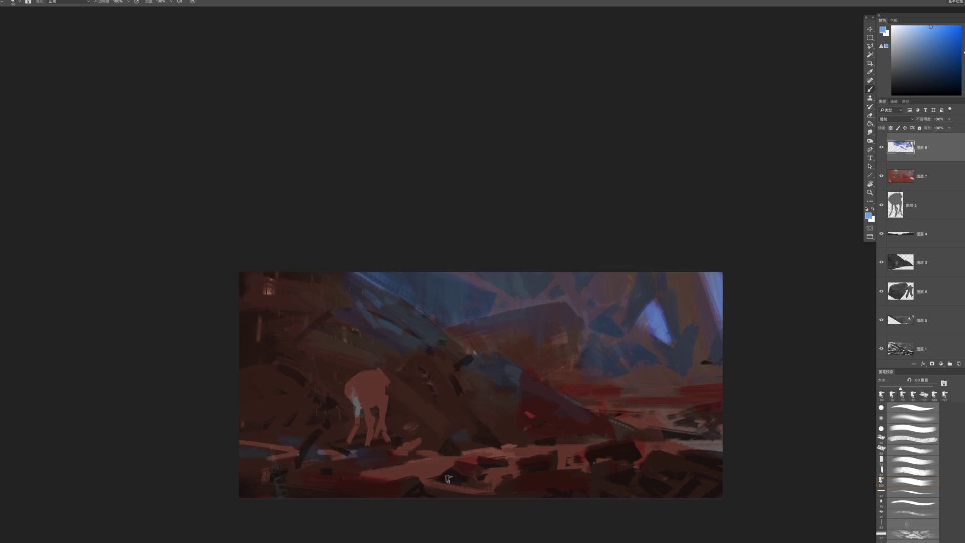
left_click_drag(627, 403, 598, 400)
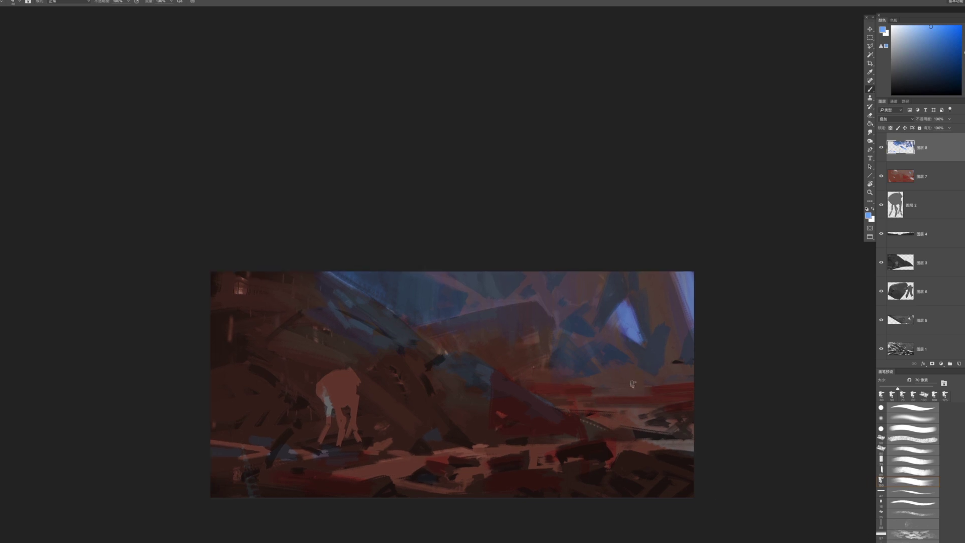
key("ctrl+z")
left_click_drag(687, 452, 783, 349)
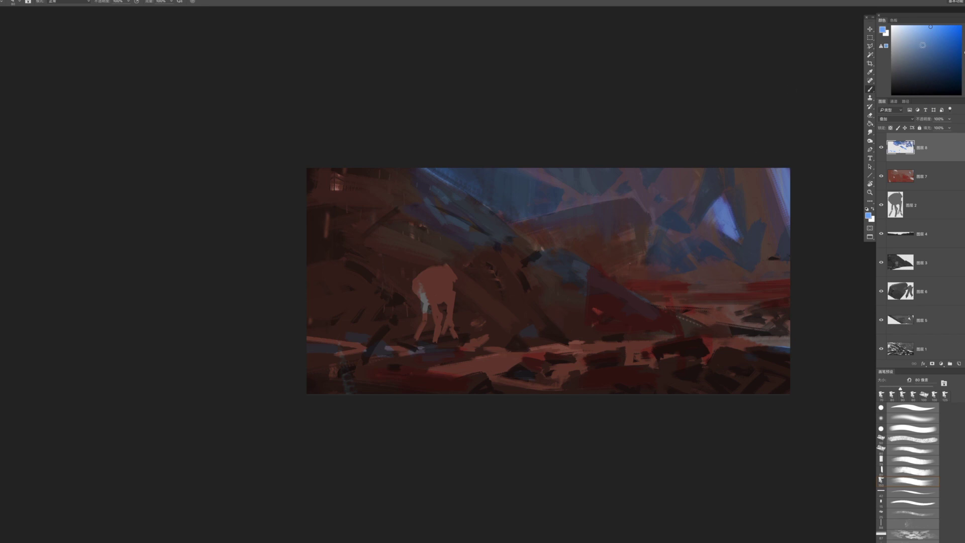
Paint light blue reflections along the foreground stream and the distant water beyond the slope
mouse_move(451, 368)
left_mouse_down()
mouse_move(489, 367)
mouse_move(531, 386)
left_mouse_up()
left_click_drag(470, 370, 516, 356)
left_click_drag(401, 349, 407, 353)
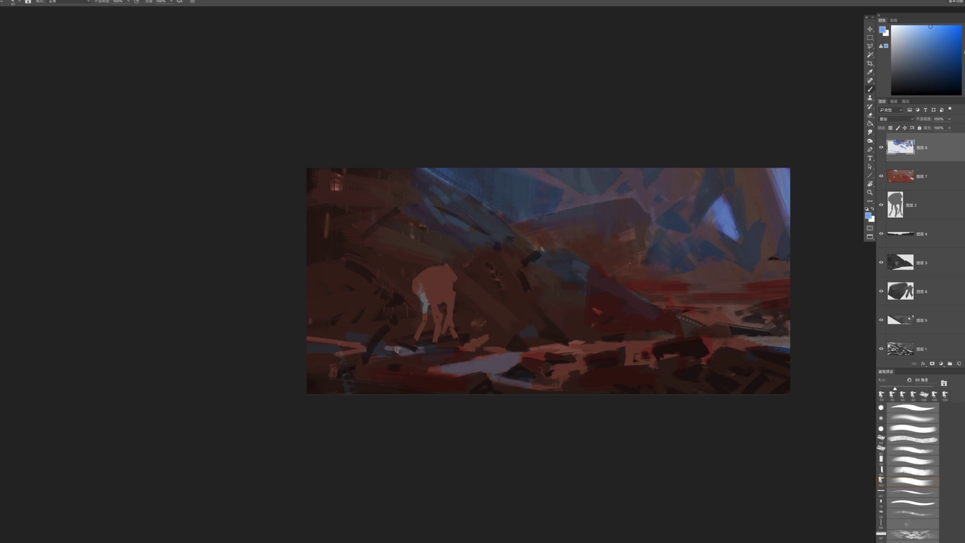
mouse_move(546, 375)
left_mouse_down()
mouse_move(573, 366)
mouse_move(528, 352)
mouse_move(641, 350)
mouse_move(630, 361)
left_mouse_up()
left_click_drag(743, 344, 714, 346)
mouse_move(761, 328)
left_mouse_down()
mouse_move(721, 311)
mouse_move(730, 311)
mouse_move(666, 305)
mouse_move(737, 306)
mouse_move(669, 304)
left_mouse_up()
left_click_drag(669, 305, 749, 306)
mouse_move(739, 339)
left_mouse_down()
mouse_move(798, 340)
mouse_move(757, 342)
left_mouse_up()
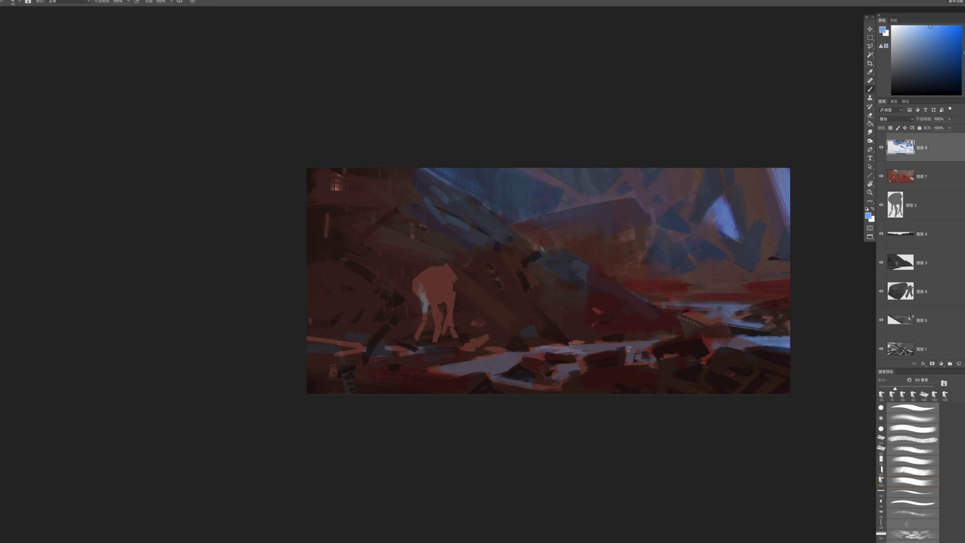
left_click_drag(689, 363, 732, 377)
Choose a paler blue and brighten the stream's reflections with further strokes
left_click(919, 26)
left_click_drag(667, 306, 590, 275)
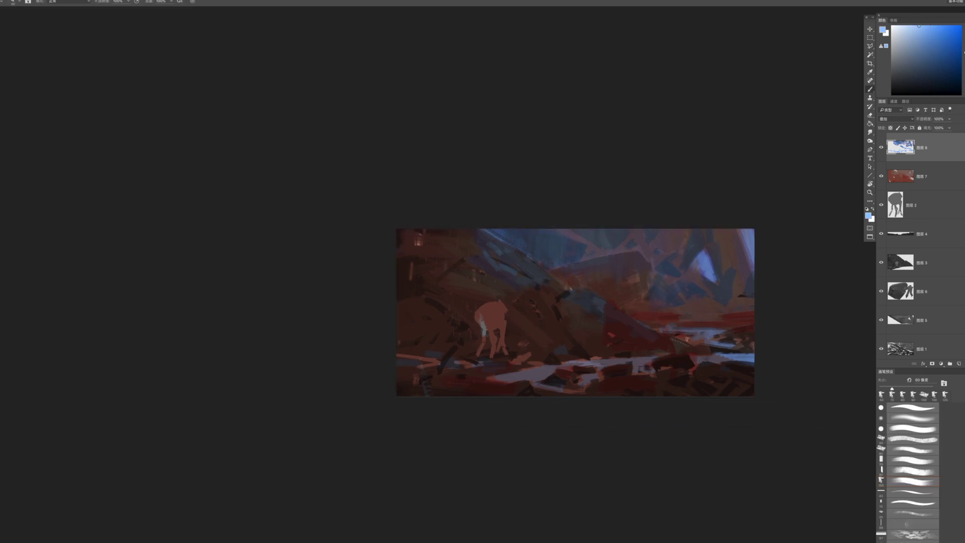
scroll(724, 341, "down", 3)
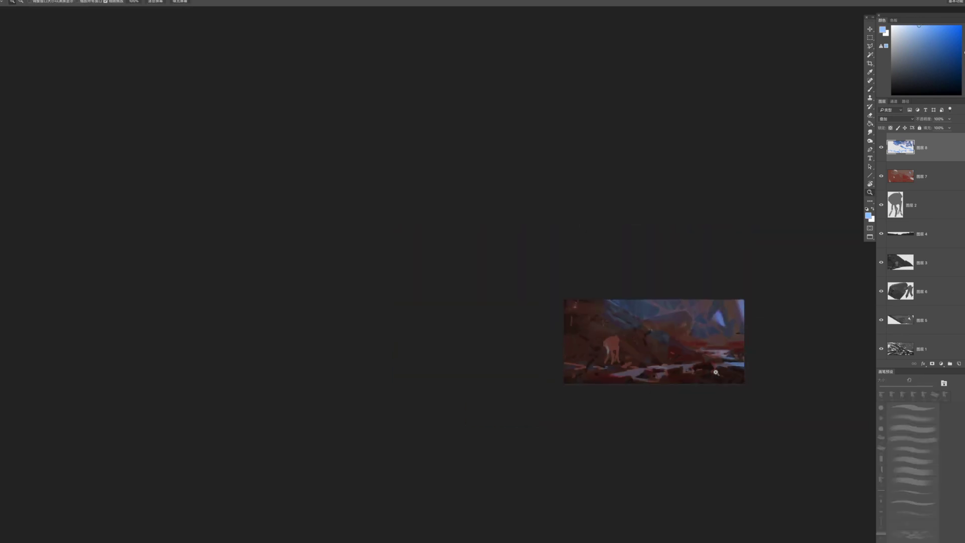
scroll(684, 362, "up", 5)
left_click_drag(640, 360, 681, 358)
left_click_drag(783, 351, 844, 357)
left_click_drag(757, 384, 628, 438)
left_click_drag(741, 361, 671, 345)
Paint a very pale blue highlight along the distant hill's top edge, redoing the first stroke more thinly
key("bracketright")
key("bracketright")
key("bracketright")
key("bracketright")
key("bracketright")
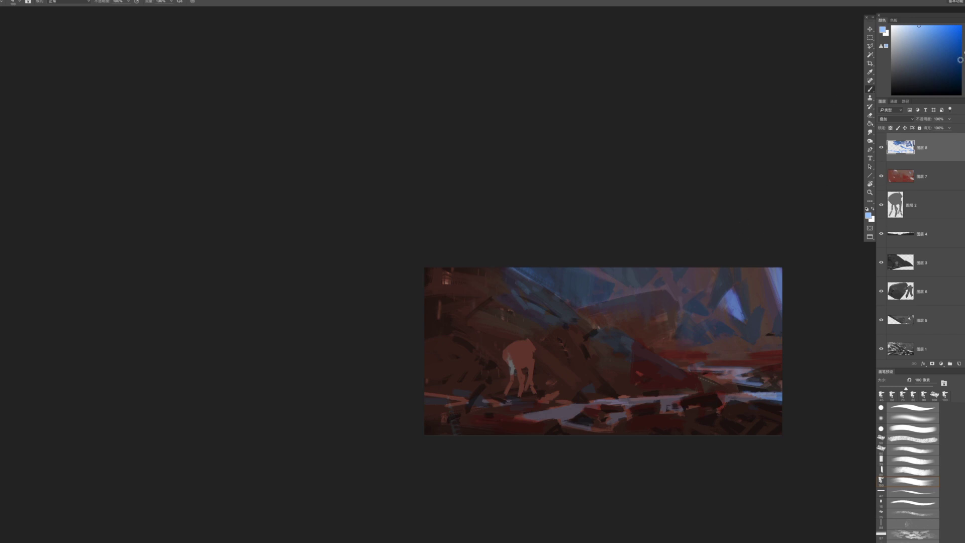
left_click(908, 25)
key("bracketleft")
left_click_drag(593, 304, 668, 292)
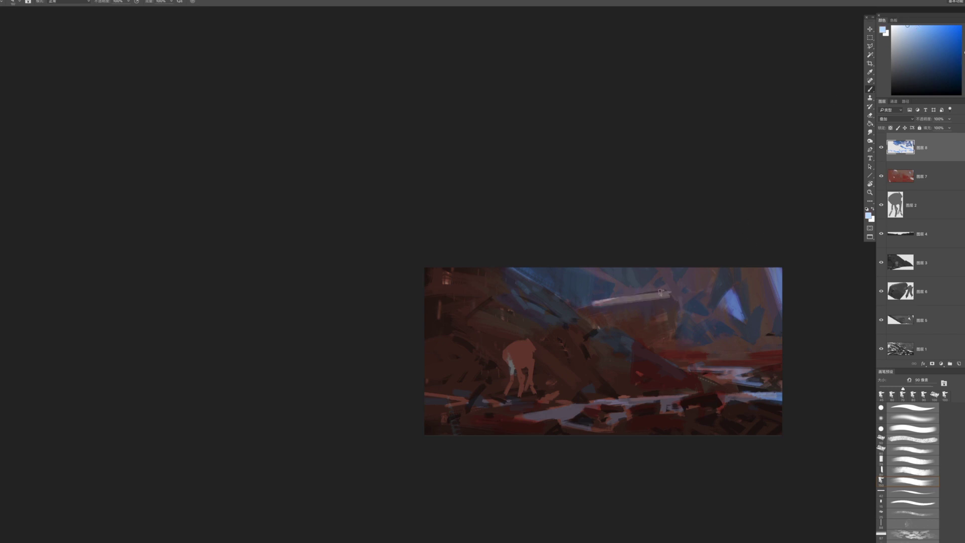
key("ctrl+z")
left_click_drag(602, 304, 674, 298)
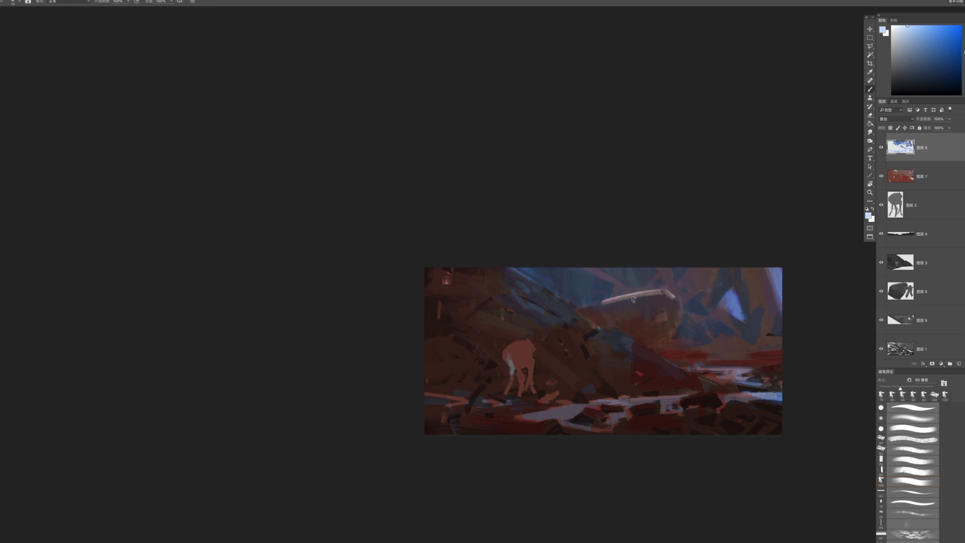
Choose a muted red and paint it over the shaded lower face of the distant hill with a larger brush
key("bracketright")
key("bracketright")
left_click(906, 58)
left_click(964, 57)
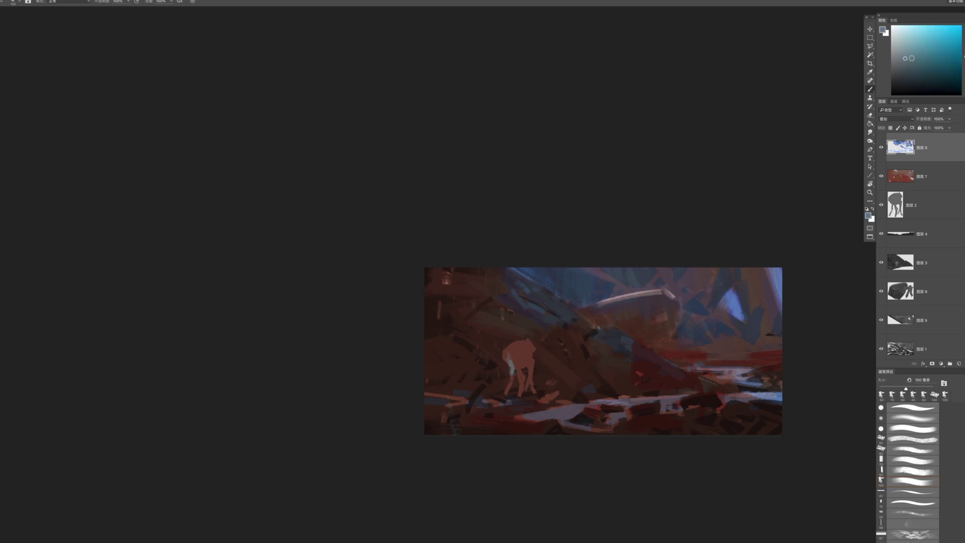
left_click_drag(964, 56, 964, 91)
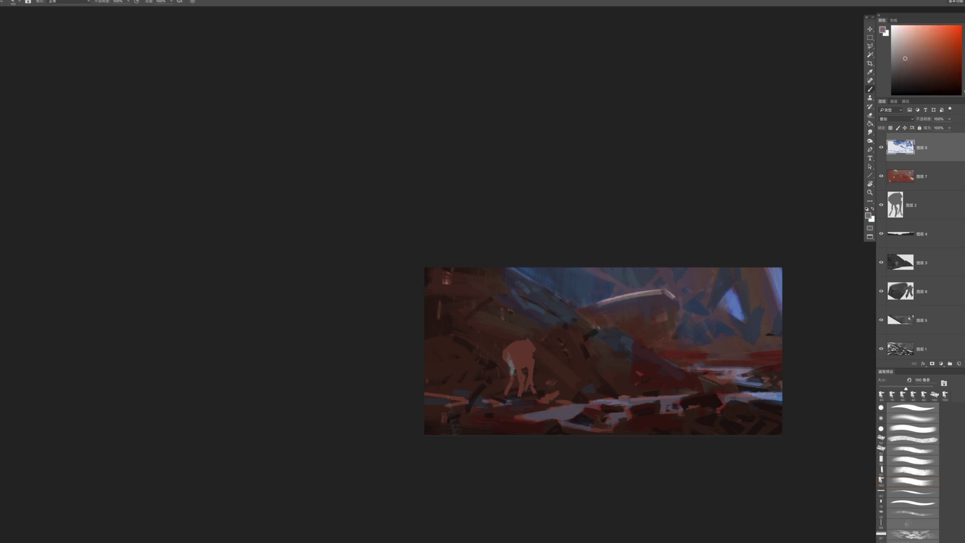
mouse_move(666, 325)
left_mouse_down()
mouse_move(654, 318)
mouse_move(645, 327)
mouse_move(659, 319)
left_mouse_up()
Choose a more saturated orange and paint a glowing patch beneath the distant hill's highlighted edge
left_click(924, 55)
left_click(964, 89)
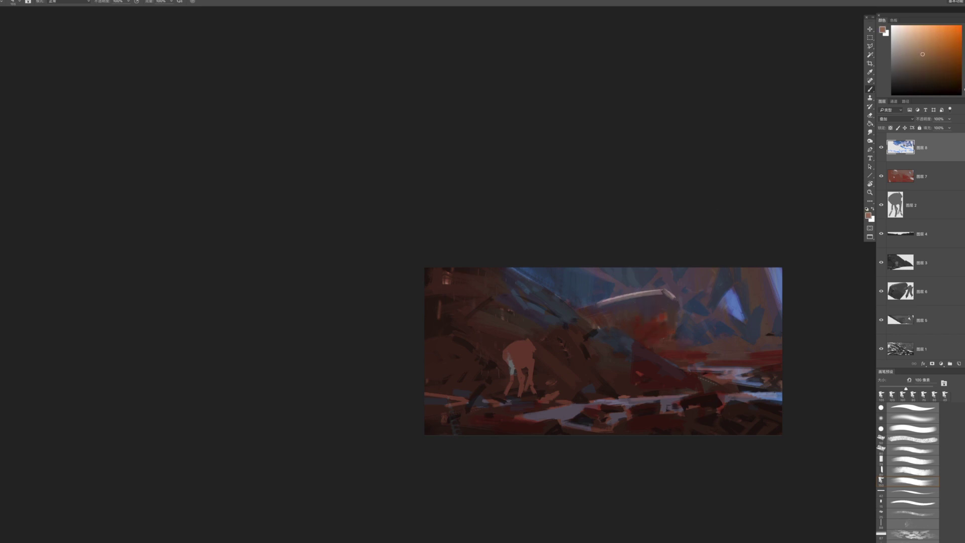
key("]")
mouse_move(659, 302)
left_mouse_down()
mouse_move(661, 317)
mouse_move(671, 309)
left_mouse_up()
key("[")
key("bracketright")
Choose a light blue and paint a cool patch on the distant hill's face beside the orange area
left_click(964, 54)
left_click(926, 31)
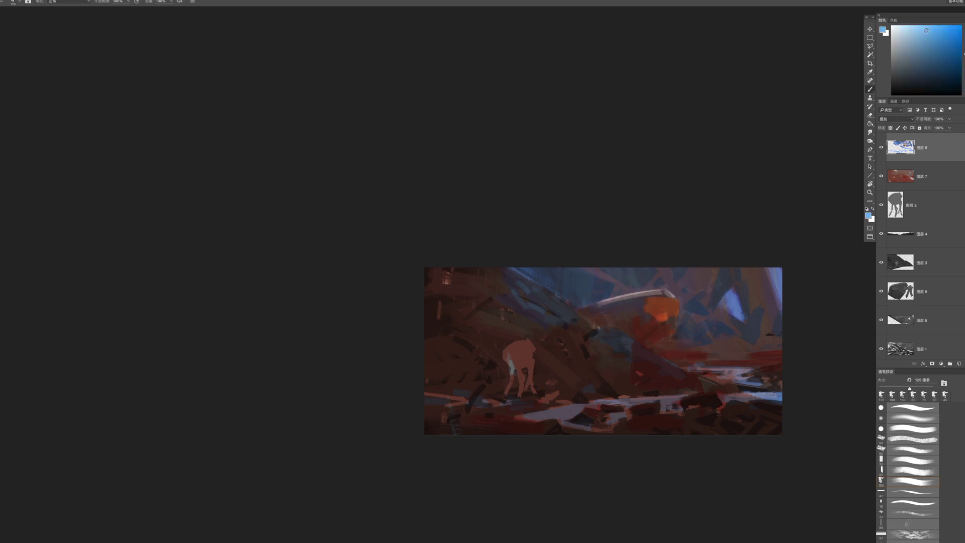
mouse_move(638, 328)
left_mouse_down()
mouse_move(661, 310)
mouse_move(640, 327)
left_mouse_up()
key("z")
left_click_drag(673, 368, 632, 332)
mouse_move(714, 374)
left_mouse_down()
mouse_move(700, 381)
mouse_move(769, 347)
left_mouse_up()
left_click_drag(698, 304, 710, 289)
key("b")
Copy the merged colours within the slope's and the distant hill's outlines onto separate new layers
left_click(904, 264, "ctrl")
key("ctrl+shift+c")
key("ctrl+v")
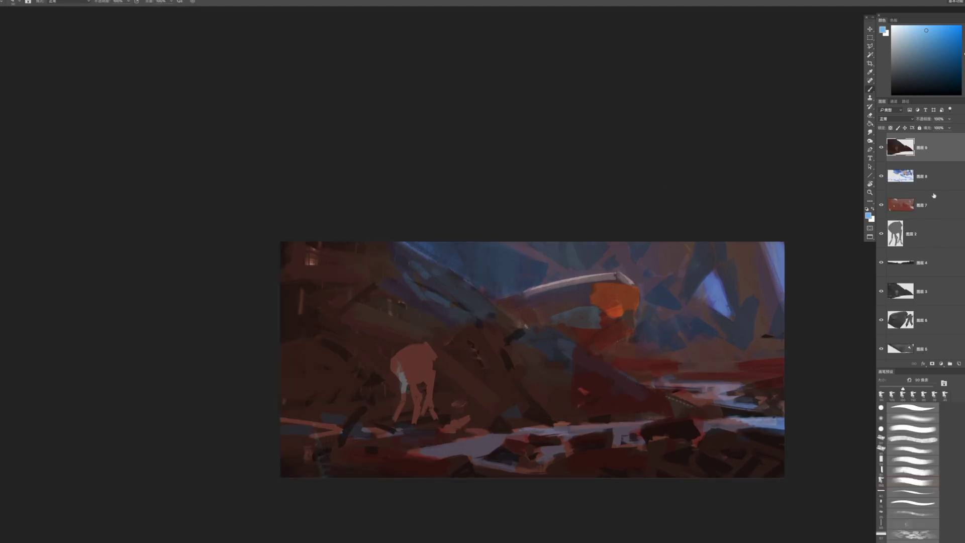
left_click(914, 297, "ctrl")
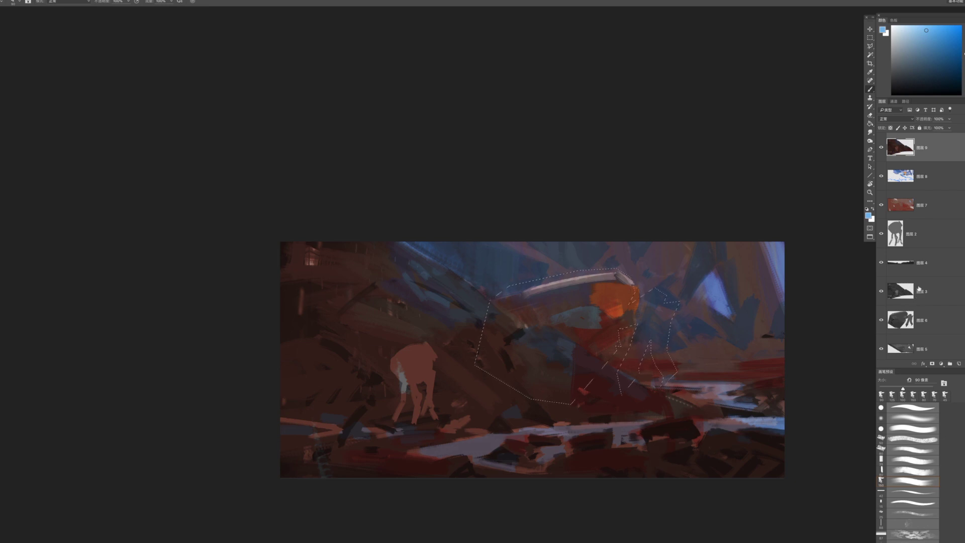
left_click(927, 186)
key("ctrl+shift+c")
key("ctrl+v")
Copy the merged colours within the far background's and the foreground's outlines onto separate new layers
scroll(920, 246, "down", 4)
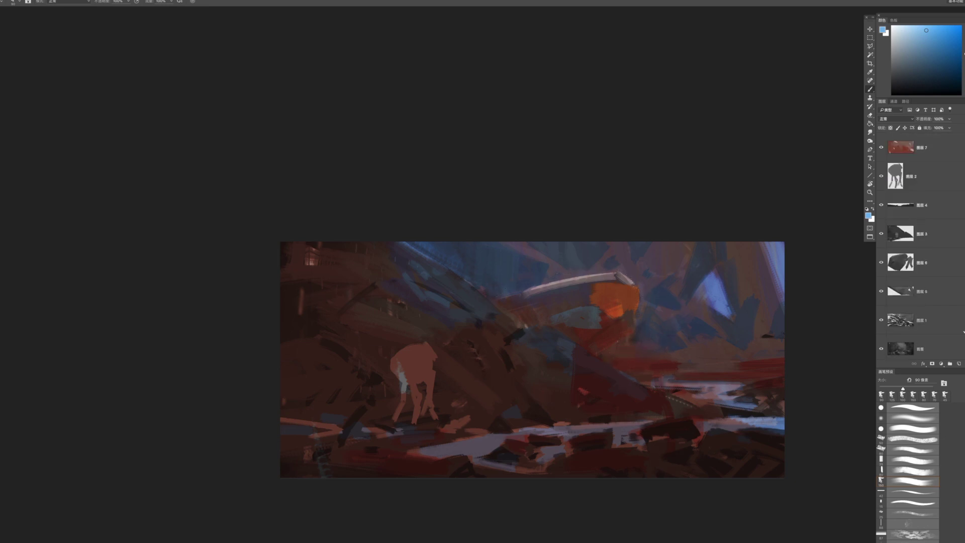
left_click(908, 294, "ctrl")
key("ctrl+shift+c")
key("ctrl+v")
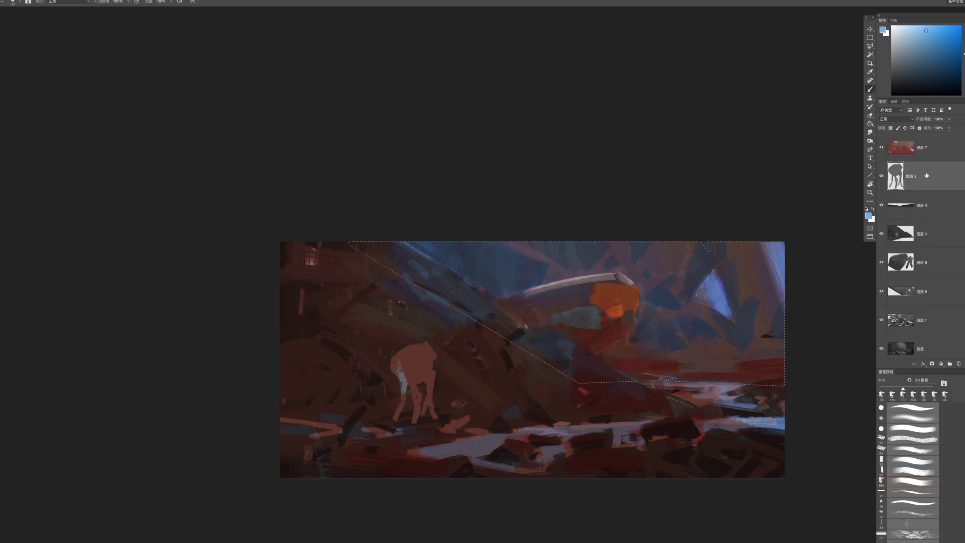
left_click(916, 225, "ctrl")
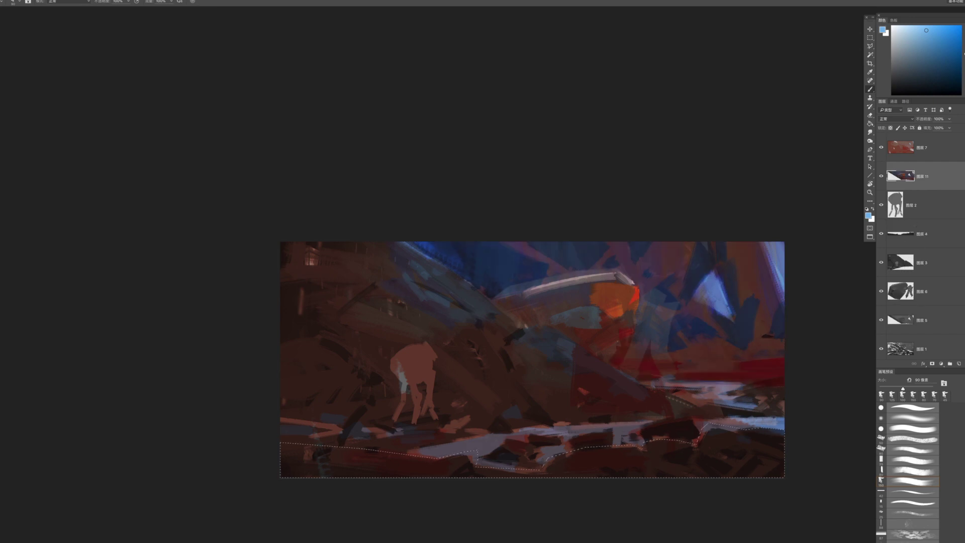
key("ctrl+shift+c")
key("ctrl+v")
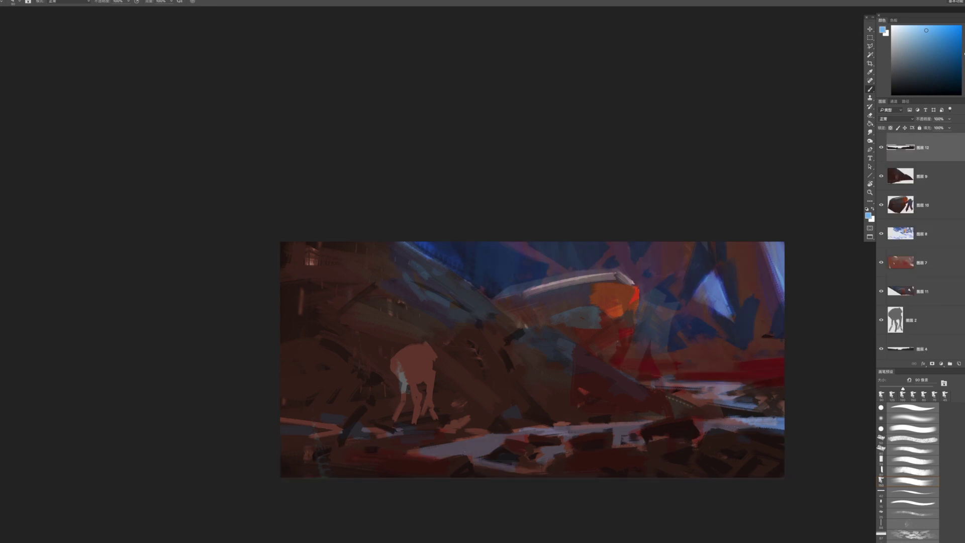
Copy the merged colours within the creature's outline onto its own new layer
scroll(920, 247, "down", 2)
left_click(899, 260, "ctrl")
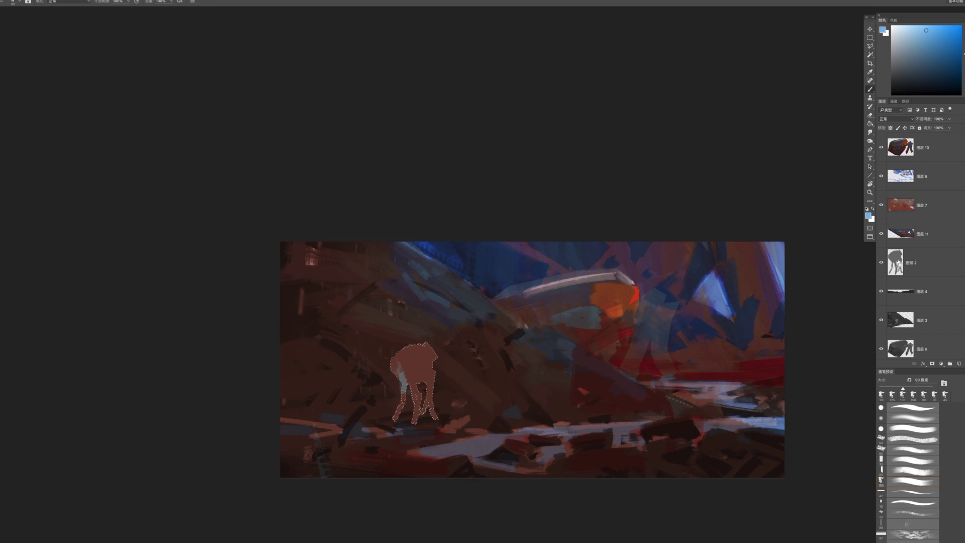
key("ctrl+shift+c")
key("ctrl+v")
Add a new layer above the blue Overlay layer and paint sampled light blue down the background's upper-right sky gap
left_click(923, 291)
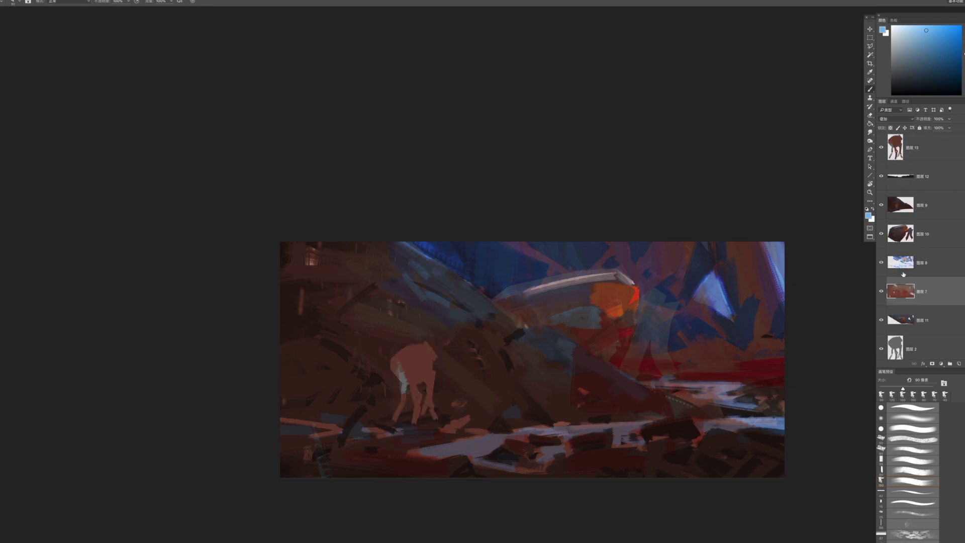
left_click(925, 263)
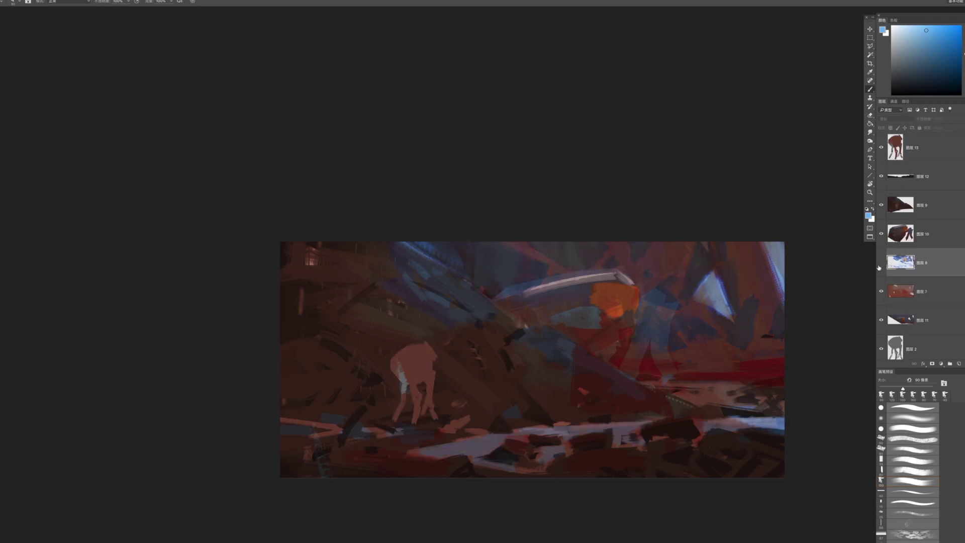
type("78")
key("Return")
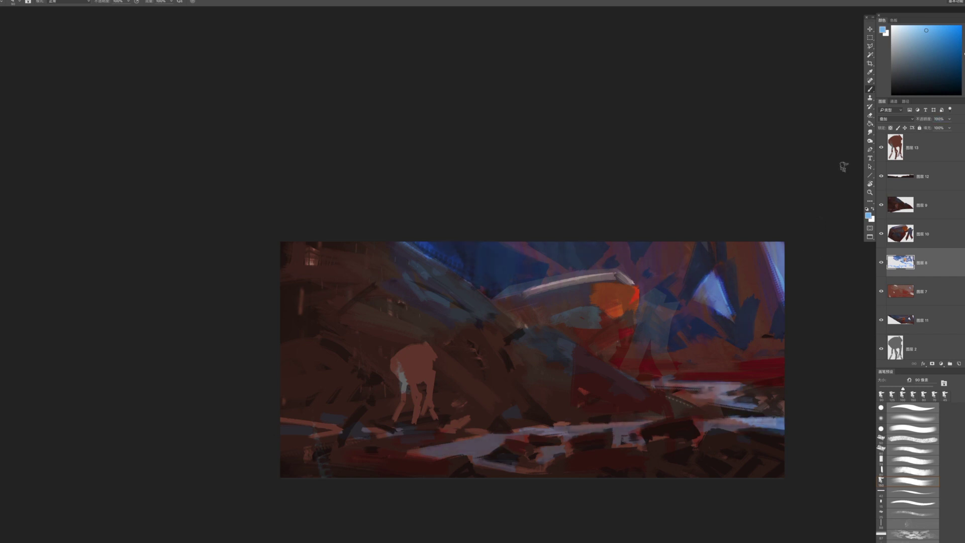
left_click_drag(684, 302, 625, 315)
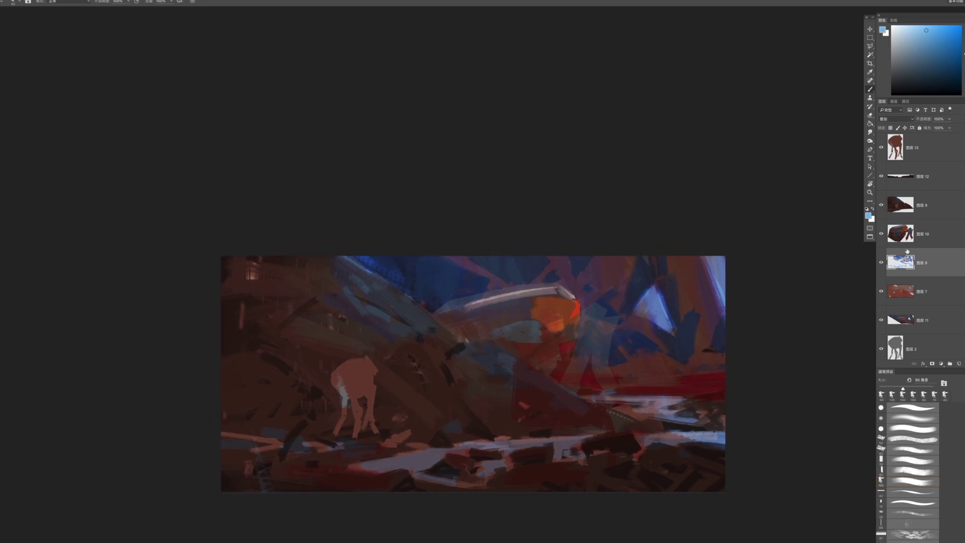
left_click(959, 365)
left_click(714, 261, "alt")
key("bracketright")
key("bracketright")
key("bracketright")
key("bracketright")
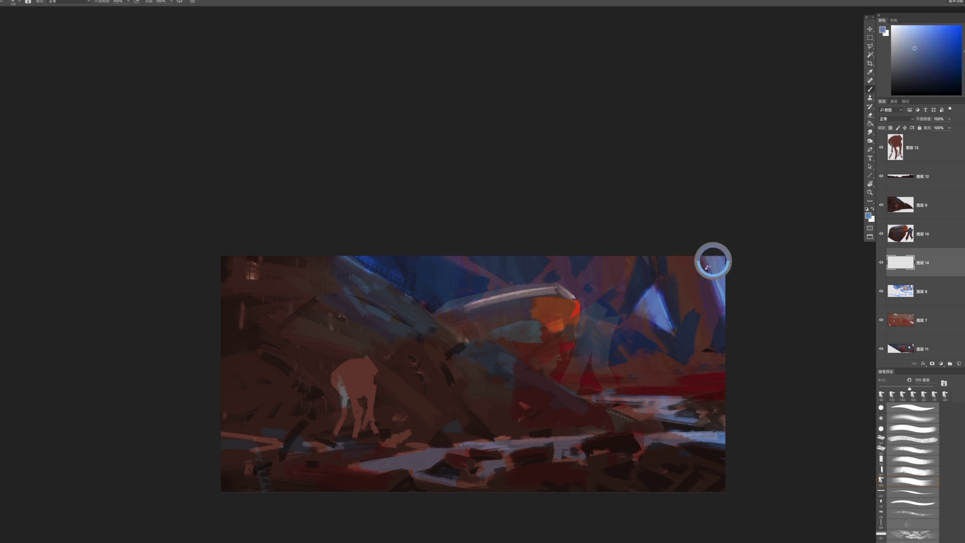
left_click_drag(715, 232, 716, 336)
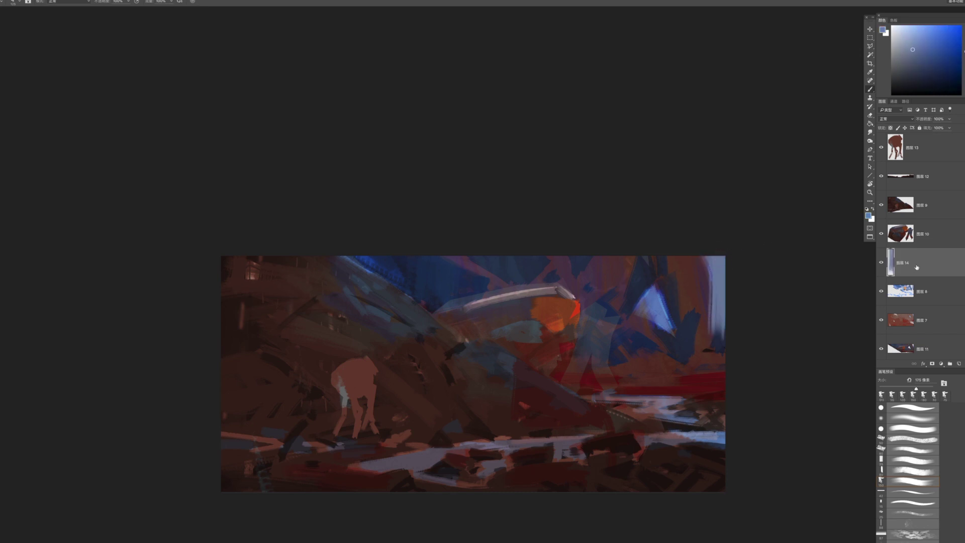
Undo the last two changes and move the coloured far-background layer above the new sky layer
key("ctrl+z")
key("ctrl+z")
left_click_drag(920, 348, 917, 263)
Paint sampled pale blues on the sky layer behind the triangular opening and the upper-right gap
left_click_drag(692, 305, 649, 317)
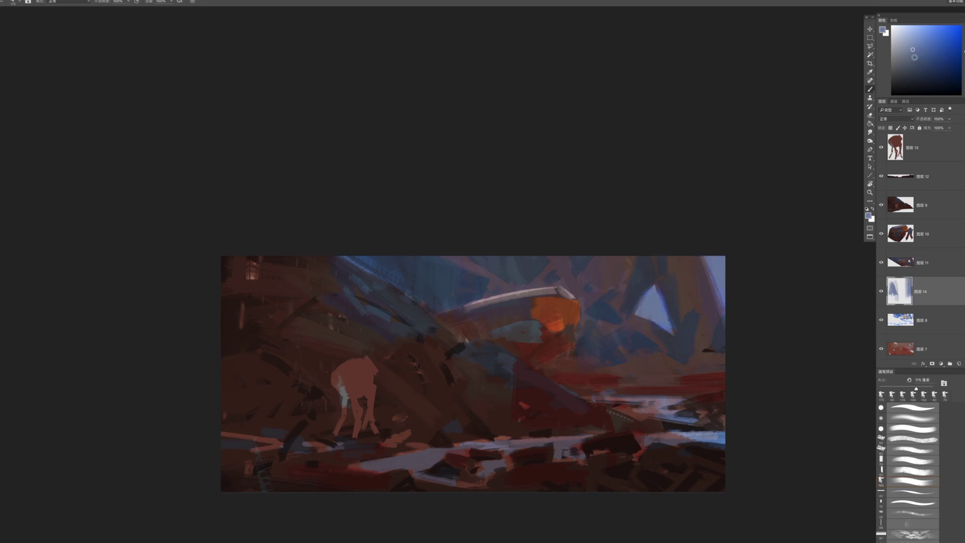
left_click(661, 315, "alt")
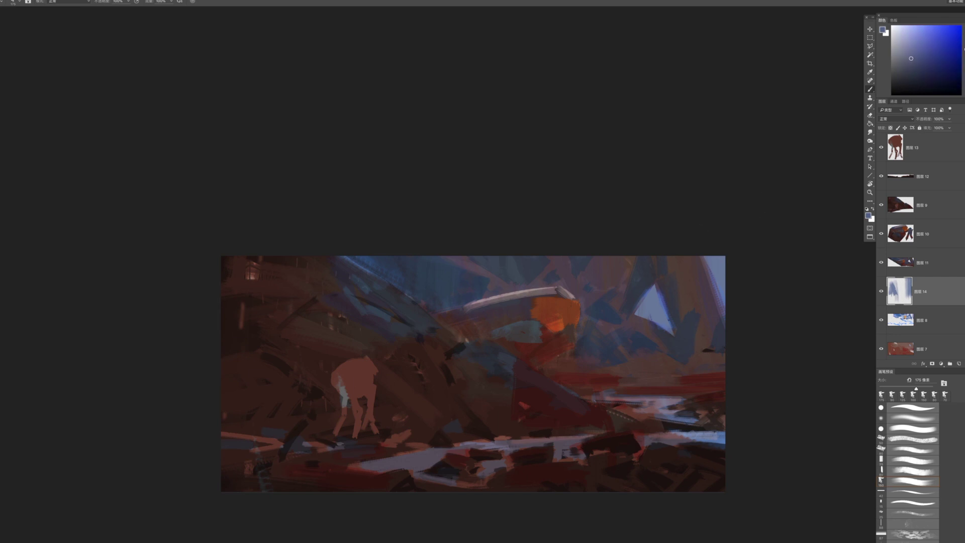
key("bracketright")
left_click(724, 258, "alt")
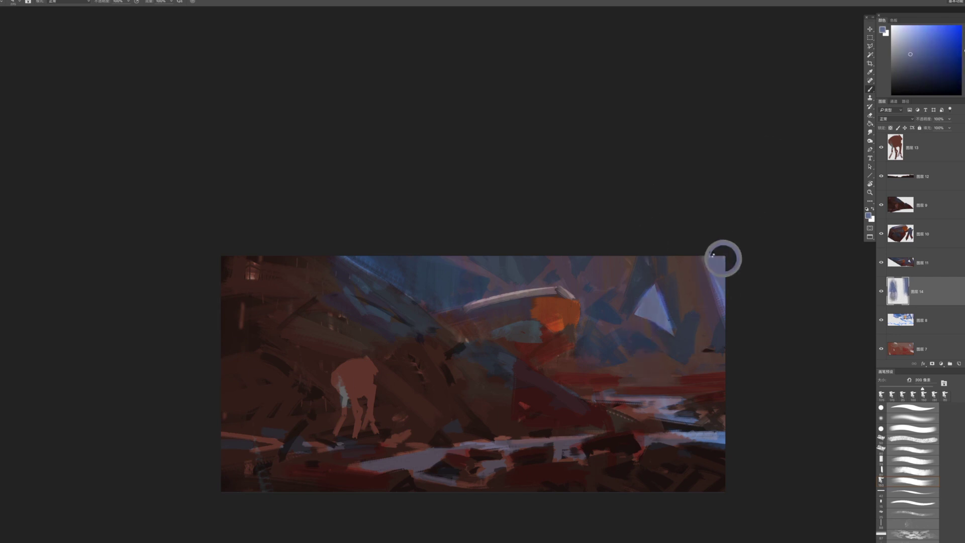
Lock the coloured far-background layer's transparent pixels and paint sampled dark purple over the rock beside the upper-right sky gap
left_click(697, 277, "super")
left_click_drag(694, 277, 702, 282)
key("slash")
key("bracketleft")
key("bracketleft")
key("bracketleft")
key("bracketleft")
left_click(711, 286, "alt")
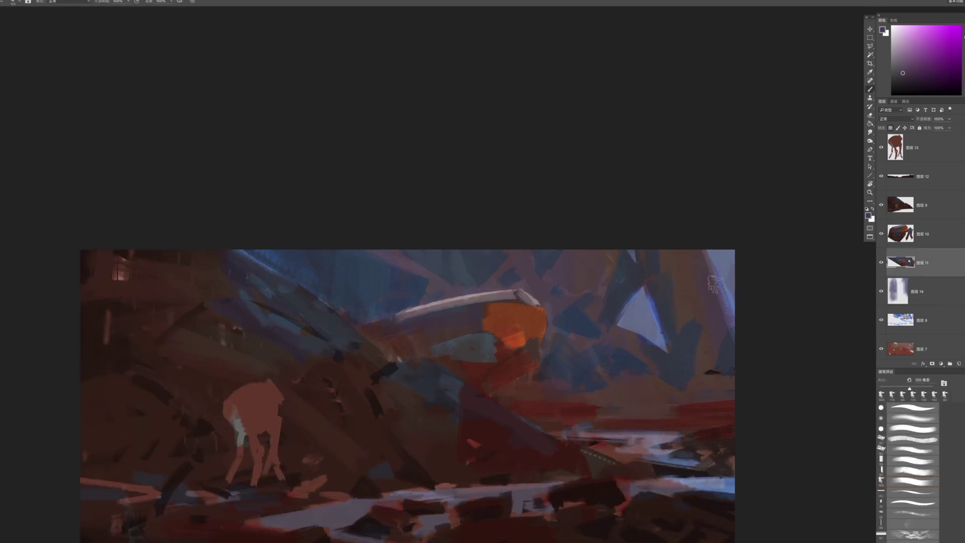
left_click_drag(707, 272, 745, 349)
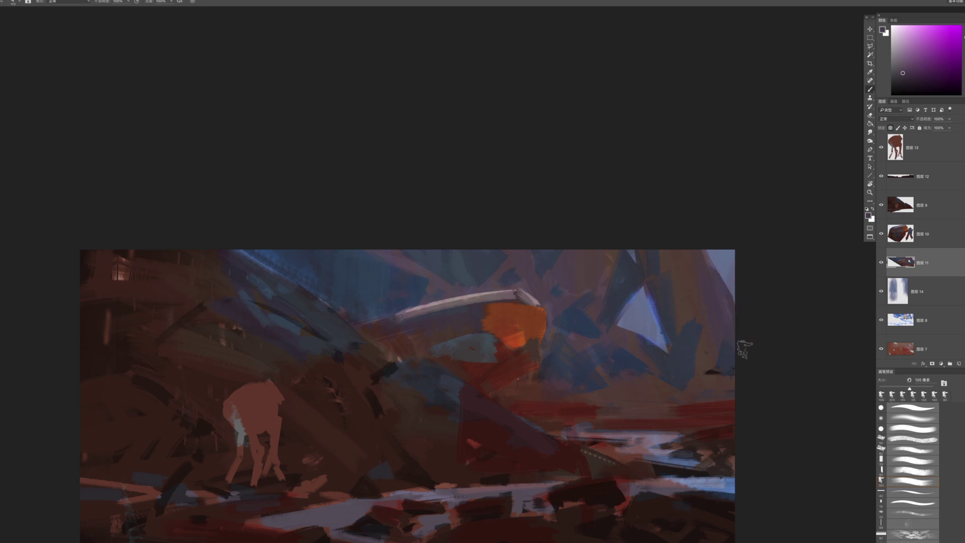
Sample a dark blue and repaint the rock edges around the triangular opening with a smaller brush
key("bracketleft")
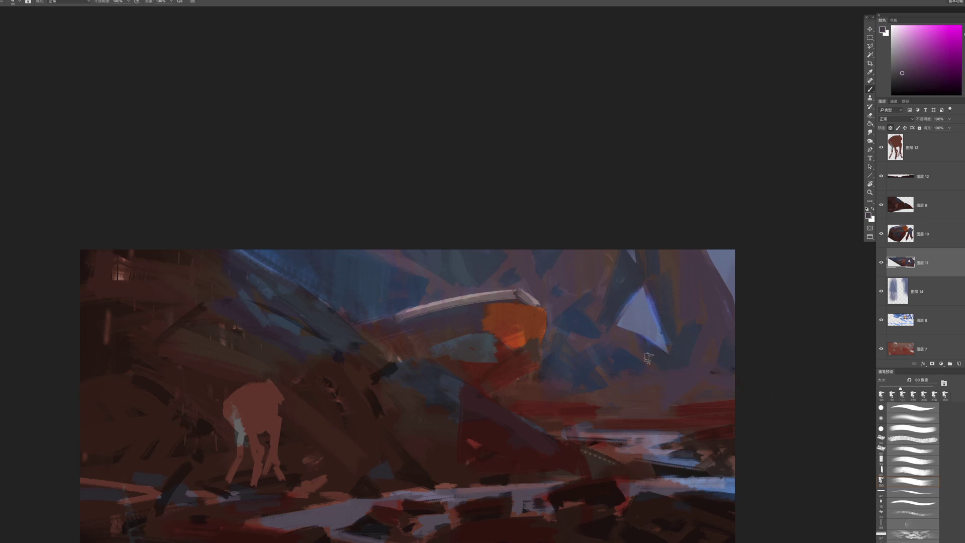
left_click(690, 320, "alt")
left_click_drag(658, 337, 651, 302)
key("]")
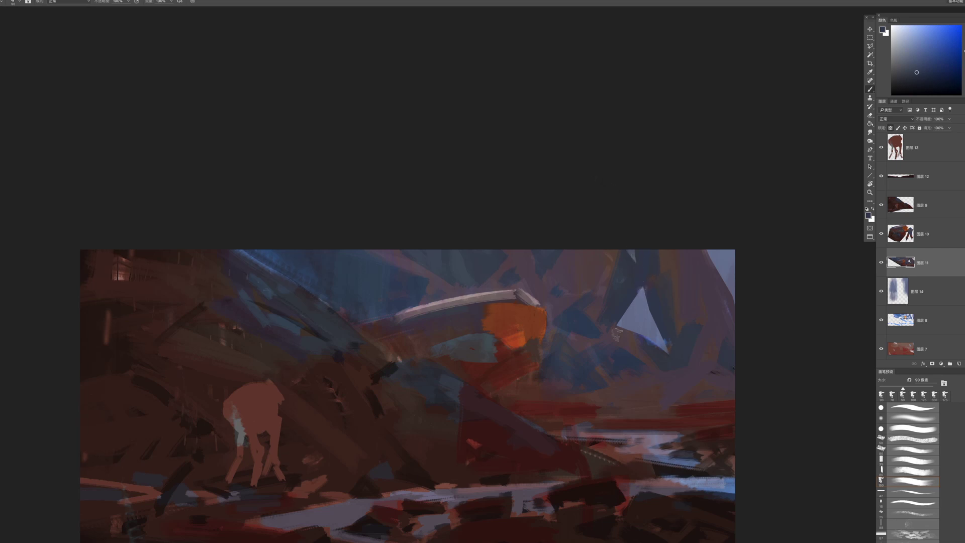
Enlarge the brush and blend sampled blues across the far background just above the slope
left_click_drag(653, 390, 735, 453)
key("bracketright")
key("bracketright")
key("bracketright")
key("bracketright")
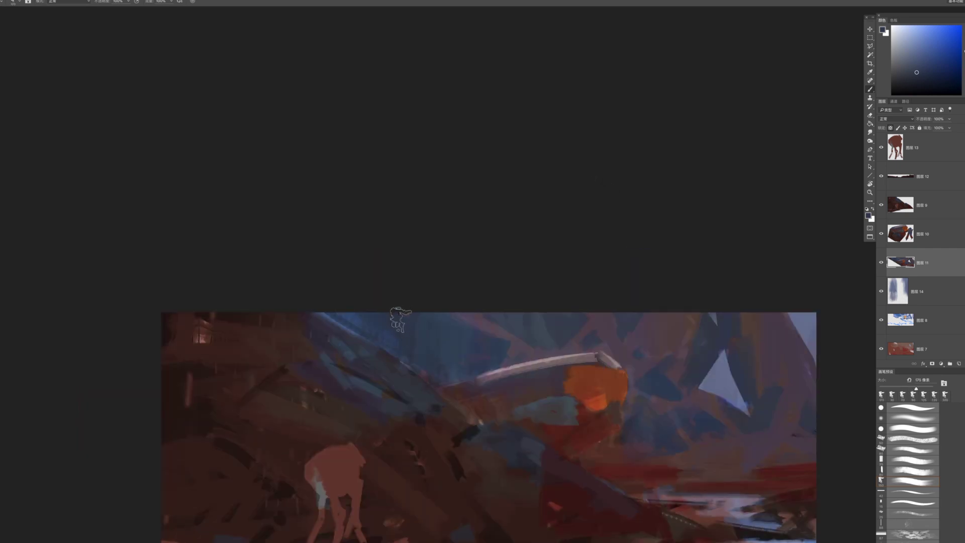
left_click(359, 321, "alt")
key("bracketright")
key("bracketright")
left_click(409, 342, "alt")
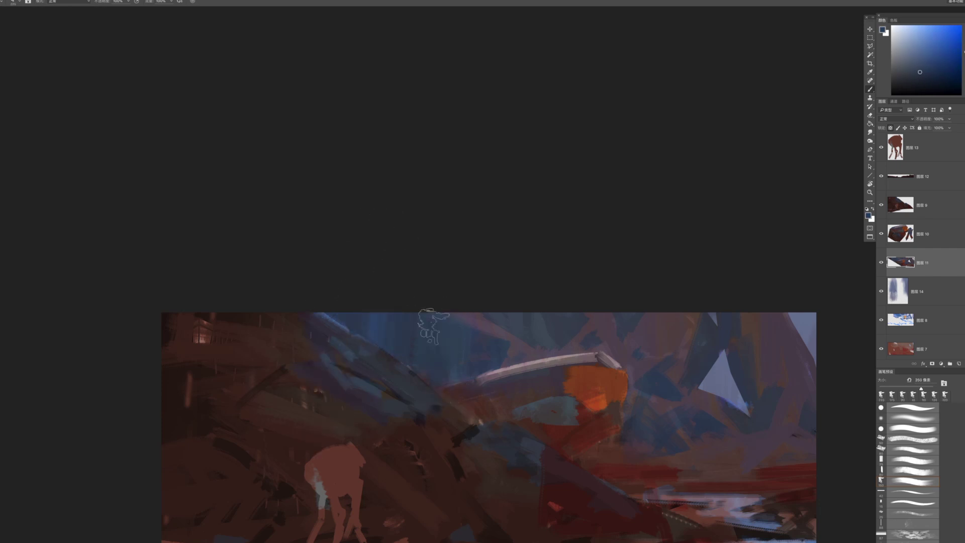
Repaint the background above the distant hill in sampled dark blue-violet tones with progressively smaller brushes
key("bracketleft")
key("bracketleft")
left_click(461, 359, "alt")
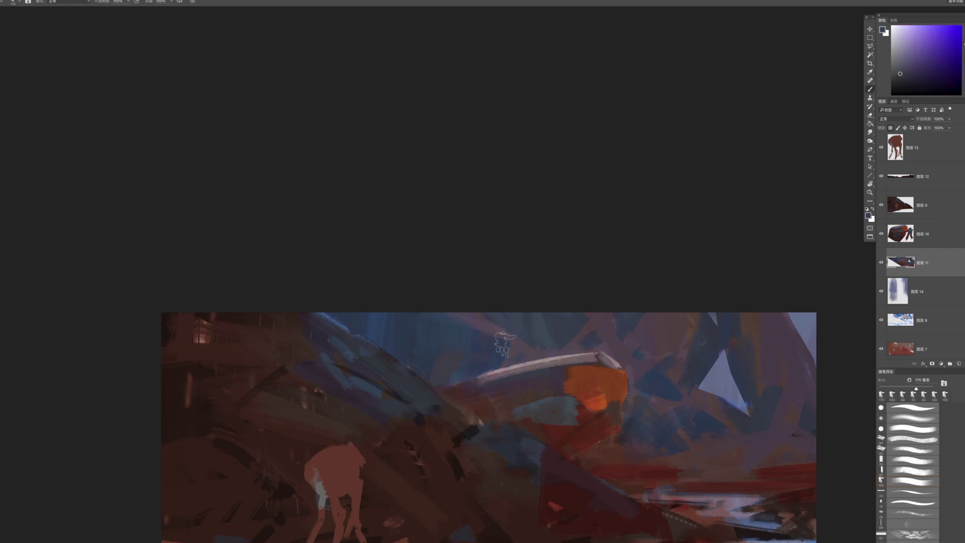
key("bracketleft")
key("bracketleft")
left_click(557, 360, "alt")
key("bracketleft")
left_click(624, 324, "alt")
key("bracketleft")
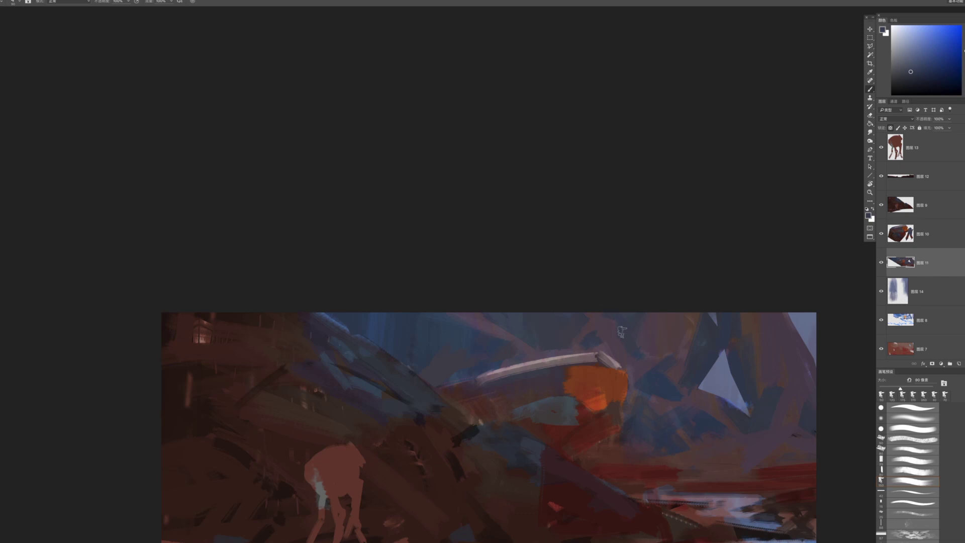
Blend sampled blues and violets over the rock wall between the distant hill and the triangular opening
left_click(662, 382, "alt")
key("bracketright")
key("bracketright")
left_click(644, 325, "alt")
left_click(656, 332, "alt")
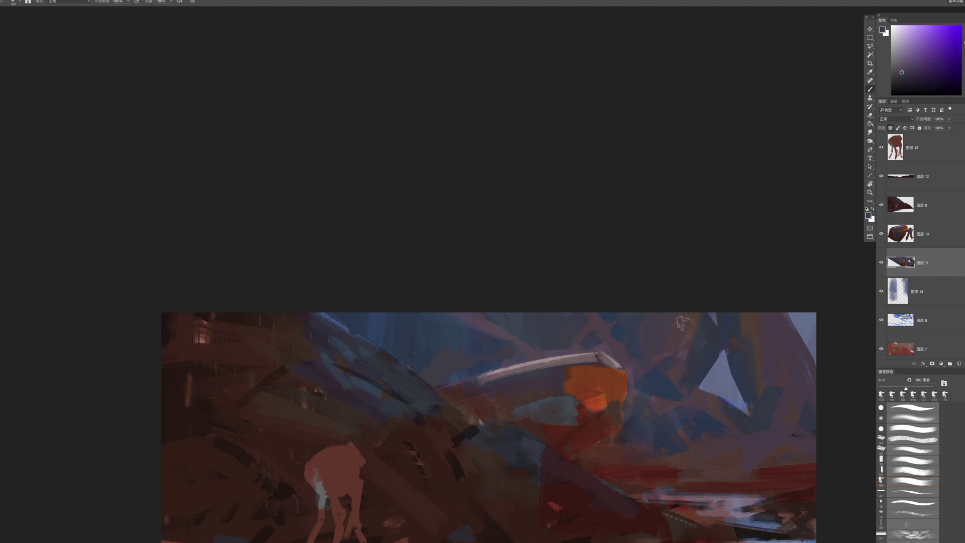
key("bracketleft")
Refine the rock around the triangular opening and the background along the hill's highlighted edge with sampled dark tones
left_click(754, 347, "alt")
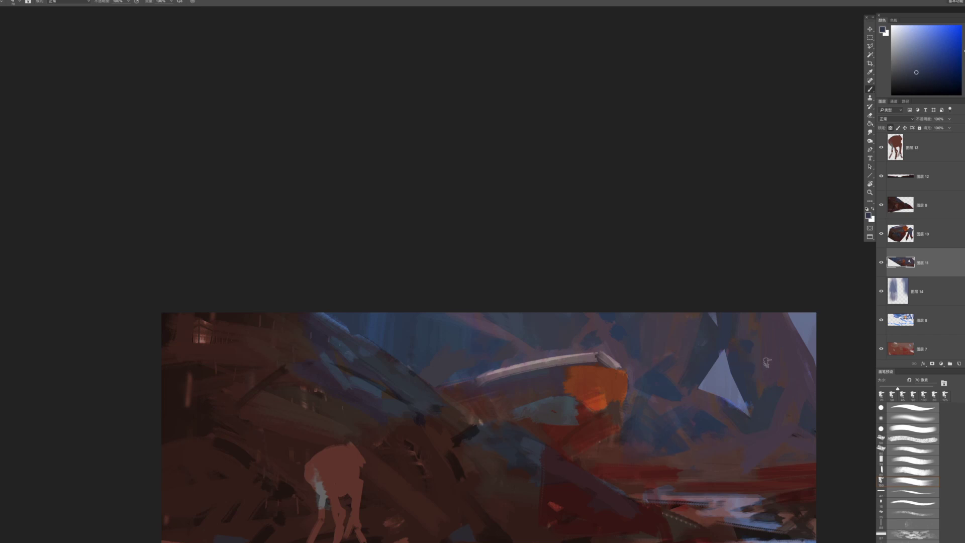
left_click(802, 374, "alt")
key("[")
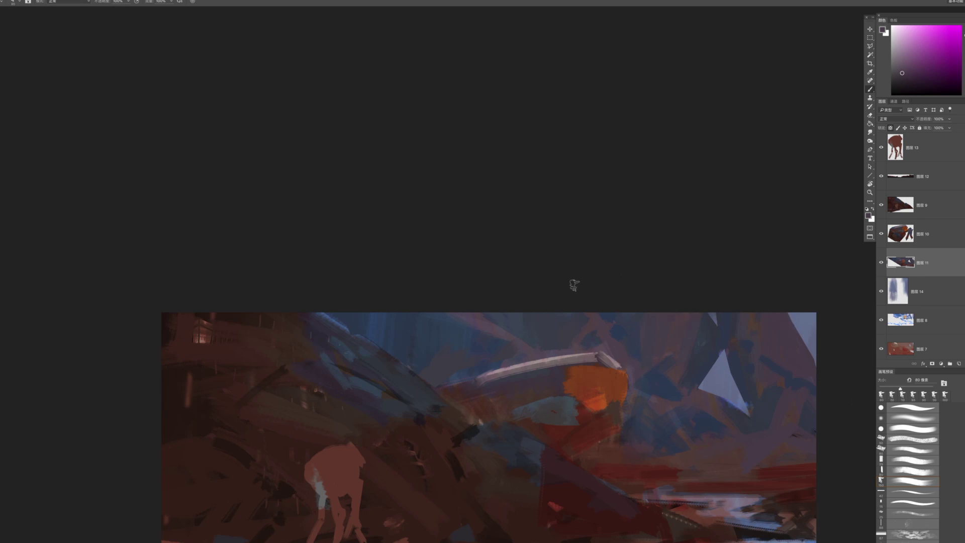
left_click(593, 343, "alt")
key("[")
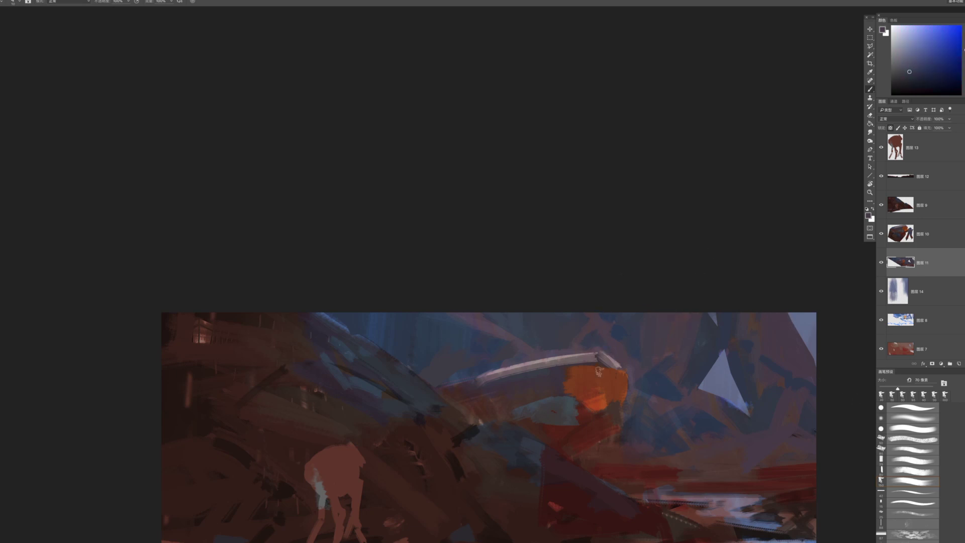
Choose lighter blues and paint haze across the background behind the slope and distant hill with a much larger brush
left_click_drag(388, 371, 425, 248)
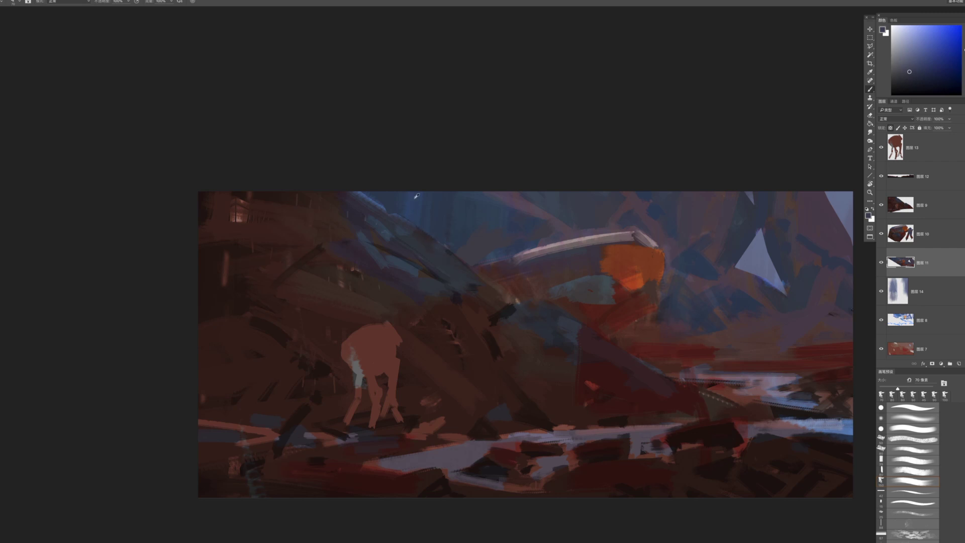
left_click(927, 63)
key("]")
key("]")
key("]")
key("]")
key("]")
key("]")
key("]")
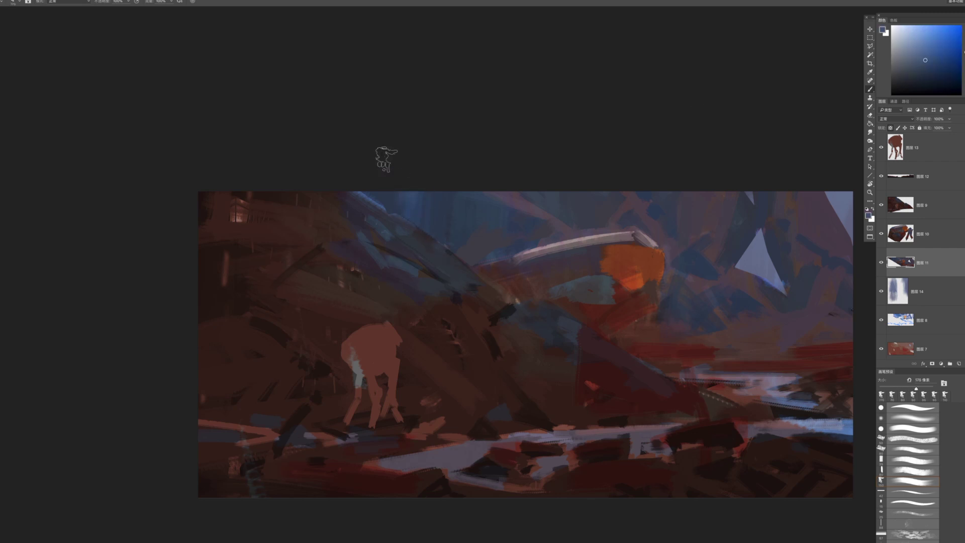
left_click_drag(505, 309, 469, 313)
key("]")
left_click(921, 59)
left_click_drag(535, 204, 522, 298)
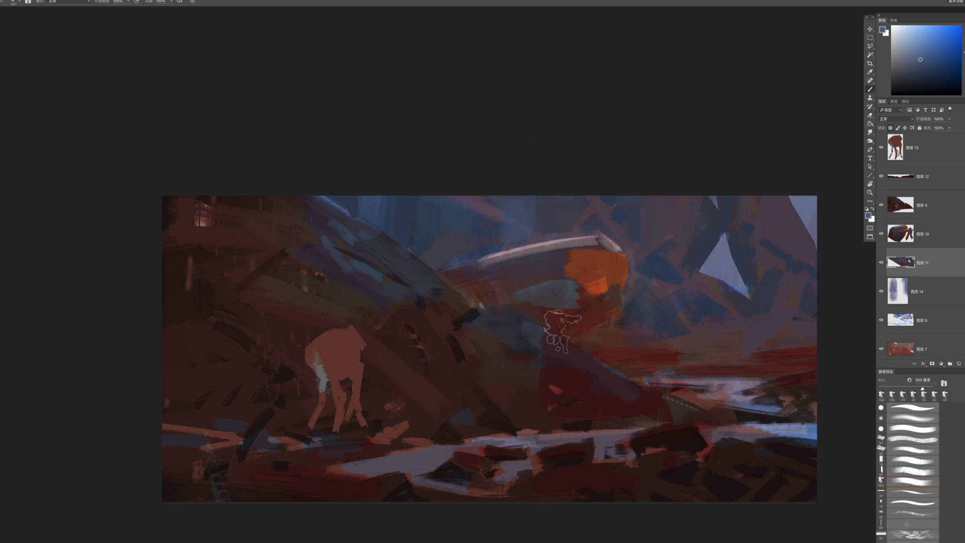
Blend sampled blue tones into the background behind the distant hill, reducing the brush size for finer strokes
key("]")
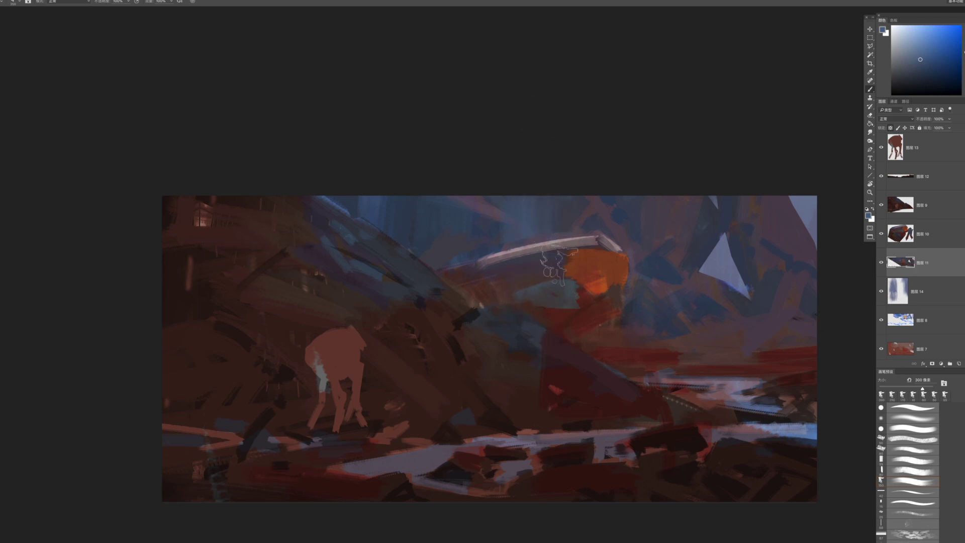
left_click(553, 211, "alt")
key("[")
key("[")
key("[")
left_click(475, 243, "alt")
key("z")
mouse_move(525, 306)
left_mouse_down()
mouse_move(451, 325)
mouse_move(488, 327)
mouse_move(520, 344)
left_mouse_up()
Switch to the distant hill's layer and repaint the blue patch on its face in a muted green with a smaller brush
key("alt+]")
key("Tab")
key("Tab")
left_click_drag(579, 275, 498, 266)
left_click(504, 278, "alt")
left_click_drag(964, 66, 964, 83)
key("[")
key("[")
key("[")
key("[")
left_click_drag(455, 285, 497, 274)
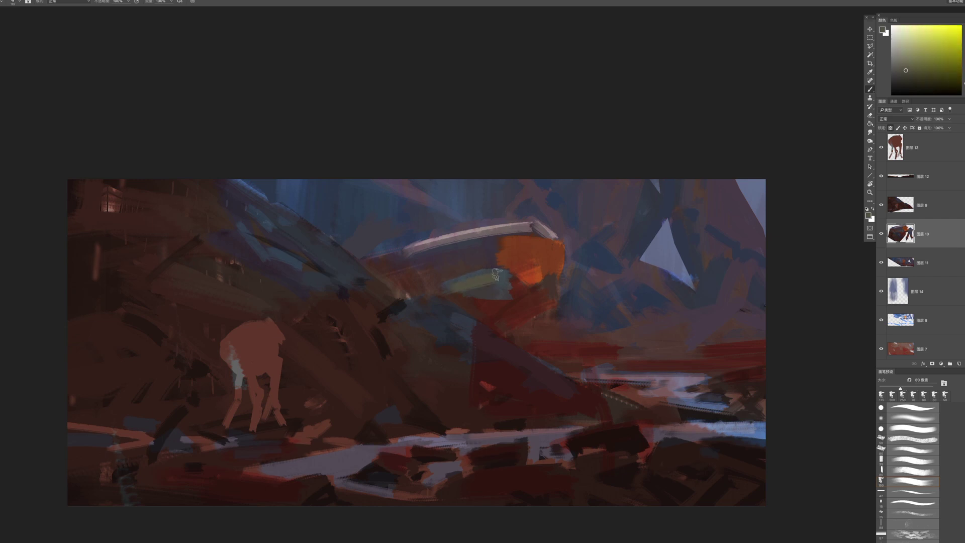
left_click(499, 276, "alt")
left_click(496, 278, "alt")
mouse_move(485, 273)
left_mouse_down()
mouse_move(489, 247)
mouse_move(508, 243)
mouse_move(409, 269)
mouse_move(501, 240)
left_mouse_up()
Paint over the pale highlight along the distant hill's ridge with sampled dark tones
left_click(406, 274, "alt")
left_click(462, 256, "alt")
left_click_drag(401, 258, 519, 227)
key("bracketleft")
key("bracketleft")
key("bracketright")
key("bracketright")
left_click_drag(402, 247, 495, 229)
key("bracketleft")
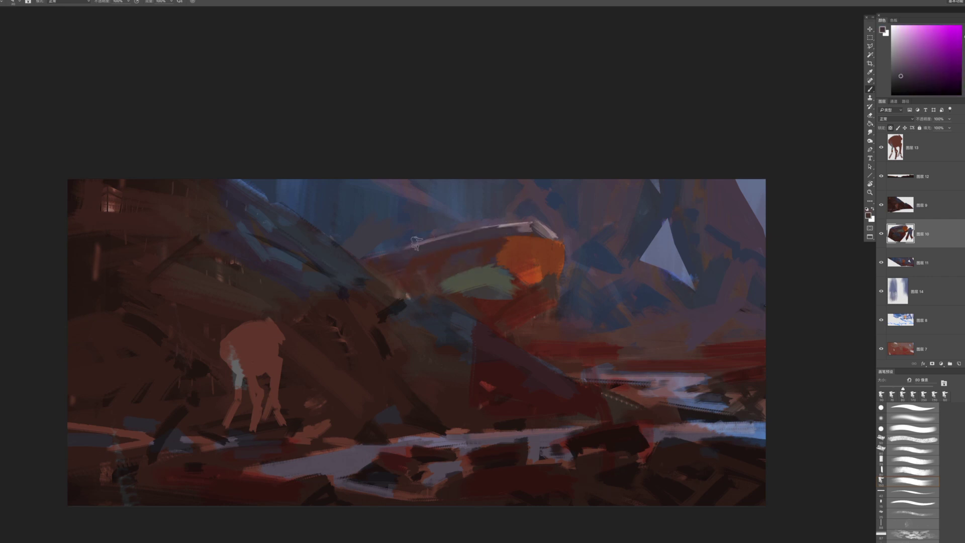
Repaint the distant hill's ridge in muted pink and blue-violet strokes with a much larger brush
left_click(907, 65)
key("bracketright")
key("bracketright")
key("bracketright")
key("bracketright")
key("bracketright")
key("bracketright")
key("bracketright")
key("bracketright")
key("bracketright")
key("bracketright")
key("bracketright")
left_click_drag(463, 231, 402, 250)
left_click_drag(484, 217, 397, 244)
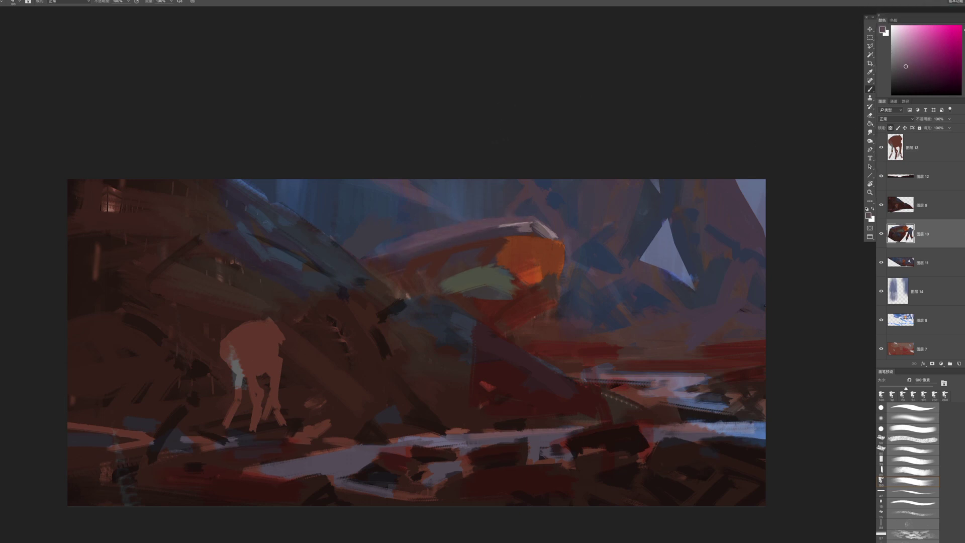
left_click(435, 236, "alt")
mouse_move(492, 221)
left_mouse_down()
mouse_move(371, 244)
mouse_move(494, 216)
left_mouse_up()
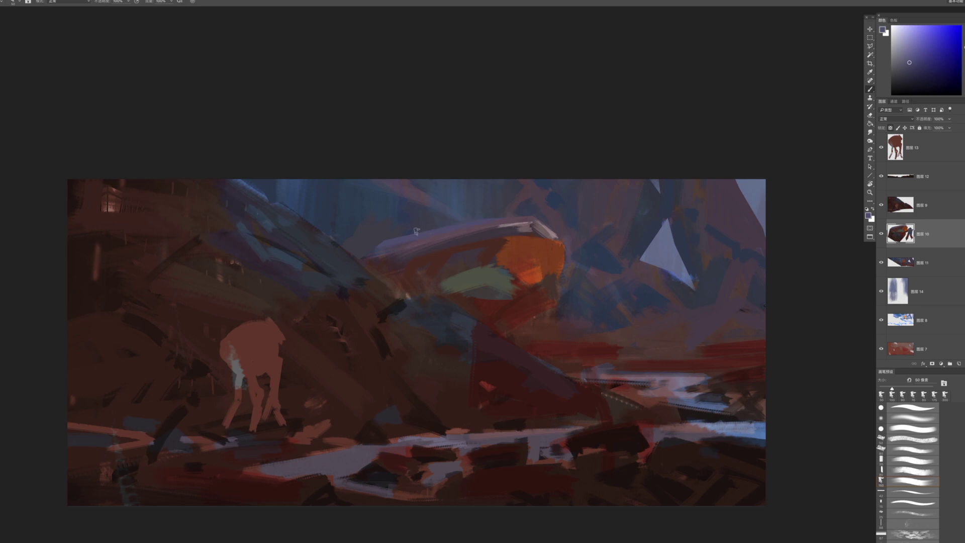
Round off the hill's tip above the orange patch with sampled red-brown and orange strokes
left_click(493, 242, "alt")
key("bracketright")
key("bracketright")
mouse_move(496, 252)
left_mouse_down()
mouse_move(559, 234)
mouse_move(546, 231)
left_mouse_up()
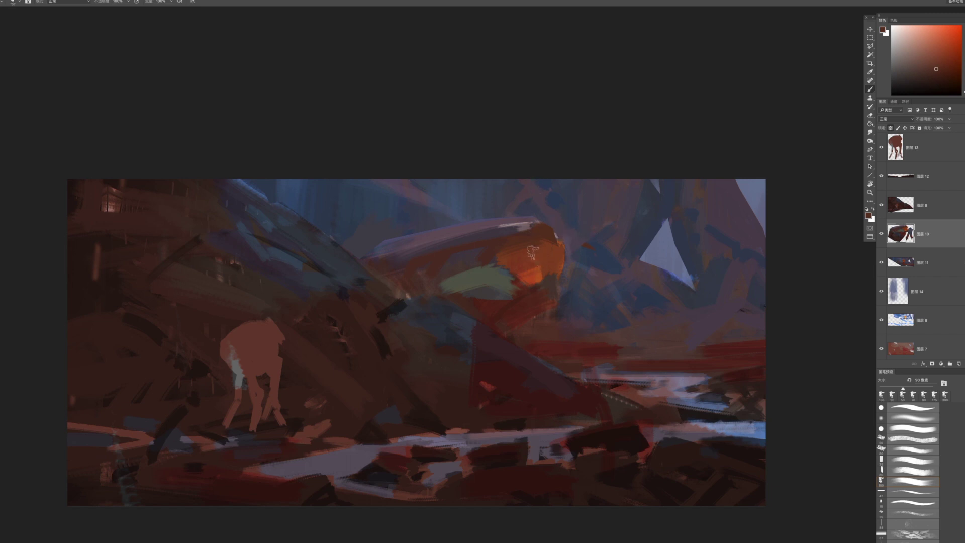
left_click(545, 252, "alt")
key("bracketleft")
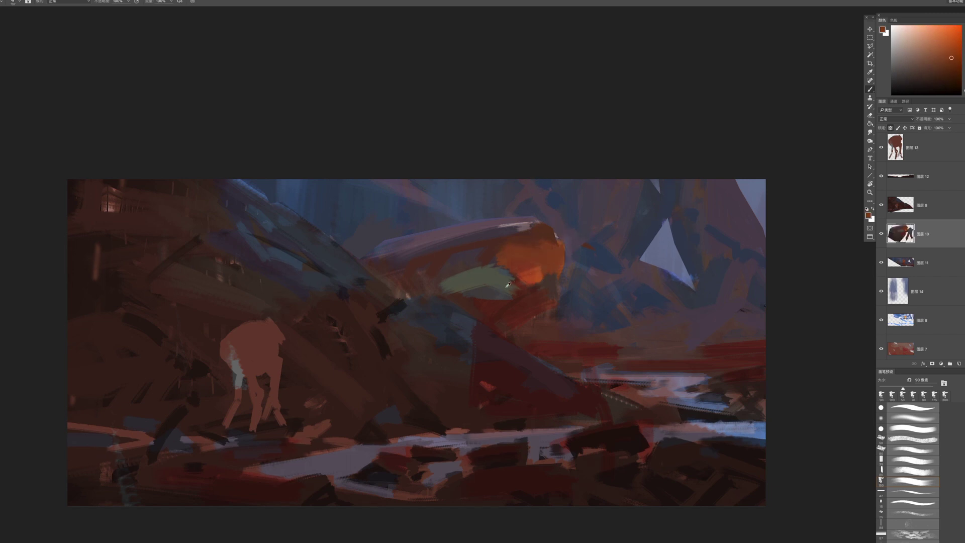
Extend the sampled green beneath the orange patch, past the hill's tip and down as a narrow limb
left_click(508, 285, "alt")
left_click_drag(508, 284, 580, 256)
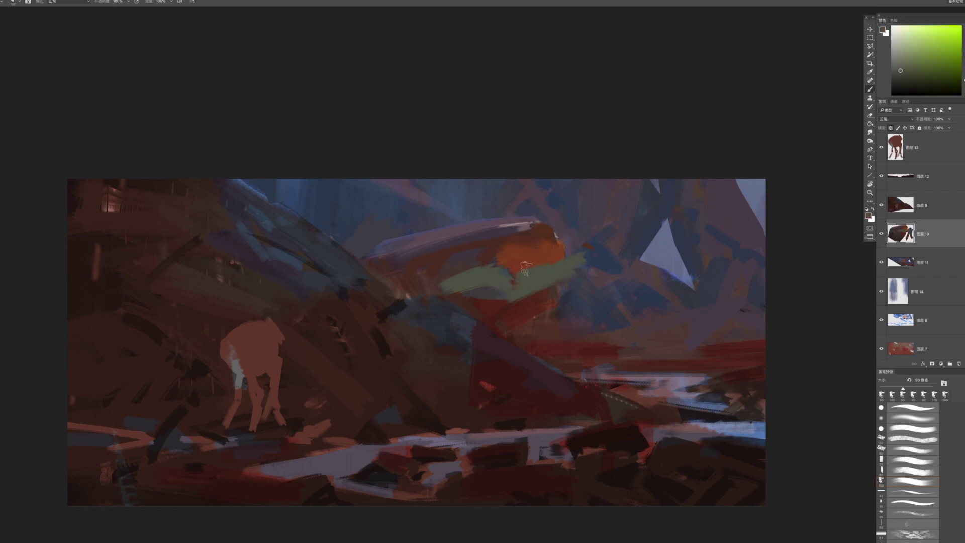
left_click_drag(491, 277, 526, 284)
key("bracketright")
mouse_move(516, 336)
left_mouse_down()
mouse_move(541, 295)
mouse_move(479, 293)
left_mouse_up()
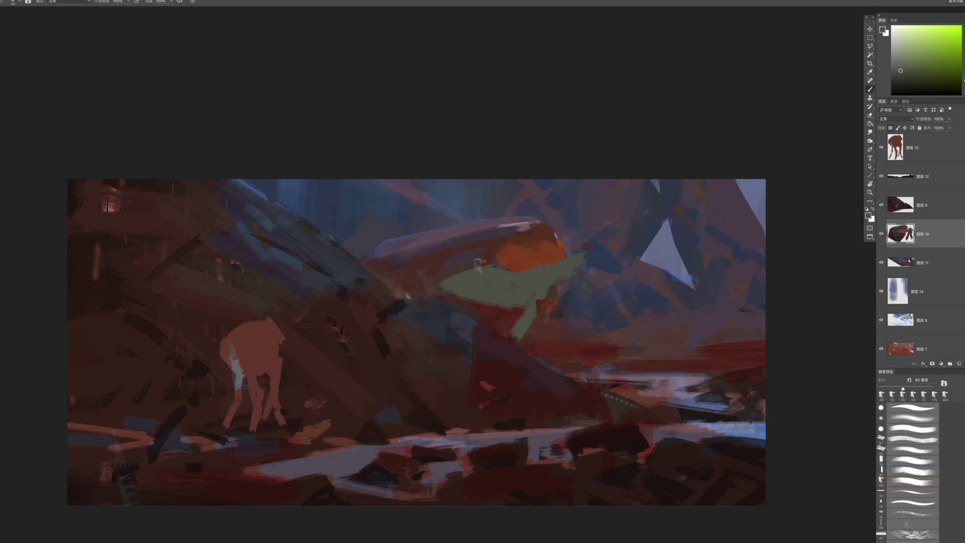
Block in a bent leg shape beyond the hill's tip in the sampled green with a larger brush
left_click(572, 266, "alt")
key("bracketright")
key("bracketright")
left_click_drag(597, 257, 598, 312)
left_click_drag(583, 241, 579, 257)
Repaint the bent leg in sampled dark red and add a second long leg reaching down to the ground
left_click(497, 317, "alt")
key("bracketleft")
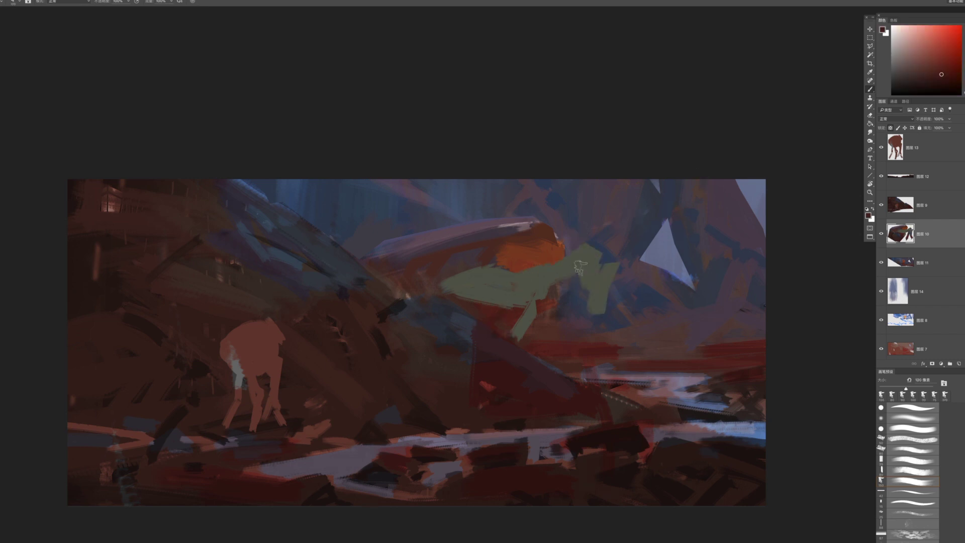
mouse_move(599, 247)
left_mouse_down()
mouse_move(601, 280)
mouse_move(583, 266)
left_mouse_up()
left_click_drag(588, 306, 613, 266)
key("bracketright")
key("bracketright")
mouse_move(601, 302)
left_mouse_down()
mouse_move(604, 375)
mouse_move(552, 353)
mouse_move(581, 298)
mouse_move(559, 290)
mouse_move(551, 336)
left_mouse_up()
key("bracketleft")
key("bracketleft")
key("bracketleft")
left_click_drag(563, 286, 557, 287)
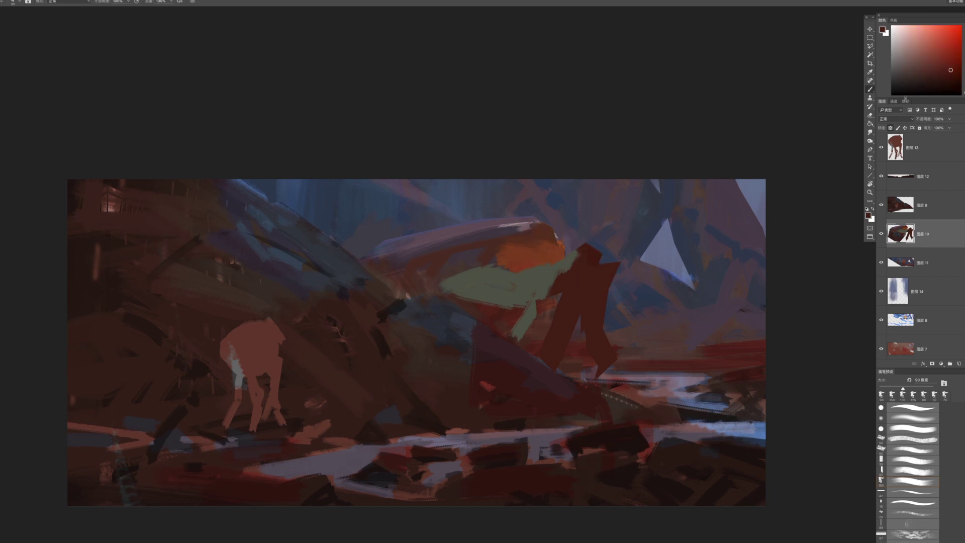
Reshape the upper joint where the dark red legs meet the hill with a smaller brush
key("bracketleft")
left_click(474, 222, "alt")
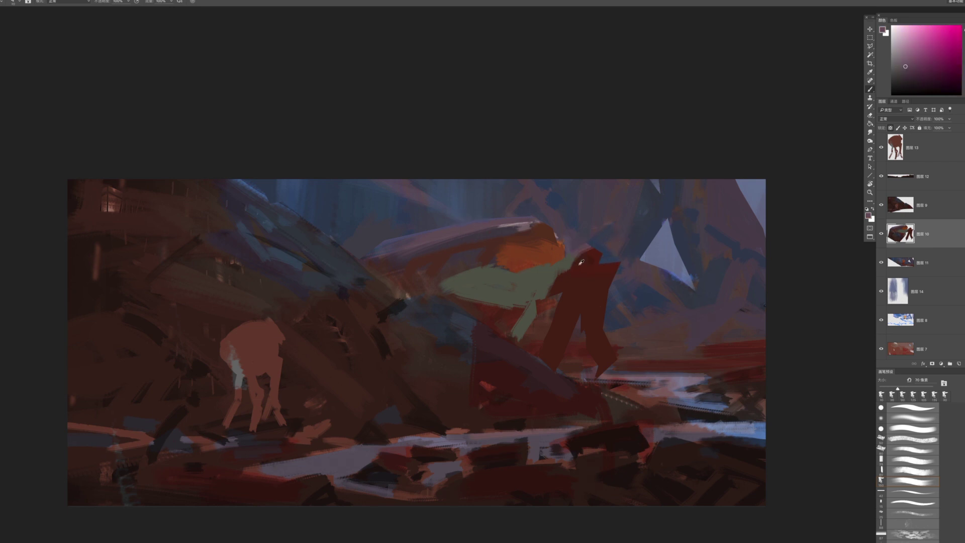
left_click(578, 265, "alt")
left_click_drag(558, 279, 573, 266)
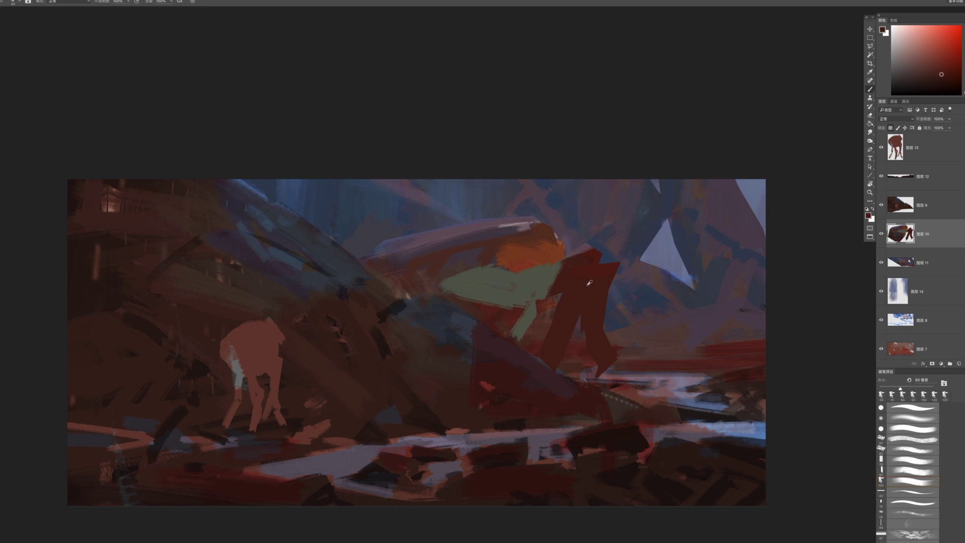
Choose a darker, cooler red and shade the two long legs with purplish tones using a larger brush
left_click(964, 27)
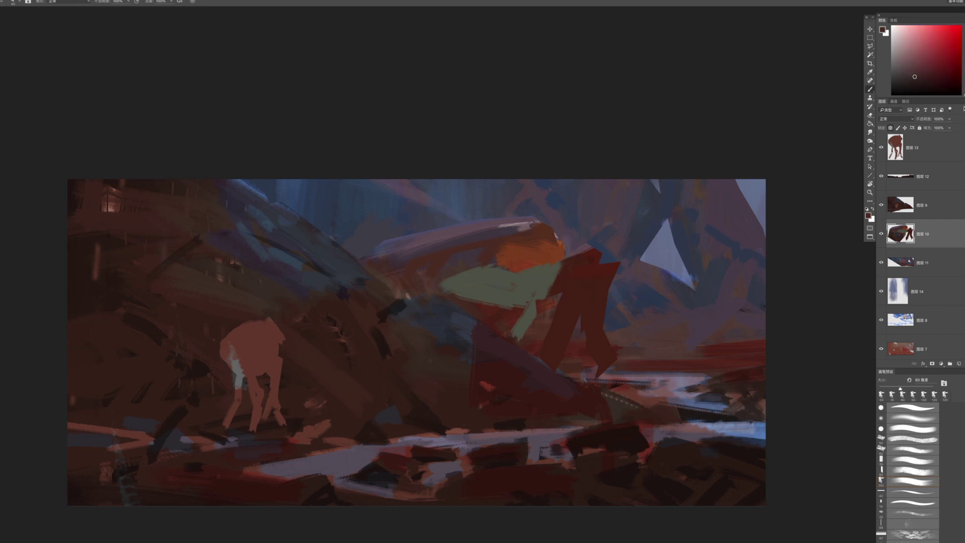
key("bracketright")
key("bracketright")
left_click_drag(563, 291, 581, 291)
left_click(573, 286, "alt")
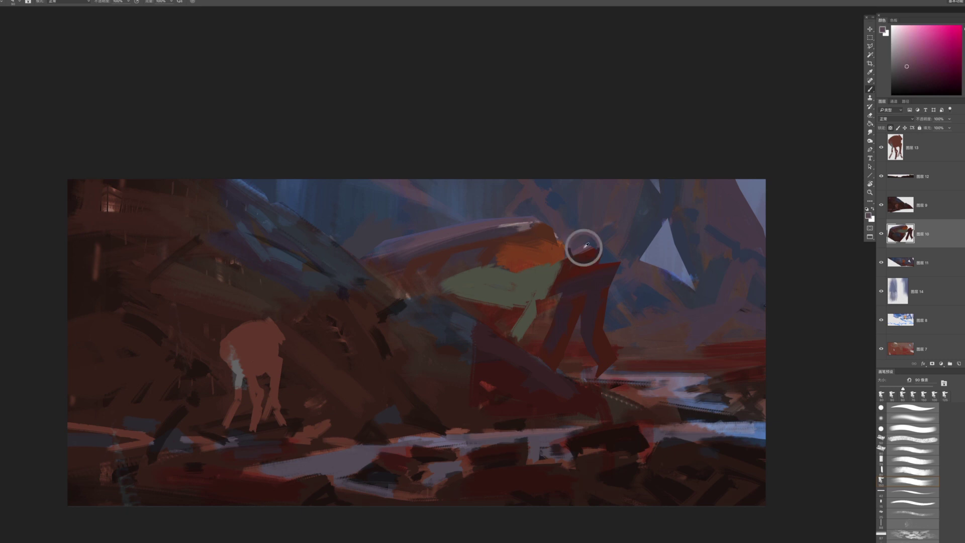
Touch up the legs and the edge between the orange and green patches with sampled red-brown, orange and green
left_click(544, 231, "alt")
key("[")
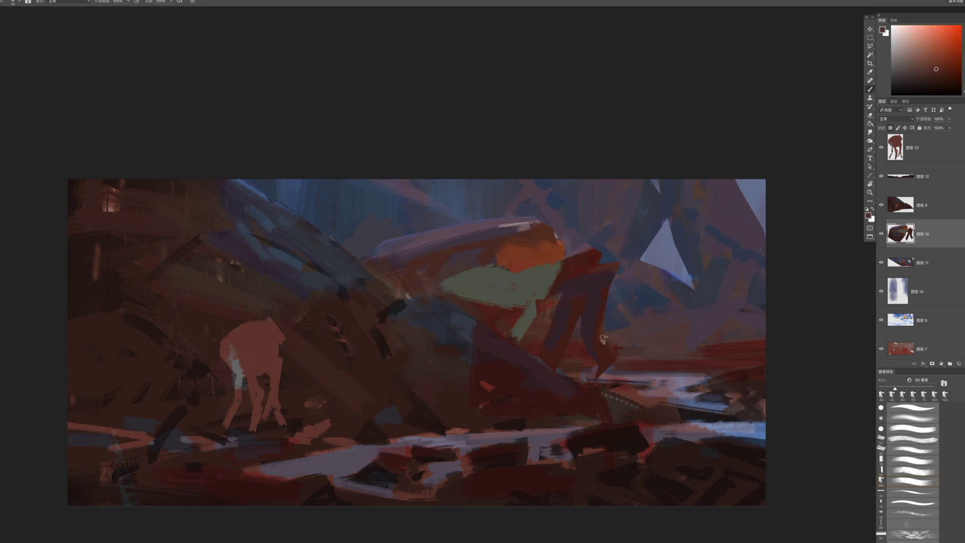
left_click_drag(638, 398, 648, 392)
left_click_drag(642, 357, 606, 214)
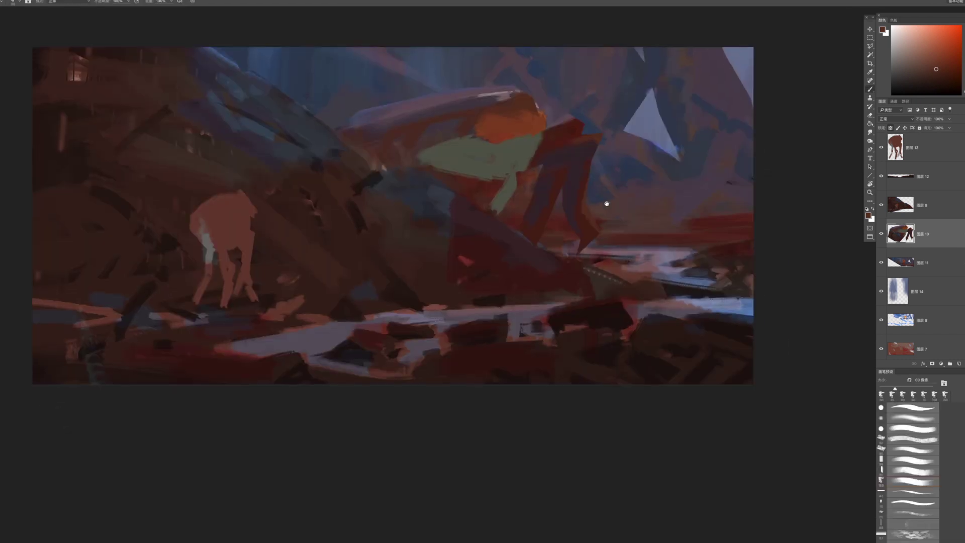
left_click_drag(533, 145, 538, 186)
left_click(546, 153, "alt")
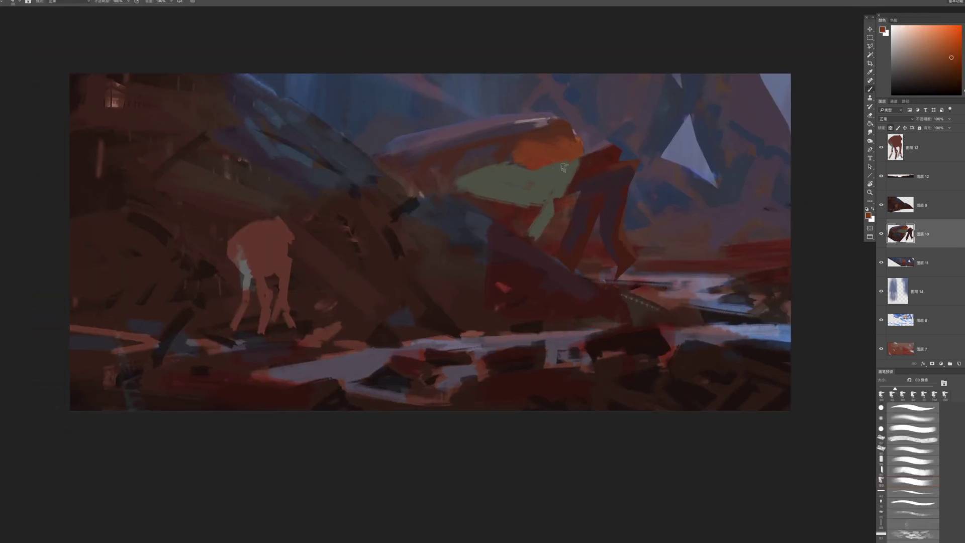
left_click(582, 167, "alt")
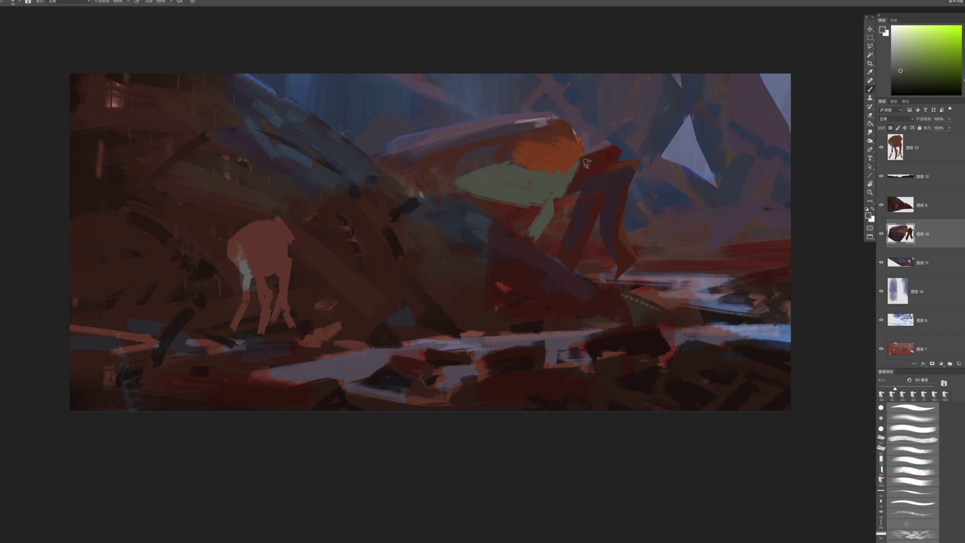
left_click(579, 175, "alt")
Choose a dark blue-violet and paint shadows across the legs and their upper joint with a finer brush
key("bracketleft")
key("bracketleft")
left_click(585, 182, "alt")
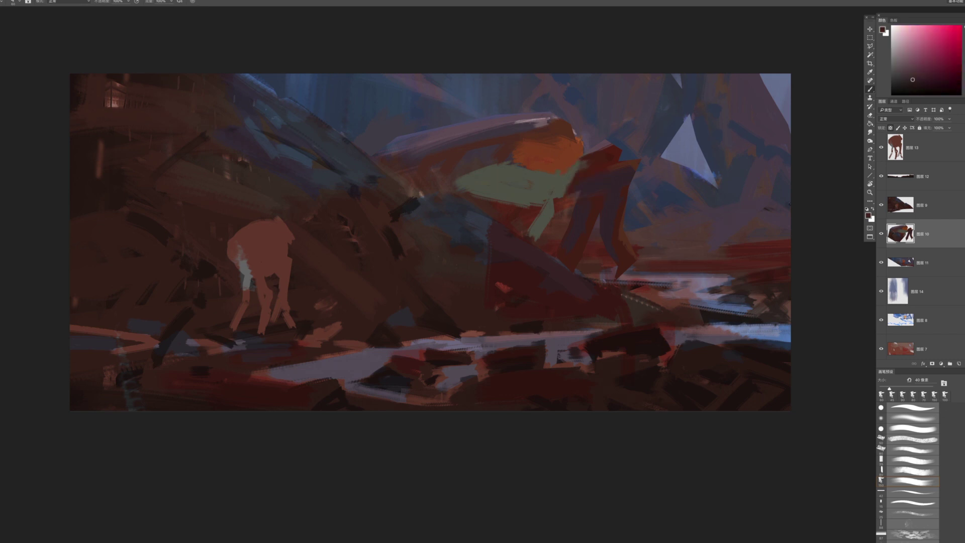
left_click(964, 43)
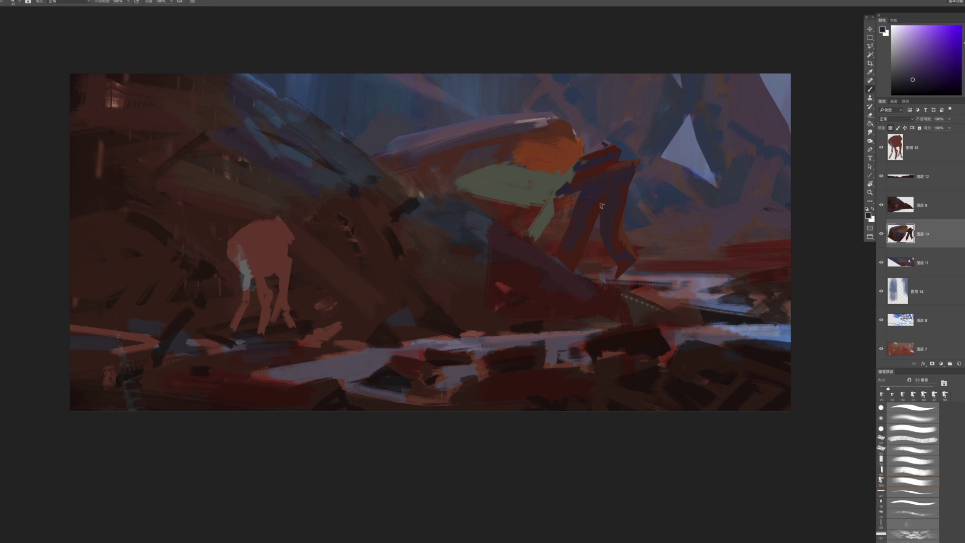
left_click_drag(621, 187, 584, 219)
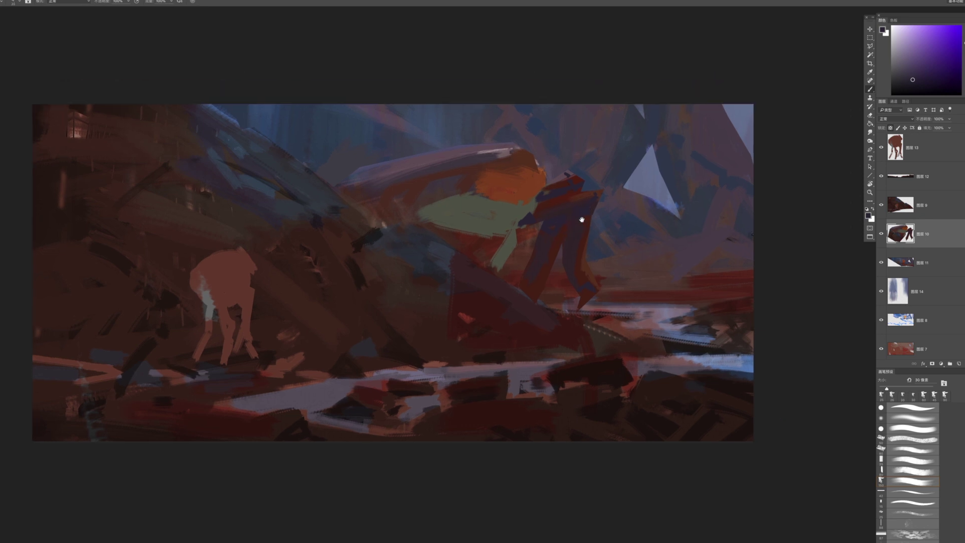
left_click(564, 176, "alt")
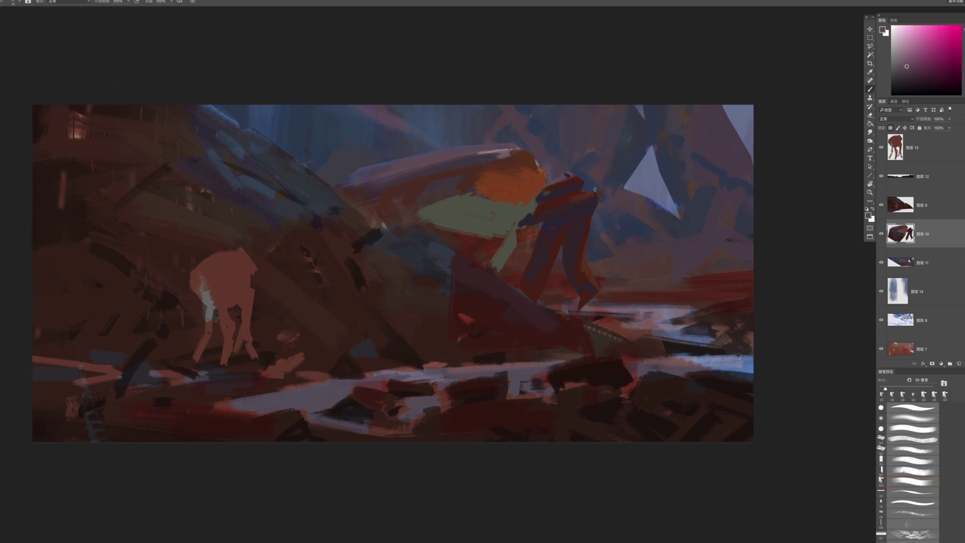
Switch to the background rock layer and paint sampled dark blue around the hill's tip and behind the legs
mouse_move(549, 265)
left_mouse_down()
mouse_move(533, 265)
mouse_move(551, 265)
left_mouse_up()
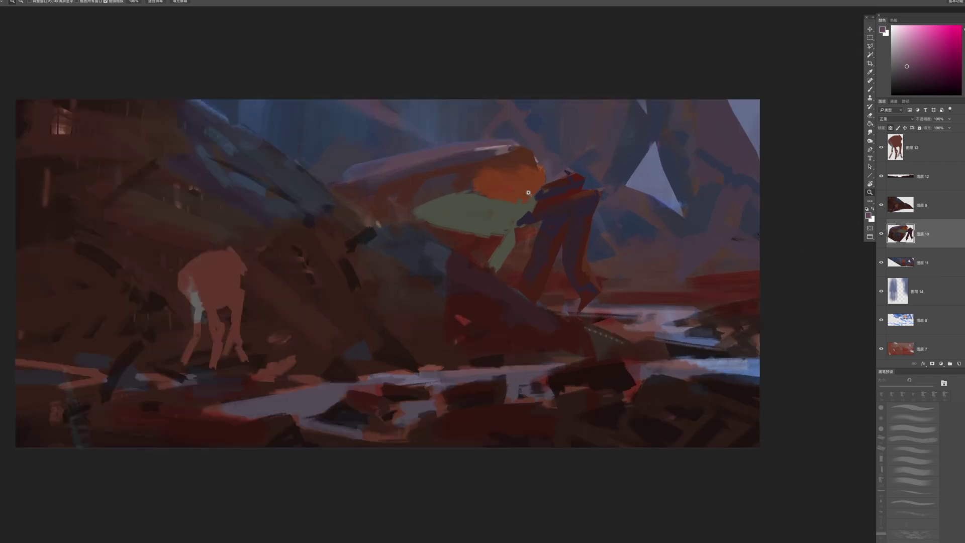
left_click(552, 168, "super")
left_click(513, 132, "alt")
key("bracketright")
key("bracketright")
key("bracketright")
left_click_drag(534, 156, 546, 180)
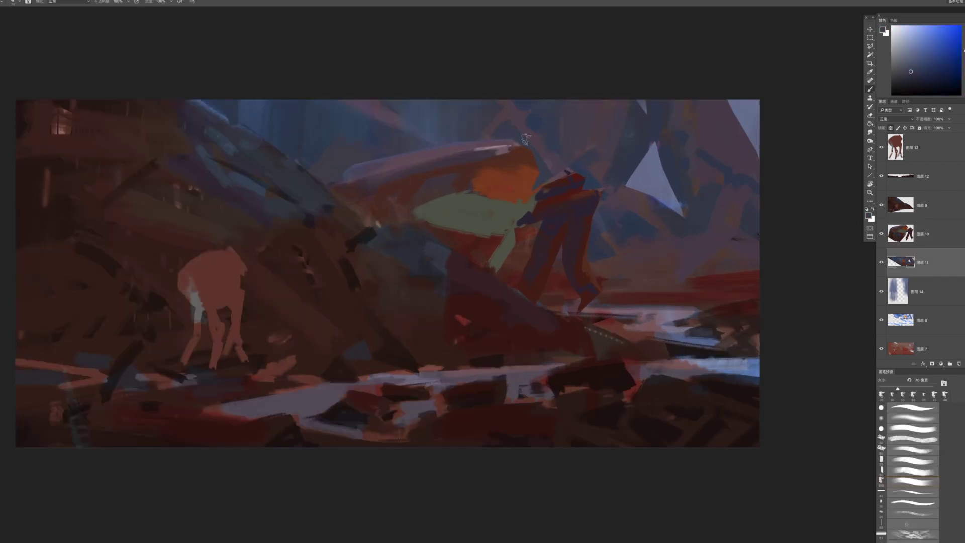
key("bracketright")
key("bracketright")
key("bracketright")
left_click(595, 251, "alt")
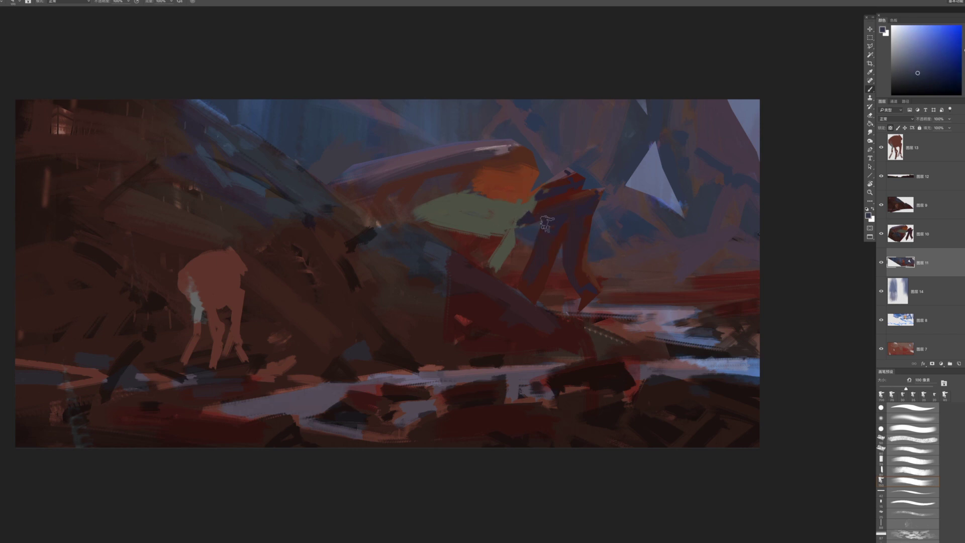
Blend sampled muted reds and purples into the background between the legs with progressively smaller brushes
left_click(544, 267, "alt")
key("bracketleft")
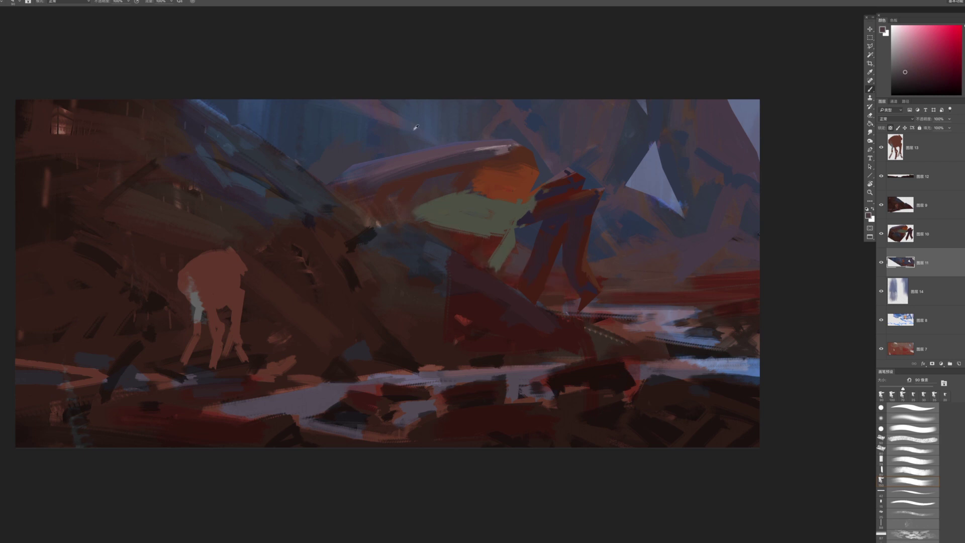
left_click(413, 129, "alt")
key("bracketleft")
left_click_drag(552, 280, 563, 276)
left_click(545, 272, "alt")
left_click(522, 257, "alt")
key("bracketleft")
key("bracketleft")
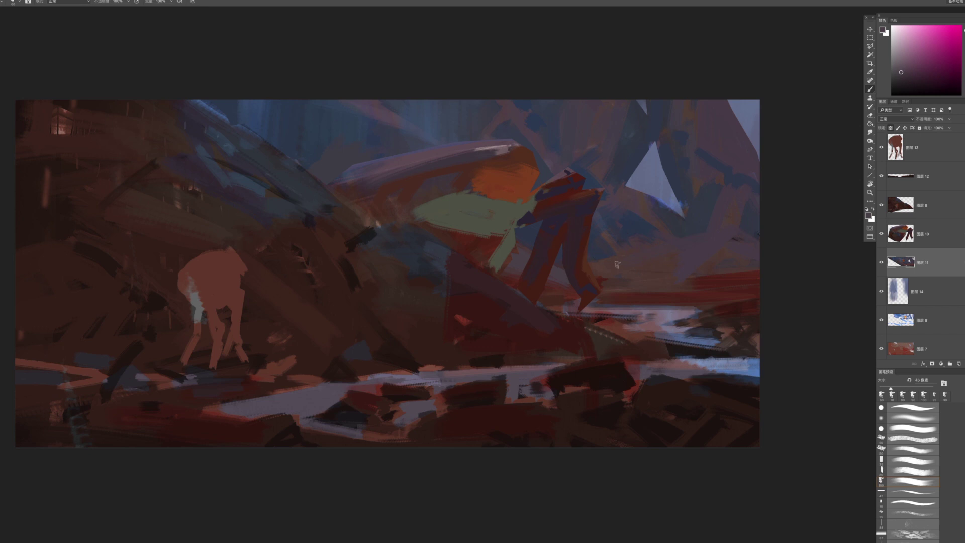
Refine the base of the background rock beyond the legs with sampled purple and dark red, undoing the last stroke
left_click(698, 258, "alt")
left_click_drag(689, 279, 773, 272)
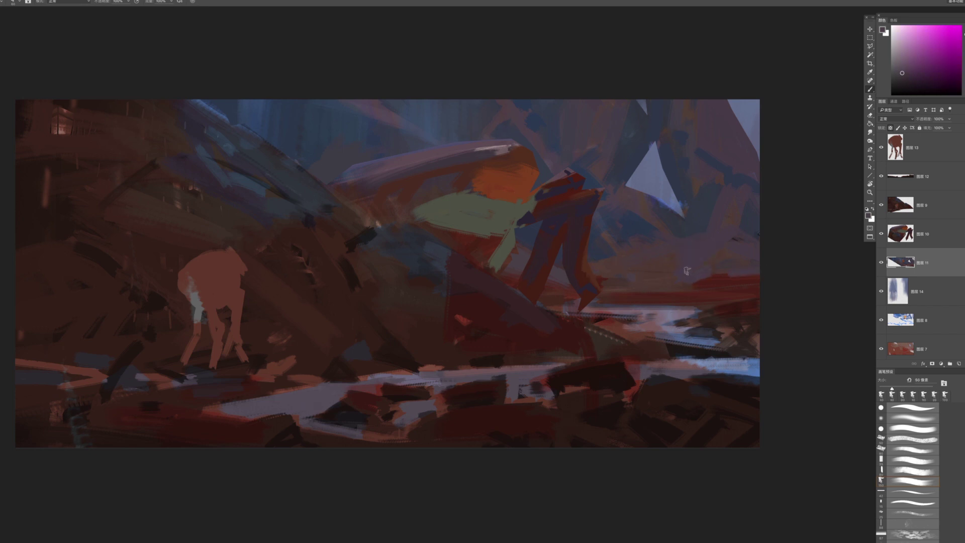
left_click(650, 280, "alt")
key("bracketleft")
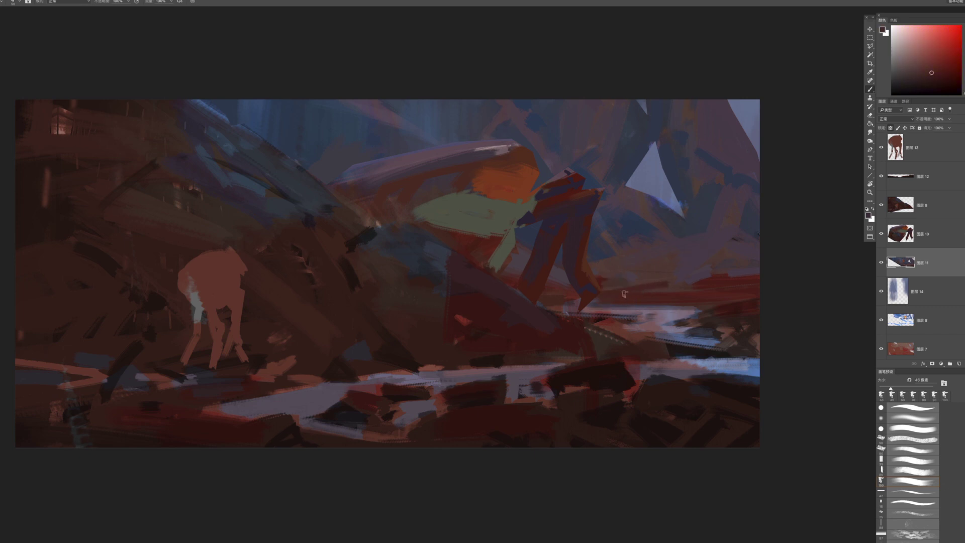
key("bracketleft")
key("super+z")
key("bracketright")
key("bracketright")
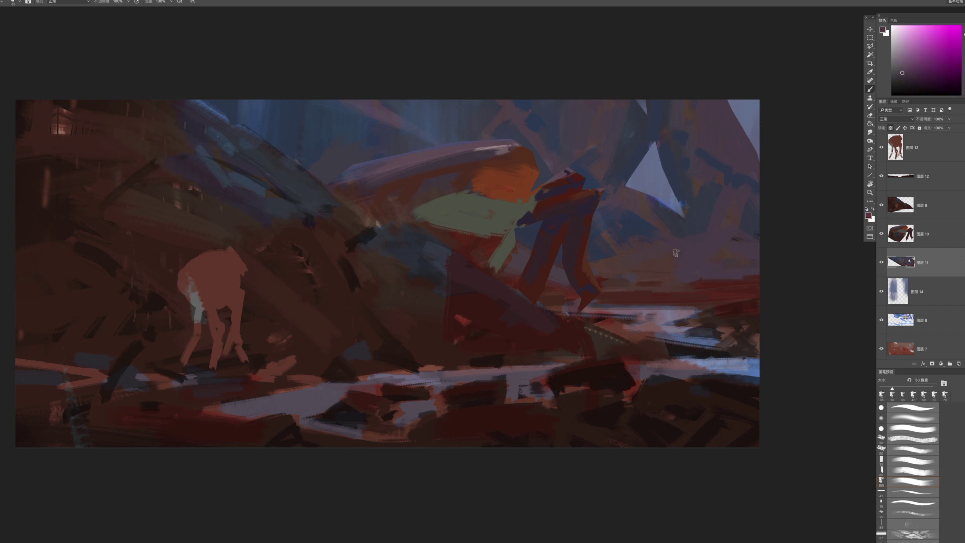
Paint sampled dark blue over the lower background rock between the legs and the canvas edge
left_click(700, 227, "alt")
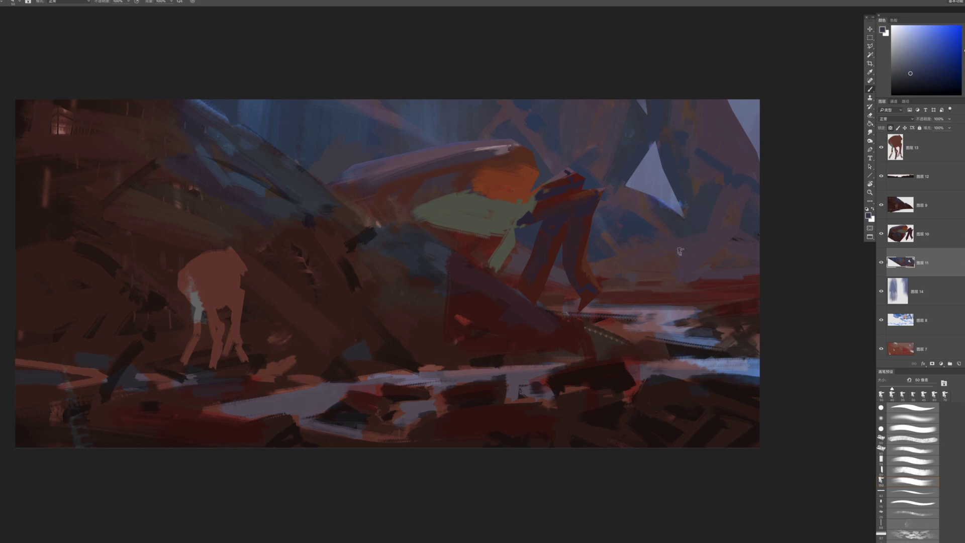
key("bracketleft")
key("bracketleft")
left_click_drag(646, 296, 583, 302)
scroll(649, 292, "up", 5)
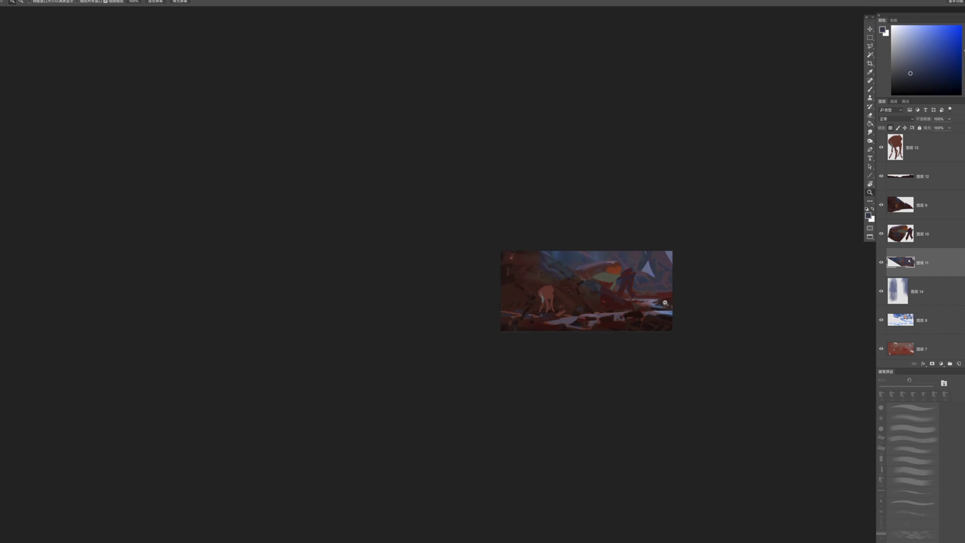
scroll(661, 271, "up", 2)
left_click(693, 273, "alt")
key("]")
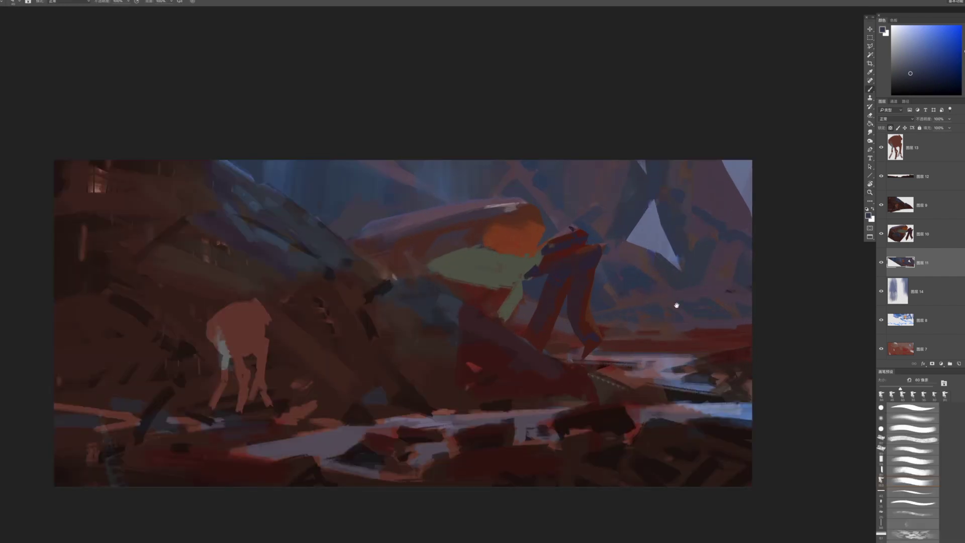
left_click_drag(676, 305, 686, 276)
Switch to the dark foreground slope's layer and paint sampled dark blue and lighter blue along its upper ridge with progressively smaller brushes
left_click(351, 213, "ctrl")
key("]")
key("]")
left_click_drag(457, 186, 459, 227)
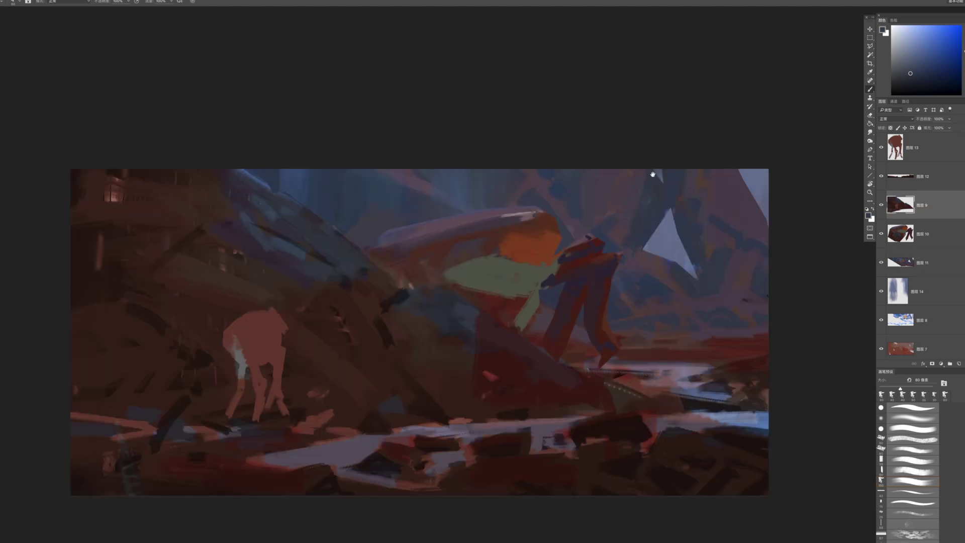
left_click(333, 240, "alt")
left_click_drag(964, 54, 964, 48)
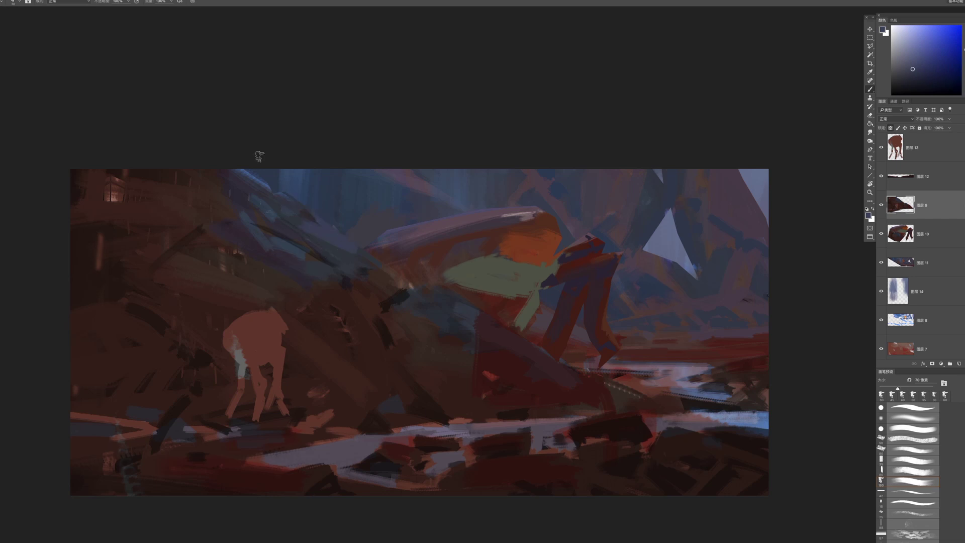
left_click(264, 181, "alt")
mouse_move(238, 172)
left_mouse_down()
mouse_move(285, 196)
mouse_move(251, 184)
left_mouse_up()
key("bracketleft")
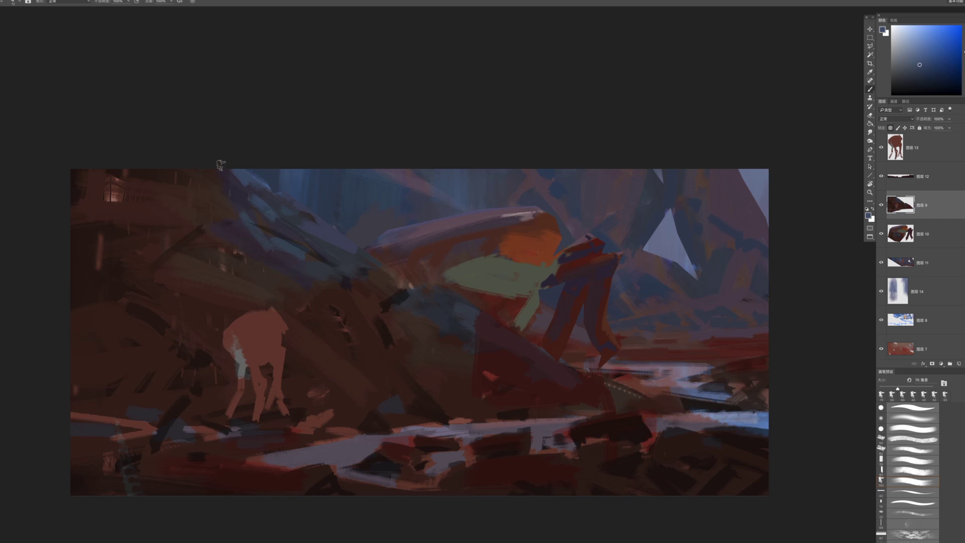
key("bracketleft")
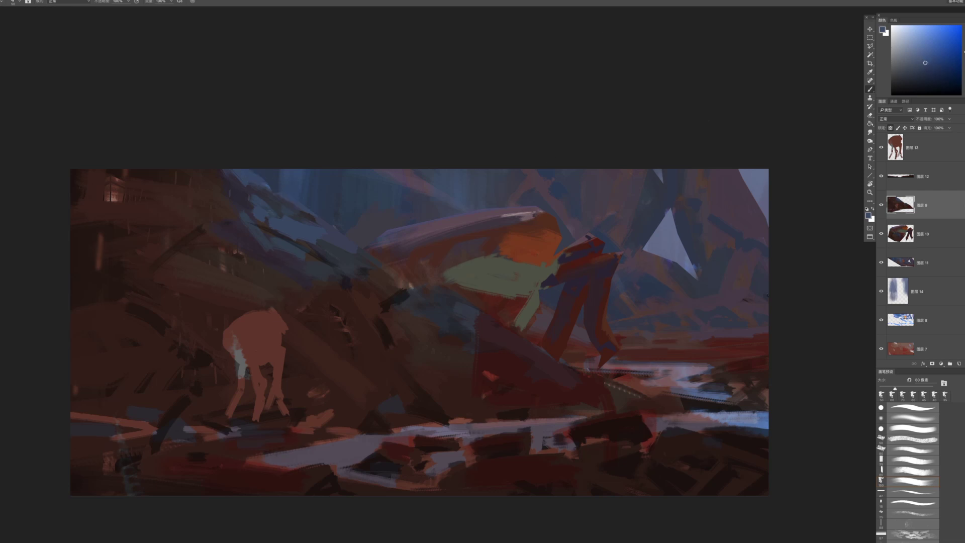
Choose a dark teal and paint patches over the upper slope and below the ridge, varying the brush size
left_click_drag(964, 51, 964, 61)
left_click(913, 72)
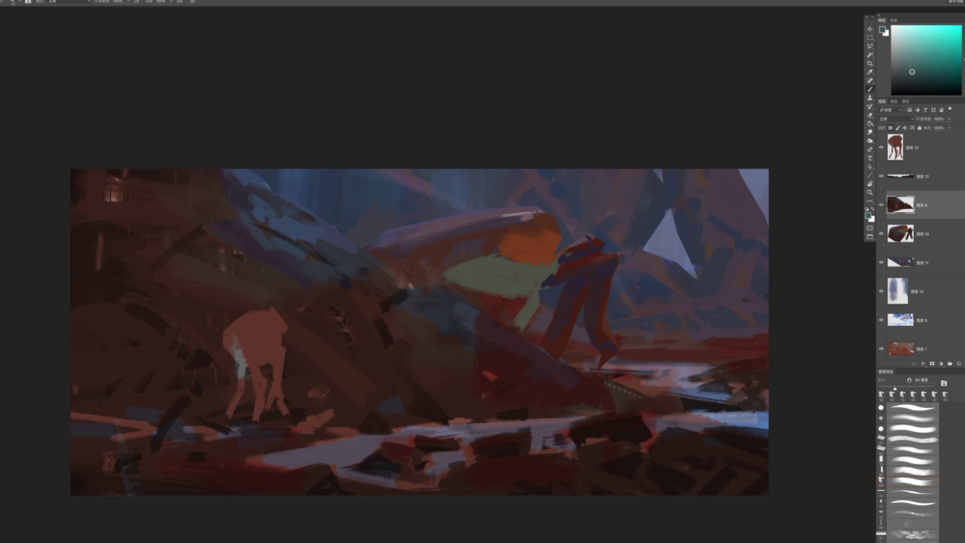
left_click_drag(297, 261, 294, 285)
key("bracketleft")
key("bracketleft")
left_click_drag(340, 246, 333, 264)
key("bracketright")
key("bracketright")
mouse_move(209, 187)
left_mouse_down()
mouse_move(177, 193)
mouse_move(193, 211)
mouse_move(180, 213)
mouse_move(214, 205)
left_mouse_up()
key("bracketright")
key("bracketright")
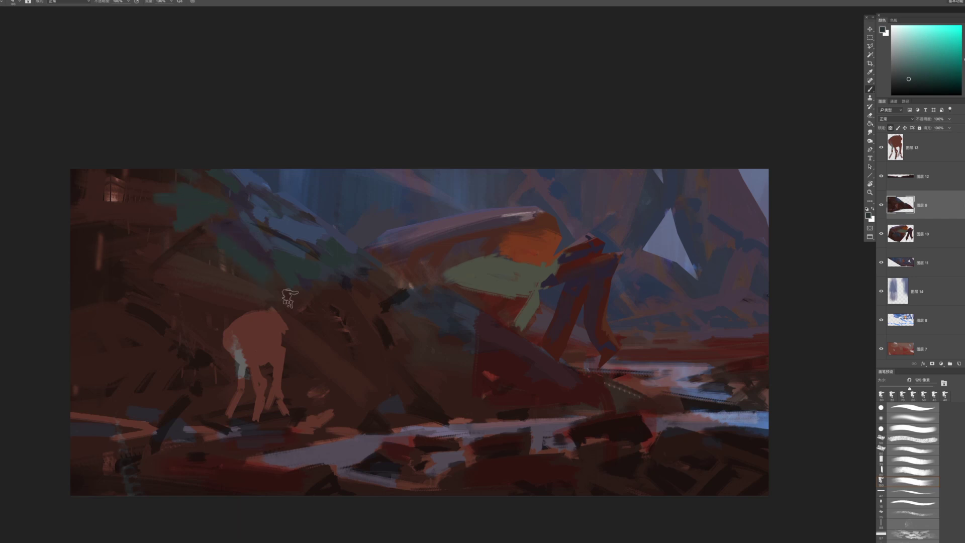
Blend the teal patches below the ridge with sampled dark tones and purple, and add sampled blue along the ridge
left_click(244, 239, "alt")
mouse_move(255, 277)
left_mouse_down()
mouse_move(213, 242)
mouse_move(240, 265)
mouse_move(276, 261)
mouse_move(299, 279)
mouse_move(224, 249)
left_mouse_up()
left_click(272, 272, "alt")
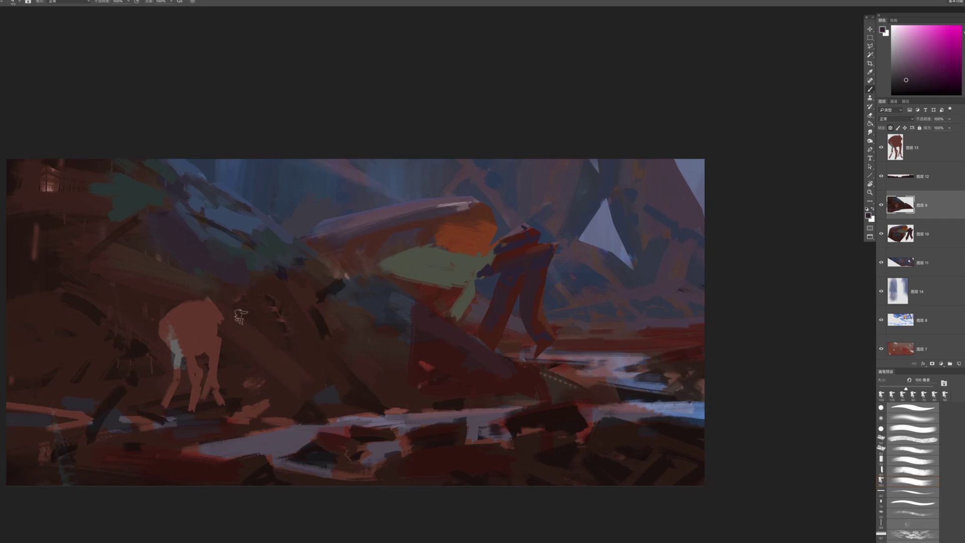
left_click(252, 257, "alt")
left_click(285, 233, "alt")
key("bracketleft")
key("bracketleft")
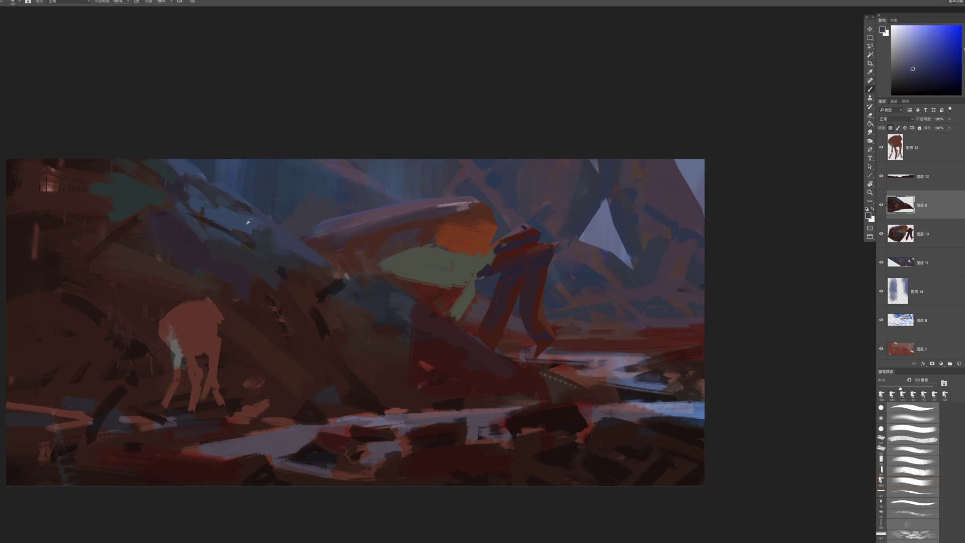
left_click(288, 240, "alt")
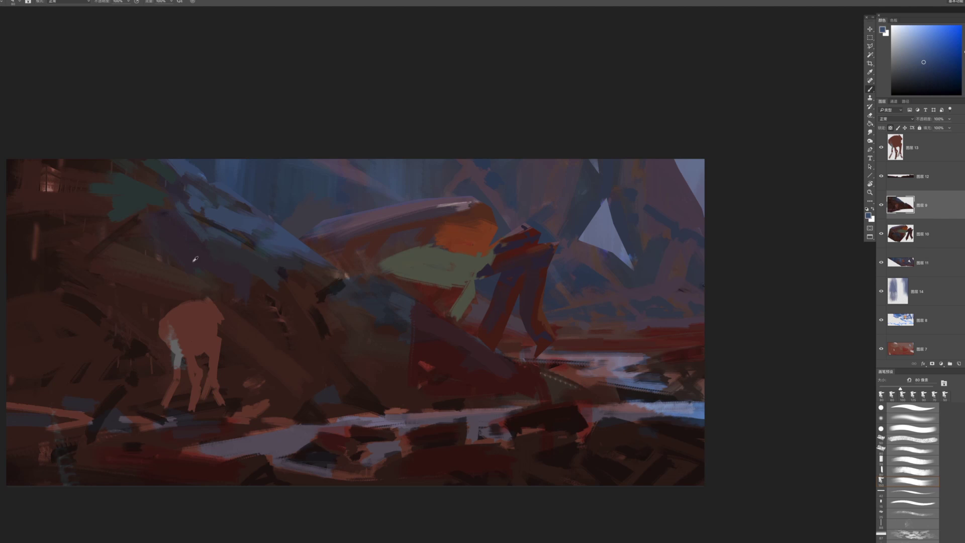
Shift a sampled dark red to brownish orange and paint ochre patches above the small creature and across the lower slope
left_click(95, 201, "alt")
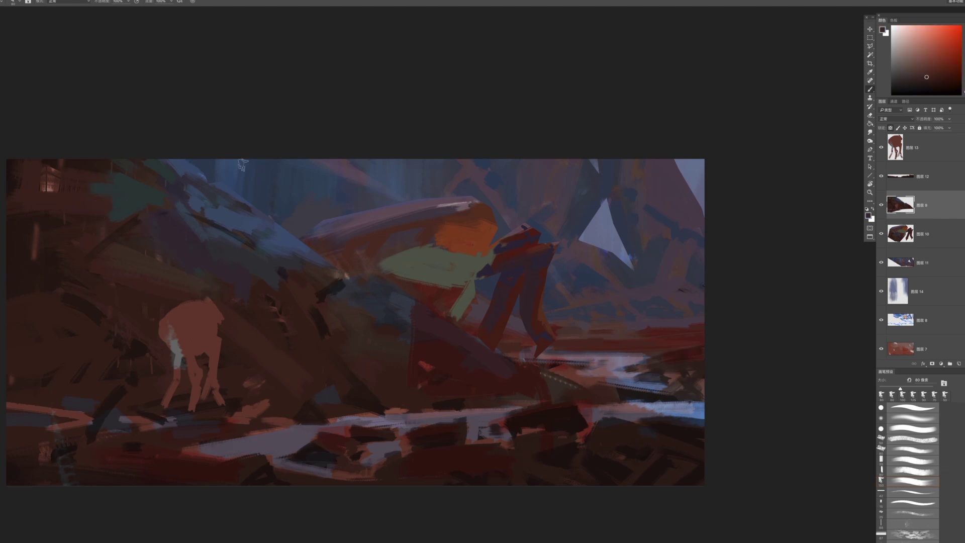
left_click(964, 91)
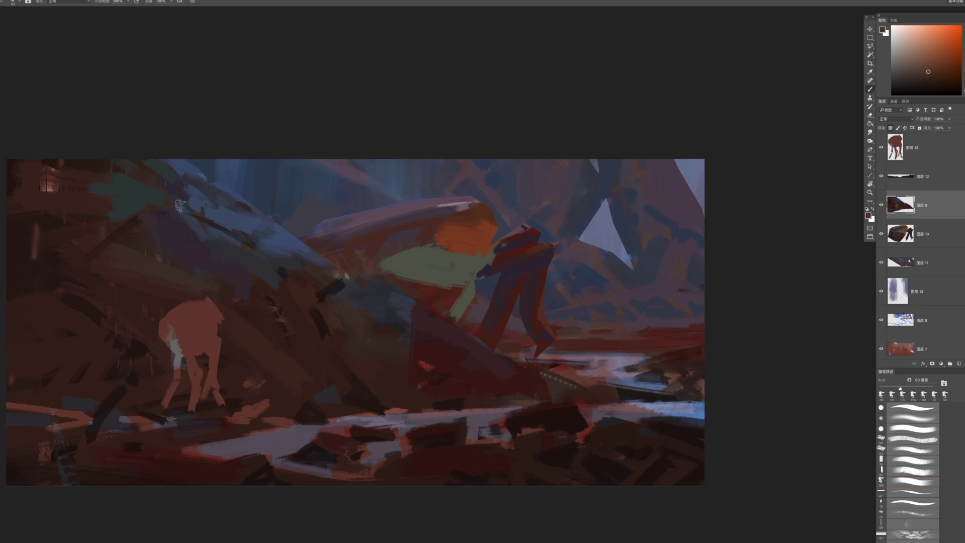
left_click_drag(211, 274, 223, 276)
key("bracketright")
key("bracketright")
key("bracketright")
key("bracketright")
key("bracketright")
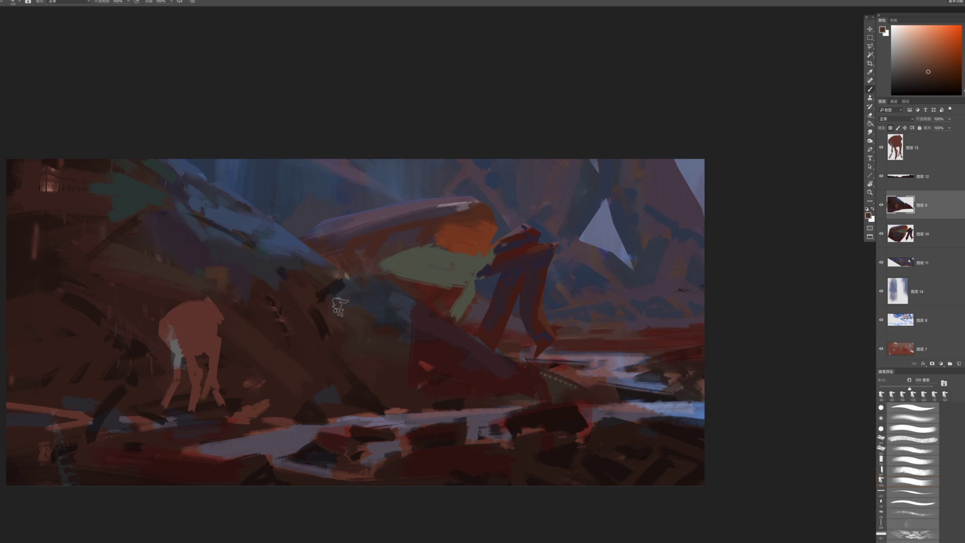
mouse_move(337, 312)
left_mouse_down()
mouse_move(356, 317)
mouse_move(367, 336)
mouse_move(367, 322)
mouse_move(389, 346)
mouse_move(442, 356)
left_mouse_up()
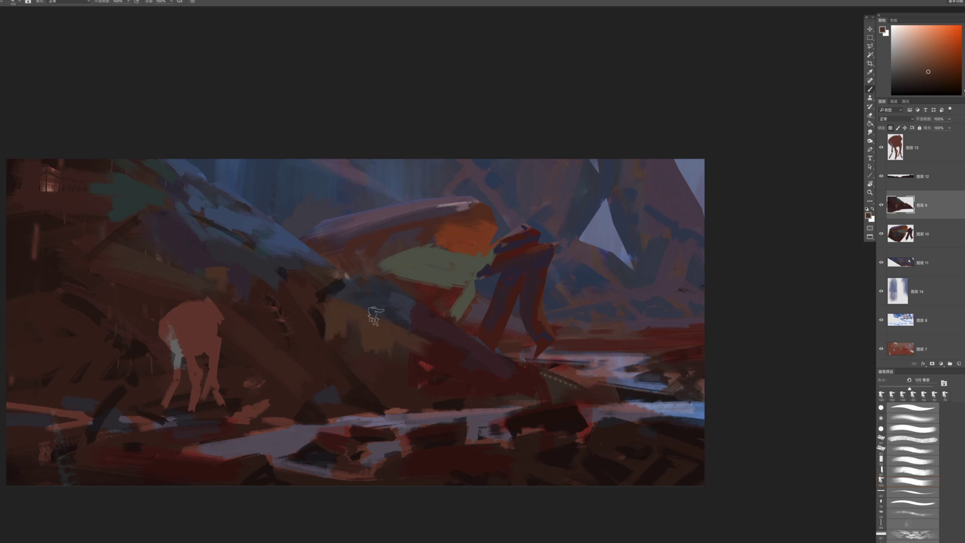
left_click_drag(386, 324, 428, 345)
Choose a dark grey-green and paint patches over the ochre lower slope and the middle of the slope
left_click(359, 338, "alt")
left_click(179, 259, "alt")
key("bracketleft")
left_click(964, 85)
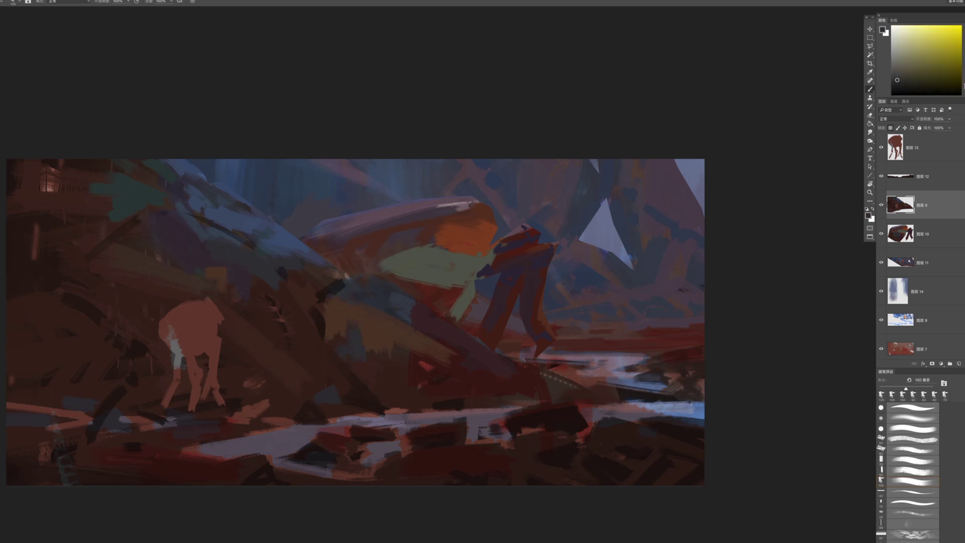
mouse_move(370, 342)
left_mouse_down()
mouse_move(351, 346)
mouse_move(389, 369)
mouse_move(396, 357)
left_mouse_up()
key("bracketright")
left_click_drag(397, 360, 477, 374)
left_click_drag(412, 374, 440, 375)
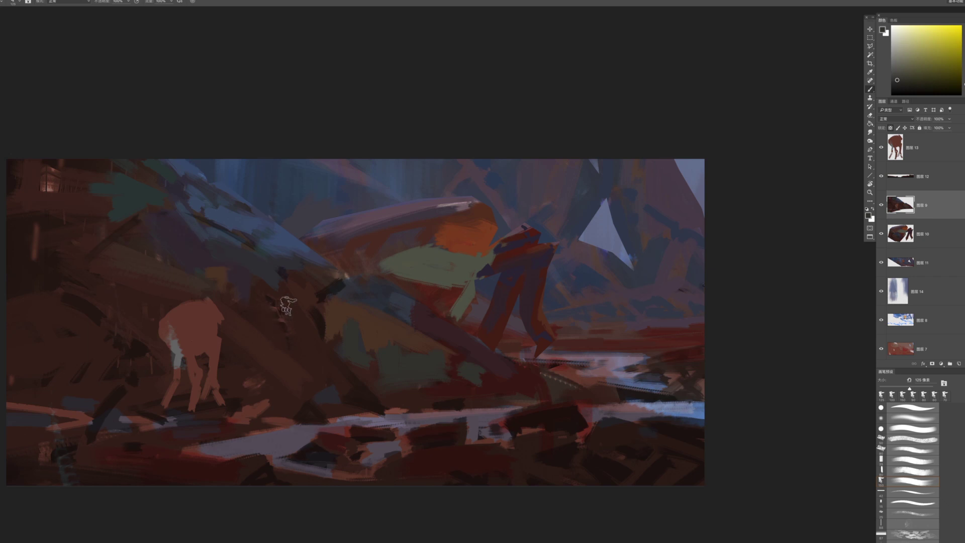
left_click_drag(288, 307, 298, 339)
Paint sampled ochre in small strokes below the blue ridge with a smaller brush
left_click(340, 314, "alt")
key("bracketleft")
key("bracketleft")
key("bracketleft")
key("bracketleft")
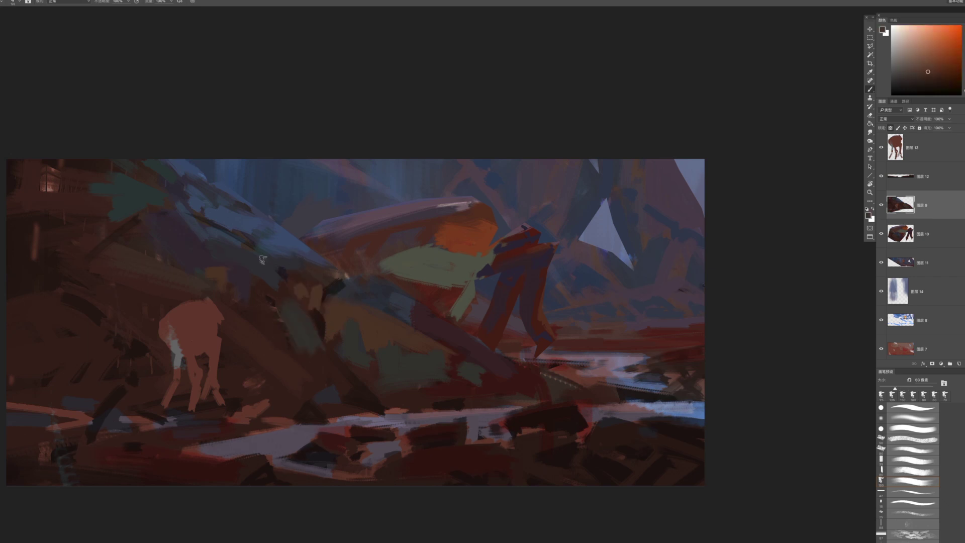
mouse_move(282, 271)
left_mouse_down()
mouse_move(251, 265)
mouse_move(283, 265)
mouse_move(311, 283)
left_mouse_up()
key("bracketright")
Paint sampled muted purple along the ridge and in broad strokes across the slope's upper end with larger brushes
key("z")
left_click_drag(353, 340, 265, 327)
mouse_move(382, 365)
left_mouse_down()
mouse_move(362, 365)
mouse_move(395, 354)
left_mouse_up()
key("b")
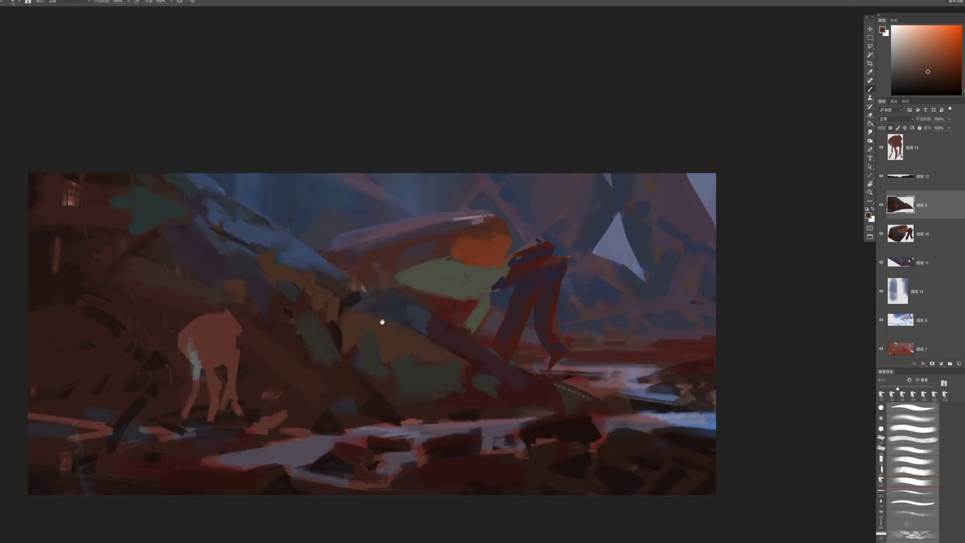
left_click(316, 239, "alt")
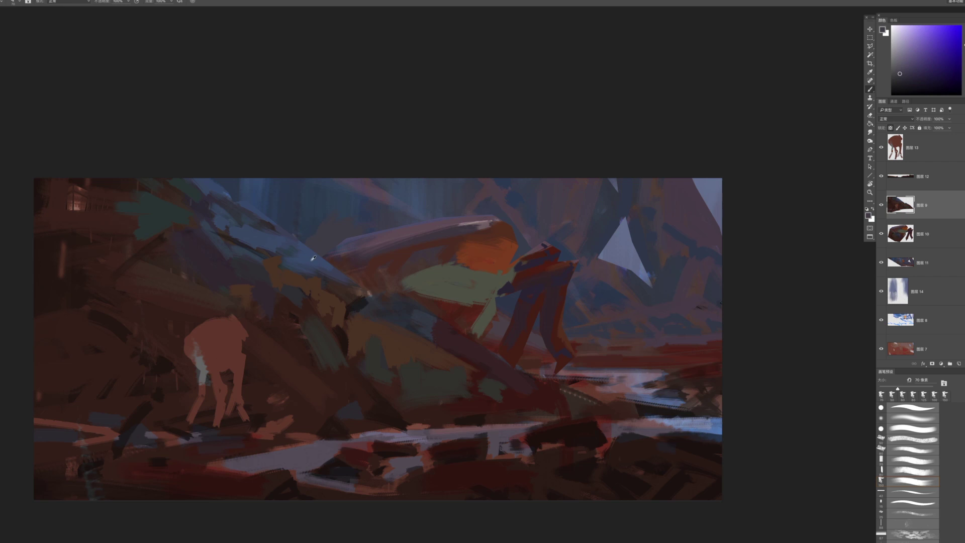
left_click(307, 257, "alt")
key("bracketright")
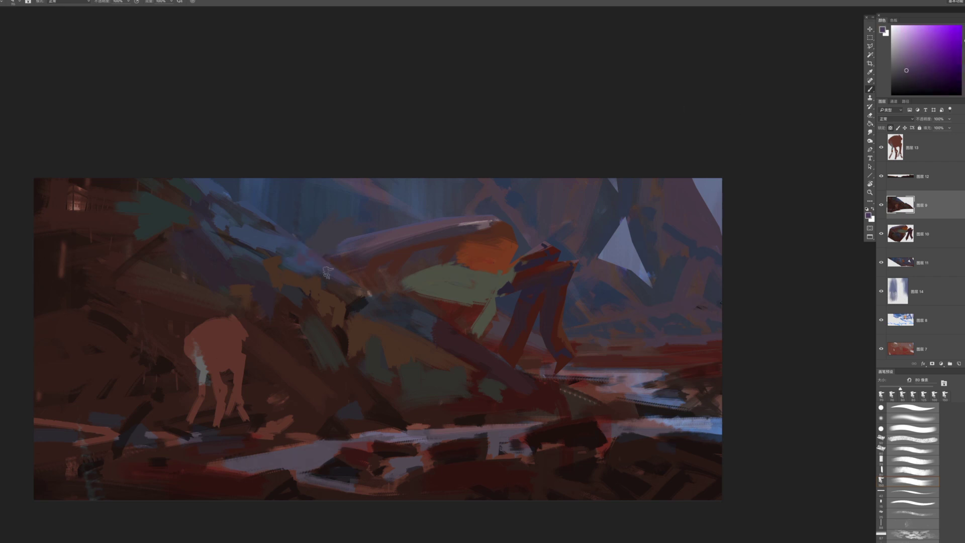
mouse_move(237, 259)
left_mouse_down()
mouse_move(199, 234)
mouse_move(235, 240)
mouse_move(206, 216)
mouse_move(167, 210)
left_mouse_up()
left_click(178, 208, "alt")
key("bracketright")
key("bracketright")
mouse_move(119, 181)
left_mouse_down()
mouse_move(162, 203)
mouse_move(191, 198)
left_mouse_up()
key("bracketright")
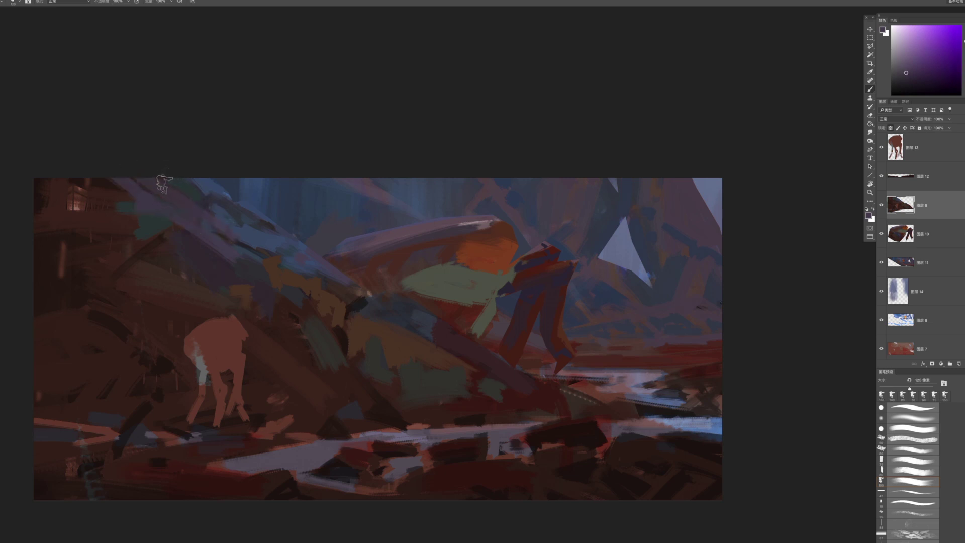
Paint the slope's lower ridge with sampled blue and muted purple, and rework its tip near the water in dark reddish purple
left_click_drag(378, 314, 297, 271)
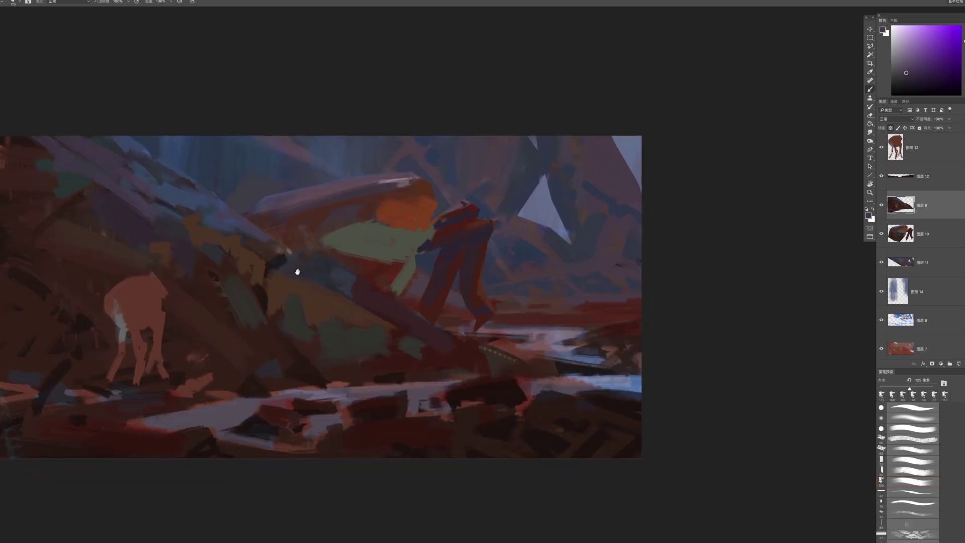
left_click(346, 274, "alt")
key("bracketleft")
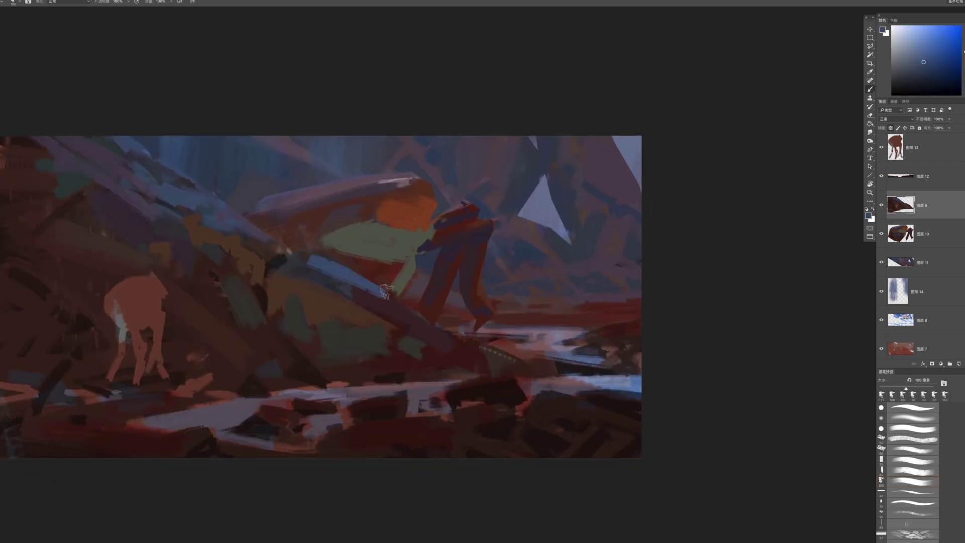
left_click(312, 254, "alt")
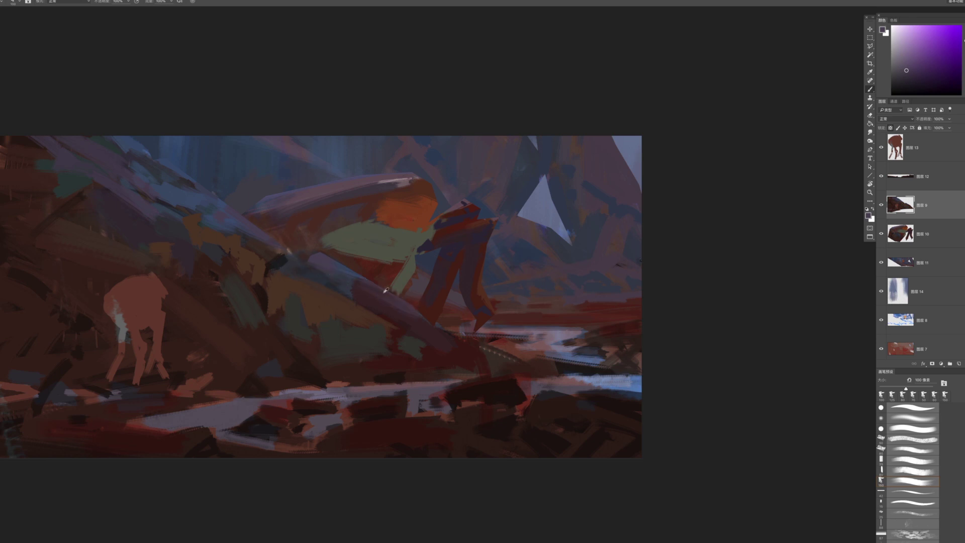
left_click(389, 294, "alt")
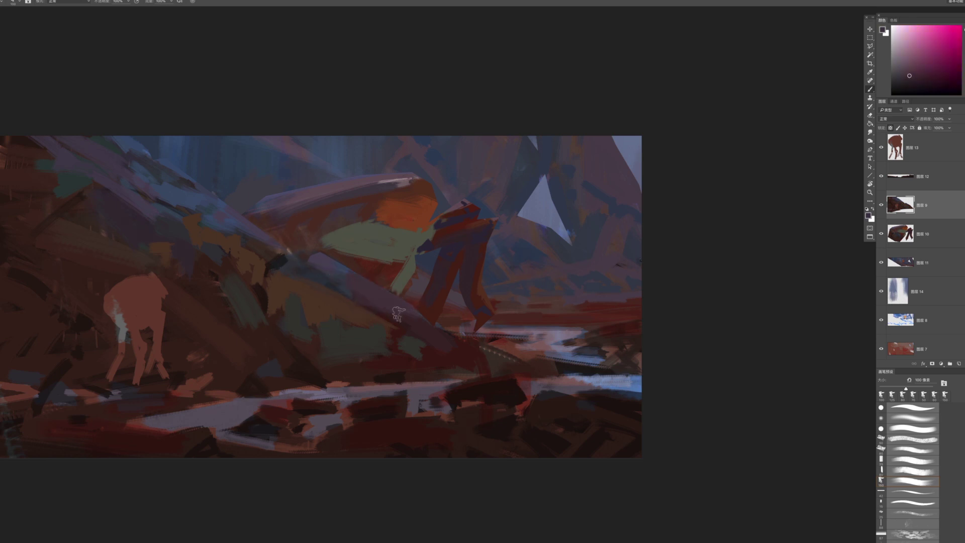
left_click_drag(441, 326, 392, 269)
key("bracketright")
key("bracketright")
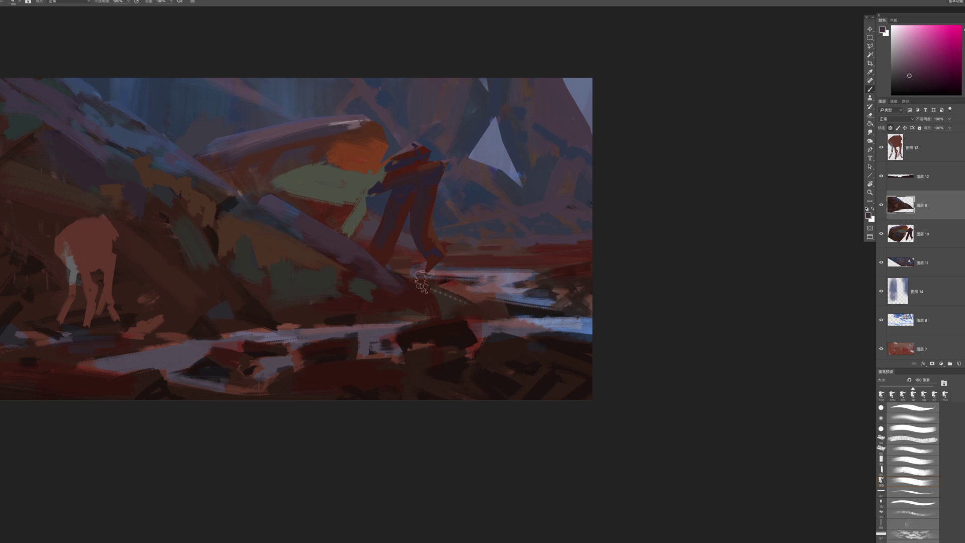
left_click_drag(431, 292, 545, 381)
Paint small sampled blue patches on the slope just above the small creature with a reduced brush
left_click_drag(398, 267, 376, 264)
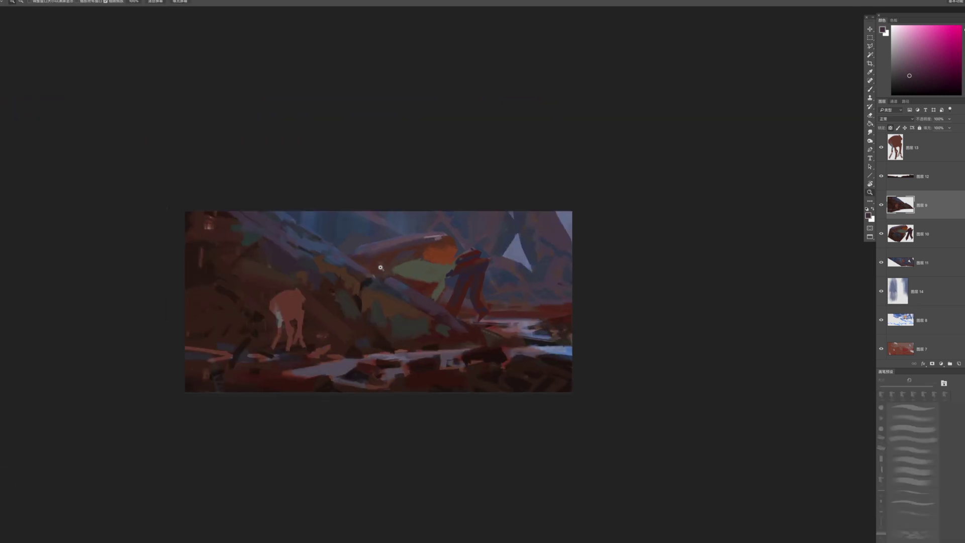
mouse_move(458, 309)
left_mouse_down()
mouse_move(362, 294)
mouse_move(451, 307)
left_mouse_up()
mouse_move(344, 269)
left_mouse_down()
mouse_move(404, 290)
mouse_move(391, 268)
left_mouse_up()
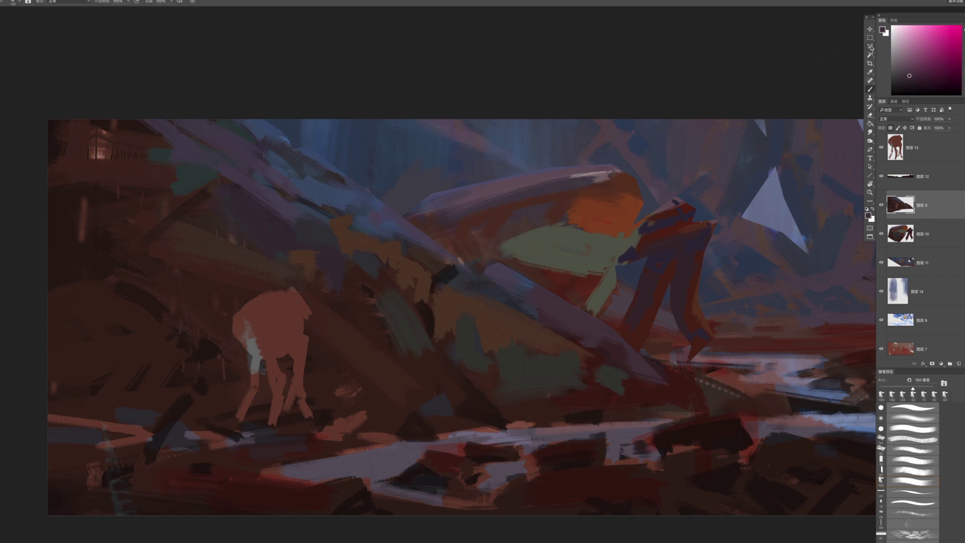
left_click_drag(459, 292, 443, 290)
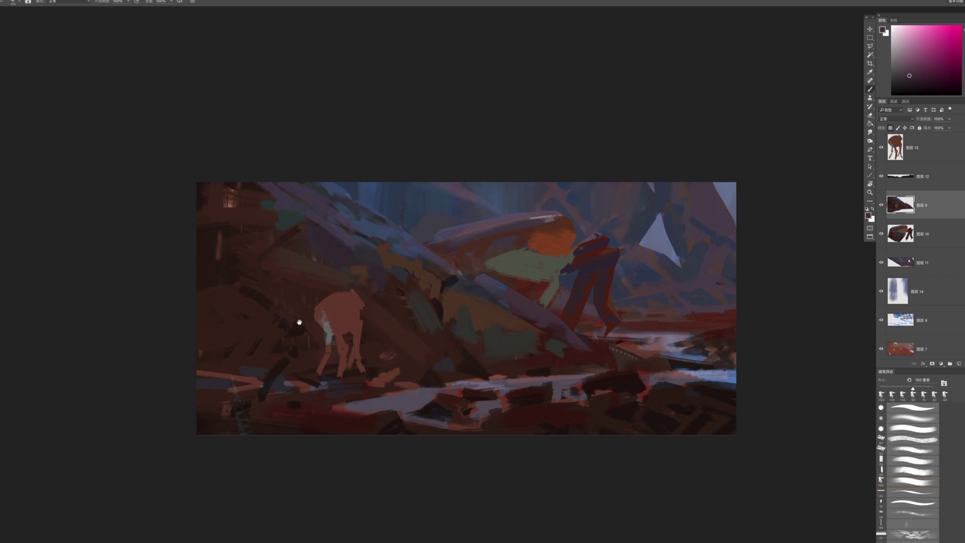
left_click_drag(299, 322, 318, 329)
key("bracketleft")
key("bracketleft")
key("bracketleft")
key("bracketleft")
key("bracketleft")
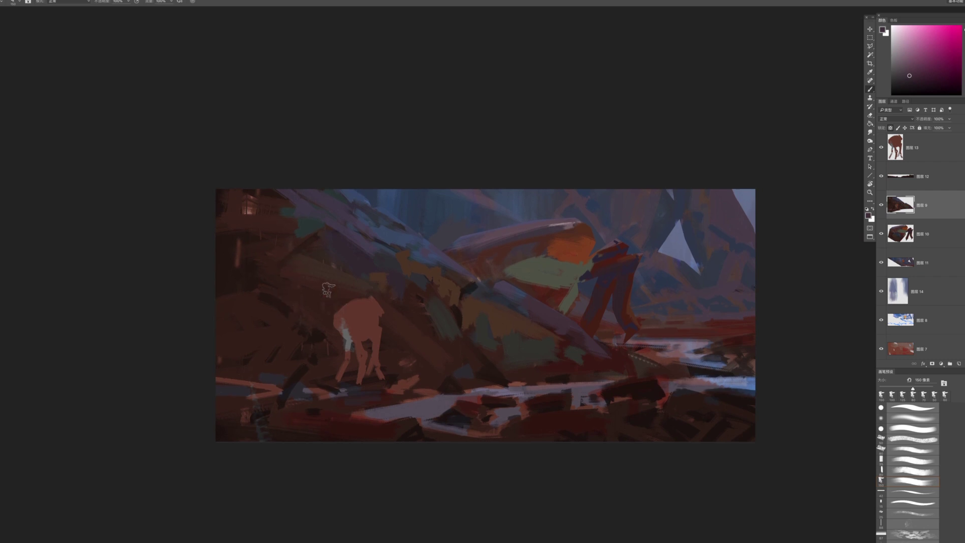
left_click(388, 259, "alt")
key("bracketleft")
key("bracketleft")
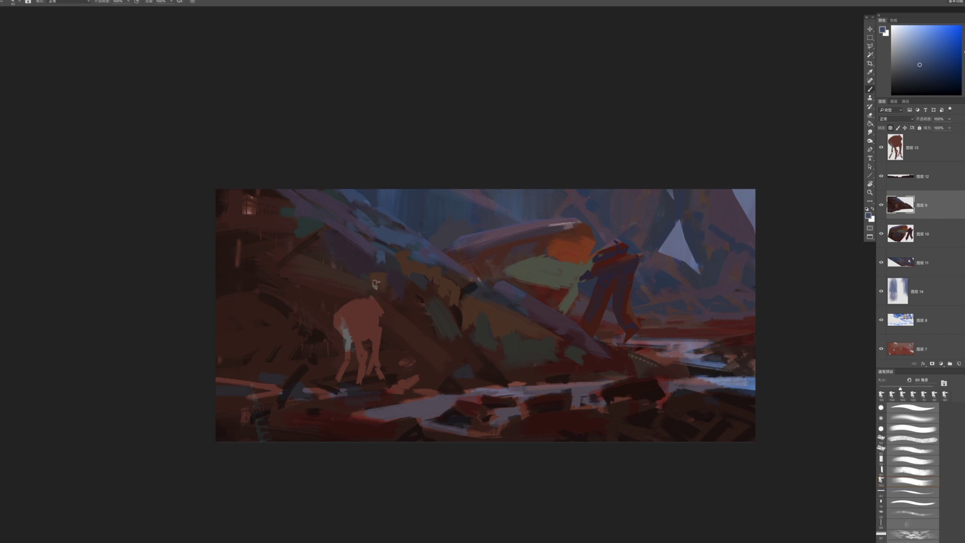
mouse_move(403, 279)
left_mouse_down()
mouse_move(359, 275)
mouse_move(393, 296)
left_mouse_up()
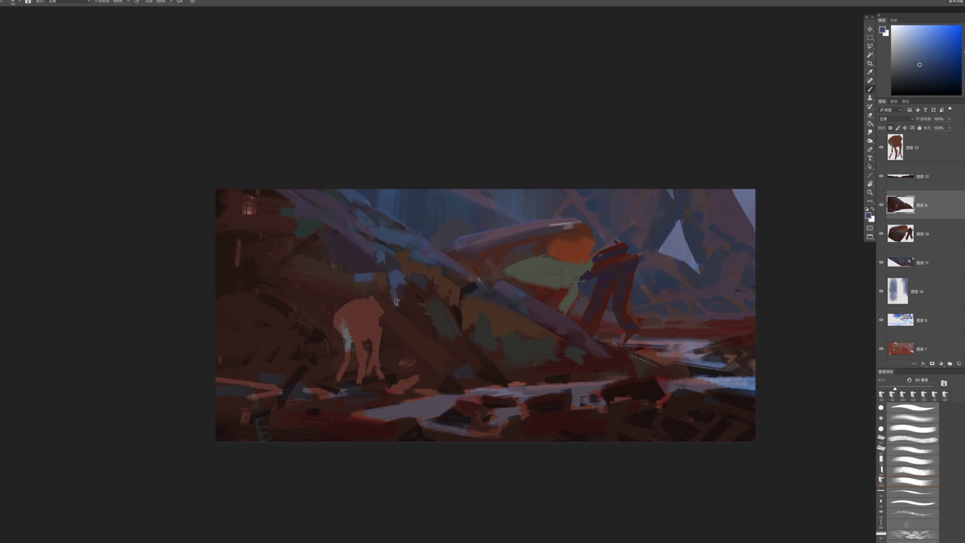
Paint sampled reddish-black strokes across the slope above the small creature to break up the blue patches
left_click(288, 304, "alt")
key("bracketleft")
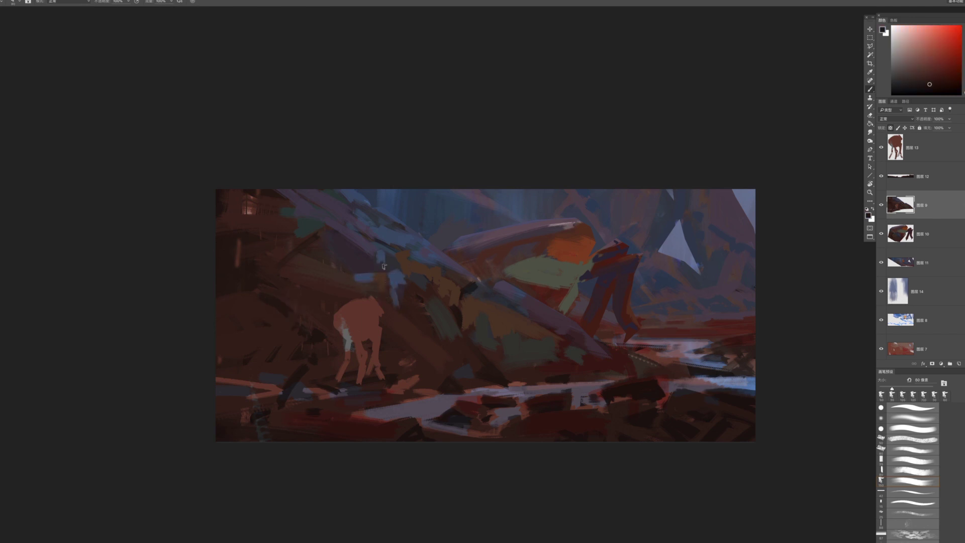
left_click_drag(321, 288, 360, 271)
left_click_drag(246, 230, 278, 274)
left_click(363, 278, "alt")
left_click(348, 275, "alt")
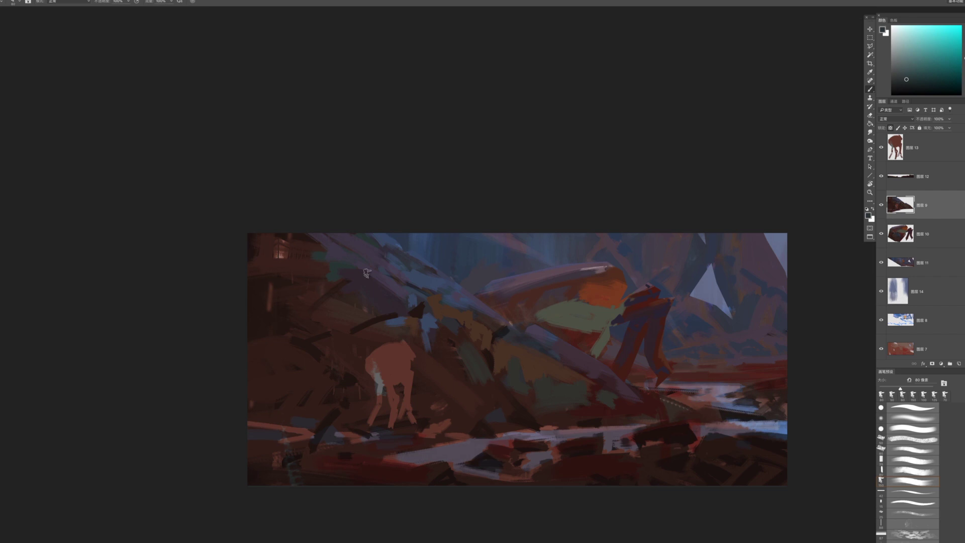
Paint sampled muted purple patches beside the lit window and on the dark rock face below it
left_click(359, 264, "alt")
key("]")
mouse_move(330, 242)
left_mouse_down()
mouse_move(317, 252)
mouse_move(334, 250)
mouse_move(317, 255)
left_mouse_up()
left_click(392, 266, "alt")
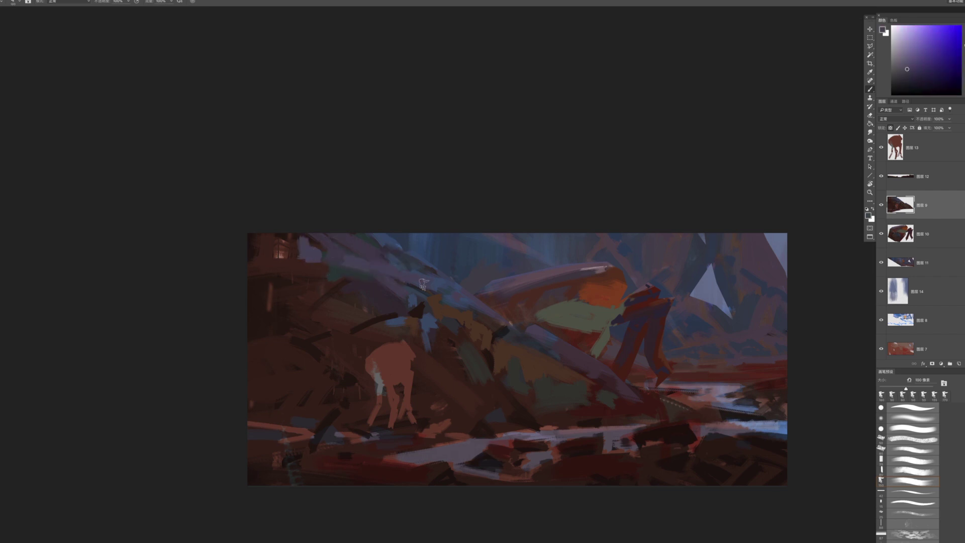
key("bracketleft")
key("bracketleft")
key("bracketleft")
left_click_drag(277, 315, 295, 318)
left_click(274, 344, "alt")
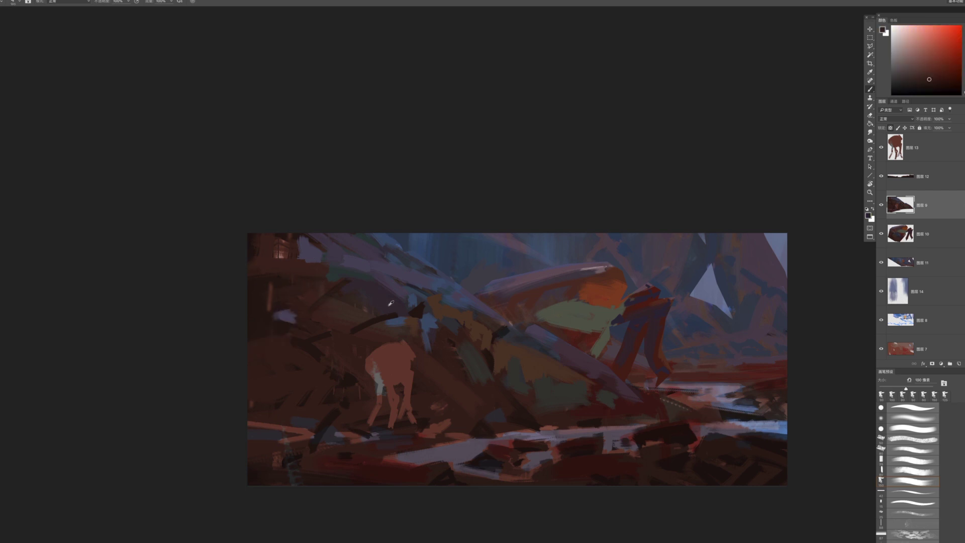
Paint sampled olive-green patches over the dark rock face between the canvas edge and the small creature
left_click(464, 346, "alt")
key("bracketright")
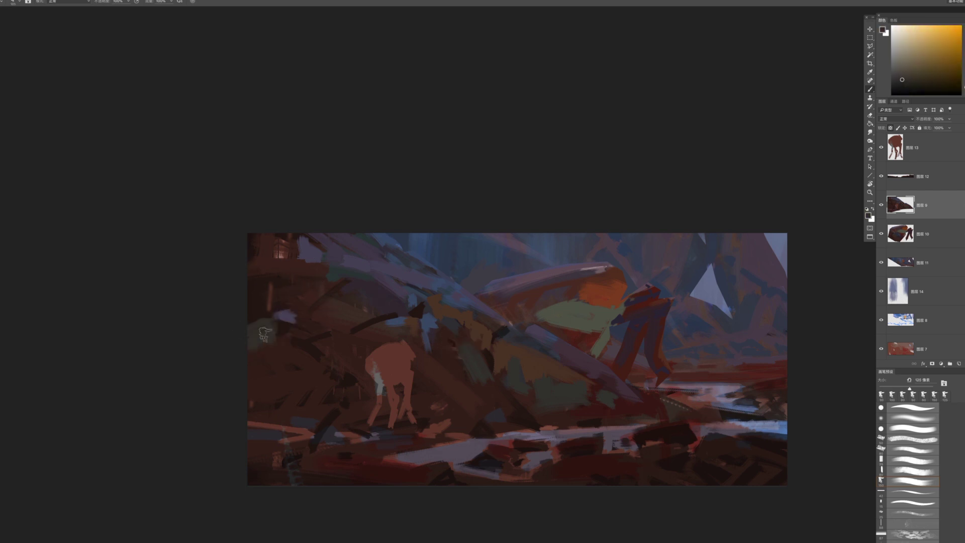
left_click(266, 335, "alt")
mouse_move(277, 345)
left_mouse_down()
mouse_move(300, 324)
mouse_move(316, 361)
mouse_move(277, 334)
mouse_move(303, 342)
mouse_move(291, 330)
mouse_move(299, 323)
mouse_move(287, 369)
mouse_move(275, 350)
mouse_move(270, 384)
left_mouse_up()
left_click(274, 350, "alt")
key("bracketright")
key("bracketright")
left_click(311, 347, "alt")
key("bracketleft")
key("bracketleft")
key("bracketleft")
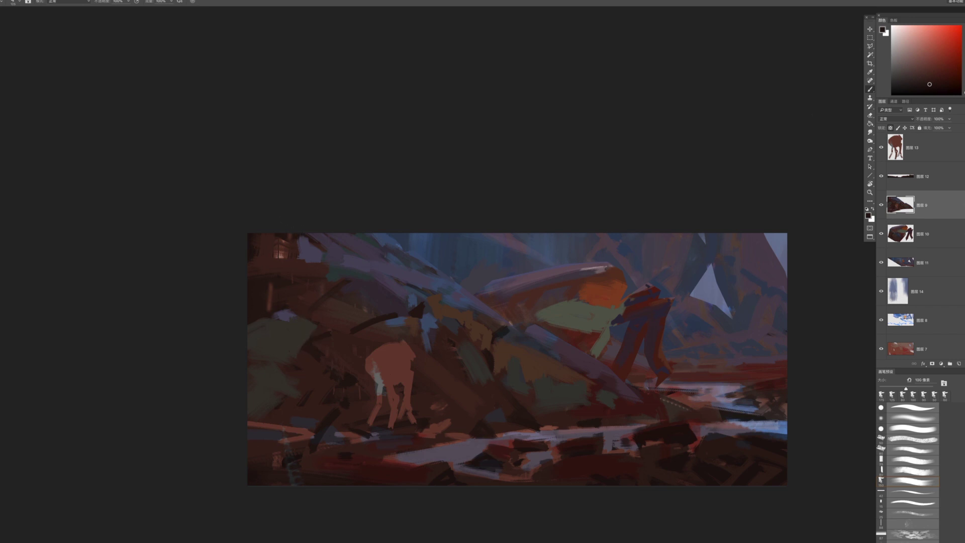
Shape the edge of the olive-green rock patch with small near-black strokes using a reduced brush
left_click_drag(964, 92, 964, 90)
key("bracketleft")
mouse_move(302, 358)
left_mouse_down()
mouse_move(310, 348)
mouse_move(308, 360)
left_mouse_up()
key("bracketleft")
left_click(290, 346, "alt")
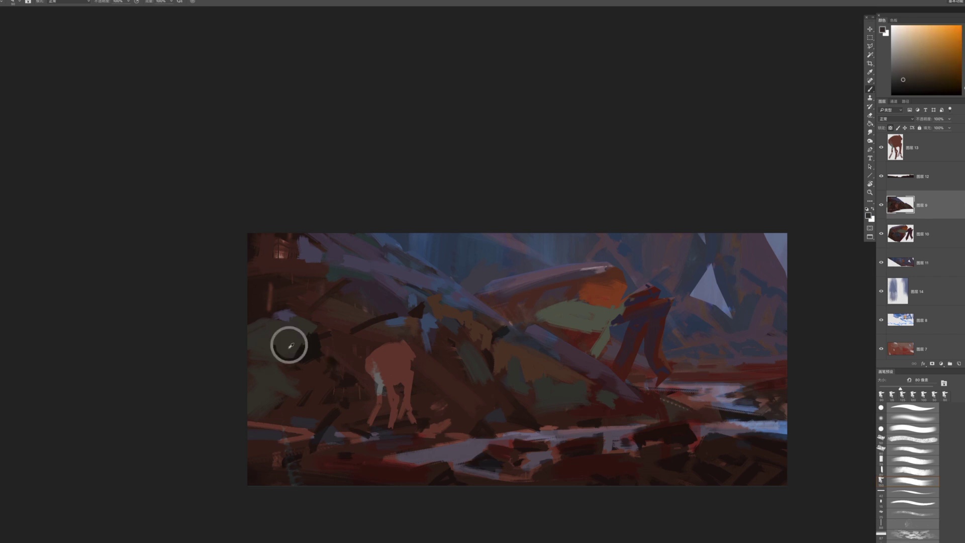
left_click_drag(319, 371, 308, 366)
Paint sampled dark green patches on the slope directly around the small creature with an enlarged brush
key("bracketright")
key("bracketright")
left_click(502, 380, "alt")
key("bracketright")
key("bracketright")
mouse_move(348, 331)
left_mouse_down()
mouse_move(338, 340)
mouse_move(361, 346)
left_mouse_up()
left_click(338, 334, "alt")
key("bracketleft")
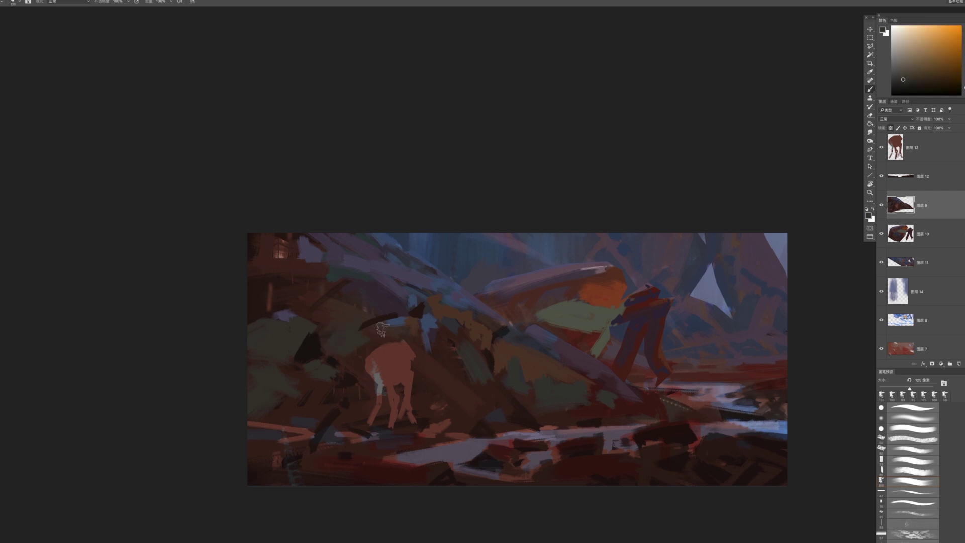
left_click_drag(360, 336, 376, 366)
Break up the slope above the small creature with sampled muted green and purplish strokes
left_click_drag(319, 305, 285, 297)
left_click(477, 329, "alt")
key("bracketleft")
mouse_move(342, 297)
left_mouse_down()
mouse_move(310, 288)
mouse_move(327, 307)
left_mouse_up()
left_click(319, 294, "alt")
left_click(335, 313, "alt")
key("bracketleft")
left_click(311, 303, "alt")
mouse_move(359, 294)
left_mouse_down()
mouse_move(375, 297)
mouse_move(366, 292)
left_mouse_up()
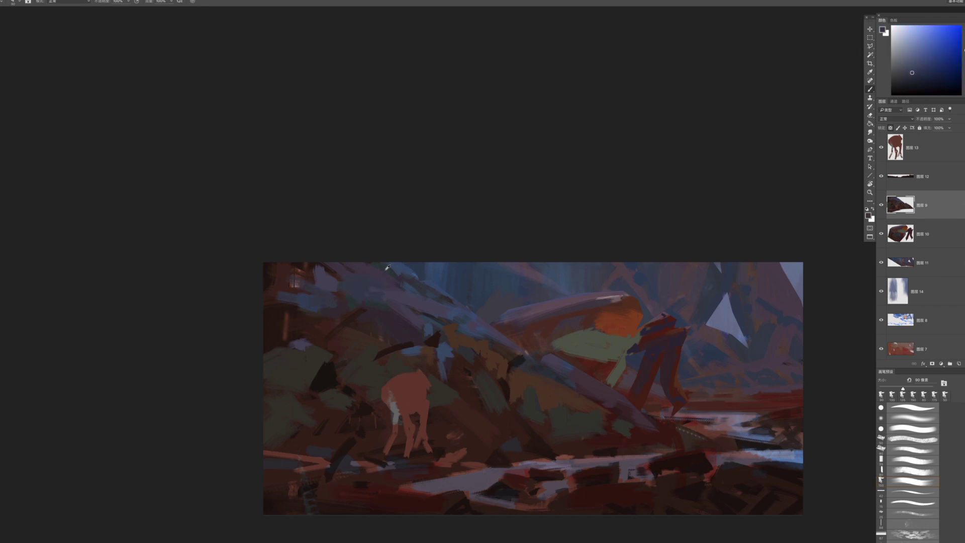
Paint sampled dark green patches on the slope's upper edge and touch up its ridge with blue
left_click(388, 268, "alt")
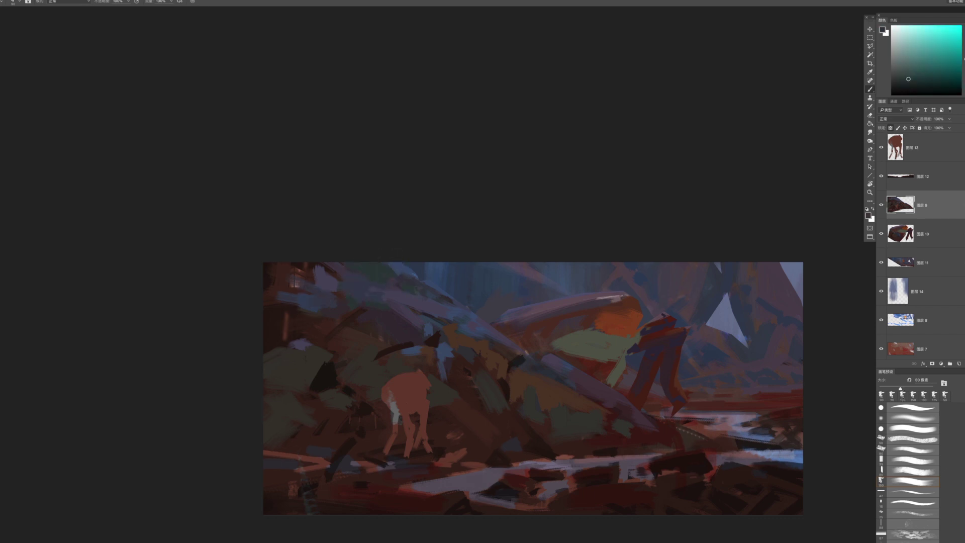
left_click(445, 299, "alt")
key("bracketleft")
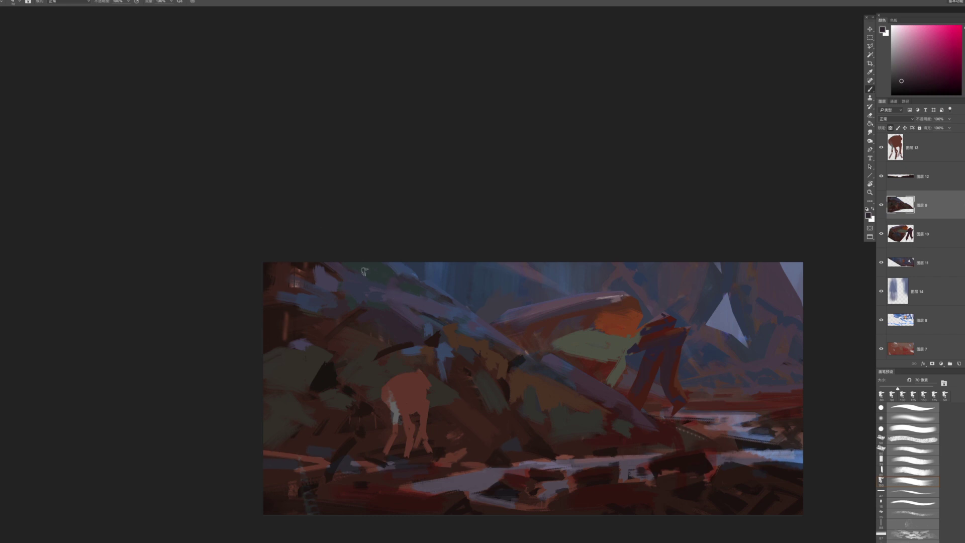
left_click(382, 269, "alt")
left_click(422, 272, "alt")
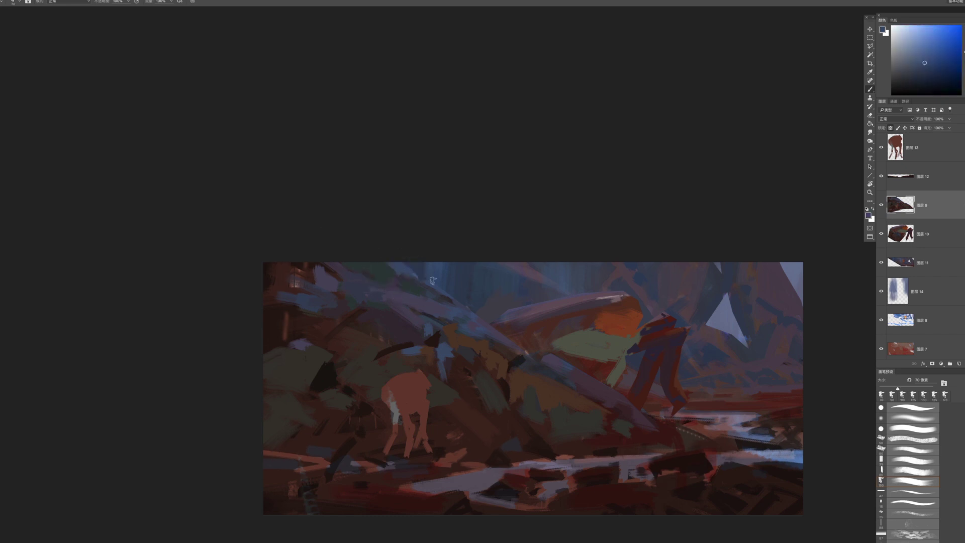
left_click_drag(498, 317, 369, 262)
Brighten the far stretch of water at the large creature's feet on layer 14 with pale blue sampled from the background triangle
left_click_drag(503, 283, 536, 302)
left_click(638, 276, "super")
left_click(910, 296)
left_click(626, 164, "alt")
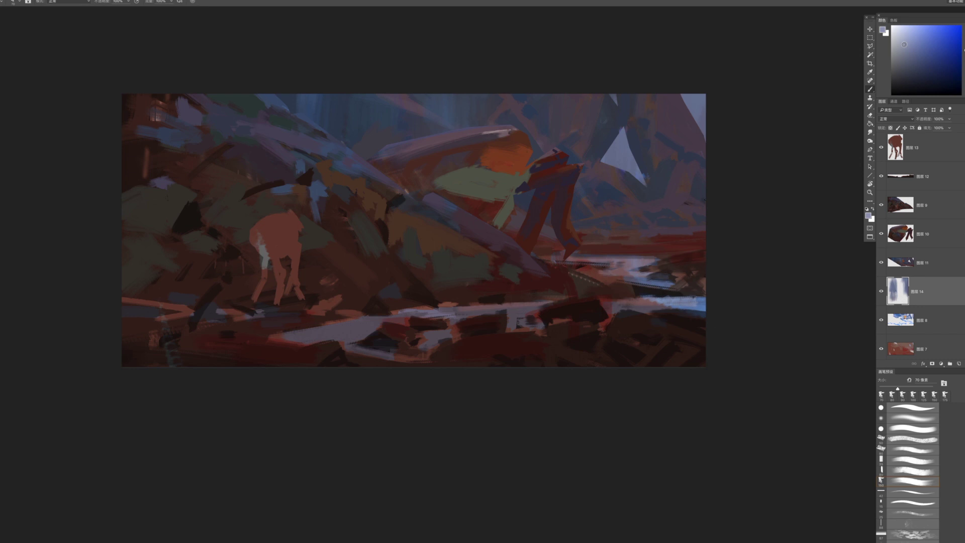
left_click_drag(534, 258, 704, 261)
key("super+z")
key("super+z")
mouse_move(639, 262)
left_mouse_down()
mouse_move(678, 260)
mouse_move(626, 271)
left_mouse_up()
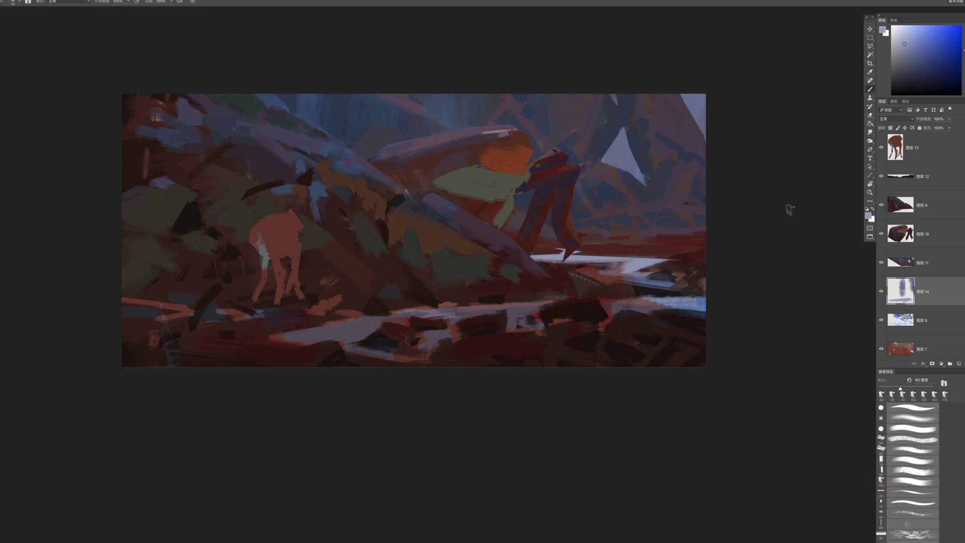
Repaint the near stream below the small creature in a sampled brighter blue, reworking the strokes that come out wrong
left_click_drag(469, 308, 537, 302)
key("super+z")
left_click(691, 298, "alt")
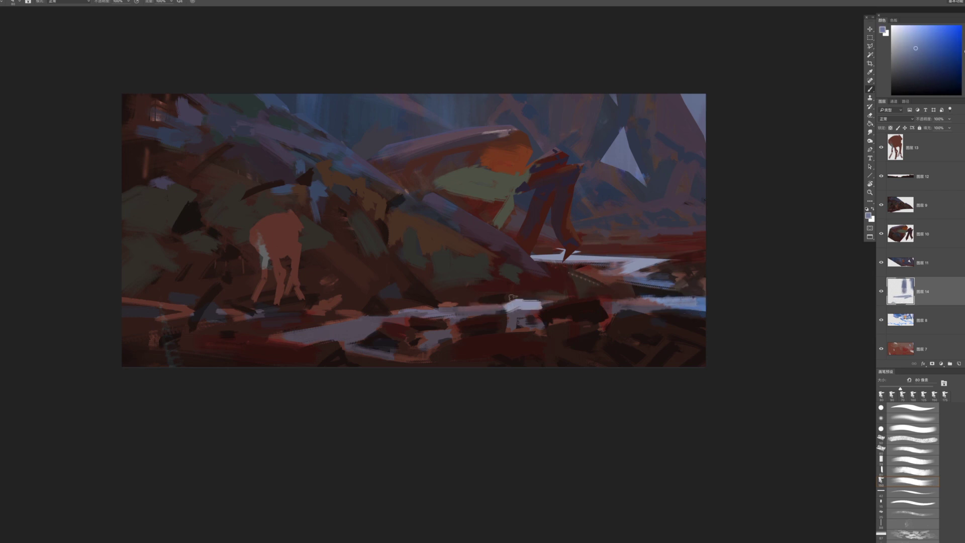
mouse_move(443, 305)
left_mouse_down()
mouse_move(503, 303)
mouse_move(258, 338)
left_mouse_up()
key("super+z")
key("bracketleft")
key("bracketright")
key("bracketright")
key("bracketright")
mouse_move(342, 316)
left_mouse_down()
mouse_move(362, 325)
mouse_move(304, 337)
left_mouse_up()
key("super+z")
left_click_drag(367, 333, 303, 339)
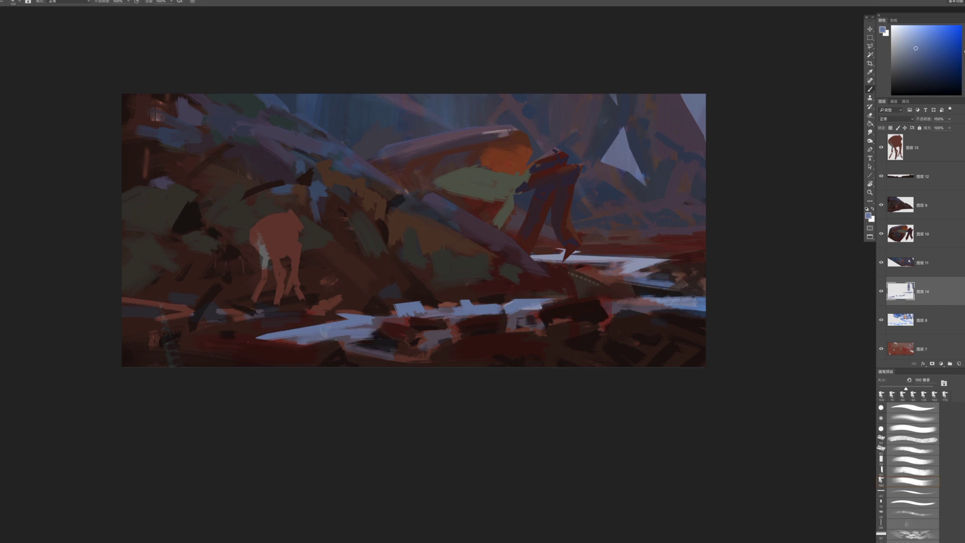
Fill the gaps between the foreground rocks with sampled water blue, using a larger brush
left_click(698, 301, "alt")
key("bracketright")
key("bracketright")
left_click(699, 302, "alt")
mouse_move(315, 338)
left_mouse_down()
mouse_move(304, 340)
mouse_move(321, 339)
left_mouse_up()
key("bracketleft")
mouse_move(425, 339)
left_mouse_down()
mouse_move(501, 330)
mouse_move(409, 337)
mouse_move(452, 335)
left_mouse_up()
key("super+z")
key("bracketright")
mouse_move(511, 332)
left_mouse_down()
mouse_move(546, 336)
mouse_move(545, 317)
mouse_move(570, 332)
mouse_move(650, 322)
mouse_move(608, 307)
mouse_move(728, 314)
mouse_move(660, 294)
mouse_move(709, 292)
left_mouse_up()
Brighten the near stream's far end at the canvas edge with sampled light blue strokes
left_click(699, 301, "alt")
key("bracketleft")
key("bracketleft")
mouse_move(625, 304)
left_mouse_down()
mouse_move(595, 303)
mouse_move(703, 297)
left_mouse_up()
left_click(520, 304, "alt")
key("bracketleft")
left_click_drag(611, 301, 717, 297)
mouse_move(677, 337)
left_mouse_down()
mouse_move(632, 361)
mouse_move(707, 348)
mouse_move(656, 351)
mouse_move(665, 352)
mouse_move(577, 379)
left_mouse_up()
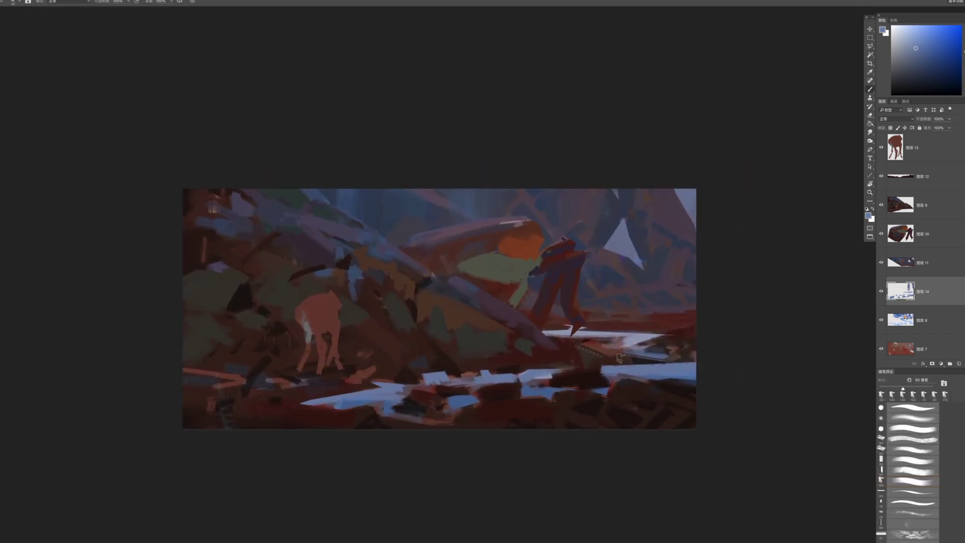
Add small sampled blue touches to the water around the slope's tip and the midstream rocks
left_click_drag(429, 336, 413, 351)
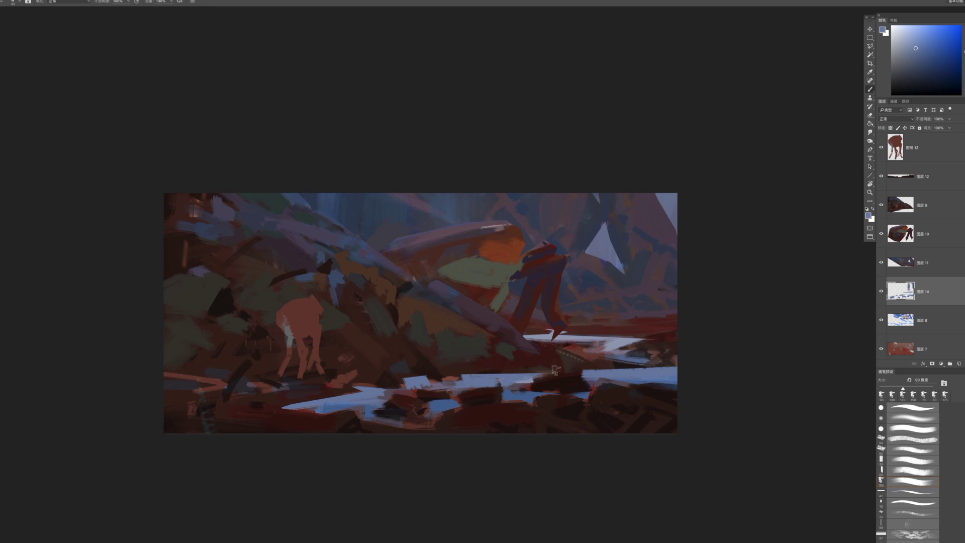
key("bracketleft")
key("bracketleft")
key("bracketright")
left_click(623, 338, "alt")
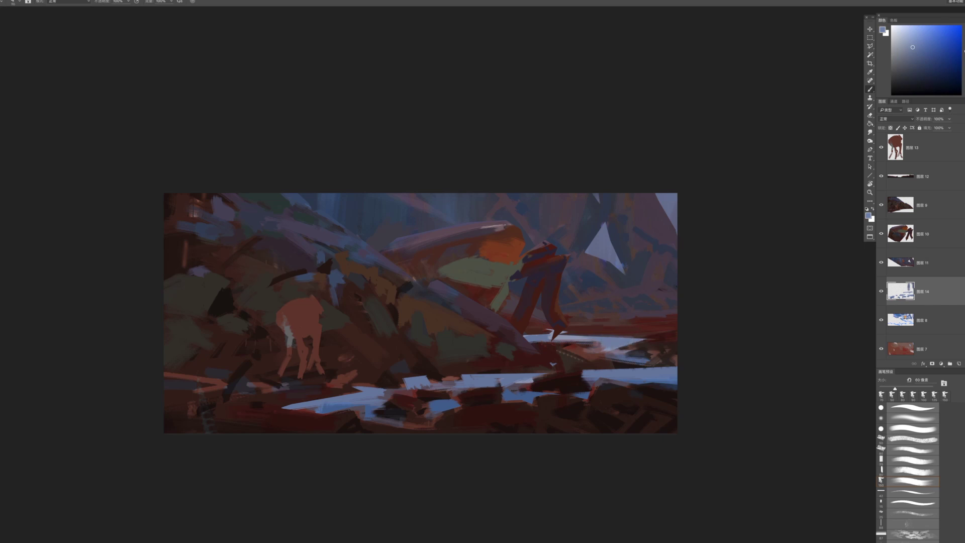
mouse_move(614, 366)
left_mouse_down()
mouse_move(584, 368)
mouse_move(586, 376)
left_mouse_up()
left_click_drag(487, 382, 496, 387)
Paint a sampled pale purple highlight along the top edge of the large creature's back on layer 10
key("bracketright")
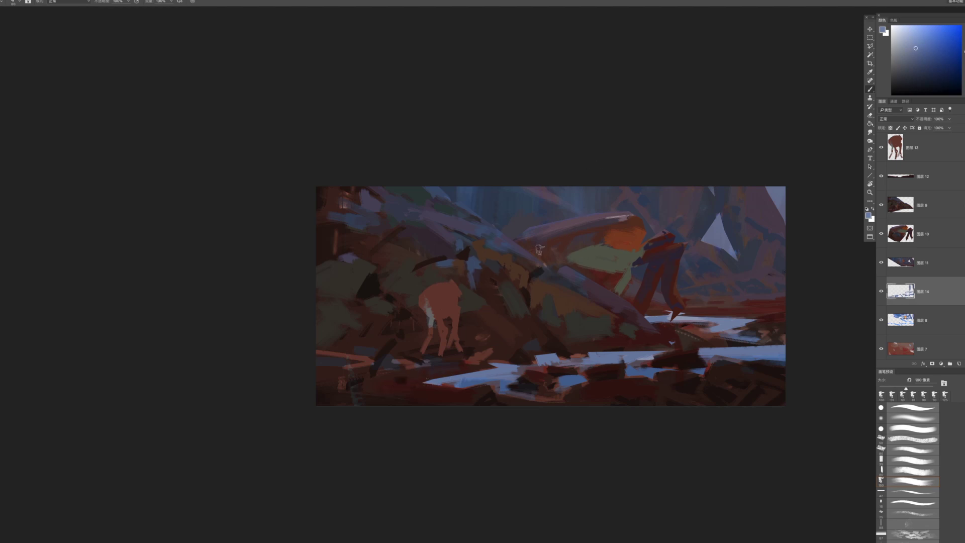
left_click_drag(669, 296, 621, 288)
left_click_drag(569, 223, 580, 230)
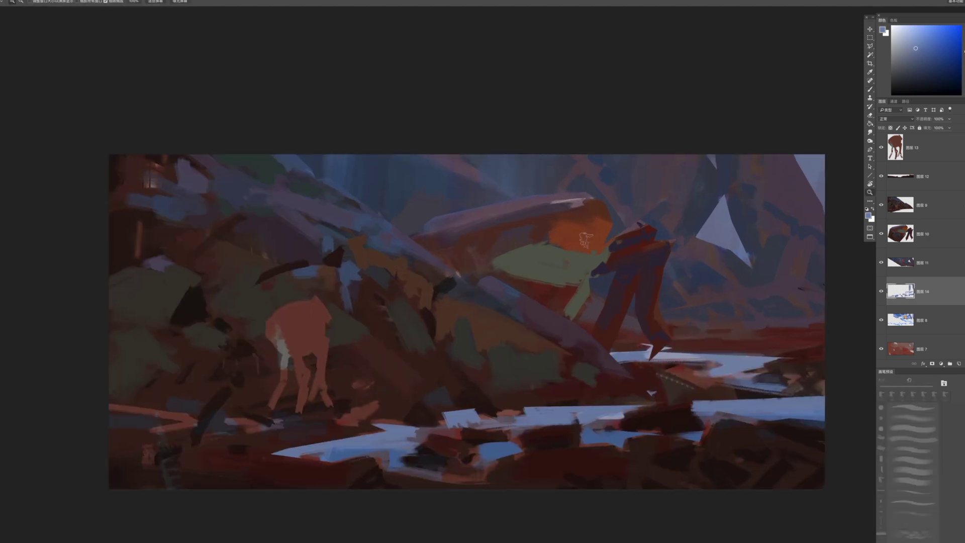
left_click(580, 234, "ctrl")
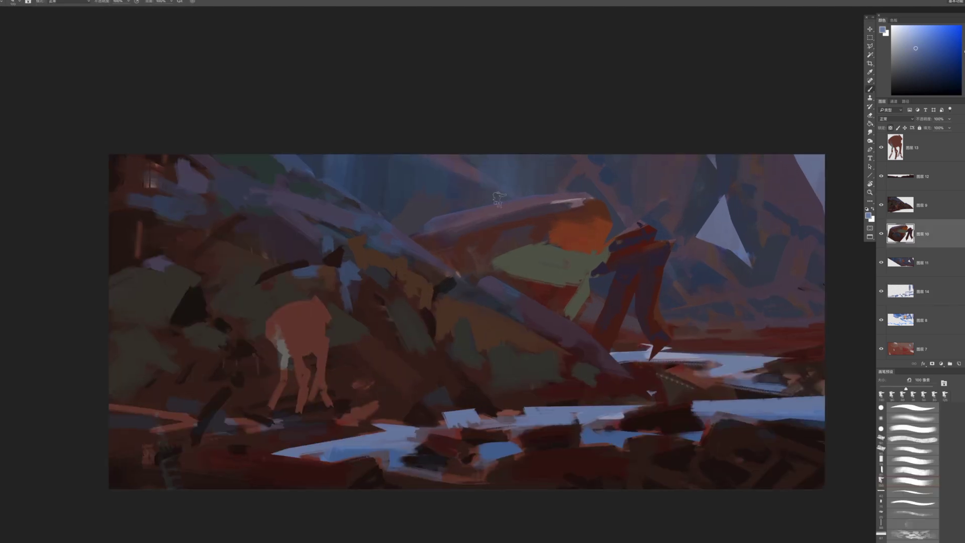
left_click(534, 196, "alt")
key("bracketleft")
key("bracketleft")
key("bracketleft")
left_click_drag(464, 210, 616, 191)
key("ctrl+z")
key("bracketright")
key("bracketright")
key("bracketright")
left_click_drag(537, 197, 590, 193)
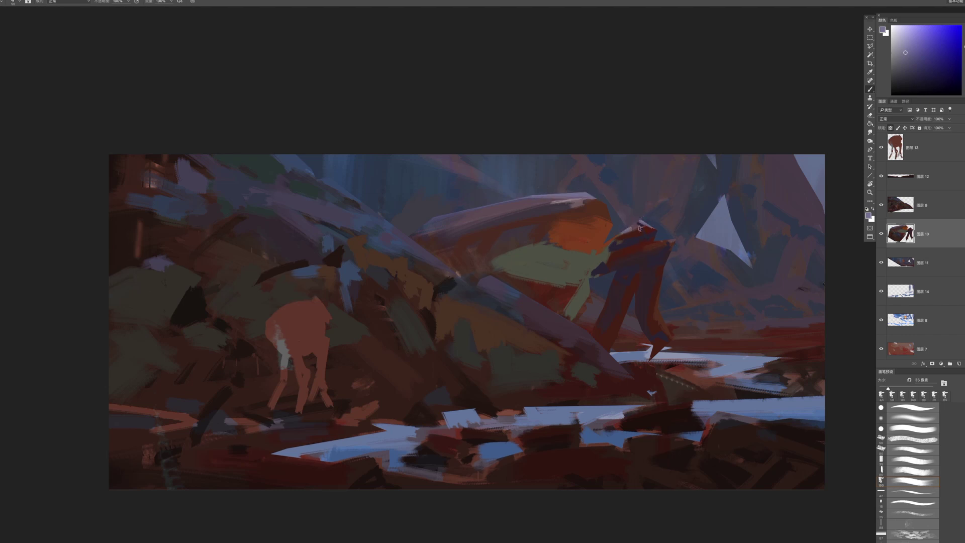
Add pale purple highlights to the upper edges of the large creature's leg joints
left_click_drag(616, 255, 649, 241)
key("ctrl+z")
key("bracketleft")
Rework the large creature's legs and foot with sampled reddish brown and dark purplish red
left_click(657, 316, "alt")
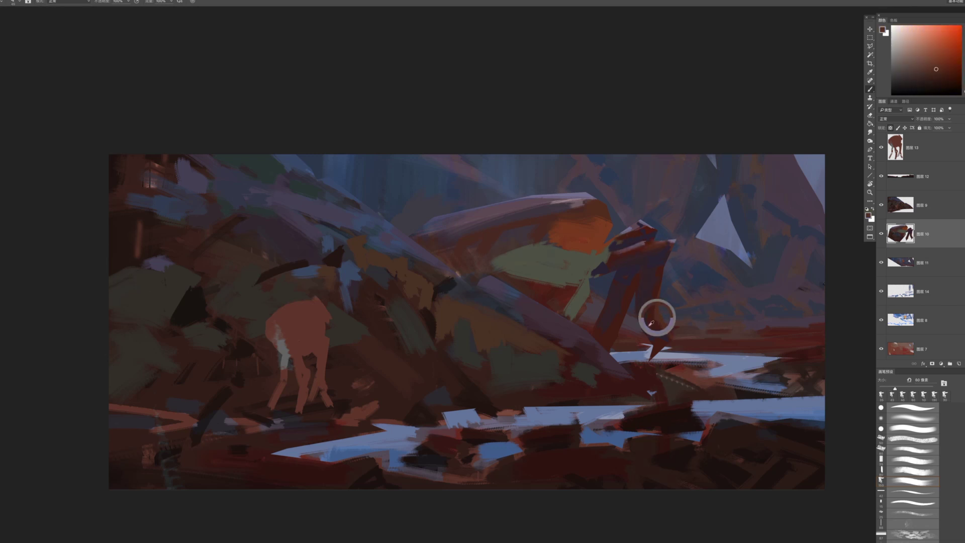
key("bracketright")
key("bracketright")
key("bracketright")
key("bracketright")
key("bracketright")
left_click(642, 305, "alt")
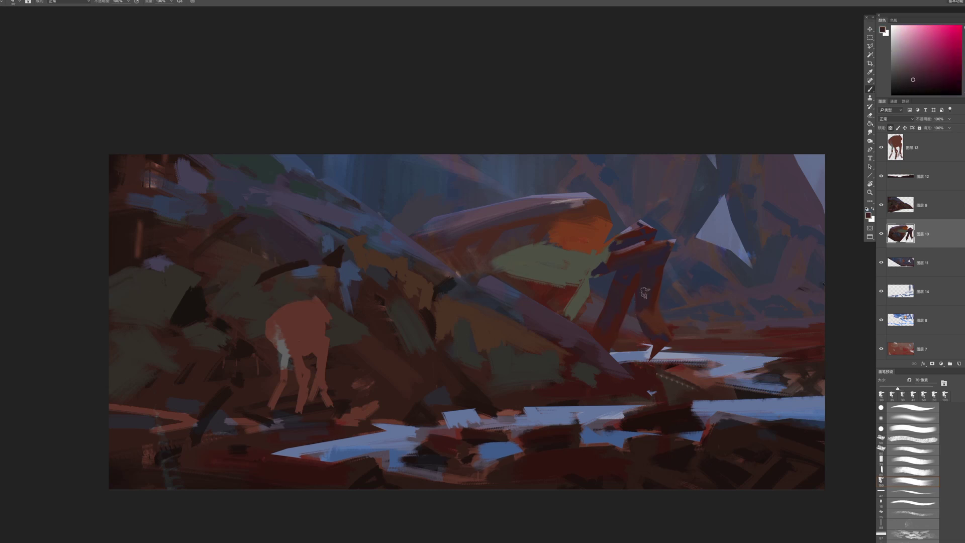
key("bracketleft")
key("bracketleft")
key("bracketleft")
left_click_drag(673, 377, 672, 329)
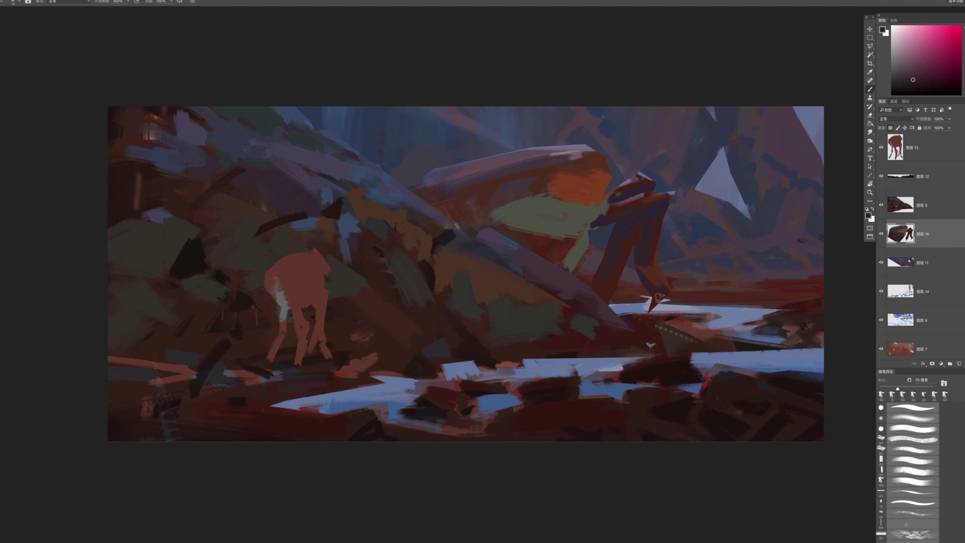
Cover the lit window and the slope's upper corner with broad dark purple strokes on the slope's layer
key("alt+bracketright")
left_click_drag(280, 189, 304, 200)
key("bracketright")
key("bracketright")
key("bracketright")
key("bracketright")
key("bracketright")
key("bracketright")
key("bracketright")
key("bracketright")
key("bracketright")
mouse_move(206, 151)
left_mouse_down()
mouse_move(155, 158)
mouse_move(250, 123)
mouse_move(160, 127)
mouse_move(260, 153)
mouse_move(258, 171)
mouse_move(142, 173)
mouse_move(226, 179)
left_mouse_up()
key("bracketleft")
key("bracketleft")
key("bracketleft")
key("bracketleft")
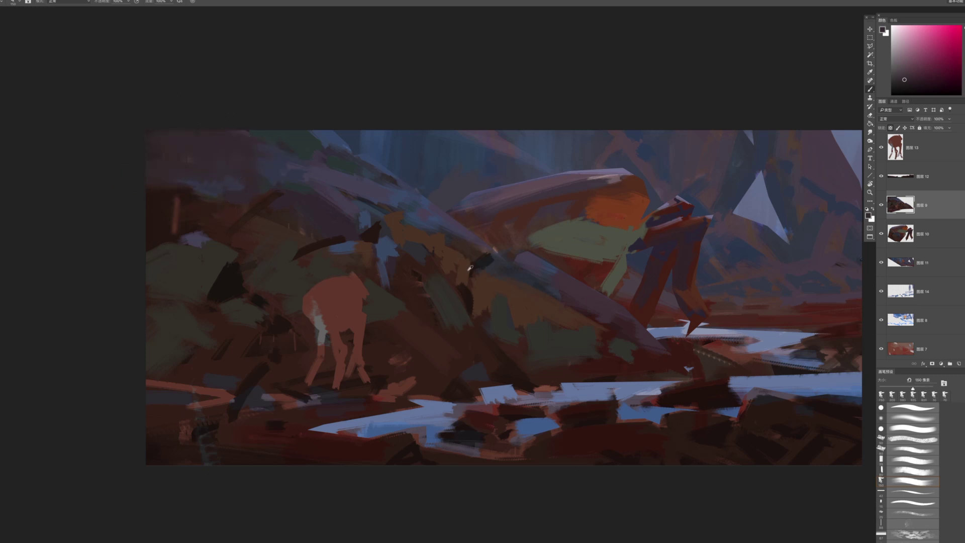
left_click_drag(594, 392, 538, 381)
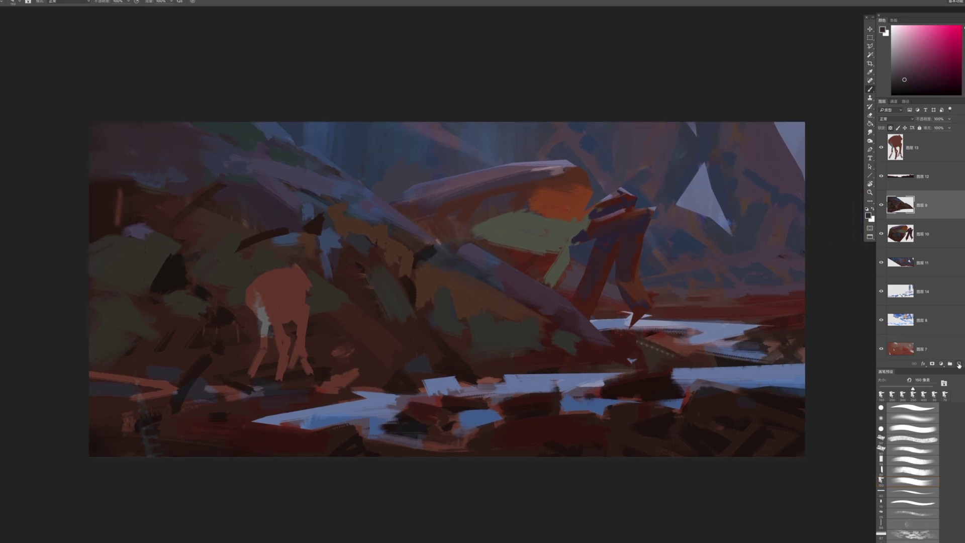
Add a layer above the slope's layer, and paint sampled red patches on two foreground rocks on layer 12
left_click(959, 363)
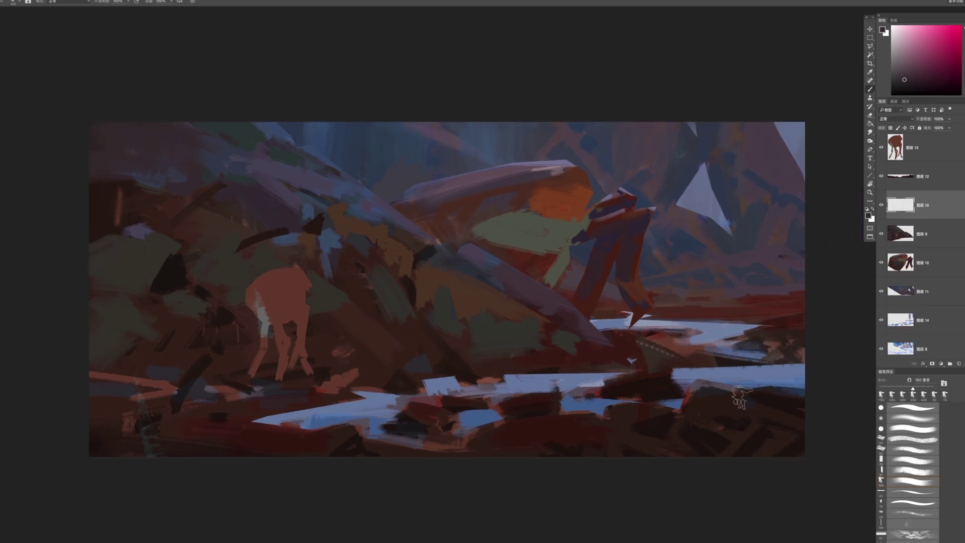
key("alt+bracketright")
key("bracketleft")
key("bracketleft")
left_click(688, 397, "alt")
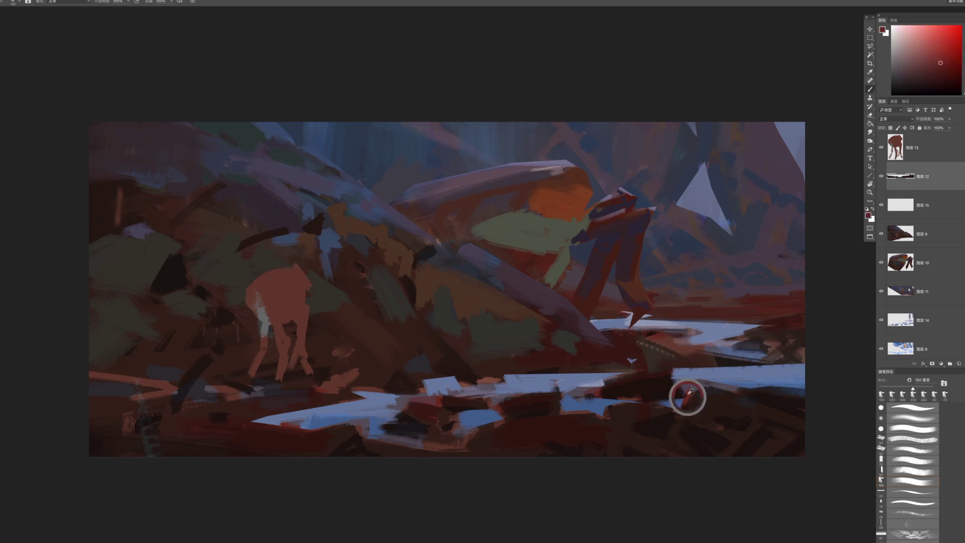
key("bracketleft")
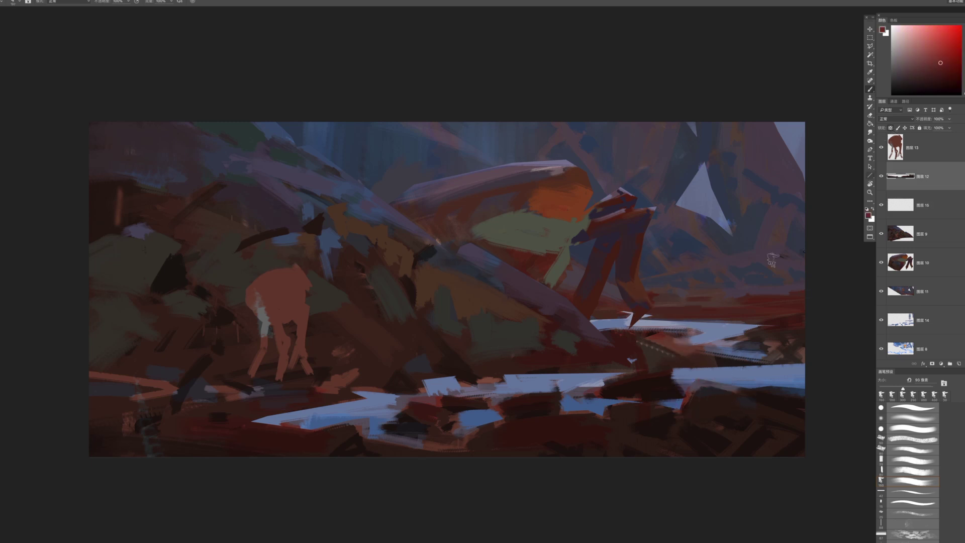
mouse_move(696, 383)
left_mouse_down()
mouse_move(763, 398)
mouse_move(716, 389)
left_mouse_up()
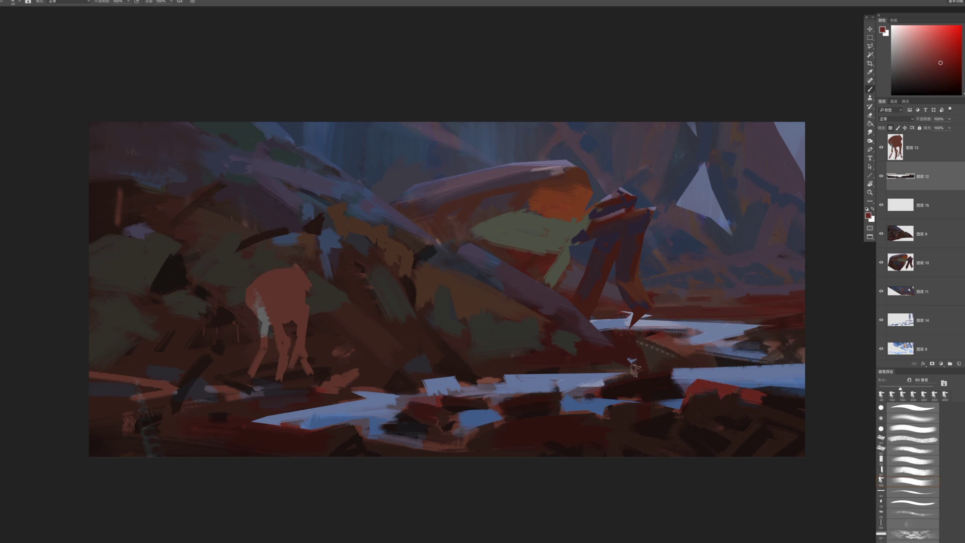
mouse_move(611, 408)
left_mouse_down()
mouse_move(659, 403)
mouse_move(621, 422)
left_mouse_up()
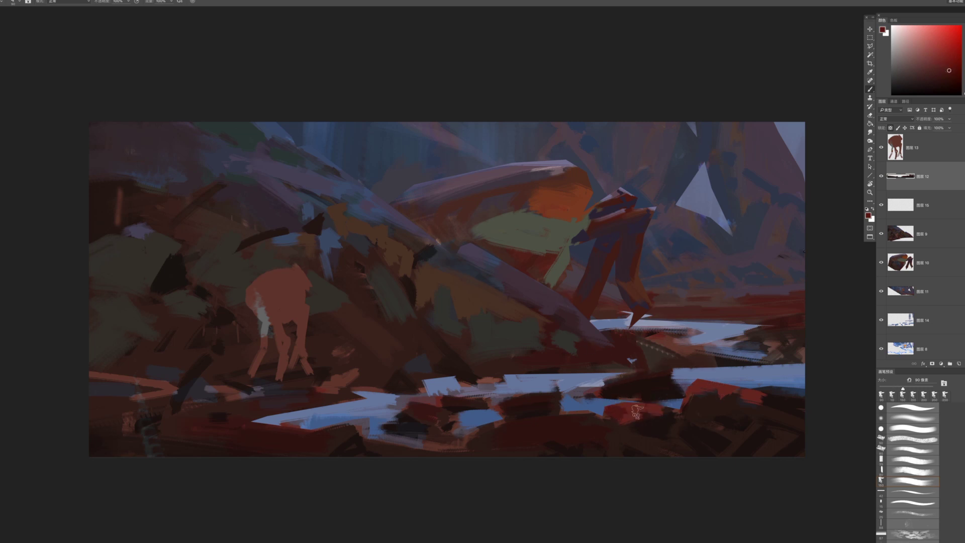
Paint deep red patches across the rocks in the middle and near corner of the foreground, below the stream
left_click_drag(527, 411, 487, 426)
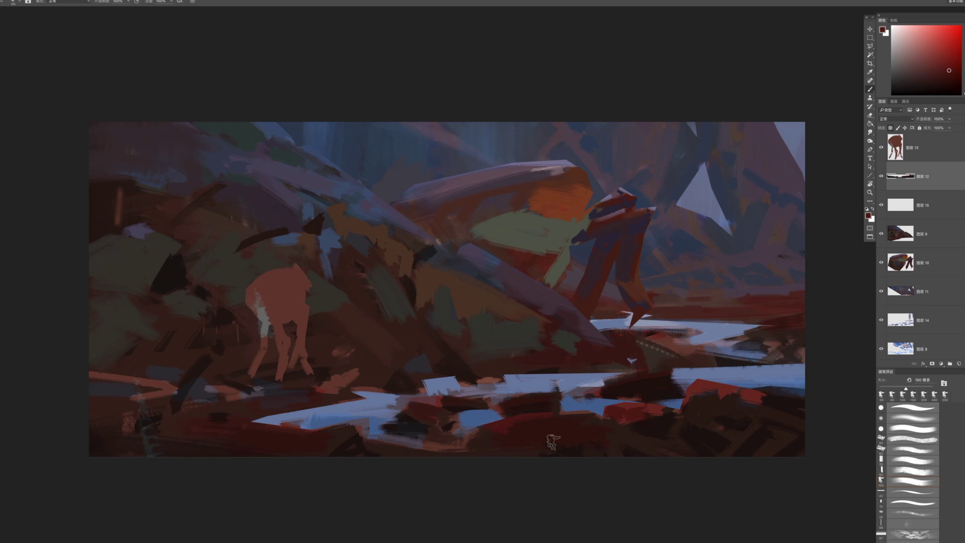
left_click_drag(529, 437, 596, 413)
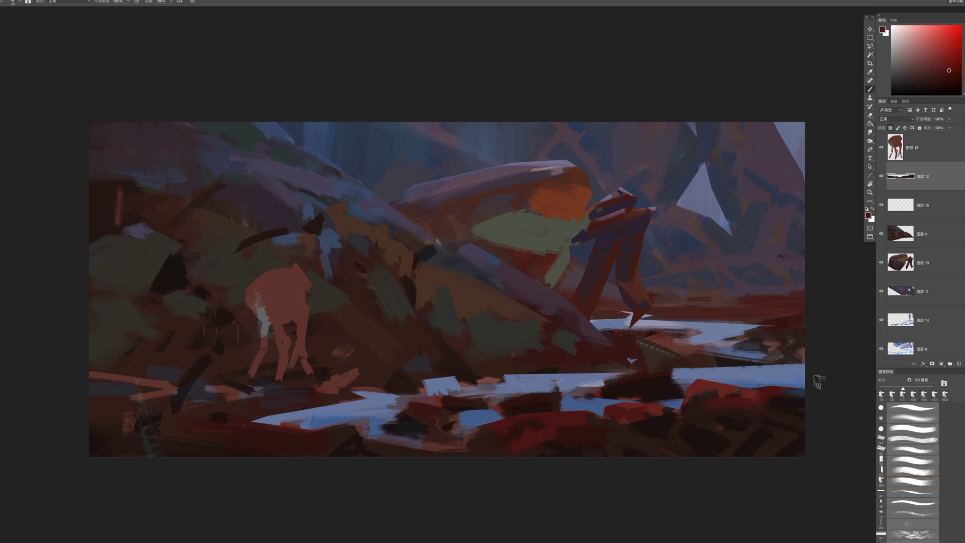
left_click_drag(309, 435, 361, 425)
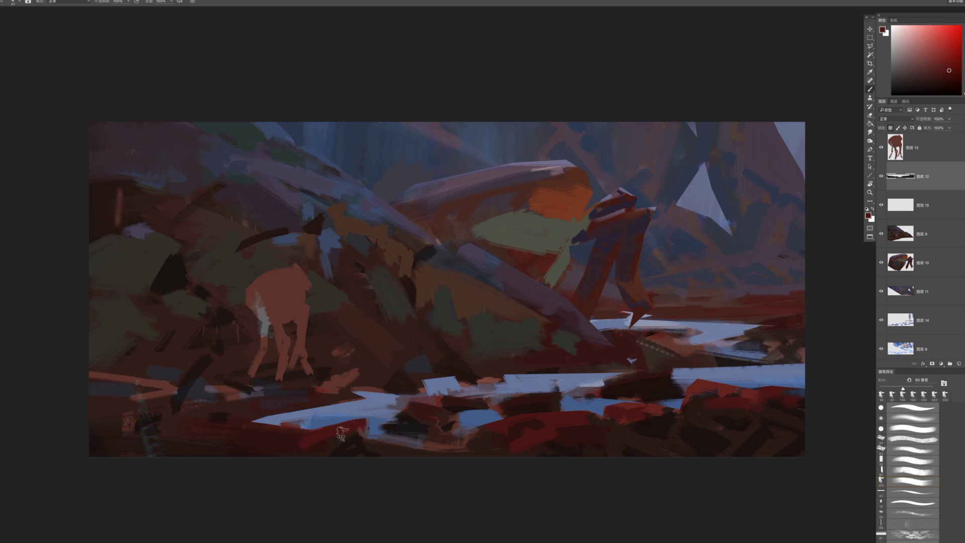
key("bracketright")
key("bracketright")
mouse_move(305, 435)
left_mouse_down()
mouse_move(280, 436)
mouse_move(340, 402)
mouse_move(290, 396)
mouse_move(334, 400)
mouse_move(312, 397)
mouse_move(344, 430)
mouse_move(311, 448)
mouse_move(387, 437)
mouse_move(427, 452)
mouse_move(428, 438)
mouse_move(492, 441)
left_mouse_up()
key("bracketleft")
key("bracketleft")
key("bracketleft")
key("bracketleft")
key("bracketright")
key("bracketright")
key("bracketleft")
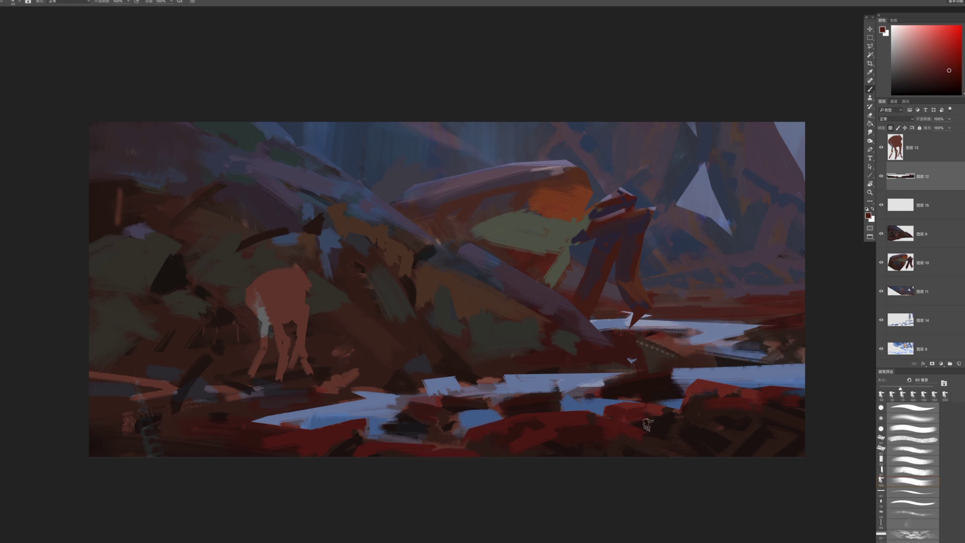
Cover the dark foreground rocks beneath the stream's far end with broad deep red strokes using an enlarged brush
scroll(583, 334, "down", 5)
scroll(583, 334, "right", 5)
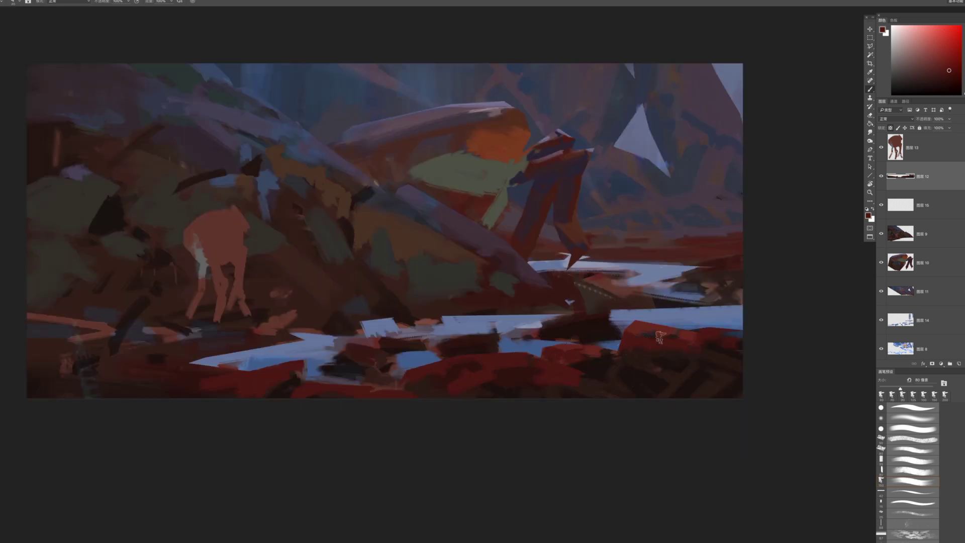
key("bracketright")
key("bracketright")
key("bracketright")
key("bracketright")
mouse_move(664, 355)
left_mouse_down()
mouse_move(694, 379)
mouse_move(664, 369)
mouse_move(694, 380)
mouse_move(646, 369)
mouse_move(674, 387)
left_mouse_up()
key("bracketleft")
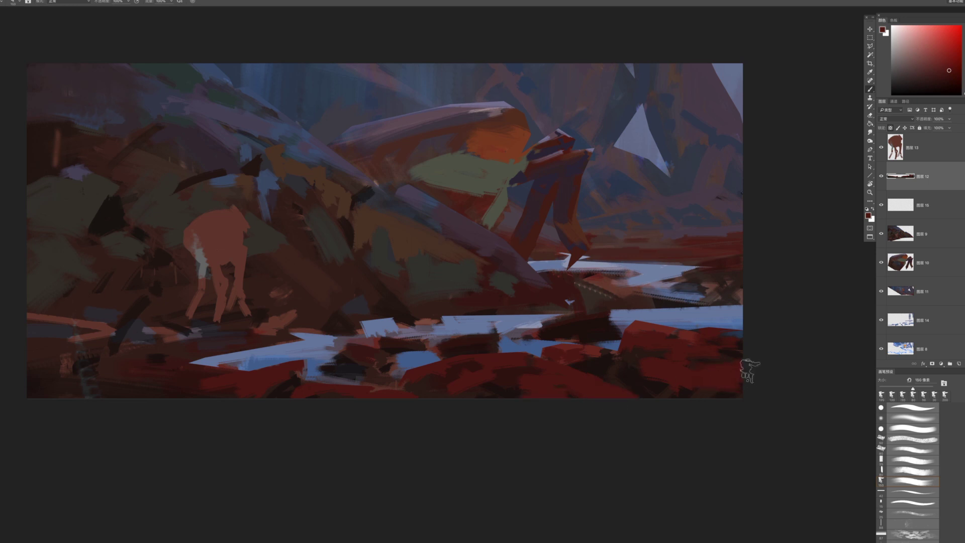
key("z")
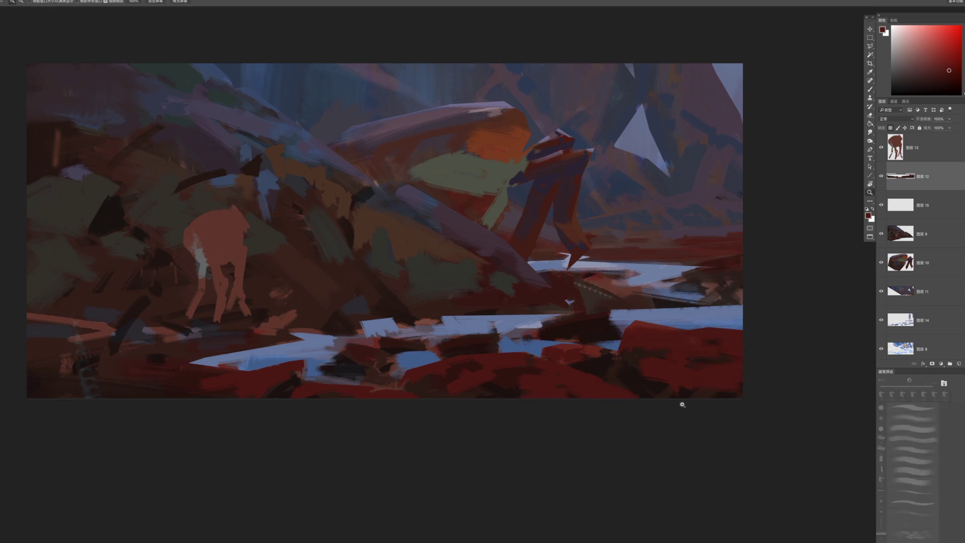
left_click(689, 403, "alt")
left_click(645, 371)
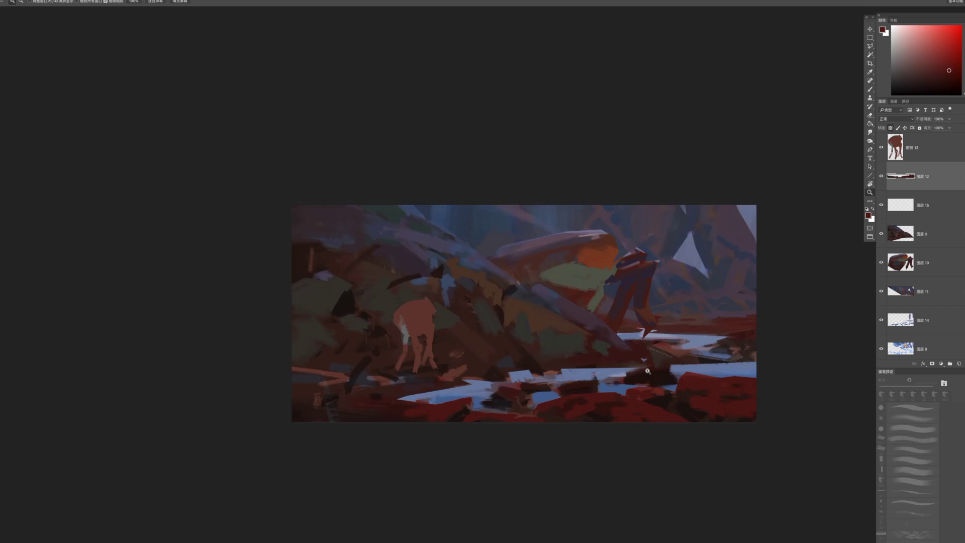
key("z")
left_click_drag(586, 369, 568, 422)
left_click(601, 373)
Paint deep red strokes along the near bank beneath the small creature on the slope's layer, with a reduced brush
key("bracketleft")
key("bracketleft")
key("bracketleft")
key("bracketleft")
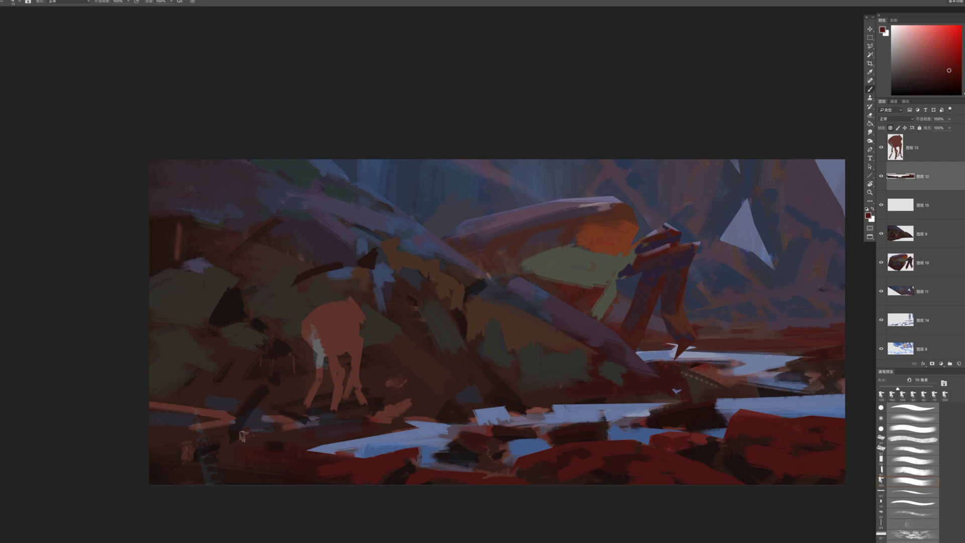
key("bracketright")
key("bracketright")
left_click(288, 438, "super")
left_click(288, 442, "alt")
left_click_drag(188, 428, 211, 429)
key("super+z")
left_click_drag(153, 433, 206, 434)
key("bracketleft")
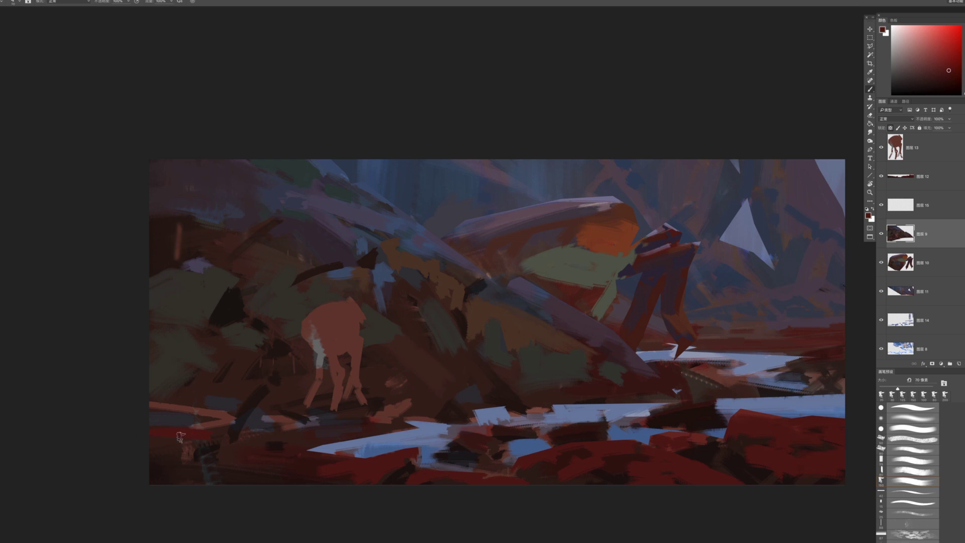
mouse_move(234, 430)
left_mouse_down()
mouse_move(186, 429)
mouse_move(332, 421)
left_mouse_up()
key("bracketleft")
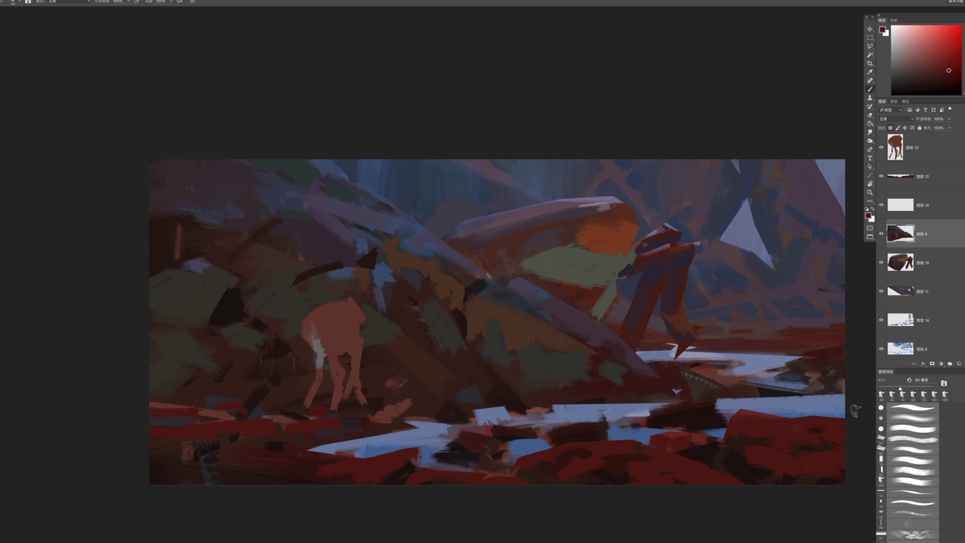
Add a layer above the slope's layer, and paint deep red rocks along the bank and in the middle of the stream
left_click(958, 364)
mouse_move(334, 406)
left_mouse_down()
mouse_move(427, 397)
mouse_move(415, 392)
mouse_move(430, 377)
mouse_move(460, 381)
mouse_move(433, 405)
mouse_move(453, 419)
mouse_move(466, 399)
mouse_move(422, 402)
mouse_move(483, 376)
mouse_move(435, 395)
mouse_move(444, 393)
mouse_move(379, 297)
mouse_move(445, 392)
mouse_move(522, 386)
mouse_move(503, 394)
mouse_move(530, 382)
mouse_move(557, 394)
left_mouse_up()
key("bracketleft")
left_click_drag(688, 396, 676, 400)
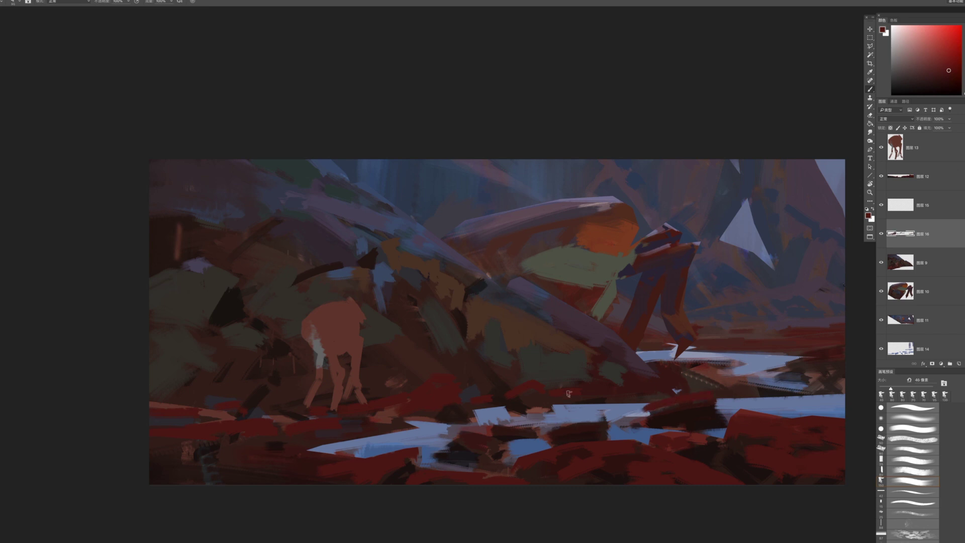
left_click_drag(621, 418, 639, 417)
left_click_drag(551, 423, 606, 418)
mouse_move(494, 426)
left_mouse_down()
mouse_move(534, 429)
mouse_move(455, 436)
mouse_move(473, 443)
left_mouse_up()
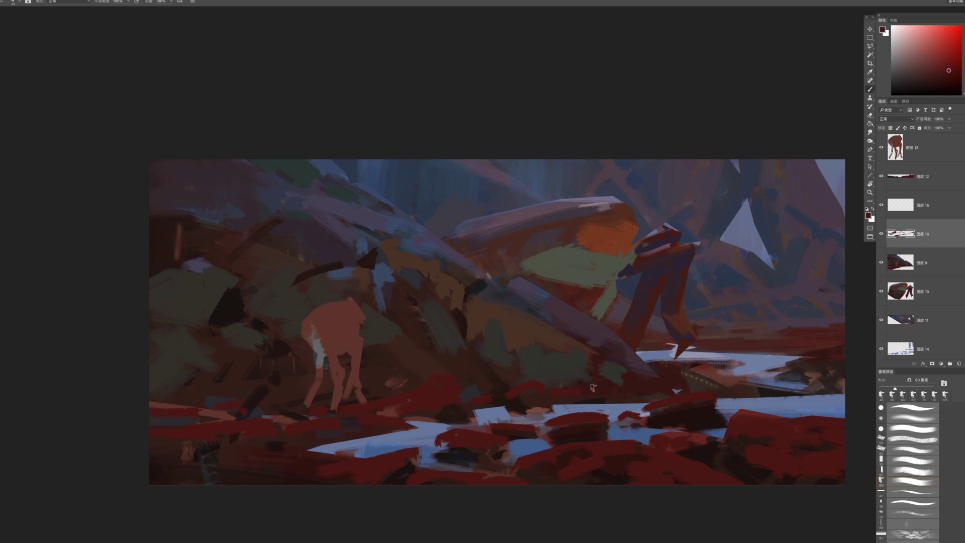
Paint deep red rocks along the foot of the slope and on the far bank behind the stream
key("bracketleft")
key("bracketleft")
left_click_drag(632, 381, 592, 377)
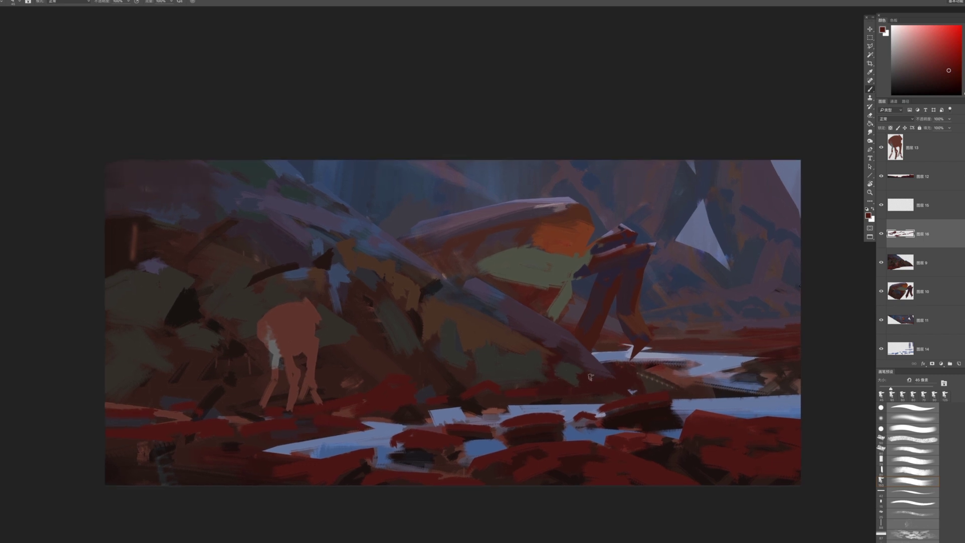
mouse_move(507, 376)
left_mouse_down()
mouse_move(572, 392)
mouse_move(503, 389)
left_mouse_up()
mouse_move(638, 376)
left_mouse_down()
mouse_move(659, 368)
mouse_move(727, 387)
mouse_move(764, 375)
mouse_move(753, 352)
mouse_move(800, 355)
left_mouse_up()
key("bracketright")
mouse_move(757, 350)
left_mouse_down()
mouse_move(786, 350)
mouse_move(777, 386)
left_mouse_up()
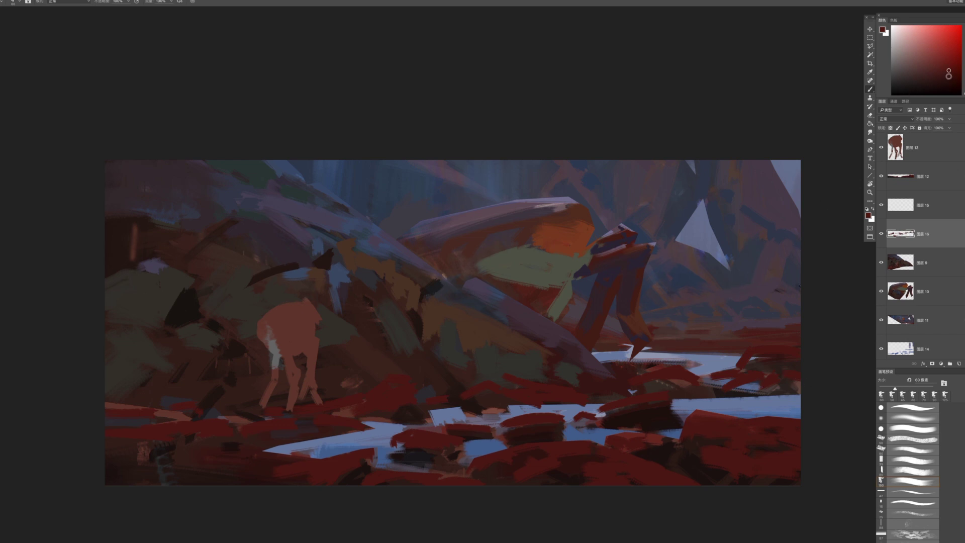
left_click_drag(747, 368, 764, 358)
Shade the far-bank and mid-stream rocks with darker sampled reds, and touch up the foot of the slope
left_click(791, 361, "alt")
mouse_move(720, 381)
left_mouse_down()
mouse_move(710, 384)
mouse_move(749, 386)
left_mouse_up()
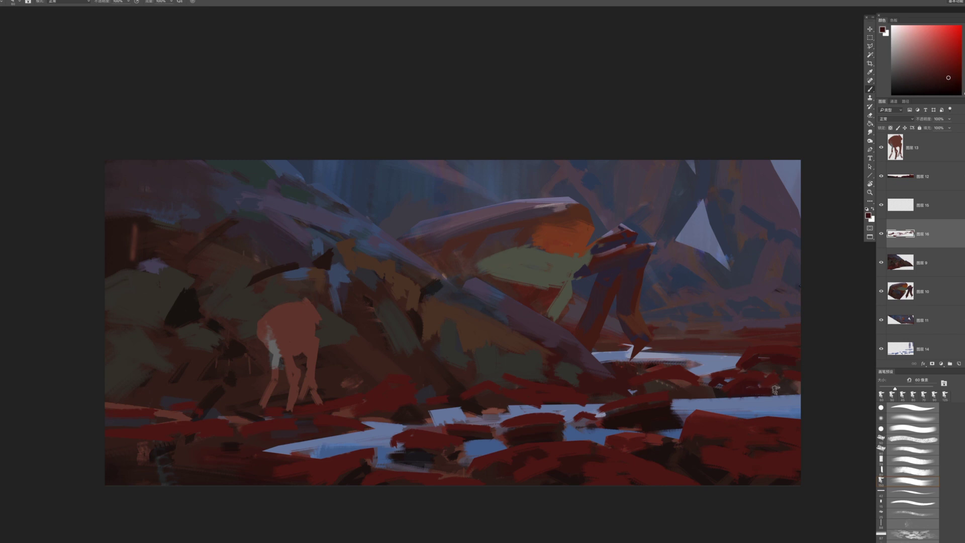
mouse_move(665, 385)
left_mouse_down()
mouse_move(647, 390)
mouse_move(674, 384)
mouse_move(676, 416)
mouse_move(672, 404)
left_mouse_up()
left_click_drag(612, 411, 575, 420)
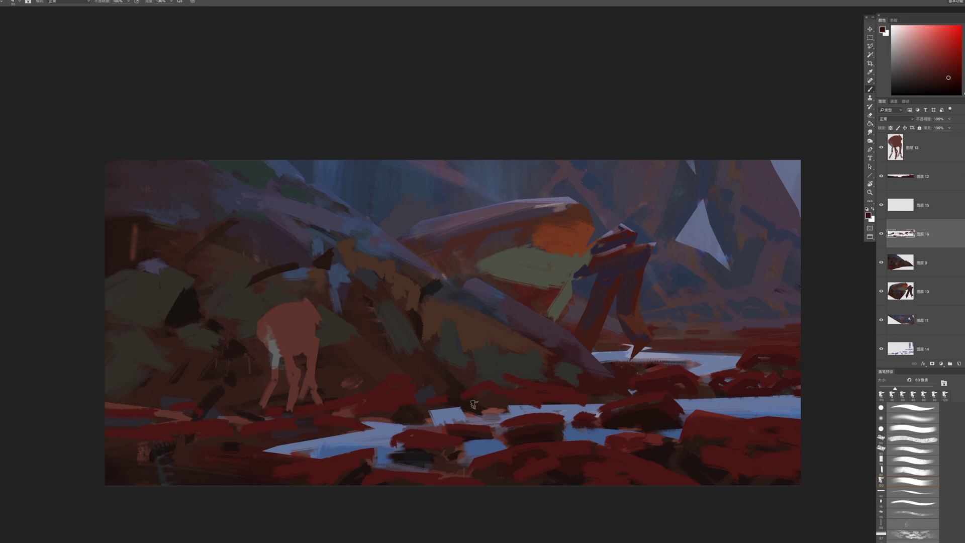
mouse_move(468, 400)
left_mouse_down()
mouse_move(491, 393)
mouse_move(508, 403)
left_mouse_up()
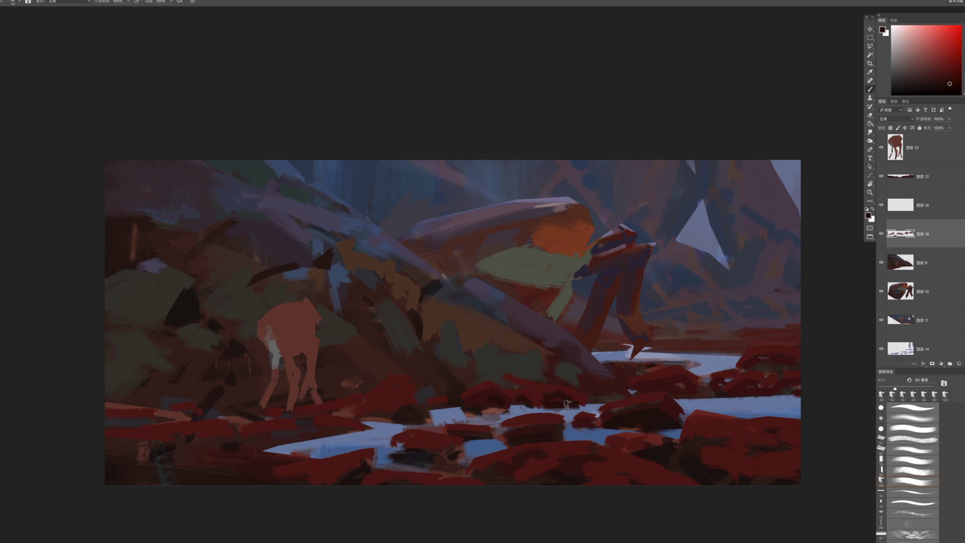
left_click(566, 375, "alt")
left_click_drag(565, 376, 612, 375)
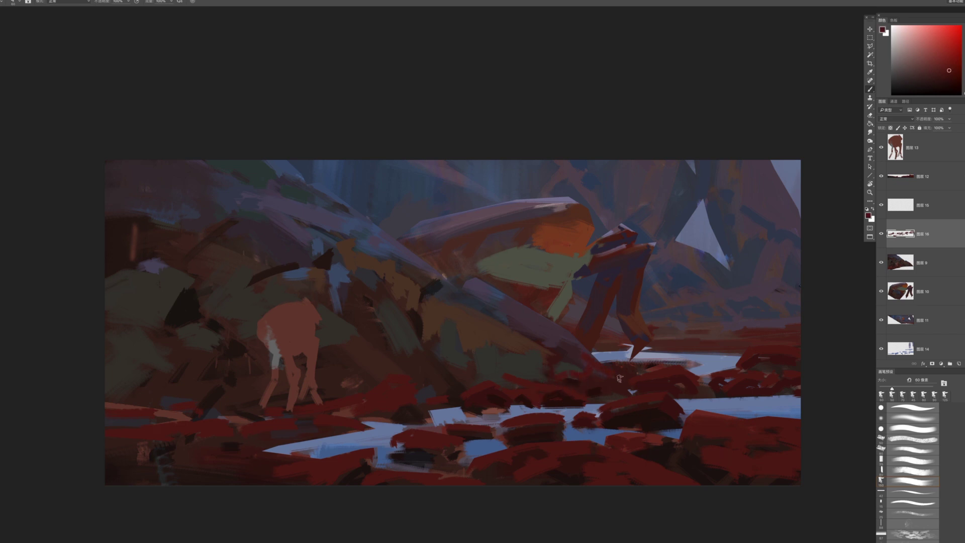
Switch to the foreground rocks' layer, and shade the middle foreground rock's underside with a sampled near-black brown
left_click_drag(635, 431, 563, 269)
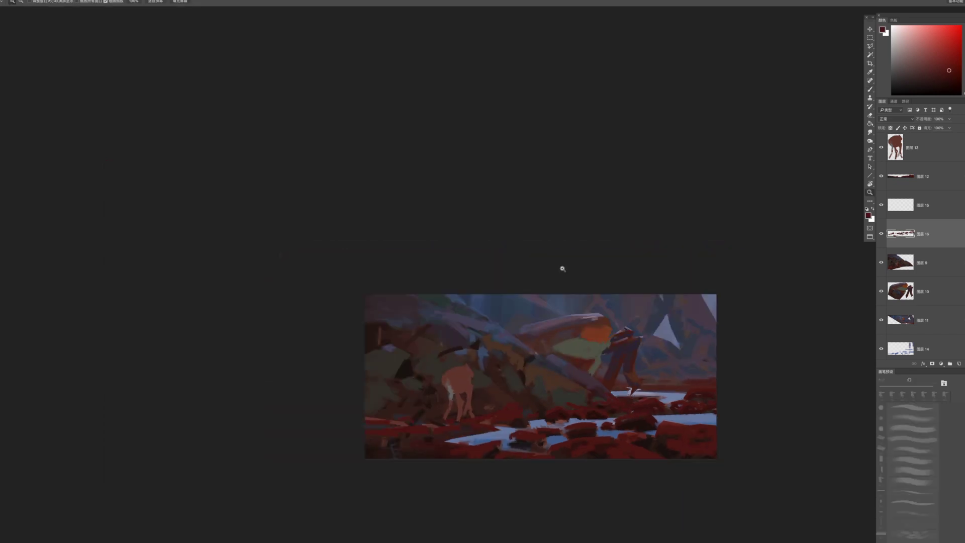
left_click_drag(646, 378, 638, 373)
left_click_drag(628, 416, 699, 415)
mouse_move(618, 433)
left_mouse_down()
mouse_move(584, 375)
mouse_move(599, 369)
left_mouse_up()
left_click(663, 347, "alt")
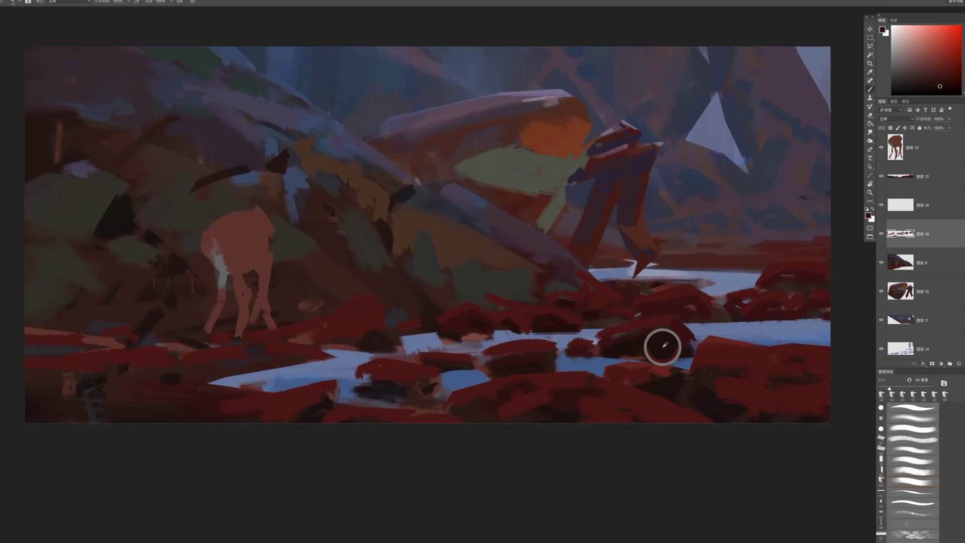
left_click(509, 411, "ctrl")
key("]")
left_click_drag(530, 421, 548, 447)
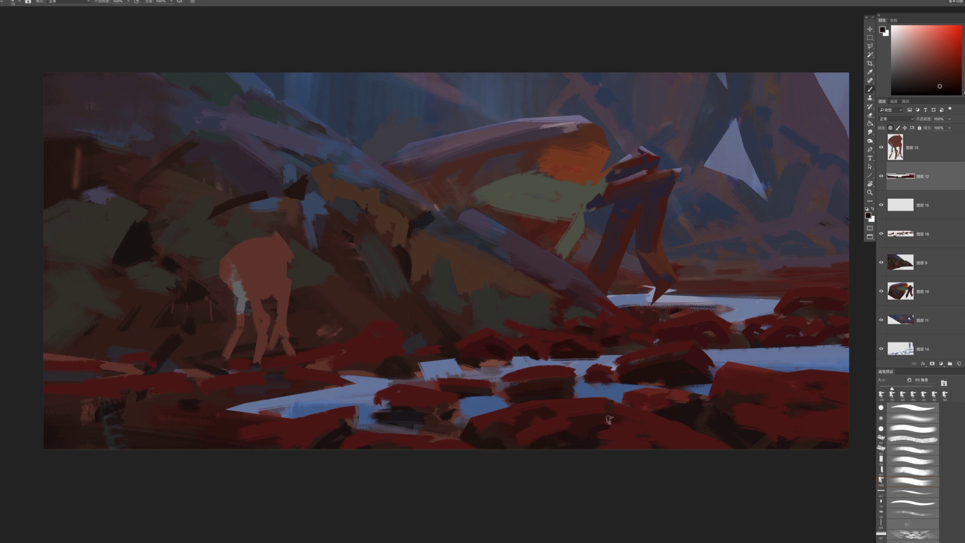
key("bracketright")
key("bracketright")
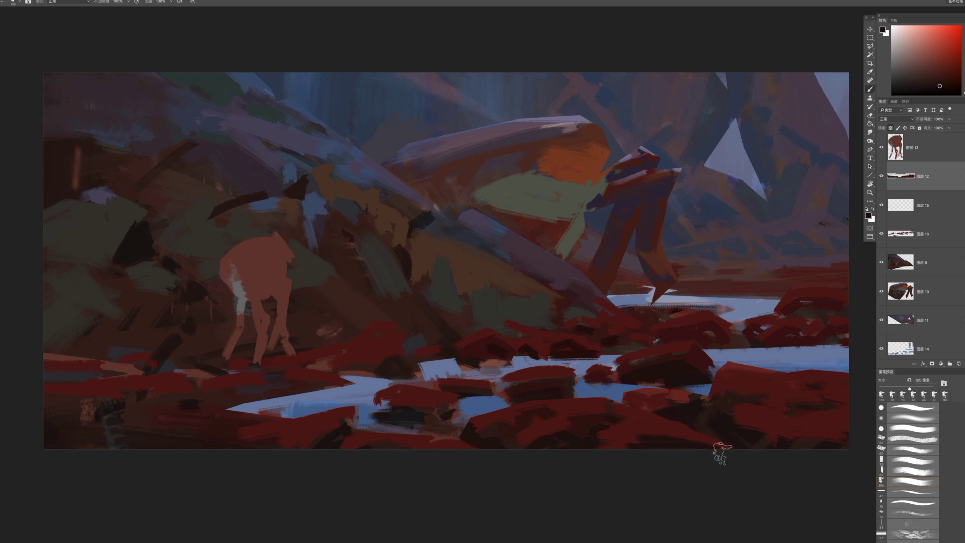
Darken the base and outer edge of the large near-corner boulder with near-black strokes in varied brush sizes
key("bracketleft")
key("bracketleft")
key("bracketright")
key("bracketright")
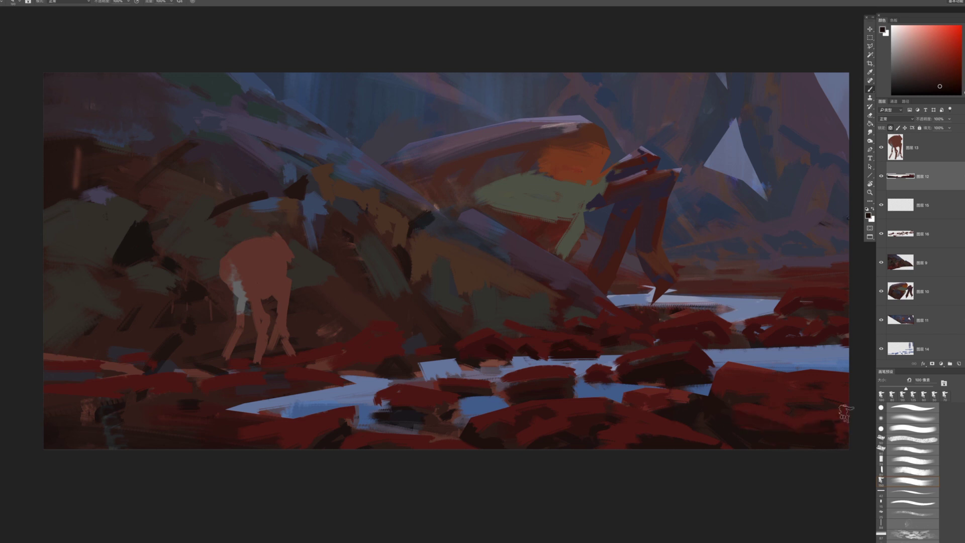
key("bracketleft")
key("bracketleft")
key("bracketleft")
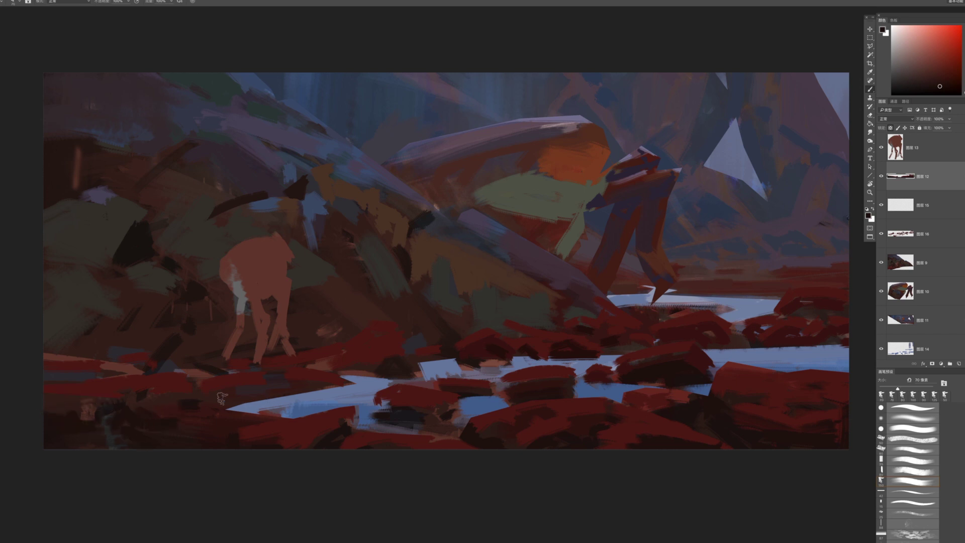
Add a layer above the foreground rocks' layer, and try a sampled red dab on the corner boulder's top with a round brush
key("z")
left_click_drag(700, 395, 683, 387)
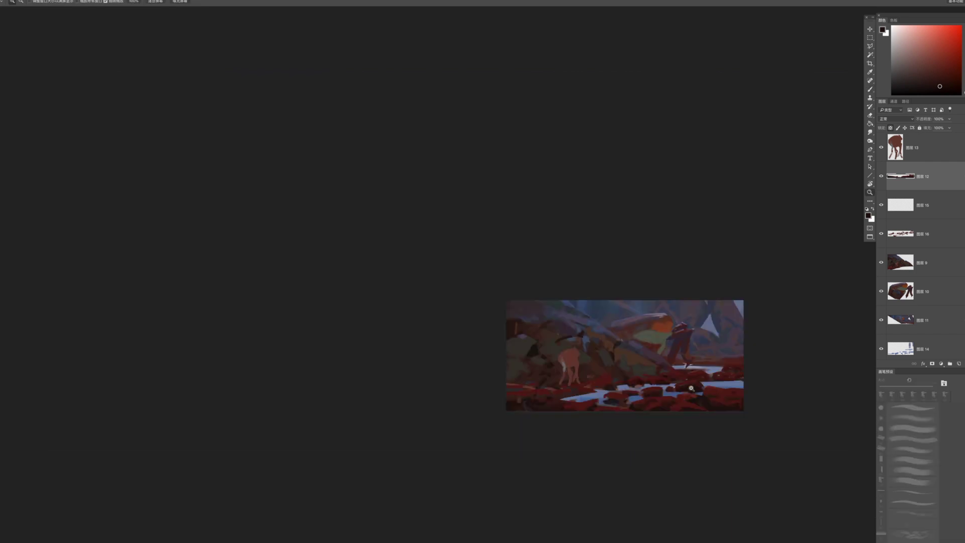
left_click_drag(667, 353, 729, 405)
left_click_drag(683, 408, 653, 338)
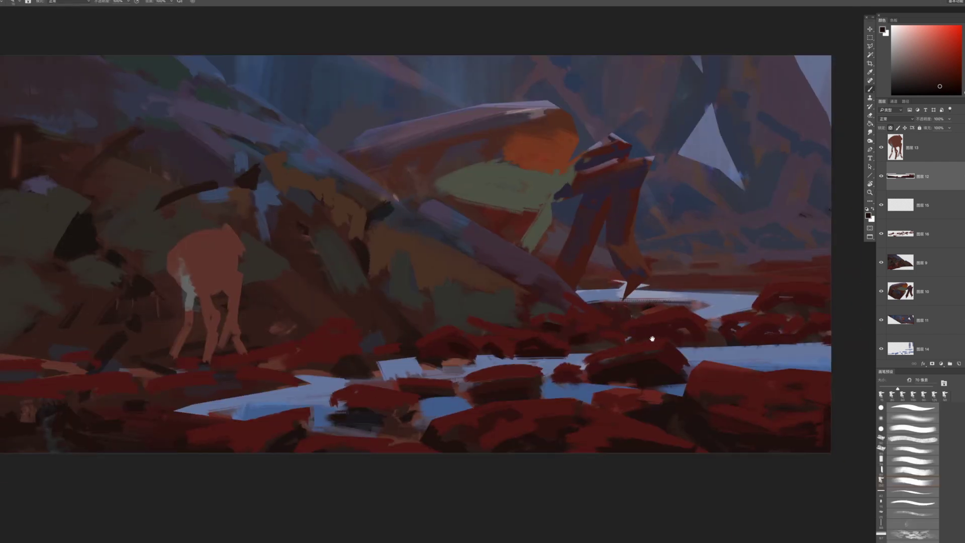
scroll(734, 372, "up", 3)
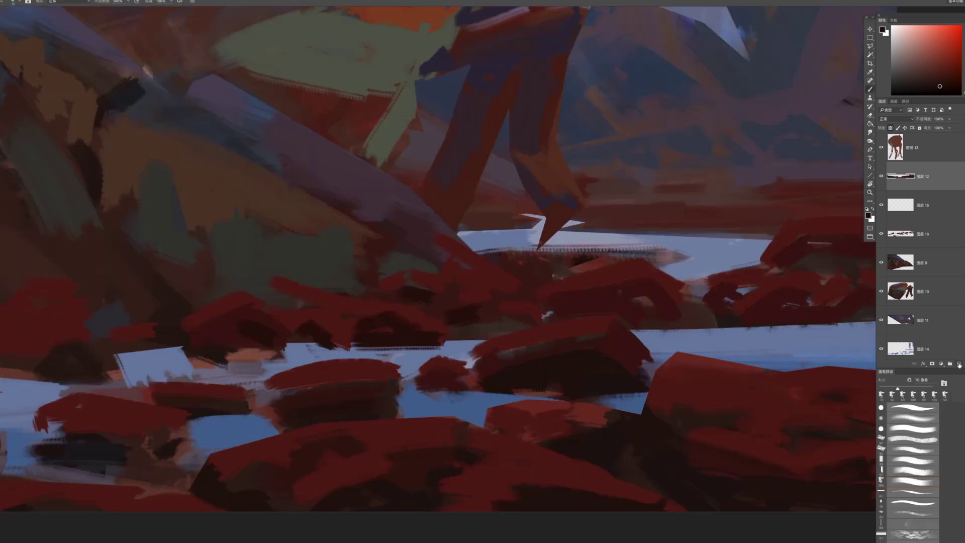
left_click(959, 366)
left_click(913, 409)
left_click(754, 370, "alt")
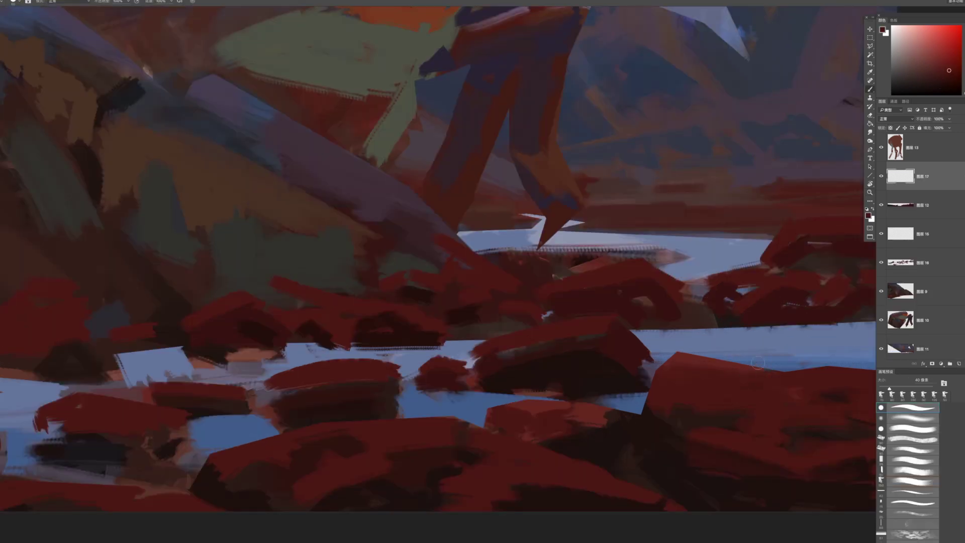
left_click_drag(754, 364, 761, 365)
key("ctrl+z")
Block in a tiny shape with a red top and dark marks below it on the corner boulder, using sampled colours
key("[")
key("[")
key("[")
left_click(723, 421, "alt")
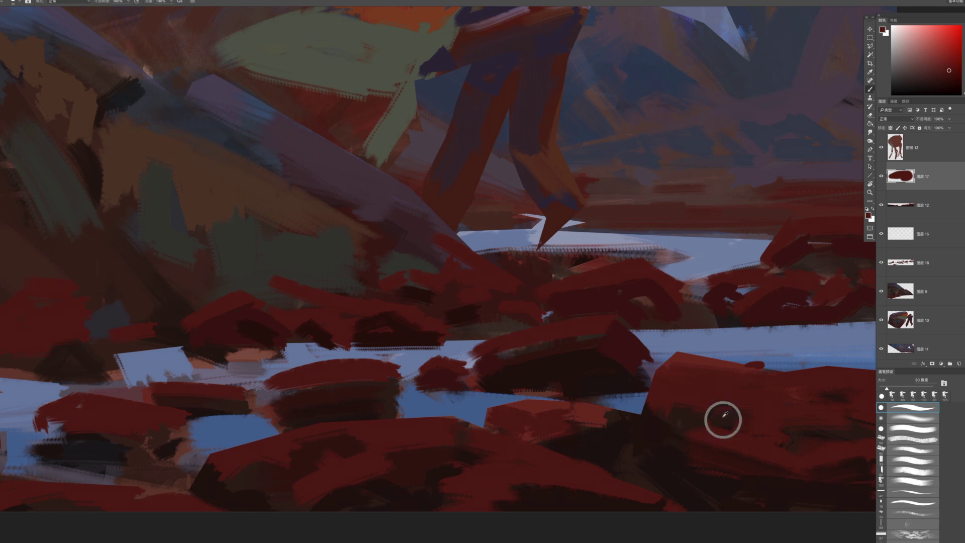
scroll(677, 310, "down", 4)
scroll(745, 371, "up", 4)
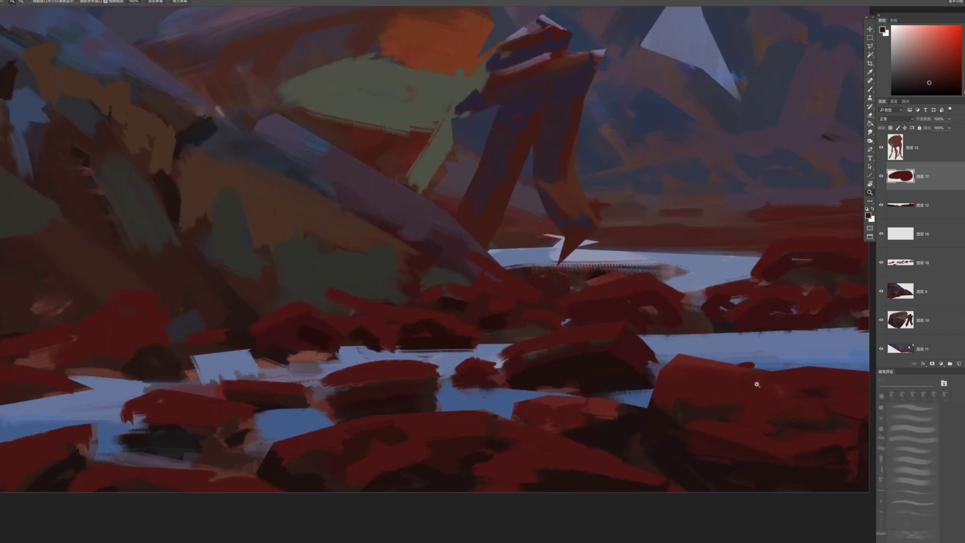
key("]")
key("]")
left_click(713, 415, "alt")
mouse_move(739, 373)
left_mouse_down()
mouse_move(747, 371)
mouse_move(710, 370)
mouse_move(702, 393)
mouse_move(752, 391)
mouse_move(729, 408)
mouse_move(759, 448)
mouse_move(733, 485)
mouse_move(754, 483)
left_mouse_up()
key("]")
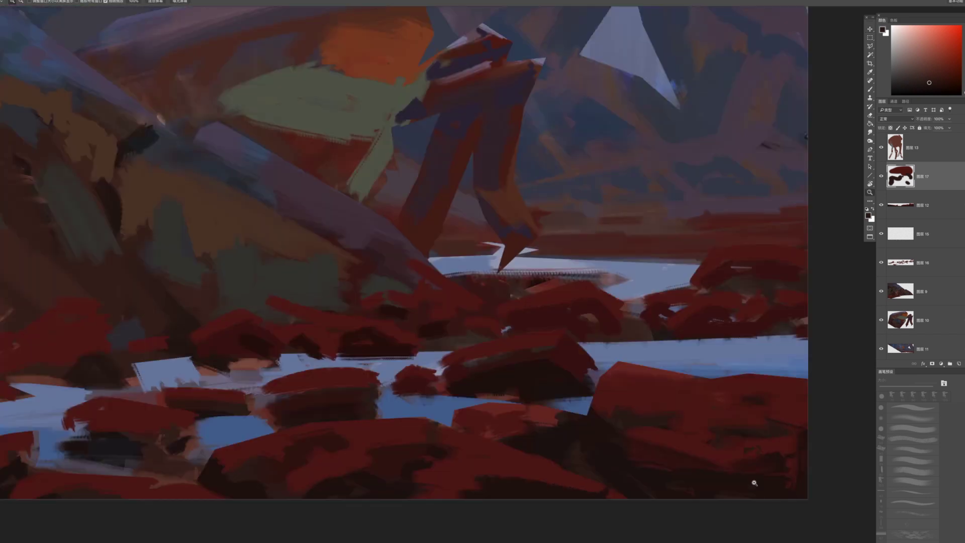
Add a sampled brighter red highlight along the top of the tiny shape on the corner boulder with a smaller brush
left_click(754, 483)
key("b")
left_click(773, 420, "alt")
left_click_drag(747, 416, 759, 416)
key("bracketleft")
key("bracketleft")
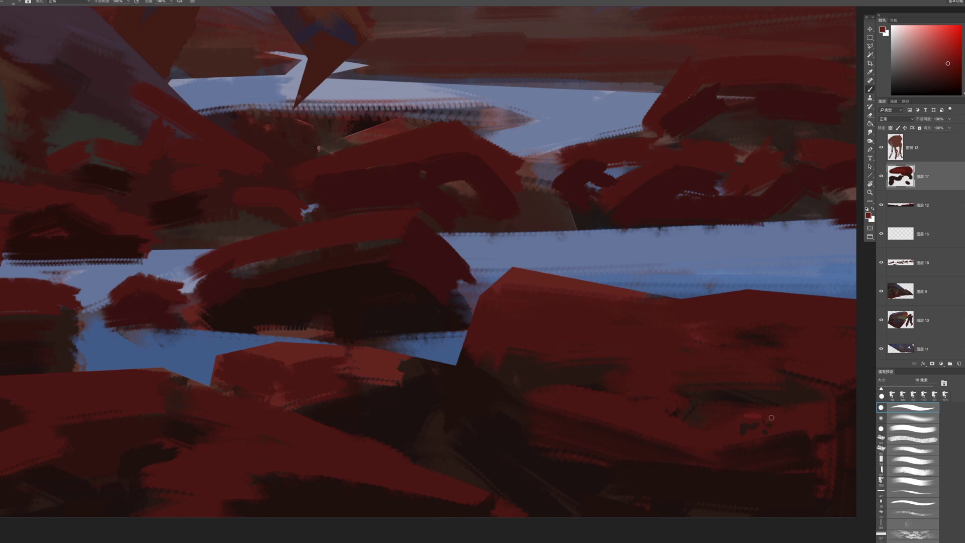
left_click_drag(735, 421, 731, 427)
Trim the tiny shape's outline with the Eraser, and choose a finer brush tip at a smaller size
key("e")
left_click(739, 441)
left_click(884, 461)
key("bracketleft")
key("bracketleft")
key("bracketleft")
key("bracketleft")
key("b")
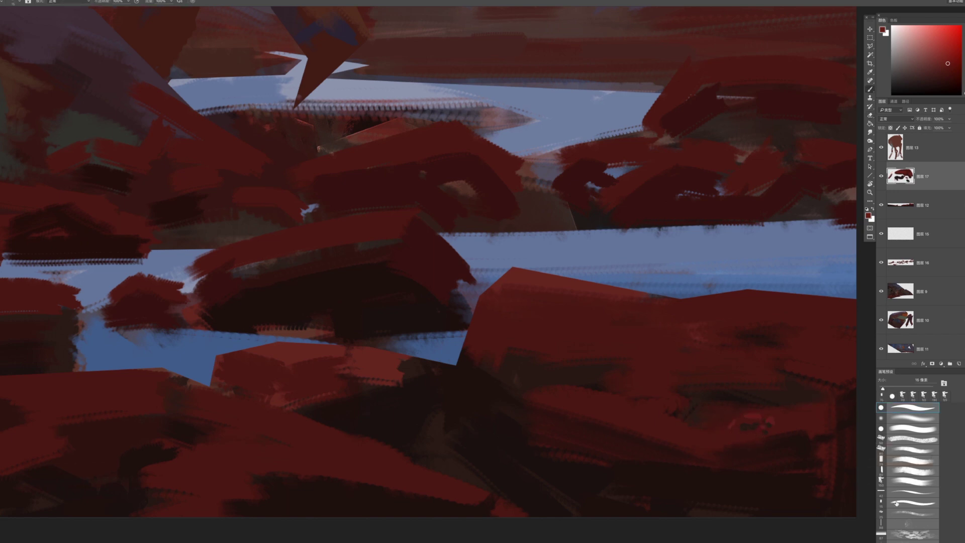
Refine the tiny shape on the corner boulder with fine strokes of sampled dark brown and bright red
left_click(716, 414, "alt")
key("bracketleft")
key("bracketleft")
key("bracketleft")
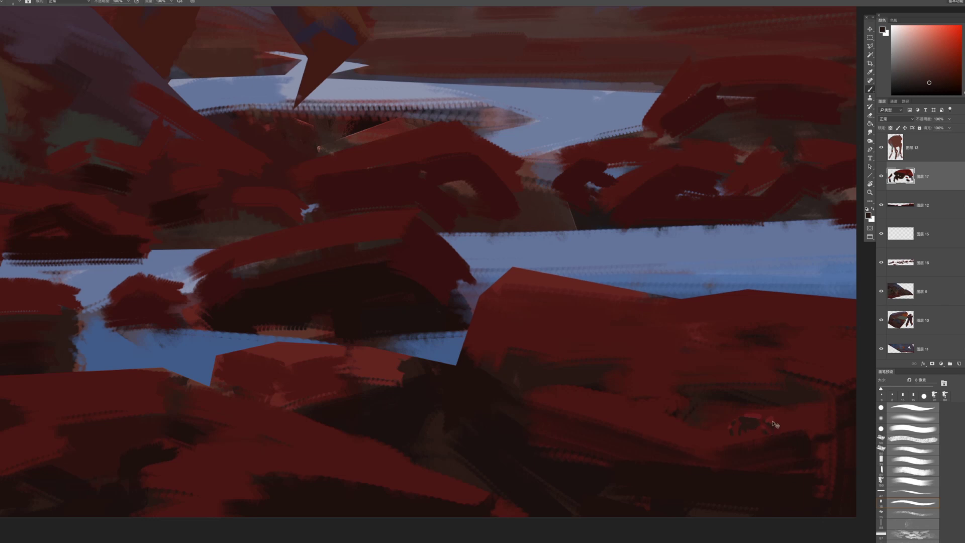
left_click(752, 415, "alt")
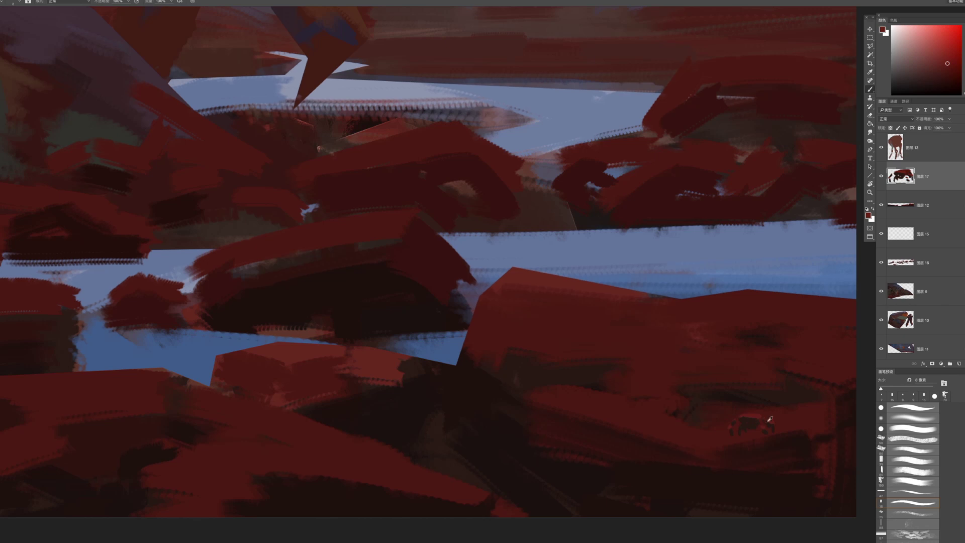
left_click(757, 420, "alt")
left_click(759, 420, "alt")
left_click_drag(760, 420, 763, 423)
Erase stray paint around the edges of the tiny shape on the corner boulder
key("e")
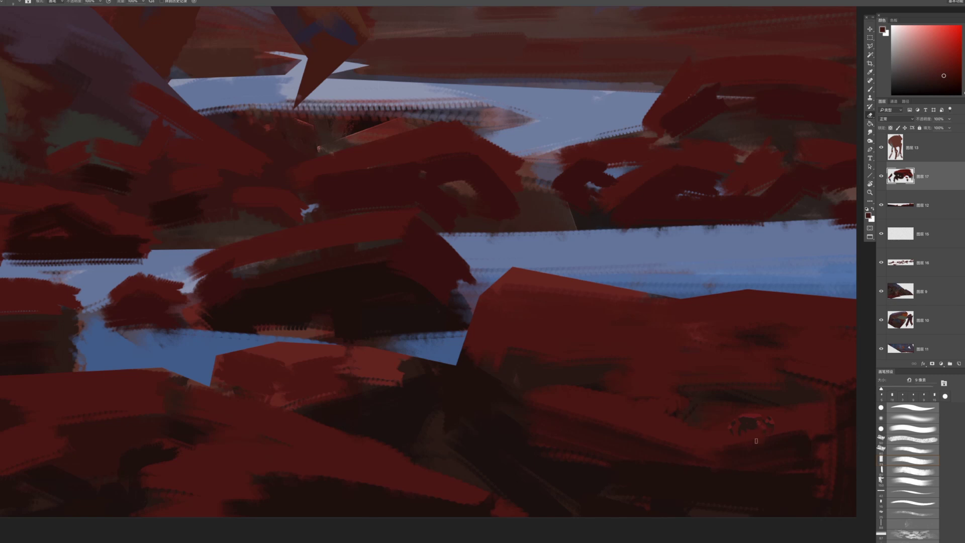
key("z")
left_click_drag(743, 453, 710, 451)
left_click(753, 479)
key("e")
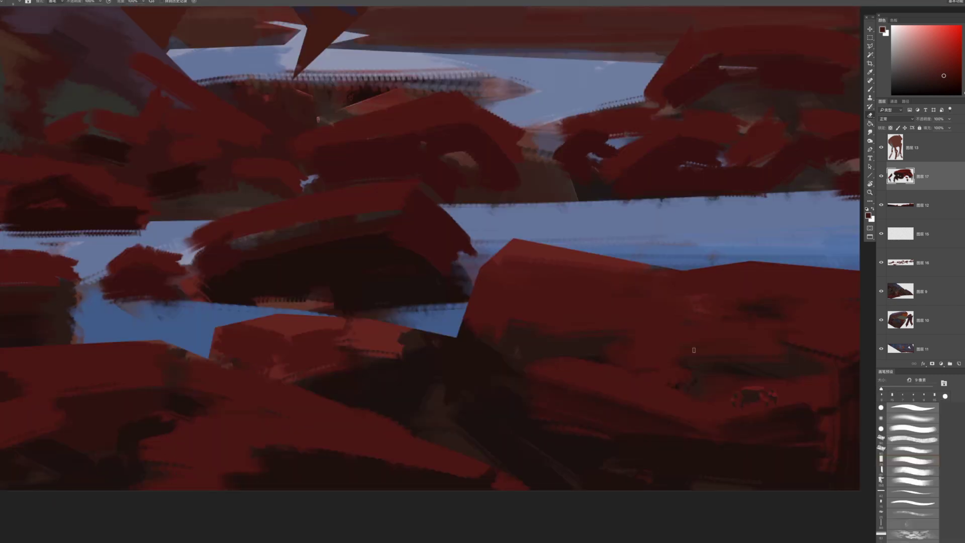
key("v")
left_click_drag(732, 396, 706, 402)
key("ctrl+z")
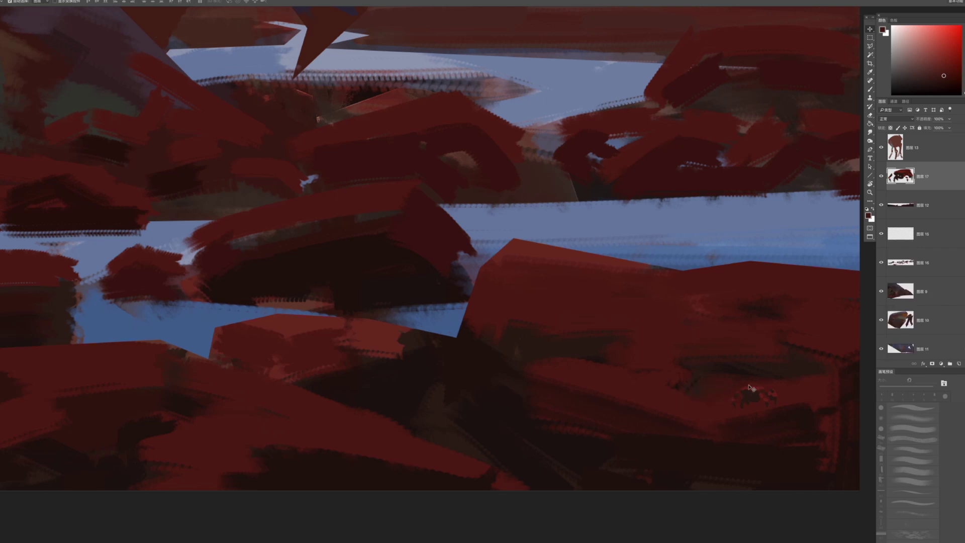
Paint small dark dabs in a row across the corner boulder beside the tiny shape, using a slightly larger brush
key("b")
left_click(752, 396, "alt")
mouse_move(731, 422)
left_mouse_down()
mouse_move(745, 419)
mouse_move(723, 421)
left_mouse_up()
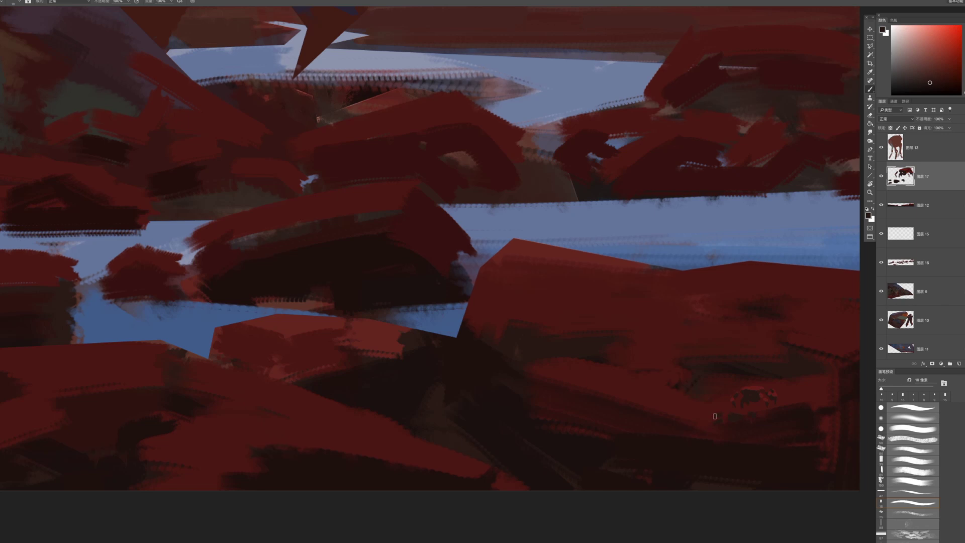
key("bracketright")
key("bracketright")
mouse_move(654, 404)
left_mouse_down()
mouse_move(584, 385)
mouse_move(631, 400)
left_mouse_up()
left_click_drag(688, 410, 680, 410)
scroll(679, 419, "left", 5)
scroll(679, 419, "down", 2)
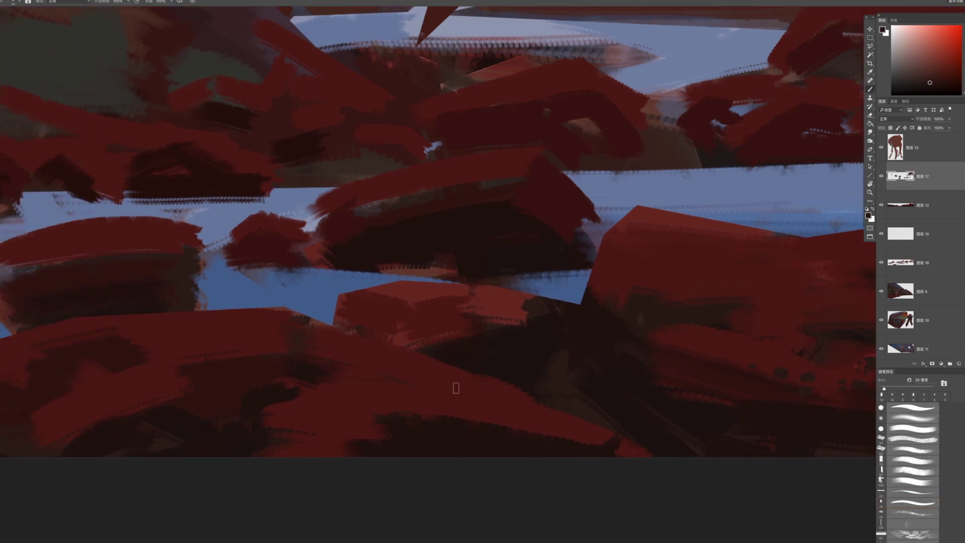
Duplicate the tiny spotted detail from the corner boulder and place the copy on the middle foreground rock
left_click_drag(546, 405, 486, 399)
key("v")
left_click_drag(817, 361, 446, 390)
key("z")
left_click_drag(459, 433, 485, 442)
scroll(485, 442, "up", 3)
key("b")
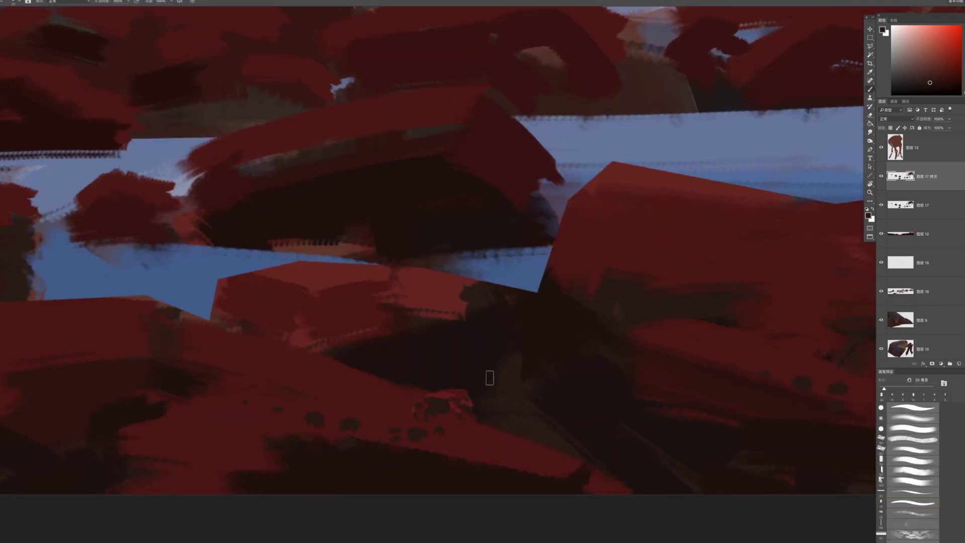
Paint fine bright red accents around the copied detail with the brush reduced to 4 px
left_click_drag(463, 428, 572, 367)
left_click(567, 341, "alt")
key("bracketleft")
key("bracketleft")
key("bracketleft")
key("bracketleft")
key("bracketleft")
key("bracketleft")
key("bracketleft")
key("bracketleft")
key("bracketleft")
key("bracketleft")
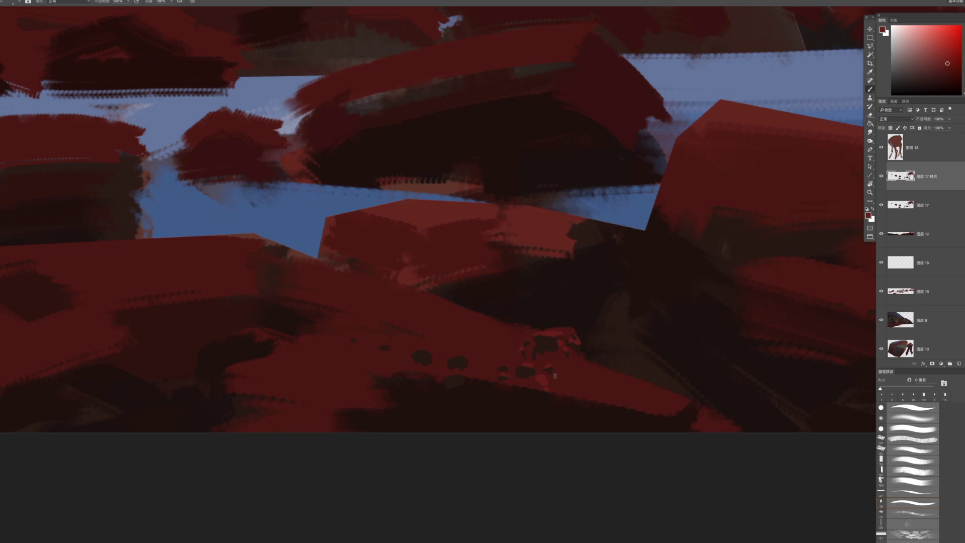
Extend the copied pattern with small dark dabs along the rock, and touch it with grey-blue sampled near the stream
left_click(529, 374, "alt")
left_click(544, 398, "alt")
left_click(588, 375)
left_click(606, 374)
left_click(619, 373)
left_click(577, 210, "alt")
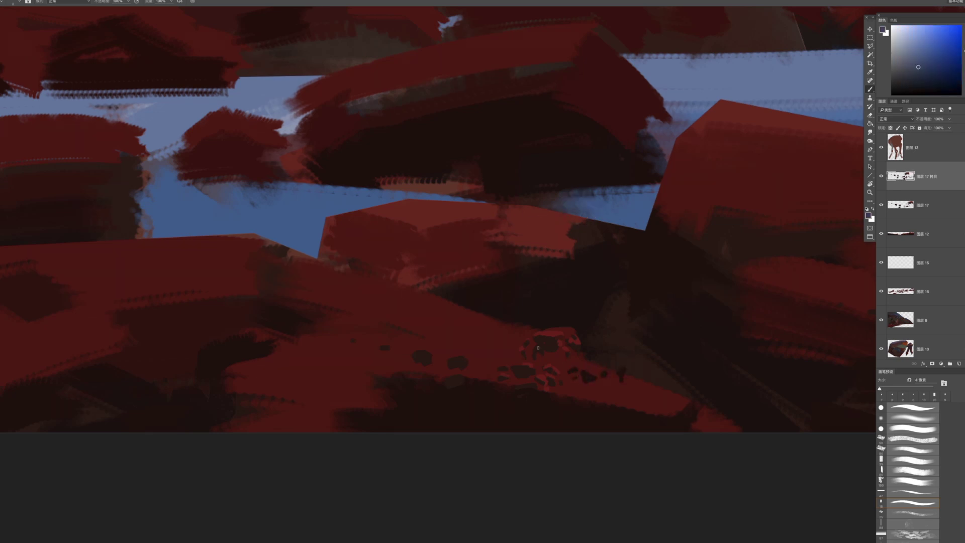
left_click_drag(541, 404, 473, 417)
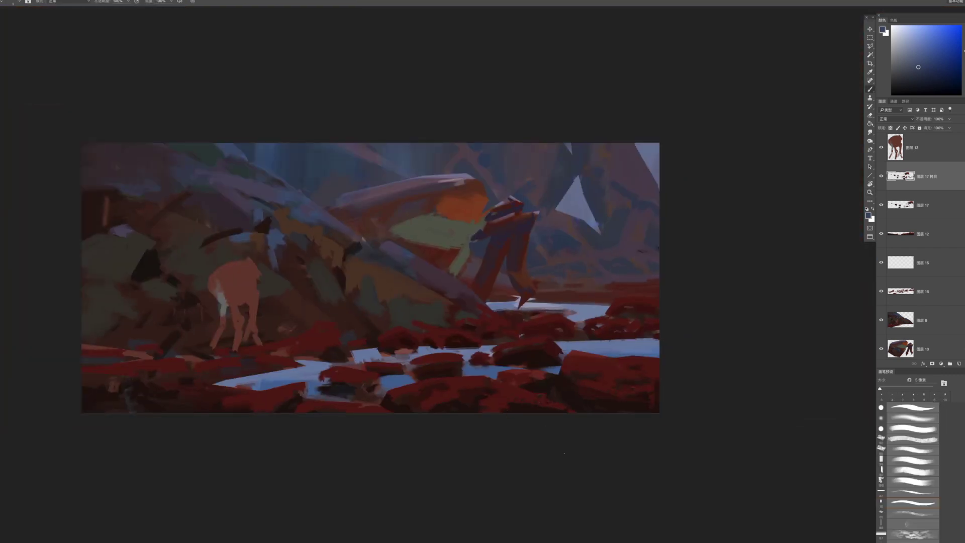
Adjust the copied detail's size and position on the middle foreground rock with Free Transform
key("ctrl+t")
left_click_drag(501, 390, 444, 378)
mouse_move(551, 397)
left_mouse_down()
mouse_move(558, 412)
mouse_move(574, 382)
mouse_move(608, 378)
mouse_move(558, 412)
left_mouse_up()
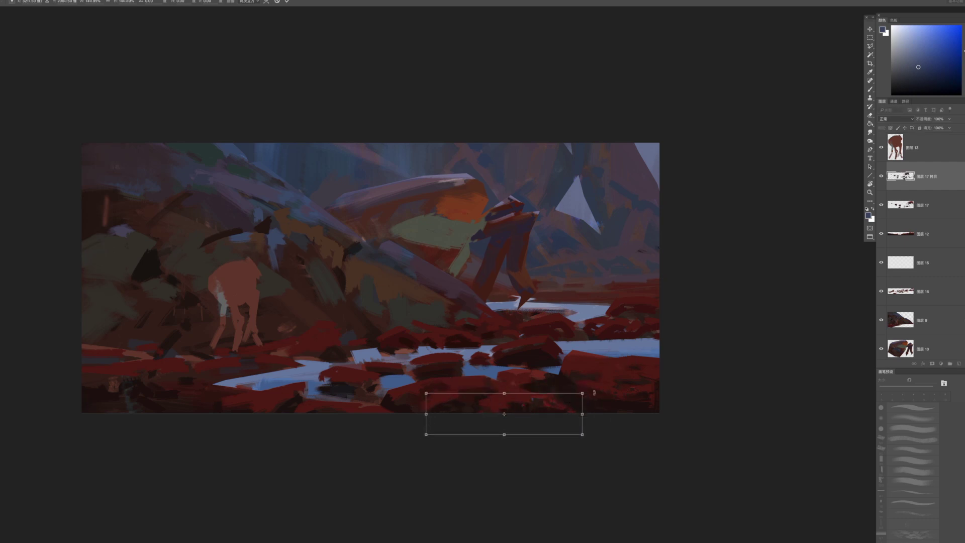
left_click_drag(605, 378, 609, 392)
key("Return")
Select the original detail layer on the corner boulder and adjust its size and position with Free Transform
left_click(633, 391, "super")
key("super+t")
left_click_drag(591, 384, 552, 374)
mouse_move(626, 385)
left_mouse_down()
mouse_move(643, 392)
mouse_move(667, 367)
mouse_move(638, 389)
left_mouse_up()
key("Return")
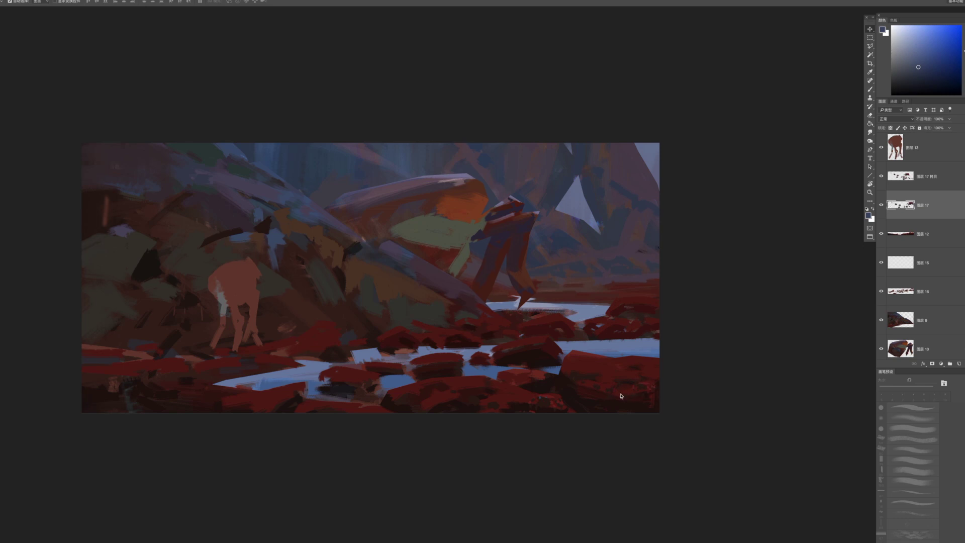
Select the foreground rock layer and try a scattered-spot brush at a reduced size in a sampled dark tone
mouse_move(578, 424)
left_mouse_down()
mouse_move(741, 393)
mouse_move(688, 417)
mouse_move(659, 394)
mouse_move(677, 392)
mouse_move(608, 388)
left_mouse_up()
left_click(617, 381, "super")
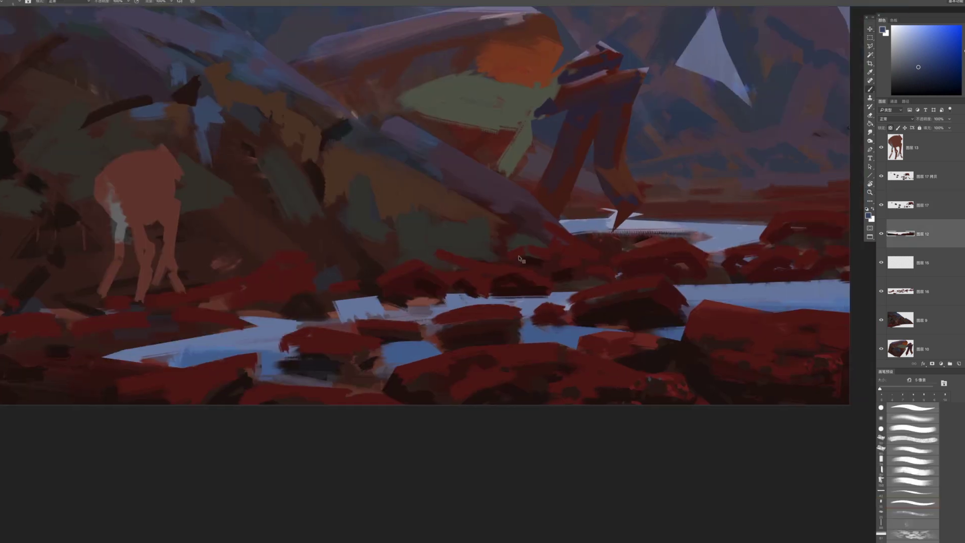
right_click(555, 201)
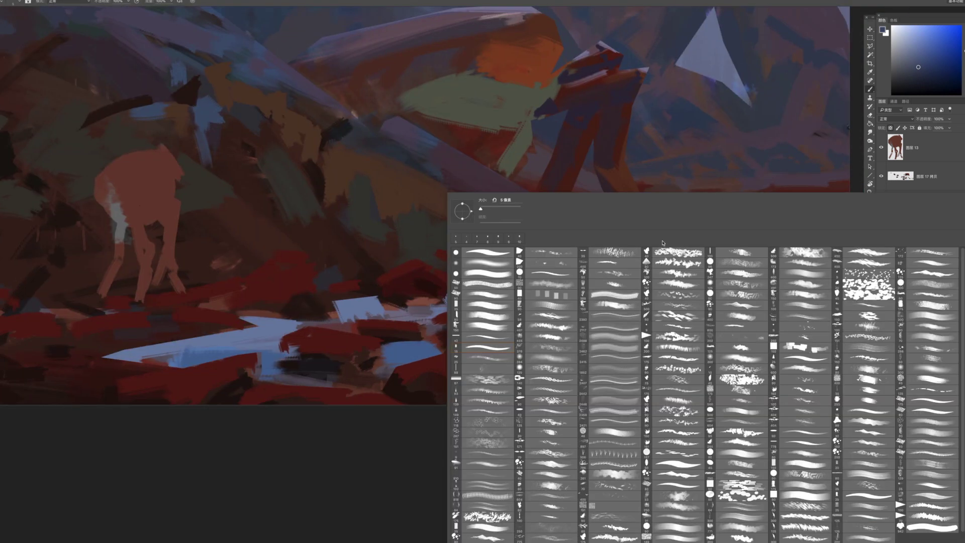
left_click(865, 285)
key("Return")
left_click(566, 369, "alt")
key("[")
key("[")
key("[")
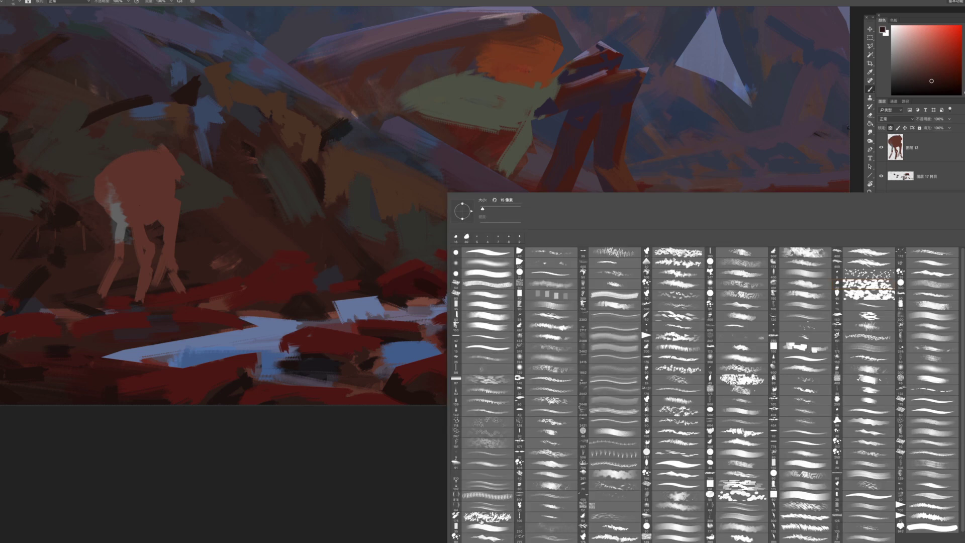
Switch to a ragged leaf-like scatter brush, reduce its size, and speckle the middle foreground rock with sampled brown
double_click(482, 520)
key("bracketleft")
key("bracketleft")
key("bracketleft")
key("bracketleft")
left_click(600, 372, "alt")
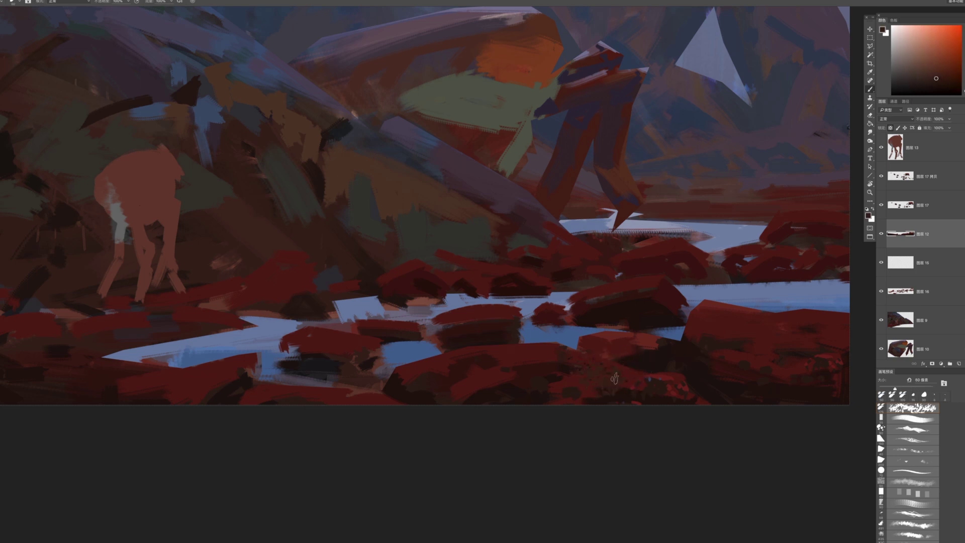
Break up the middle foreground rock's surface and upper edge with ragged dabs of sampled red and dark brown
left_click(537, 358, "alt")
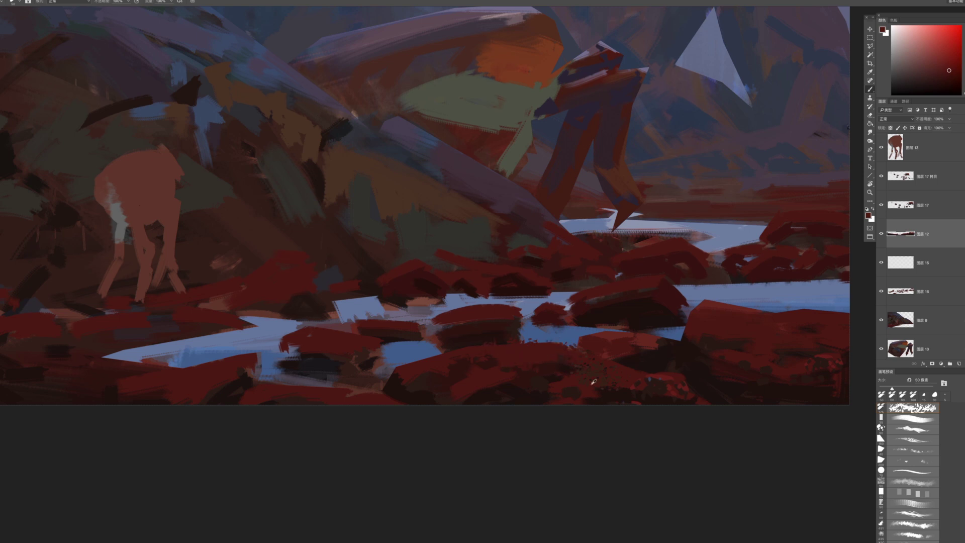
left_click(585, 390, "alt")
key("bracketright")
left_click_drag(617, 409, 518, 332)
key("bracketleft")
left_click(593, 273, "alt")
mouse_move(612, 265)
left_mouse_down()
mouse_move(629, 264)
mouse_move(608, 265)
left_mouse_up()
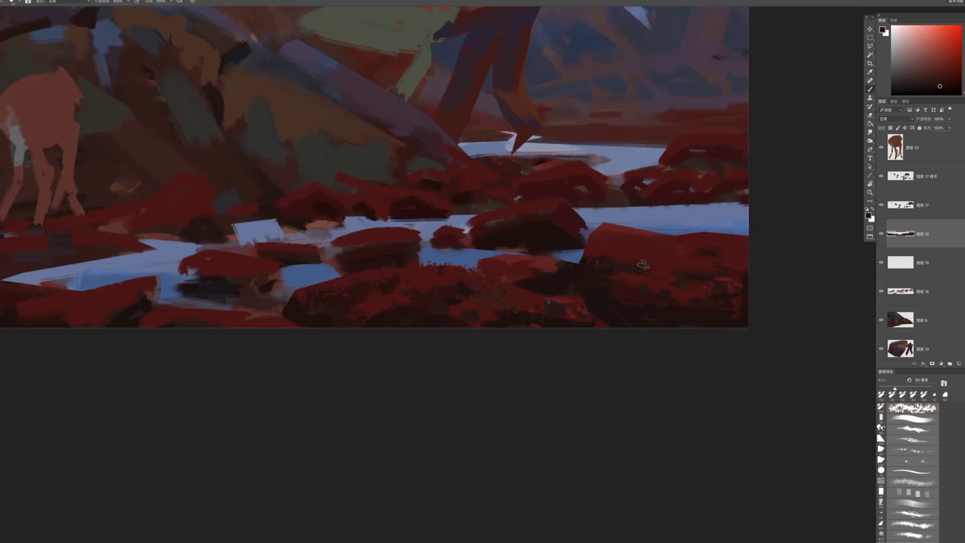
Speckle the corner boulder's upper plane with ragged dabs of sampled near-black and dark red
left_click(642, 237, "alt")
left_click(652, 235)
mouse_move(670, 236)
left_mouse_down()
mouse_move(769, 345)
mouse_move(690, 157)
left_mouse_up()
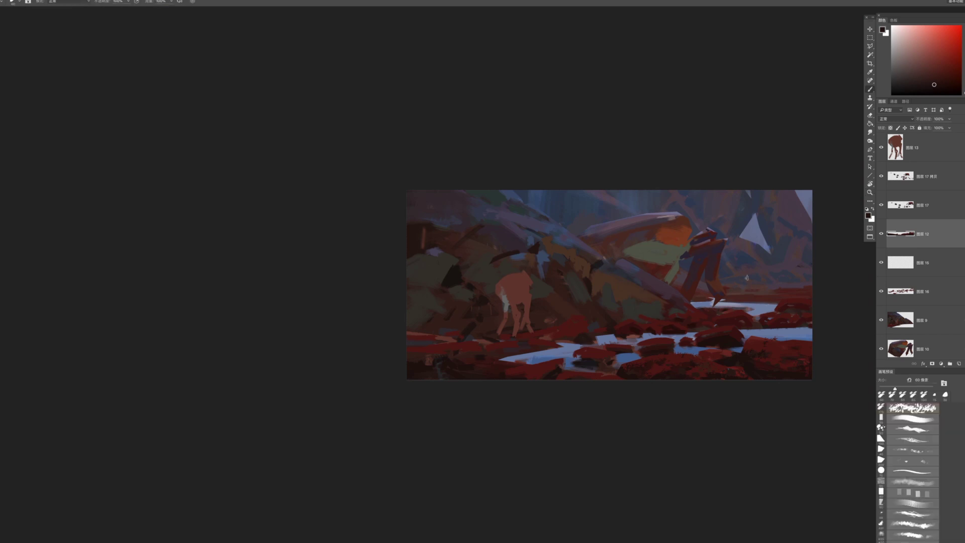
left_click_drag(673, 261, 588, 232)
scroll(680, 311, "up", 5)
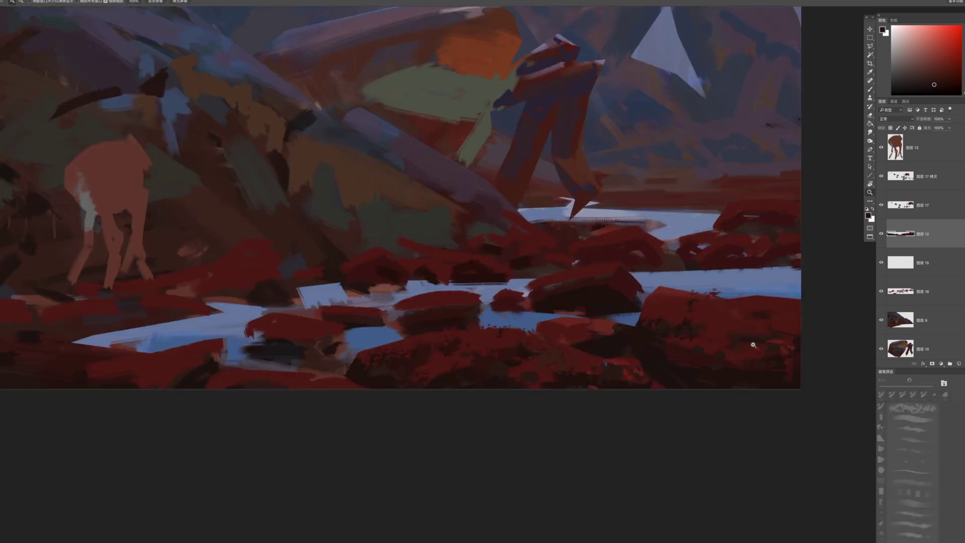
left_click_drag(752, 298, 778, 305)
left_click(772, 311, "alt")
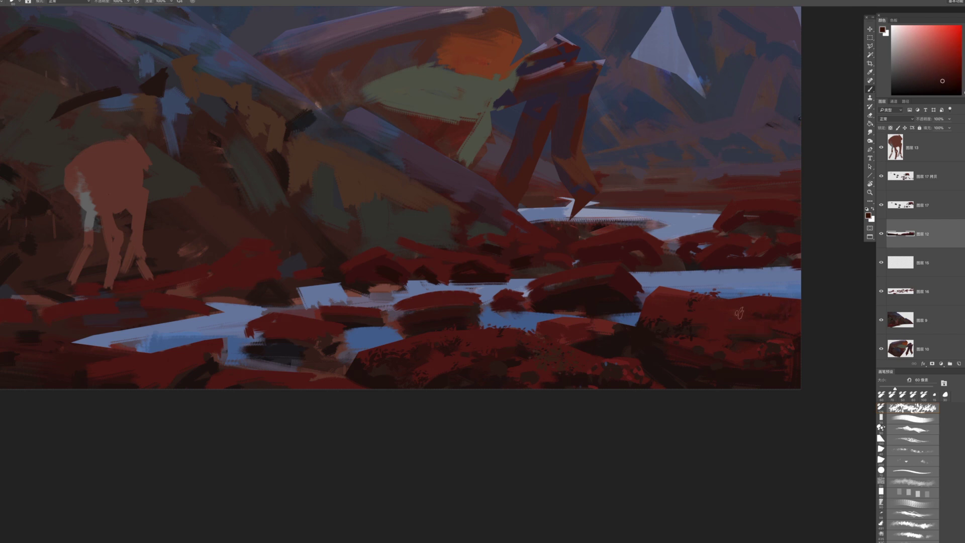
Switch to a dry textured brush, enlarge it, and roughen the left foreground rock's upper edge with sampled red
left_click_drag(658, 329, 790, 292)
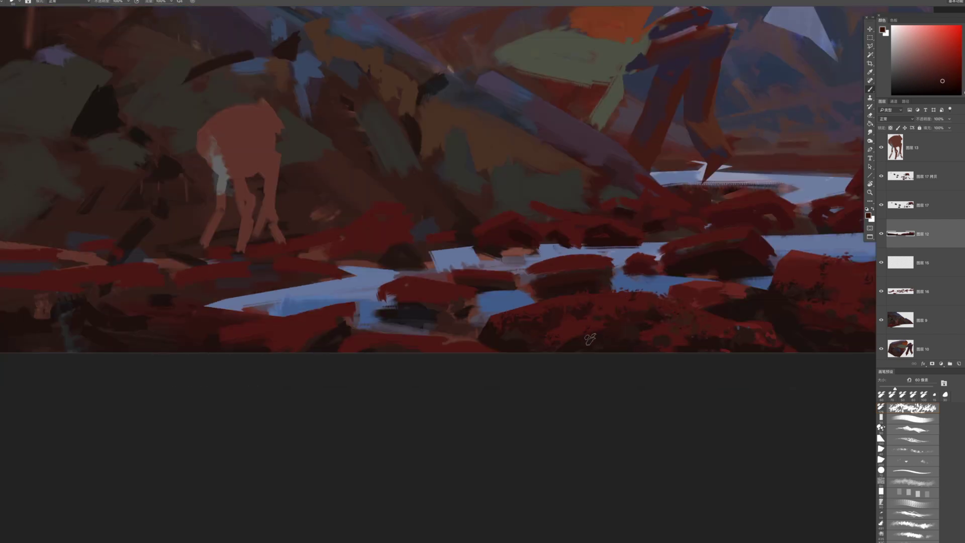
left_click_drag(686, 311, 714, 305)
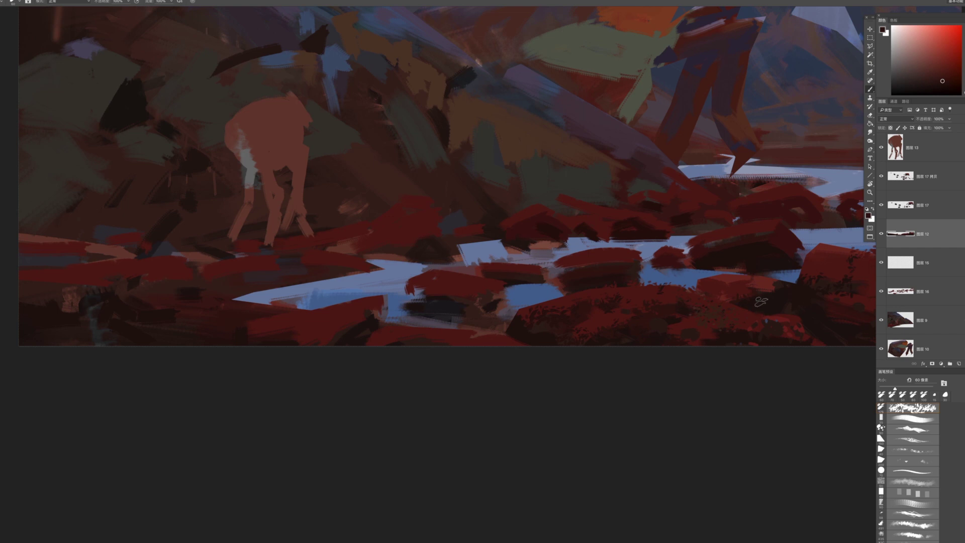
left_click_drag(623, 313, 734, 316)
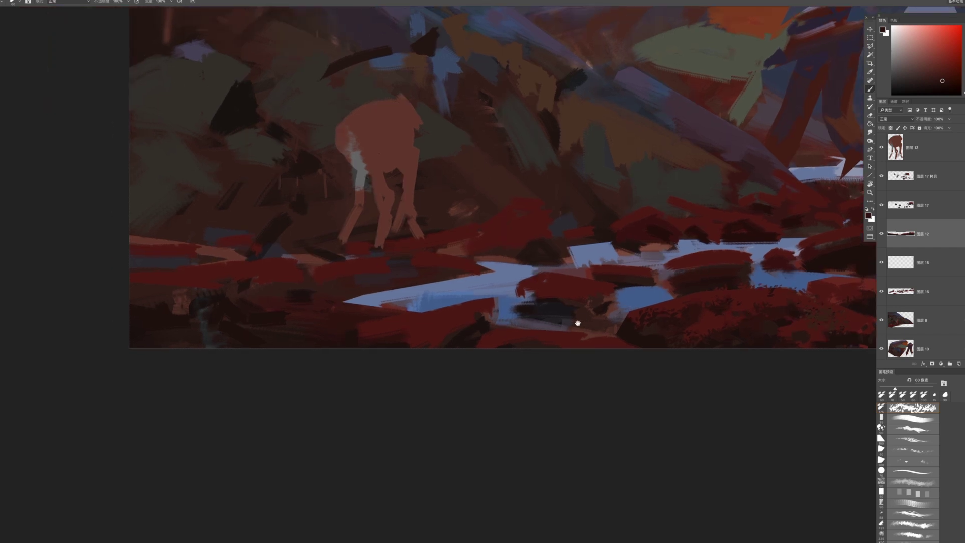
left_click_drag(584, 319, 732, 307)
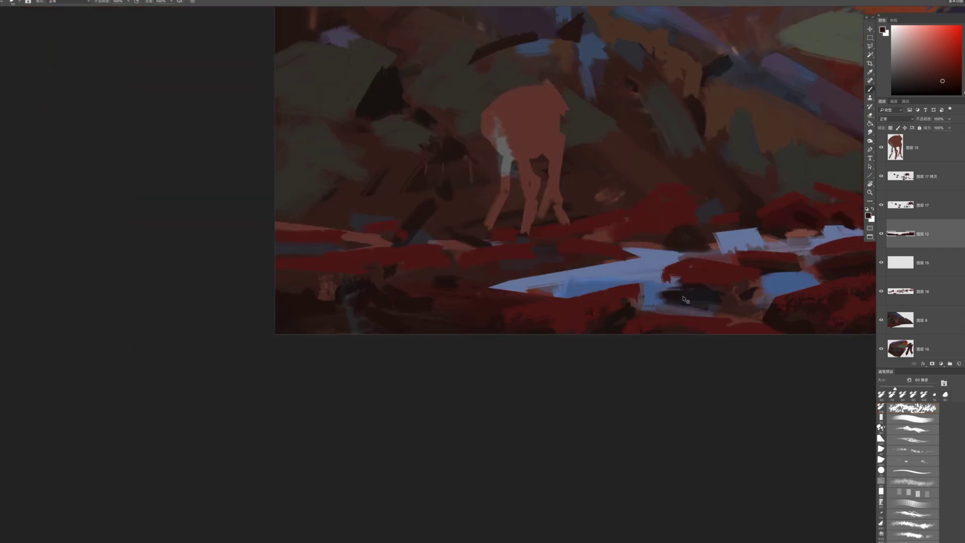
right_click(633, 301)
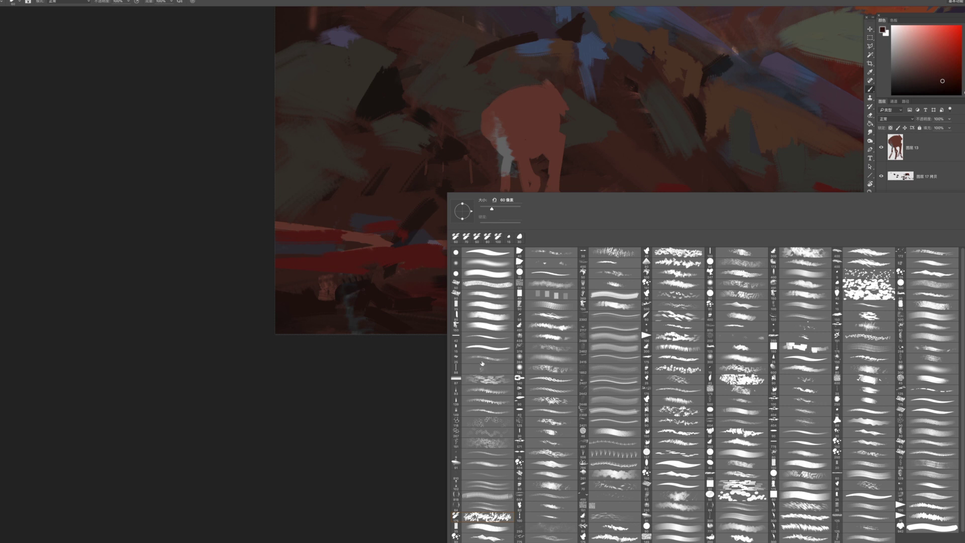
double_click(481, 362)
key("bracketright")
key("bracketright")
key("bracketright")
left_click(581, 306, "alt")
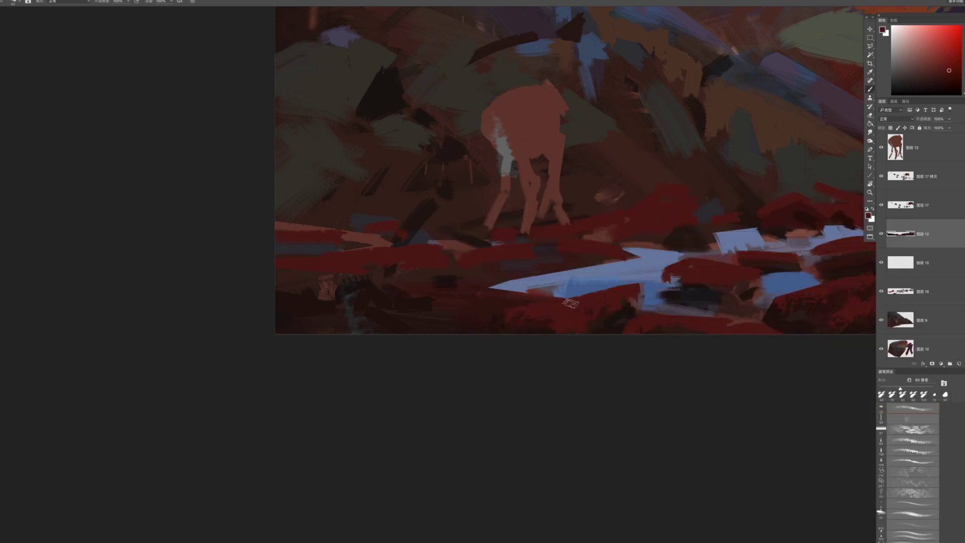
key("bracketright")
key("bracketleft")
left_click_drag(664, 288, 543, 296)
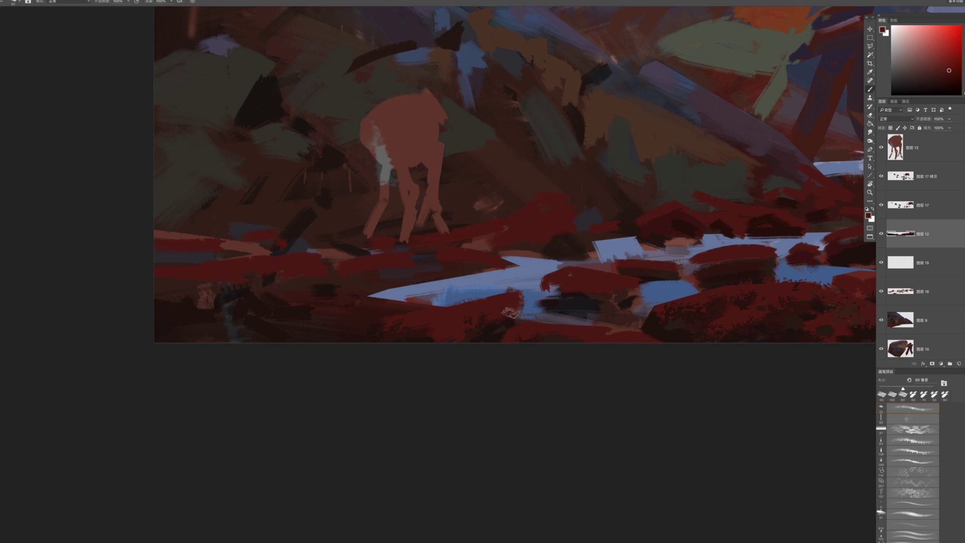
Shade the base of the left foreground rock with a sampled near-black, using a larger textured brush
left_click(506, 325, "alt")
key("bracketright")
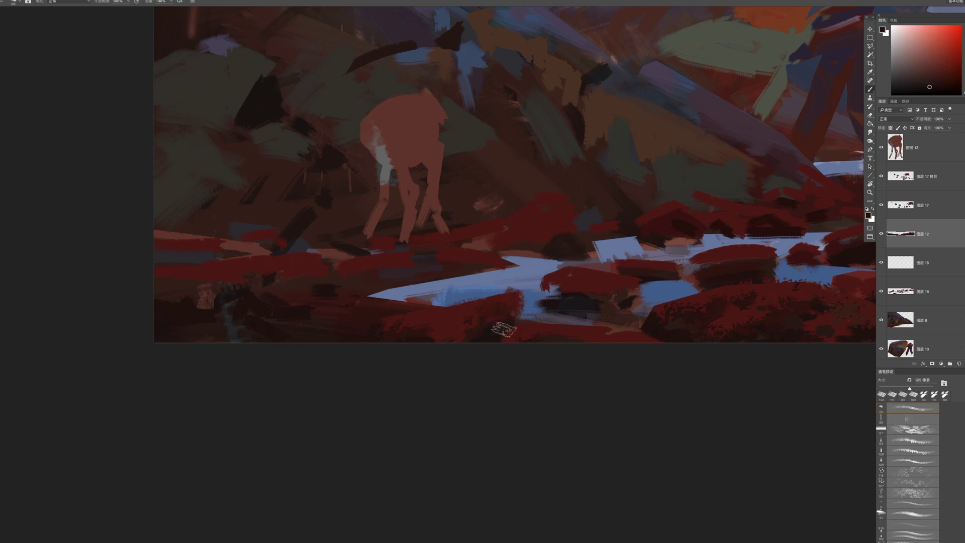
left_click_drag(601, 355, 467, 358)
key("bracketright")
Mix a muted grey-purple and brush it as rough texture over the corner boulder's top plane
left_click(964, 42)
left_click_drag(904, 79, 900, 82)
key("bracketleft")
left_click(901, 76)
left_click_drag(699, 316, 560, 313)
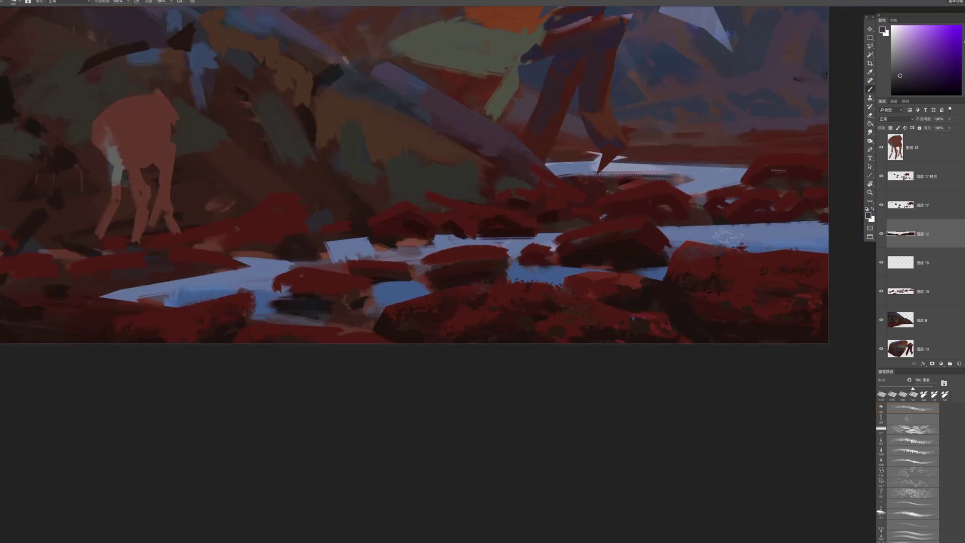
key("bracketright")
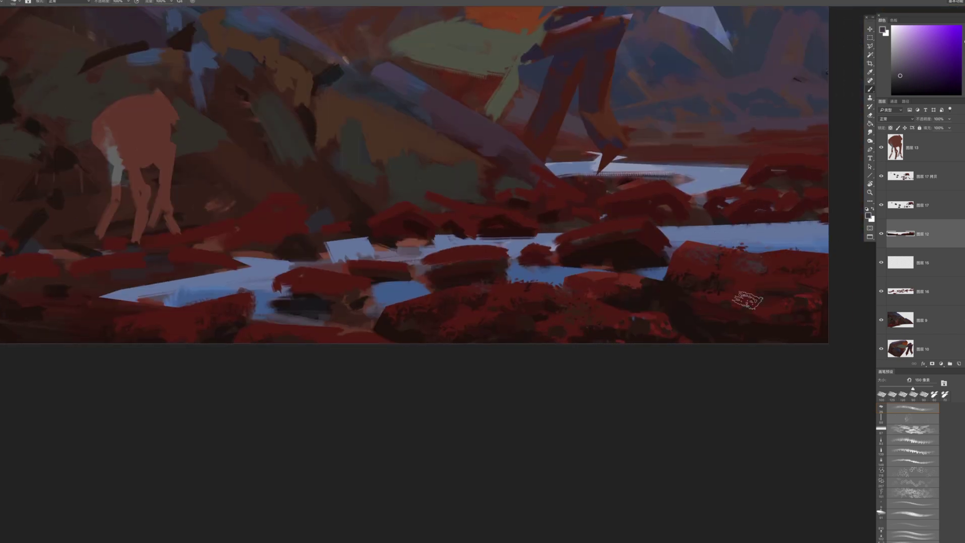
Texture the small red rock beside the corner boulder with a smaller brush and its sampled red
key("bracketleft")
key("bracketleft")
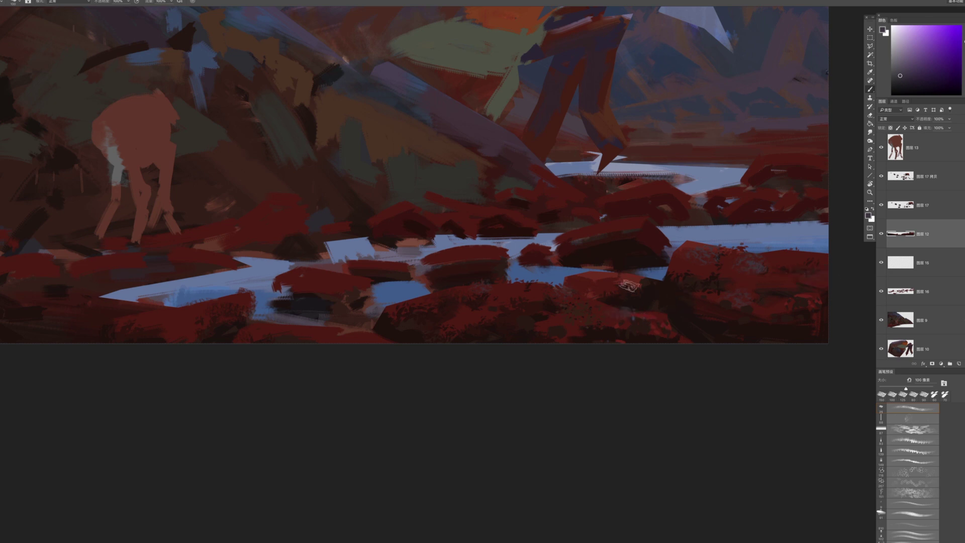
left_click(617, 280, "alt")
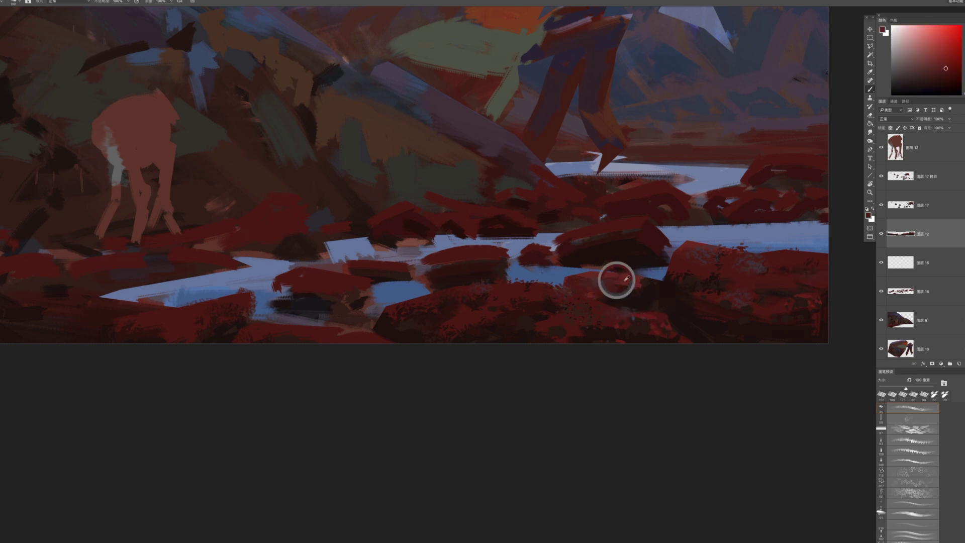
left_click_drag(526, 258, 657, 220)
Select the stream rock layer and roughen the left stream rock's edge with a sampled dark purple
left_click(450, 254, "ctrl")
left_click(438, 261, "alt")
key("[")
left_click_drag(410, 249, 423, 253)
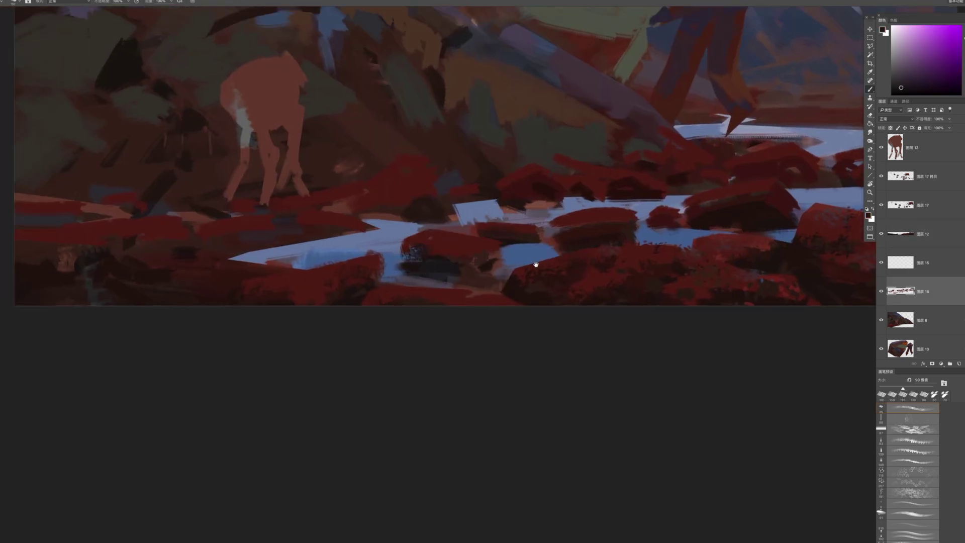
Isolate the stream rock layer briefly to check it, and texture the central stream rock's shaded side in dark purple
left_click_drag(542, 262, 404, 224)
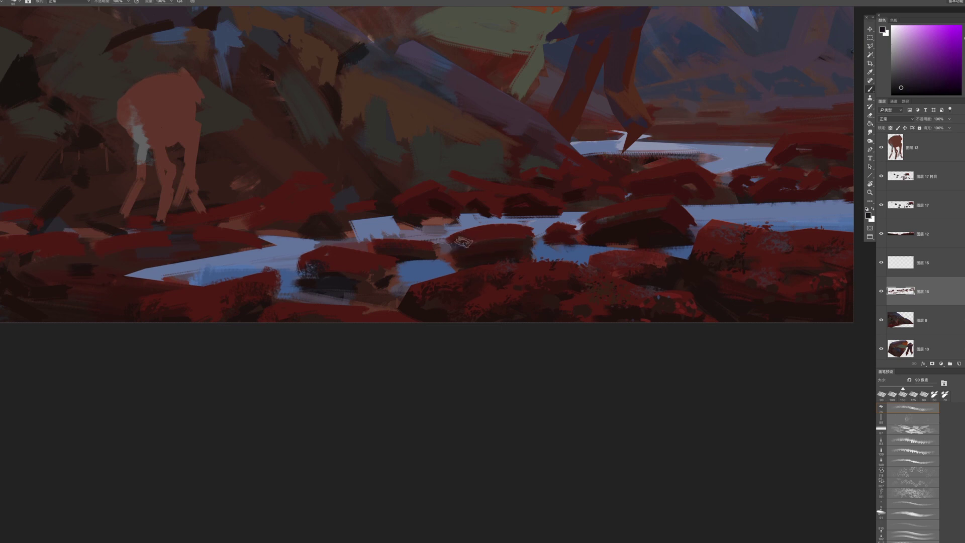
left_click(882, 292, "alt")
left_click(881, 291, "alt")
left_click_drag(633, 191, 627, 218)
left_click_drag(465, 269, 499, 273)
key("bracketright")
key("bracketright")
key("bracketleft")
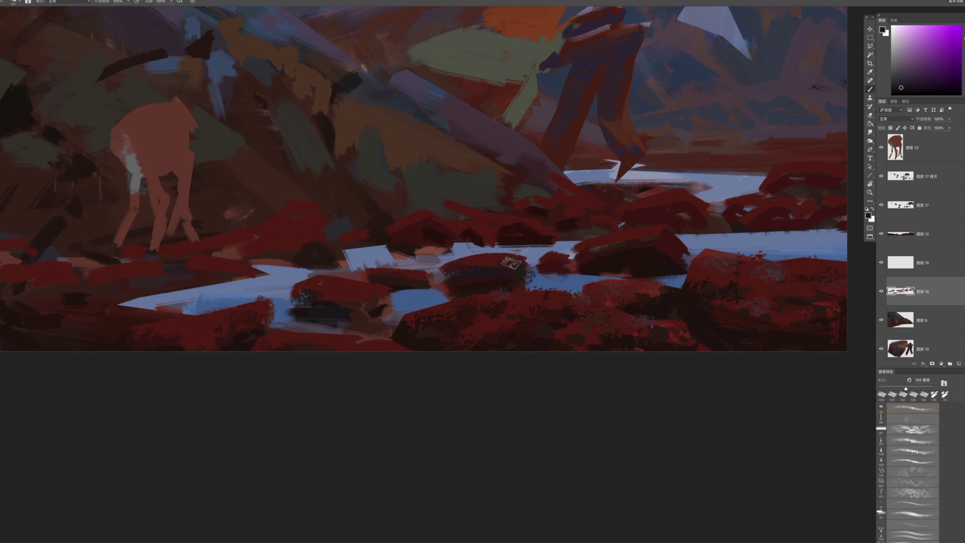
Texture the largest stream rock's shaded side and top edge with a smaller brush in dark purple and sampled red
key("bracketleft")
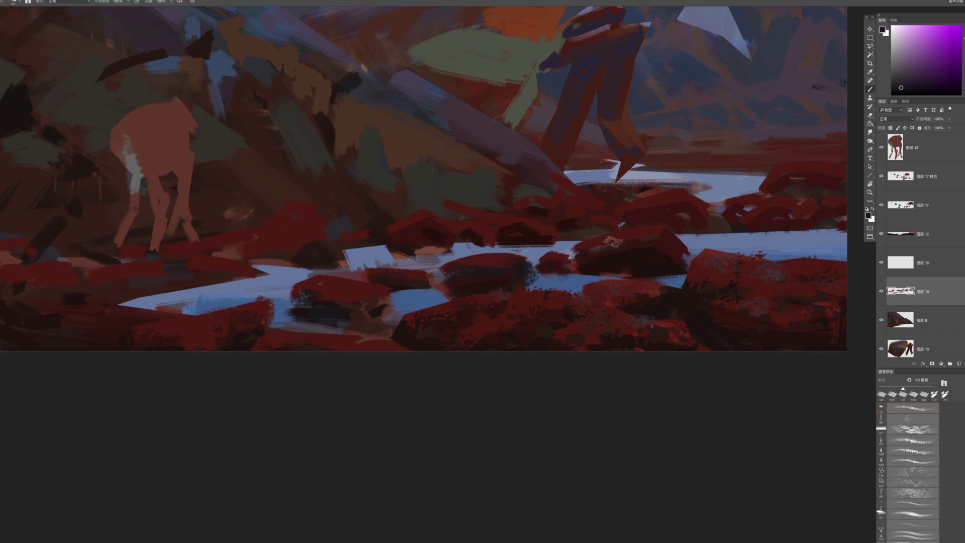
left_click(655, 237, "alt")
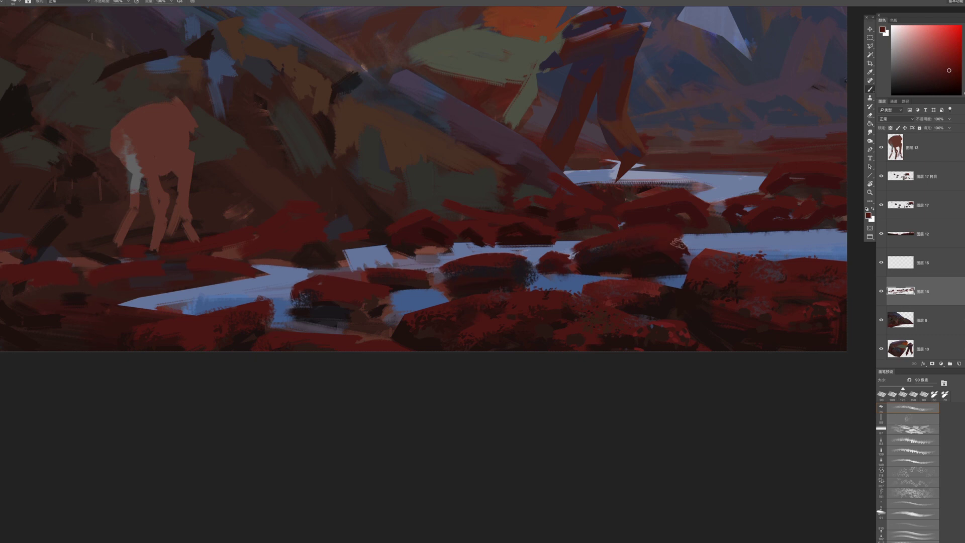
left_click_drag(686, 236, 690, 258)
Touch up the stream rocks' shaded areas with sampled dark purple and dark red, varying the brush size
left_click_drag(663, 307, 667, 197)
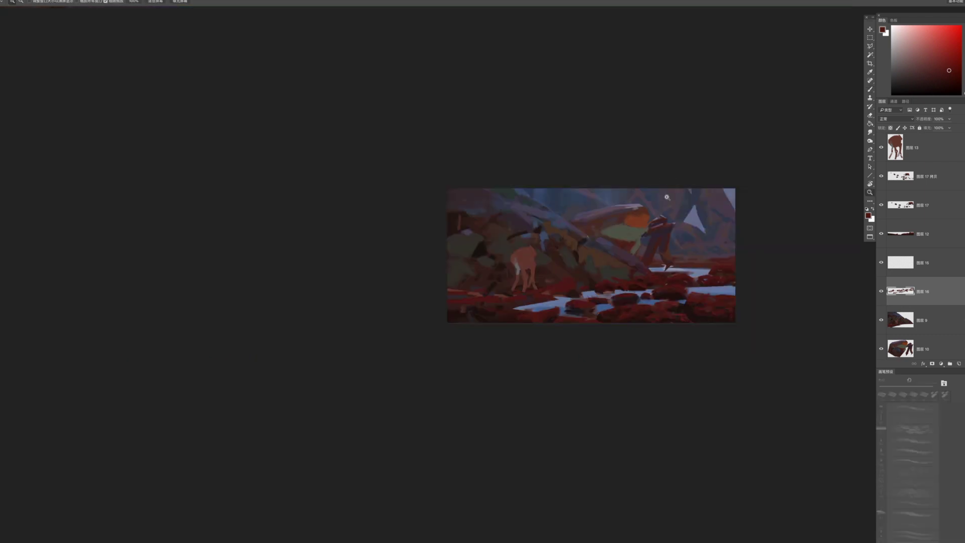
left_click_drag(644, 308, 678, 304)
mouse_move(676, 242)
left_mouse_down()
mouse_move(691, 245)
mouse_move(689, 265)
mouse_move(679, 263)
left_mouse_up()
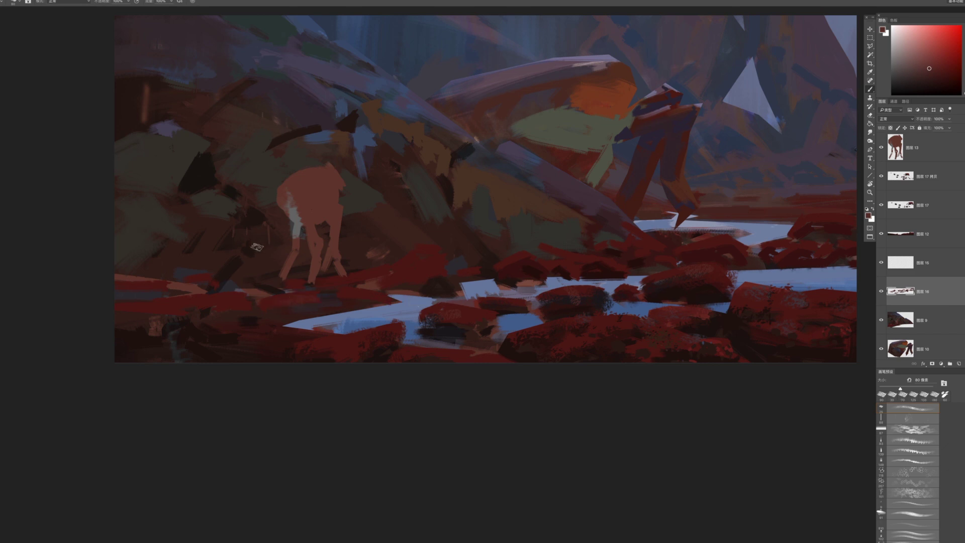
left_click(447, 330, "alt")
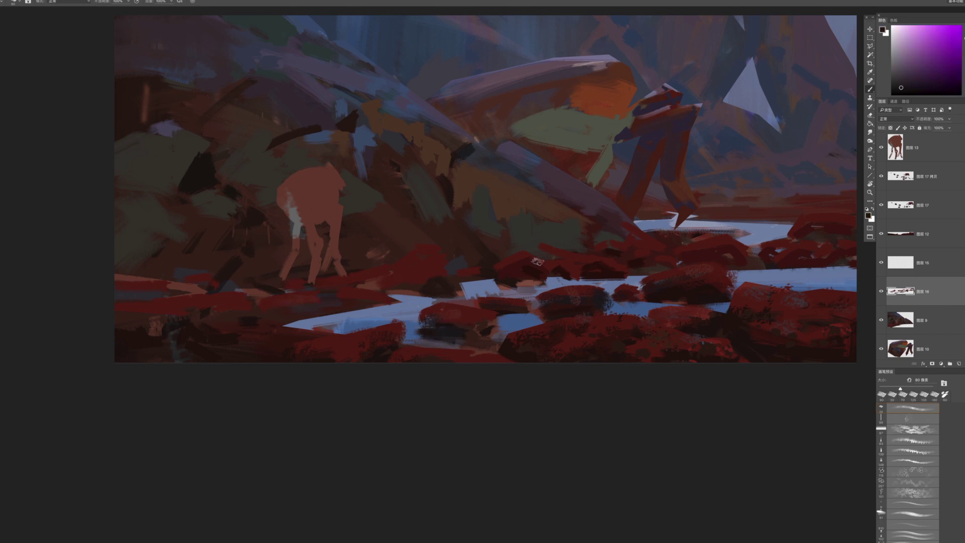
left_click(648, 297, "alt")
key("bracketright")
key("bracketright")
key("bracketright")
key("bracketleft")
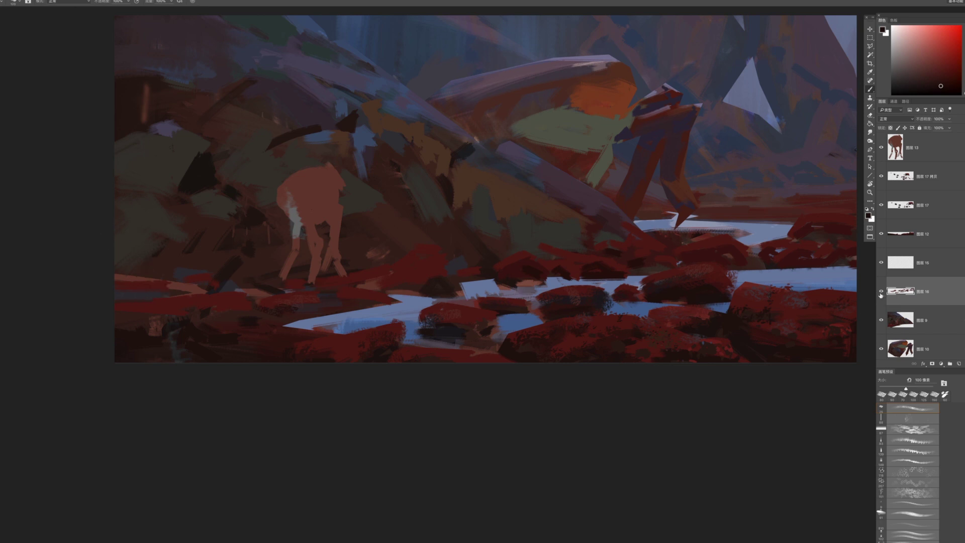
key("bracketleft")
key("bracketleft")
key("bracketright")
key("bracketright")
key("bracketleft")
scroll(435, 256, "right", 3)
key("bracketleft")
key("bracketleft")
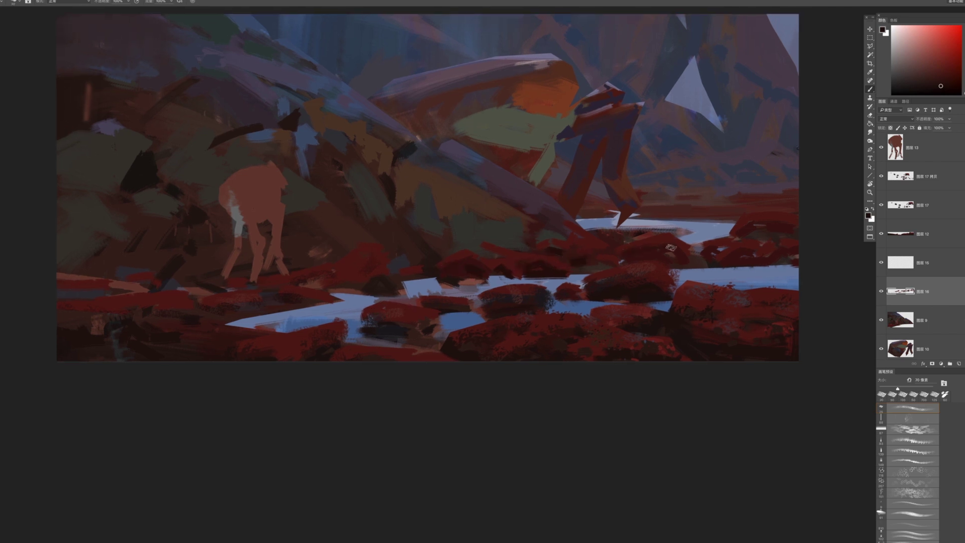
Paint small rocks in the water above the corner boulder with red sampled from the far rocks
left_click_drag(725, 268, 701, 264)
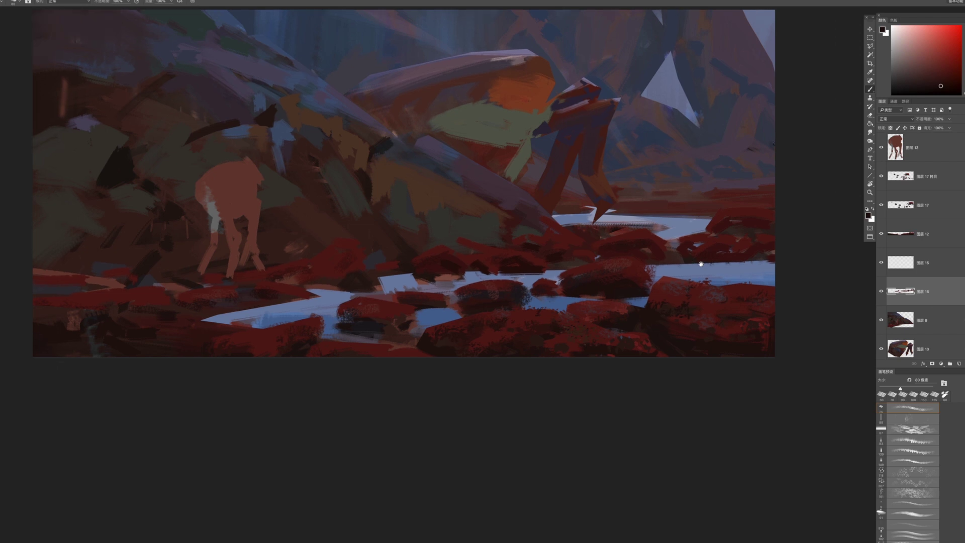
left_click(717, 244, "alt")
key("bracketright")
left_click_drag(748, 263, 771, 262)
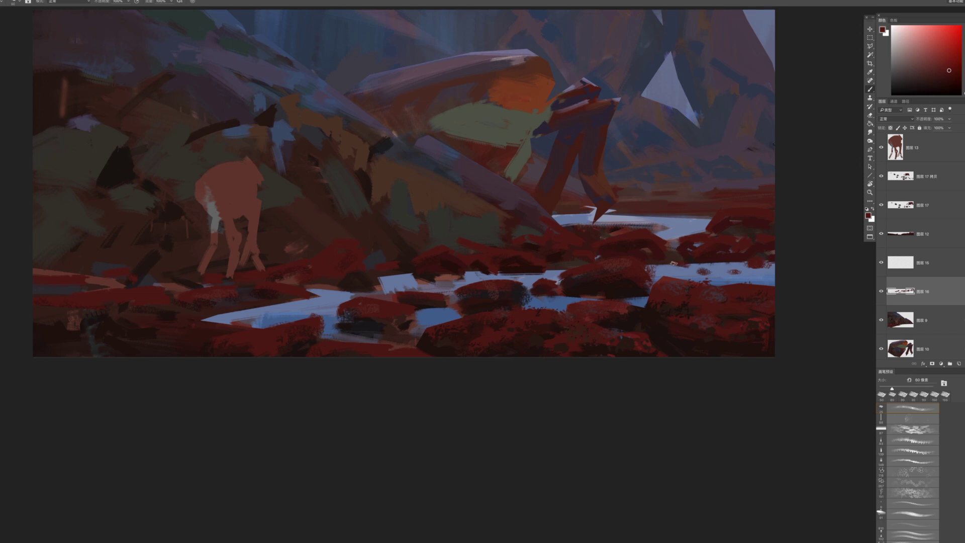
Select the water layer and paint a blue channel between the red rocks in sampled water blue, adding gaps in the far rocks
key("e")
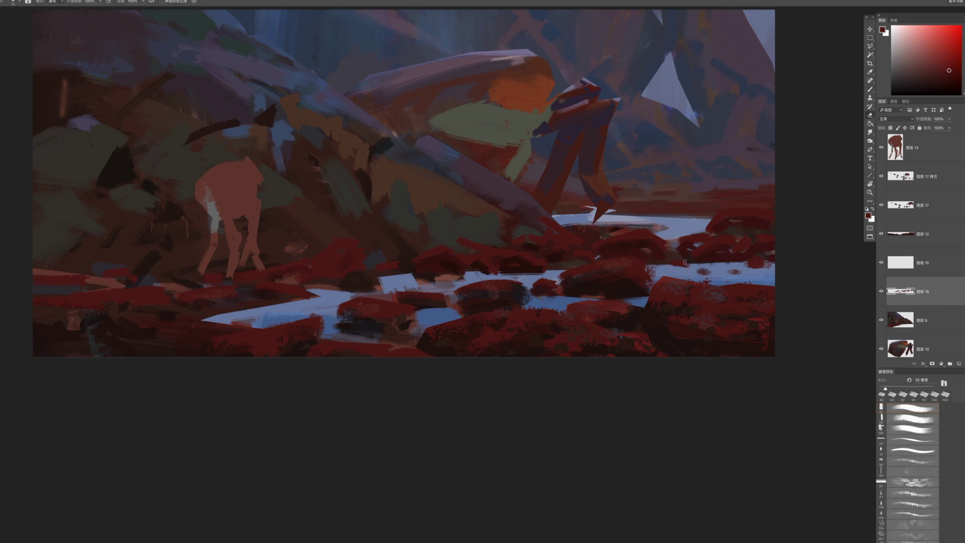
left_click(687, 273, "ctrl")
key("b")
left_click(684, 269, "alt")
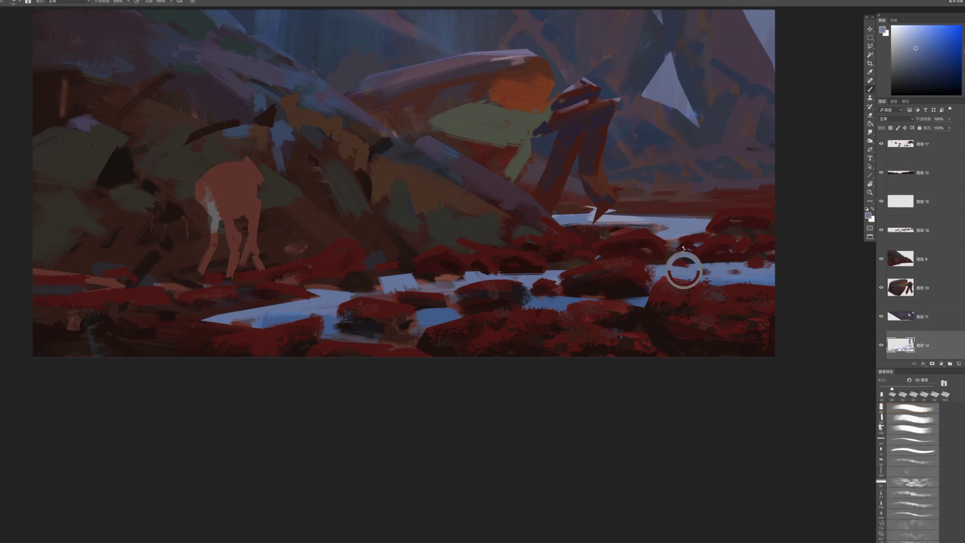
mouse_move(657, 264)
left_mouse_down()
mouse_move(704, 259)
mouse_move(673, 251)
left_mouse_up()
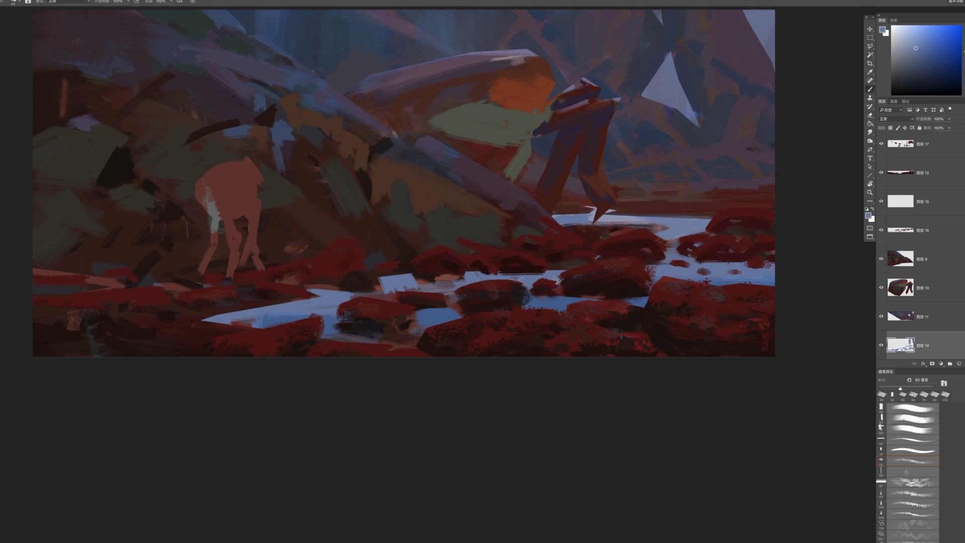
key("]")
left_click_drag(737, 224, 738, 233)
key("]")
key("]")
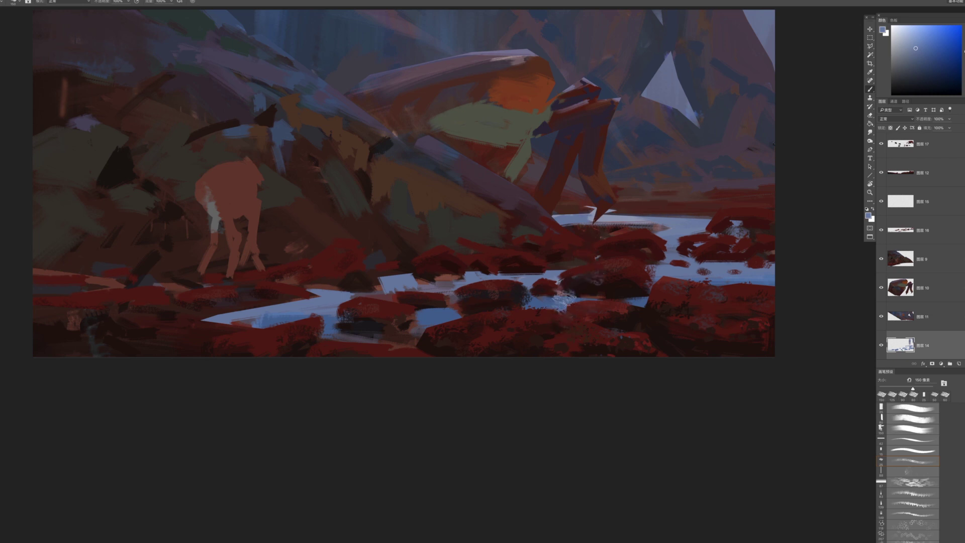
Texture the channel joining the far and near streams with lavender blue sampled from the far water
left_click(612, 218, "alt")
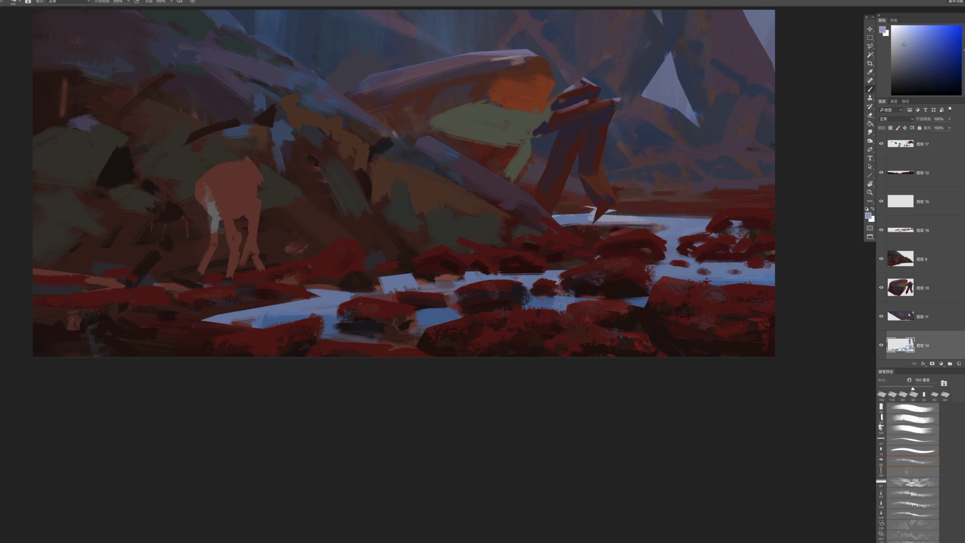
key("bracketright")
left_click_drag(668, 221, 670, 257)
key("bracketleft")
key("bracketleft")
key("bracketleft")
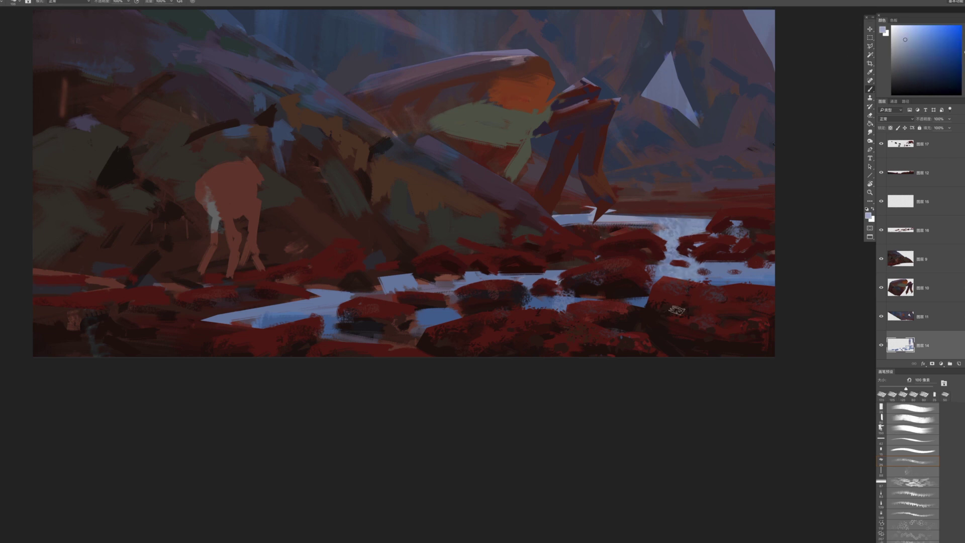
key("bracketright")
Roughen the water's edge above the corner boulder with a smaller brush and red sampled from the far rocks
left_click(722, 226, "alt")
key("bracketleft")
mouse_move(732, 270)
left_mouse_down()
mouse_move(702, 242)
mouse_move(726, 281)
left_mouse_up()
key("bracketleft")
key("bracketleft")
mouse_move(734, 256)
left_mouse_down()
mouse_move(743, 275)
mouse_move(762, 264)
mouse_move(776, 272)
mouse_move(750, 279)
left_mouse_up()
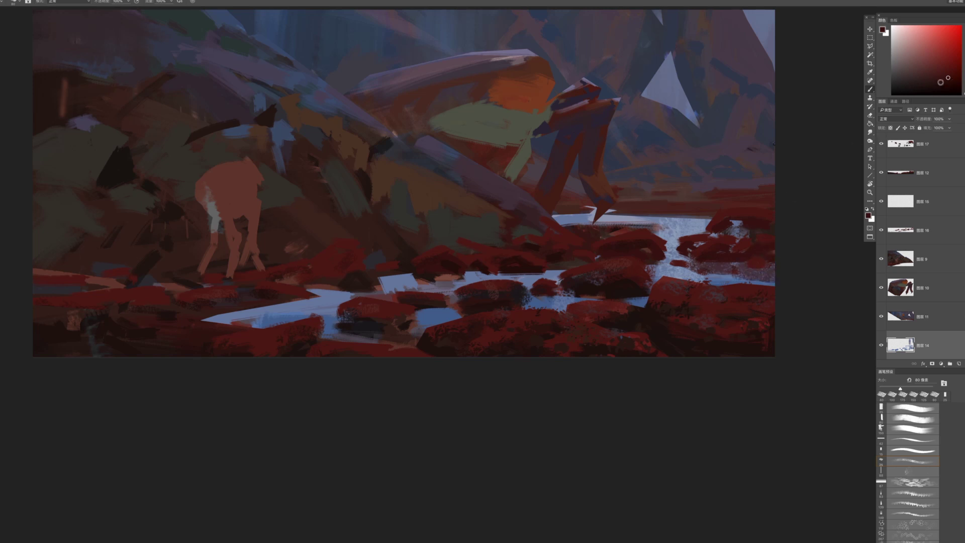
Break up the water around the central stream rocks with sampled dark red strokes
left_click(716, 266, "alt")
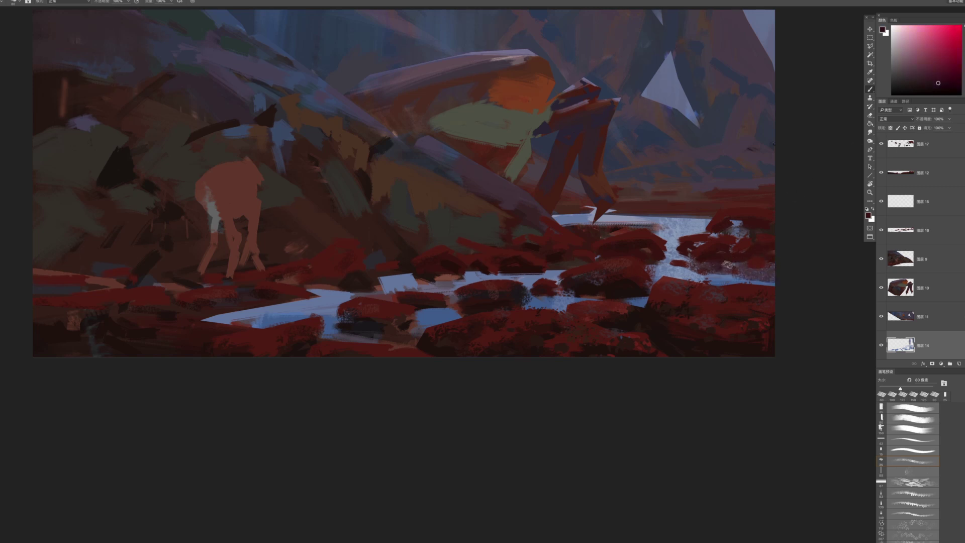
left_click_drag(576, 307, 549, 298)
left_click_drag(428, 283, 444, 282)
left_click_drag(417, 317, 443, 309)
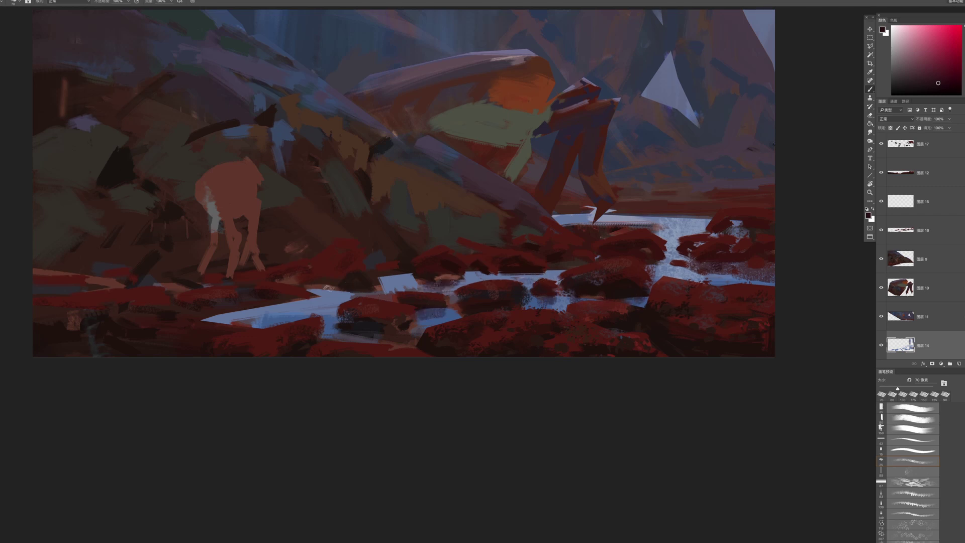
Roughen the upper edge of the stream's pointed end below the grazing creature in dark red with a smaller brush
left_click_drag(509, 327, 481, 373)
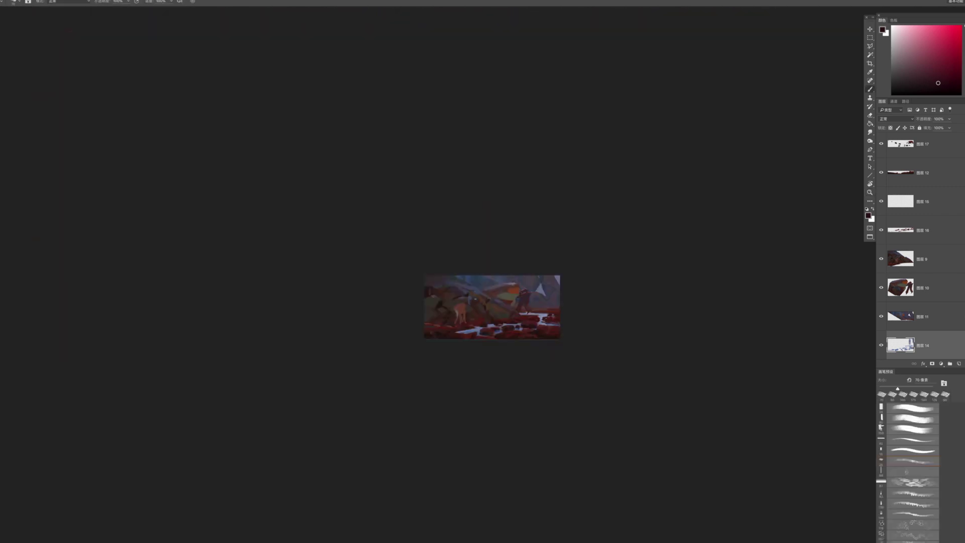
left_click_drag(484, 333, 521, 299)
scroll(502, 307, "up", 4)
key("b")
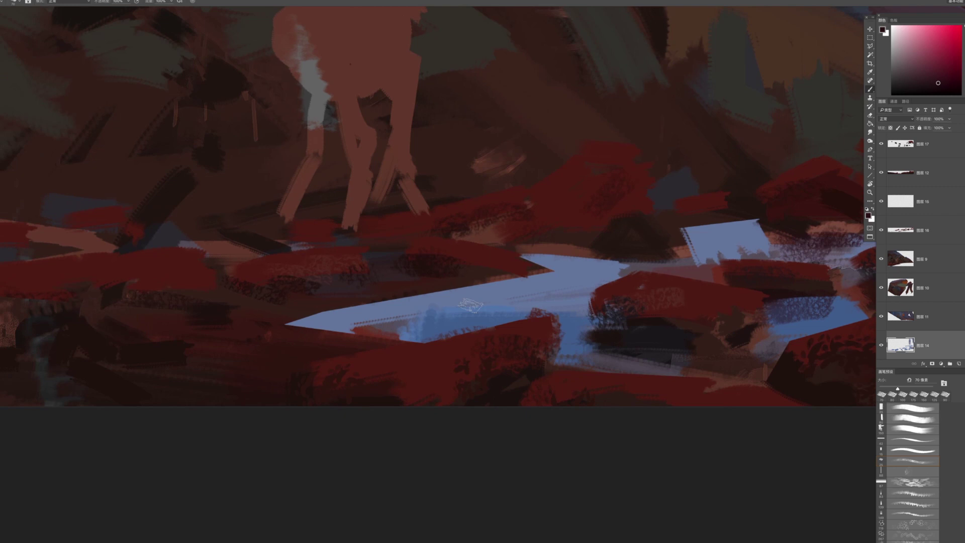
mouse_move(381, 298)
left_mouse_down()
mouse_move(309, 316)
mouse_move(496, 284)
left_mouse_up()
key("[")
key("[")
mouse_move(529, 250)
left_mouse_down()
mouse_move(576, 253)
mouse_move(498, 263)
mouse_move(636, 255)
left_mouse_up()
Break up the hard edges of the pale blue water patch behind the central rocks in dark red
scroll(636, 255, "down", 3)
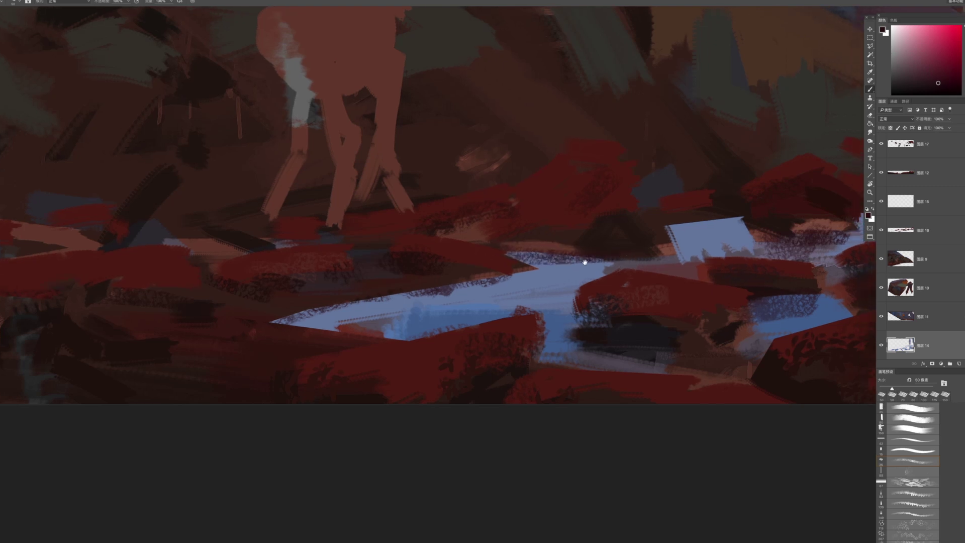
scroll(610, 245, "down", 2)
mouse_move(611, 245)
left_mouse_down()
mouse_move(639, 242)
mouse_move(603, 244)
left_mouse_up()
mouse_move(698, 239)
left_mouse_down()
mouse_move(716, 239)
mouse_move(707, 259)
mouse_move(673, 258)
left_mouse_up()
left_click_drag(559, 243, 594, 241)
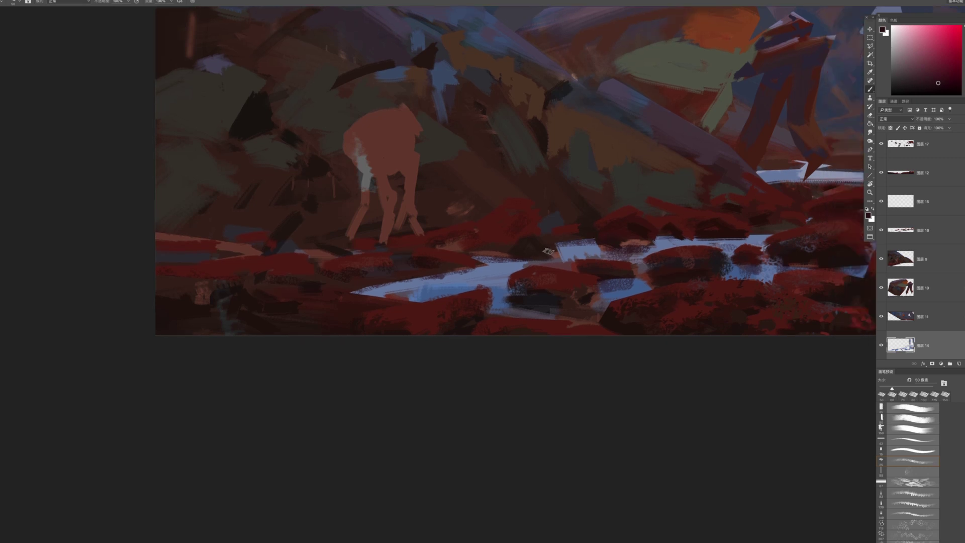
Roughen the far stream's edges around the large creature's foot and the nearby rocks in dark red
scroll(468, 319, "right", 3)
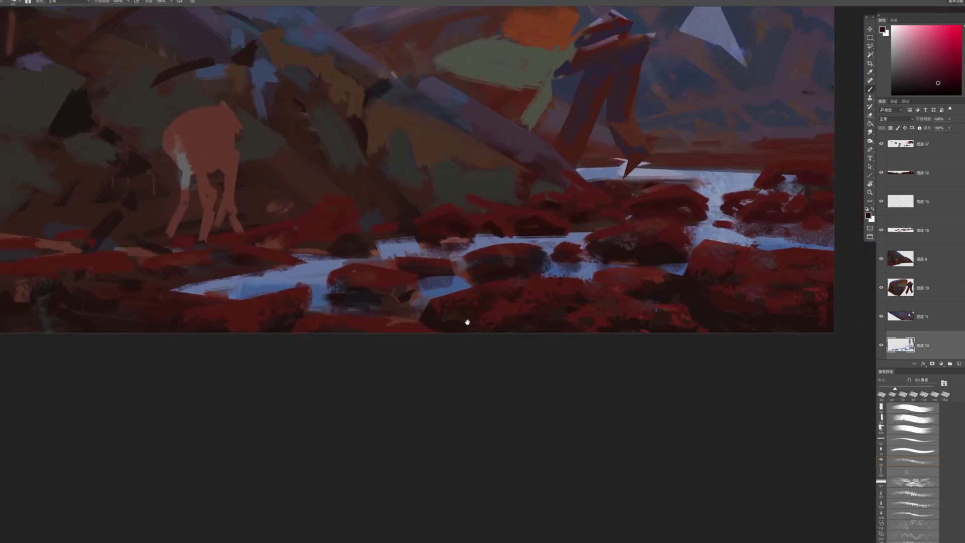
left_click_drag(749, 237, 768, 237)
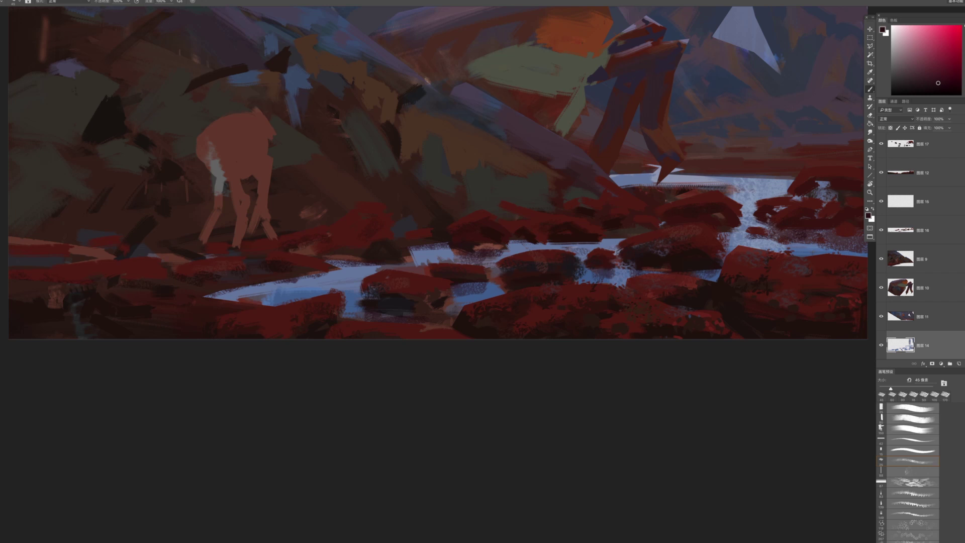
left_click_drag(713, 178, 795, 181)
left_click_drag(613, 177, 644, 177)
mouse_move(674, 204)
left_mouse_down()
mouse_move(632, 206)
mouse_move(746, 191)
mouse_move(736, 191)
left_mouse_up()
Brush sampled lavender blue into the water channel between the far rocks with a larger brush
left_click(721, 186, "alt")
key("bracketright")
key("bracketright")
left_click_drag(793, 220, 703, 237)
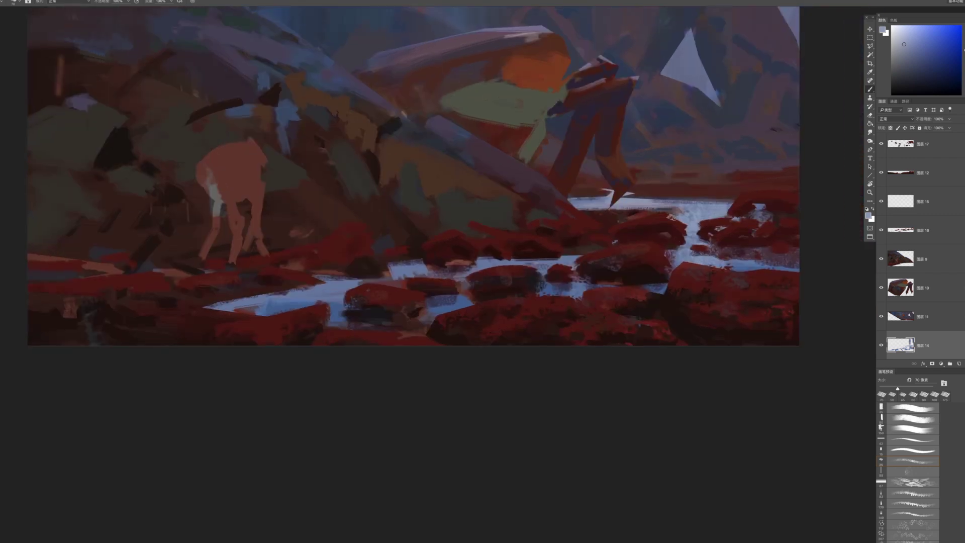
left_click_drag(624, 325, 636, 325)
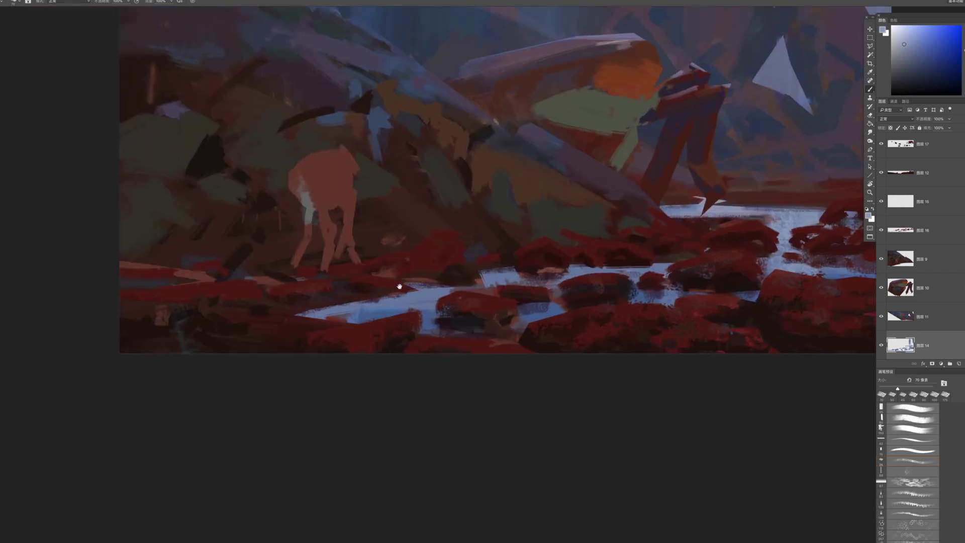
Blend sampled blue into the stream's pointed end below the grazing creature and pick a deeper blue
left_click(378, 311, "alt")
key("bracketleft")
left_click_drag(359, 310, 343, 309)
mouse_move(408, 303)
left_mouse_down()
mouse_move(437, 284)
mouse_move(405, 300)
mouse_move(419, 307)
mouse_move(391, 311)
left_mouse_up()
left_click(927, 59)
Paint sampled blues into the water above and beside the central stream rocks
key("bracketleft")
left_click(495, 285, "alt")
key("bracketright")
left_click_drag(455, 290, 493, 287)
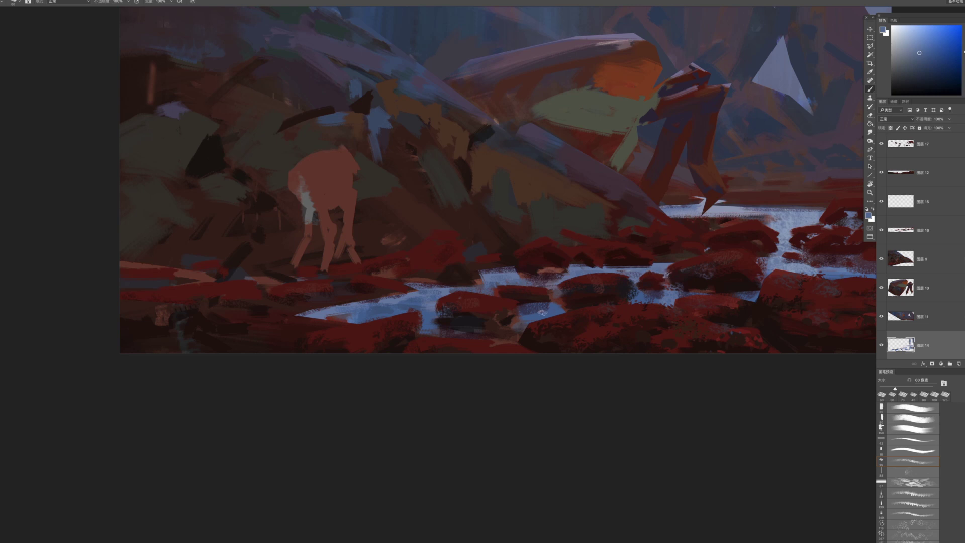
left_click(579, 266, "alt")
left_click_drag(547, 308, 535, 316)
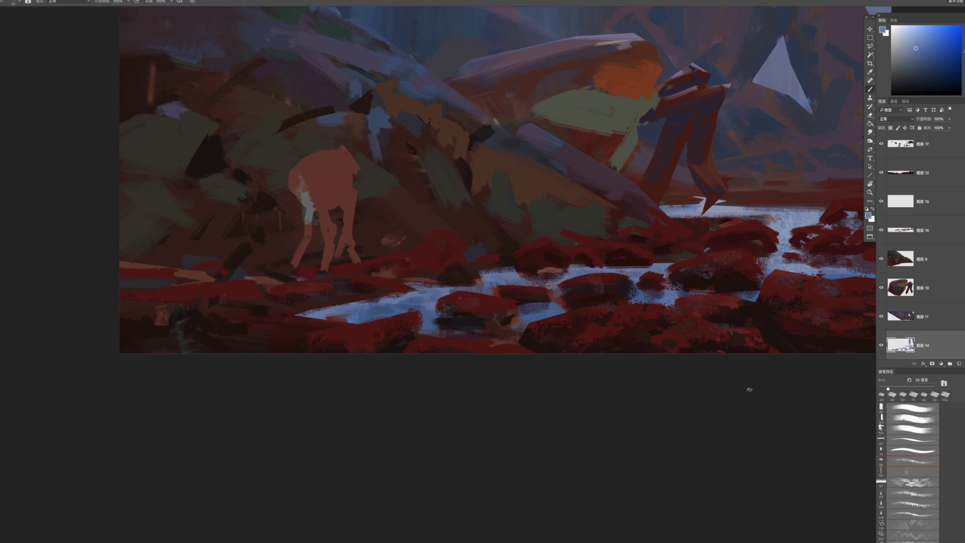
Choose a different brush preset and work deeper blue strokes into the stream below the grazing creature
right_click(659, 374)
left_click(721, 305)
right_click(728, 320)
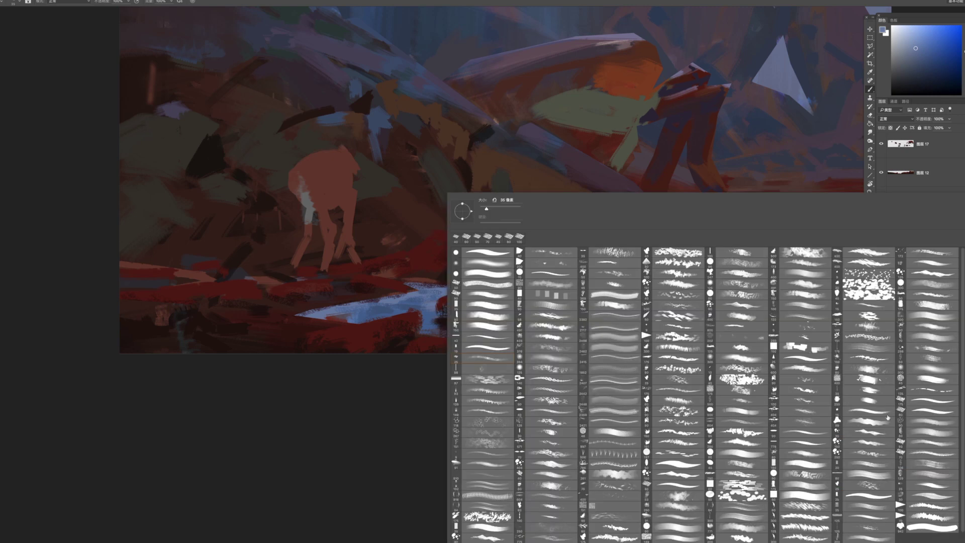
double_click(915, 506)
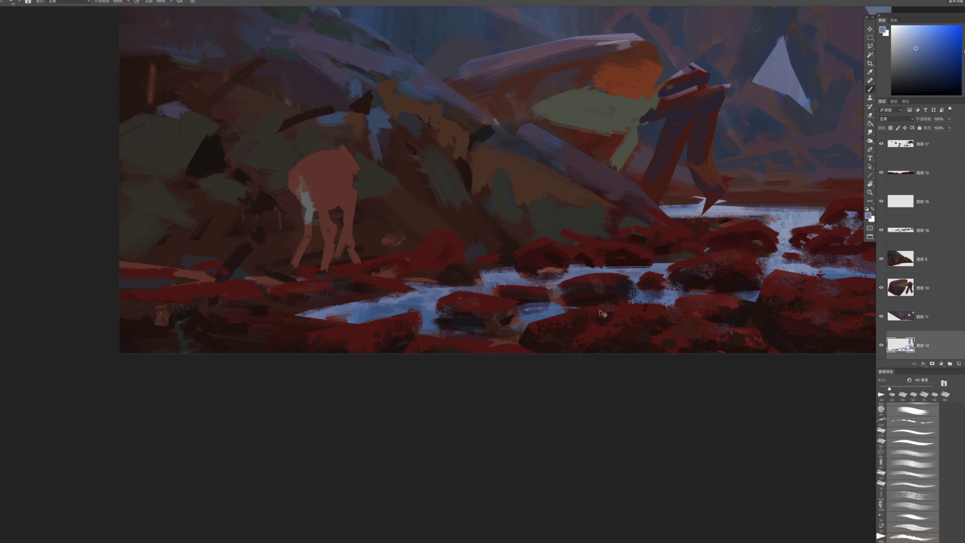
left_click_drag(757, 276, 651, 283)
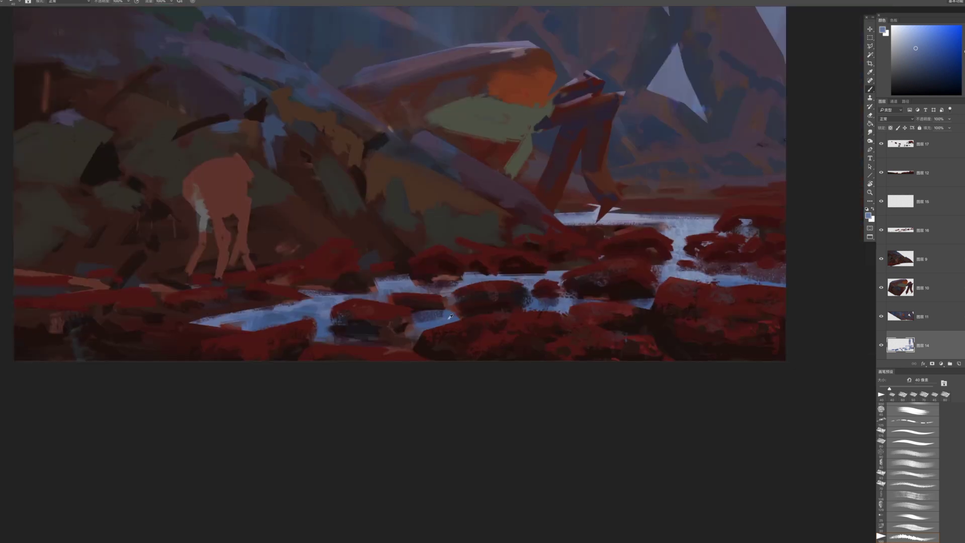
scroll(550, 277, "left", 6)
key("bracketleft")
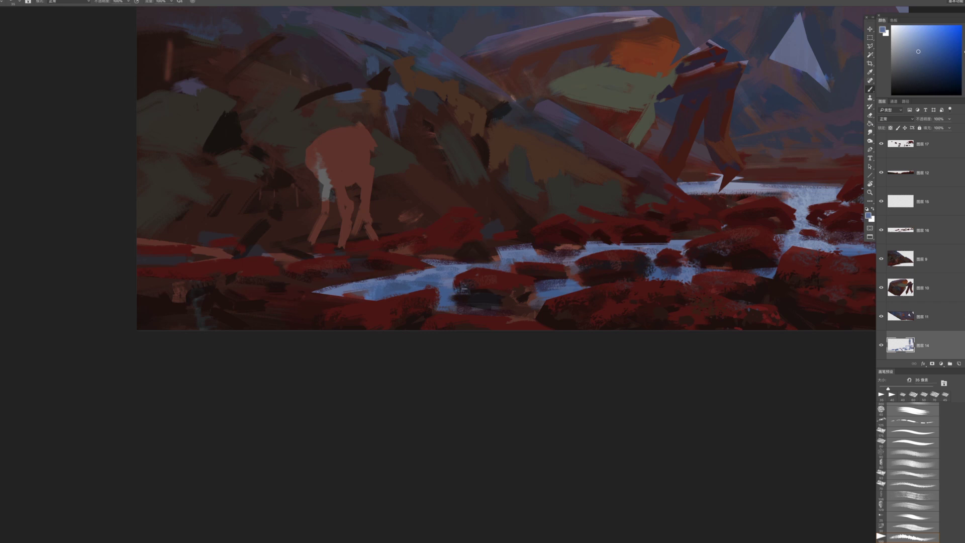
Paint horizontal blue ripples between the central rocks and across the water above the corner boulder
scroll(479, 287, "right", 5)
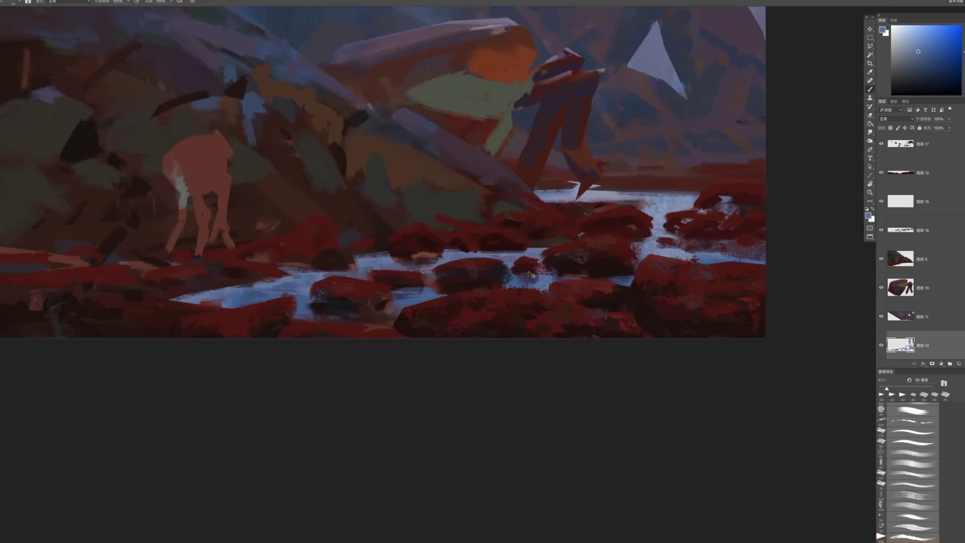
left_click_drag(568, 276, 633, 275)
mouse_move(515, 281)
left_mouse_down()
mouse_move(627, 280)
mouse_move(537, 281)
left_mouse_up()
key("bracketleft")
left_click_drag(732, 256, 766, 257)
left_click_drag(693, 246, 744, 247)
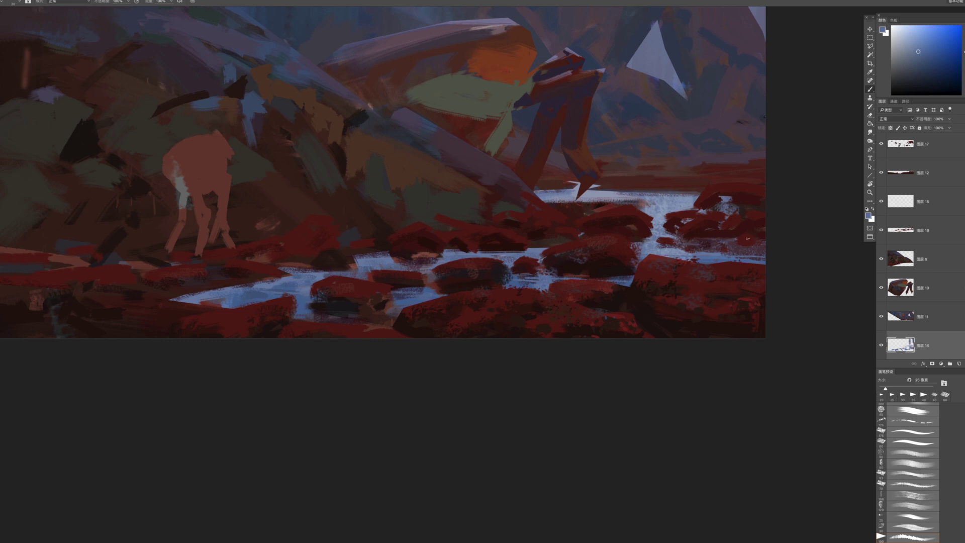
Add thin ripples along the far stream beside the large creature's foot in sampled lavender blue
left_click_drag(582, 196, 628, 197)
key("bracketright")
left_click(566, 194, "alt")
left_click(570, 193, "alt")
key("bracketleft")
key("bracketleft")
left_click(595, 193, "alt")
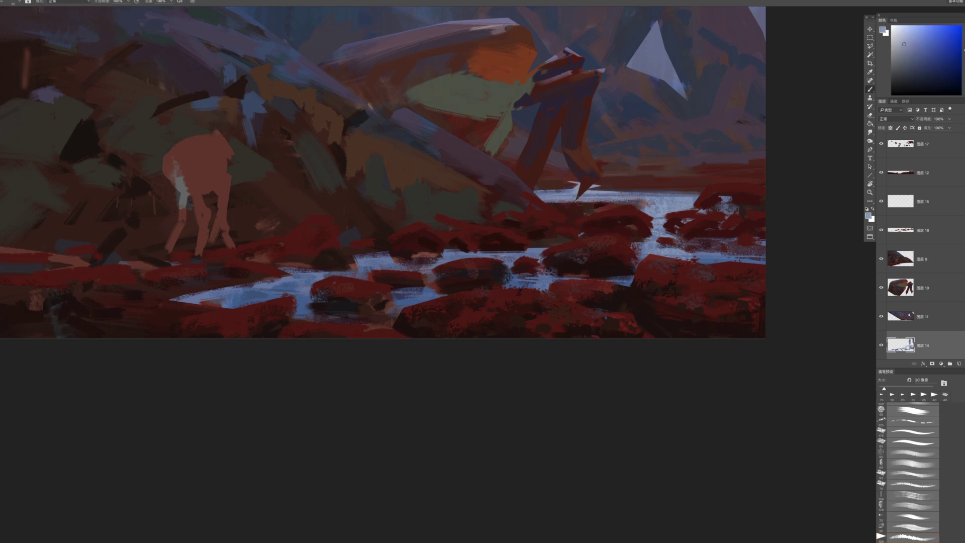
left_click_drag(583, 194, 678, 196)
mouse_move(586, 276)
left_mouse_down()
mouse_move(636, 273)
mouse_move(589, 276)
left_mouse_up()
key("ctrl+z")
key("bracketleft")
key("bracketleft")
key("ctrl+z")
left_click(546, 287, "alt")
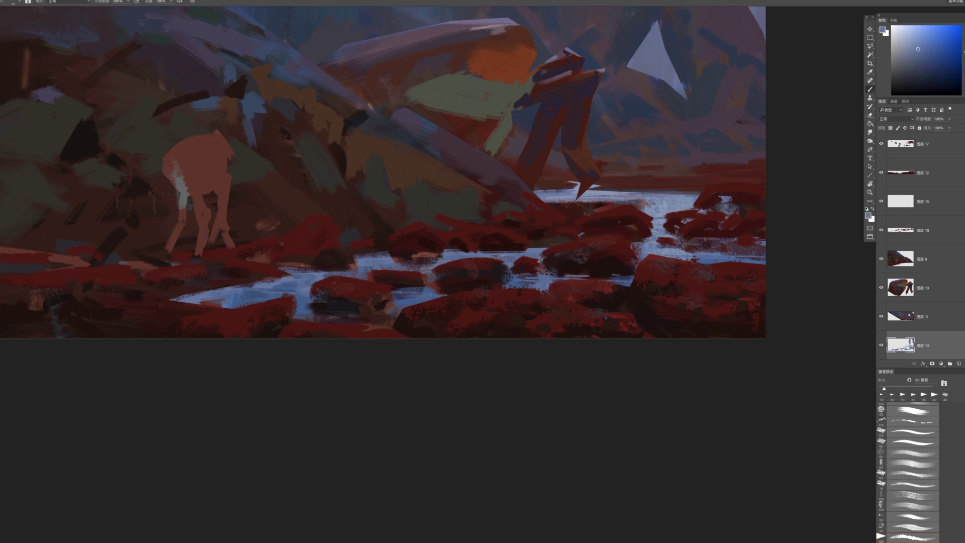
key("ctrl+z")
left_click_drag(543, 142, 530, 206)
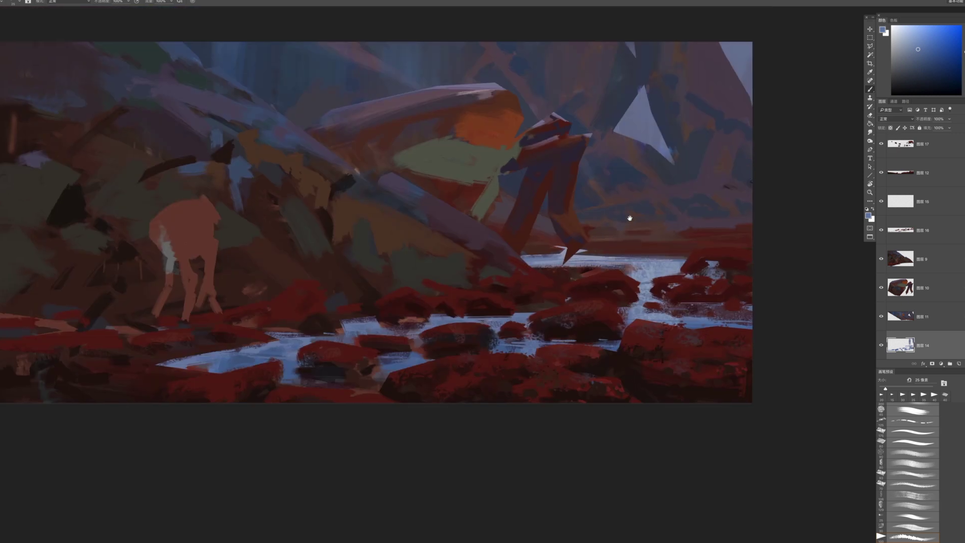
Switch to the backdrop layer, choose a different brush preset and work sampled dark blue into the base of the distant wall
left_click(699, 241, "ctrl")
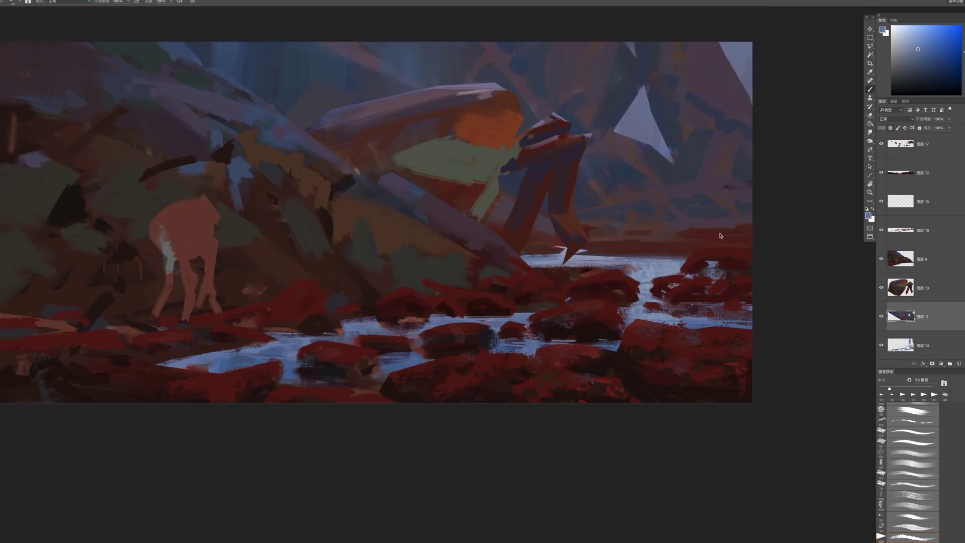
right_click(721, 235)
double_click(479, 360)
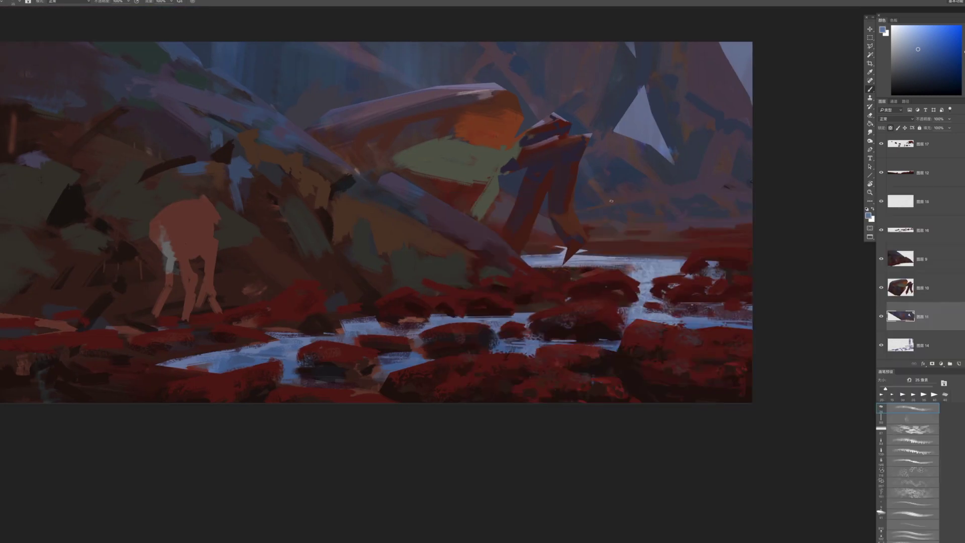
left_click(599, 211, "alt")
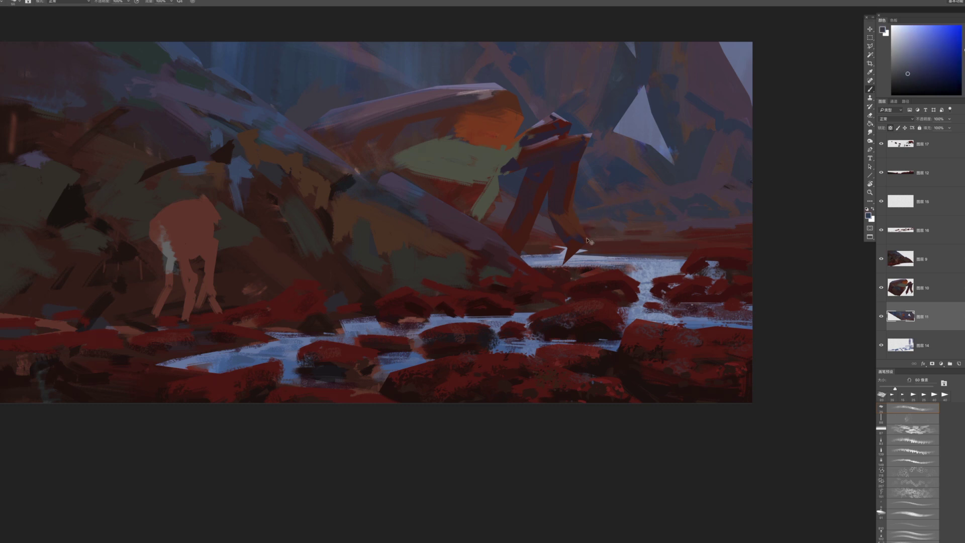
key("bracketright")
key("bracketright")
left_click_drag(613, 259, 530, 277)
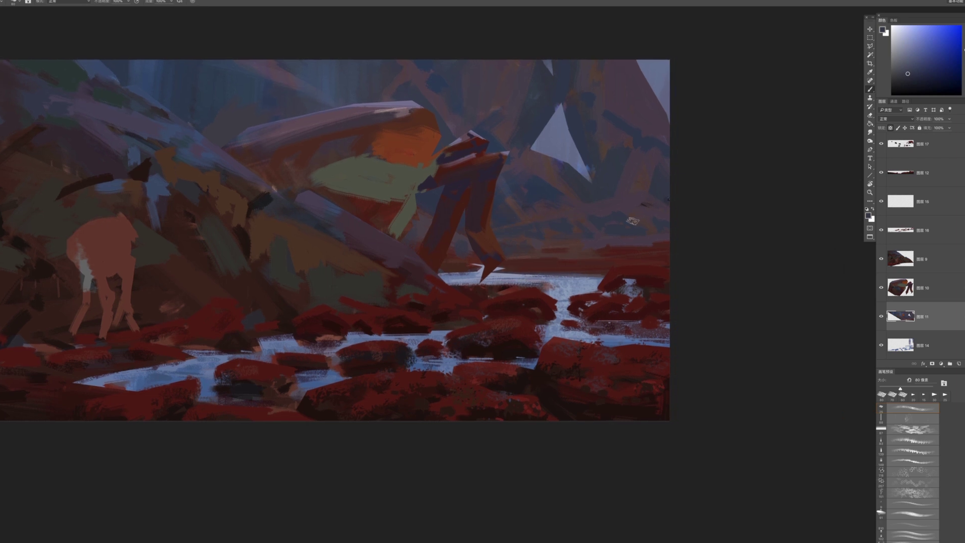
Paint sampled muted mauve strokes low on the distant wall, just above the far red shore
left_click(615, 207, "alt")
left_click(627, 204, "alt")
left_click_drag(590, 227, 599, 241)
key("bracketleft")
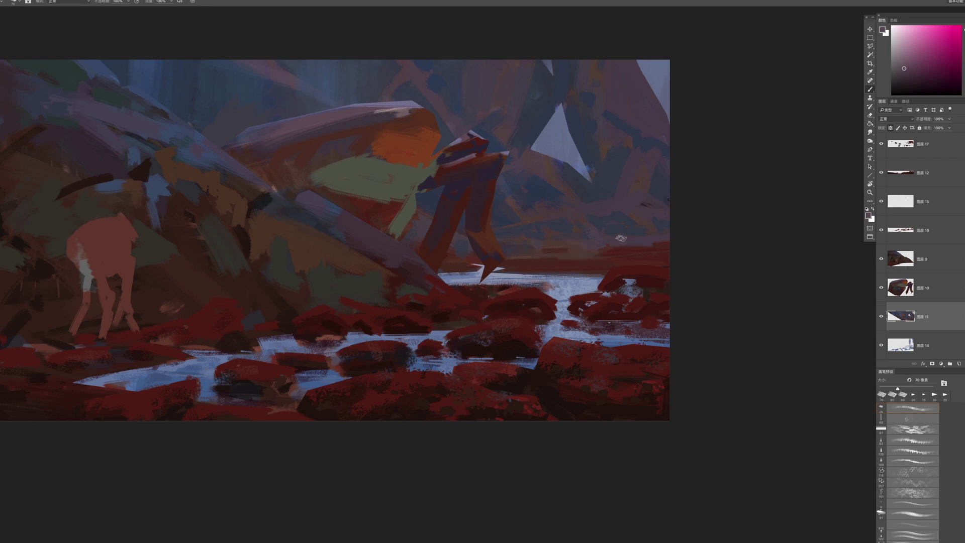
key("bracketleft")
key("bracketleft")
key("bracketleft")
left_click_drag(629, 250, 643, 242)
Blend sampled dark reds and mauves along the far shore where it meets the backdrop
key("bracketright")
key("bracketright")
key("bracketleft")
key("bracketleft")
left_click(550, 263, "alt")
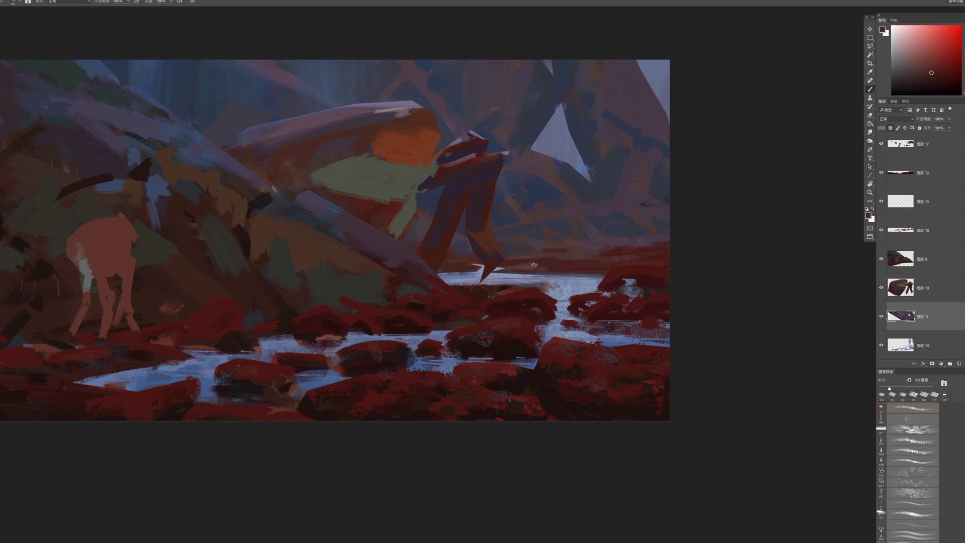
key("bracketleft")
left_click(587, 248, "alt")
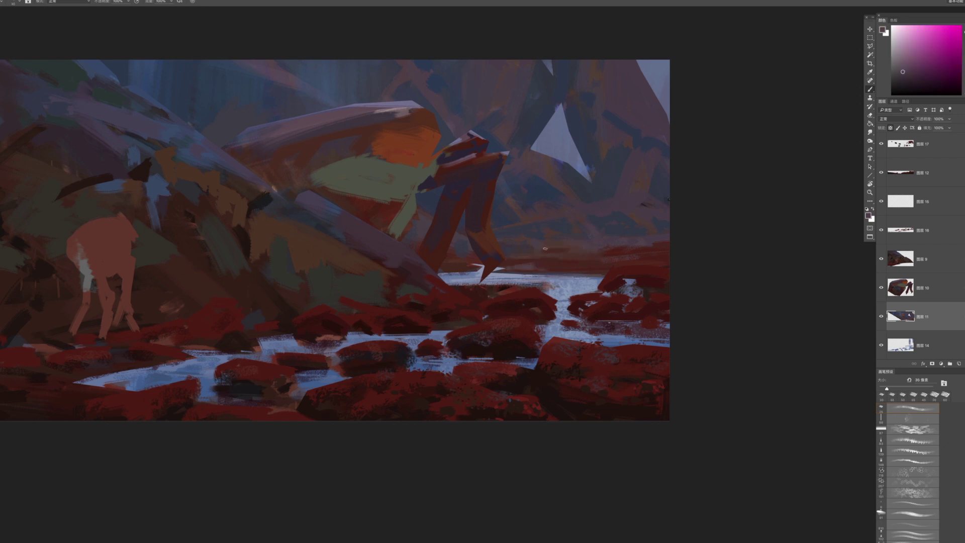
left_click_drag(639, 257, 662, 256)
left_click(660, 248, "alt")
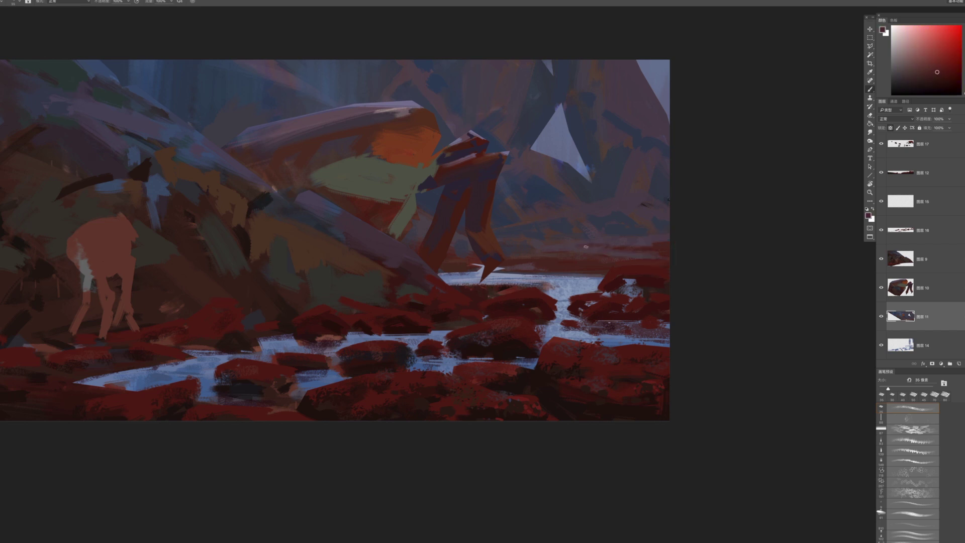
left_click(668, 241, "alt")
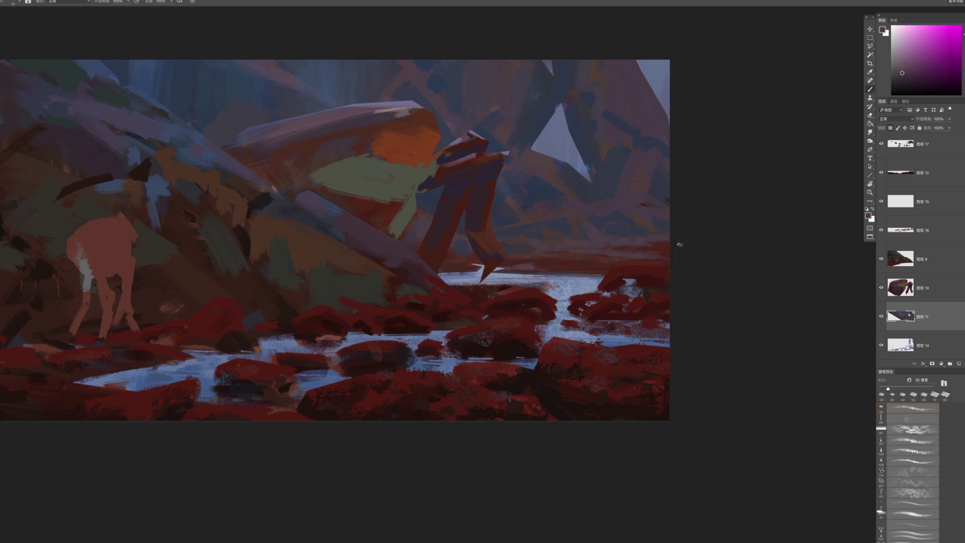
Sample the stream's pale blue, test a small puddle on the far shore and choose another brush preset
left_click(474, 275, "alt")
key("bracketleft")
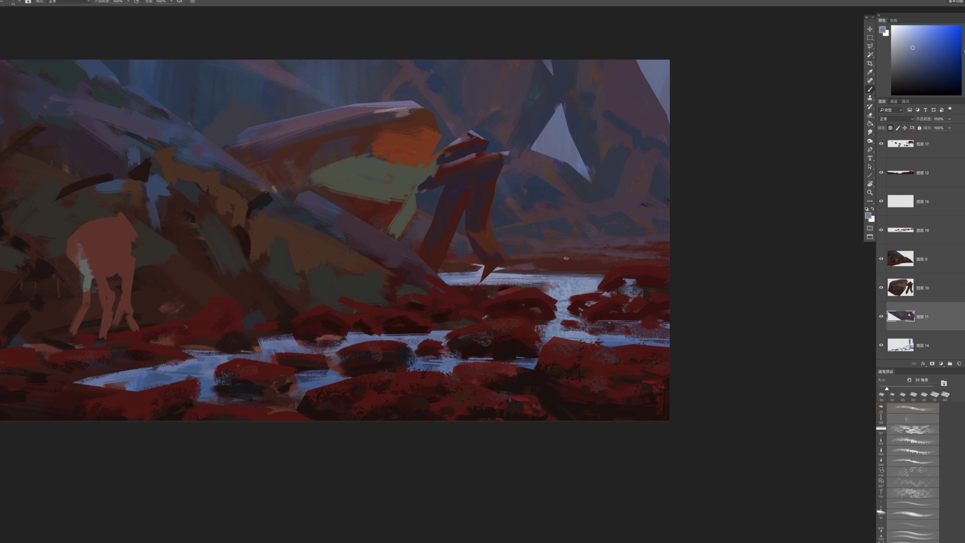
key("ctrl+z")
left_click_drag(566, 259, 574, 260)
scroll(899, 431, "up", 5)
left_click(923, 455)
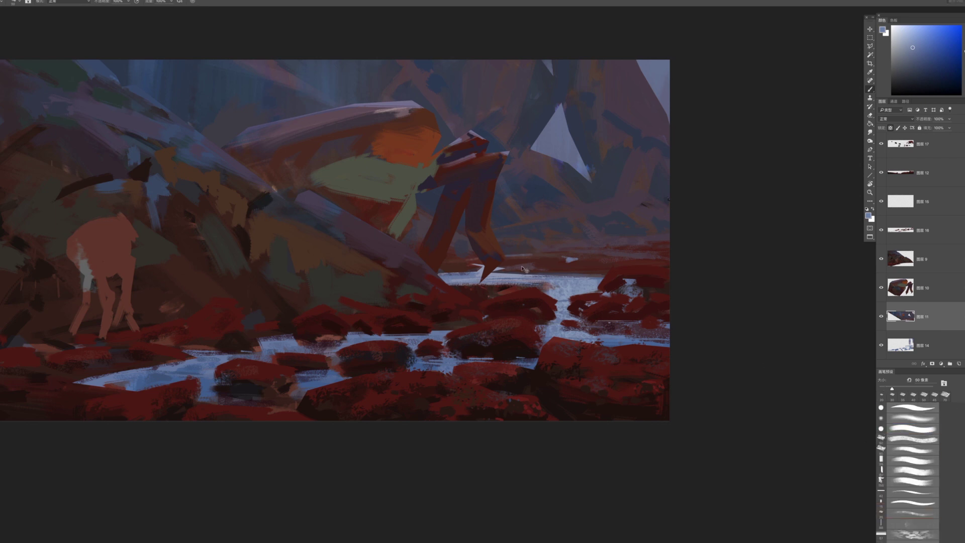
Paint thin pale-blue puddles across the far red shore beyond the large creature's foot
key("ctrl+z")
left_click_drag(501, 262, 532, 258)
key("ctrl+z")
key("bracketleft")
left_click_drag(558, 258, 579, 257)
left_click_drag(655, 293, 563, 343)
left_click_drag(575, 309, 646, 270)
key("bracketleft")
key("bracketleft")
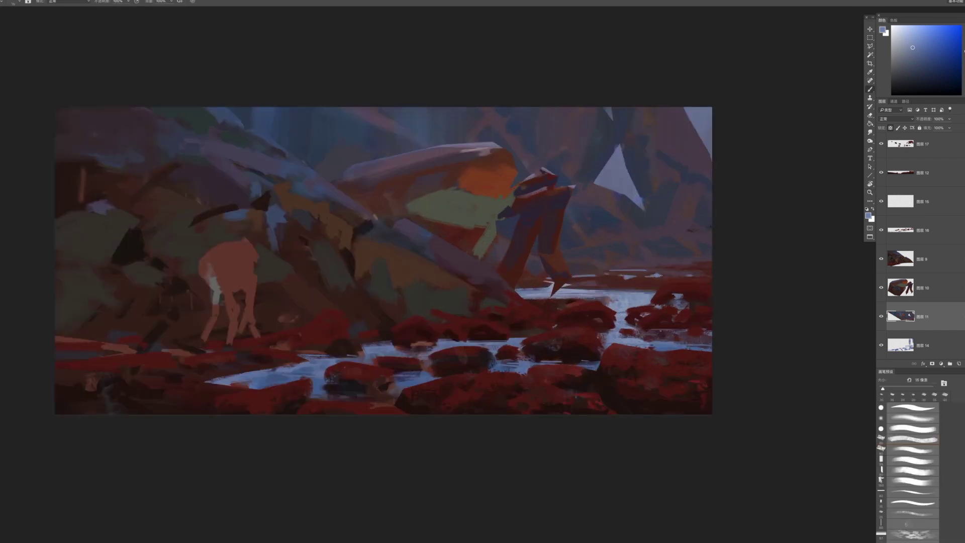
Sample a mauve from the base of the backdrop and shift its hue to orange
key("z")
left_click_drag(581, 322, 513, 303)
left_click_drag(603, 312, 644, 297)
key("bracketright")
key("bracketright")
key("bracketright")
left_click(677, 278, "alt")
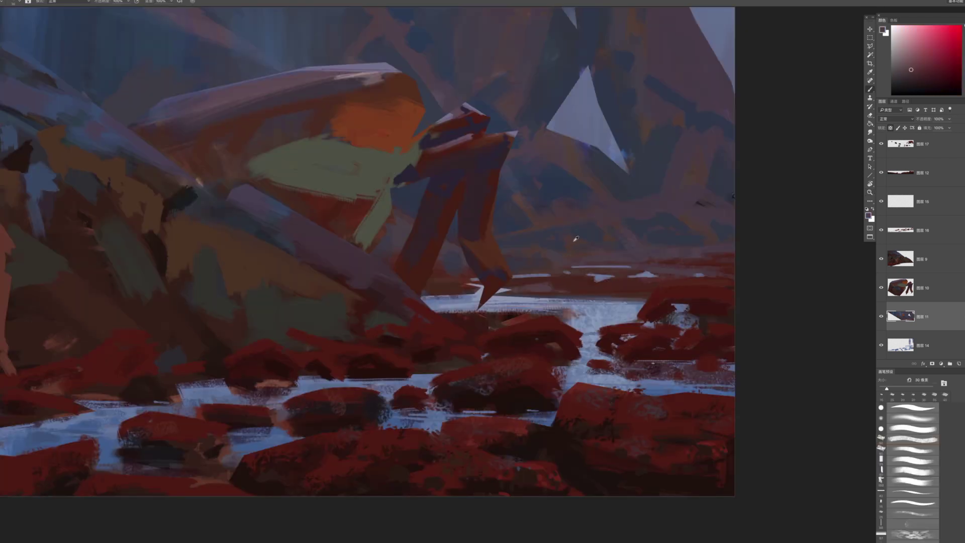
left_click(574, 241, "alt")
left_click_drag(964, 93, 964, 91)
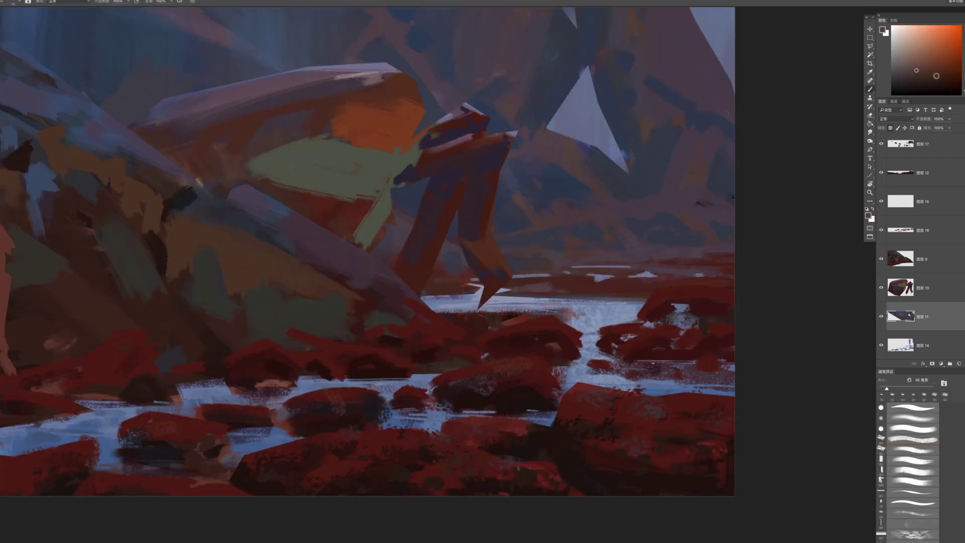
Paint small muted orange-brown patches between the puddles on the far shore
key("bracketleft")
key("bracketright")
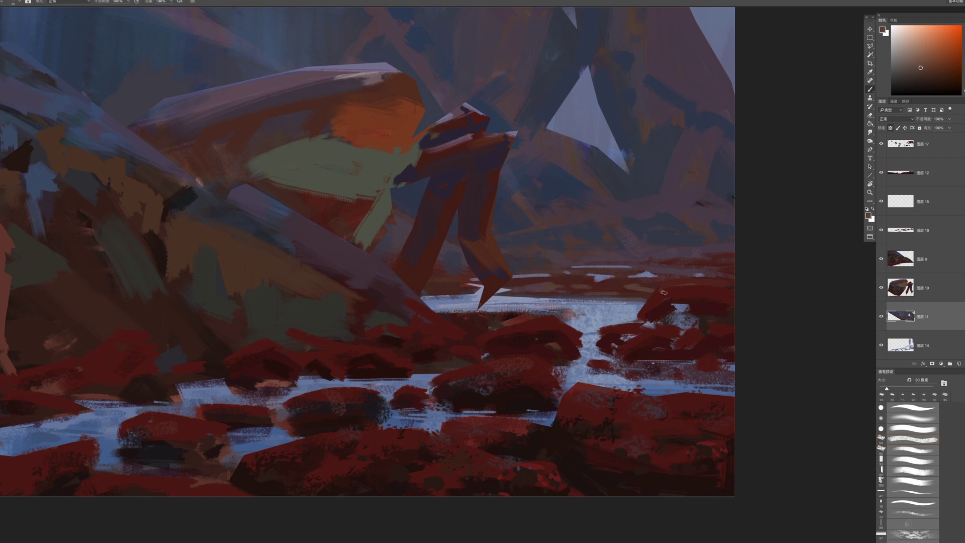
key("bracketleft")
key("bracketleft")
left_click_drag(612, 258, 657, 258)
left_click_drag(595, 300, 548, 306)
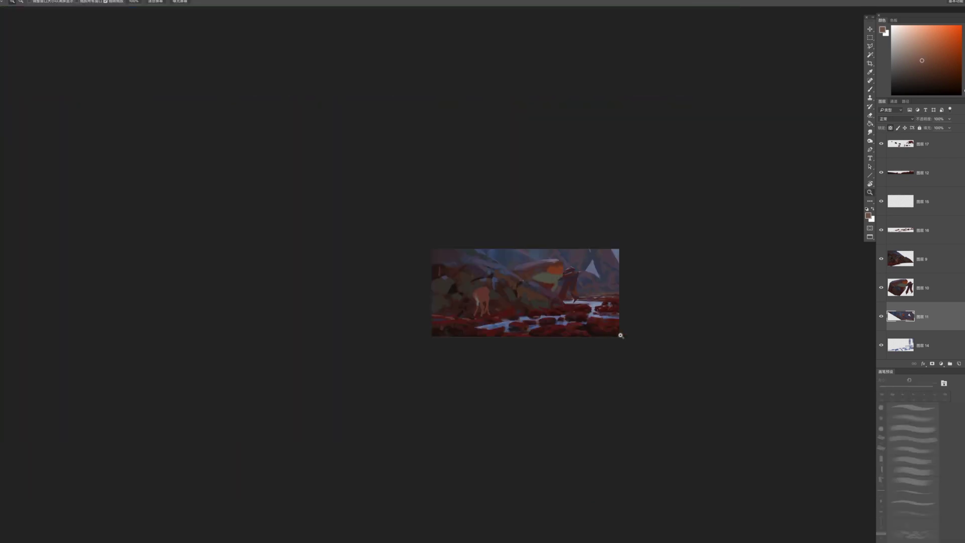
Switch to the hillside layer and choose a textured brush preset
left_click_drag(621, 331, 644, 317)
left_click_drag(519, 262, 631, 274)
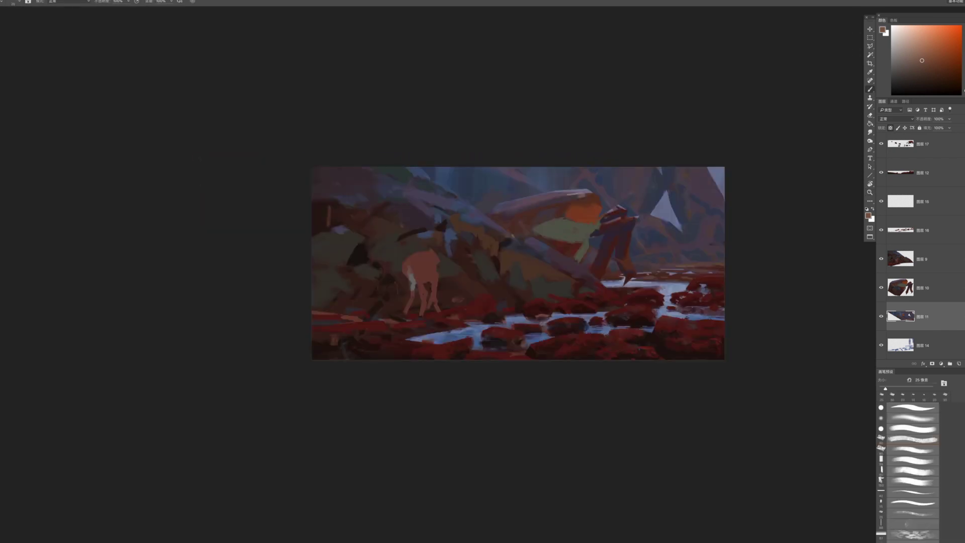
key("z")
left_click(632, 272)
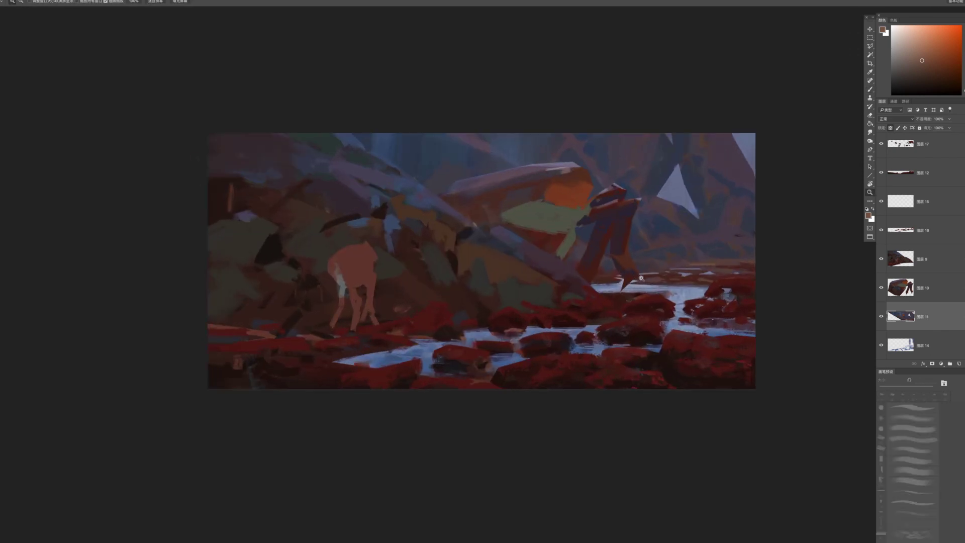
left_click_drag(400, 188, 412, 189)
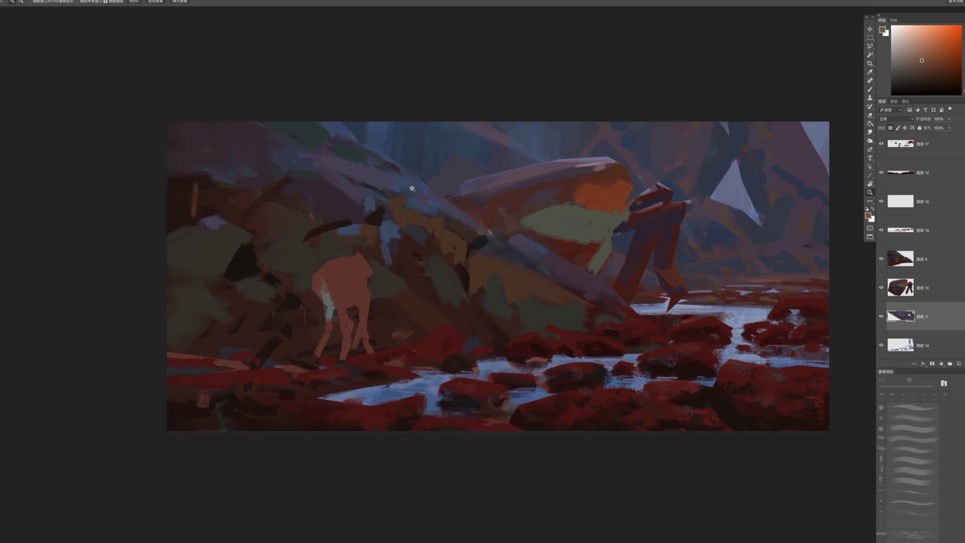
key("b")
left_click(418, 189, "ctrl")
right_click(500, 231)
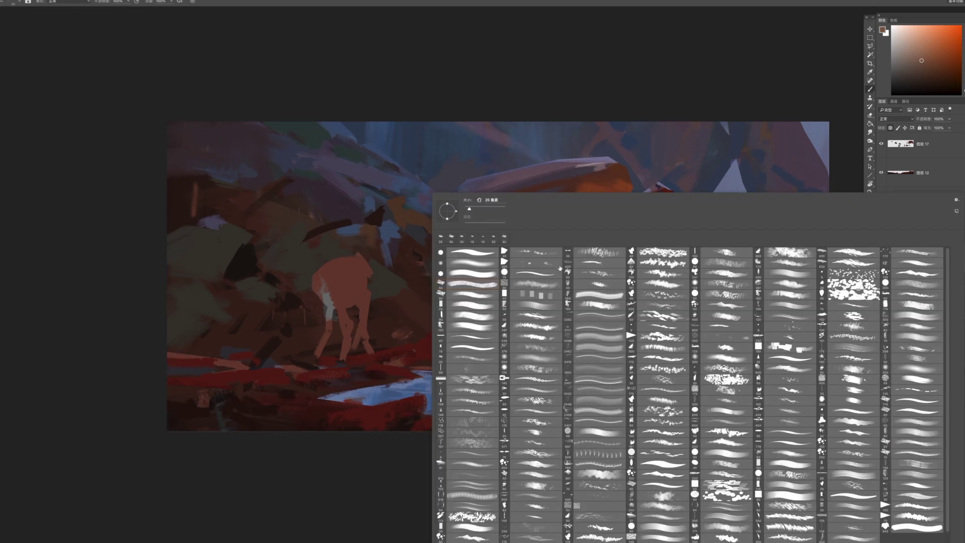
double_click(721, 299)
Stipple a sampled, adjusted blue along the upper ridge of the hillside with an enlarged textured brush
mouse_move(375, 200)
left_mouse_down()
mouse_move(372, 267)
mouse_move(415, 257)
left_mouse_up()
left_click(400, 254, "alt")
left_click(921, 52)
key("bracketright")
key("bracketright")
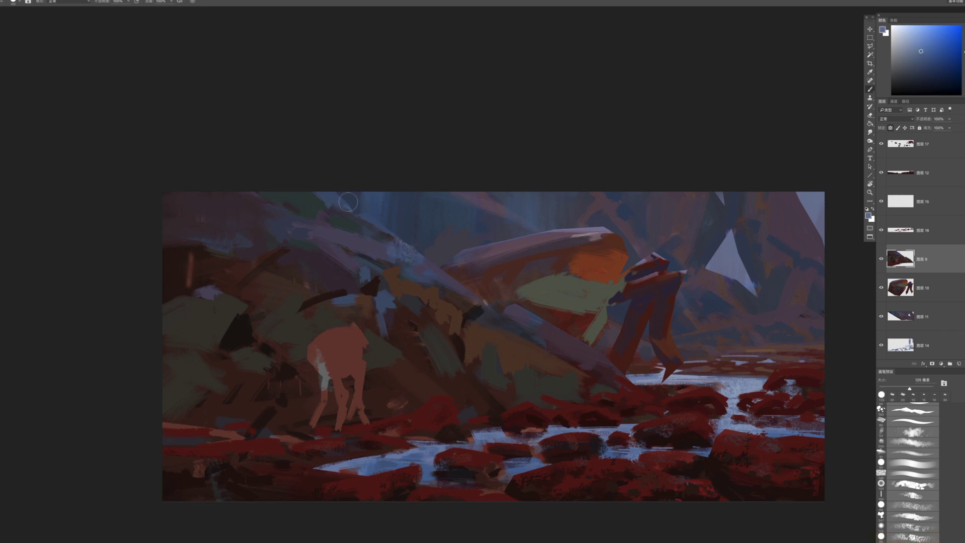
key("bracketright")
key("bracketright")
key("bracketright")
key("bracketright")
key("bracketleft")
key("bracketleft")
key("bracketleft")
mouse_move(474, 329)
left_mouse_down()
mouse_move(457, 318)
mouse_move(440, 265)
left_mouse_up()
key("bracketleft")
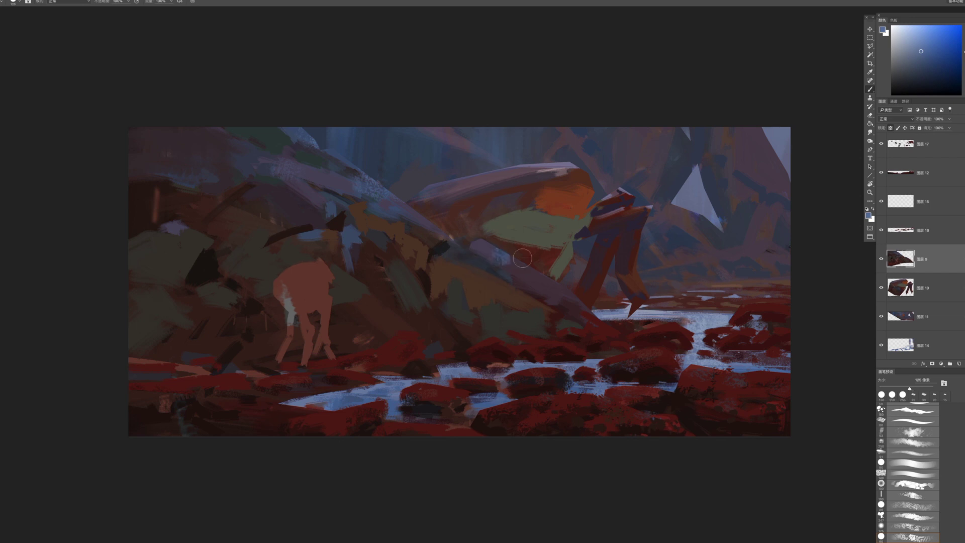
Enlarge the brush and stamp blue texture onto the pale rock patch on the hillside behind the grazing creature
key("bracketright")
key("bracketright")
key("bracketright")
key("bracketright")
left_click_drag(170, 246, 174, 239)
key("ctrl+z")
left_click_drag(504, 366, 506, 357)
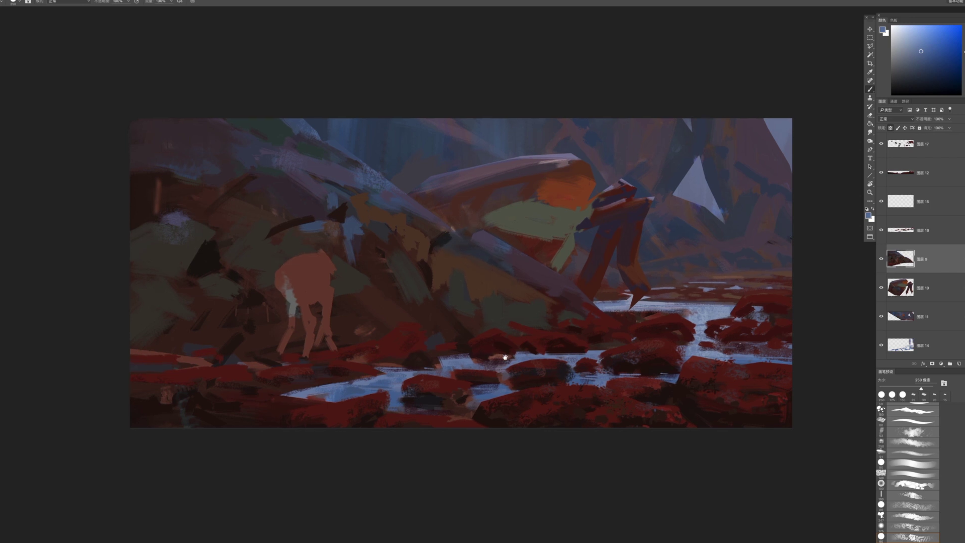
Switch to the foreground rock layer and stipple a sampled colour over the rocks along the painting's lower edge
left_click(570, 413, "alt")
left_click(573, 414, "ctrl")
left_click(555, 419)
mouse_move(436, 434)
left_mouse_down()
mouse_move(458, 455)
mouse_move(457, 428)
left_mouse_up()
left_click_drag(338, 418, 334, 429)
key("ctrl+z")
left_click_drag(232, 380, 231, 393)
Texture the rocks at the foot of the slope near the large creature's claw with sampled reds and a smaller brush
key("bracketleft")
left_click_drag(618, 329, 610, 328)
key("bracketleft")
scroll(597, 317, "up", 4)
key("bracketleft")
key("bracketleft")
left_click(610, 310, "alt")
left_click(598, 314, "alt")
mouse_move(574, 293)
left_mouse_down()
mouse_move(596, 308)
mouse_move(582, 293)
left_mouse_up()
key("bracketleft")
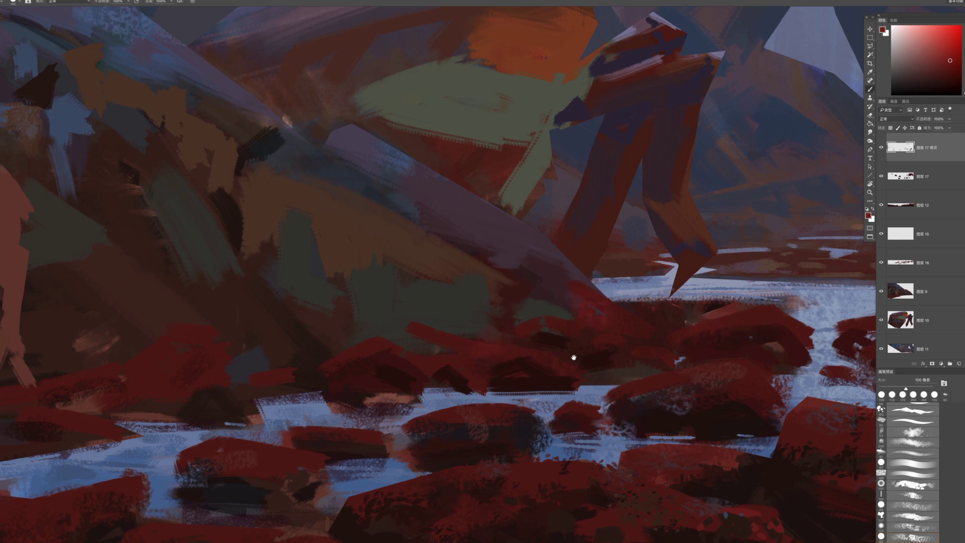
Add small dark accents in a sampled near-black red to the rocks beside the far stretch of stream
left_click_drag(574, 357, 511, 371)
left_click_drag(645, 321, 525, 323)
key("bracketright")
key("bracketleft")
key("bracketleft")
left_click(565, 439, "alt")
mouse_move(750, 368)
left_mouse_down()
mouse_move(791, 348)
mouse_move(779, 314)
mouse_move(803, 275)
mouse_move(831, 309)
left_mouse_up()
key("bracketleft")
key("bracketleft")
key("bracketleft")
key("bracketleft")
key("bracketleft")
key("bracketleft")
key("bracketleft")
mouse_move(762, 393)
left_mouse_down()
mouse_move(731, 365)
mouse_move(786, 367)
left_mouse_up()
key("bracketleft")
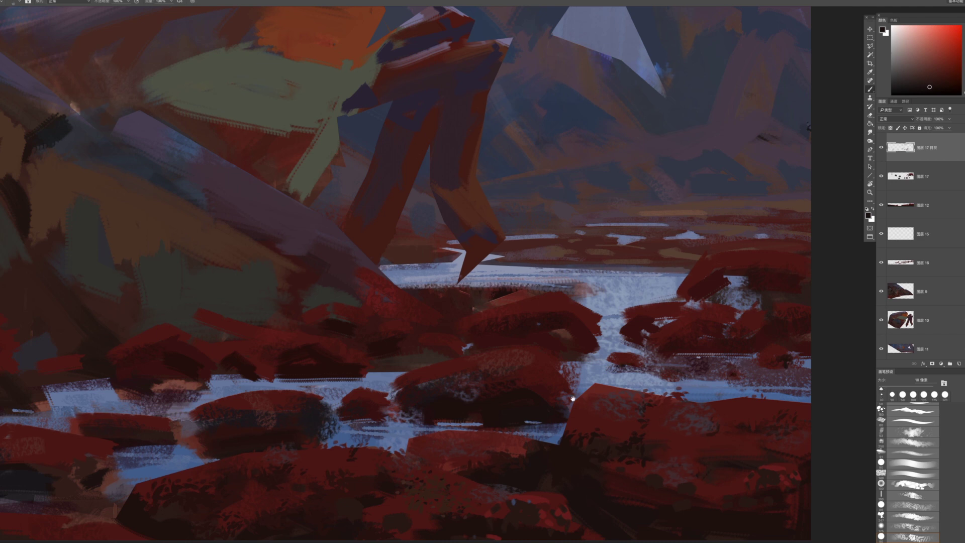
left_click_drag(528, 403, 732, 345)
Rework the red rocks beside the stream with sampled lighter and darker reds, using a larger brush
key("bracketright")
key("bracketright")
key("bracketright")
key("bracketright")
key("bracketright")
key("bracketright")
key("bracketright")
key("bracketright")
left_click(829, 300, "alt")
scroll(826, 297, "right", 2)
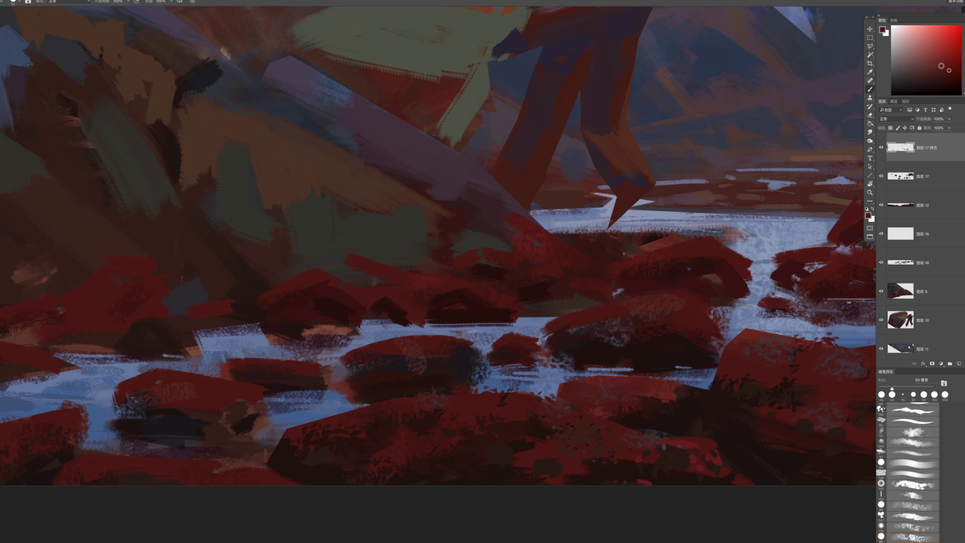
key("bracketleft")
left_click(719, 259, "alt")
key("z")
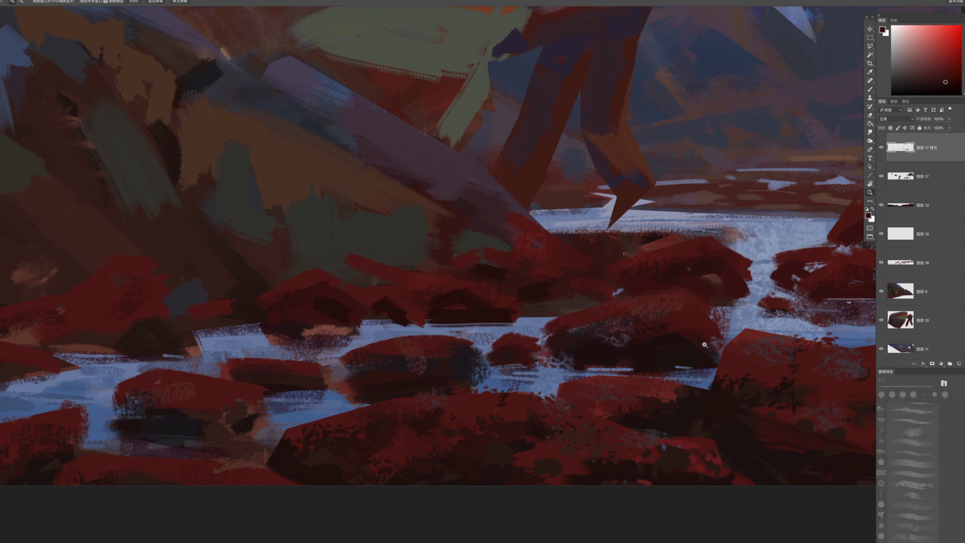
left_click_drag(710, 347, 653, 343)
left_click(671, 312)
left_click(668, 298)
key("b")
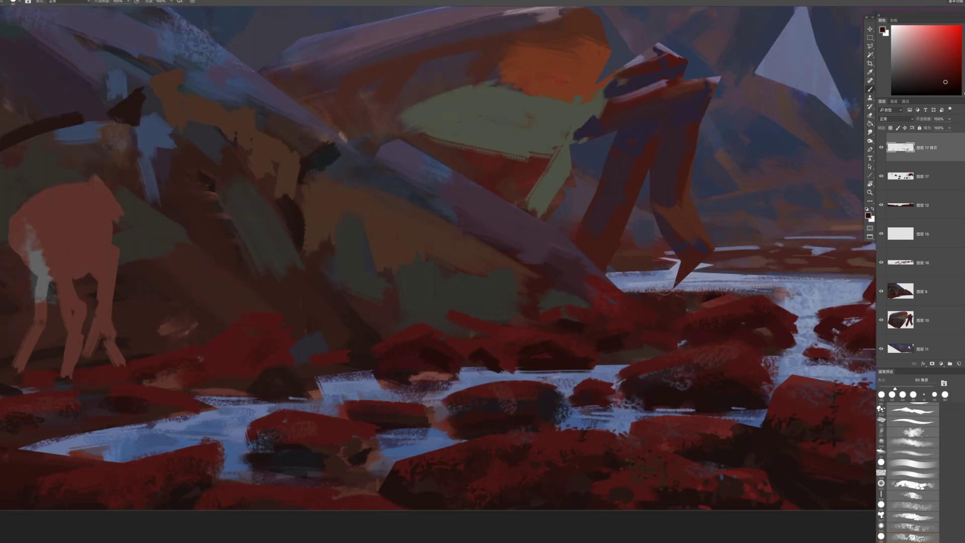
Try to stipple sampled lavender blue over the bank below the large creature's claw
left_click(655, 278, "alt")
key("bracketleft")
left_click_drag(631, 291, 707, 292)
left_click_drag(598, 291, 704, 292)
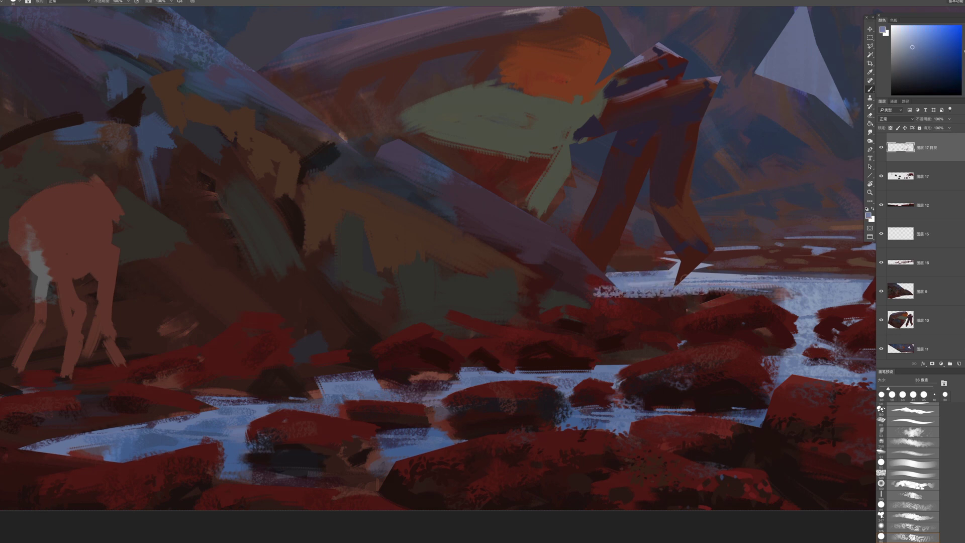
key("ctrl+z")
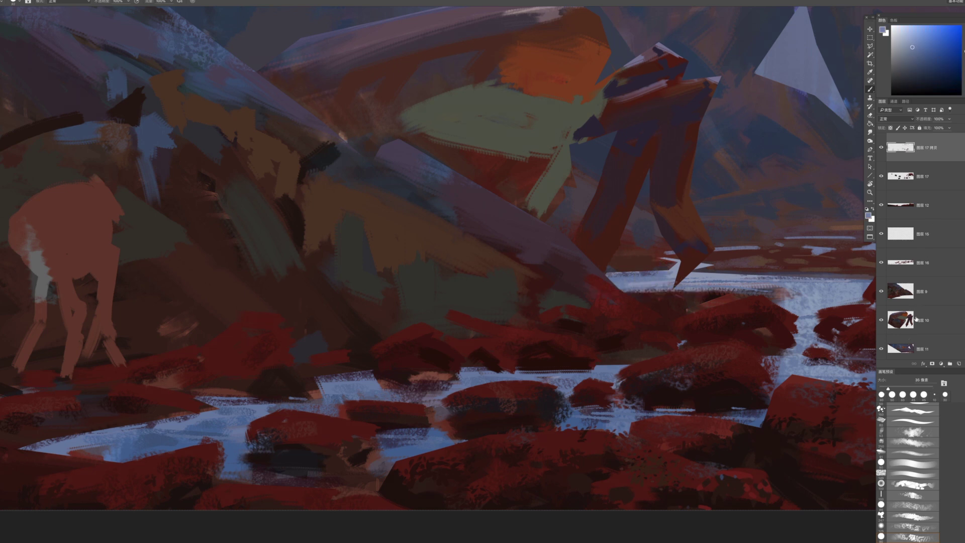
Switch to the water layer and stipple lavender blue along the stream edge below the large creature's claw
left_click(919, 263)
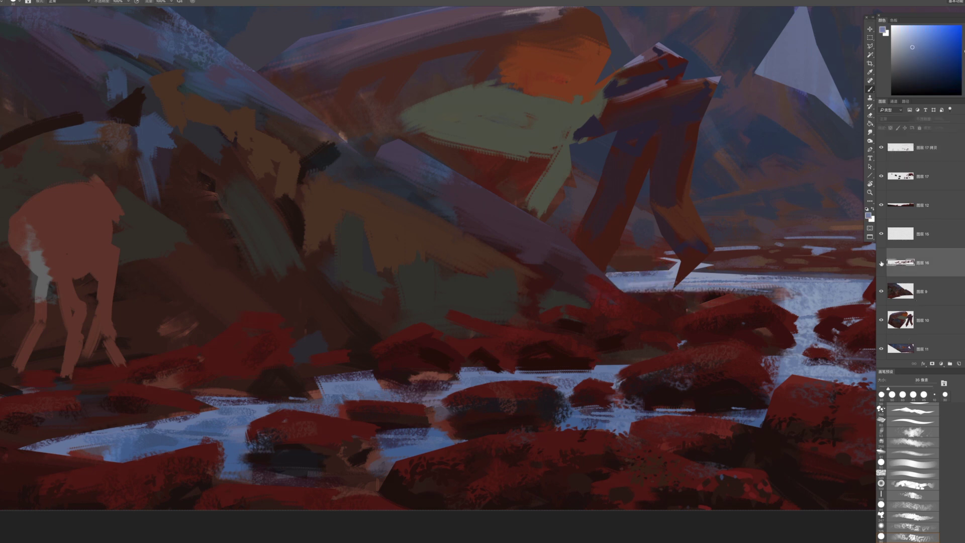
left_click(641, 290, "super")
mouse_move(613, 296)
left_mouse_down()
mouse_move(768, 292)
mouse_move(720, 297)
left_mouse_up()
key("super+z")
key("super+z")
key("super+z")
left_click_drag(783, 290, 718, 296)
left_click(776, 261, "alt")
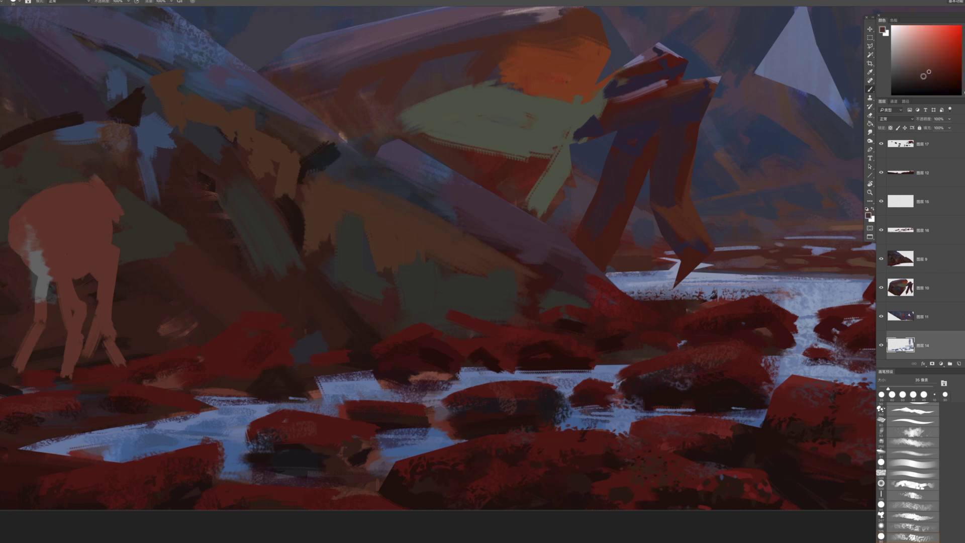
Paint small muted red-brown strokes over the distant water's edge just behind the red rocks, below the creature's pointed foot
key("bracketleft")
mouse_move(708, 292)
left_mouse_down()
mouse_move(624, 291)
mouse_move(713, 294)
mouse_move(644, 301)
left_mouse_up()
left_click_drag(653, 302, 691, 302)
key("bracketleft")
key("bracketleft")
left_click_drag(622, 290, 736, 292)
left_click_drag(652, 289, 626, 289)
left_click_drag(703, 294, 736, 292)
left_click_drag(684, 309, 665, 311)
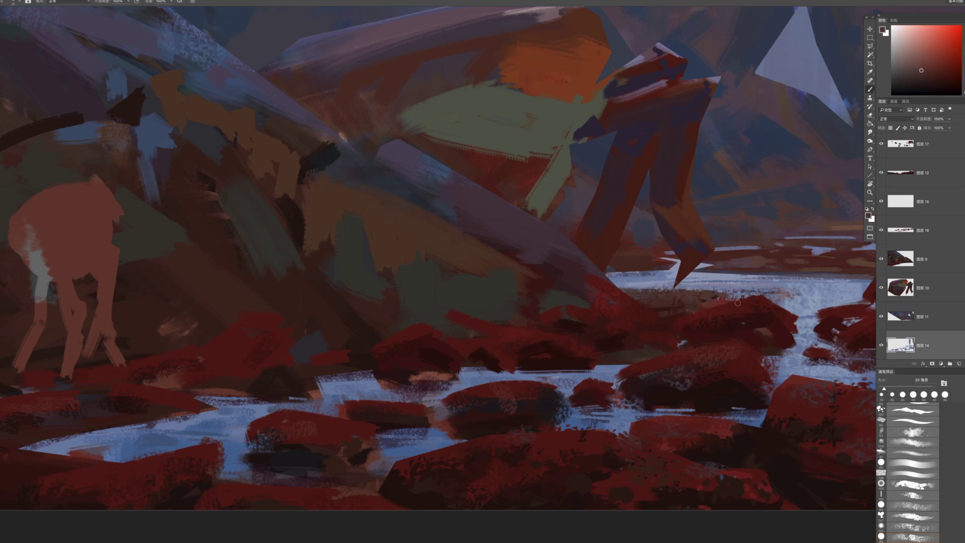
Sample the stream's blue, select the hillside layer and dab blue accents along the left riverbank
left_click_drag(691, 348, 669, 342)
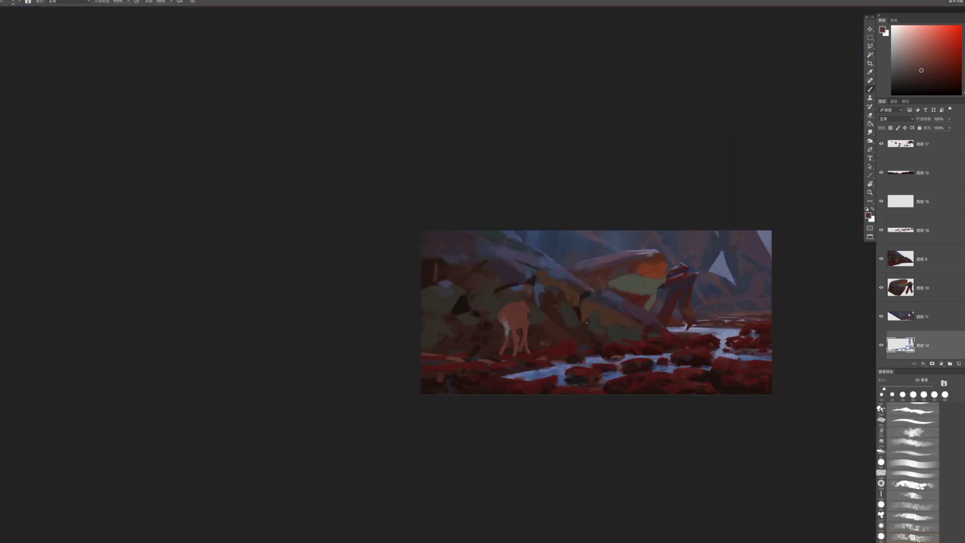
left_click_drag(658, 333, 687, 298)
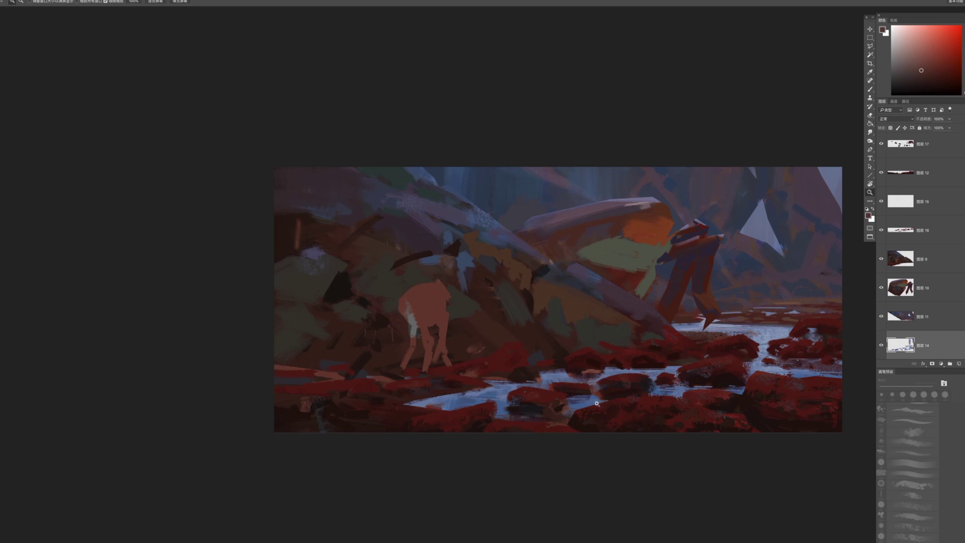
left_click_drag(374, 393, 394, 385)
left_click(485, 410, "alt")
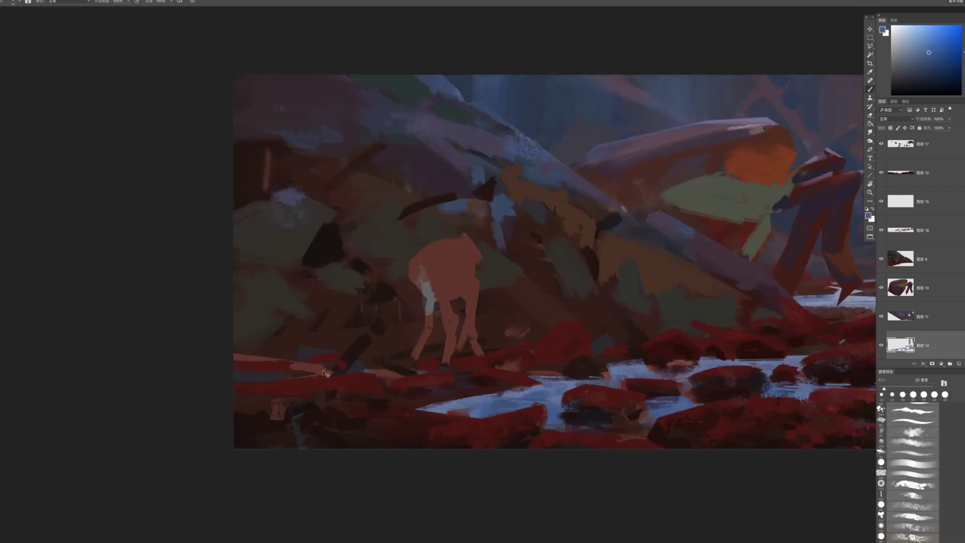
left_click(325, 375, "super")
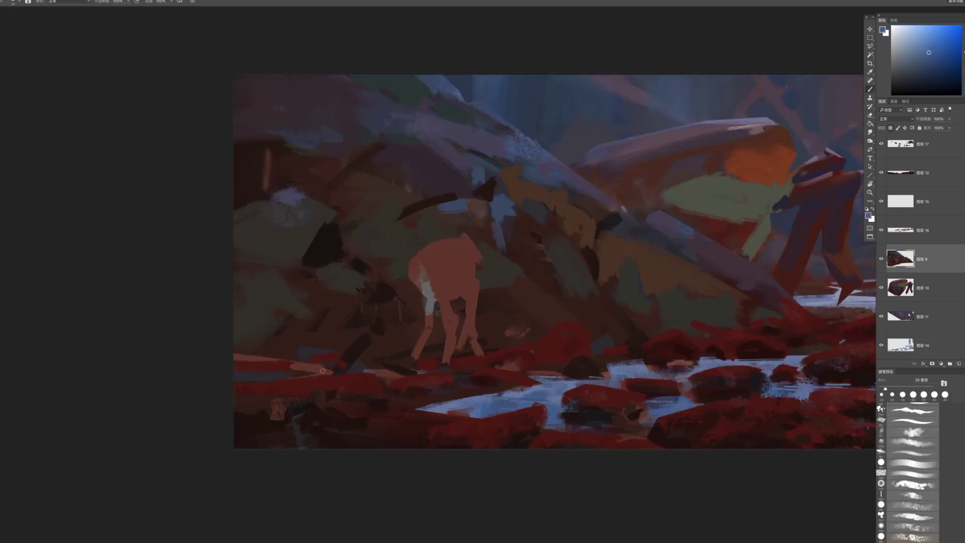
key("ctrl+z")
left_click_drag(301, 377, 322, 369)
Sample the near-black of the boulder crevice and brush dark texture over the left boulders with a much larger brush
left_click_drag(493, 405, 358, 228)
left_click_drag(485, 317, 387, 251)
left_click(537, 299)
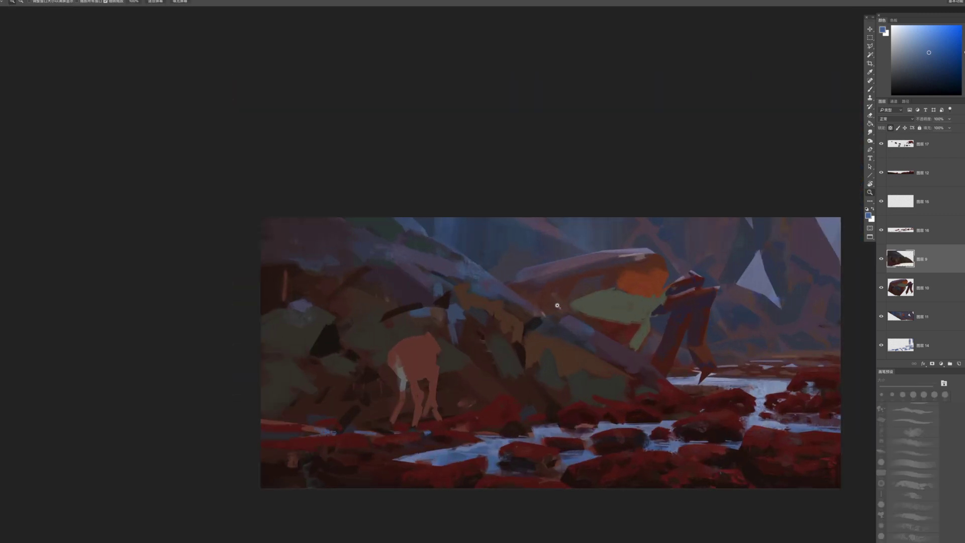
key("b")
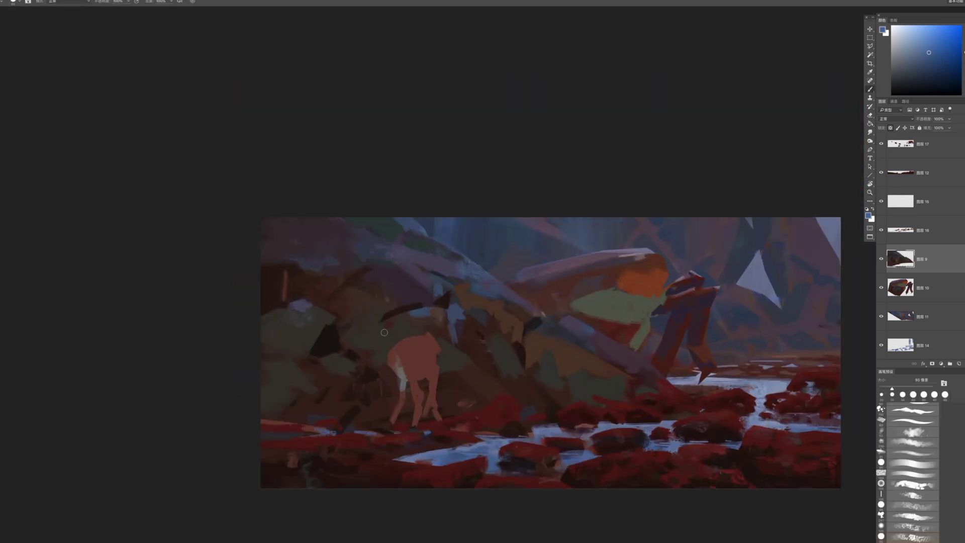
left_click(325, 341, "alt")
key("bracketright")
key("bracketright")
key("bracketright")
key("bracketright")
key("bracketright")
key("bracketright")
key("bracketright")
key("bracketright")
key("bracketright")
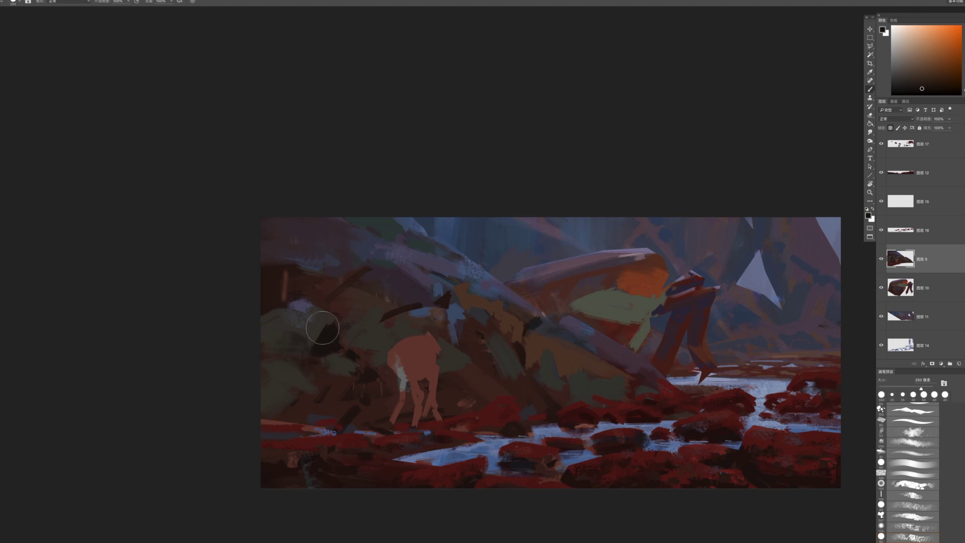
left_click_drag(373, 384, 312, 366)
Add dark textured strokes across the middle slope and the green patches beside the standing figure, varying the brush size
key("[")
key("[")
key("[")
mouse_move(440, 350)
left_mouse_down()
mouse_move(437, 321)
mouse_move(417, 322)
mouse_move(425, 340)
mouse_move(409, 336)
mouse_move(426, 330)
mouse_move(392, 343)
left_mouse_up()
key("bracketright")
mouse_move(458, 362)
left_mouse_down()
mouse_move(495, 371)
mouse_move(434, 355)
mouse_move(484, 371)
mouse_move(438, 358)
mouse_move(504, 360)
mouse_move(503, 371)
mouse_move(492, 355)
mouse_move(499, 329)
mouse_move(538, 356)
left_mouse_up()
key("bracketright")
key("bracketleft")
key("bracketleft")
key("bracketleft")
key("]")
key("]")
key("]")
key("]")
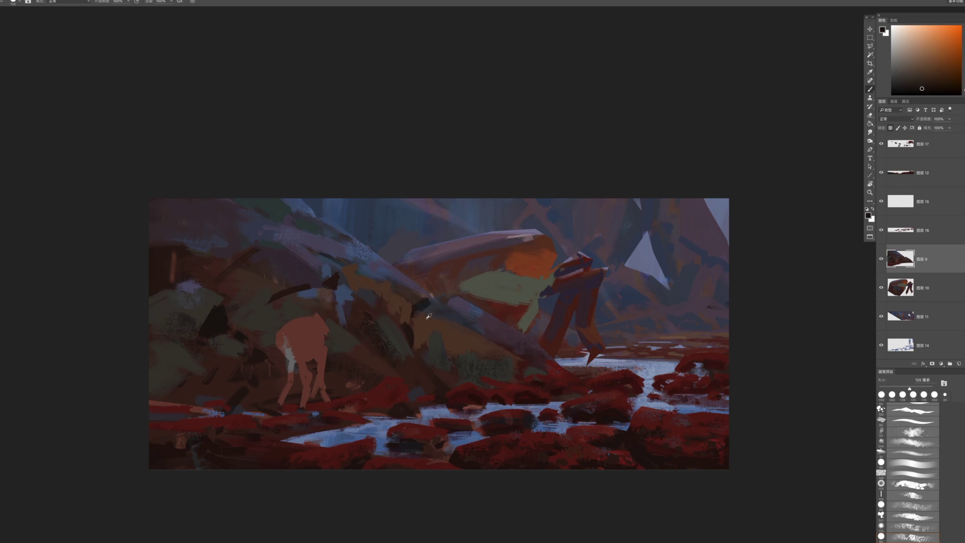
Sample dark red and dark blue from the slope and blend them over the brown area beside the dark notch
key("z")
left_click_drag(392, 314, 427, 329)
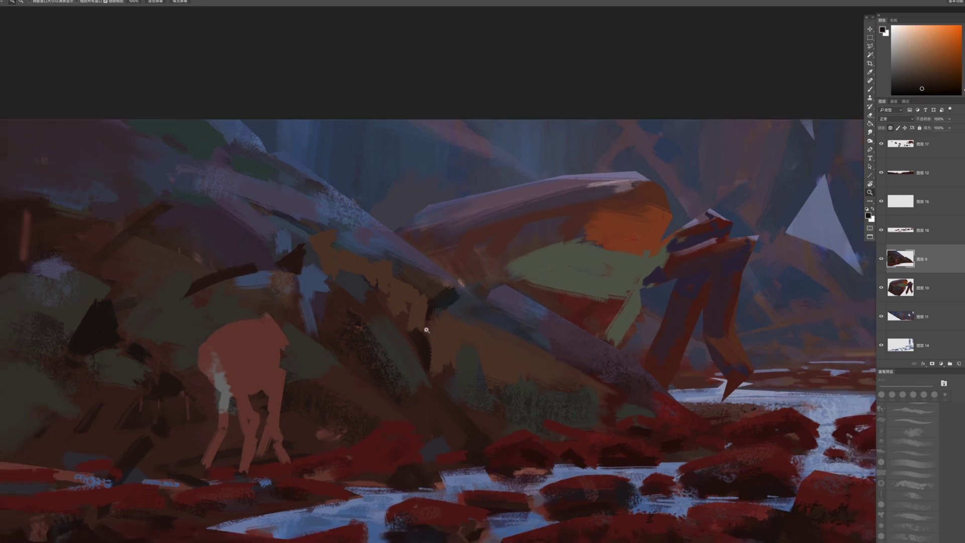
key("b")
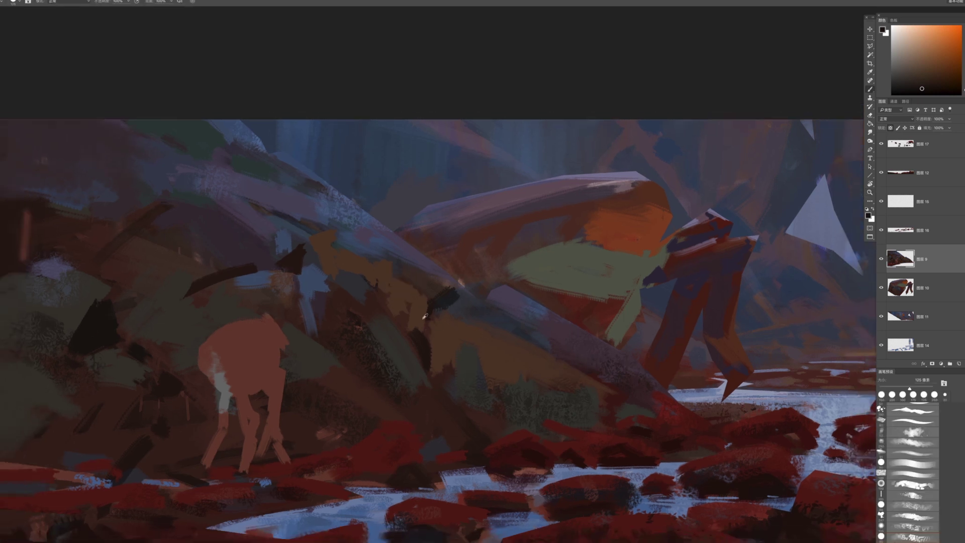
left_click(425, 316, "alt")
key("bracketleft")
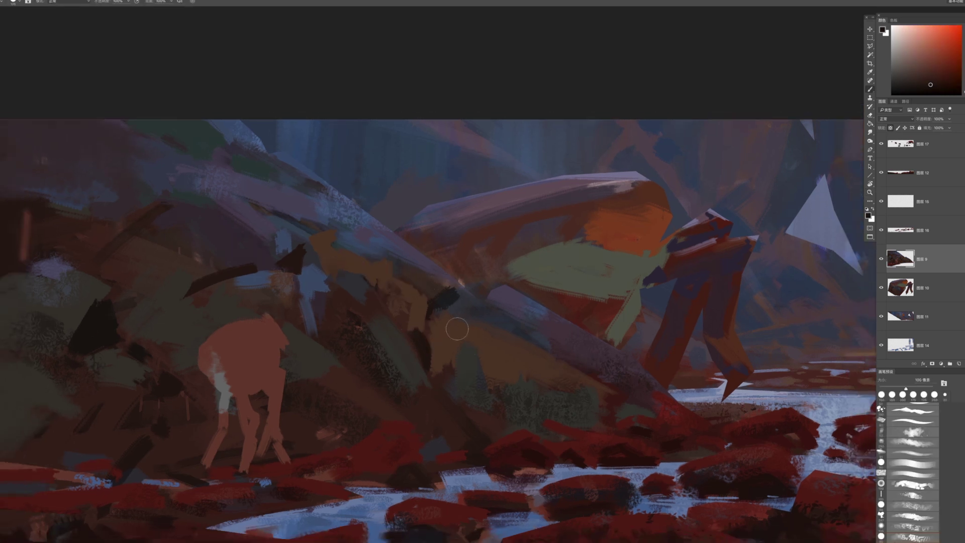
left_click(521, 332, "alt")
key("bracketleft")
key("bracketleft")
key("bracketleft")
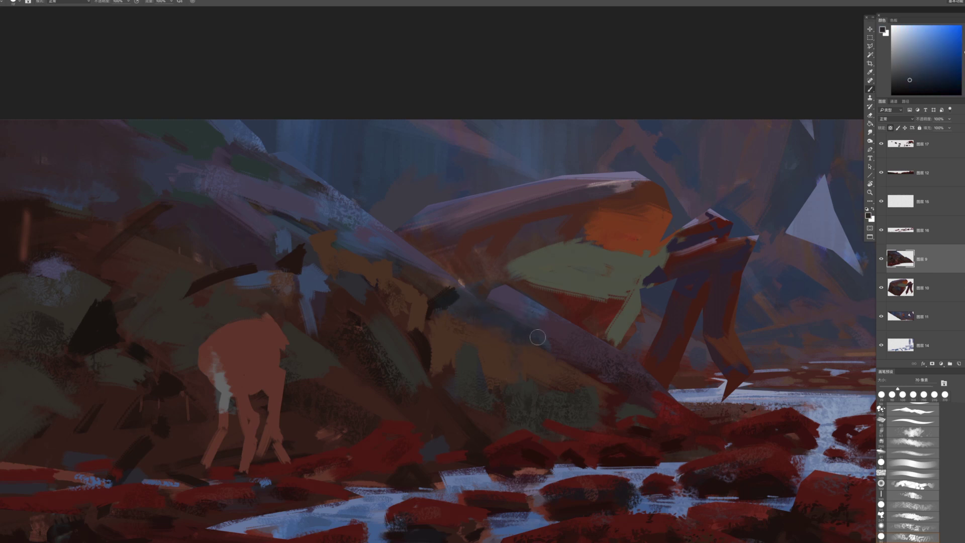
Sample the ridge's mauve and the notch's dark blue and soften the transition between notch and ridge
left_click(513, 311, "alt")
key("bracketright")
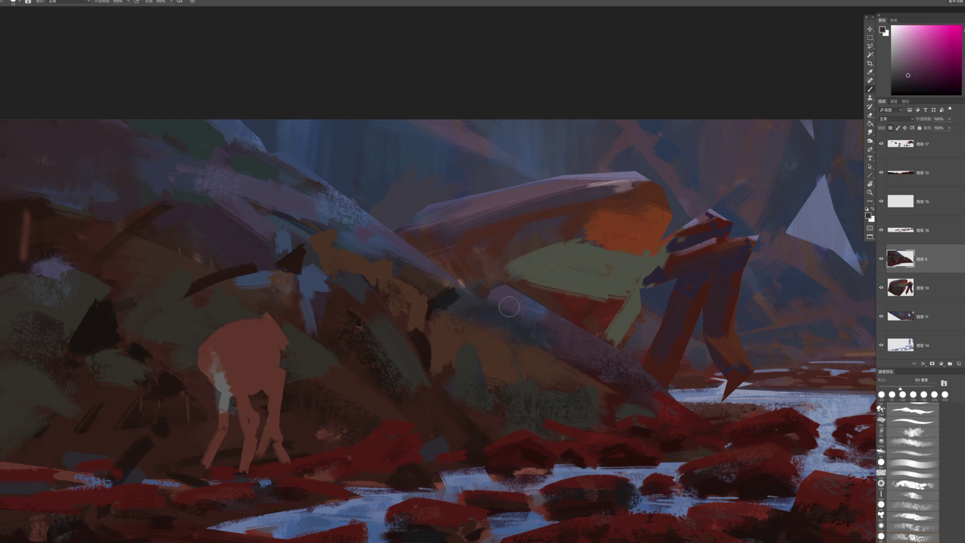
left_click(449, 296, "alt")
key("bracketleft")
key("bracketleft")
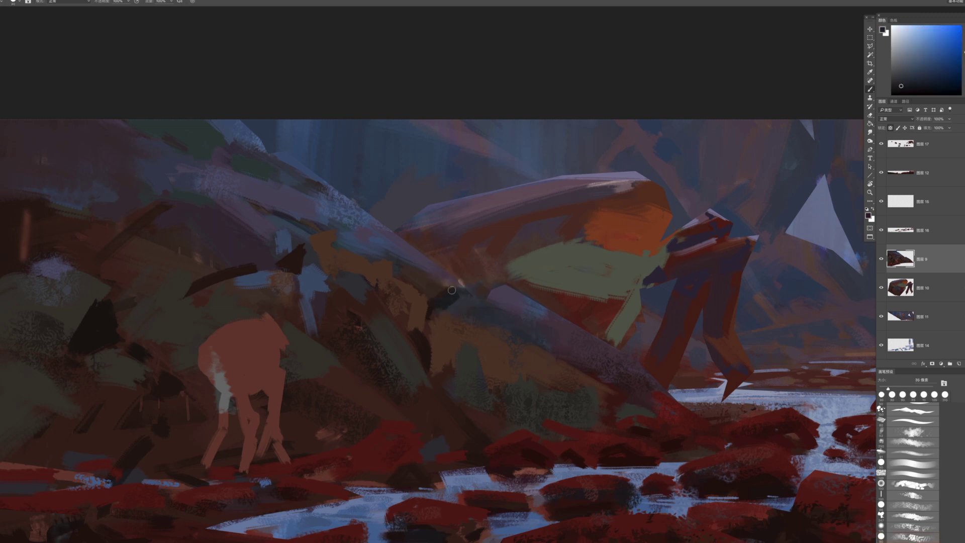
Sample a dark red-brown and paint small dark accents along the hillside's upper ridge
left_click_drag(391, 236, 474, 285)
left_click(379, 298, "alt")
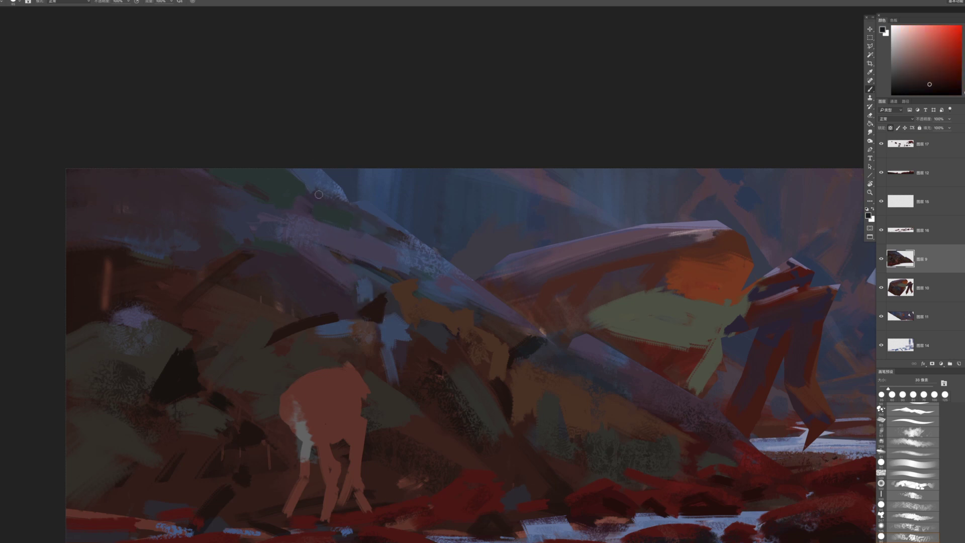
key("bracketleft")
left_click_drag(303, 202, 317, 213)
left_click(328, 317, "alt")
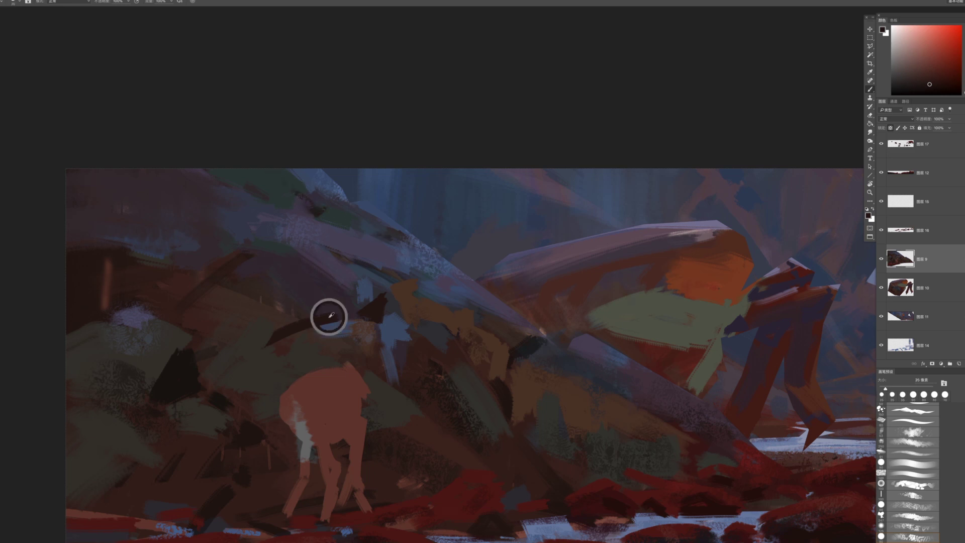
left_click_drag(403, 250, 380, 236)
left_click_drag(409, 273, 389, 263)
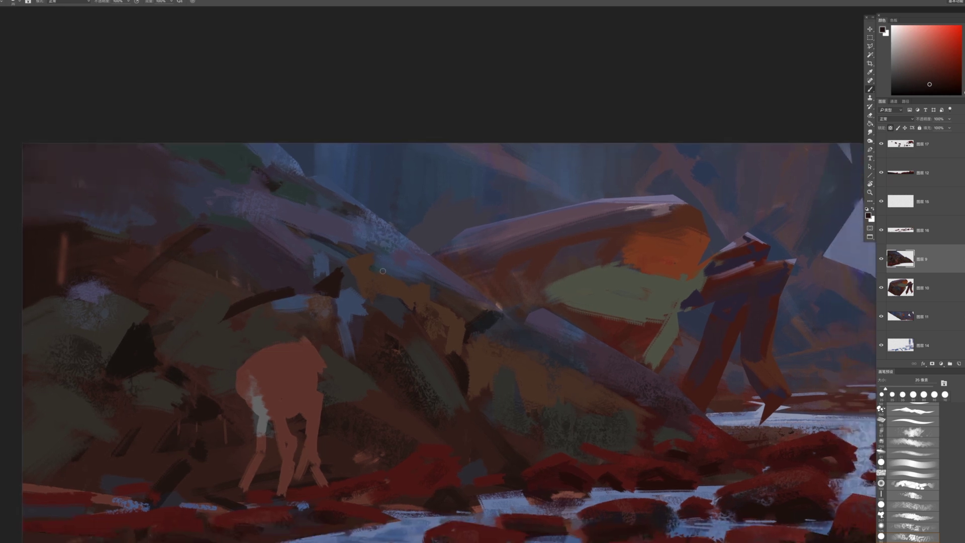
Create a new layer directly above the creature's layer and choose a different brush with a sampled red-brown
key("alt+bracketleft")
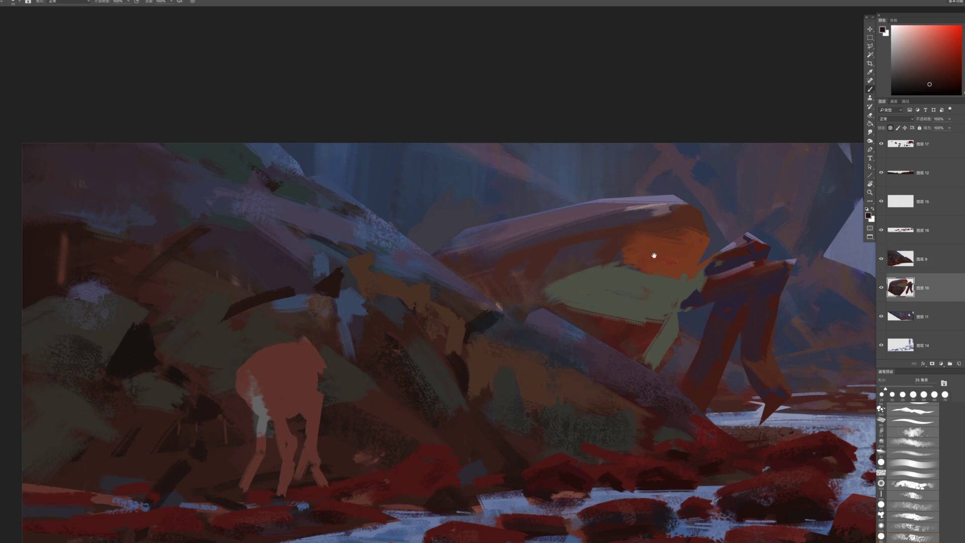
left_click_drag(647, 252, 623, 223)
left_click(677, 265, "alt")
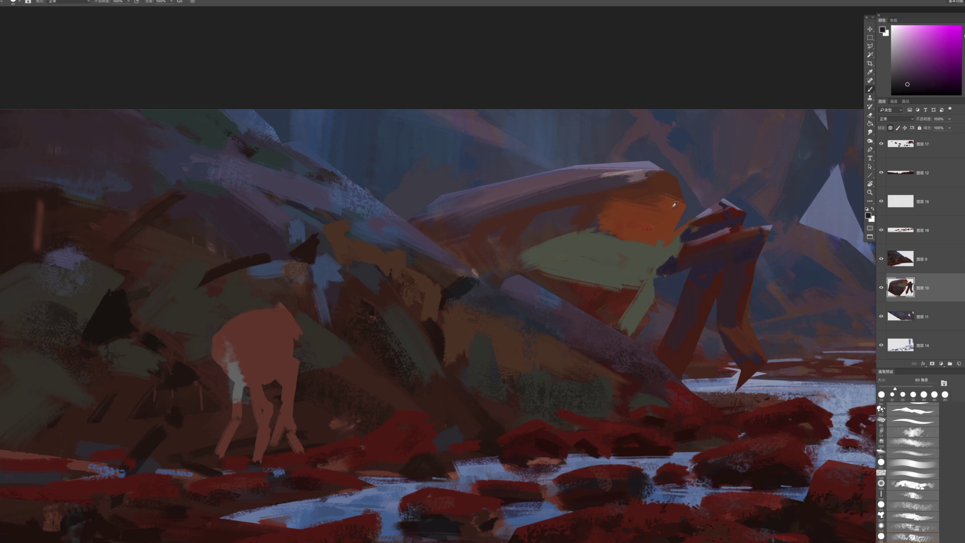
left_click(700, 239, "alt")
key("ctrl+shift+alt+n")
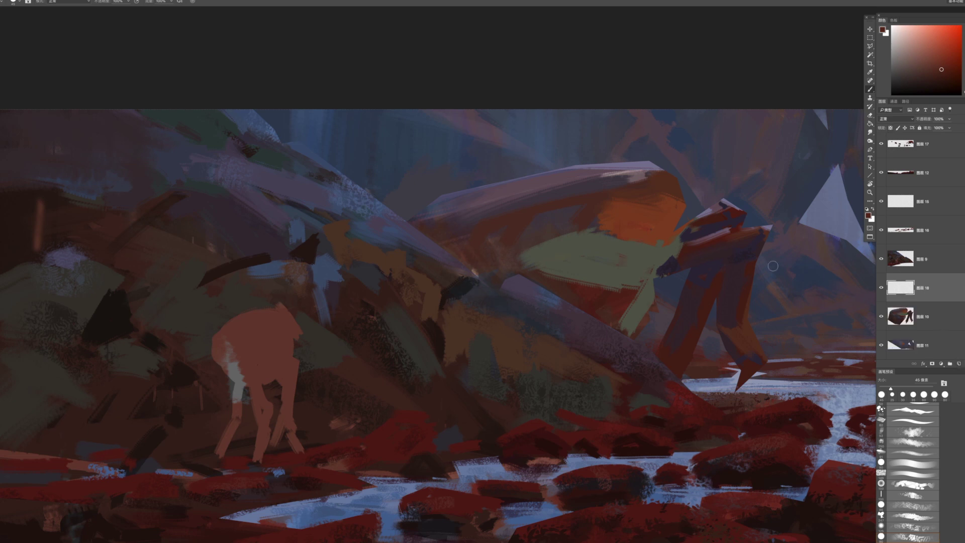
scroll(912, 478, "up", 10)
left_click(911, 482)
Block in a row of red-brown limb shapes across the green area under the creature's body
key("bracketleft")
key("bracketleft")
left_click_drag(583, 254, 536, 307)
mouse_move(594, 237)
left_mouse_down()
mouse_move(594, 285)
mouse_move(511, 253)
mouse_move(512, 290)
left_mouse_up()
left_click_drag(527, 247, 523, 279)
left_click_drag(623, 255, 600, 286)
key("ctrl+z")
mouse_move(622, 241)
left_mouse_down()
mouse_move(602, 255)
mouse_move(619, 265)
mouse_move(599, 280)
left_mouse_up()
mouse_move(654, 248)
left_mouse_down()
mouse_move(632, 281)
mouse_move(643, 303)
mouse_move(637, 265)
left_mouse_up()
mouse_move(656, 234)
left_mouse_down()
mouse_move(577, 248)
mouse_move(608, 247)
left_mouse_up()
Erase and repaint parts of the rightmost limb shape to refine its outline
key("bracketleft")
key("bracketleft")
key("e")
mouse_move(651, 236)
left_mouse_down()
mouse_move(644, 261)
mouse_move(674, 311)
mouse_move(647, 335)
left_mouse_up()
key("b")
key("ctrl+z")
mouse_move(648, 294)
left_mouse_down()
mouse_move(639, 331)
mouse_move(663, 312)
mouse_move(651, 306)
left_mouse_up()
key("e")
key("b")
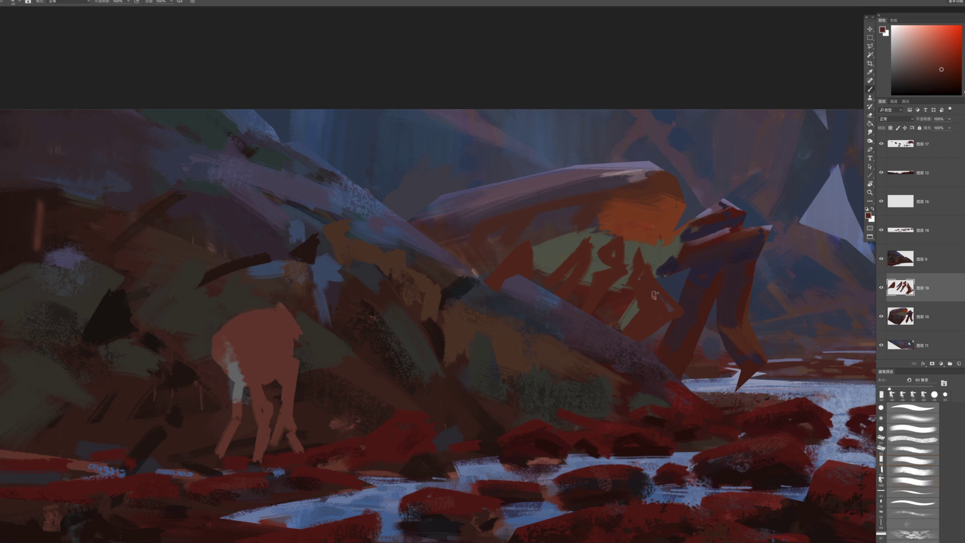
Carve the edges of the middle limb shapes with the eraser and fill them out in red-brown
key("bracketright")
key("e")
mouse_move(630, 230)
left_mouse_down()
mouse_move(554, 257)
mouse_move(599, 271)
mouse_move(614, 264)
mouse_move(600, 253)
mouse_move(621, 255)
mouse_move(625, 274)
left_mouse_up()
key("b")
key("bracketright")
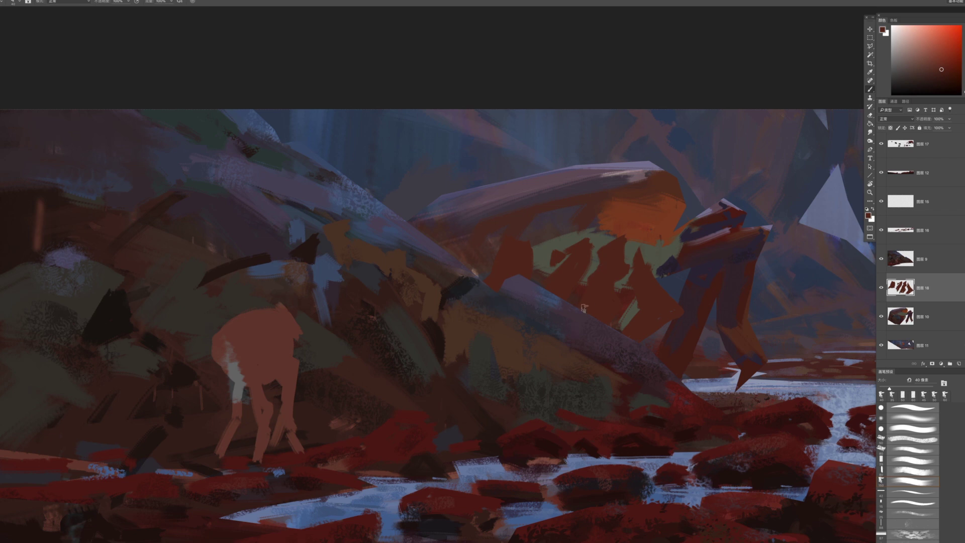
Free-transform the limb shapes, stretching them slightly upward under the creature's body
scroll(592, 283, "down", 3)
scroll(593, 281, "up", 3)
key("ctrl+t")
left_click_drag(593, 237, 588, 218)
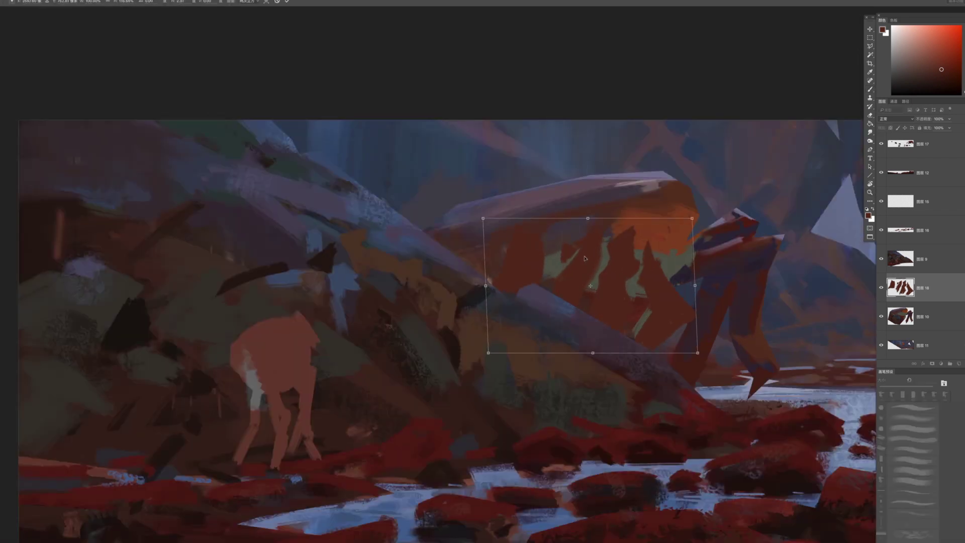
key("Return")
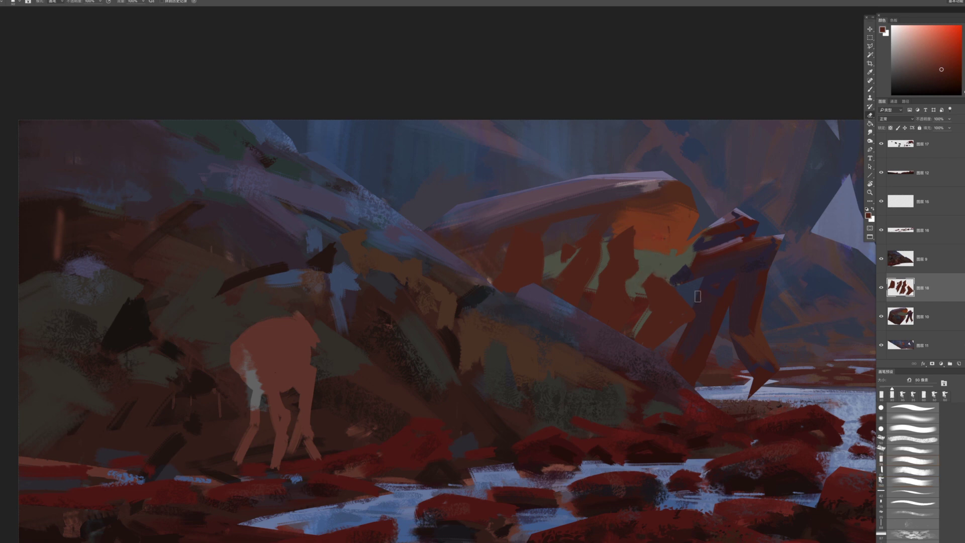
Sample a muted purple from the creature's leg and paint shadow planes on the limb shapes
key("b")
left_click(715, 259, "alt")
key("bracketleft")
left_click_drag(566, 257, 558, 275)
key("bracketright")
left_click_drag(633, 272, 620, 279)
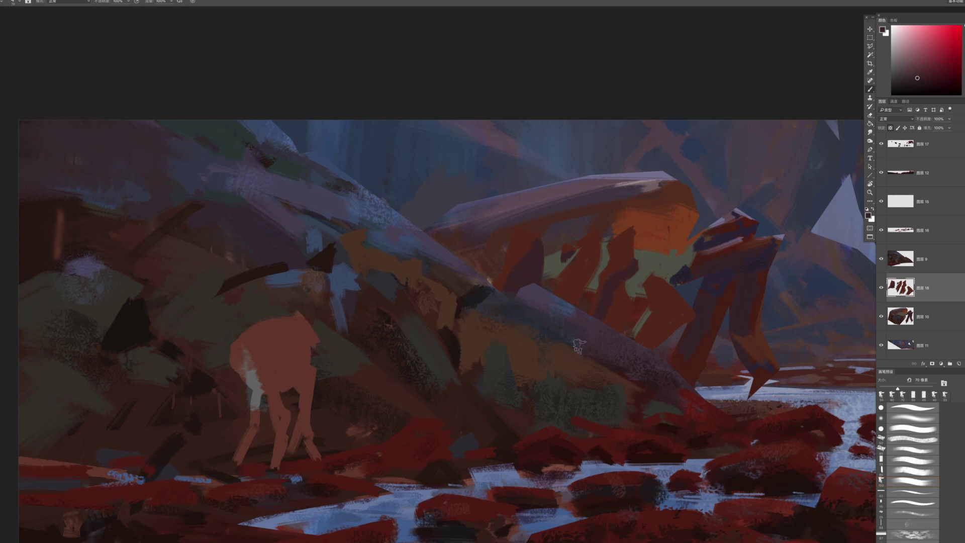
Sample a dark purple from the creature's hind leg and paint small shadow accents on the second limb with a smaller brush
key("bracketright")
key("bracketleft")
key("bracketleft")
key("bracketleft")
key("bracketleft")
key("bracketleft")
key("bracketleft")
left_click(757, 265, "alt")
key("bracketleft")
left_click_drag(568, 276, 573, 277)
mouse_move(572, 274)
left_mouse_down()
mouse_move(586, 274)
mouse_move(586, 285)
left_mouse_up()
Sample the near-black accent colour and mark dark joint lines at the top and right side of the leftmost limb
left_click(578, 282, "alt")
key("bracketleft")
key("bracketleft")
key("bracketleft")
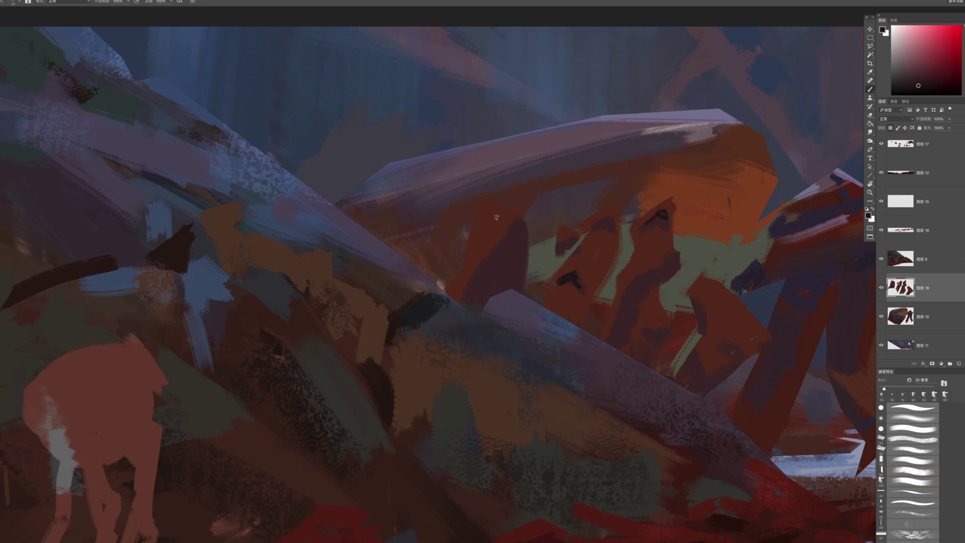
key("bracketright")
left_click_drag(473, 230, 485, 220)
left_click_drag(499, 214, 509, 220)
left_click_drag(513, 242, 516, 263)
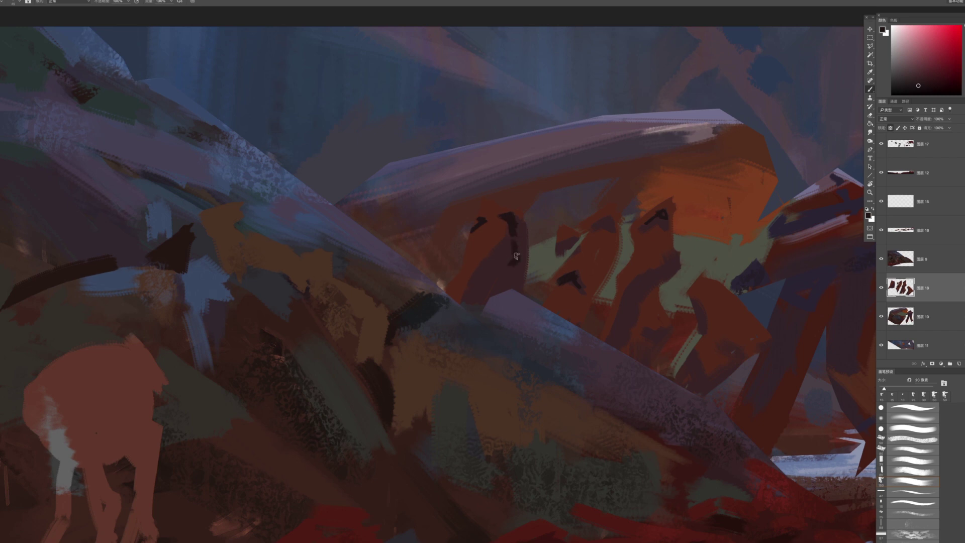
Extend the dark accents along the second limb's upper and lower edges
left_click_drag(573, 219, 548, 212)
left_click_drag(562, 292, 522, 280)
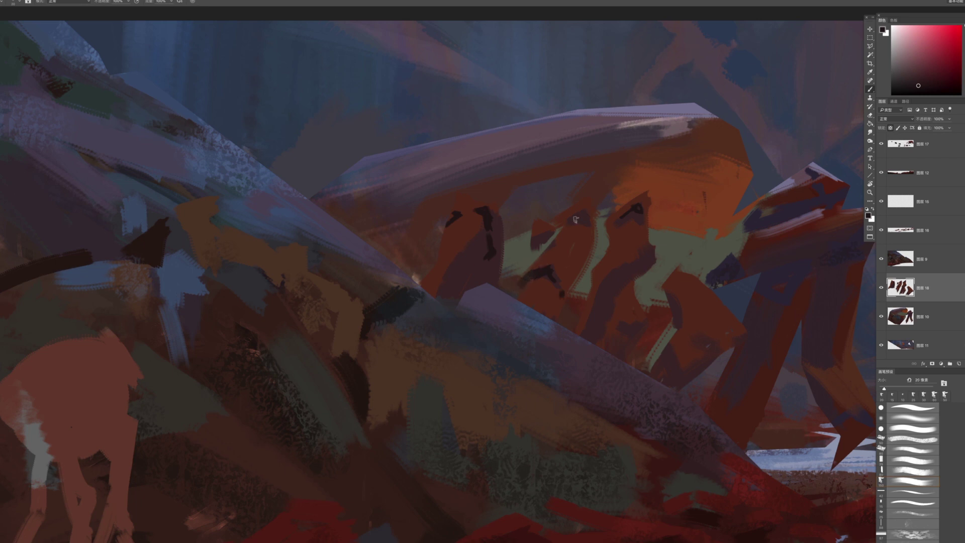
left_click_drag(551, 237, 535, 249)
mouse_move(623, 286)
left_mouse_down()
mouse_move(576, 267)
mouse_move(564, 338)
mouse_move(578, 272)
left_mouse_up()
key("ctrl+z")
Paint a dark shadow band along the third limb, from its knee down to the ridge
key("]")
key("]")
key("]")
left_click_drag(559, 305, 549, 326)
key("ctrl+z")
key("[")
left_click_drag(605, 255, 574, 279)
left_click_drag(609, 250, 615, 244)
left_click_drag(631, 297, 592, 267)
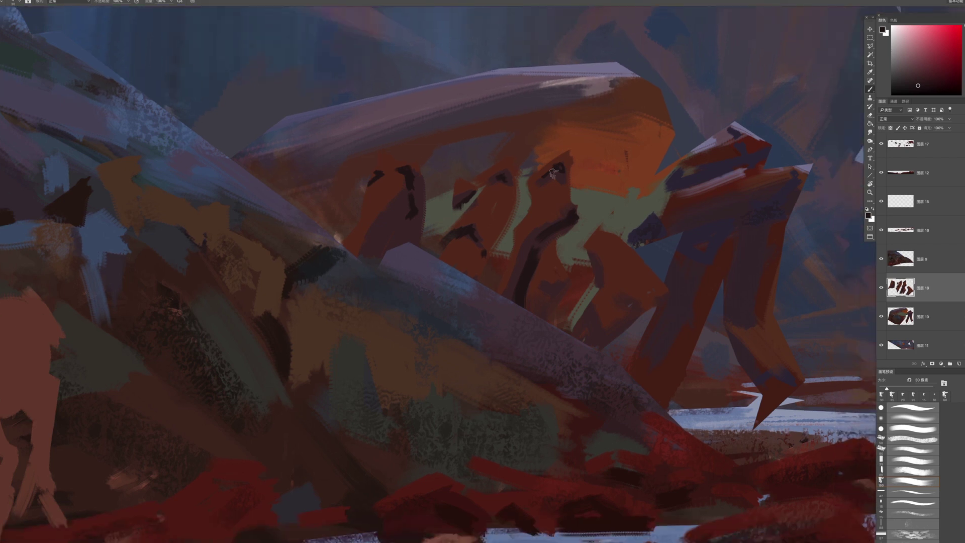
Shade the leftmost limb's lower half and right edge with a sampled dark purple-red
left_click_drag(579, 232, 623, 282)
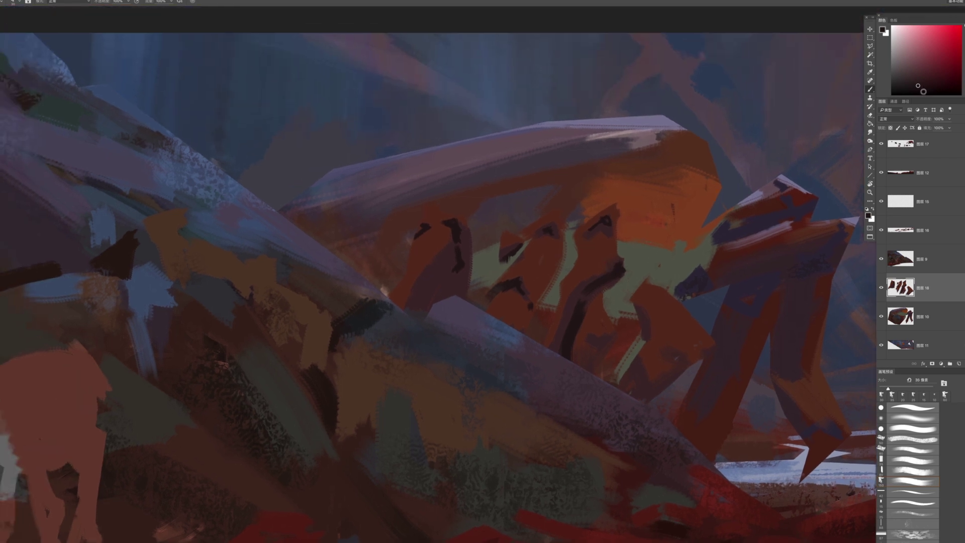
key("bracketright")
left_click_drag(421, 318, 453, 274)
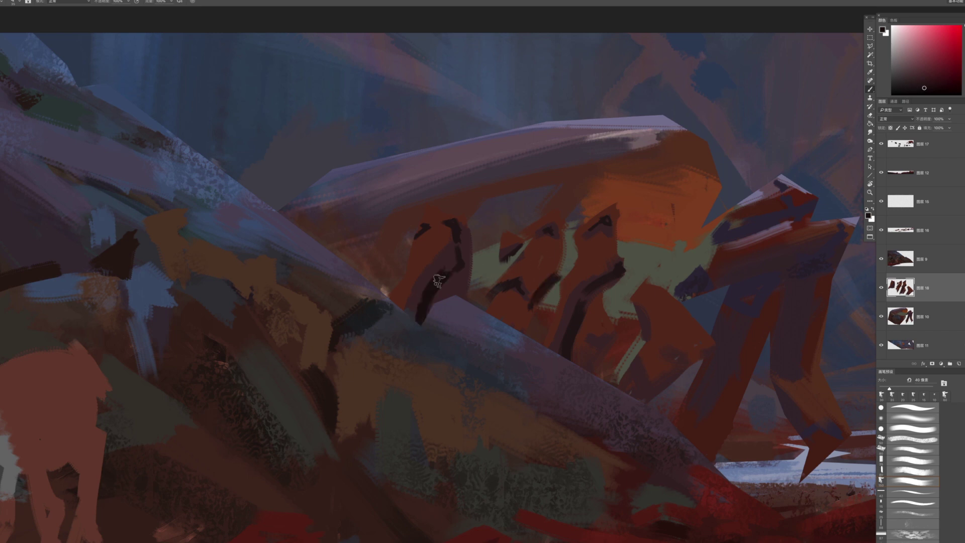
key("ctrl+z")
key("bracketright")
left_click(445, 287, "alt")
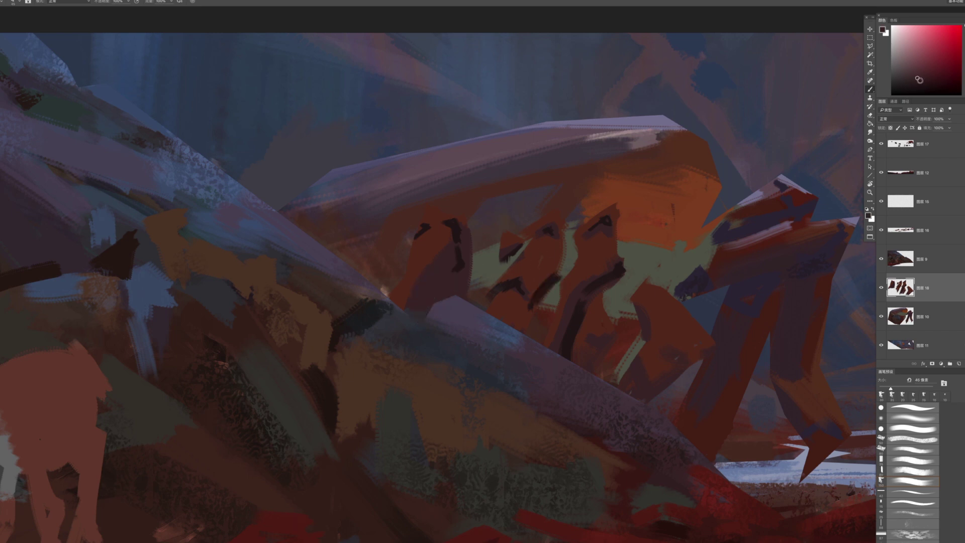
key("bracketleft")
mouse_move(425, 314)
left_mouse_down()
mouse_move(452, 249)
mouse_move(467, 300)
left_mouse_up()
left_click_drag(467, 233, 465, 297)
key("ctrl+z")
key("bracketleft")
left_click_drag(470, 230, 462, 294)
Enlarge the brush and strengthen the third limb's lower shadow with the dark purple-red
key("bracketright")
key("bracketright")
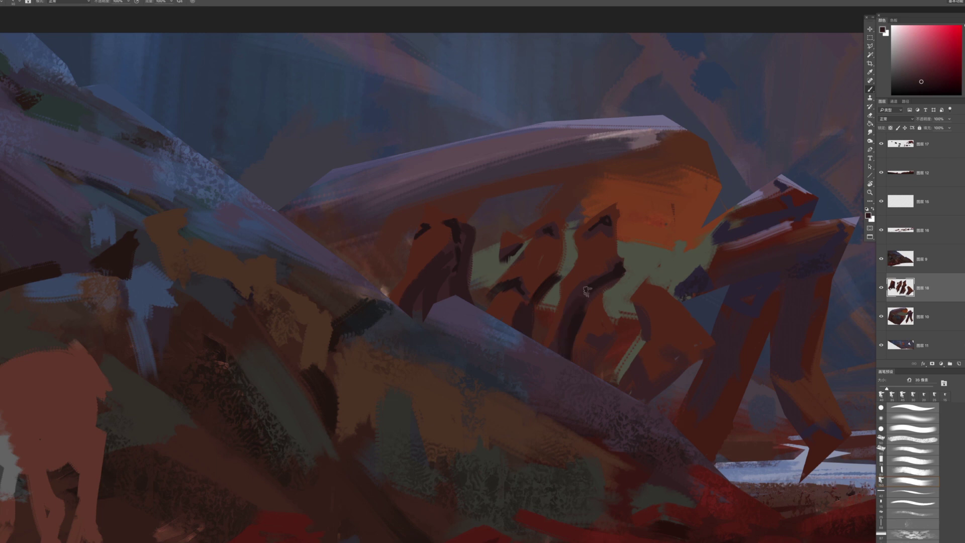
left_click_drag(559, 343, 596, 270)
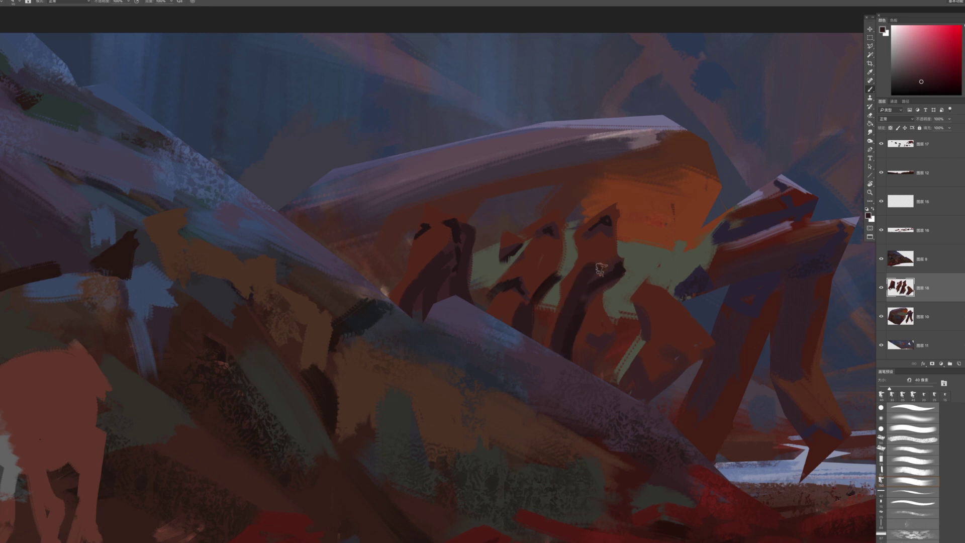
Paint a dark shadow along the rightmost curled limb's lower edge and add short dark accents across its face
mouse_move(649, 394)
left_mouse_down()
mouse_move(702, 362)
mouse_move(639, 393)
left_mouse_up()
key("ctrl+z")
key("ctrl+z")
key("bracketleft")
key("bracketleft")
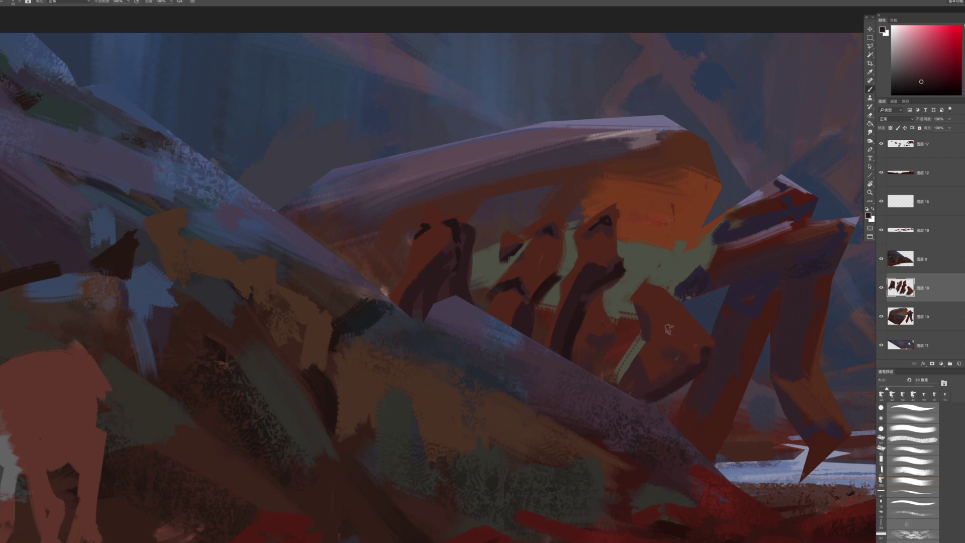
key("bracketleft")
key("bracketleft")
left_click_drag(660, 338, 674, 328)
mouse_move(681, 333)
left_mouse_down()
mouse_move(650, 354)
mouse_move(661, 372)
left_mouse_up()
Erase the body layer's paint from the gap between the third limb and the rightmost limb above the ridge
left_click(638, 337, "super")
key("e")
left_click_drag(638, 328, 600, 371)
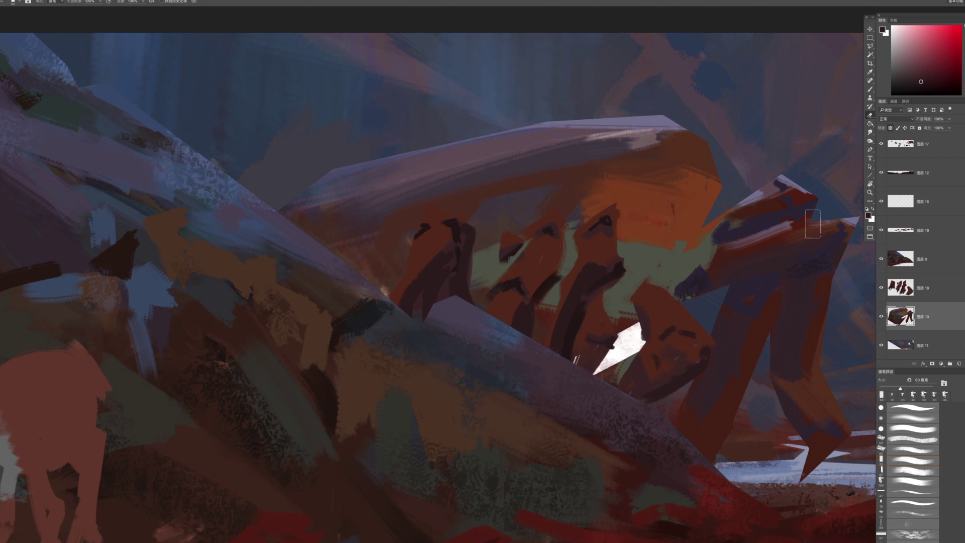
key("bracketright")
key("bracketright")
key("ctrl+z")
key("bracketleft")
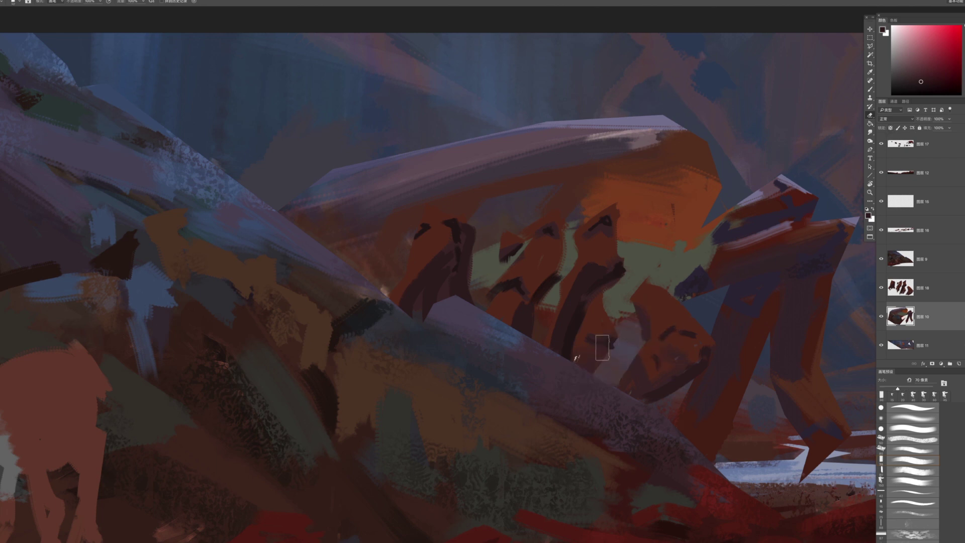
Darken the rightmost limb's upper-left edge on the limb layer with a sampled dark purple-red
key("alt+bracketright")
key("b")
left_click(641, 315, "alt")
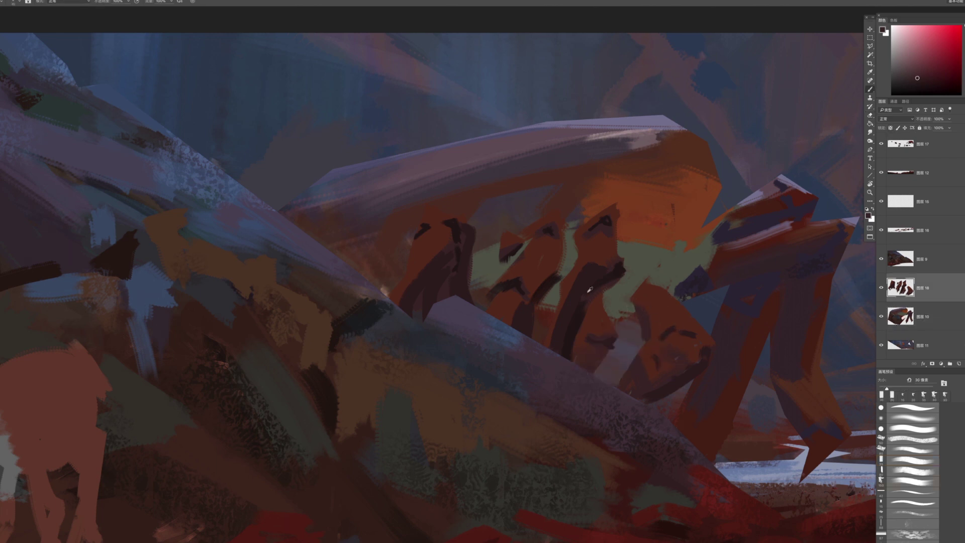
mouse_move(622, 318)
left_mouse_down()
mouse_move(637, 298)
mouse_move(613, 318)
mouse_move(635, 319)
left_mouse_up()
key("bracketleft")
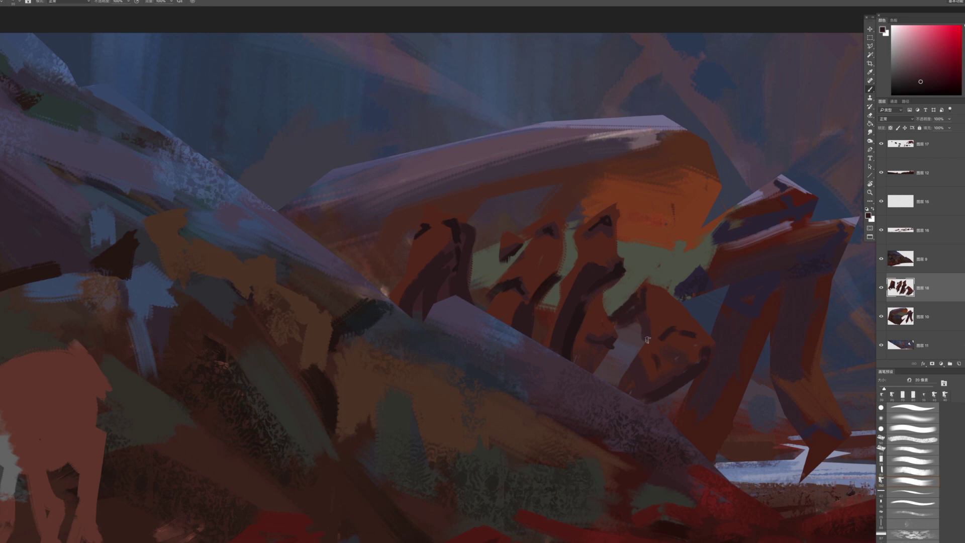
Sample a purple from the front leg, shift its hue to magenta and paint a highlight on the second limb
key("z")
mouse_move(685, 398)
left_mouse_down()
mouse_move(627, 277)
mouse_move(717, 422)
mouse_move(744, 403)
left_mouse_up()
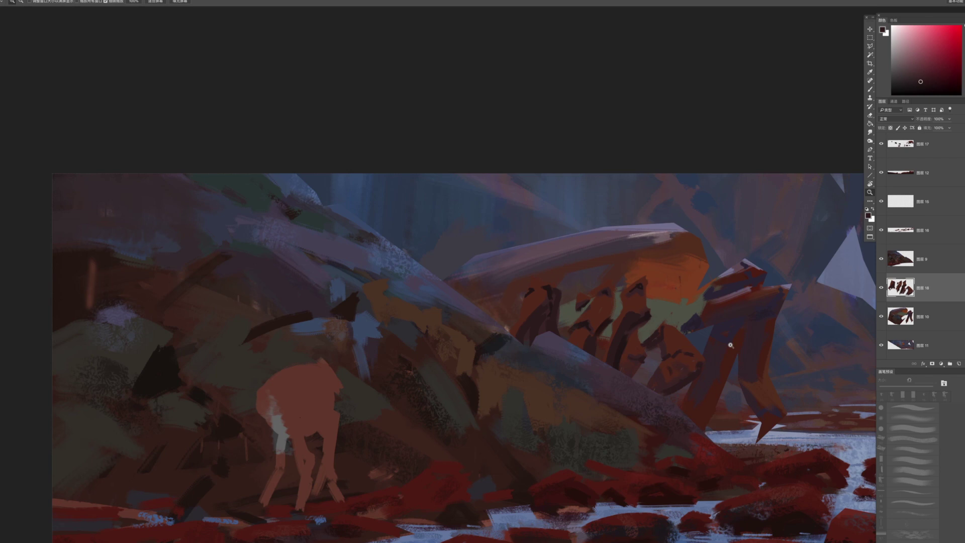
left_click_drag(731, 345, 749, 347)
left_click_drag(724, 321, 669, 312)
left_click(709, 283, "super")
left_click(674, 282, "alt")
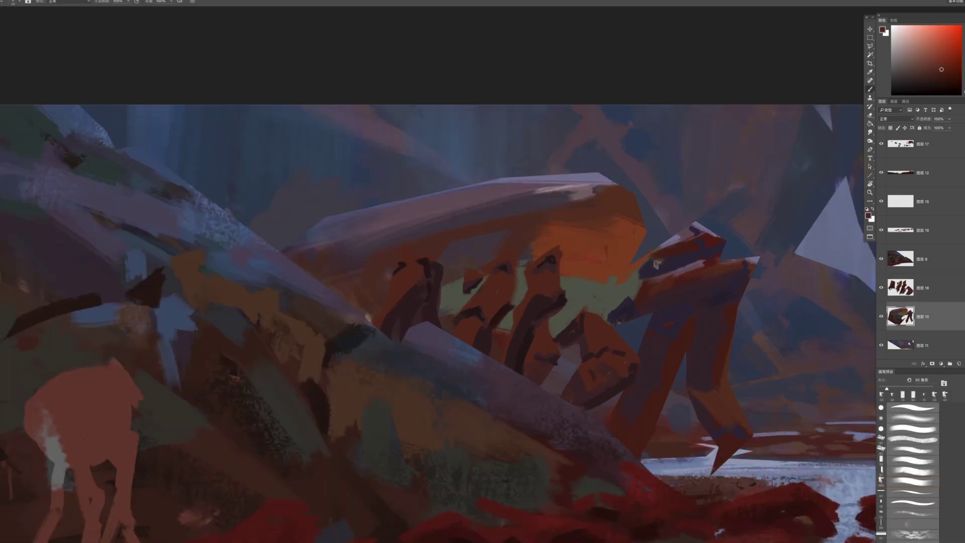
key("]")
left_click(699, 253, "alt")
left_click(495, 278, "ctrl")
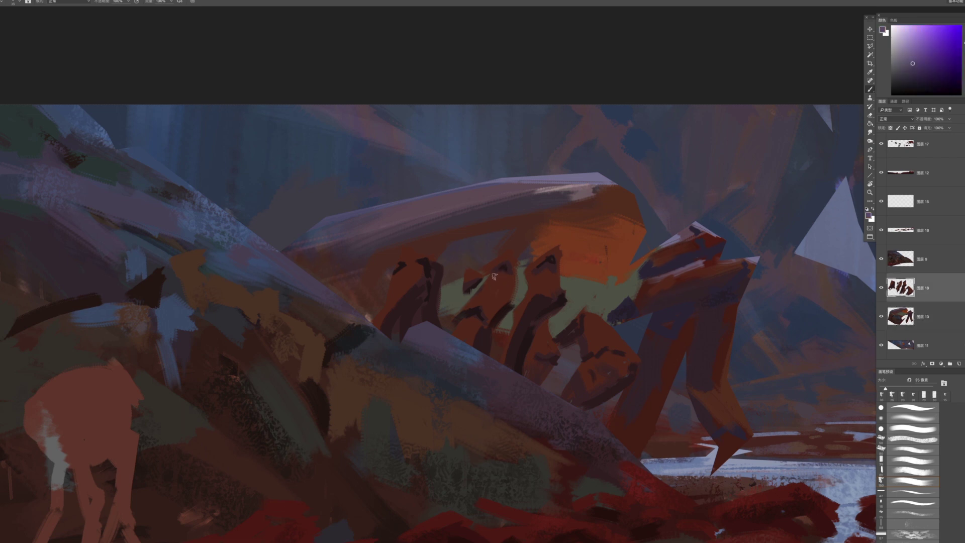
left_click_drag(509, 270, 476, 304)
left_click(964, 34)
key("ctrl+z")
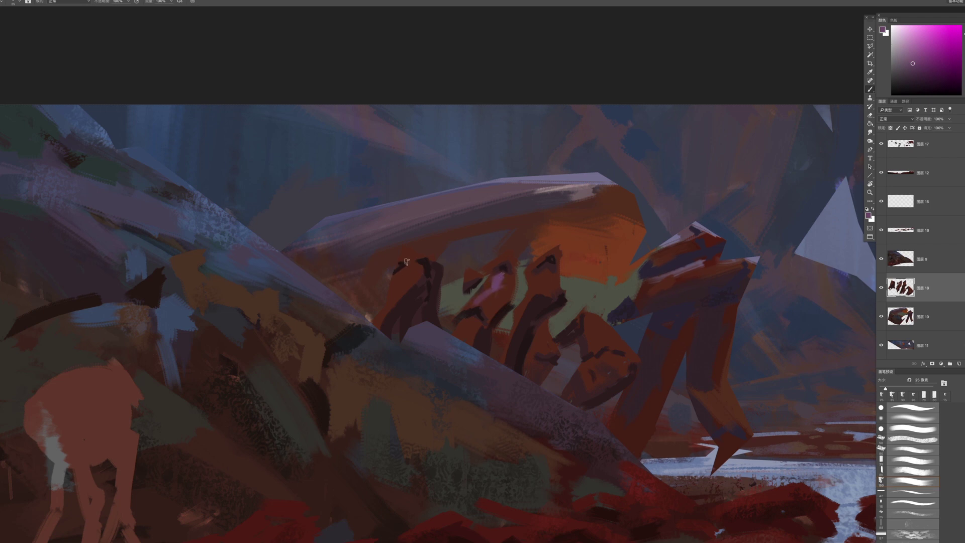
Add pink highlights to the first limb's top edge and the third limb's upper part
left_click_drag(406, 260, 420, 253)
mouse_move(545, 283)
left_mouse_down()
mouse_move(537, 262)
mouse_move(568, 242)
left_mouse_up()
key("bracketright")
key("bracketleft")
key("ctrl+z")
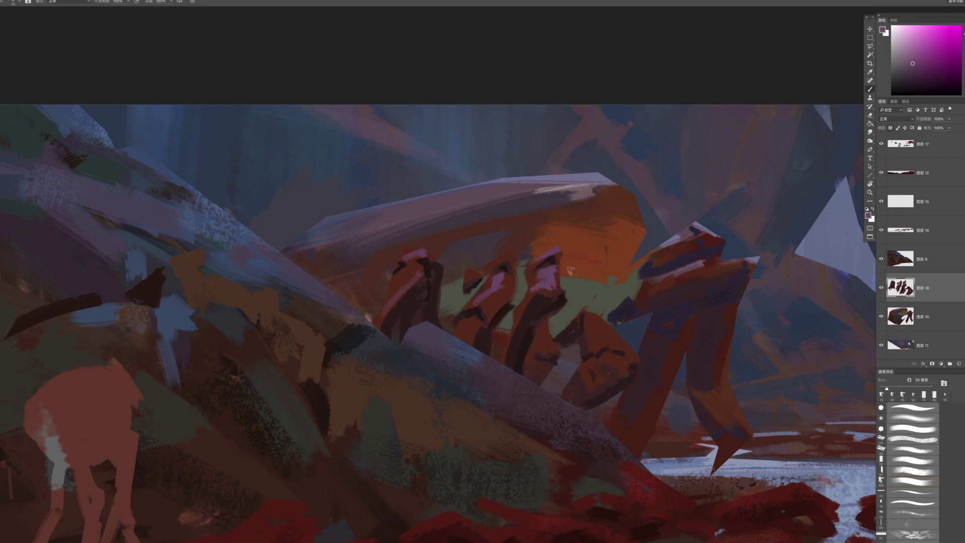
Extend the pink highlights around the third limb's knee and along the second limb with a smaller brush
left_click_drag(560, 279, 570, 296)
key("bracketleft")
key("bracketleft")
key("bracketleft")
mouse_move(468, 318)
left_mouse_down()
mouse_move(404, 313)
mouse_move(476, 347)
mouse_move(513, 258)
left_mouse_up()
key("z")
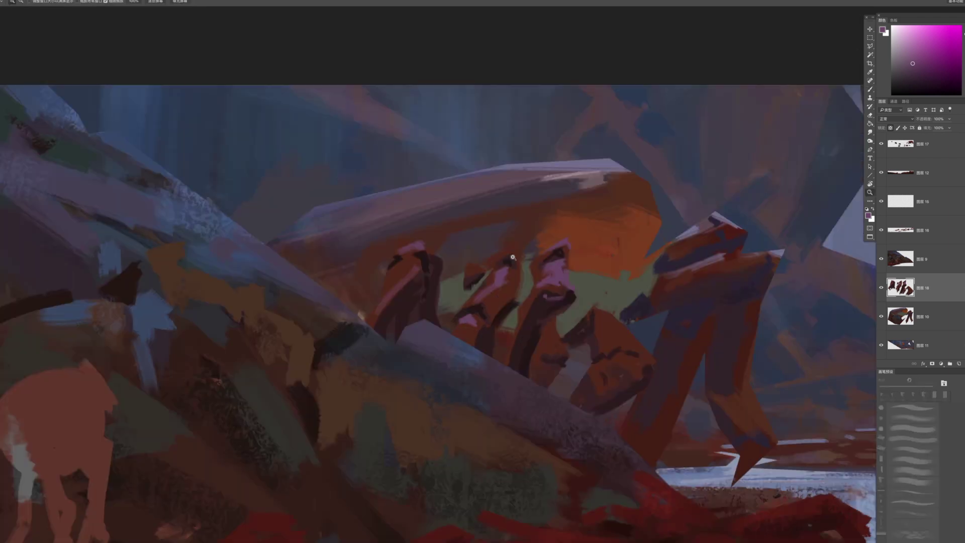
Sample a dark red from the front leg and tone the accents at the first limb's top
key("b")
left_click(590, 163, "alt")
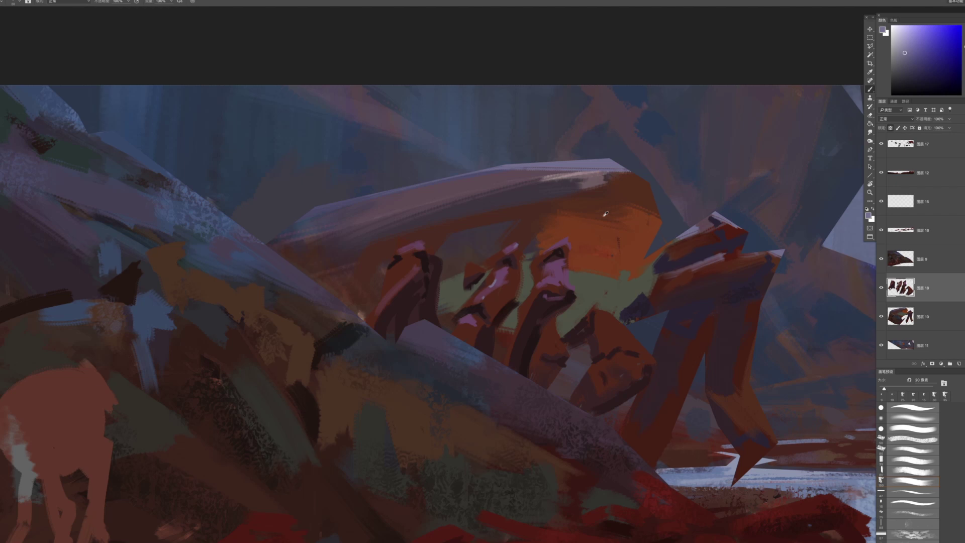
left_click(607, 216, "alt")
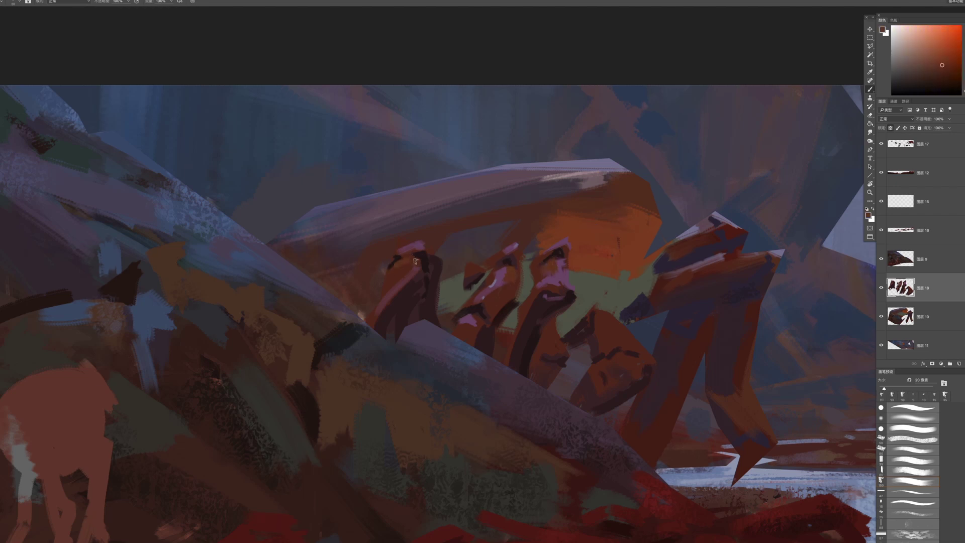
left_click(662, 280, "alt")
key("bracketright")
left_click_drag(404, 253, 421, 250)
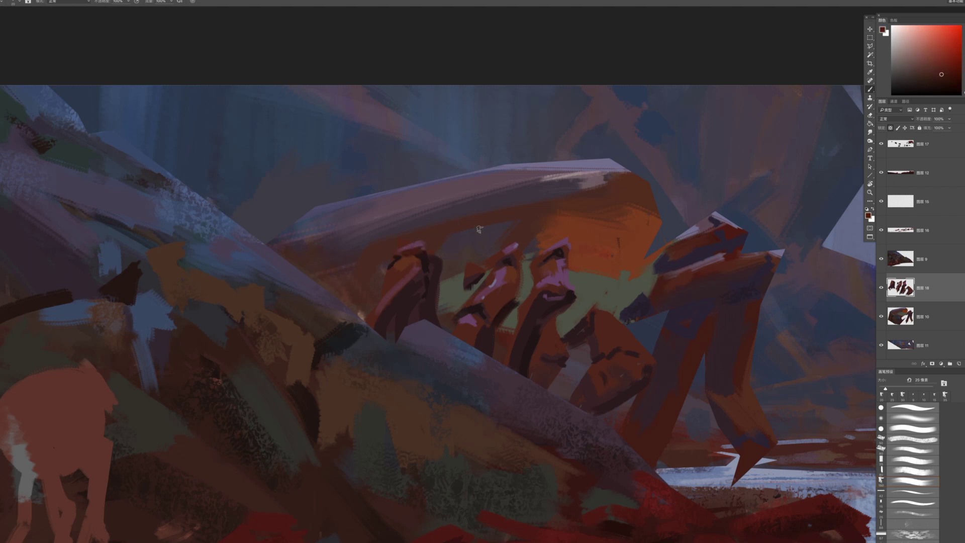
Mix a brighter magenta from a sampled limb colour and add highlight touches to the second and first limbs
left_click(487, 290, "alt")
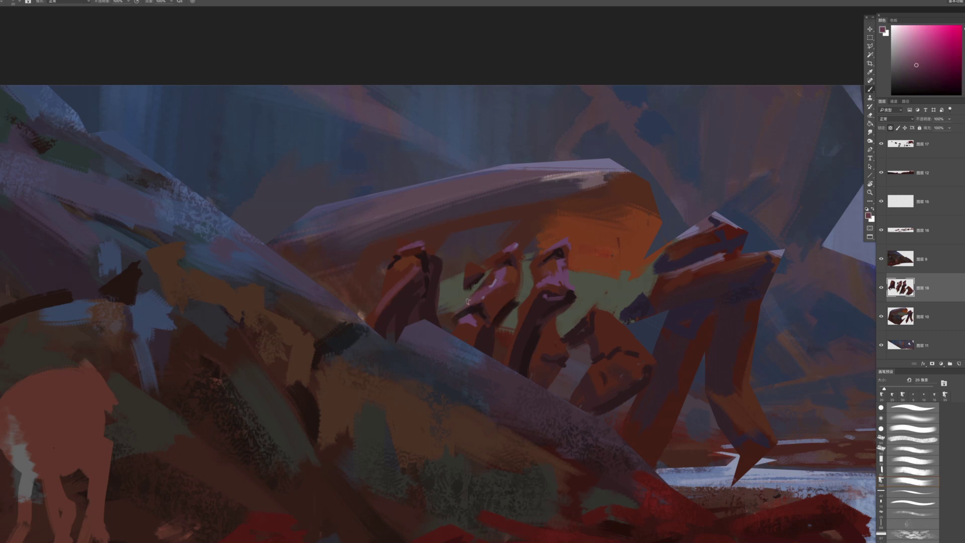
left_click(964, 36)
left_click(915, 60)
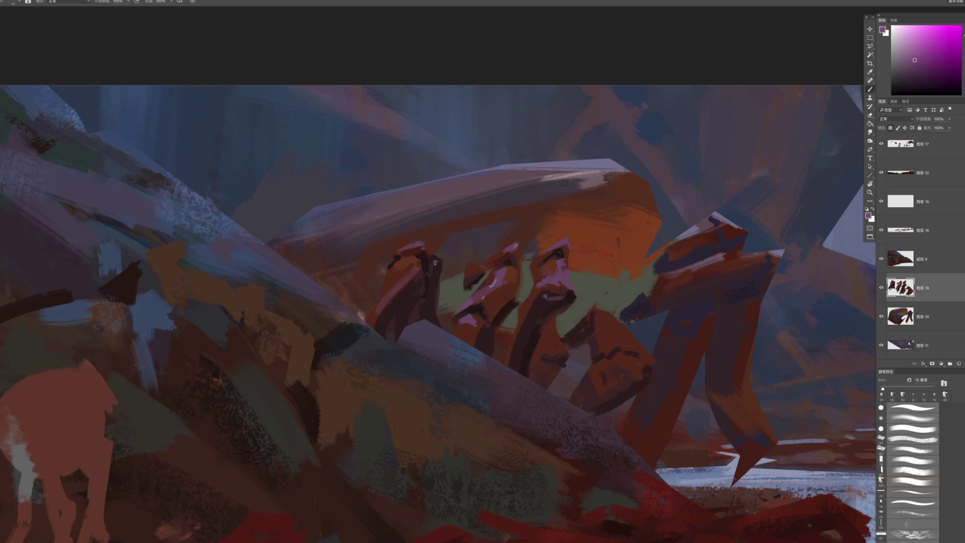
left_click_drag(419, 261, 412, 273)
Sample the belly's green on the body layer and paint it behind the first and second limbs
key("z")
left_click_drag(555, 315, 443, 150)
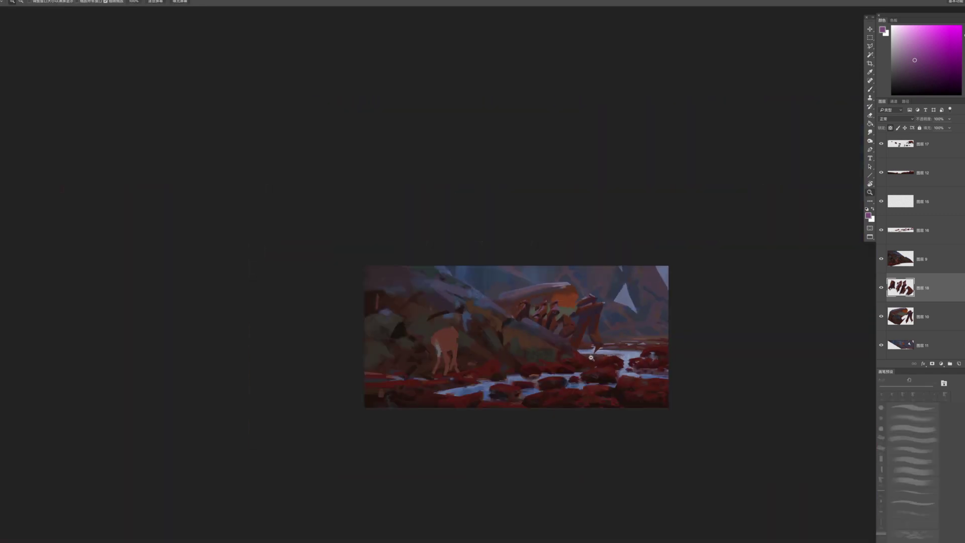
left_click(579, 340)
left_click(581, 343)
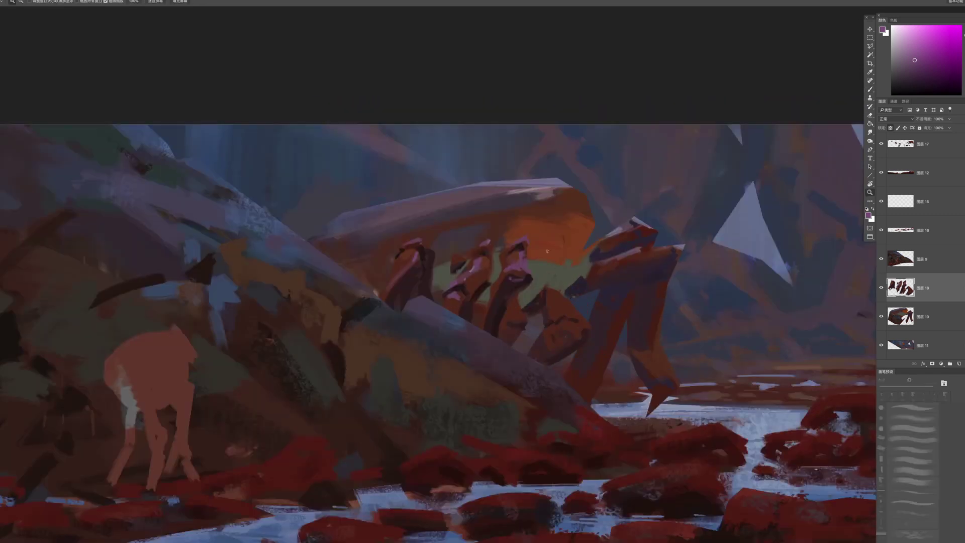
key("b")
key("alt+bracketleft")
left_click(546, 267, "alt")
key("bracketright")
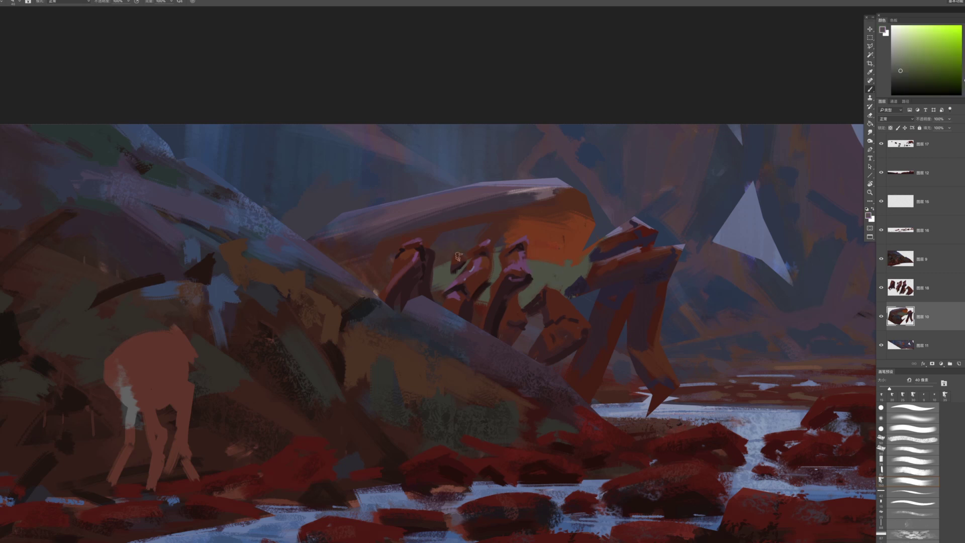
mouse_move(443, 254)
left_mouse_down()
mouse_move(490, 236)
mouse_move(507, 243)
mouse_move(437, 266)
left_mouse_up()
Extend the green belly into a curved upper edge behind the limbs and out toward the front leg joint
key("bracketleft")
left_click(442, 262, "alt")
left_click(461, 246, "alt")
key("bracketright")
key("bracketright")
left_click(452, 247, "alt")
left_click_drag(442, 261, 498, 239)
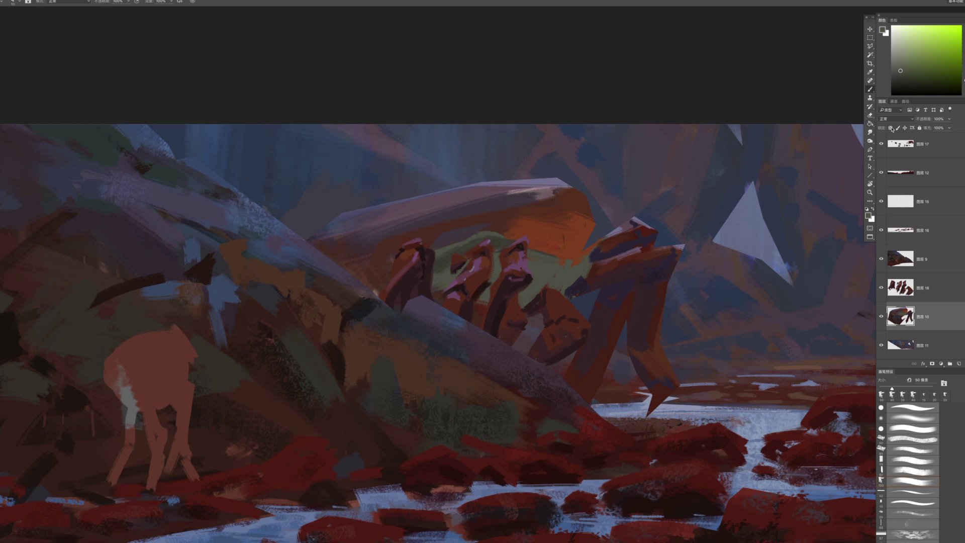
key("bracketleft")
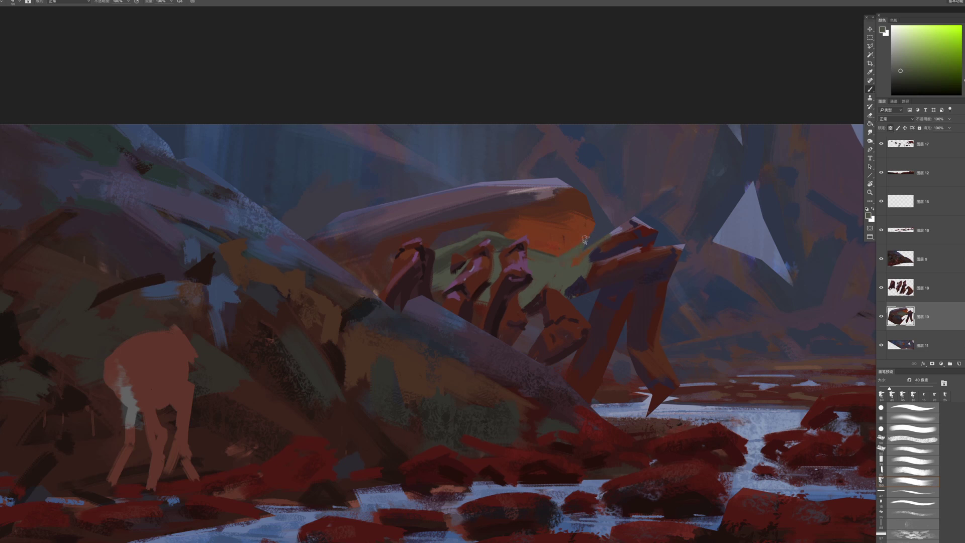
Paint dark purple-red markings around the orange front of the body and along its lower edge
left_click(499, 222, "alt")
left_click(506, 285, "alt")
key("bracketleft")
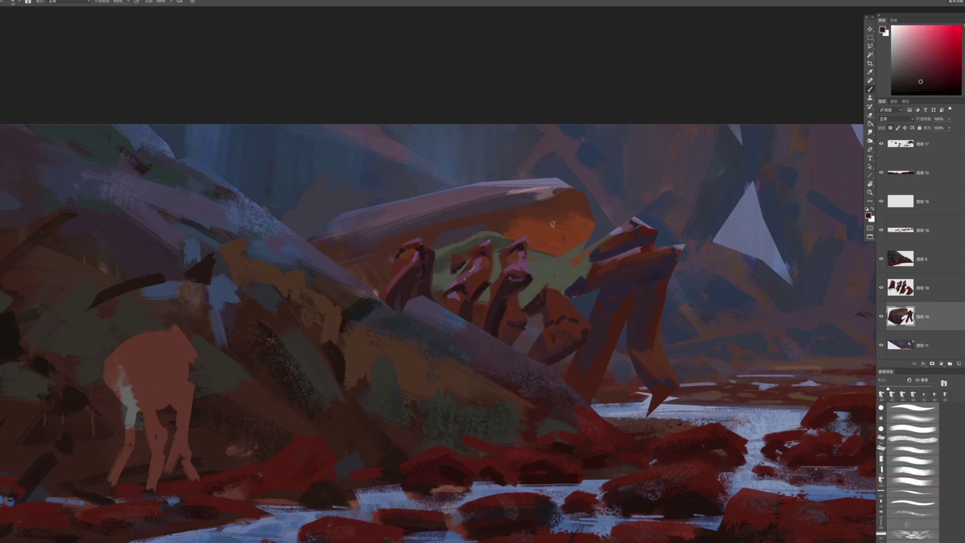
key("bracketleft")
mouse_move(543, 253)
left_mouse_down()
mouse_move(564, 239)
mouse_move(560, 255)
mouse_move(550, 253)
mouse_move(574, 248)
mouse_move(560, 256)
mouse_move(588, 237)
left_mouse_up()
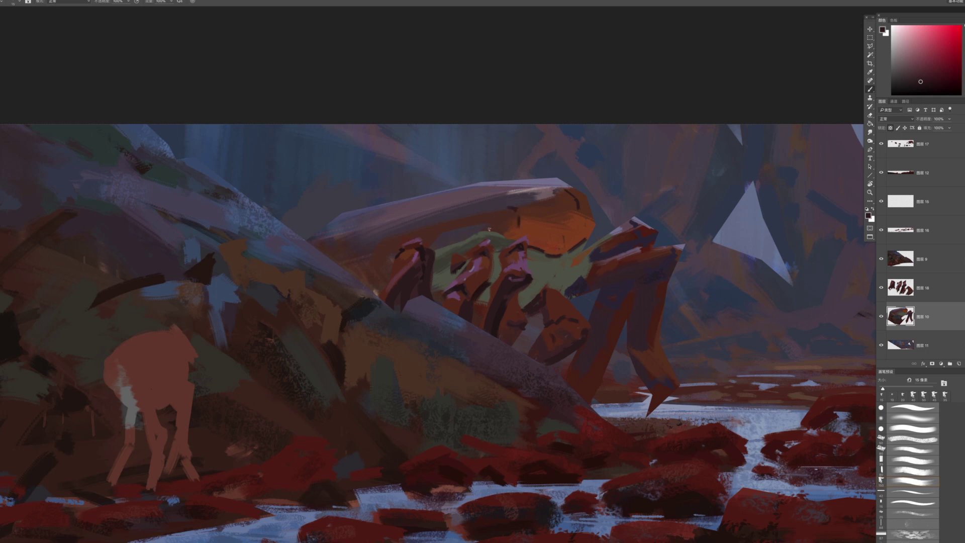
key("ctrl+z")
left_click_drag(578, 271, 486, 152)
left_click_drag(556, 283, 594, 280)
Shade the green area beside the front leg joint with a sampled dark olive
key("bracketright")
key("bracketright")
key("bracketright")
key("bracketright")
key("bracketright")
key("bracketright")
key("bracketright")
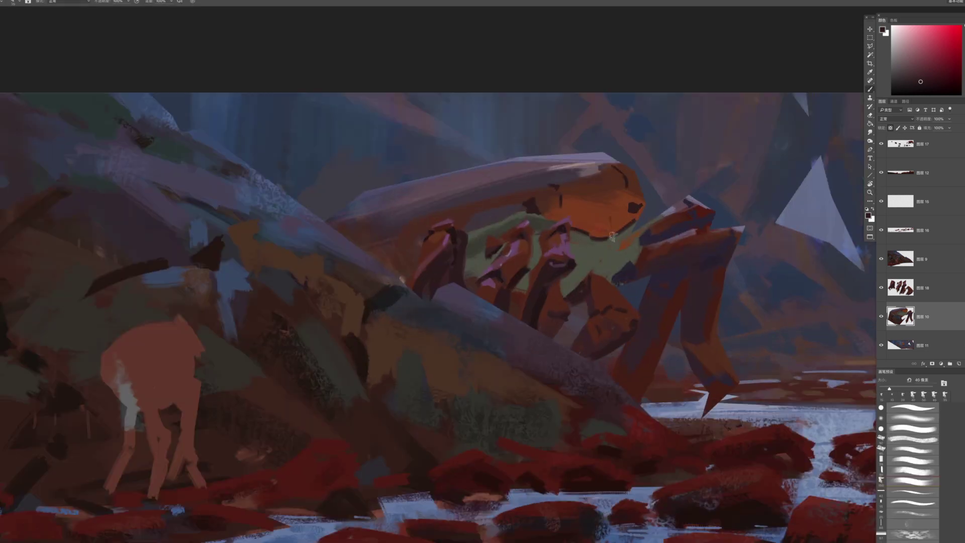
left_click(623, 265, "alt")
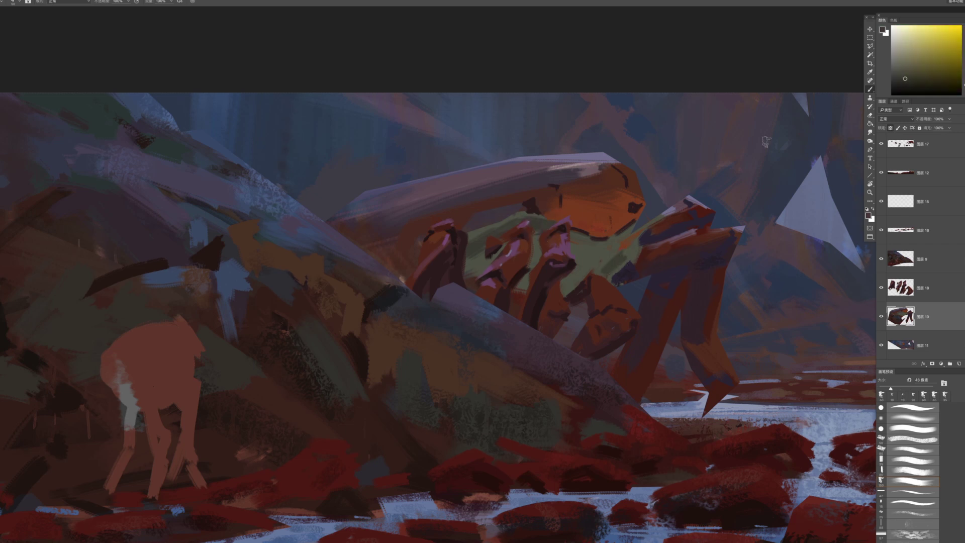
key("bracketleft")
key("bracketleft")
key("bracketright")
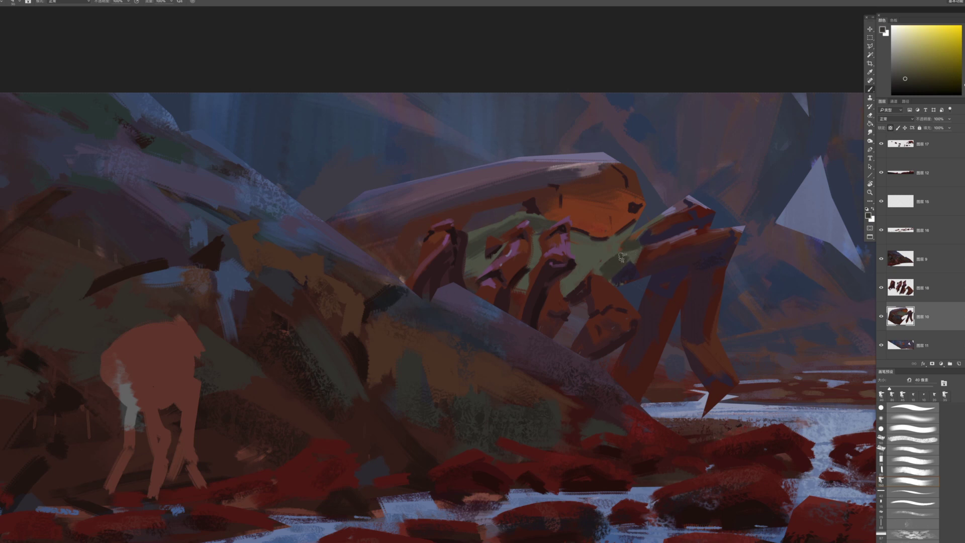
Blend dark and light greens into the shading between the front leg joint and the rightmost limb
left_click(626, 270, "alt")
mouse_move(621, 275)
left_mouse_down()
mouse_move(605, 272)
mouse_move(633, 275)
left_mouse_up()
left_click(618, 267, "alt")
key("bracketleft")
key("bracketleft")
left_click(616, 248, "alt")
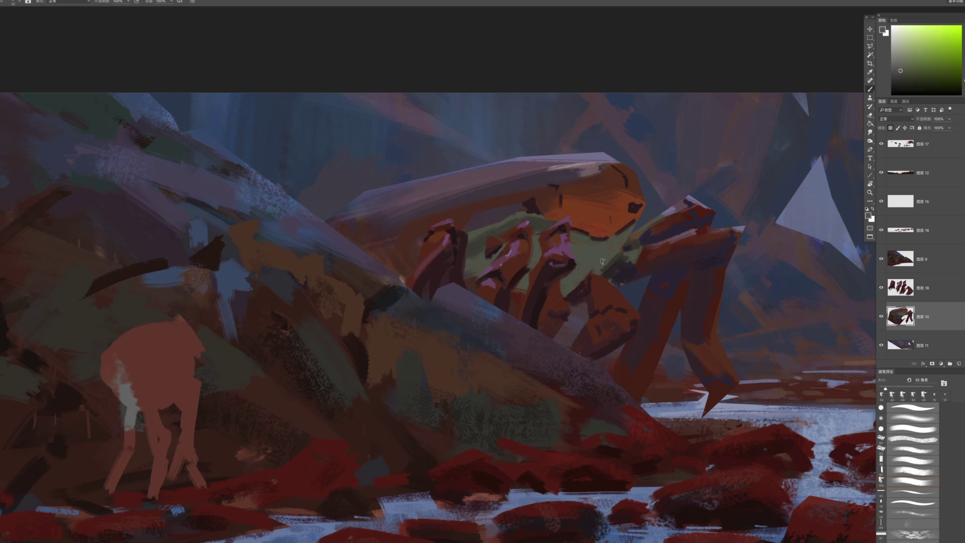
left_click(616, 258, "alt")
key("bracketright")
key("bracketright")
key("bracketright")
key("bracketright")
key("bracketright")
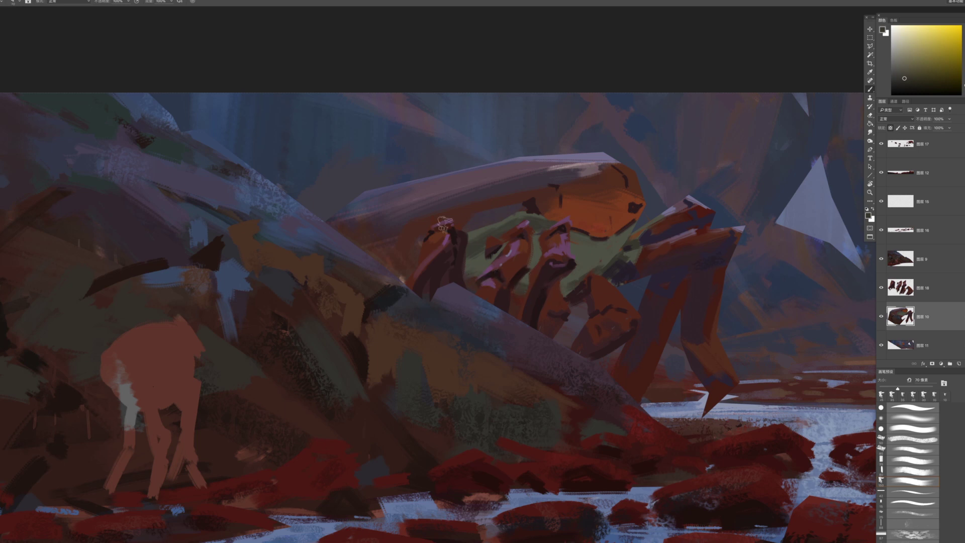
Toggle the body layer's transparency lock and trim the body's rear area beside the ridge with the Eraser
left_click(476, 272, "alt")
key("e")
left_click(890, 129)
key("bracketleft")
key("bracketleft")
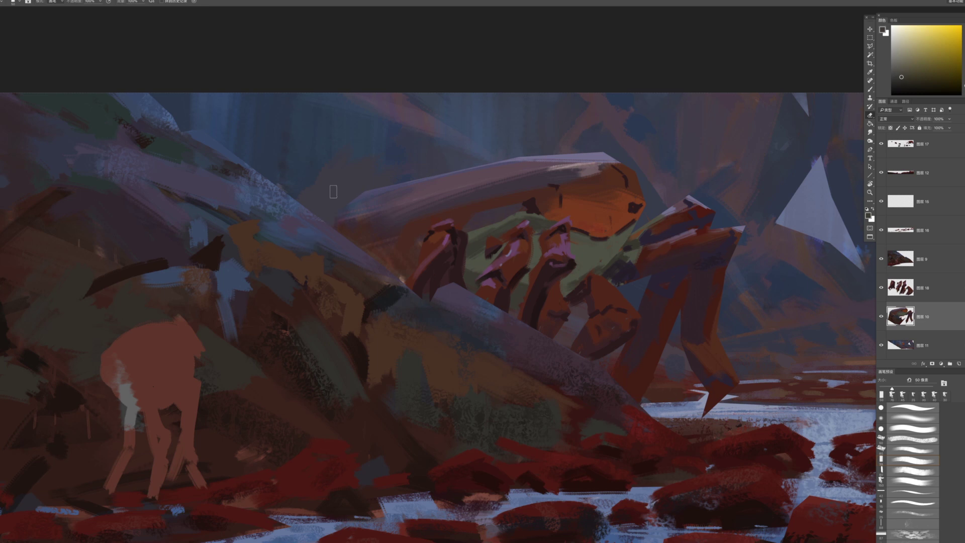
left_click_drag(406, 258, 397, 263)
Darken the rear underside of the body beside the ridge with a sampled dark brown
key("b")
key("bracketright")
key("bracketright")
left_click(413, 242, "alt")
left_click(421, 242, "alt")
mouse_move(367, 231)
left_mouse_down()
mouse_move(389, 254)
mouse_move(397, 247)
left_mouse_up()
mouse_move(380, 236)
left_mouse_down()
mouse_move(387, 253)
mouse_move(413, 258)
left_mouse_up()
key("bracketleft")
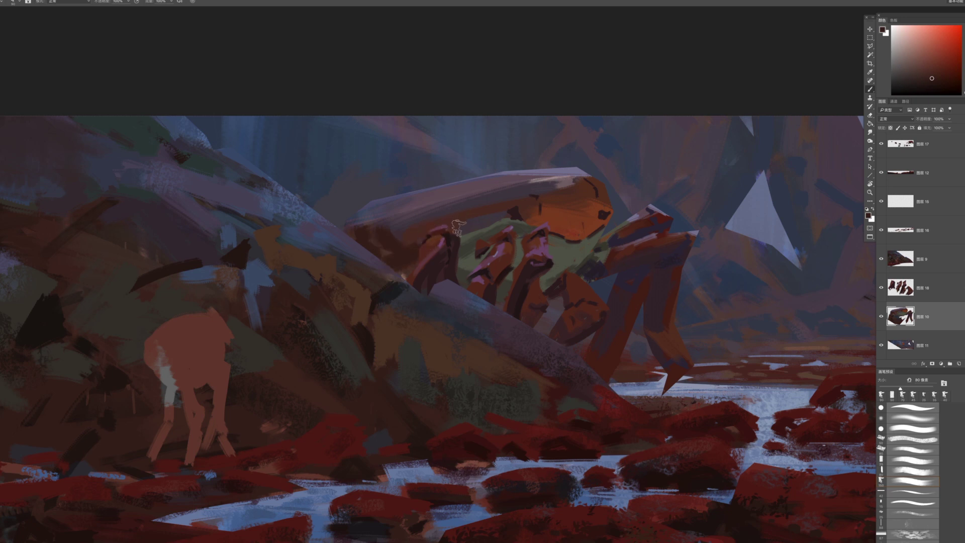
Cover the purple upper surface of the body with sampled red-brown, from the rear to the orange front
left_click_drag(413, 225, 397, 227)
left_click(442, 211, "alt")
left_click(492, 205, "alt")
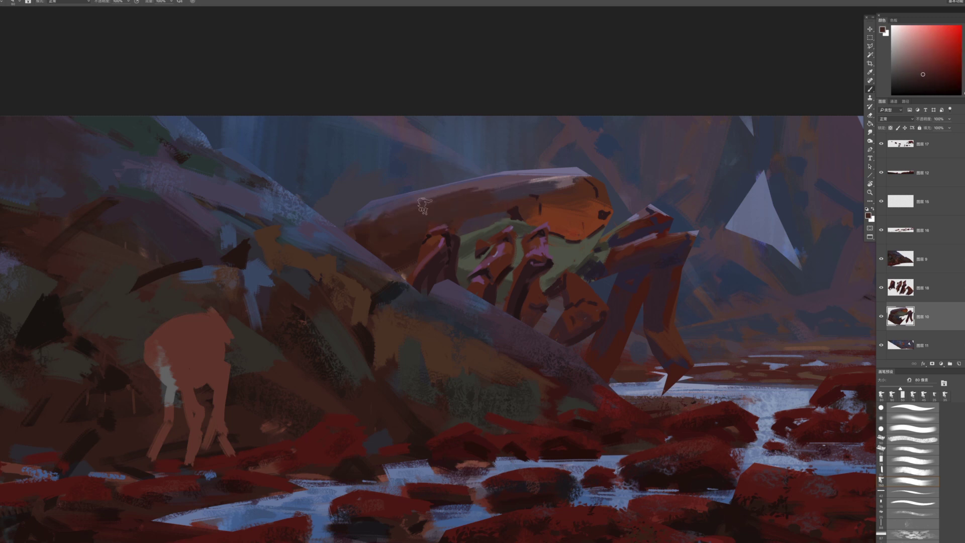
key("bracketleft")
mouse_move(500, 189)
left_mouse_down()
mouse_move(574, 195)
mouse_move(558, 179)
mouse_move(578, 183)
left_mouse_up()
Refine the rim along the body's upper front edge with a sampled greyish purple and a smaller brush
key("bracketleft")
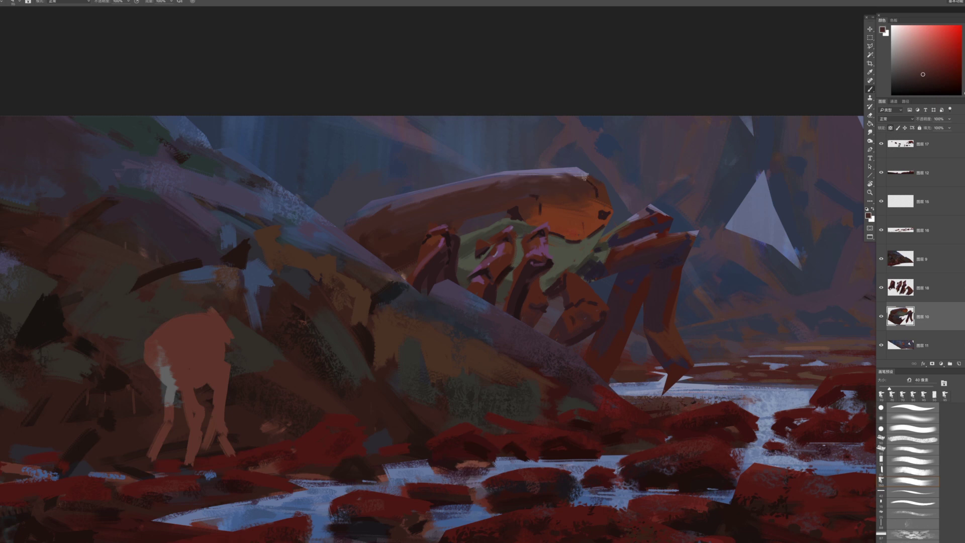
left_click(504, 179, "alt")
key("bracketleft")
mouse_move(575, 176)
left_mouse_down()
mouse_move(591, 175)
mouse_move(582, 170)
mouse_move(610, 184)
mouse_move(625, 216)
left_mouse_up()
Select the small foreground animal's layer, transform it and reposition it on the rocky bank
key("z")
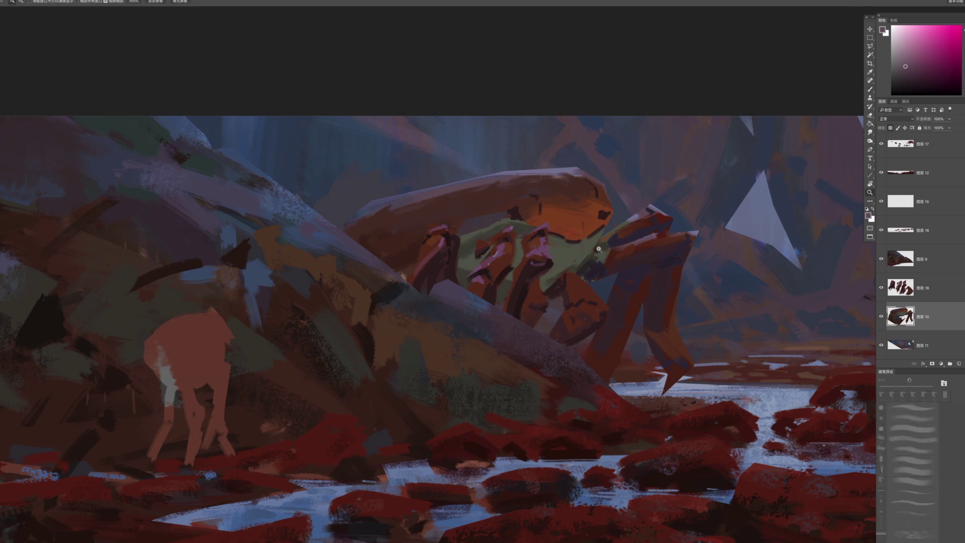
left_click_drag(598, 249, 568, 260)
key("b")
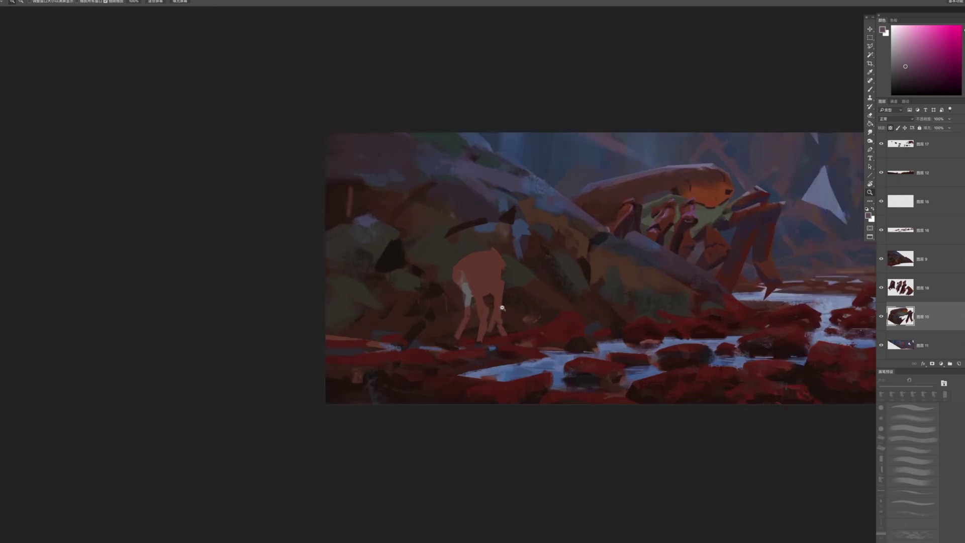
left_click_drag(497, 283, 459, 290)
key("ctrl+t")
key("Return")
key("z")
left_click_drag(535, 256, 522, 246)
key("v")
left_click_drag(578, 255, 568, 256)
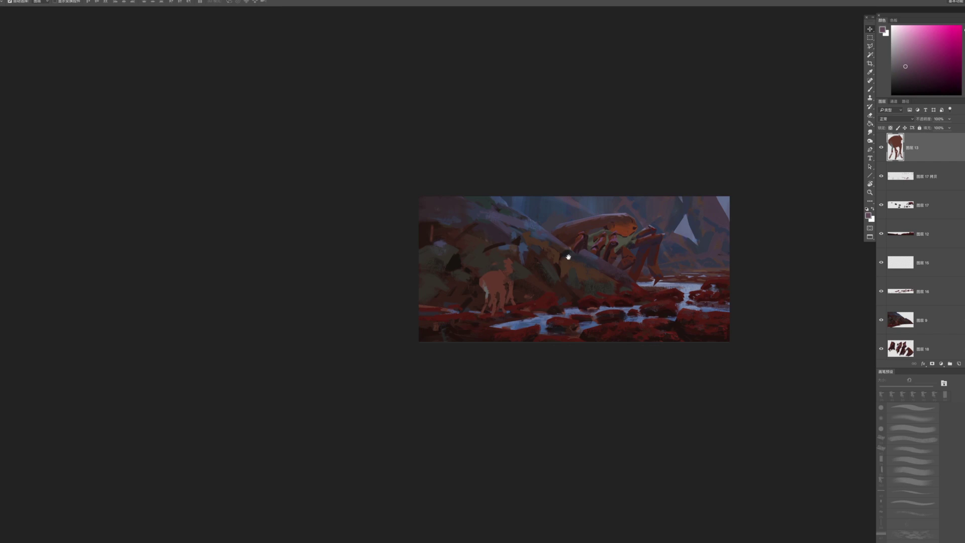
On the creature's body layer, touch up the joint between the green belly and the front limb with sampled dark and olive tones
key("super+0")
key("z")
mouse_move(592, 199)
left_mouse_down()
mouse_move(579, 198)
mouse_move(586, 204)
left_mouse_up()
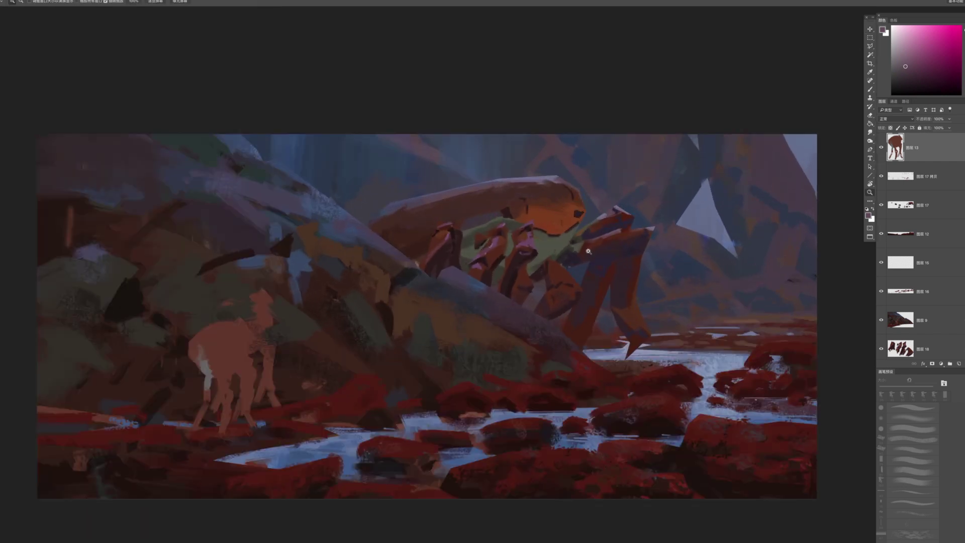
left_click_drag(607, 261, 640, 265)
key("v")
left_click(643, 260)
key("b")
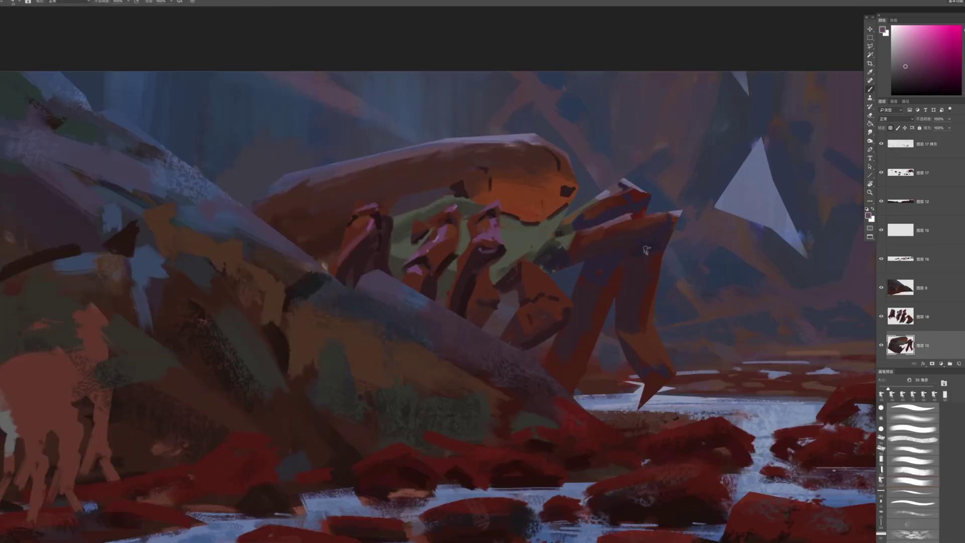
left_click(572, 259, "alt")
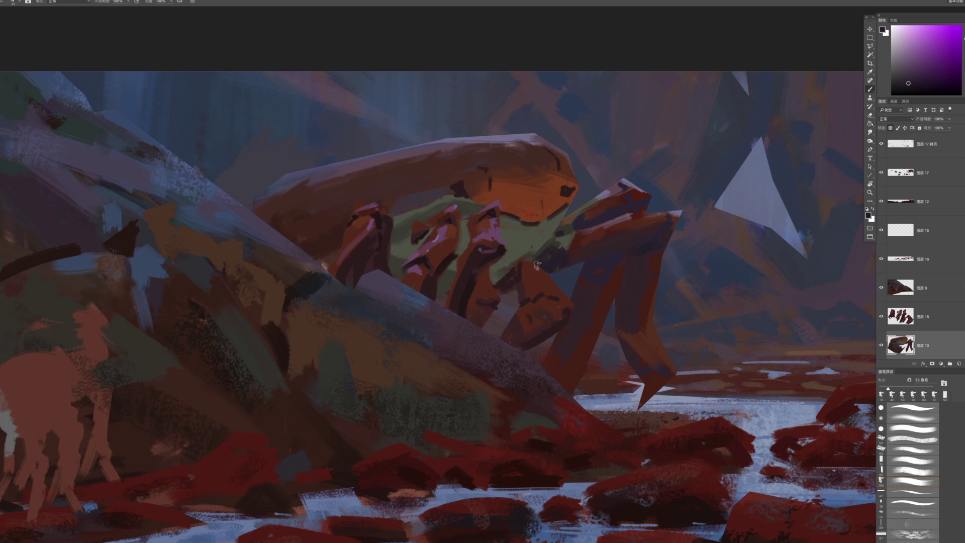
left_click(557, 258, "alt")
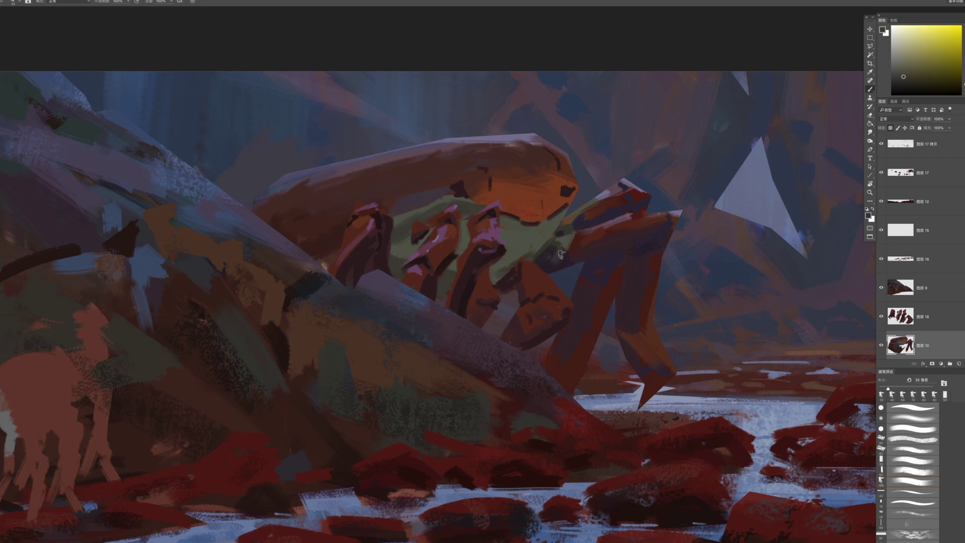
left_click(558, 263, "alt")
mouse_move(571, 300)
left_mouse_down()
mouse_move(532, 296)
mouse_move(561, 275)
mouse_move(566, 255)
left_mouse_up()
key("alt+bracketright")
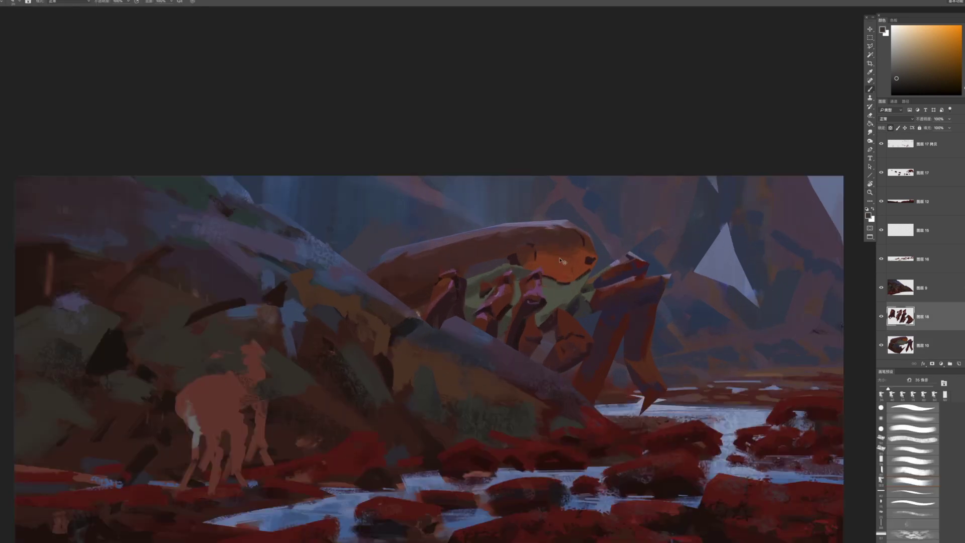
Brighten the body's upper surface with strokes of an orange sampled from its front, shifted towards red
left_click(559, 266, "ctrl")
left_click(557, 261, "alt")
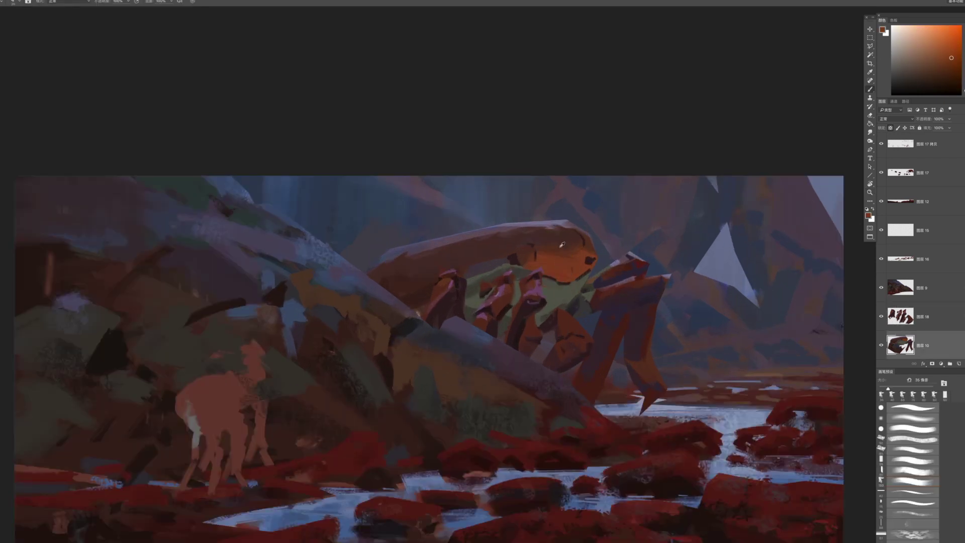
left_click_drag(516, 235, 483, 236)
left_click(964, 92)
left_click_drag(436, 255, 543, 231)
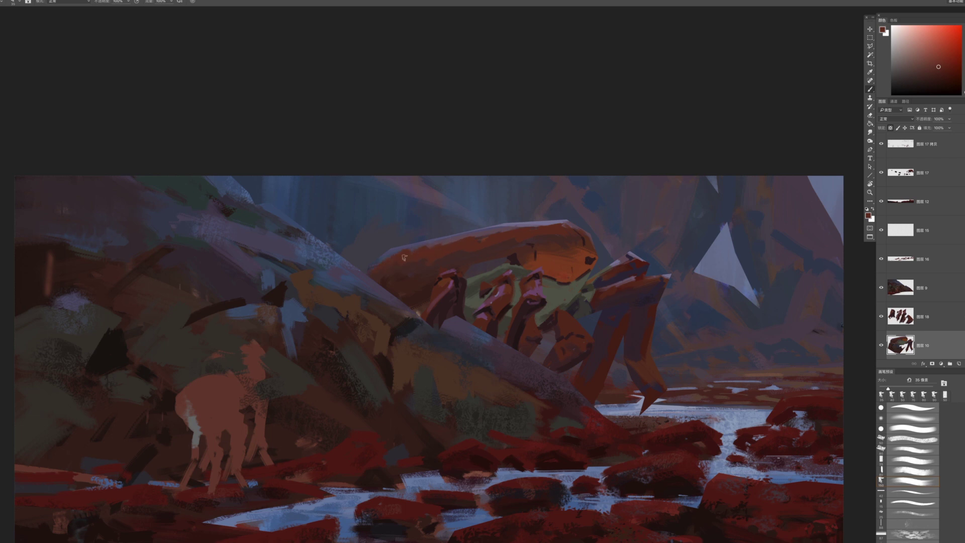
Refine the body's rear upper surface and top edge with a sampled, muted red-brown and a larger brush
key("bracketright")
key("bracketright")
key("bracketright")
key("bracketleft")
key("bracketleft")
left_click(562, 213, "alt")
left_click(422, 253, "alt")
left_click(929, 66)
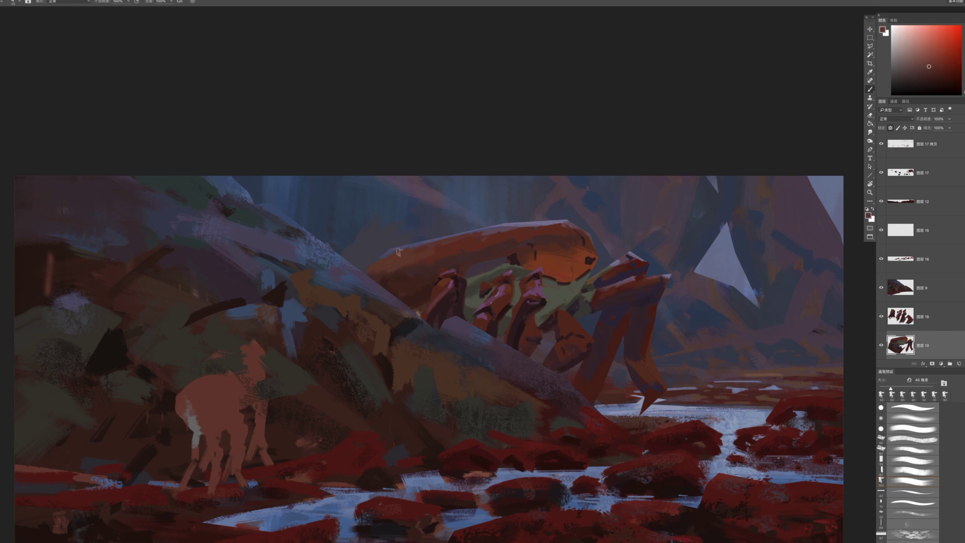
mouse_move(544, 268)
left_mouse_down()
mouse_move(498, 195)
mouse_move(558, 261)
mouse_move(539, 241)
mouse_move(579, 239)
left_mouse_up()
left_click(503, 245, "alt")
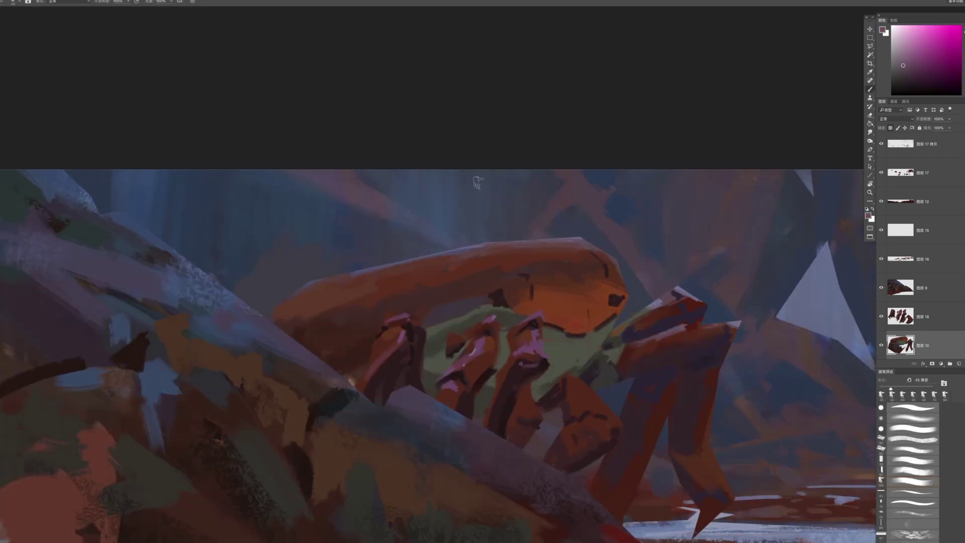
Create a new layer and block in a small crab's body just above the shell in a sampled dark brown
left_click(959, 364)
left_click(543, 265, "alt")
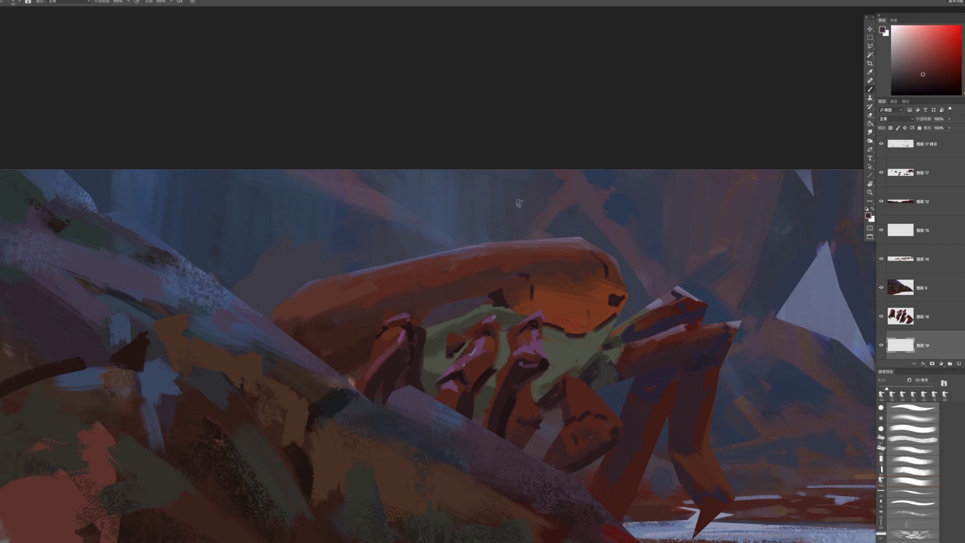
mouse_move(519, 224)
left_mouse_down()
mouse_move(569, 224)
mouse_move(509, 227)
mouse_move(510, 242)
mouse_move(509, 232)
mouse_move(524, 246)
mouse_move(546, 236)
left_mouse_up()
Paint the small crab's legs and two raised claws with a much smaller brush
key("bracketleft")
key("bracketleft")
key("bracketleft")
key("bracketleft")
key("bracketleft")
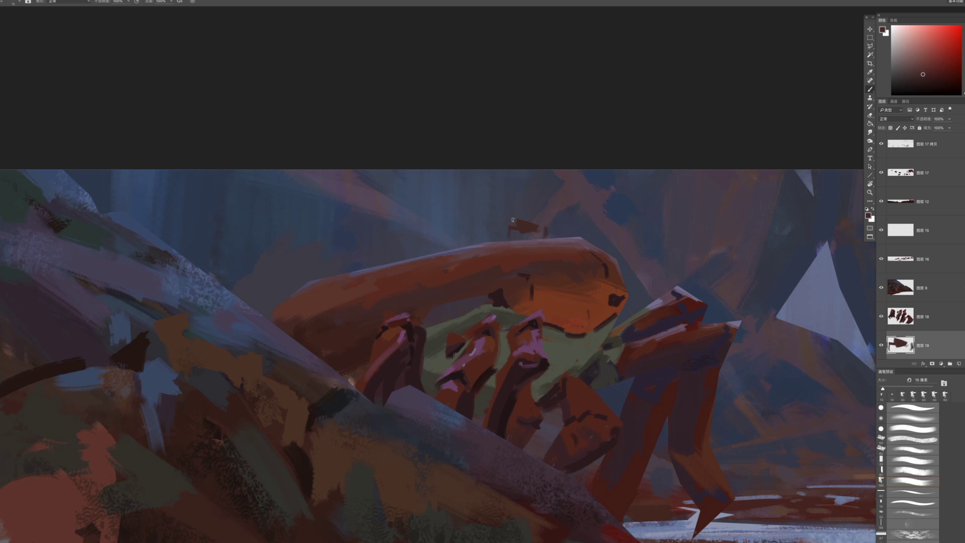
left_click_drag(508, 212, 509, 206)
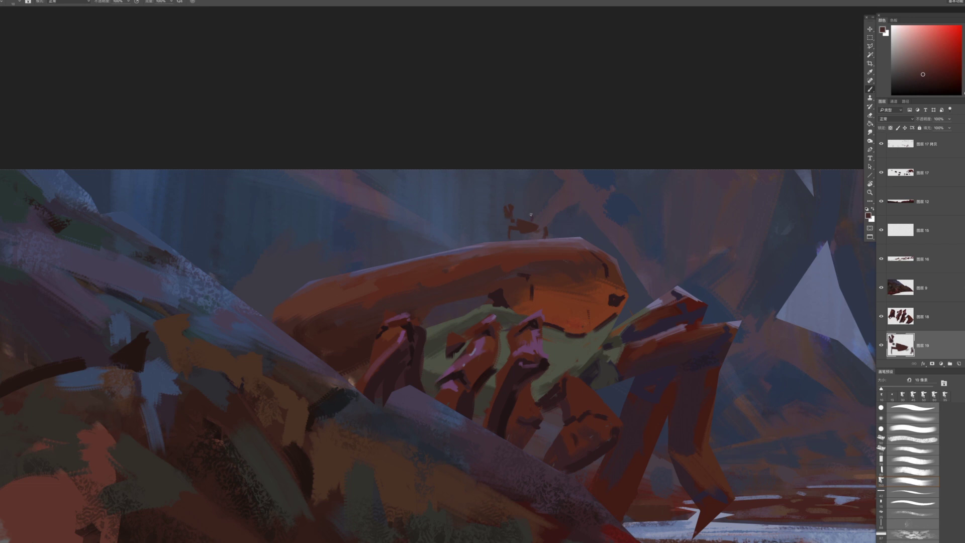
left_click_drag(582, 292, 463, 153)
left_click_drag(569, 274, 714, 219)
Lock the small crab layer's transparent pixels and tint its claws and body edges with a sampled greyish purple
left_click(890, 128)
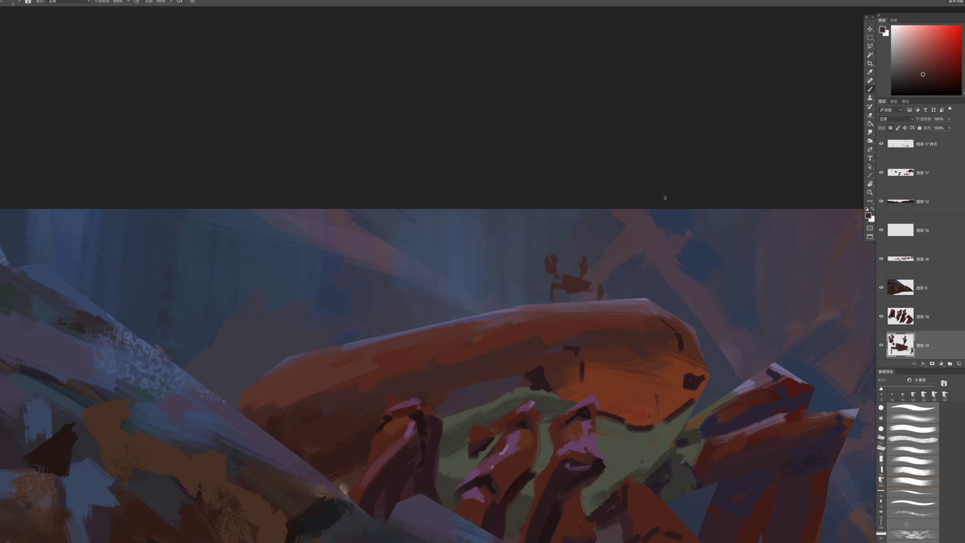
left_click(519, 306, "alt")
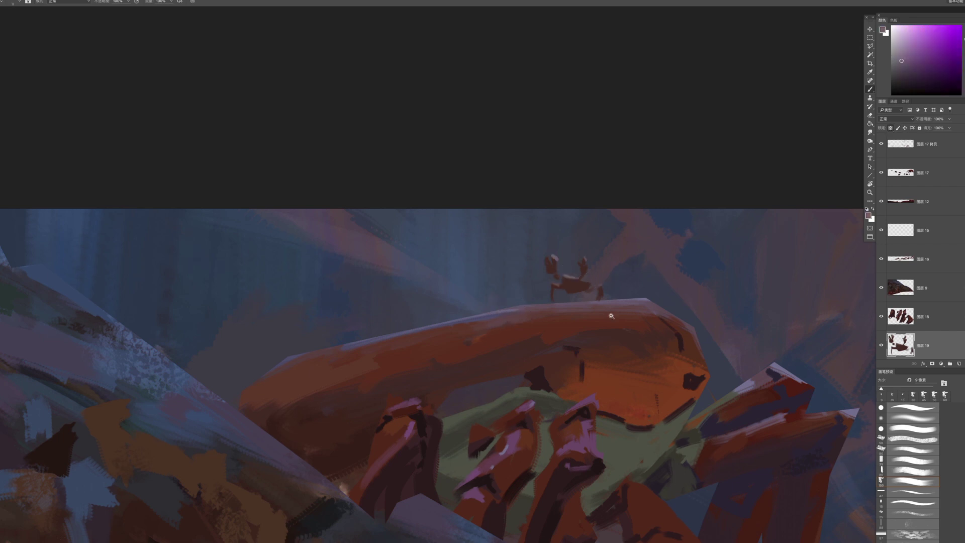
scroll(611, 316, "down", 5)
scroll(620, 343, "up", 6)
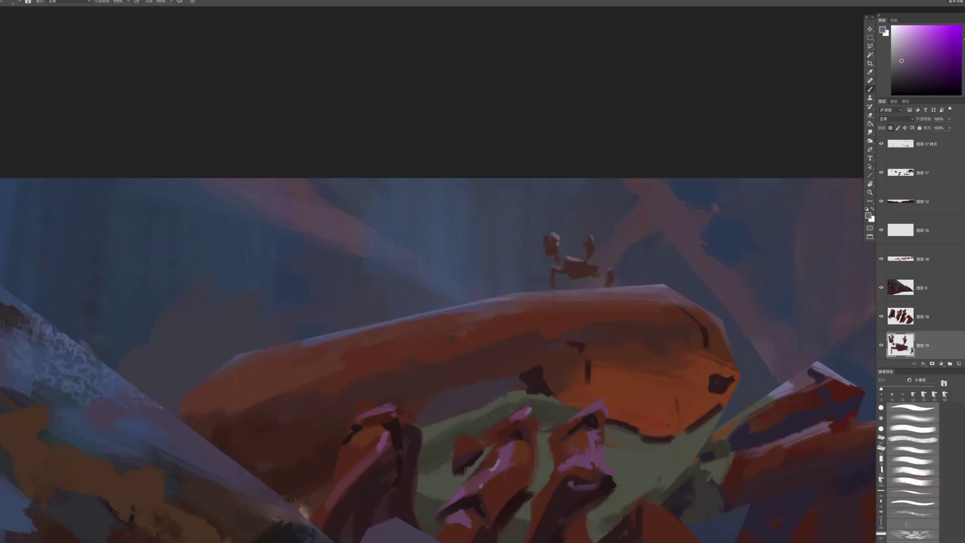
scroll(575, 317, "down", 5)
scroll(594, 342, "up", 3)
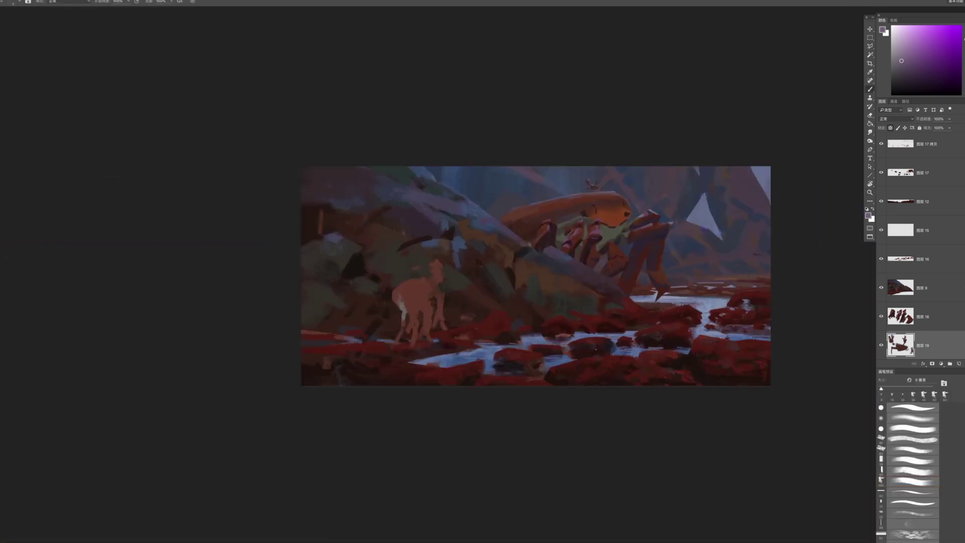
On the stream rocks' layer, reshape the middle rock by erasing its edges with a textured eraser, and undo the last stroke
key("e")
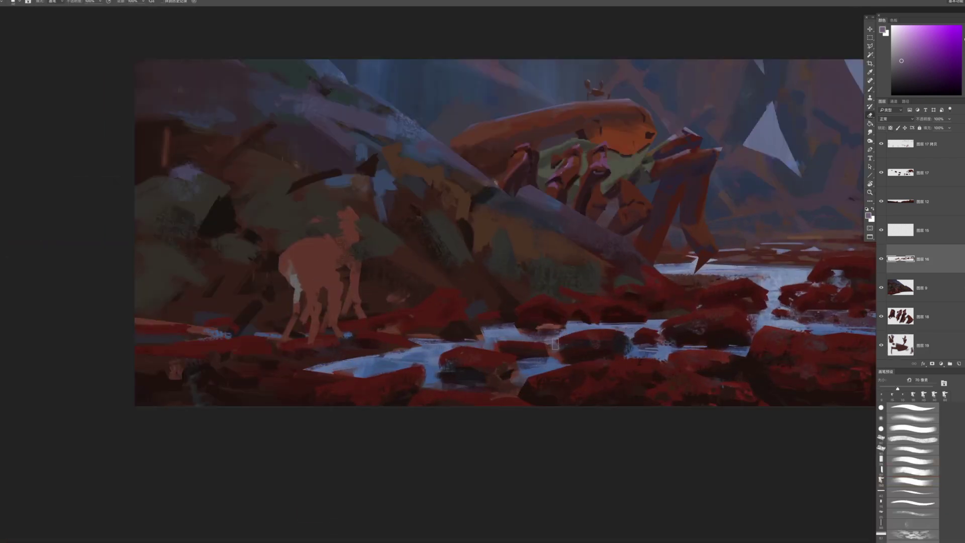
left_click(902, 452)
key("]")
left_click_drag(663, 330, 665, 315)
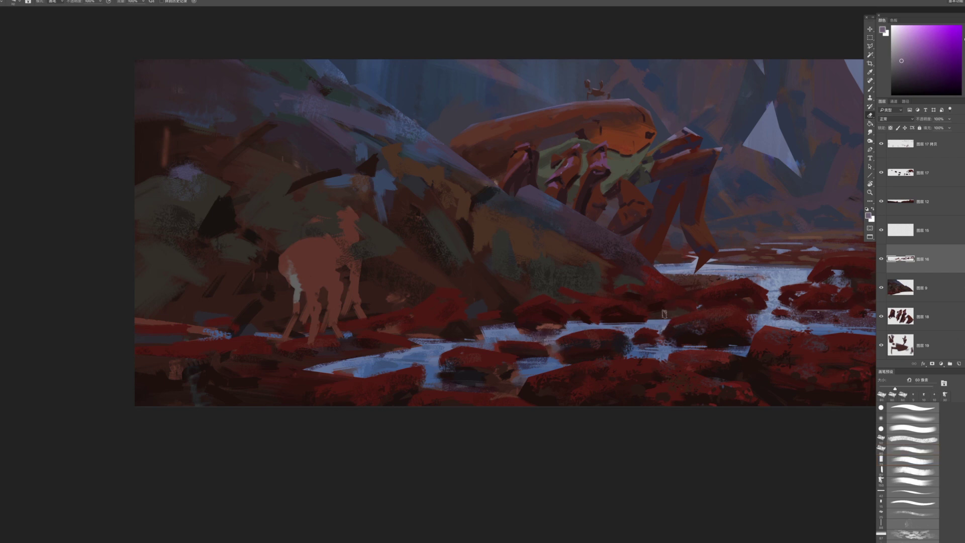
mouse_move(559, 339)
left_mouse_down()
mouse_move(574, 330)
mouse_move(560, 344)
mouse_move(572, 342)
left_mouse_up()
key("]")
key("]")
left_click(589, 316)
key("[")
left_click_drag(740, 311, 748, 320)
key("ctrl+z")
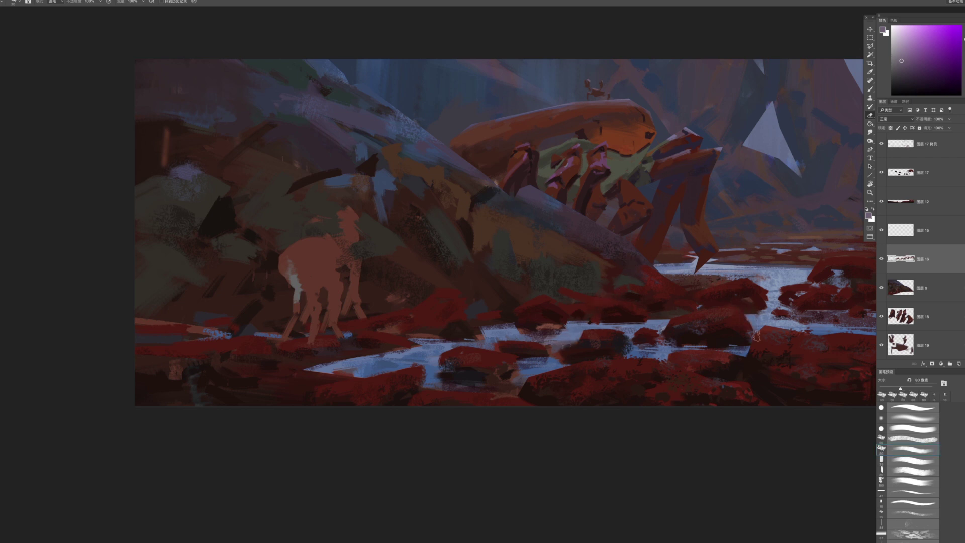
On the water layer, paint a dark blue-purple reflection beneath the middle rock in the stream
left_click(620, 352, "ctrl")
key("b")
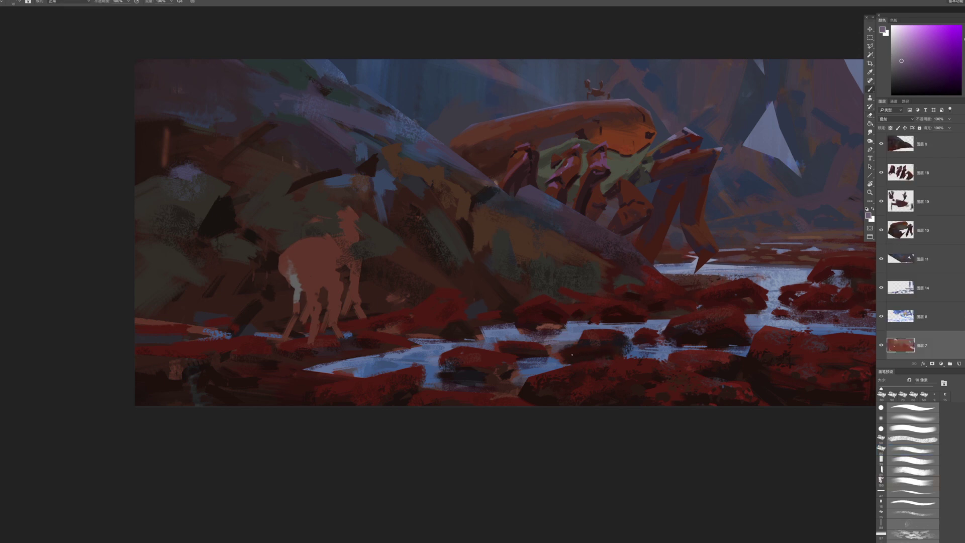
left_click(614, 323, "ctrl")
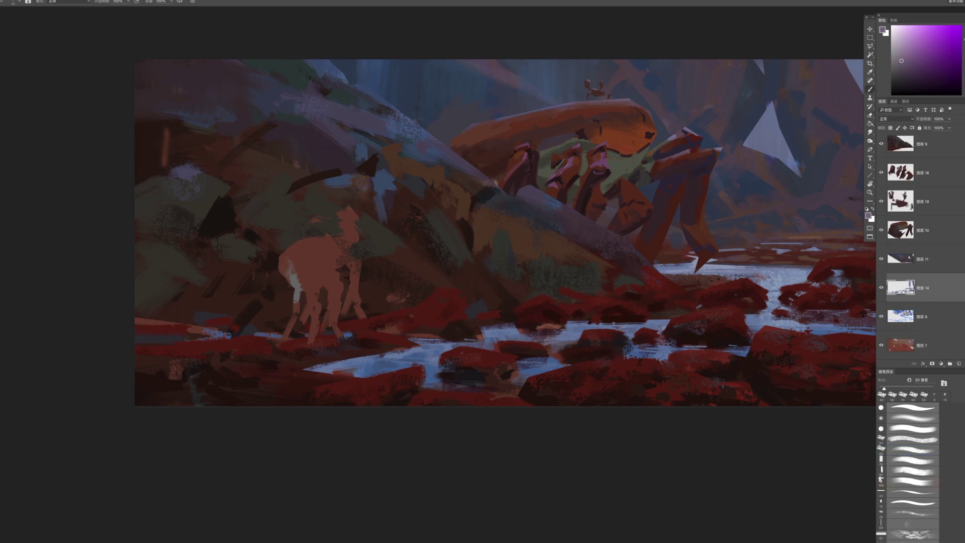
left_click(552, 357, "alt")
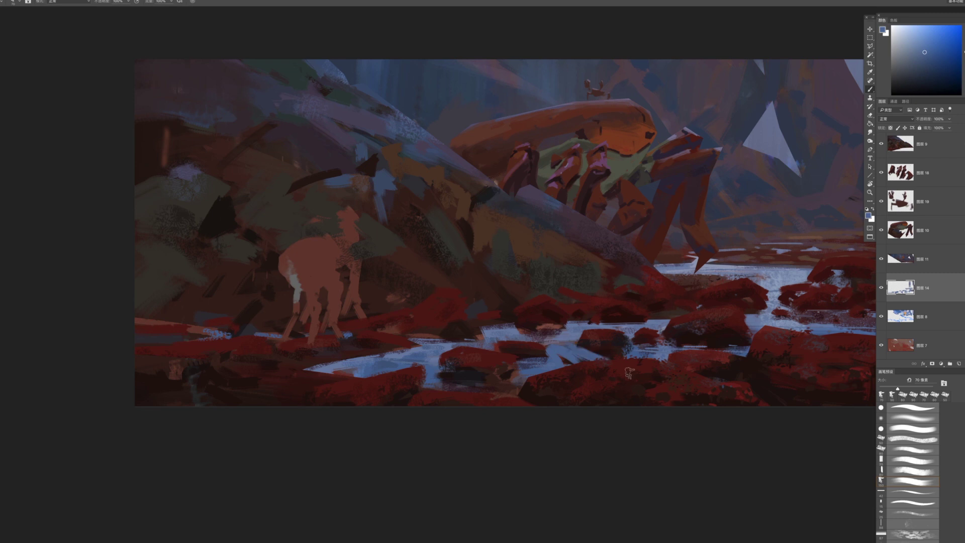
key("bracketright")
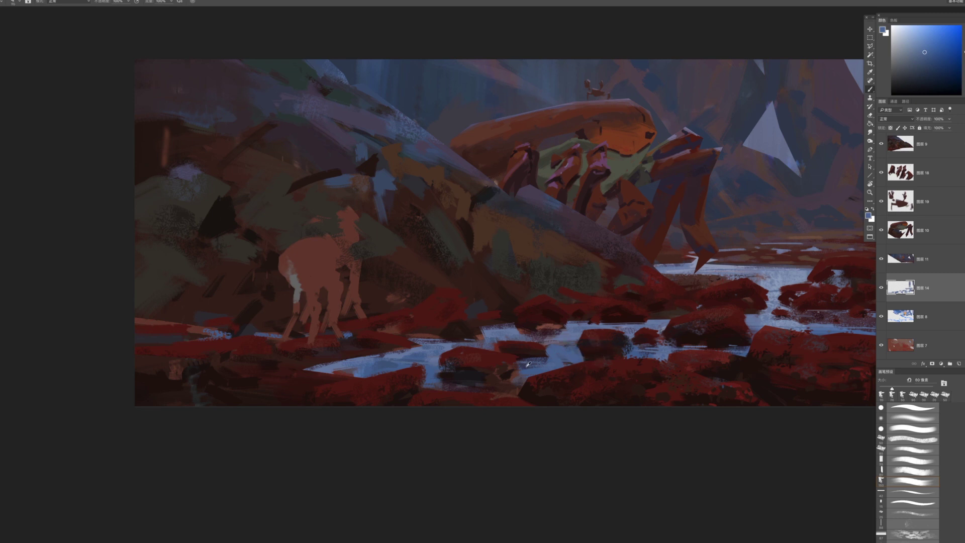
left_click(581, 351, "alt")
mouse_move(615, 355)
left_mouse_down()
mouse_move(584, 353)
mouse_move(623, 349)
mouse_move(587, 345)
left_mouse_up()
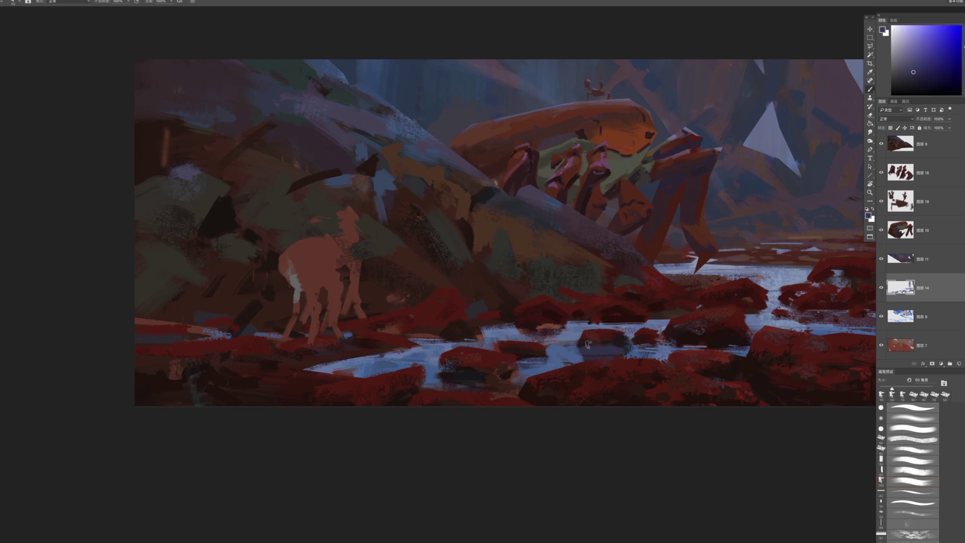
Trim the reflection beneath the middle rock with sampled water blue and a smaller brush
left_click(631, 352, "alt")
key("bracketleft")
key("bracketleft")
key("bracketleft")
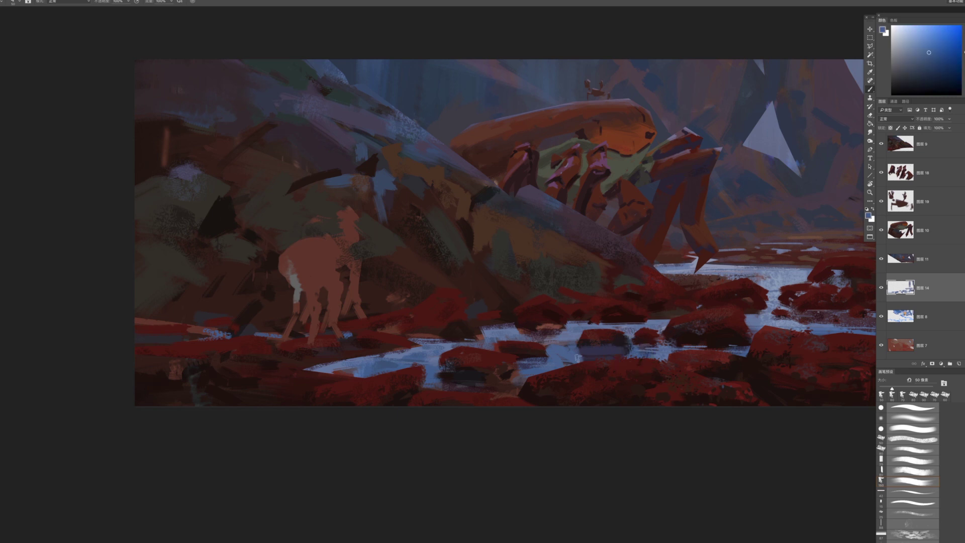
mouse_move(632, 353)
left_mouse_down()
mouse_move(619, 358)
mouse_move(628, 342)
left_mouse_up()
Select the stream rocks' layer again and clean up the rock edges with a smaller eraser
left_click(627, 345, "ctrl")
key("e")
key("bracketleft")
key("bracketleft")
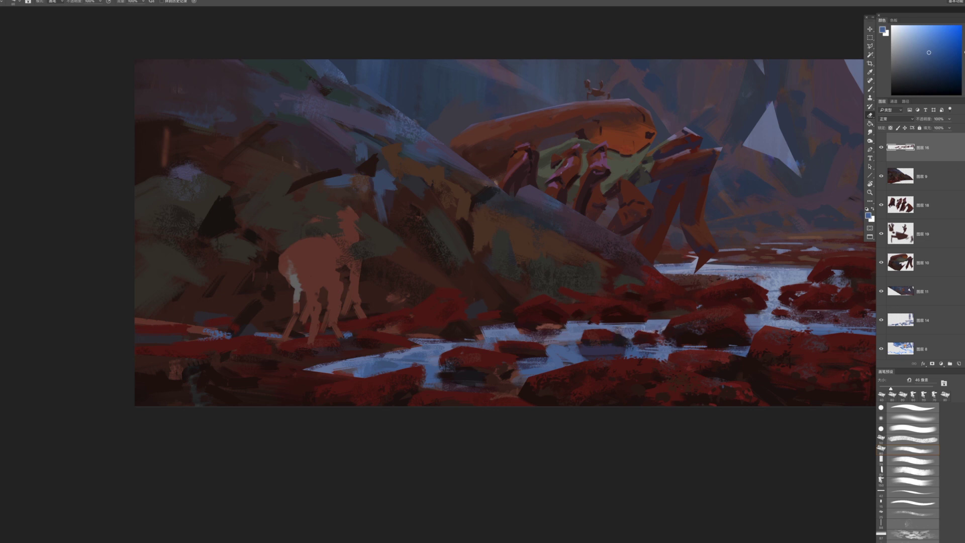
left_click_drag(727, 325, 632, 330)
Select the foreground rocks' layer and darken the large rock nearest the viewer with a sampled dark red-brown
key("b")
left_click(760, 392, "alt")
left_click(758, 393, "ctrl")
left_click(716, 393, "alt")
key("[")
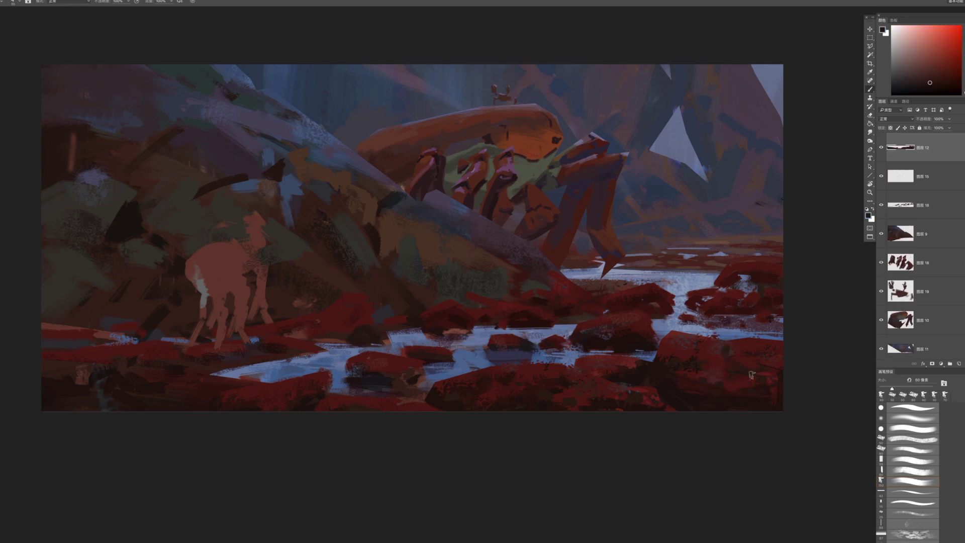
Return to the stream rocks' layer and erase the edge of the distant rock at the painting's far side
key("alt+[")
key("alt+[")
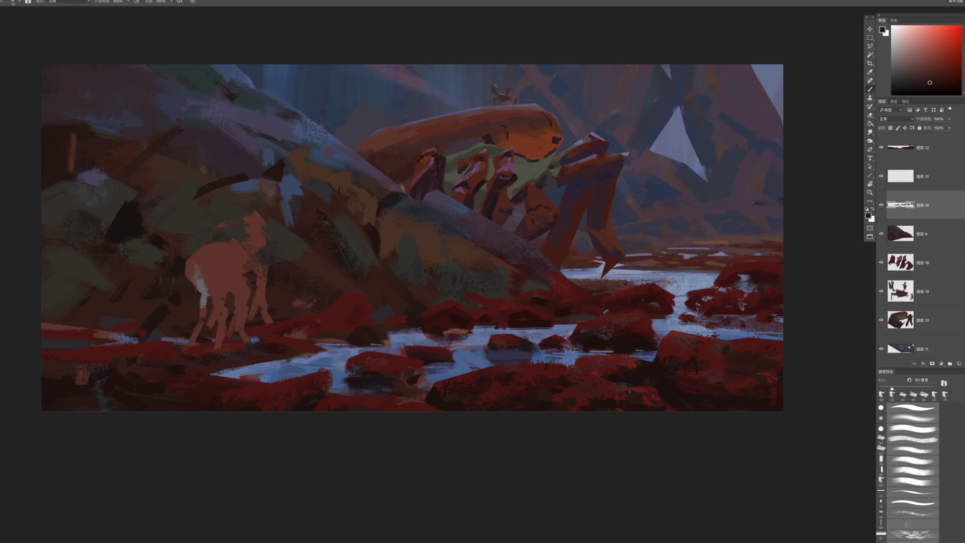
key("[")
key("e")
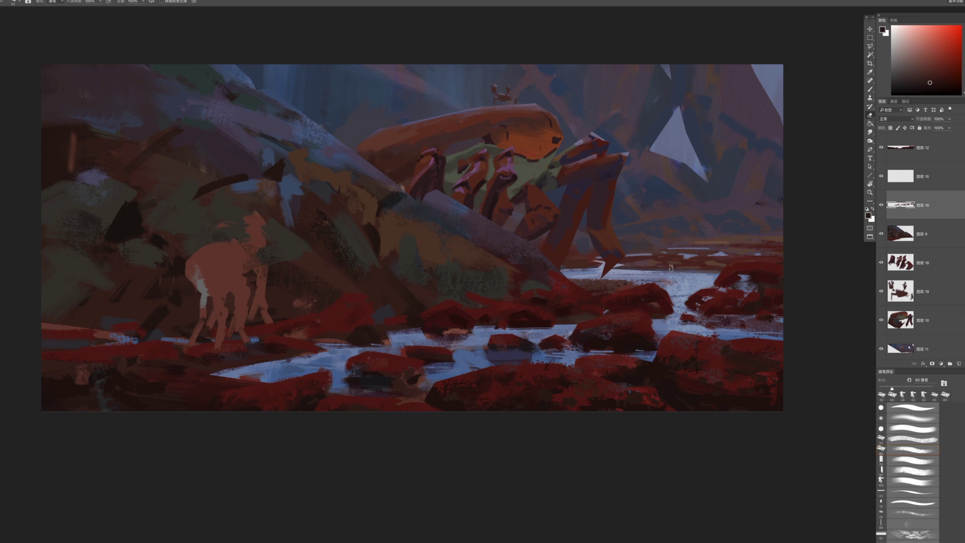
mouse_move(680, 309)
left_mouse_down()
mouse_move(658, 302)
mouse_move(722, 297)
left_mouse_up()
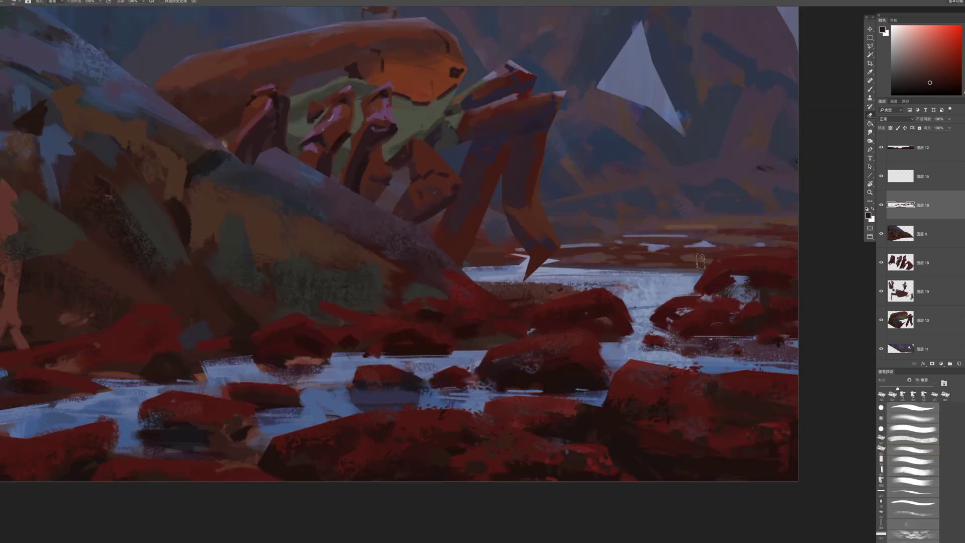
Repaint the distant rock's shape and add a small rock beside it with sampled dark reds
key("b")
key("bracketright")
key("bracketright")
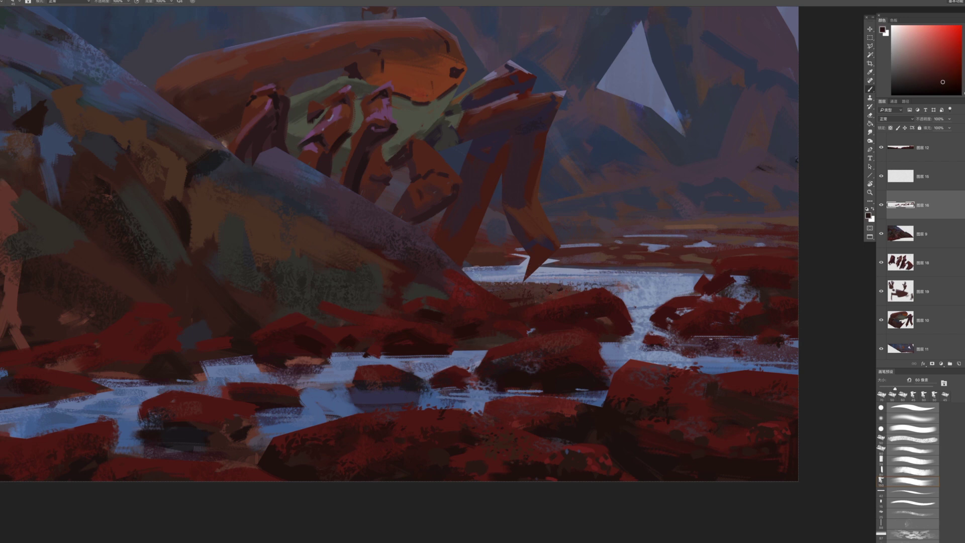
key("bracketleft")
left_click(750, 262, "alt")
key("bracketleft")
mouse_move(719, 262)
left_mouse_down()
mouse_move(761, 271)
mouse_move(746, 263)
left_mouse_up()
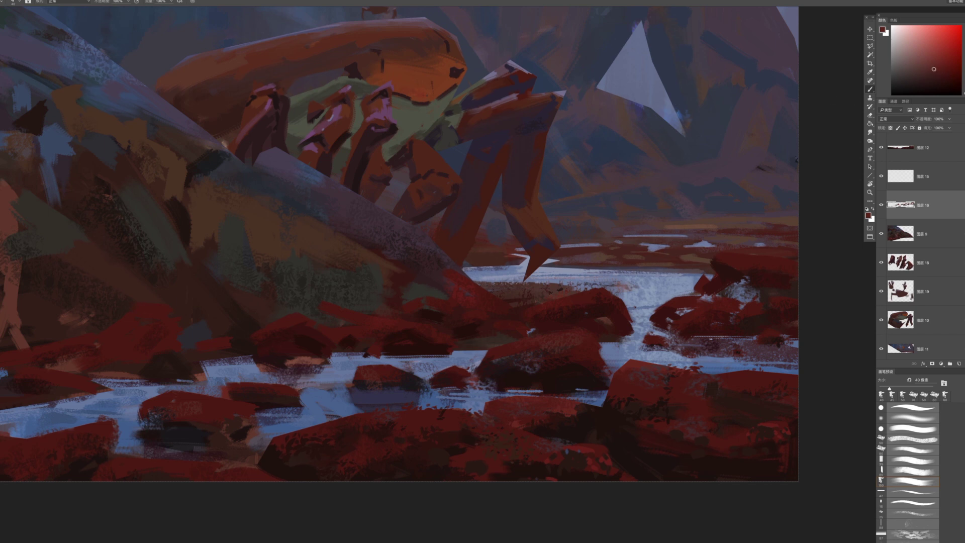
Lock the rock layer's transparent pixels and paint the distant rock's upper surface in a muted purplish red
left_click(964, 29)
key("bracketright")
left_click(891, 128)
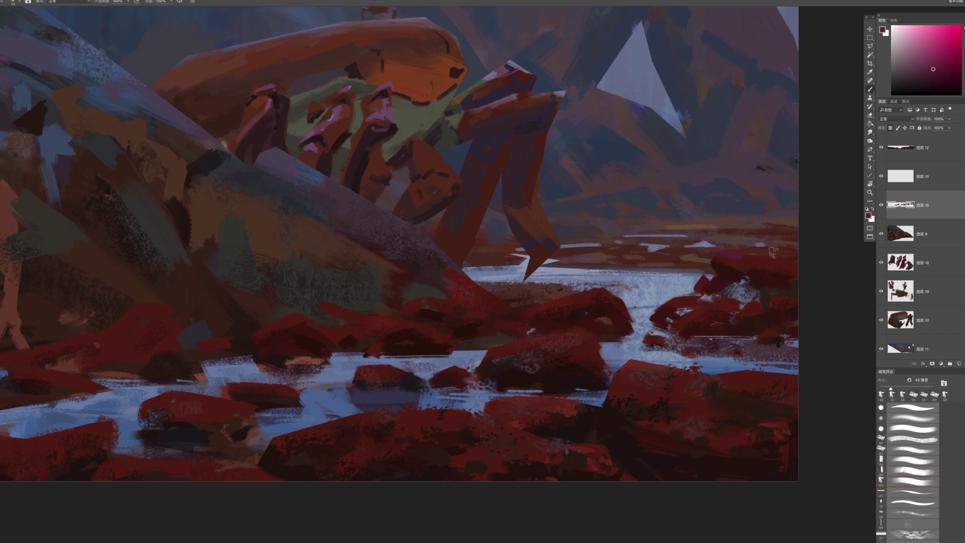
left_click(925, 67)
left_click_drag(715, 256, 764, 255)
Select the creature shell's layer and touch up its glowing front end with sampled oranges and a more saturated orange
key("z")
mouse_move(770, 316)
left_mouse_down()
mouse_move(749, 337)
mouse_move(784, 311)
left_mouse_up()
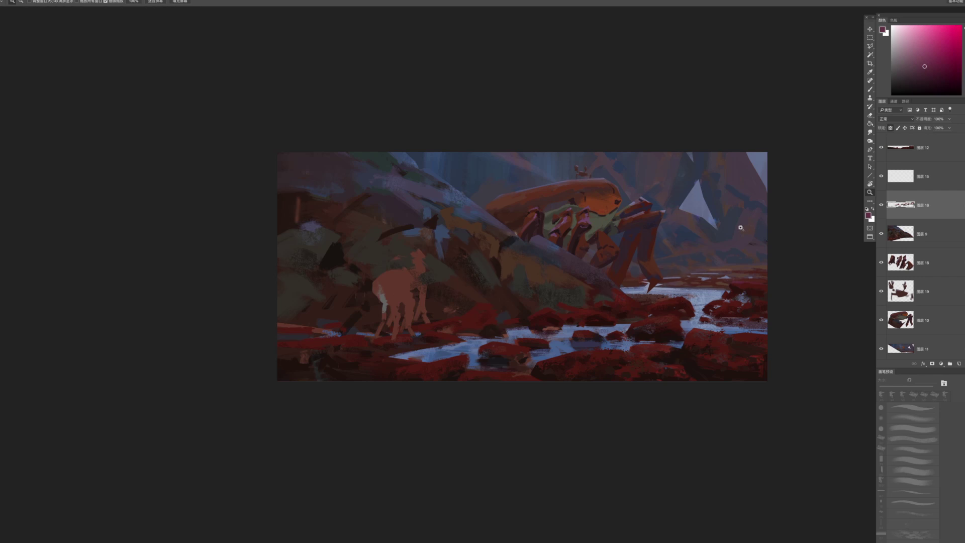
left_click_drag(590, 195, 612, 197)
key("b")
left_click(574, 195, "ctrl")
left_click(613, 200, "alt")
key("bracketleft")
key("bracketleft")
left_click(613, 203, "alt")
left_click(953, 65)
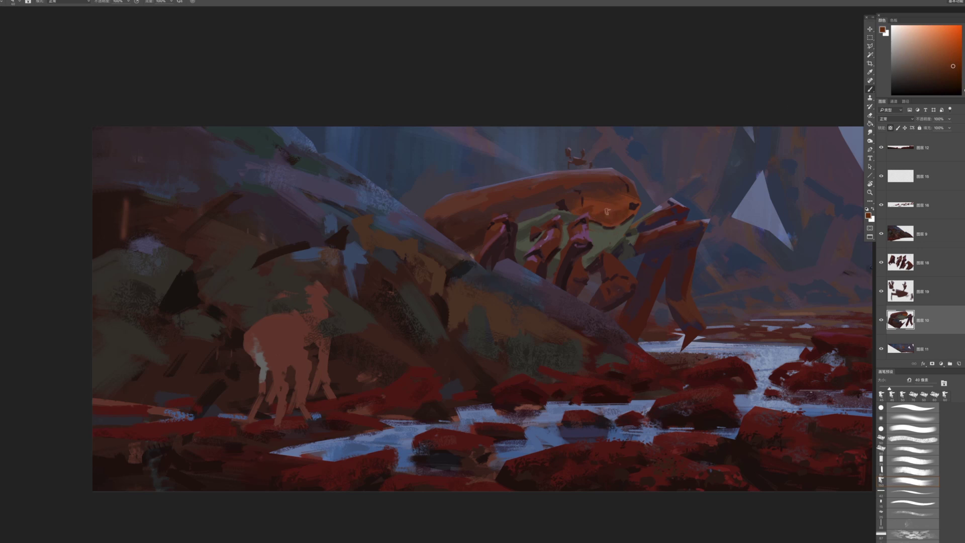
left_click(623, 200, "alt")
Repaint the back and far end of the creature's shell with sampled dark red-browns, varying the brush size
left_click(561, 189, "alt")
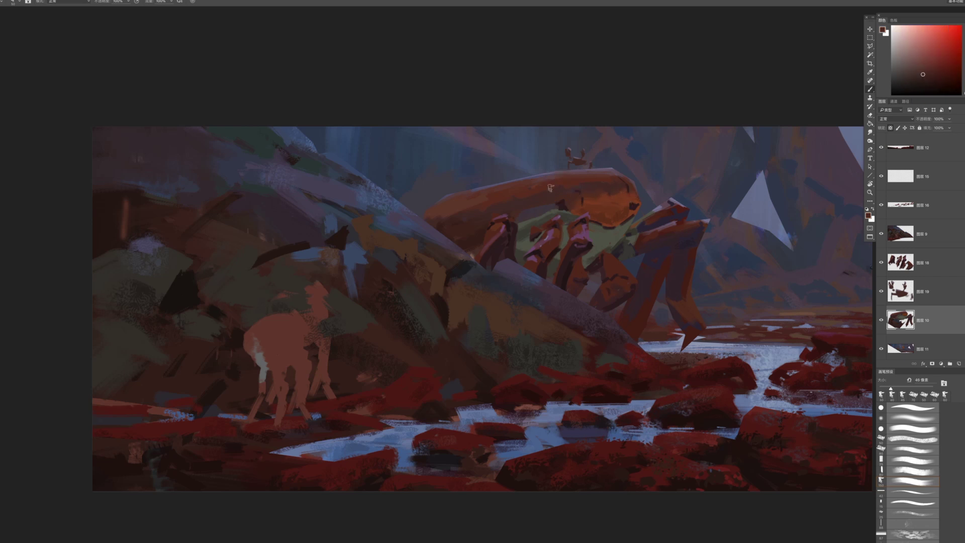
key("bracketright")
key("bracketright")
key("bracketright")
left_click(543, 188, "alt")
key("bracketleft")
left_click(560, 187, "alt")
key("z")
mouse_move(537, 254)
left_mouse_down()
mouse_move(494, 244)
mouse_move(558, 266)
left_mouse_up()
left_click_drag(526, 233, 548, 230)
key("b")
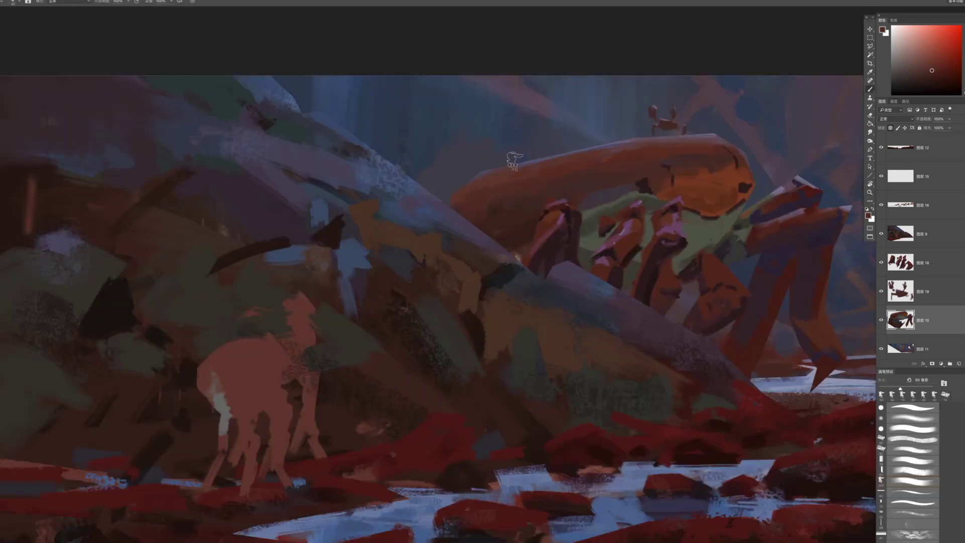
key("bracketright")
key("bracketright")
Select the background cliff's layer and brush a sampled muted blue broadly over the area behind the shell and small crab
mouse_move(614, 298)
left_mouse_down()
mouse_move(587, 289)
mouse_move(544, 326)
mouse_move(522, 330)
left_mouse_up()
left_click(495, 208, "ctrl")
left_click(508, 189, "alt")
key("bracketright")
key("bracketright")
key("bracketright")
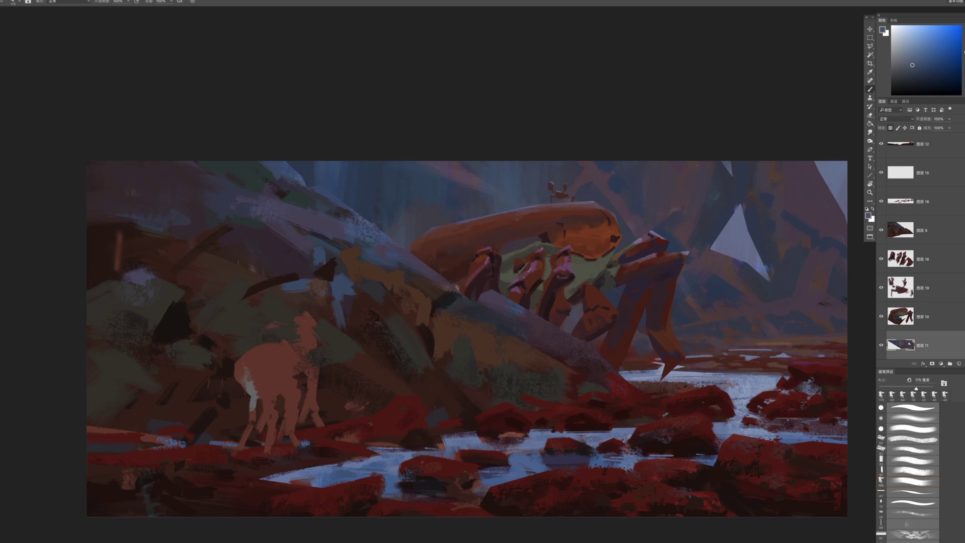
key("bracketleft")
key("bracketleft")
key("bracketleft")
key("bracketright")
key("bracketright")
key("bracketright")
key("bracketright")
key("bracketleft")
key("bracketright")
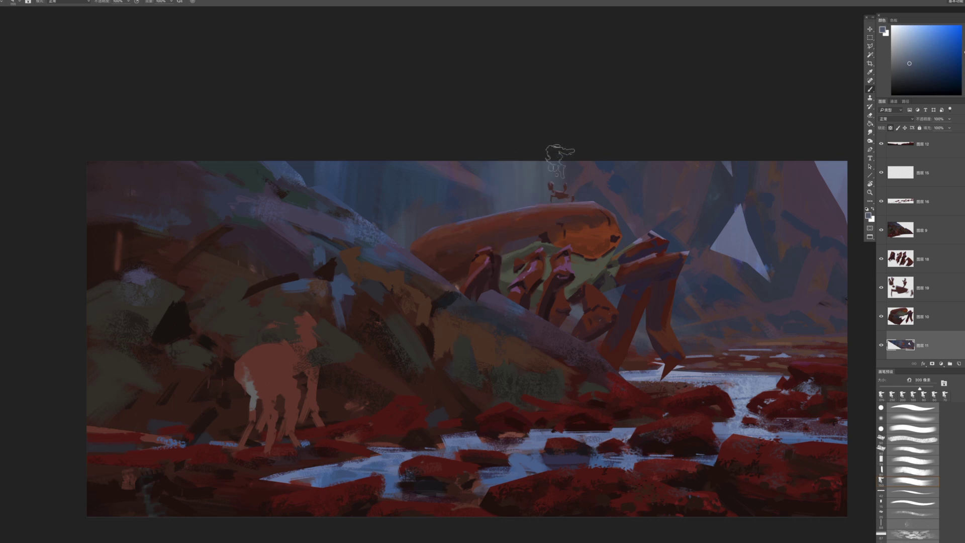
Sample darker blues beside the crab and paint them into the backdrop above the shell
left_click(578, 193, "alt")
key("bracketleft")
key("bracketleft")
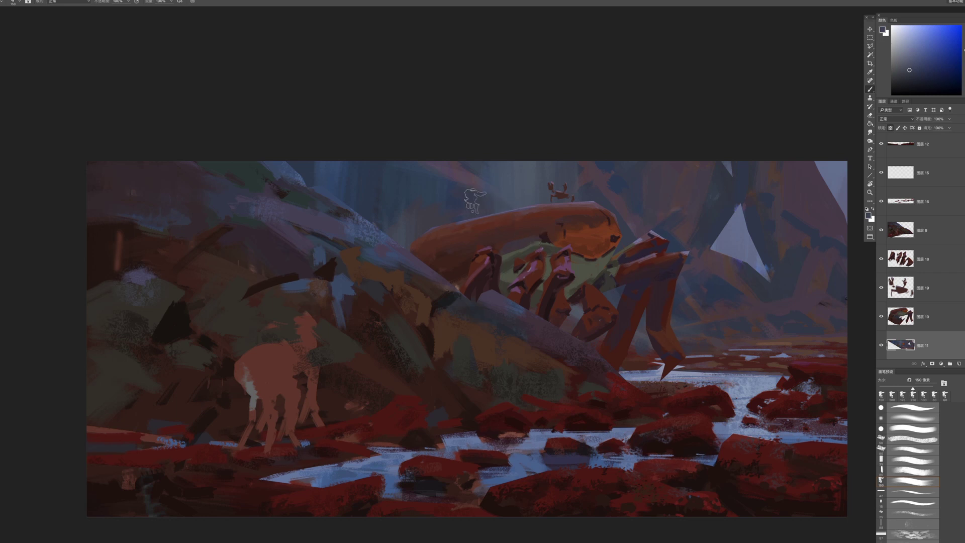
left_click(502, 207, "alt")
key("bracketleft")
key("bracketleft")
key("bracketleft")
key("bracketleft")
Paint a darker muted blue into the background gap between the rocky slope and the shell
key("z")
left_click_drag(577, 228, 563, 261)
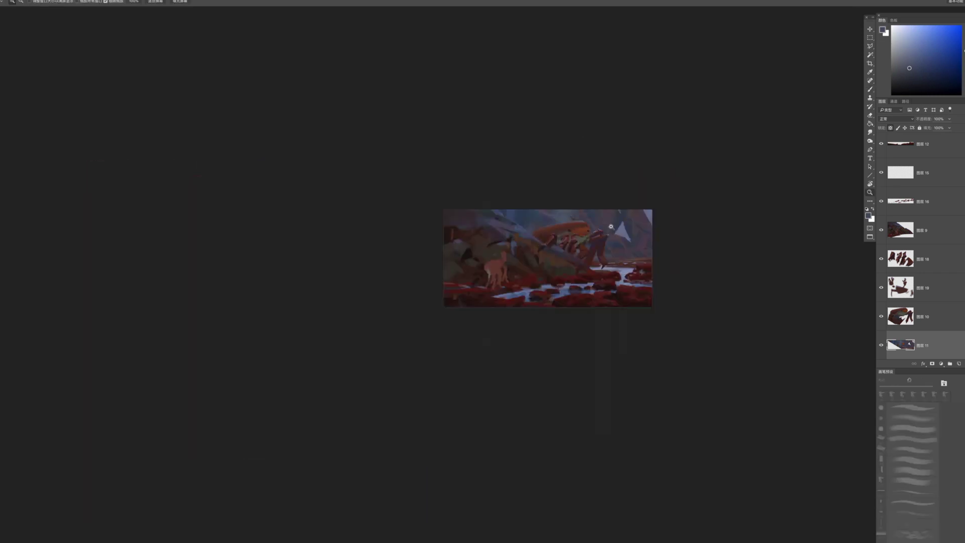
left_click(611, 227)
left_click(555, 176)
key("b")
key("bracketright")
key("bracketright")
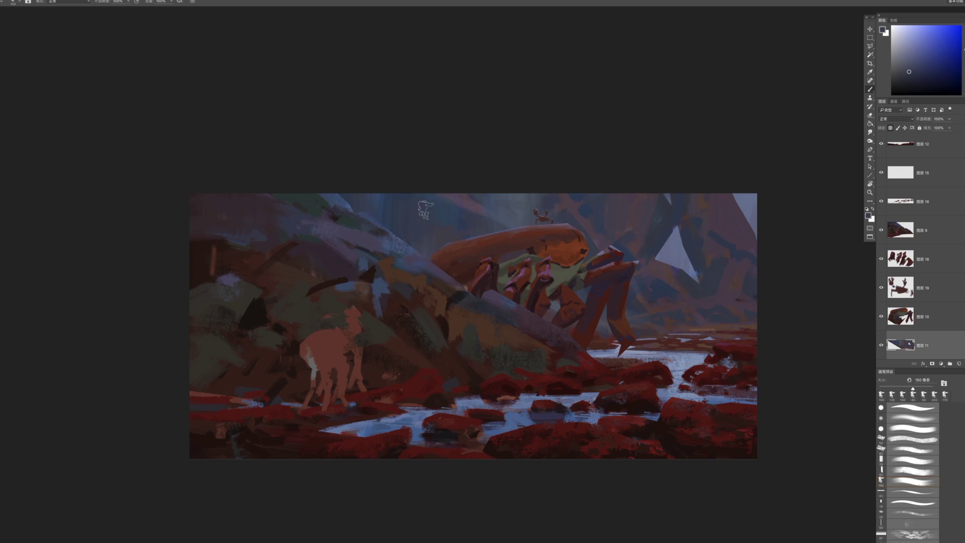
left_click_drag(498, 241, 459, 240)
key("bracketleft")
key("bracketleft")
key("bracketleft")
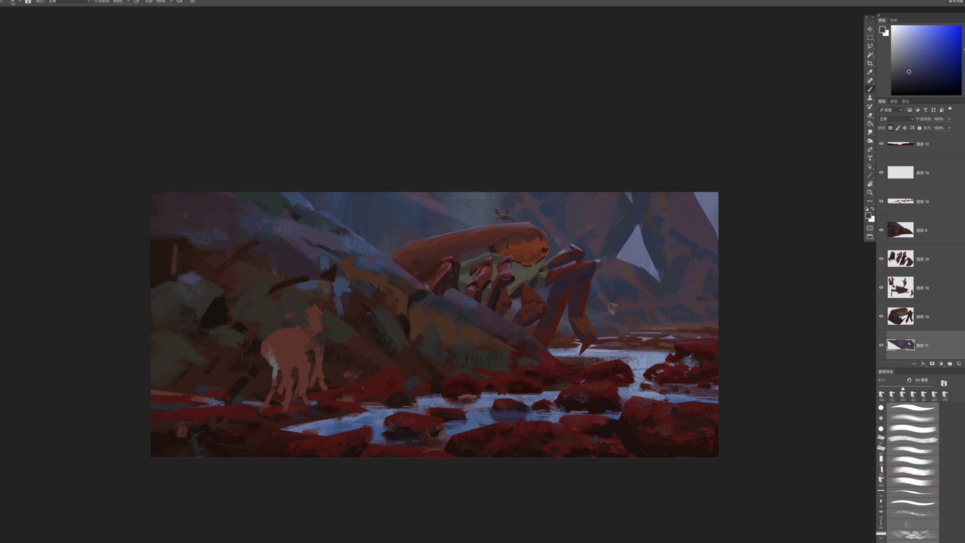
Sample a dark blue from the distant cliff and refine the cliff face beyond the creature's front legs with a small brush
key("z")
left_click(589, 329)
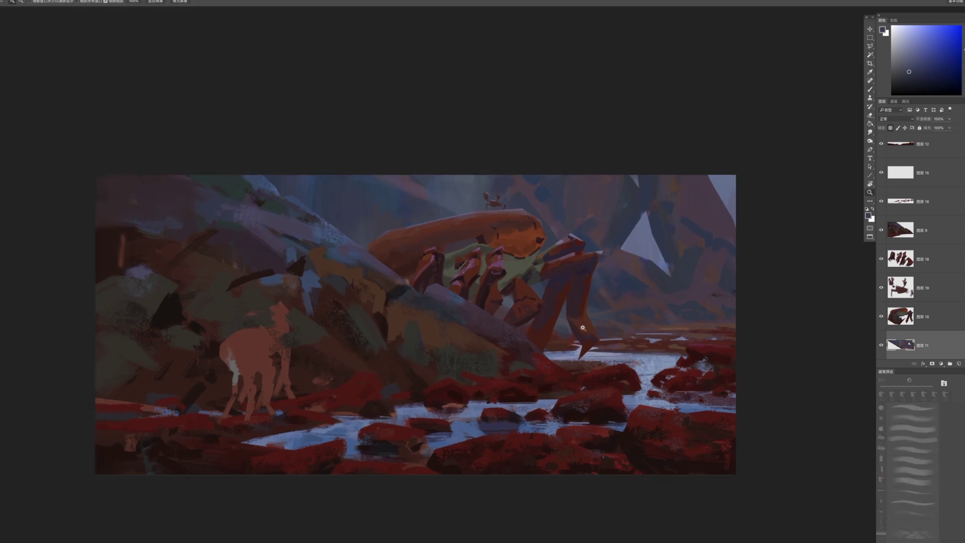
key("b")
left_click(694, 308, "alt")
key("bracketleft")
key("bracketleft")
key("bracketleft")
key("bracketleft")
key("bracketleft")
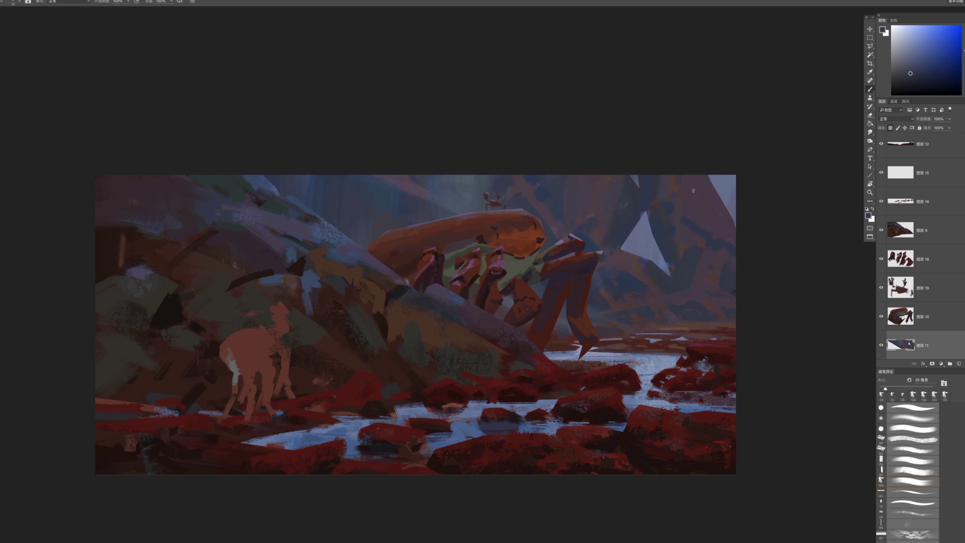
Blend the distant cliff's planes with sampled dark purples and blues, from its upper face down to the stream
left_click(706, 201, "alt")
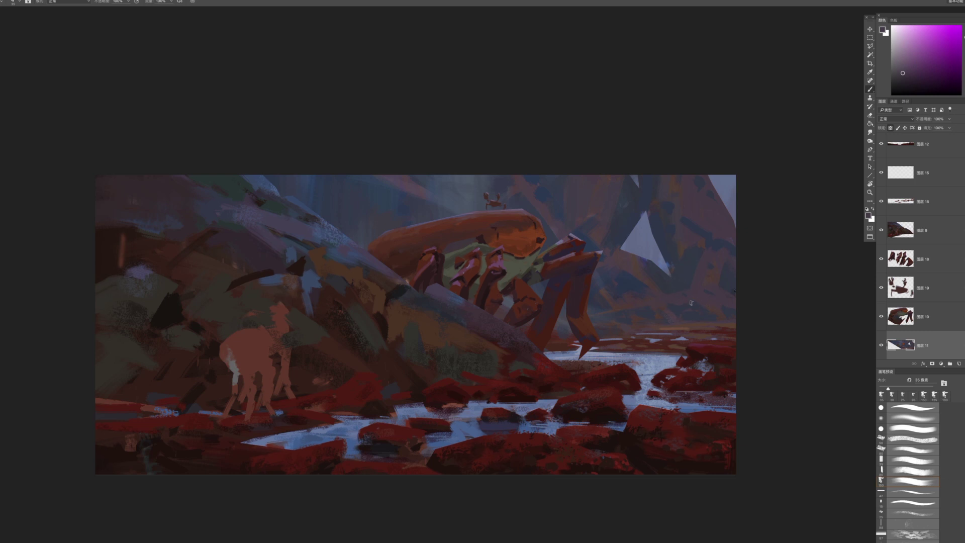
left_click(706, 314, "alt")
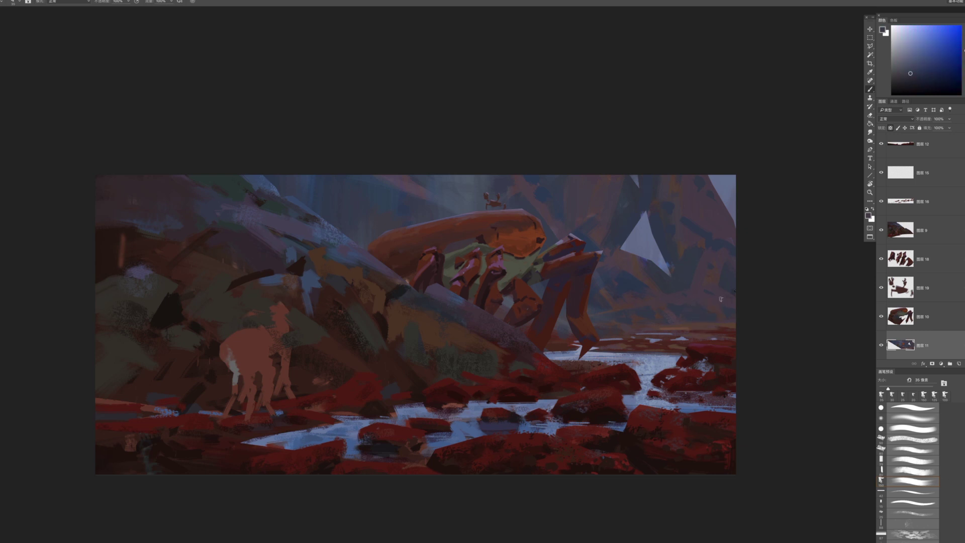
left_click_drag(695, 336, 665, 311)
left_click(694, 292, "alt")
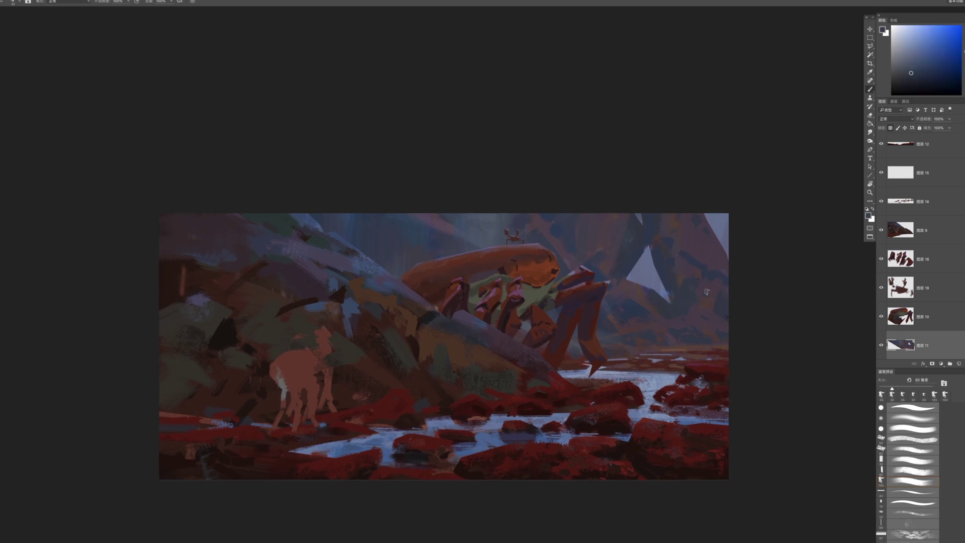
mouse_move(726, 345)
left_mouse_down()
mouse_move(665, 324)
mouse_move(714, 319)
left_mouse_up()
key("b")
left_click(712, 301, "alt")
key("z")
left_click_drag(726, 325, 666, 314)
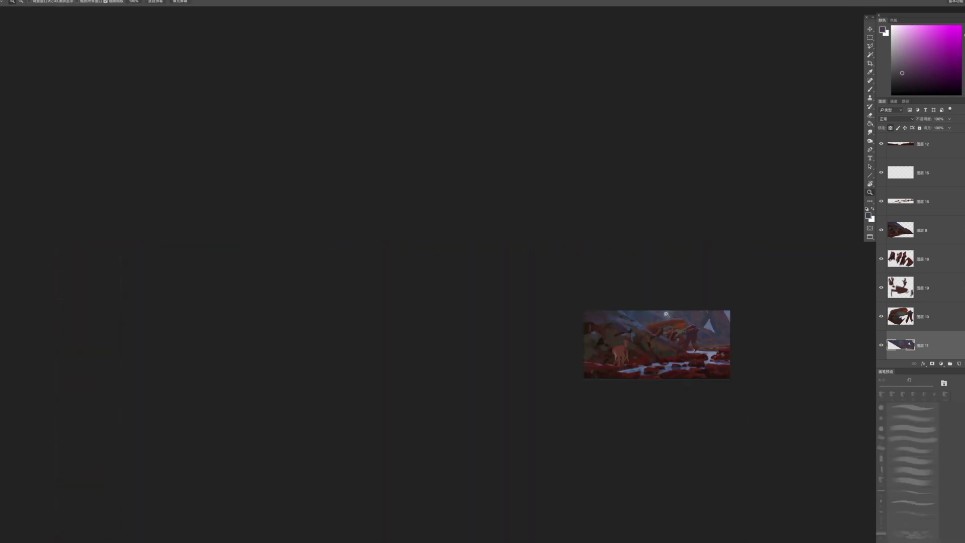
left_click(712, 368)
mouse_move(606, 327)
left_mouse_down()
mouse_move(639, 336)
mouse_move(593, 341)
left_mouse_up()
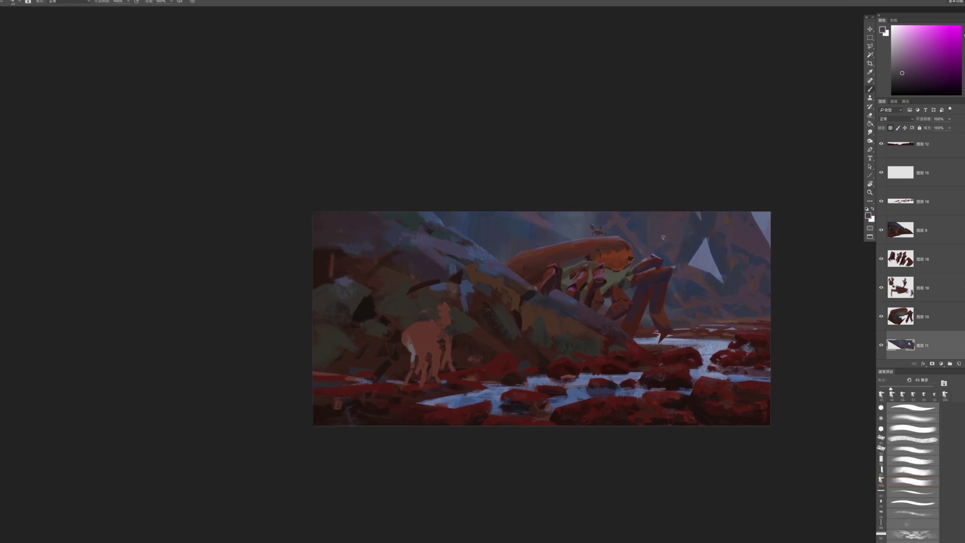
left_click_drag(481, 265, 490, 257)
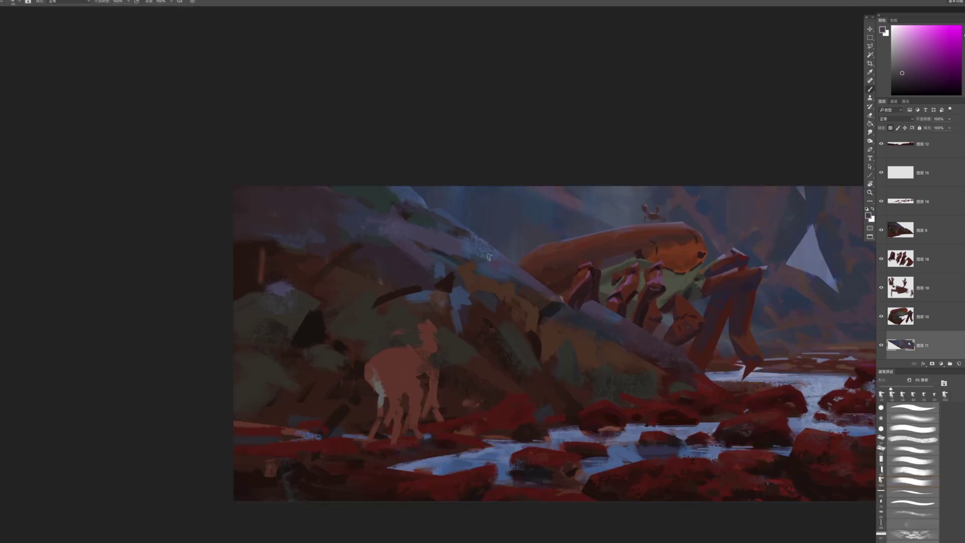
Sample the slope's light blue, choose a rough textured brush, and paint speckled highlights along the upper ridge on the slope's layer
left_click(495, 251, "alt")
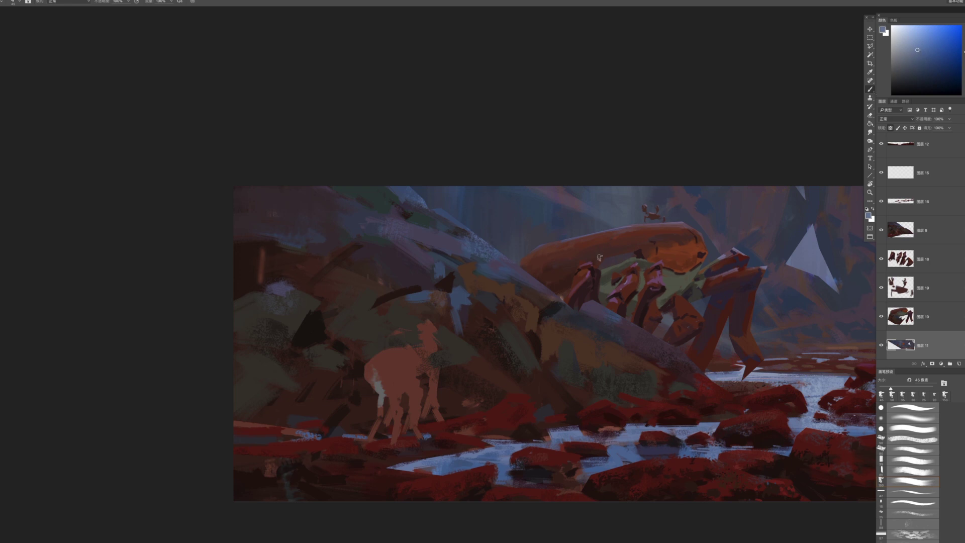
right_click(600, 270)
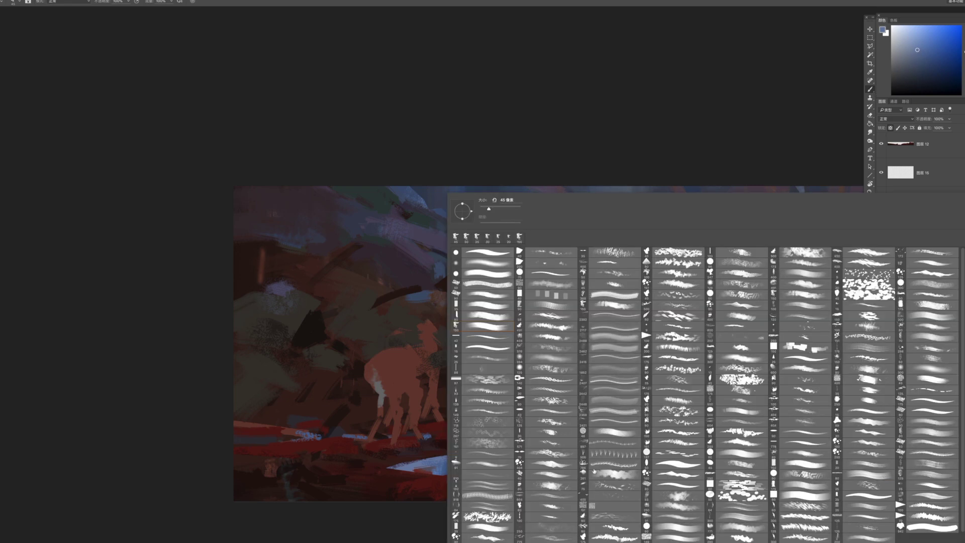
left_click(552, 488)
double_click(485, 354)
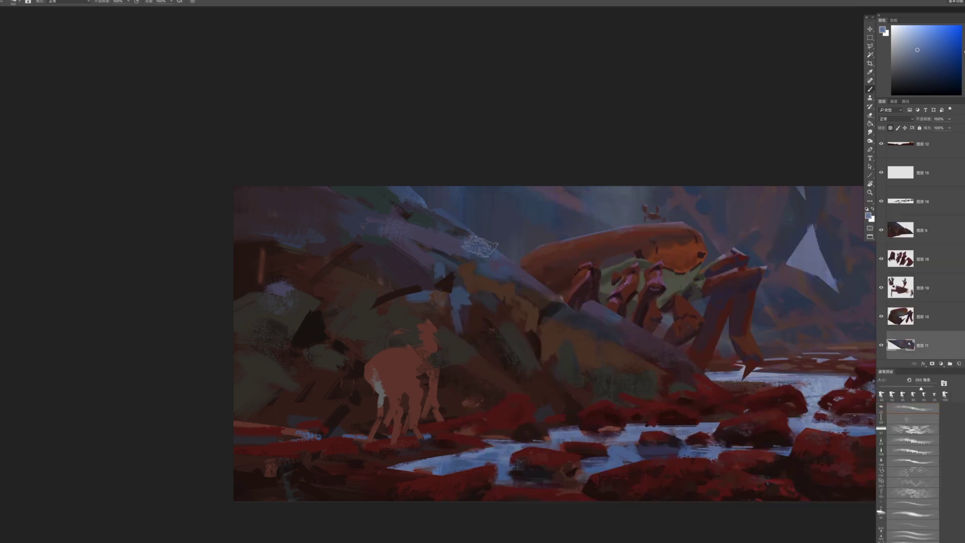
left_click(475, 244, "ctrl")
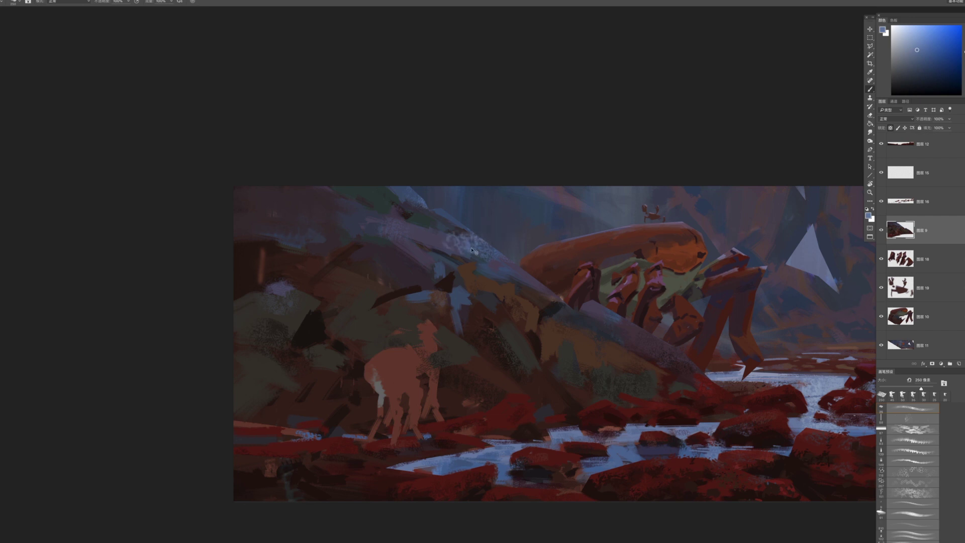
key("bracketleft")
key("bracketleft")
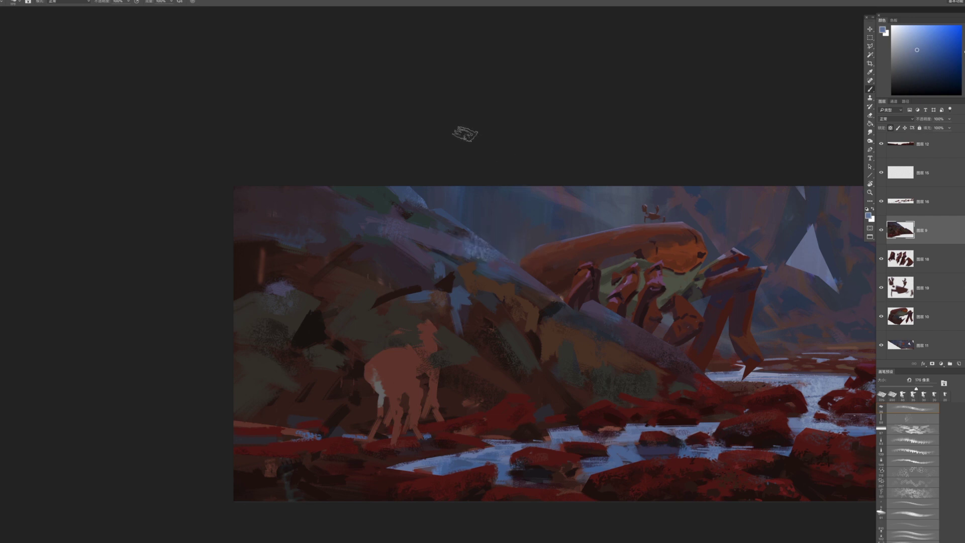
key("bracketright")
key("bracketleft")
key("bracketleft")
key("bracketleft")
key("bracketright")
key("bracketright")
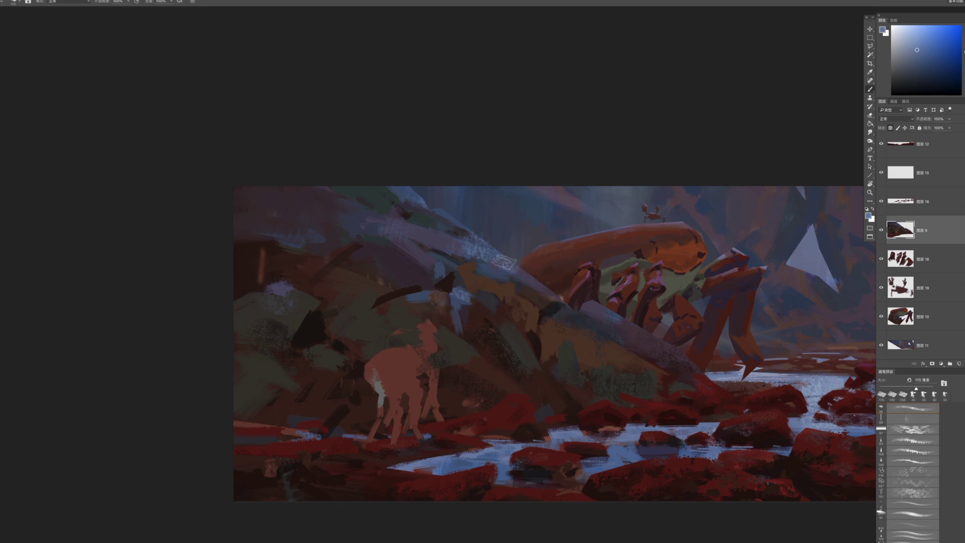
Pick a more saturated blue and extend the textured highlights farther up the rocky slope
key("bracketleft")
key("bracketleft")
key("bracketleft")
left_click(926, 51)
key("bracketright")
mouse_move(402, 237)
left_mouse_down()
mouse_move(435, 239)
mouse_move(412, 235)
mouse_move(407, 245)
mouse_move(416, 232)
mouse_move(406, 239)
mouse_move(392, 210)
mouse_move(365, 227)
mouse_move(424, 212)
mouse_move(402, 234)
left_mouse_up()
key("bracketright")
key("bracketright")
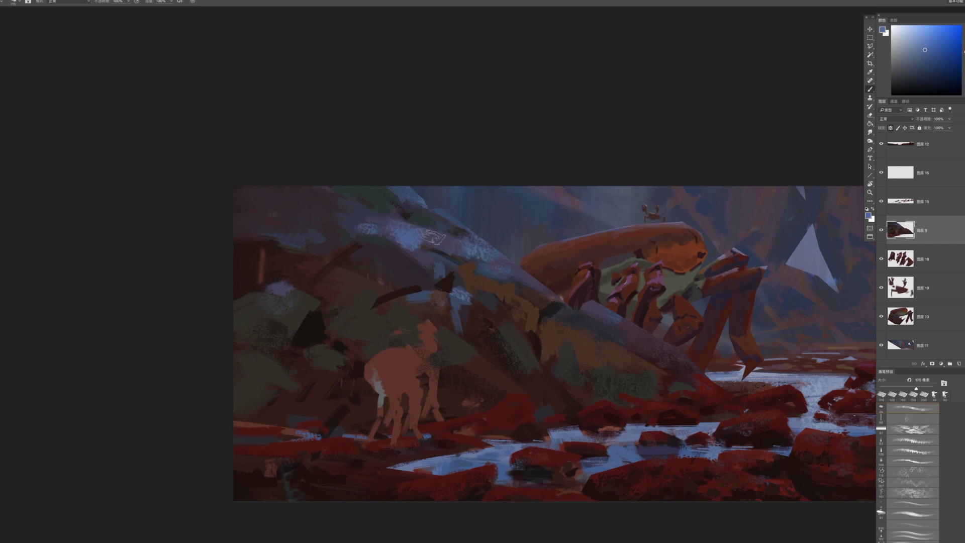
Sample a dark violet from the slope and break up the edges of the light blue texture
left_click(431, 237, "alt")
key("bracketleft")
key("bracketleft")
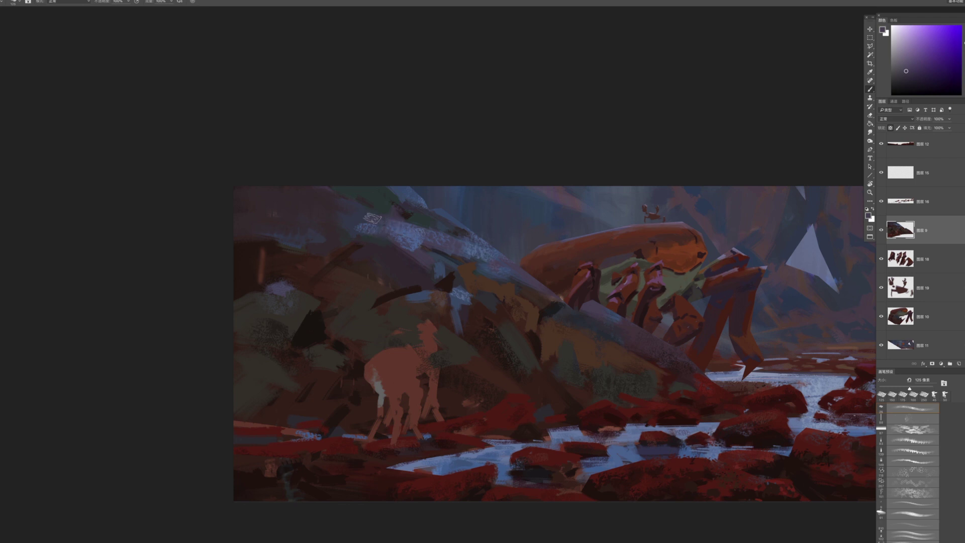
Paint a sampled medium blue texture over the middle of the slope, above the standing animal's head
key("z")
mouse_move(473, 290)
left_mouse_down()
mouse_move(458, 313)
mouse_move(550, 302)
mouse_move(441, 275)
left_mouse_up()
key("b")
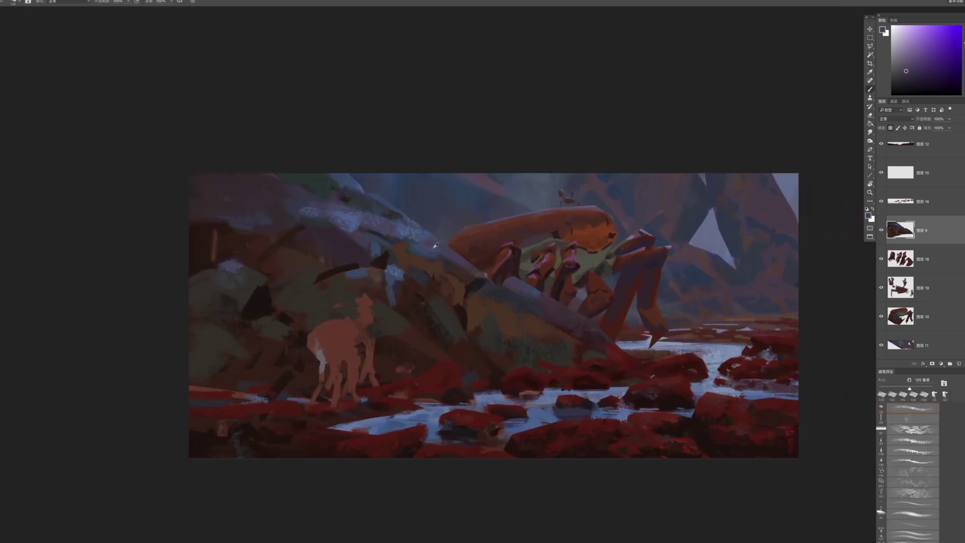
left_click(413, 275, "alt")
key("bracketleft")
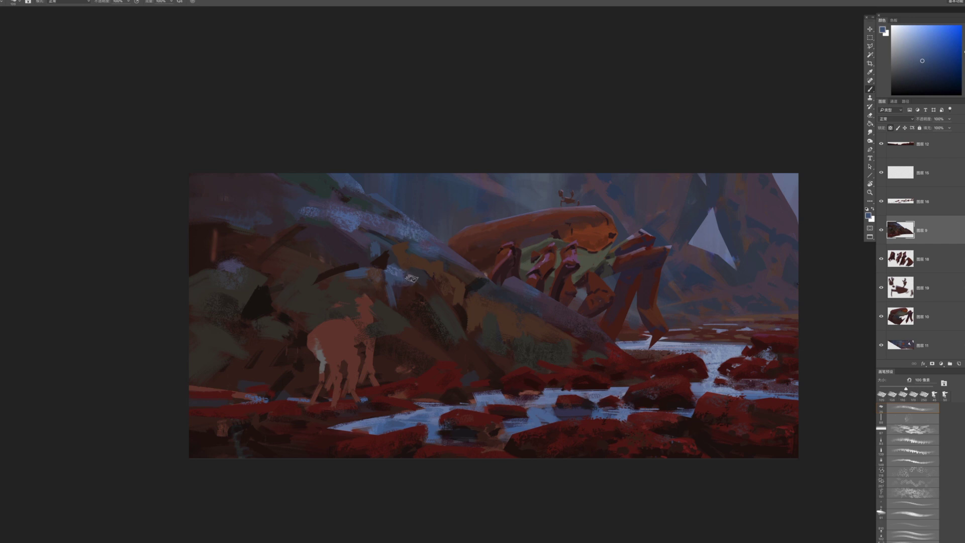
key("bracketright")
key("bracketright")
Darken the slope's shadowed hollow above the standing animal with sampled near-black and dark blue texture strokes
left_click(336, 254, "alt")
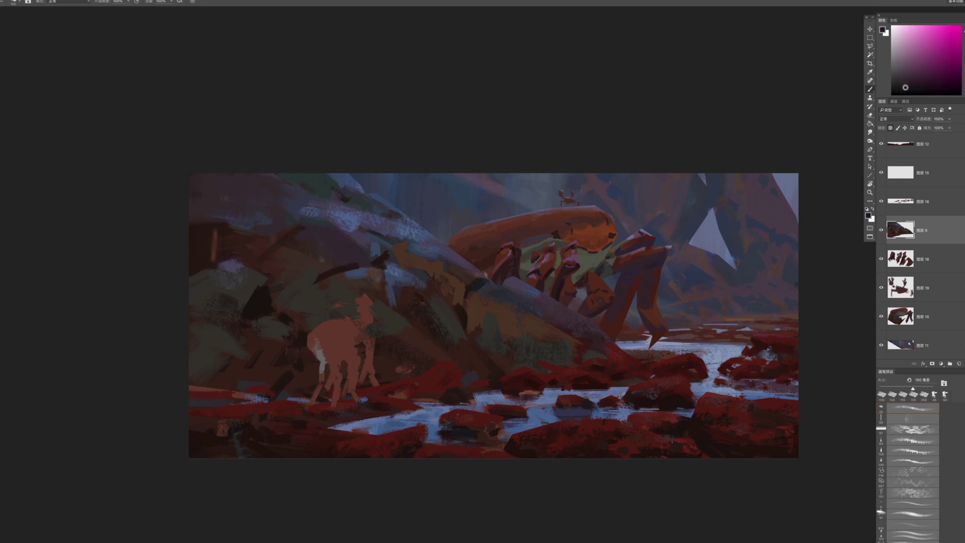
key("bracketleft")
key("bracketleft")
key("bracketleft")
left_click_drag(290, 249, 285, 251)
key("bracketright")
mouse_move(285, 251)
left_mouse_down()
mouse_move(267, 255)
mouse_move(291, 261)
left_mouse_up()
key("bracketright")
key("bracketright")
left_click(334, 241, "alt")
left_click(276, 265, "alt")
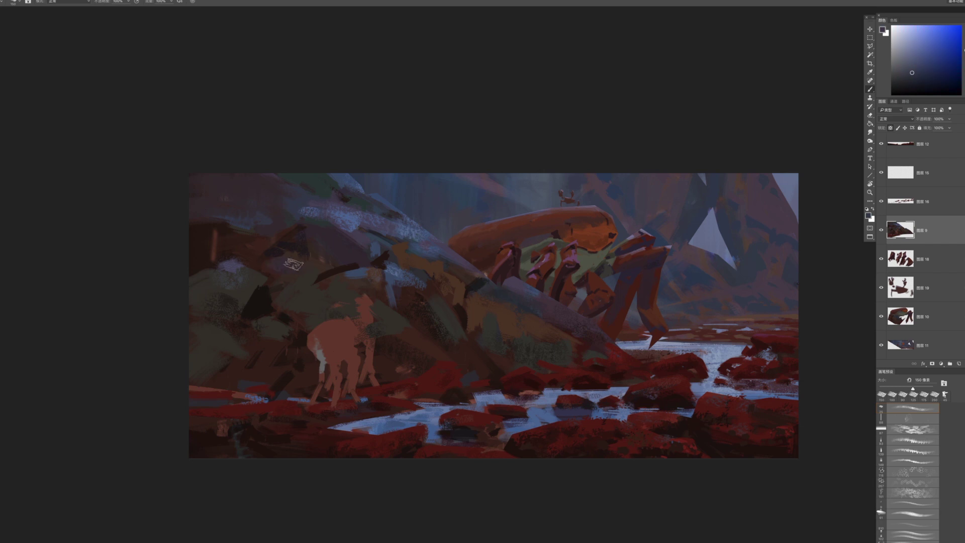
key("bracketleft")
Sample warm browns from the slope and add small textured strokes beside the standing animal's head
left_click_drag(373, 301, 362, 255)
left_click(371, 262, "alt")
key("bracketleft")
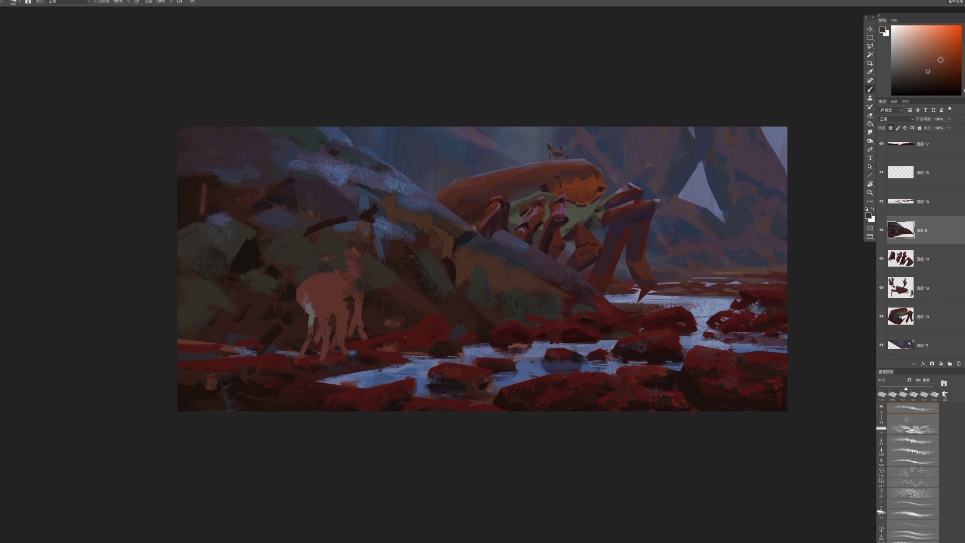
left_click(375, 269, "alt")
key("bracketleft")
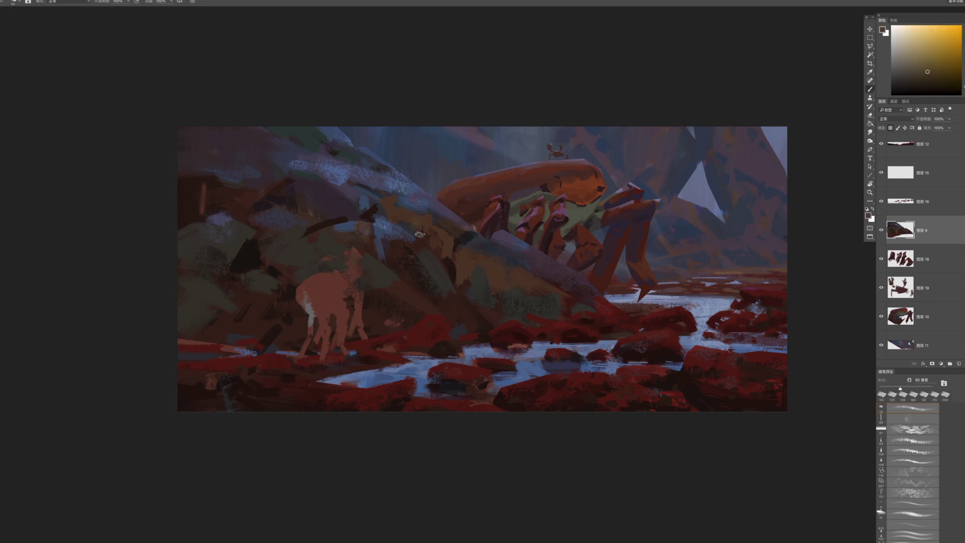
Paint textured yellow-ochre patches on the lower slope below the creature's legs
left_click_drag(496, 263, 491, 275)
key("bracketright")
key("bracketleft")
key("bracketleft")
key("bracketleft")
key("bracketleft")
key("bracketleft")
key("bracketleft")
left_click_drag(536, 269, 528, 286)
key("bracketright")
key("bracketright")
key("bracketright")
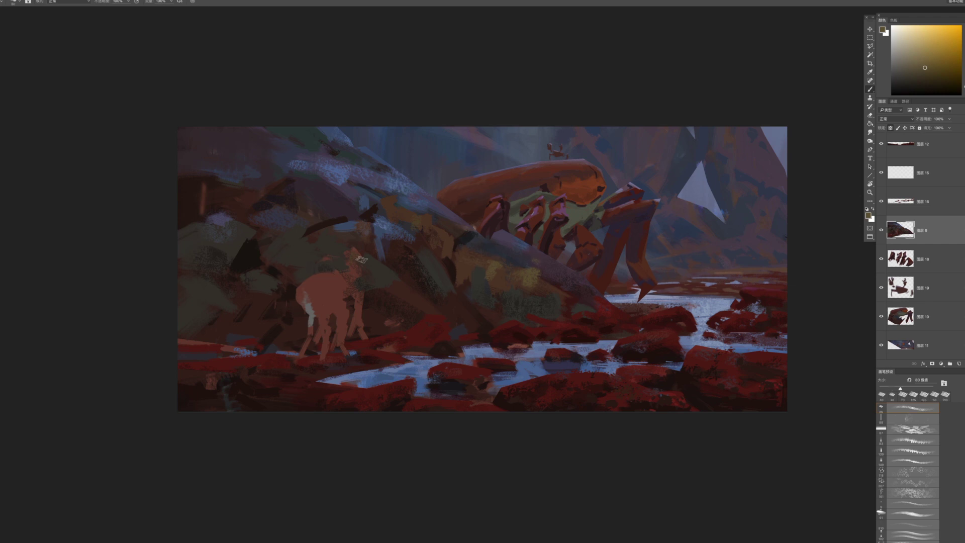
Paint over the standing animal's chest and front leg with sampled dark brown, using an enlarged textured brush
left_click(263, 300, "alt")
key("bracketright")
key("bracketright")
key("bracketright")
key("bracketright")
key("bracketright")
key("bracketright")
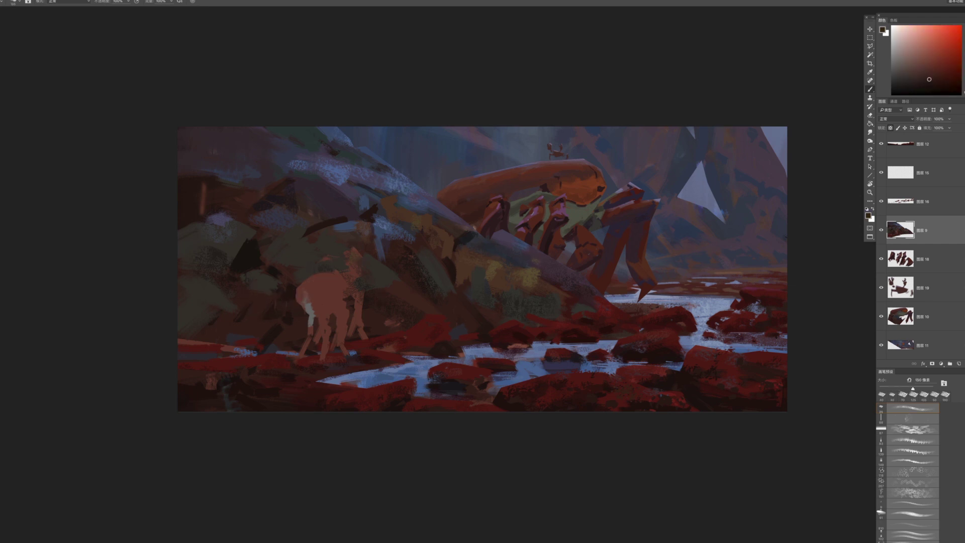
left_click(922, 82)
key("bracketright")
key("bracketright")
left_click_drag(353, 307, 366, 334)
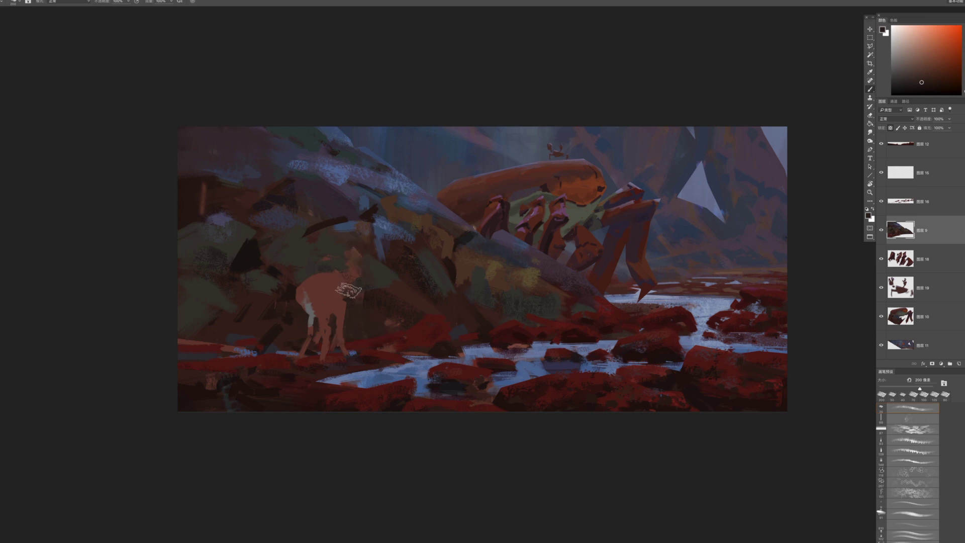
Sample dark slope browns and paint out the standing animal's head, touching up the ground behind its back
key("bracketleft")
key("bracketleft")
left_click(336, 259, "alt")
key("bracketleft")
key("bracketleft")
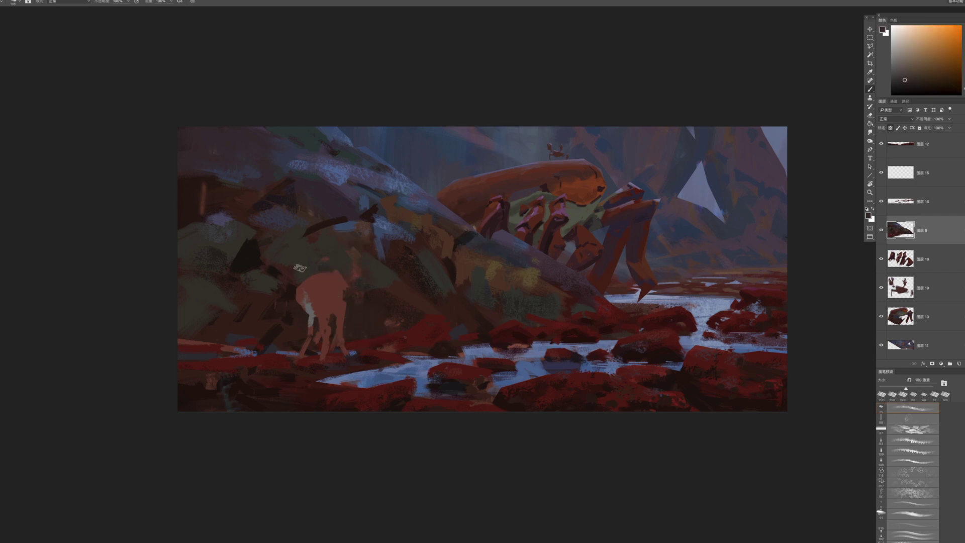
left_click(281, 304, "alt")
key("bracketleft")
key("bracketleft")
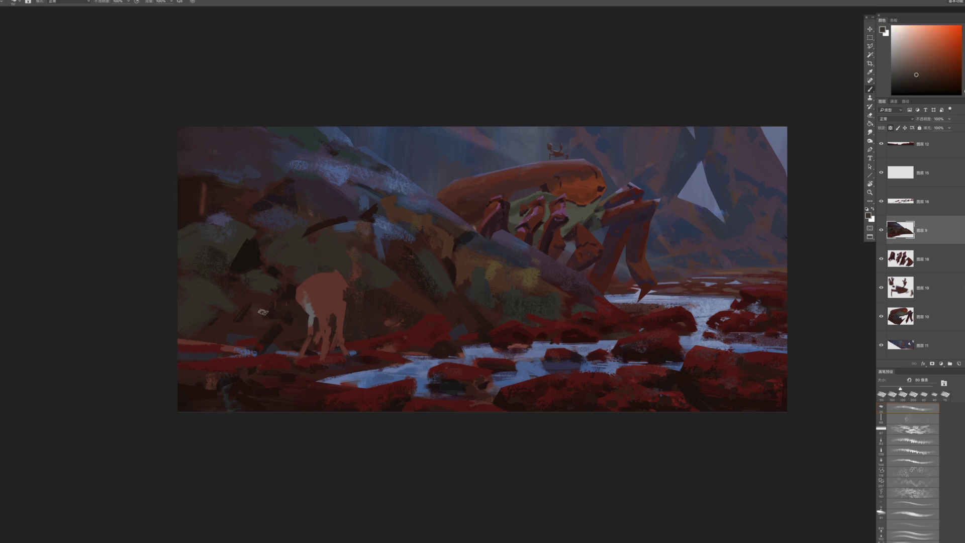
Add small strokes in a sampled dark slope colour on the hillside below the creature's foremost leg
key("z")
mouse_move(402, 308)
left_mouse_down()
mouse_move(385, 317)
mouse_move(401, 332)
mouse_move(401, 274)
mouse_move(347, 366)
left_mouse_up()
key("b")
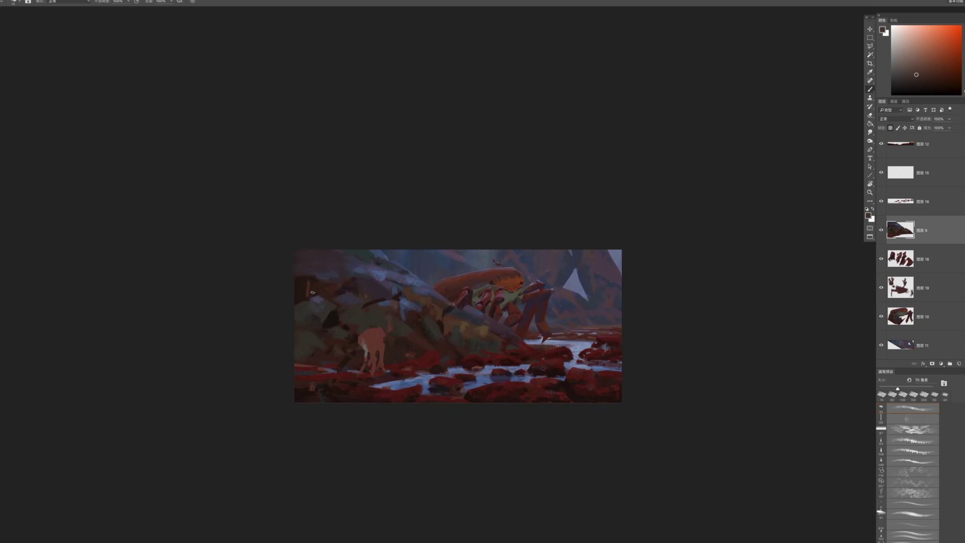
key("z")
left_click_drag(355, 290, 407, 271)
key("b")
left_click(385, 305, "alt")
key("z")
key("b")
key("bracketleft")
key("bracketleft")
key("bracketleft")
key("bracketleft")
left_click_drag(434, 286, 359, 238)
mouse_move(493, 324)
left_mouse_down()
mouse_move(481, 322)
mouse_move(486, 353)
mouse_move(474, 340)
left_mouse_up()
key("bracketright")
key("bracketright")
key("bracketright")
key("bracketright")
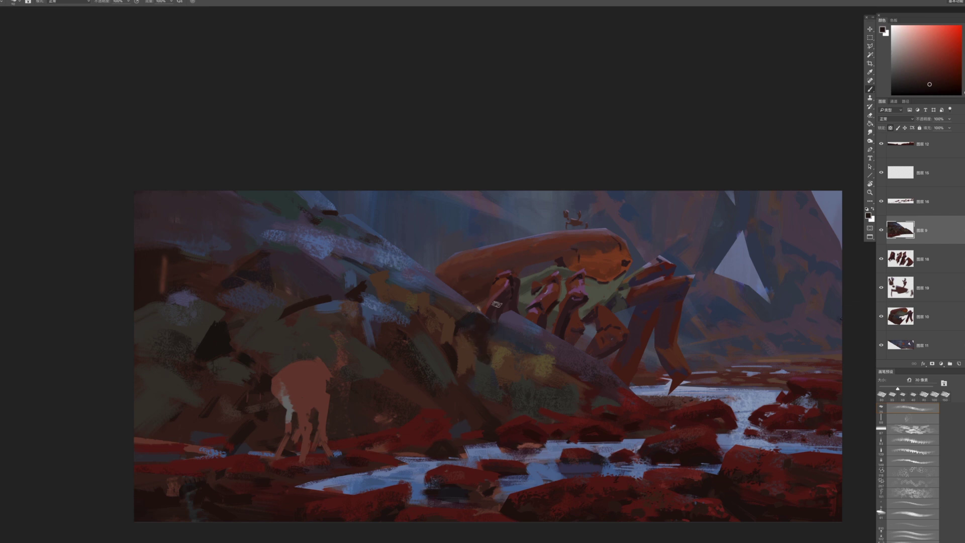
Refine the ridge edge beneath the creature's foremost leg with sampled near-black and muted blue-violet strokes
left_click(217, 341, "alt")
key("bracketleft")
key("bracketleft")
key("bracketleft")
key("bracketleft")
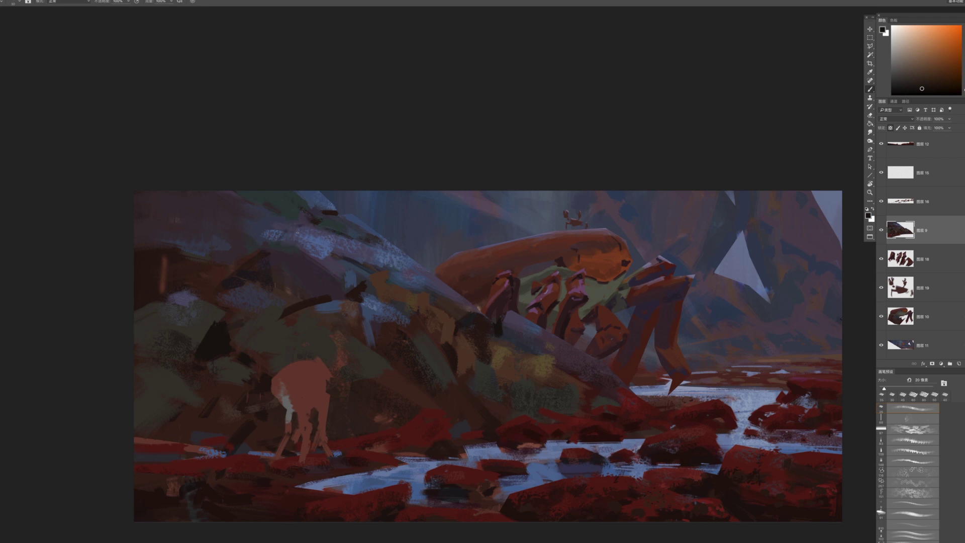
key("bracketright")
key("bracketright")
key("bracketright")
left_click(473, 312, "alt")
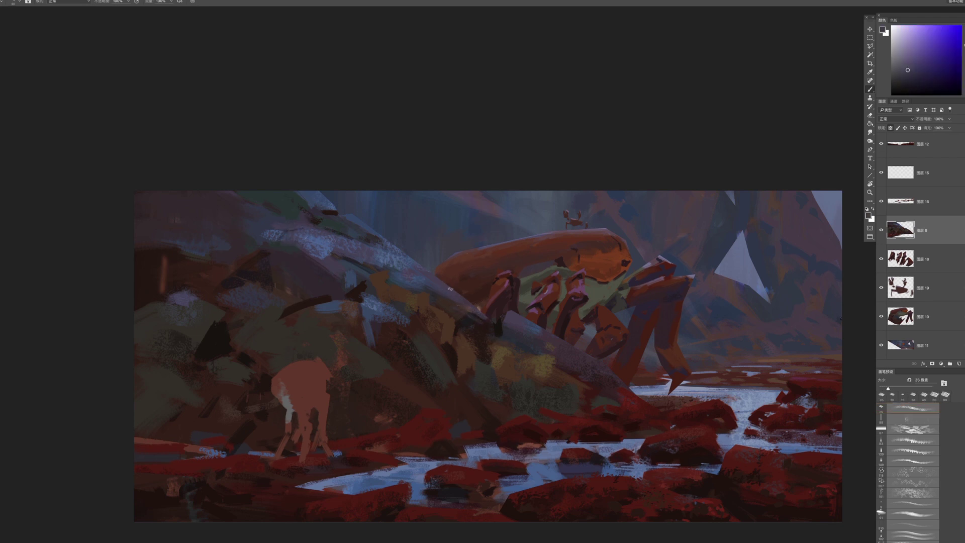
left_click(496, 329, "alt")
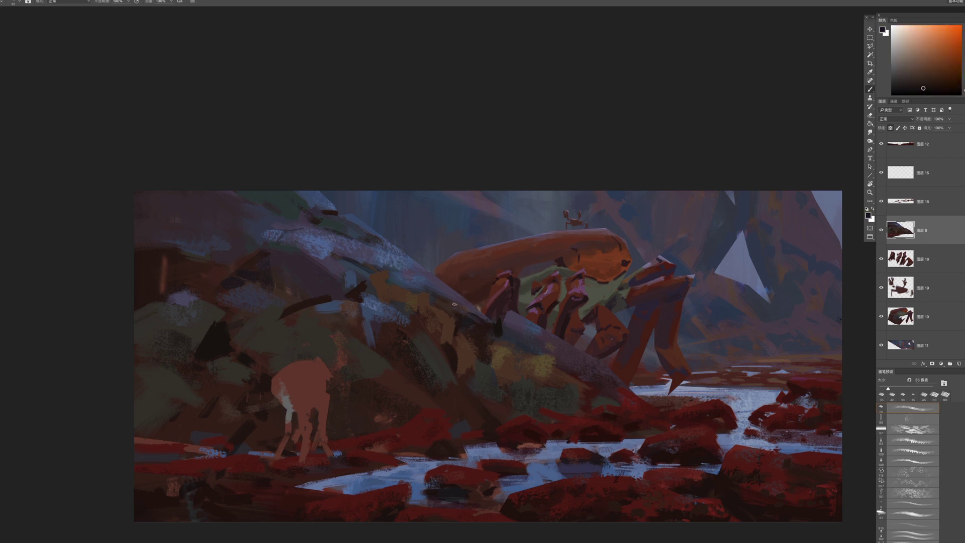
Switch to a soft textured brush and paint a lightened blue-violet highlight on the ridge below the creature's legs
key("z")
left_click_drag(474, 321, 505, 266)
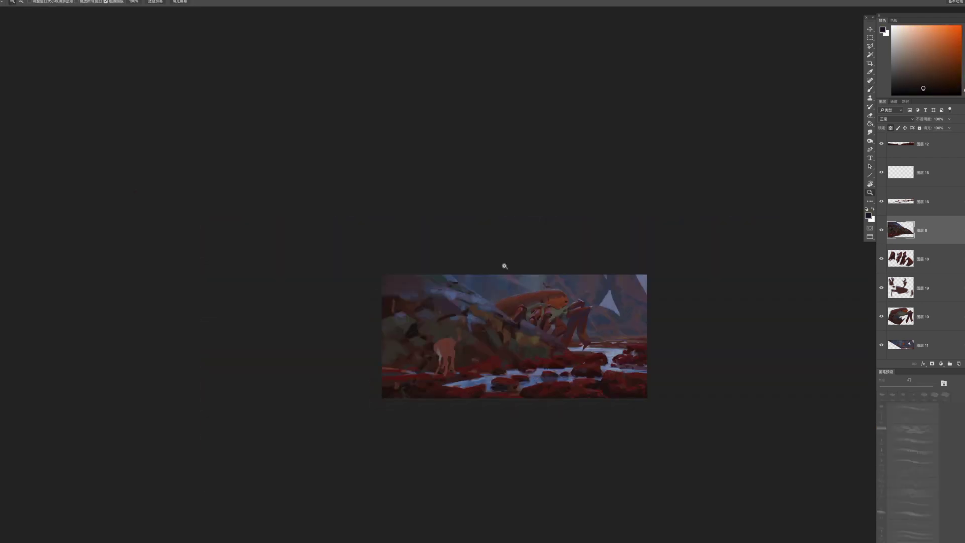
left_click(548, 322)
key("b")
key("bracketright")
key("bracketright")
right_click(514, 330)
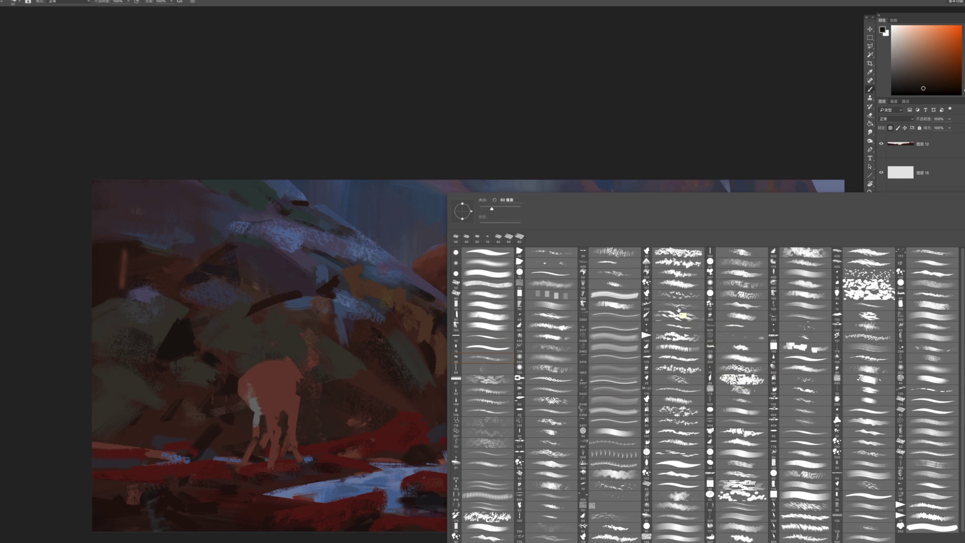
left_click(735, 284)
key("Return")
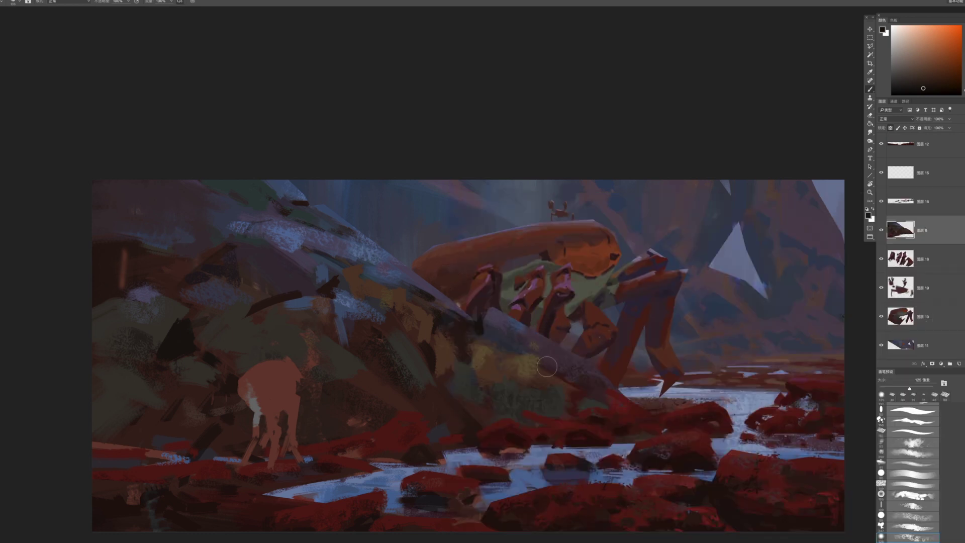
left_click_drag(589, 395, 545, 387)
left_click_drag(505, 338, 528, 351)
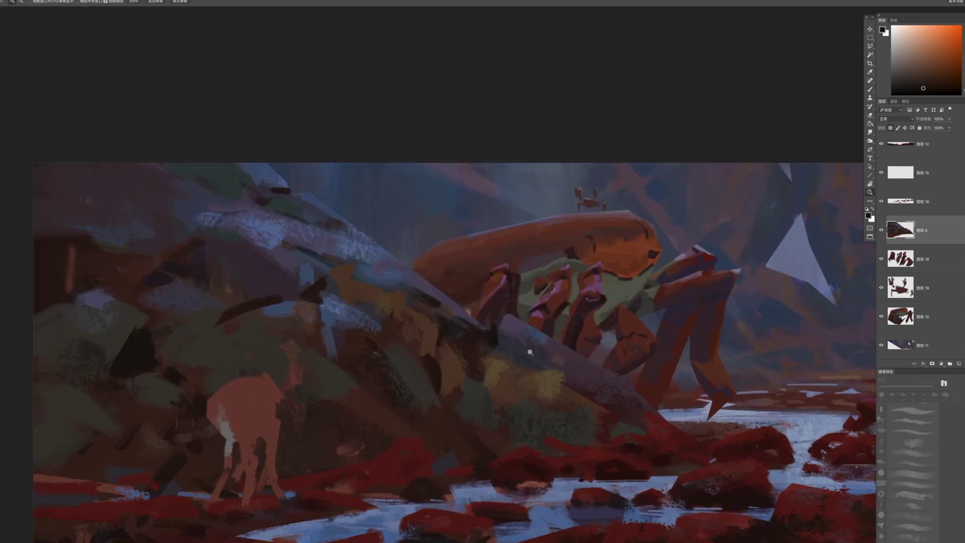
left_click(535, 325, "alt")
left_click_drag(907, 70, 900, 53)
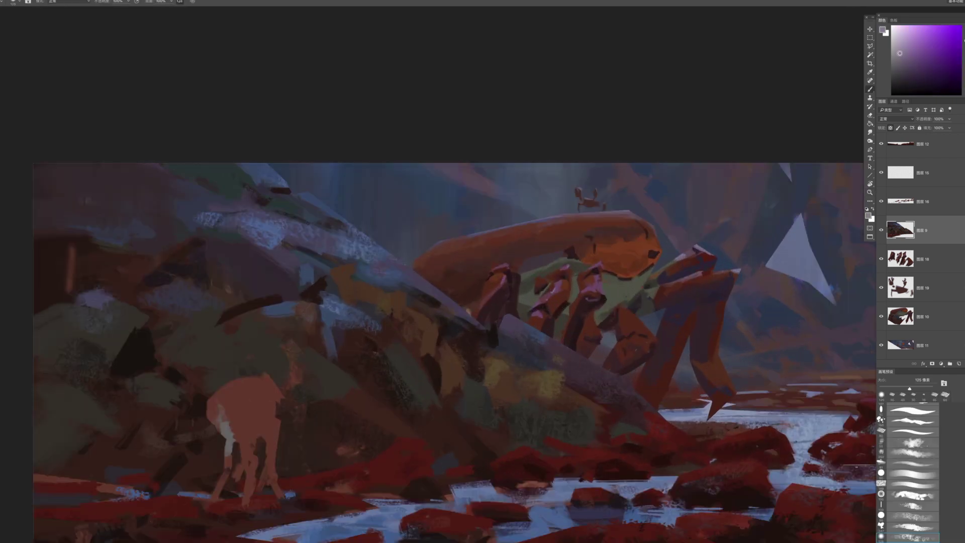
left_click(964, 43)
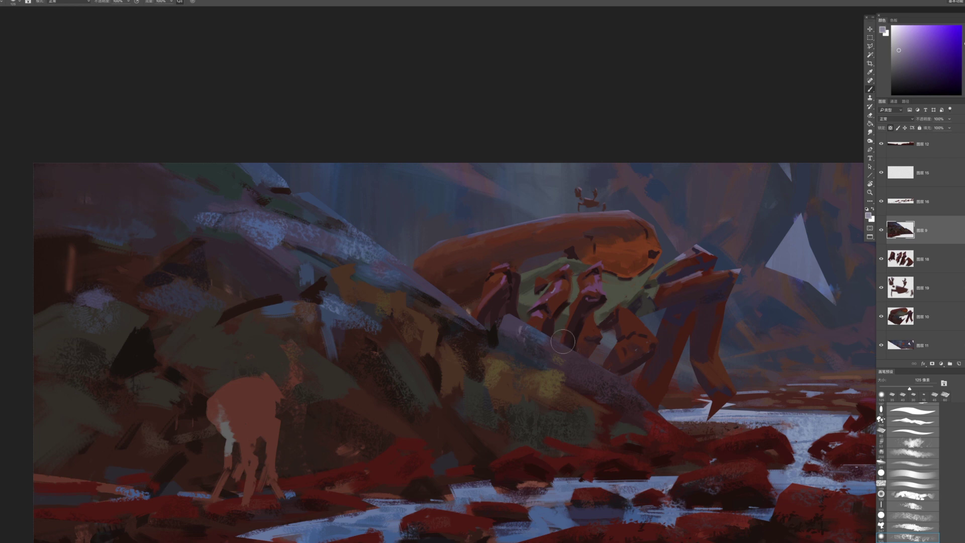
mouse_move(542, 336)
left_mouse_down()
mouse_move(565, 352)
mouse_move(541, 346)
left_mouse_up()
Switch to a smaller, harder brush and deepen the gap between the ridge and the creature's foremost leg with sampled near-black
key("z")
left_click_drag(521, 259, 468, 259)
left_click_drag(551, 257, 584, 258)
mouse_move(538, 285)
left_mouse_down()
mouse_move(568, 287)
mouse_move(586, 301)
left_mouse_up()
key("b")
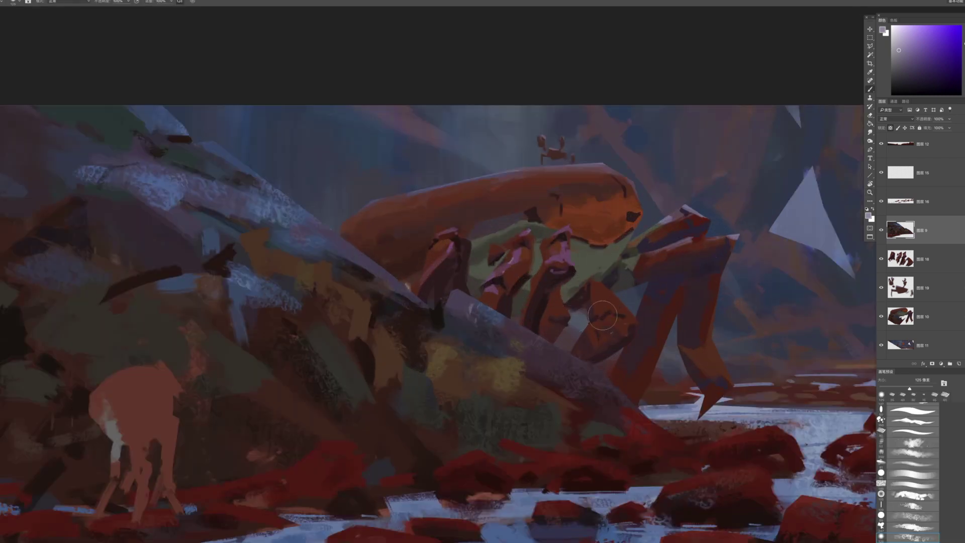
right_click(562, 296)
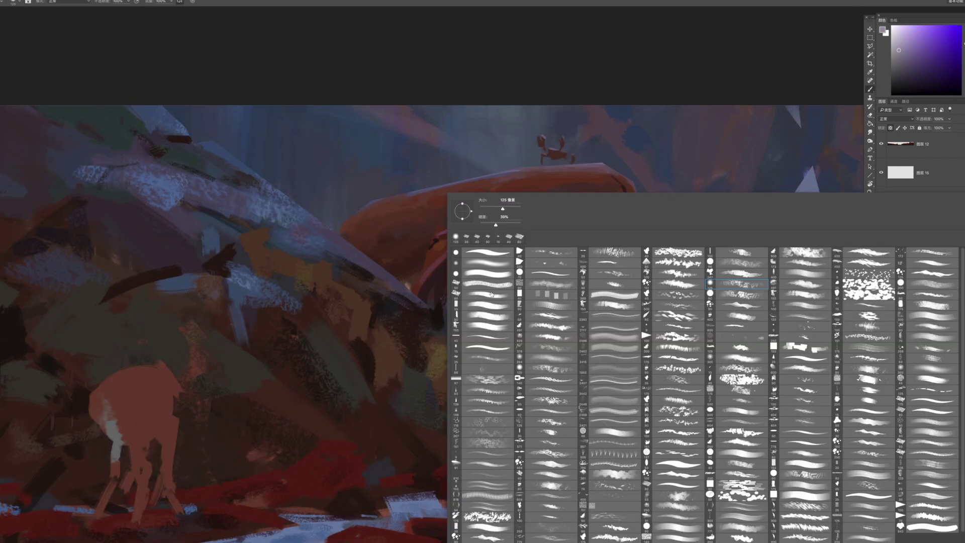
double_click(491, 330)
key("bracketleft")
key("bracketleft")
key("bracketleft")
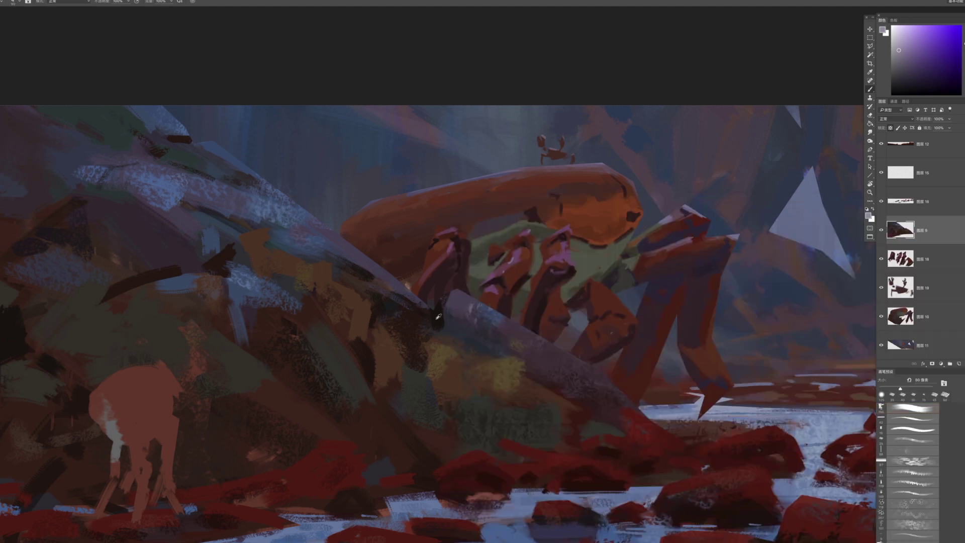
left_click(438, 319, "alt")
left_click_drag(412, 350, 448, 267)
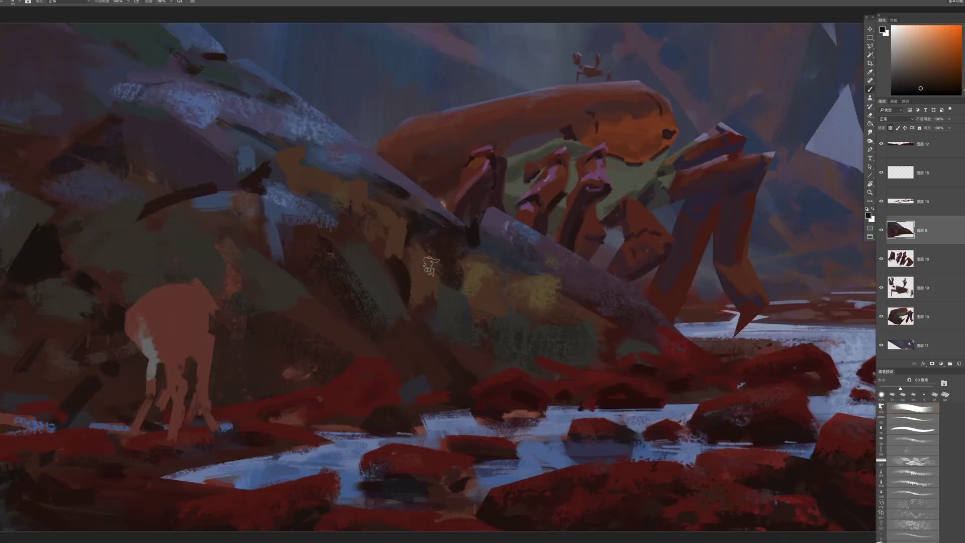
Paint finer near-black strokes under the ridge above the yellow-ochre patches, using a reduced brush size
key("bracketleft")
key("bracketleft")
key("bracketleft")
key("bracketleft")
left_click_drag(491, 259, 486, 253)
scroll(492, 273, "down", 2)
mouse_move(566, 279)
left_mouse_down()
mouse_move(547, 290)
mouse_move(540, 277)
mouse_move(558, 293)
mouse_move(589, 284)
mouse_move(603, 313)
mouse_move(570, 255)
left_mouse_up()
key("bracketleft")
key("bracketleft")
Sample the ridge's muted violet and paint a violet patch beneath its lower end with a larger brush
left_click(517, 212, "alt")
key("bracketright")
key("bracketright")
key("bracketright")
key("z")
left_click(614, 298)
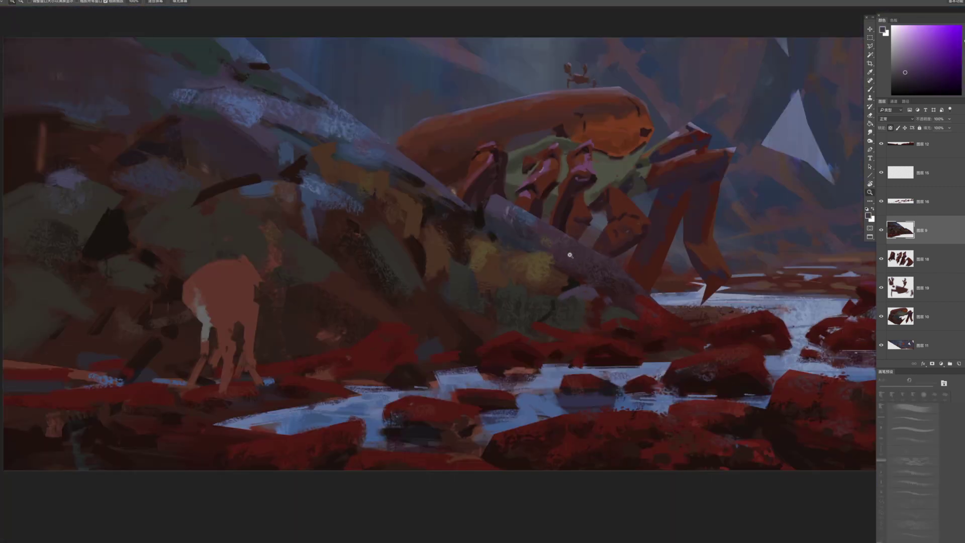
Paint small near-black cracks and shadow marks on the lower part of the violet ridge
key("b")
left_click(574, 282, "alt")
key("bracketleft")
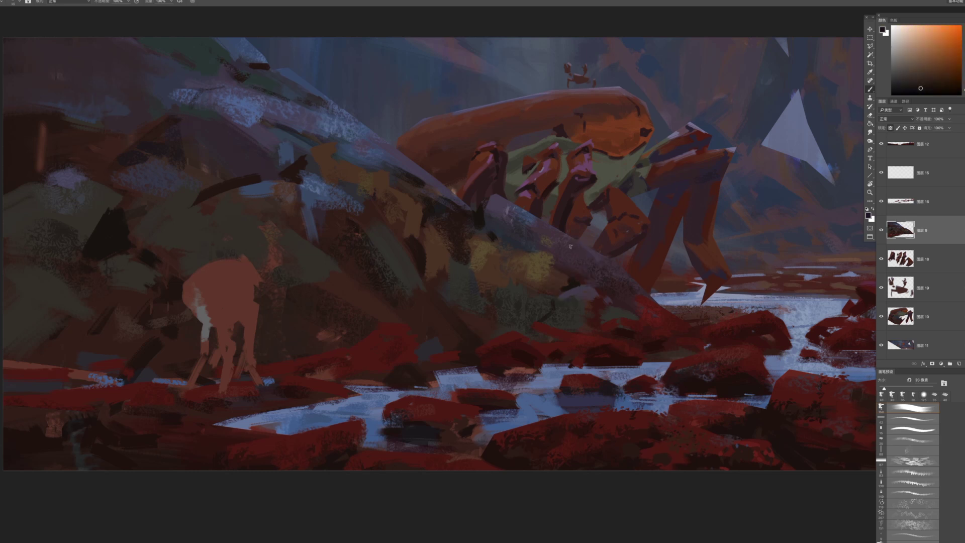
left_click_drag(578, 246, 595, 257)
mouse_move(631, 294)
left_mouse_down()
mouse_move(574, 283)
mouse_move(554, 263)
left_mouse_up()
key("bracketleft")
key("bracketleft")
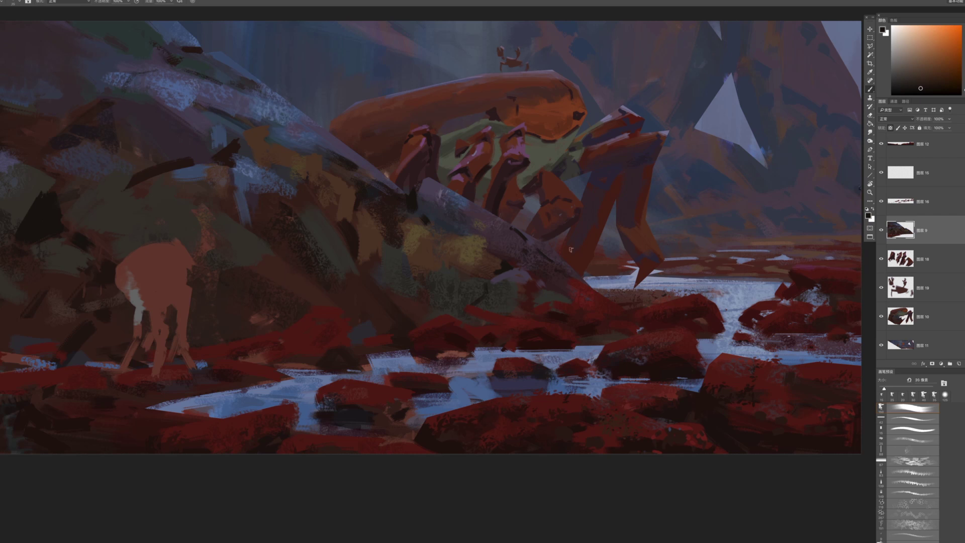
Refine the ridge's lower tip near the stream with small alternating strokes of sampled violet, dark crimson and near-black
left_click(521, 271, "alt")
key("bracketleft")
key("bracketleft")
key("bracketleft")
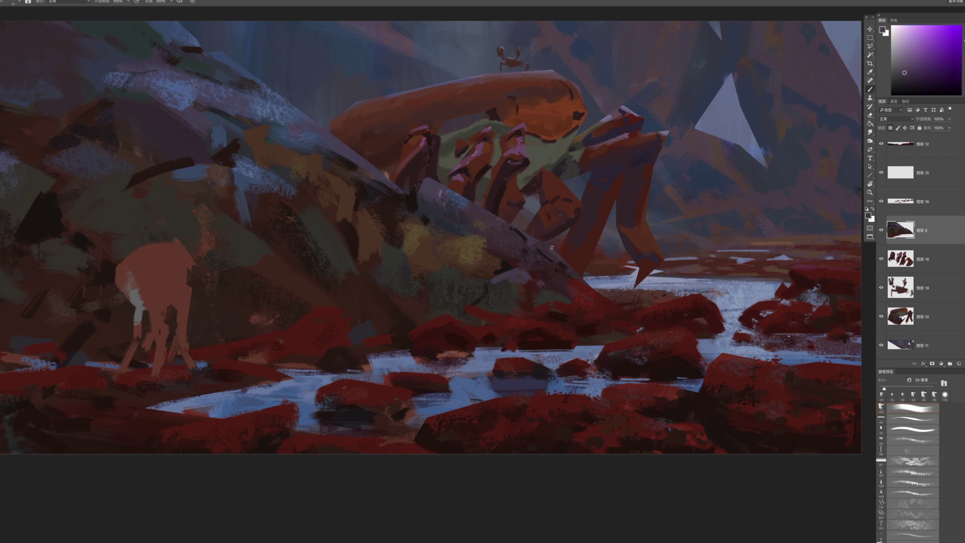
left_click(569, 261, "alt")
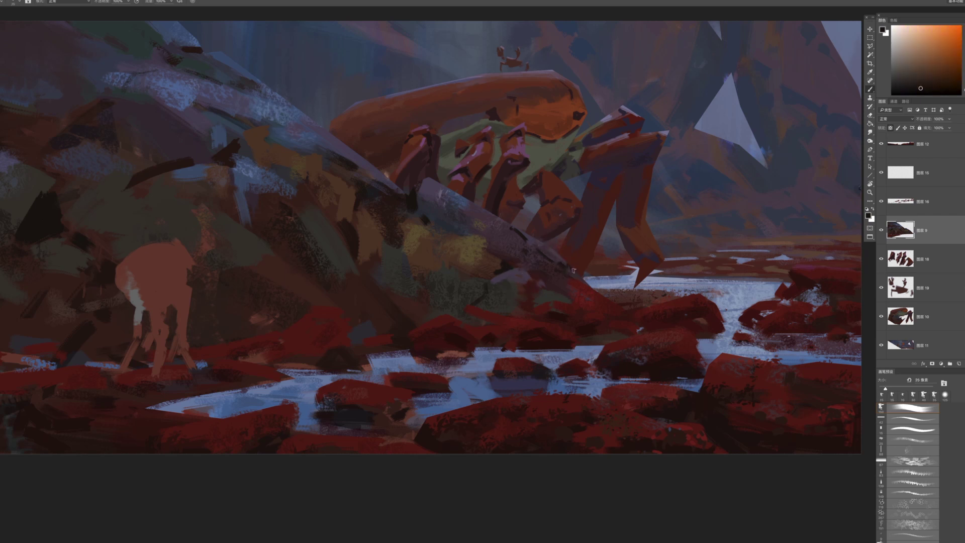
left_click(569, 269, "alt")
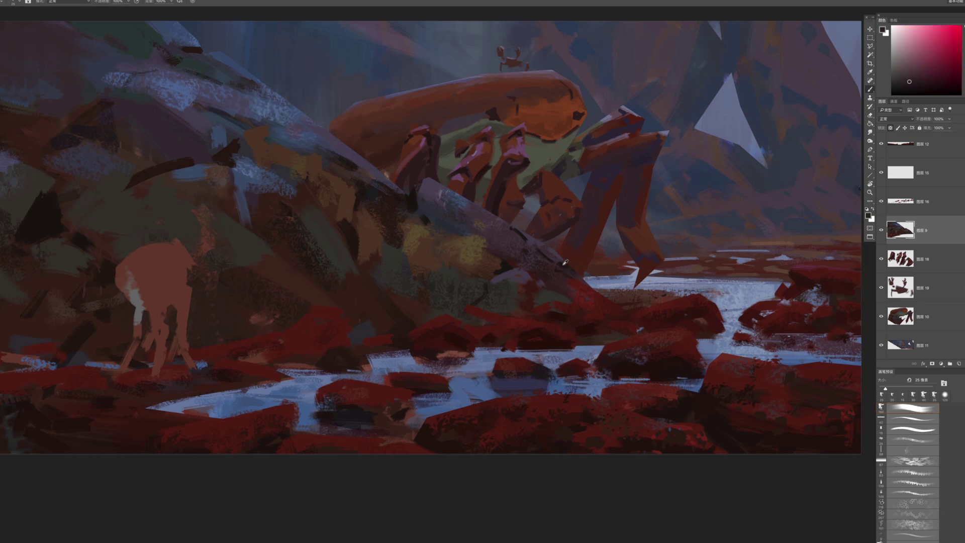
left_click(566, 280, "alt")
Paint dark textured strokes over the slope's upper-left corner, sampling a dark crimson from the area
key("super+space")
left_click_drag(610, 346, 496, 204)
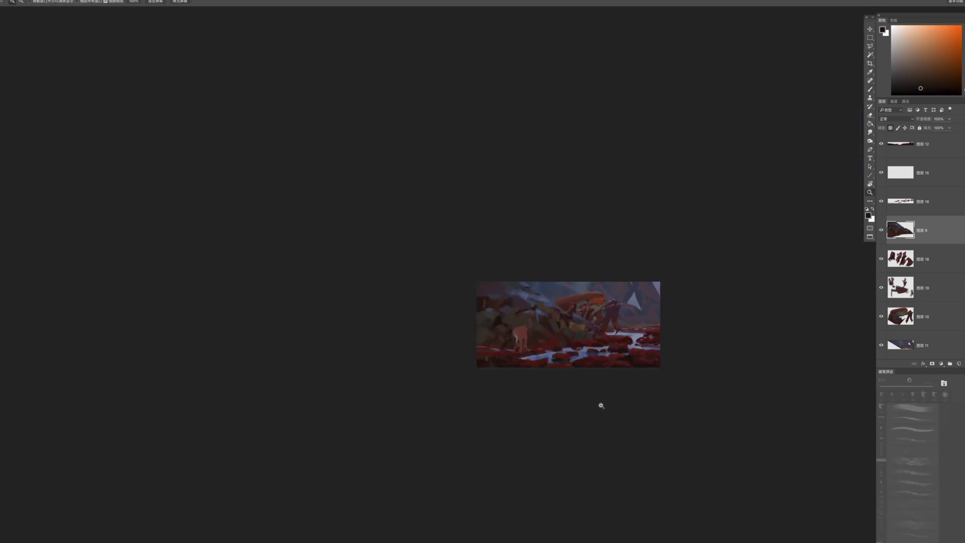
left_click(601, 405)
left_click(472, 208)
key("b")
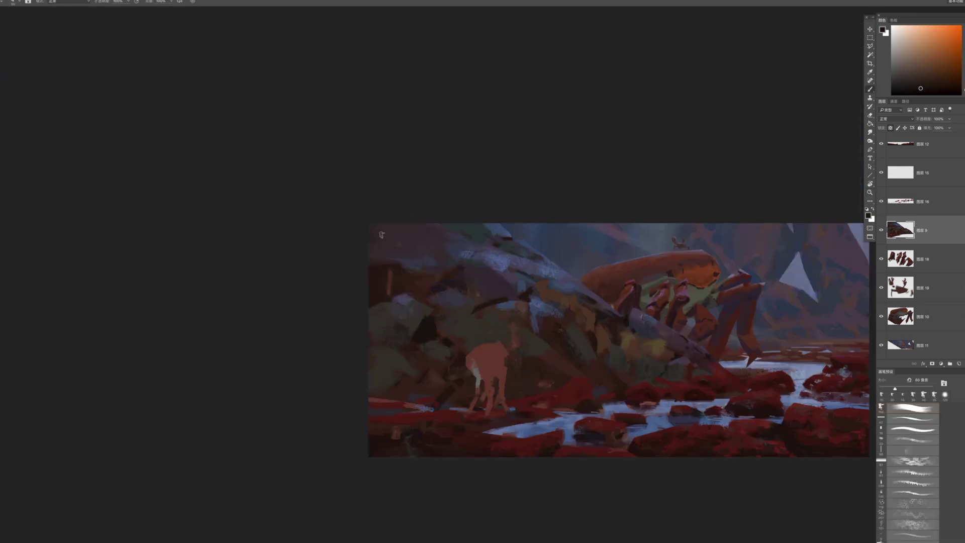
key("bracketright")
key("bracketright")
key("bracketright")
key("bracketleft")
key("bracketleft")
left_click_drag(402, 247, 423, 264)
left_click(405, 240, "alt")
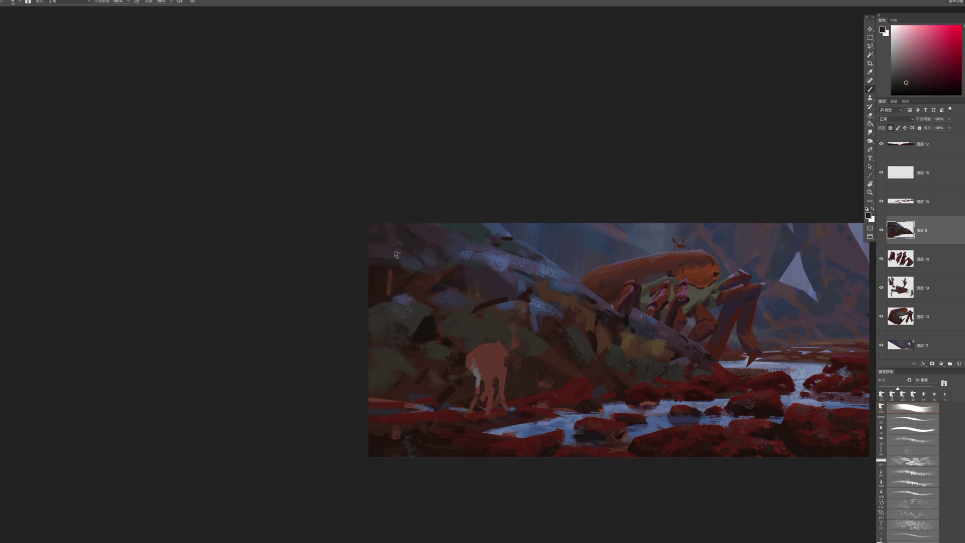
Darken the slope's far-left side above the pale blue patch with sampled red-brown and near-black strokes
left_click(397, 266, "alt")
left_click_drag(452, 329, 401, 314)
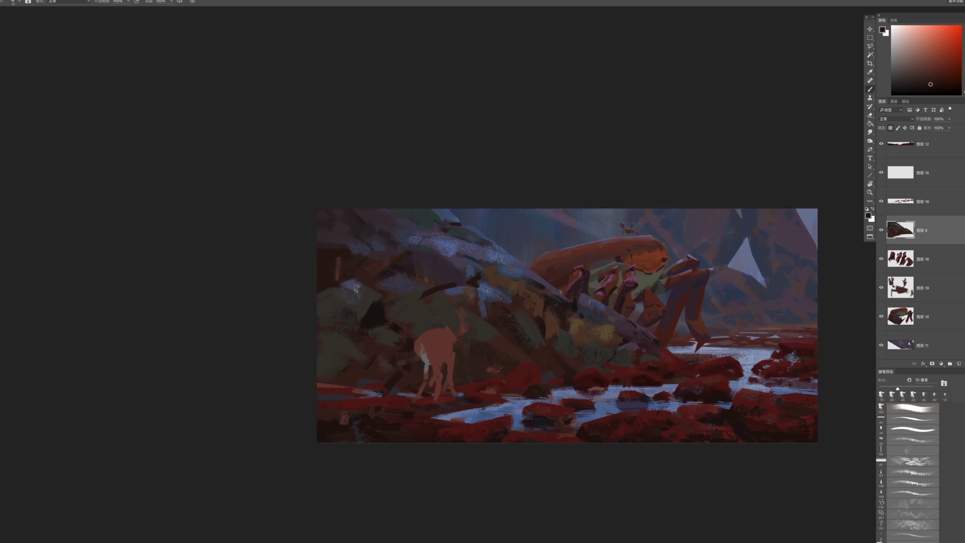
left_click(373, 315, "alt")
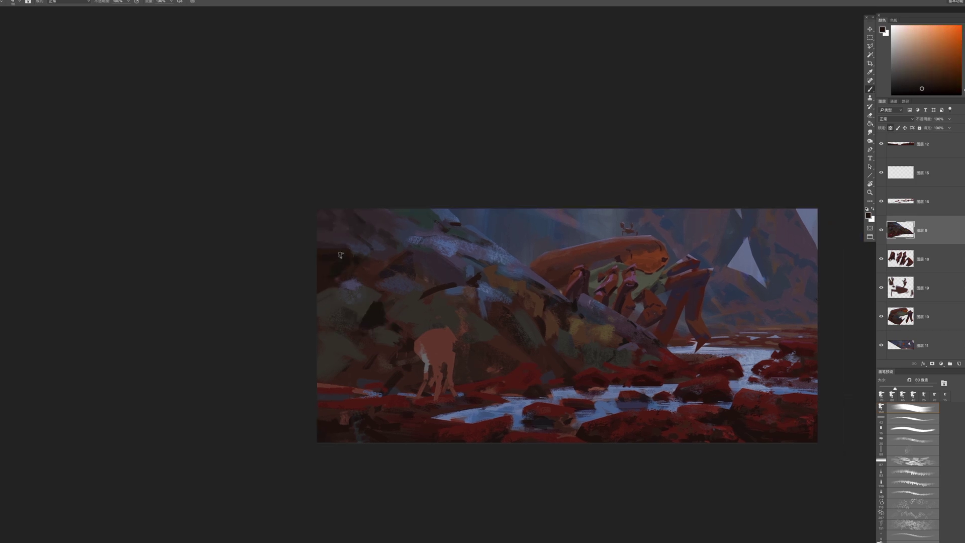
left_click_drag(470, 329, 423, 313)
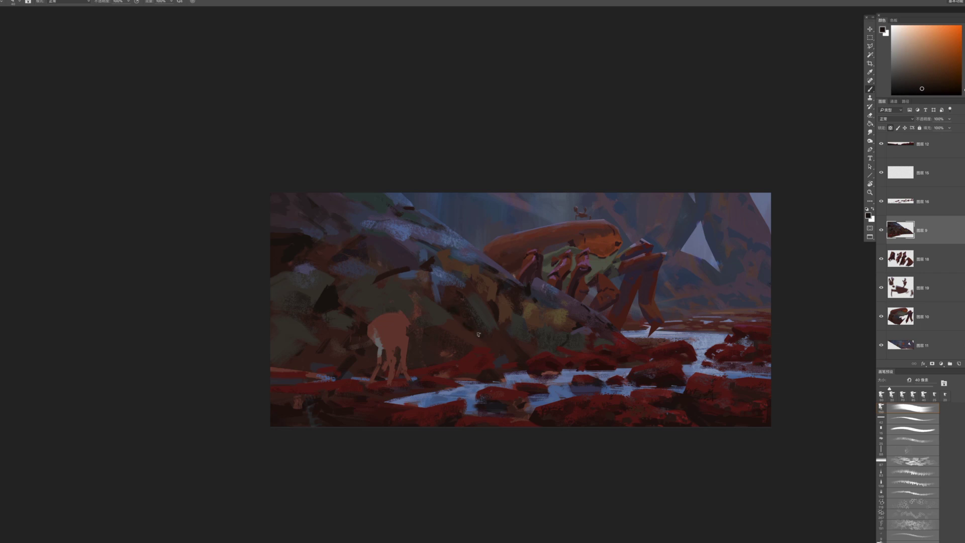
Paint a near-black shadow stroke down the lower slope beside the yellow-ochre patches
left_click_drag(507, 373, 528, 403)
left_click(538, 412)
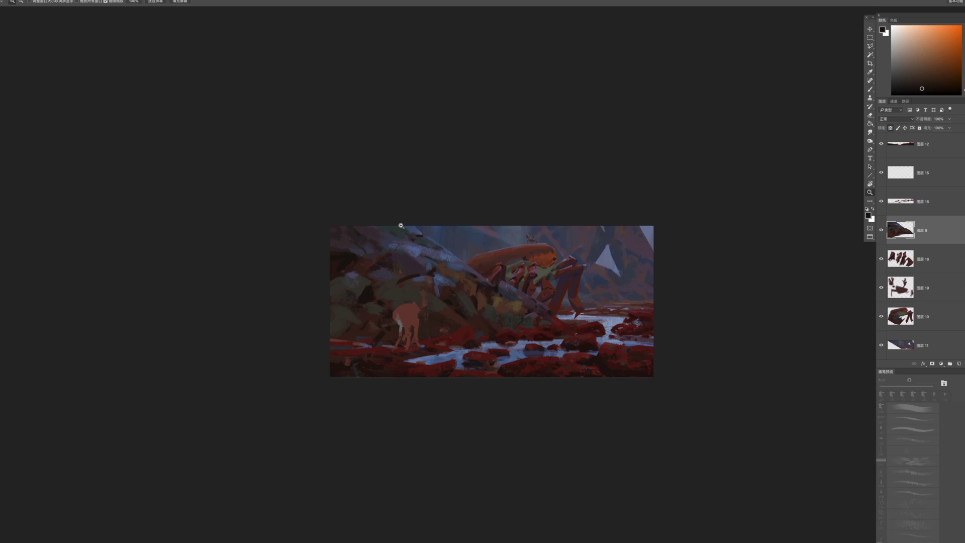
key("b")
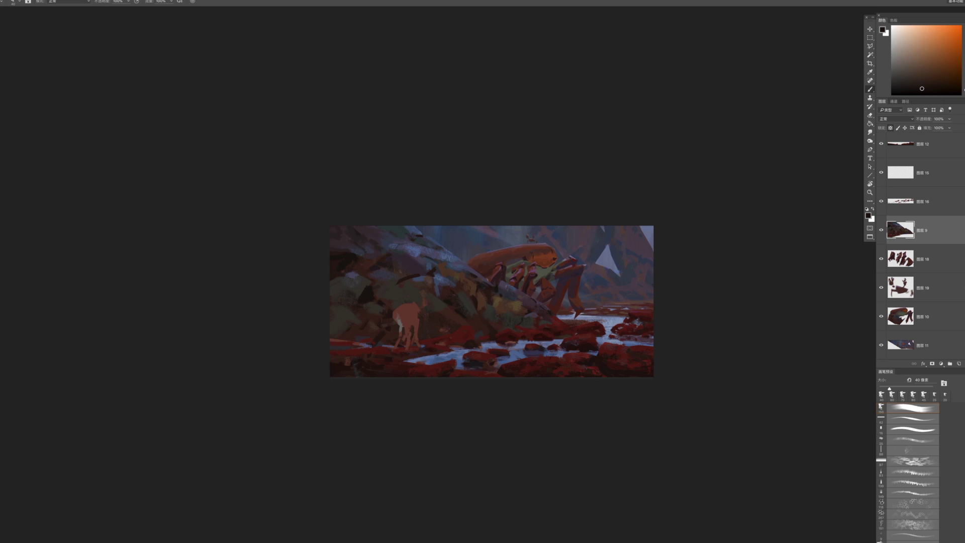
key("z")
key("b")
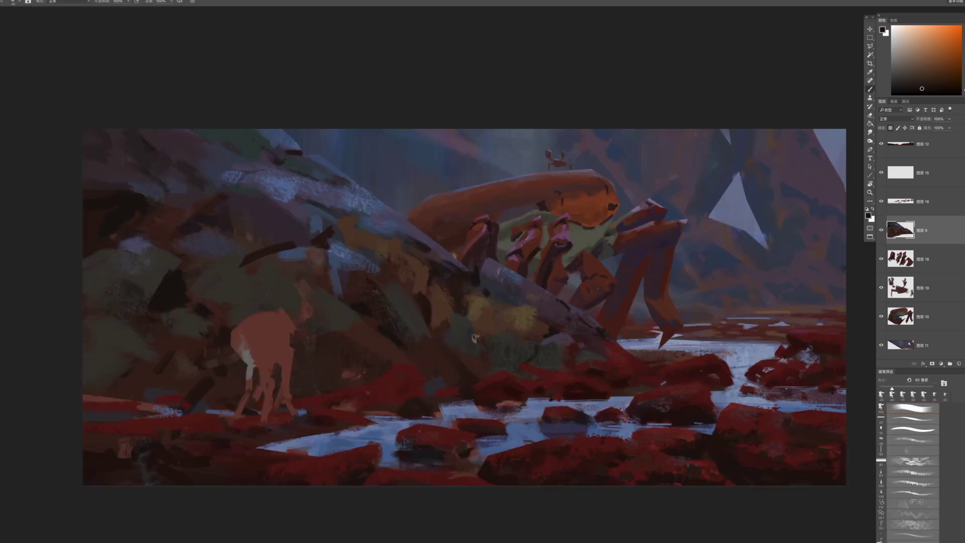
mouse_move(481, 322)
left_mouse_down()
mouse_move(487, 346)
mouse_move(476, 316)
mouse_move(477, 347)
mouse_move(508, 369)
left_mouse_up()
key("bracketright")
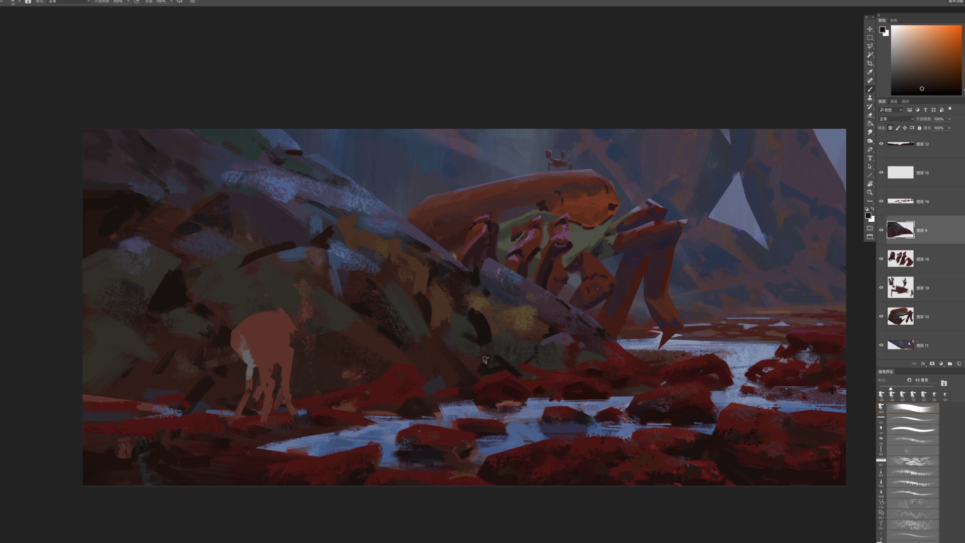
Refine the ridge's lower tip near the stream with small brush and eraser touches
mouse_move(495, 373)
left_mouse_down()
mouse_move(439, 366)
mouse_move(417, 335)
left_mouse_up()
mouse_move(495, 373)
left_mouse_down()
mouse_move(518, 390)
mouse_move(511, 356)
left_mouse_up()
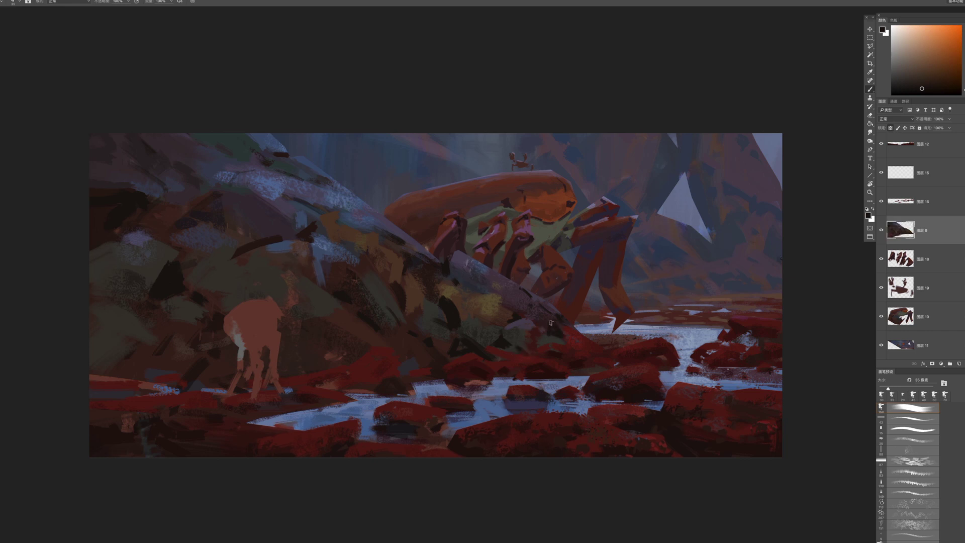
key("e")
scroll(550, 329, "up", 2)
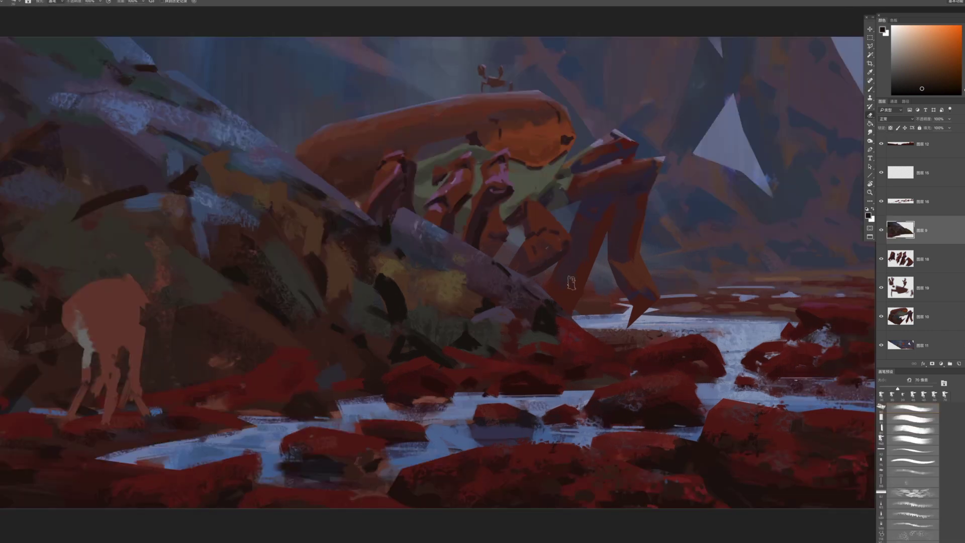
key("bracketleft")
key("b")
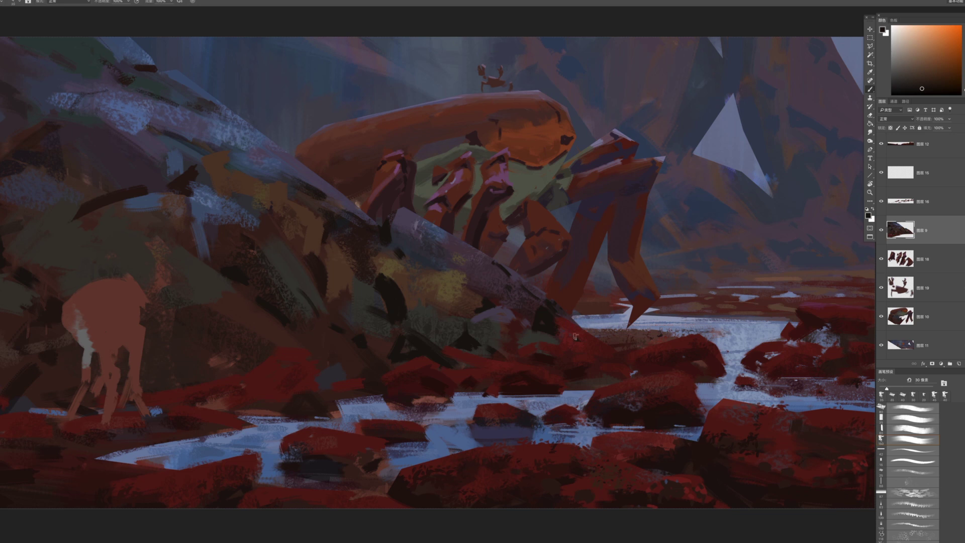
left_click_drag(613, 381, 661, 373)
Paint brighter yellow-orange strokes over the giant creature's rounded head, on the creature's layer, using a lightened shade of its sampled orange
left_click(572, 270, "ctrl")
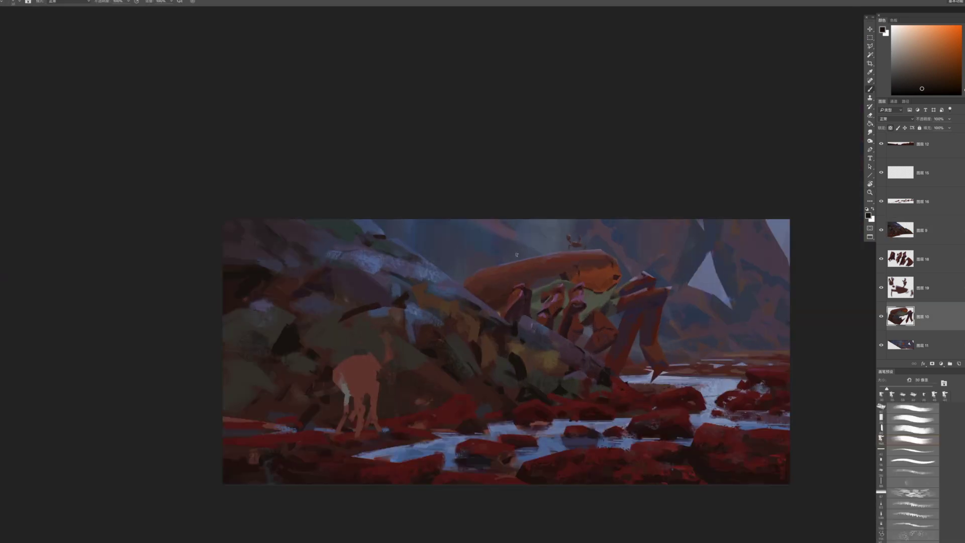
scroll(598, 280, "up", 3)
left_click(614, 269, "alt")
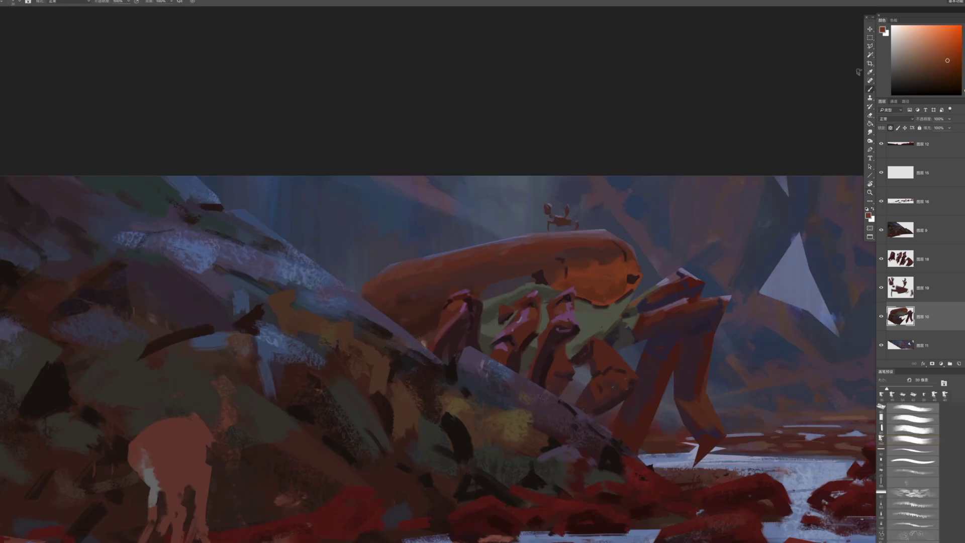
left_click(944, 54)
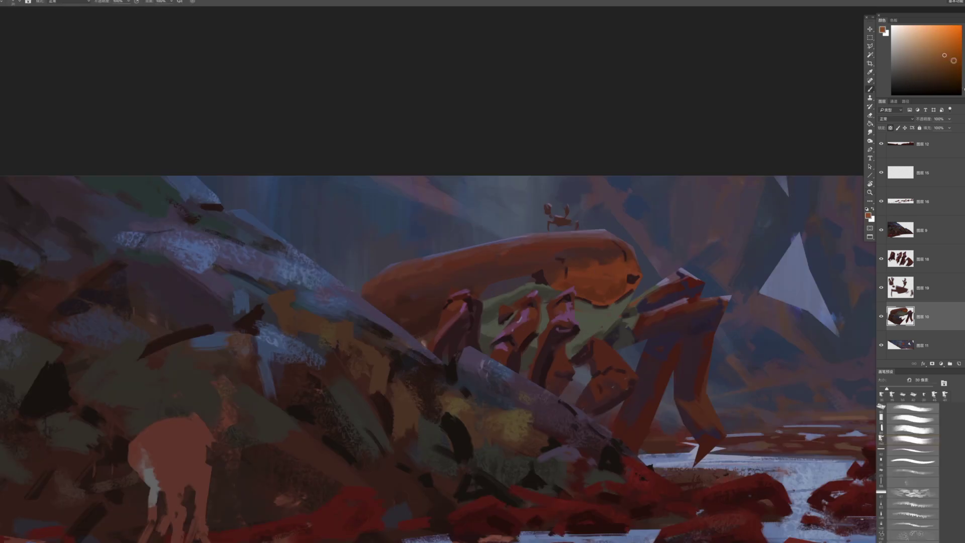
mouse_move(525, 274)
left_mouse_down()
mouse_move(565, 269)
mouse_move(562, 261)
mouse_move(574, 277)
mouse_move(577, 266)
mouse_move(615, 266)
mouse_move(585, 263)
mouse_move(620, 268)
left_mouse_up()
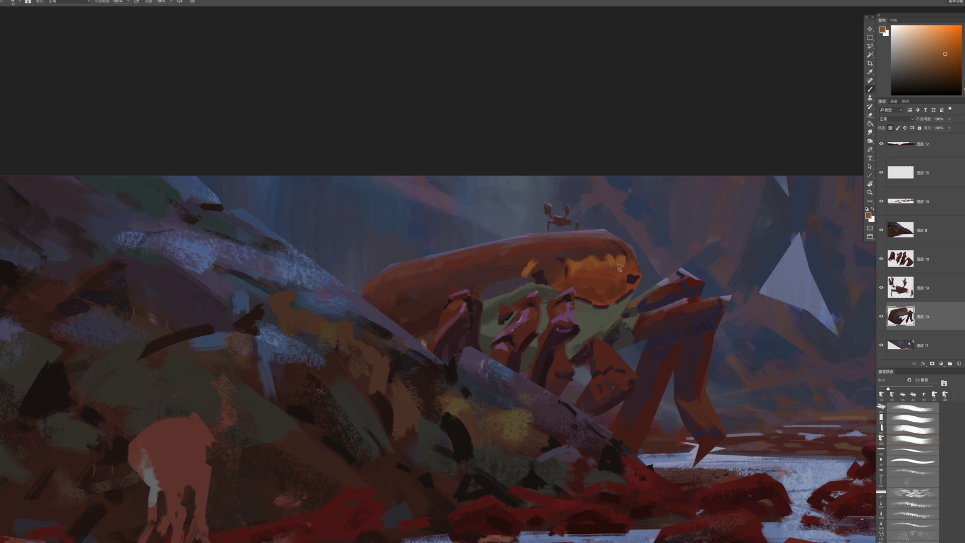
left_click_drag(606, 301, 620, 256)
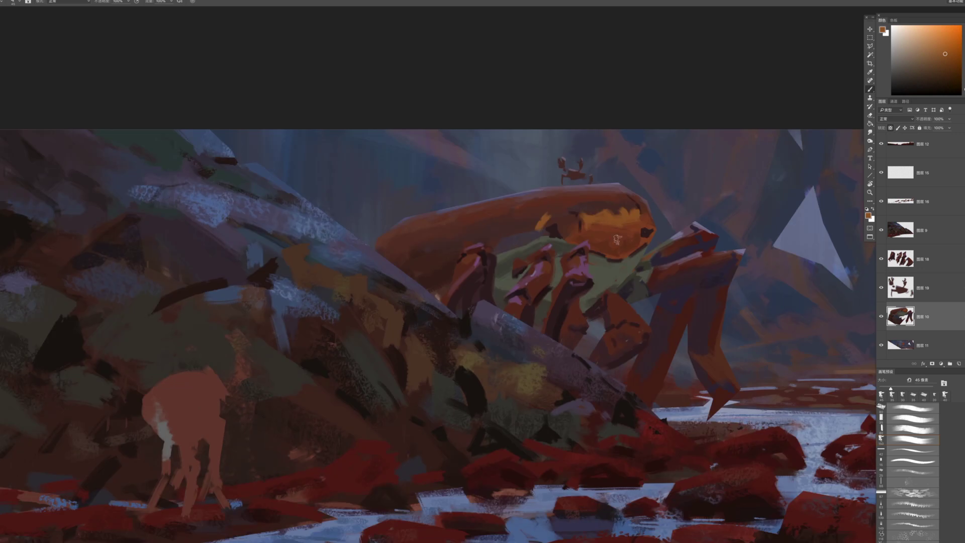
Add small dark accents between the creature's orange patch and green underside with sampled muted tones, shifting the hue to blue
left_click(587, 246, "alt")
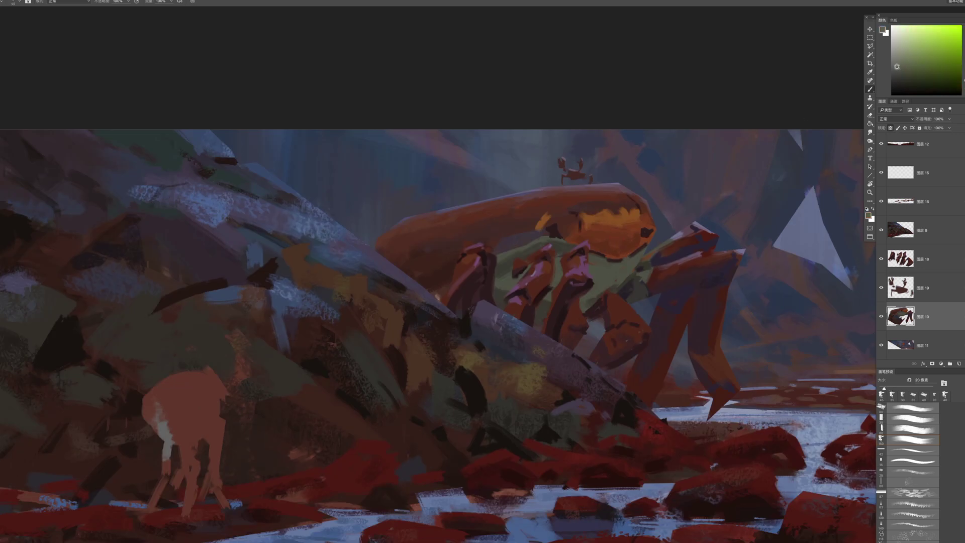
left_click(613, 260, "alt")
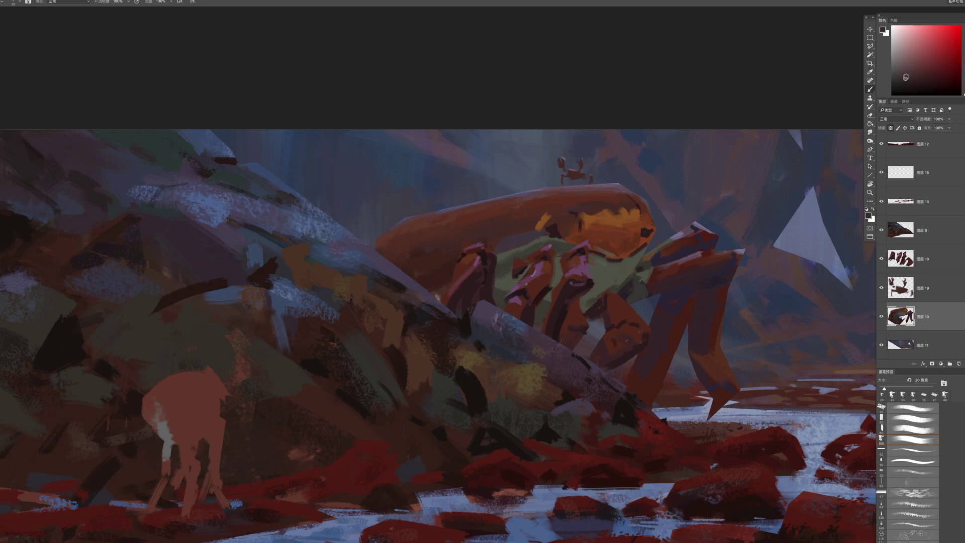
left_click_drag(964, 30, 956, 46)
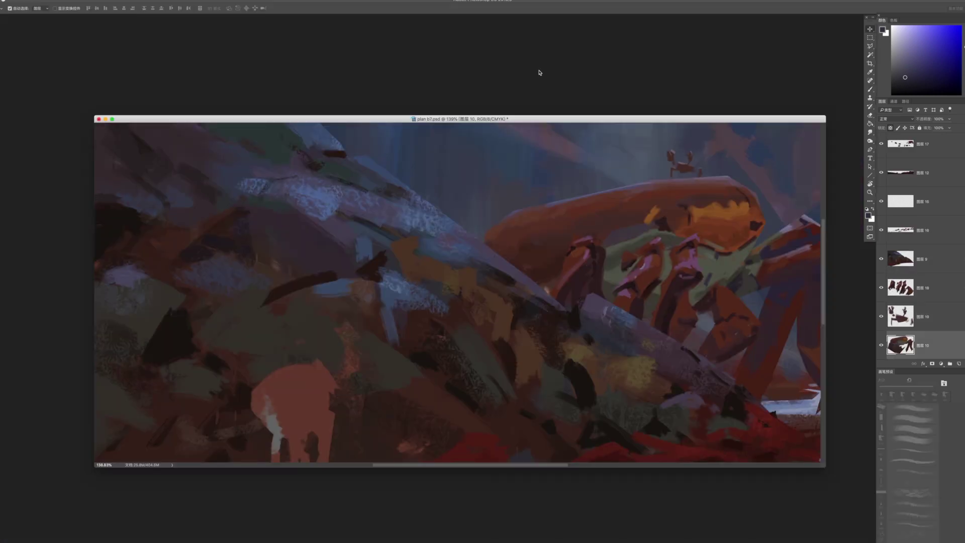
Restore the full-screen view and paint textured dark red strokes at the slope's foot on the slope layer
key("f")
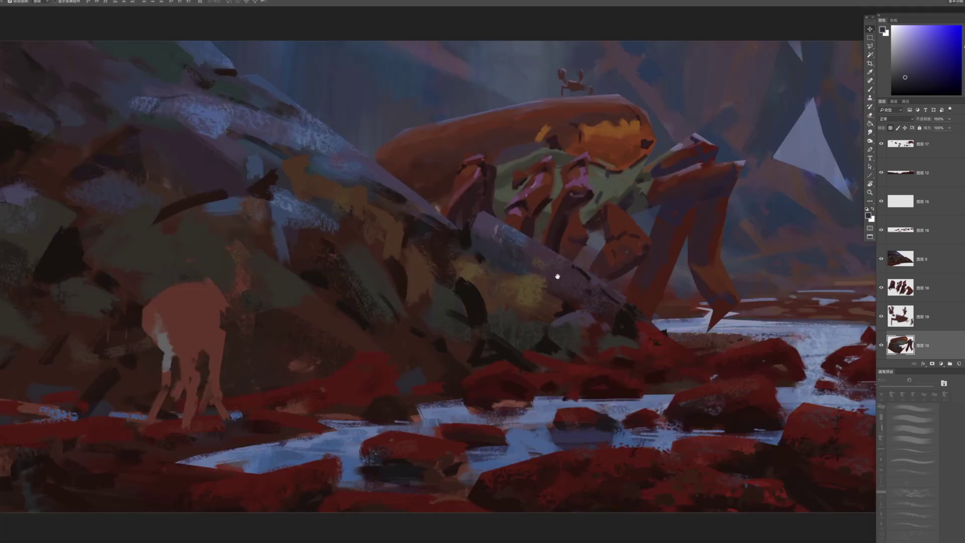
left_click_drag(521, 307, 603, 285)
left_click_drag(556, 344, 569, 344)
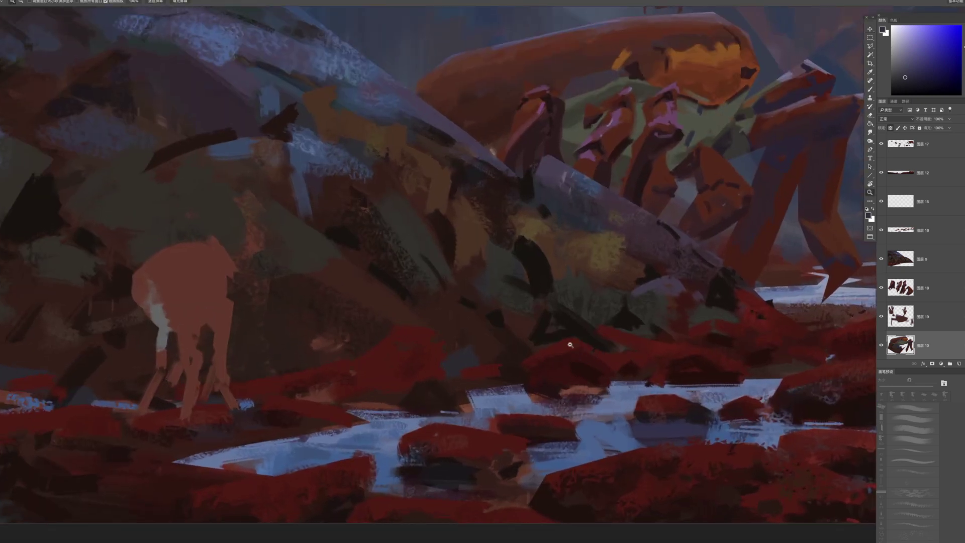
left_click(573, 345)
key("b")
left_click(906, 473)
left_click(573, 339, "alt")
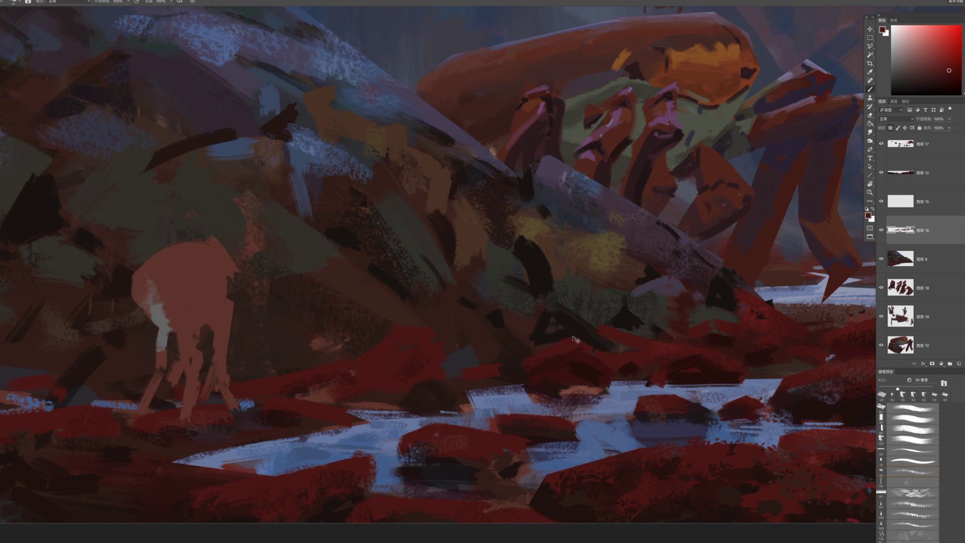
left_click(574, 339, "ctrl")
key("[")
left_click_drag(577, 333, 611, 361)
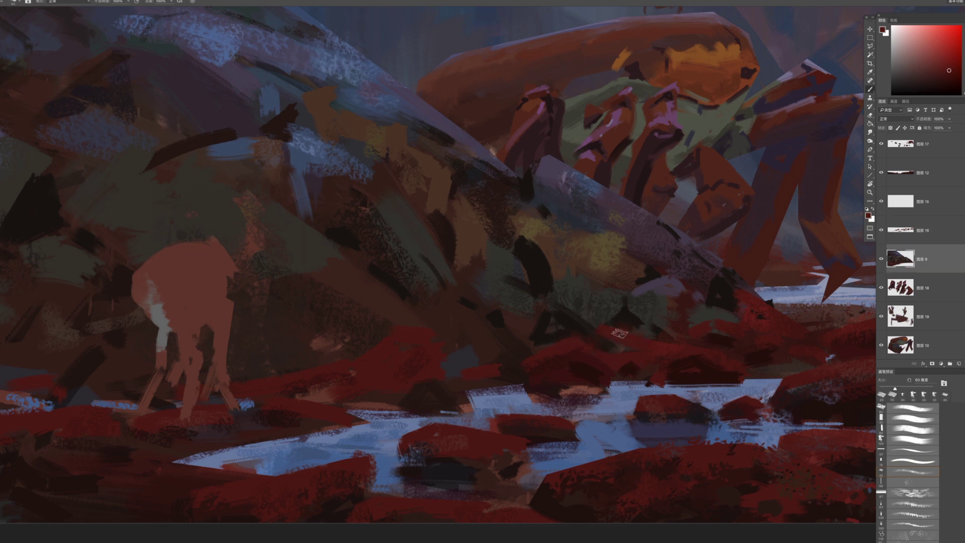
Deepen the slope's base with sampled near-black and rework the red rocks' upper edge on the rock layer with sampled crimson and eraser touches
left_click(573, 317, "alt")
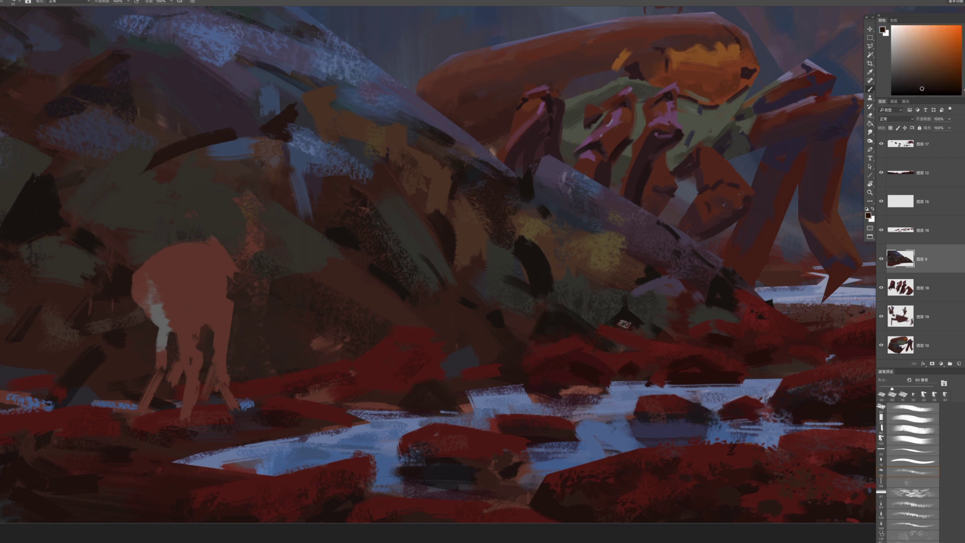
mouse_move(573, 381)
left_mouse_down()
mouse_move(540, 375)
mouse_move(619, 381)
left_mouse_up()
key("bracketleft")
left_click(564, 371, "alt")
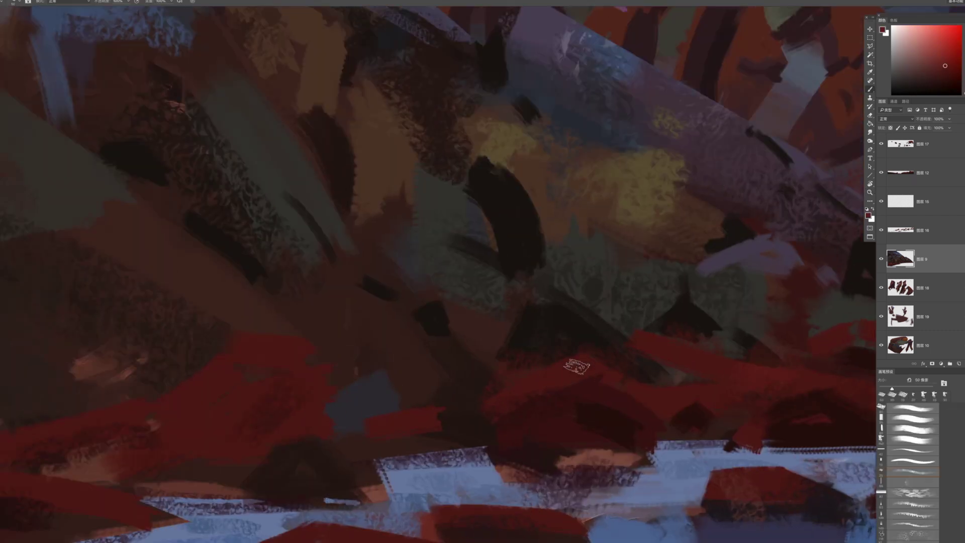
key("alt+bracketright")
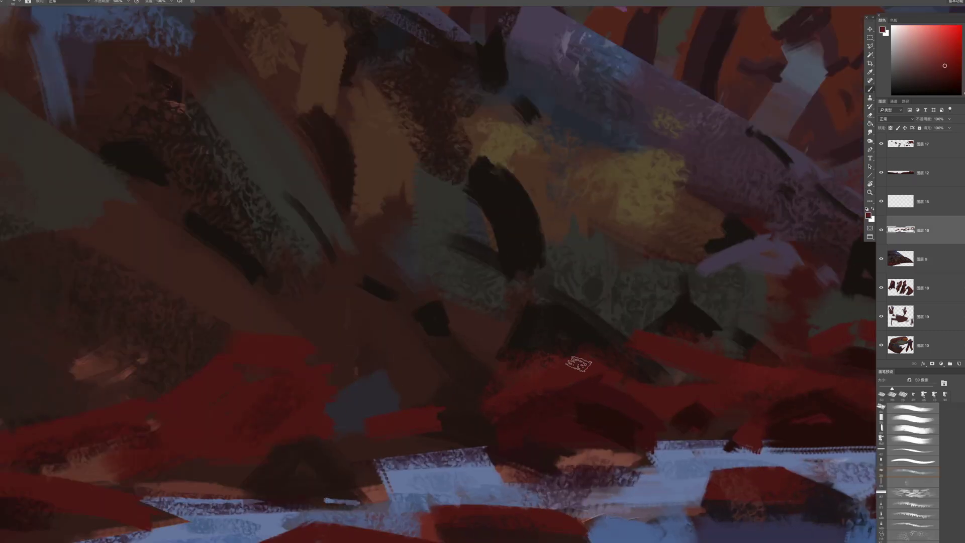
key("e")
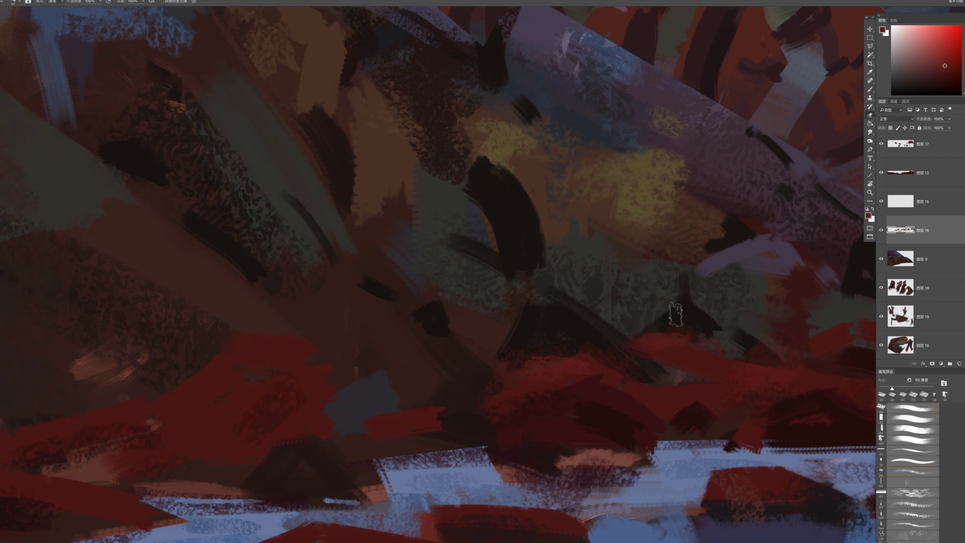
key("b")
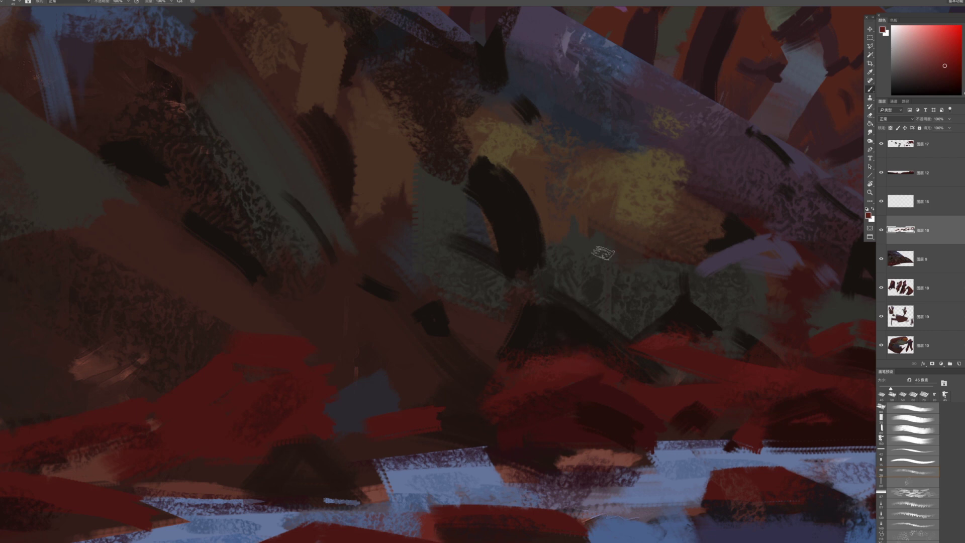
Lock the rock layer's transparent pixels and shade the red rocks below the slope with sampled near-black textured strokes
left_click(891, 128)
left_click_drag(646, 354, 601, 349)
key("bracketleft")
key("bracketleft")
left_click(560, 412, "alt")
key("bracketright")
key("bracketright")
key("bracketright")
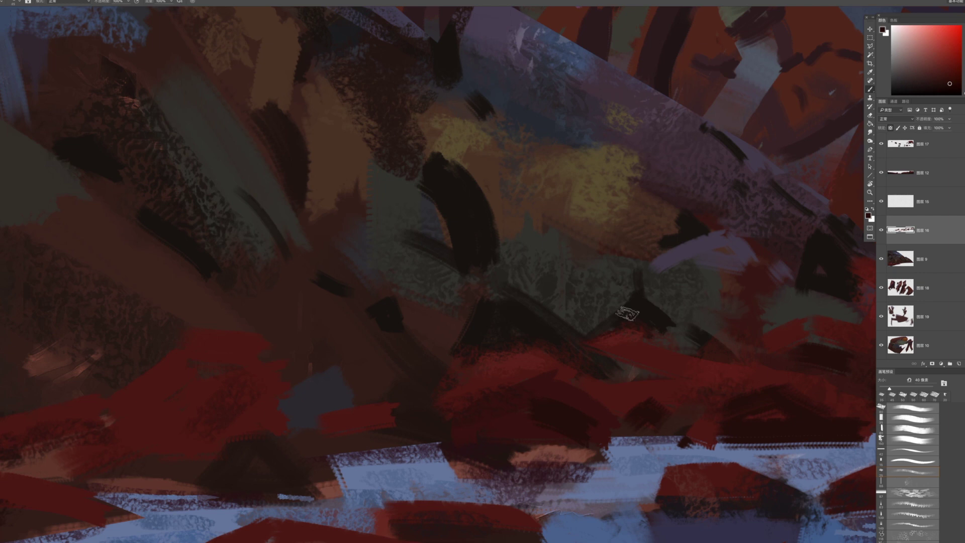
key("bracketright")
key("bracketright")
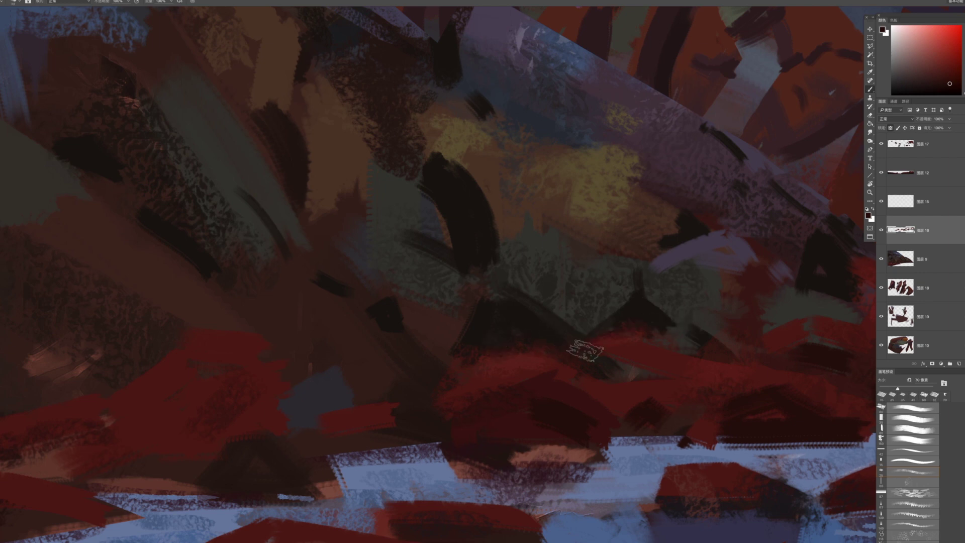
left_click_drag(607, 361, 591, 348)
key("bracketright")
key("bracketright")
key("bracketright")
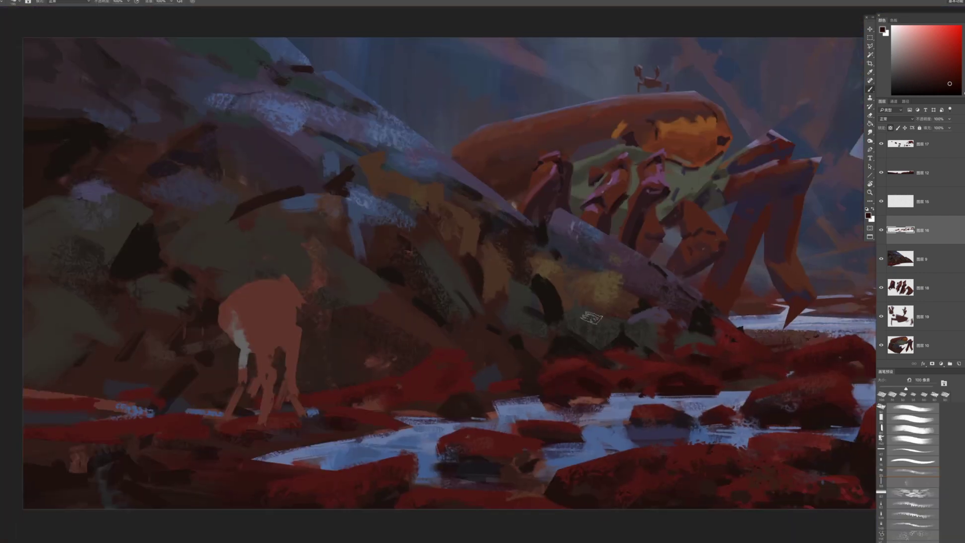
left_click_drag(518, 333, 498, 308)
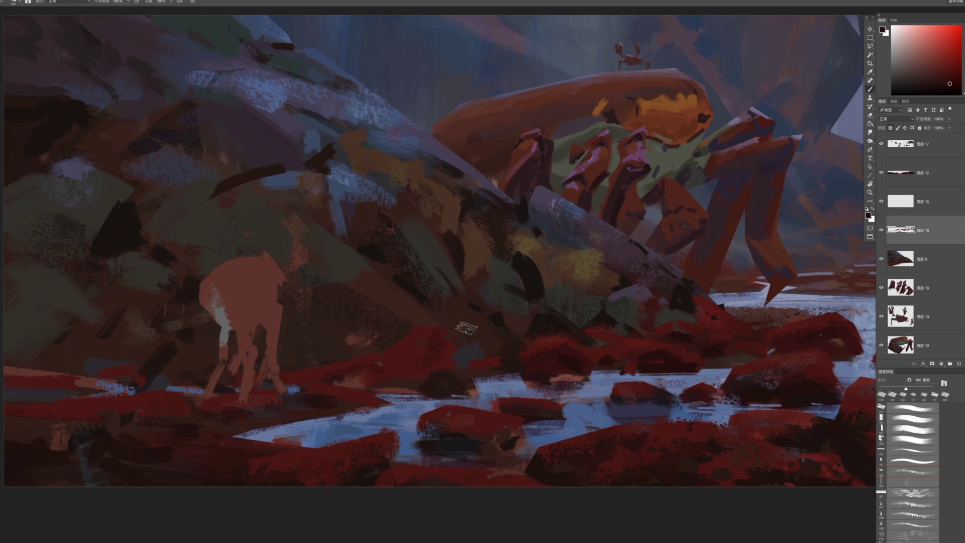
Trim the left edge of the standing animal's body on its own layer with a hard round eraser
left_click_drag(454, 361, 634, 374)
left_click(437, 312, "ctrl")
key("e")
scroll(926, 443, "up", 3)
left_click(930, 408)
key("bracketright")
left_click_drag(378, 279, 381, 329)
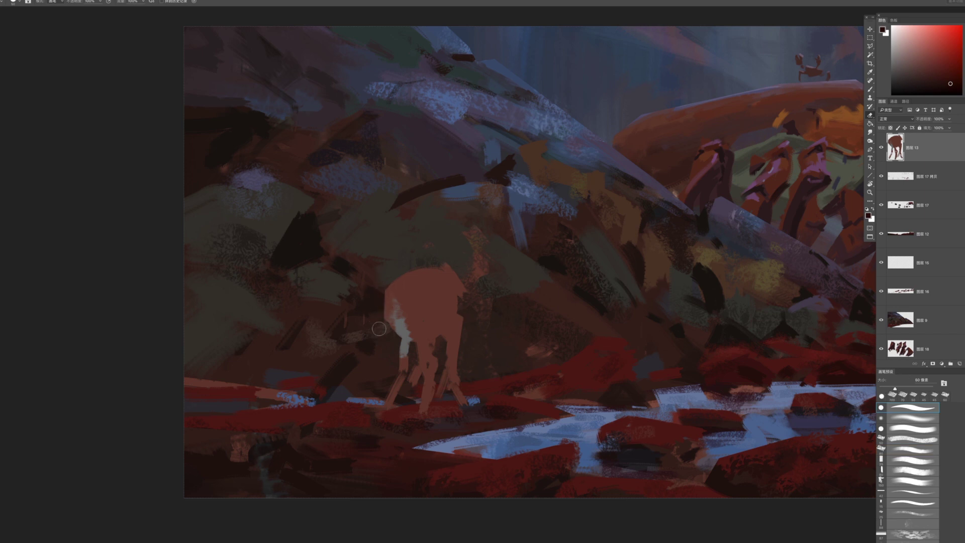
Reshape the animal's right-hand legs with its sampled reddish brown, bending the thigh, and erase excess paint around the feet
key("b")
left_click(434, 326, "alt")
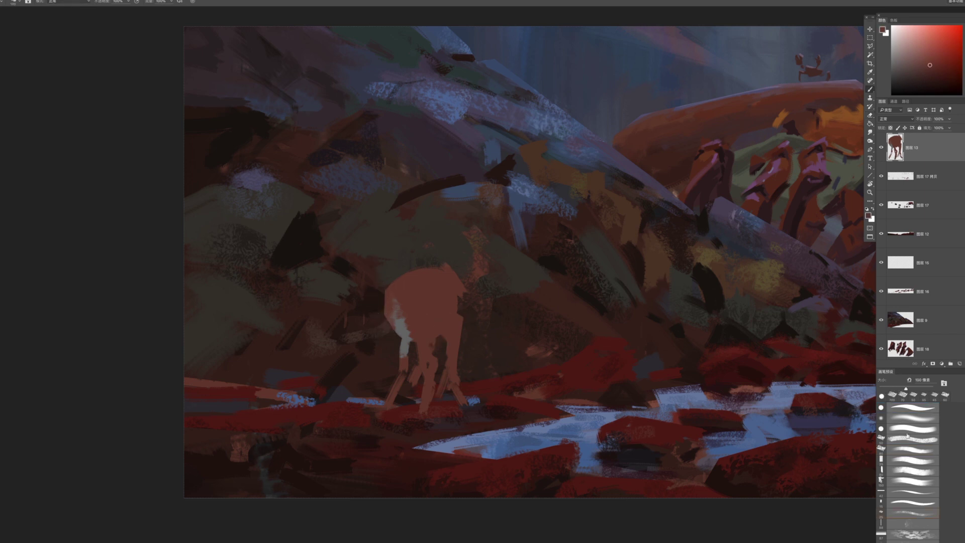
mouse_move(458, 319)
left_mouse_down()
mouse_move(447, 345)
mouse_move(466, 341)
mouse_move(464, 367)
mouse_move(454, 370)
mouse_move(476, 407)
mouse_move(444, 354)
mouse_move(452, 390)
left_mouse_up()
key("e")
key("b")
key("bracketleft")
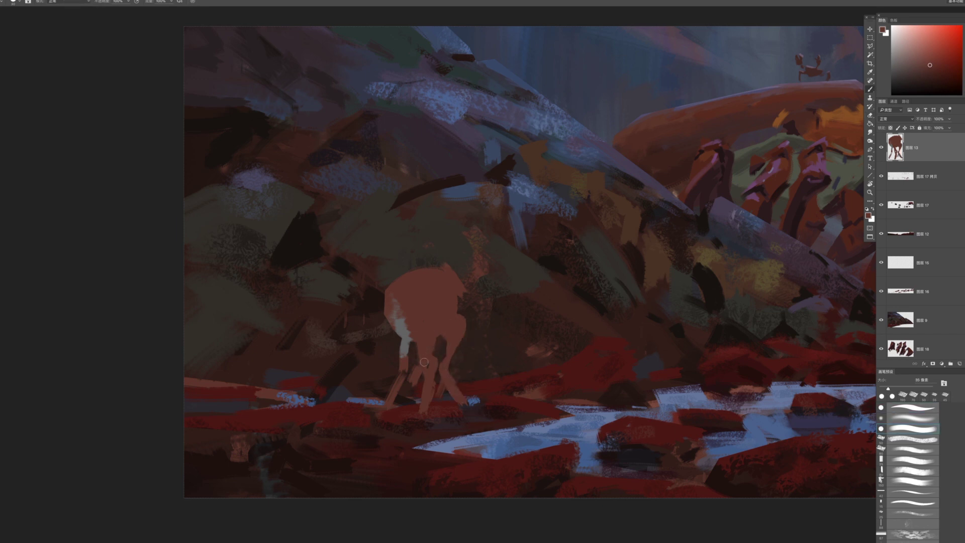
key("e")
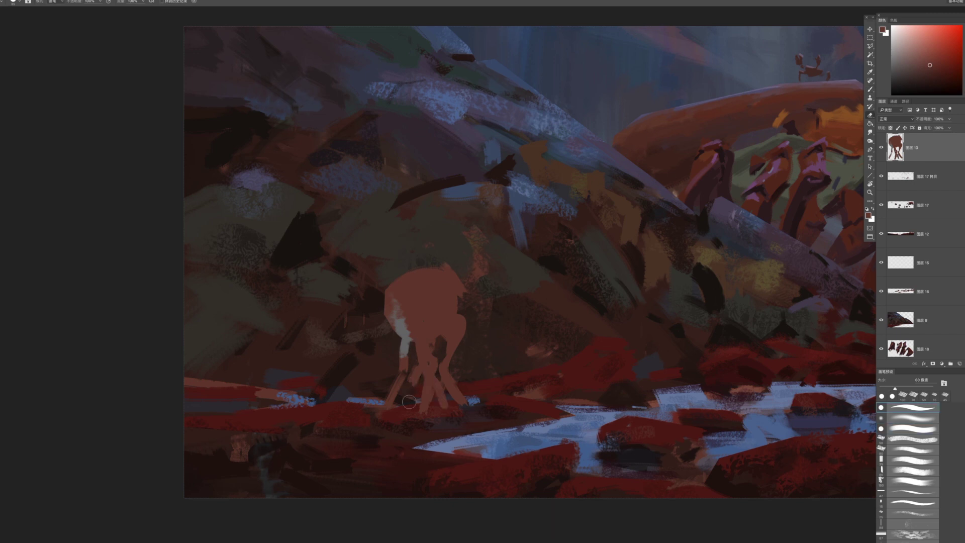
left_click_drag(430, 405, 432, 415)
Touch up the slope layer between the animal's legs with a sampled dark brown
left_click(416, 375, "super")
key("b")
key("]")
left_click(413, 358, "alt")
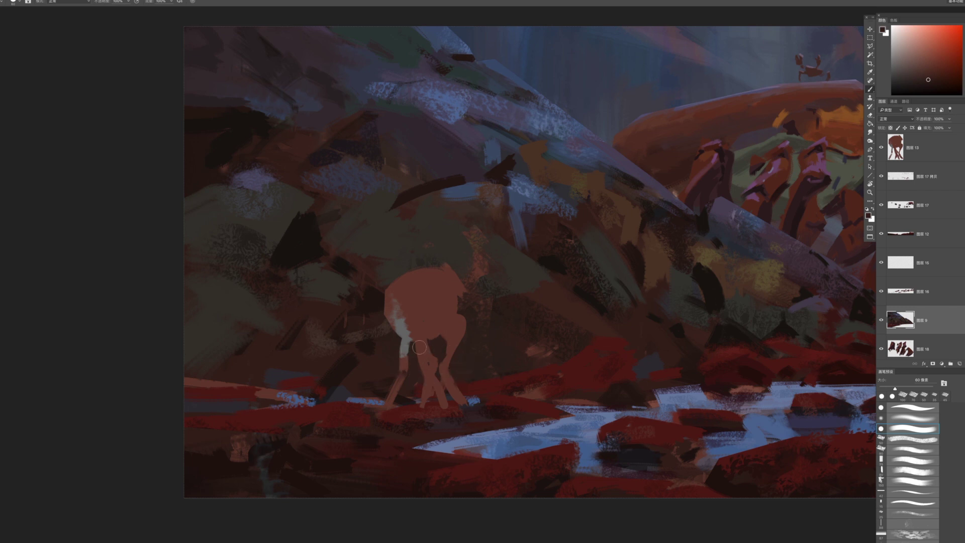
Erase the uneven upper-right edge of the animal's back on the animal's layer
left_click(448, 279, "ctrl")
key("e")
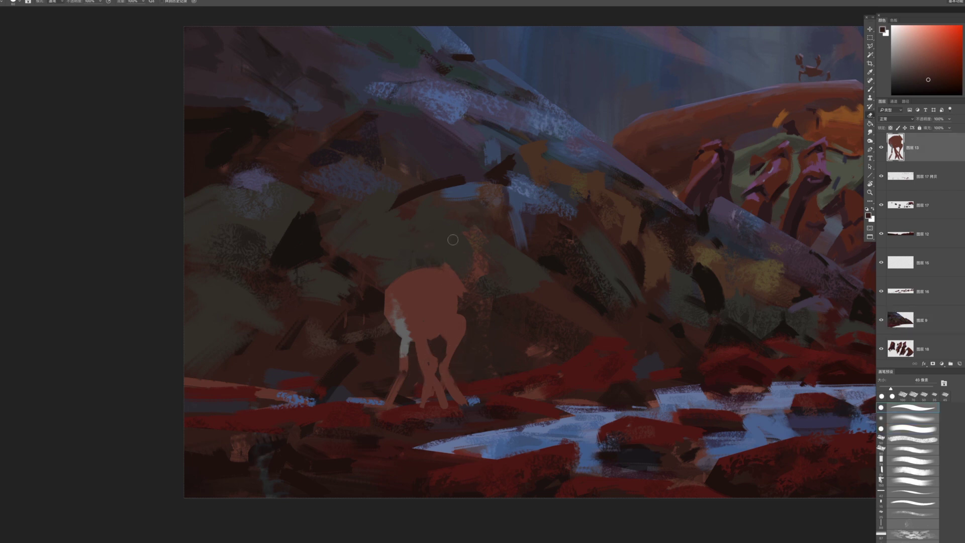
left_click_drag(446, 265, 464, 265)
Block in the animal's body as a large rounded shape in muted grey-green over the reddish brown
key("b")
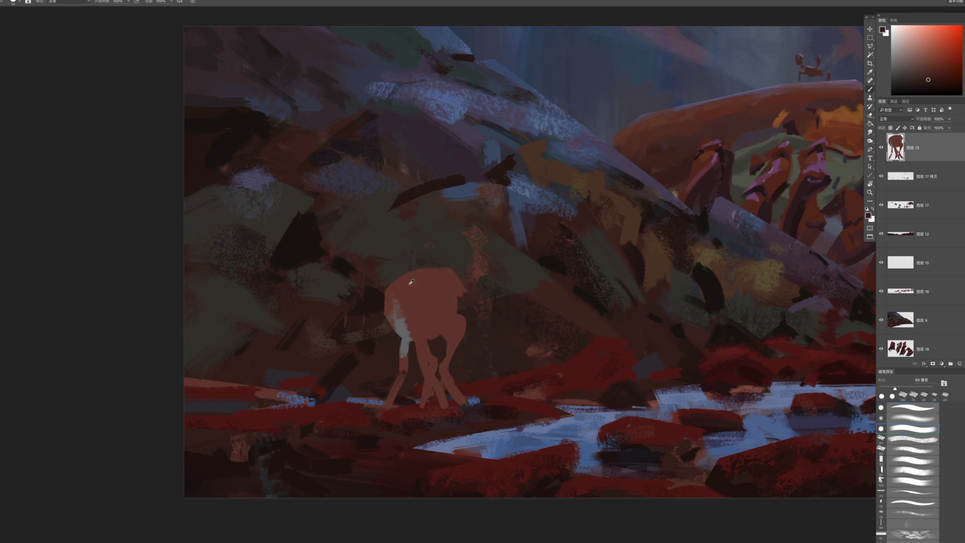
left_click(902, 59)
left_click_drag(964, 59, 964, 64)
mouse_move(430, 282)
left_mouse_down()
mouse_move(415, 299)
mouse_move(394, 304)
mouse_move(437, 286)
mouse_move(390, 299)
mouse_move(444, 297)
left_mouse_up()
key("bracketright")
key("alt+space")
mouse_move(463, 334)
left_mouse_down()
mouse_move(393, 259)
mouse_move(444, 337)
mouse_move(538, 335)
left_mouse_up()
key("bracketleft")
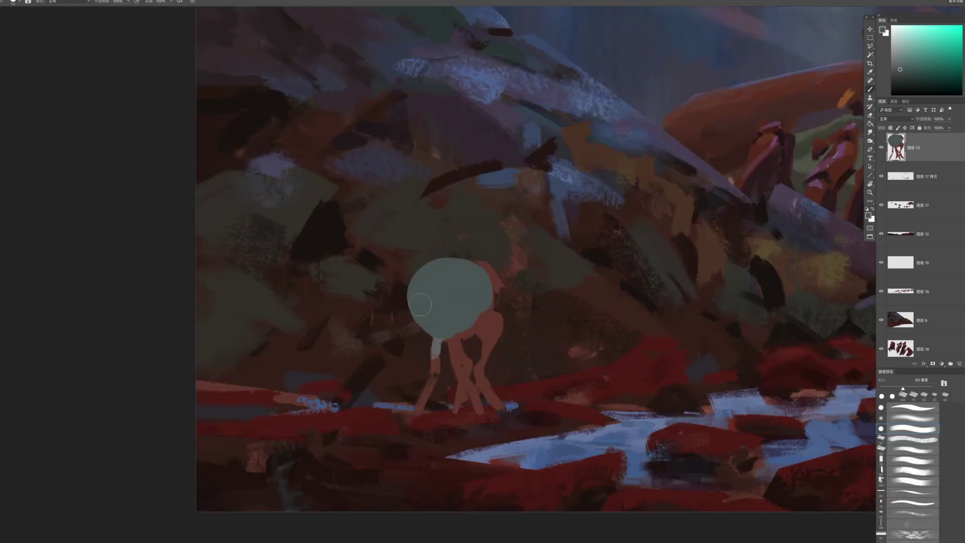
Extend the grey-green body to the right and clean up its contour with a smaller eraser
left_click_drag(463, 274, 475, 287)
key("e")
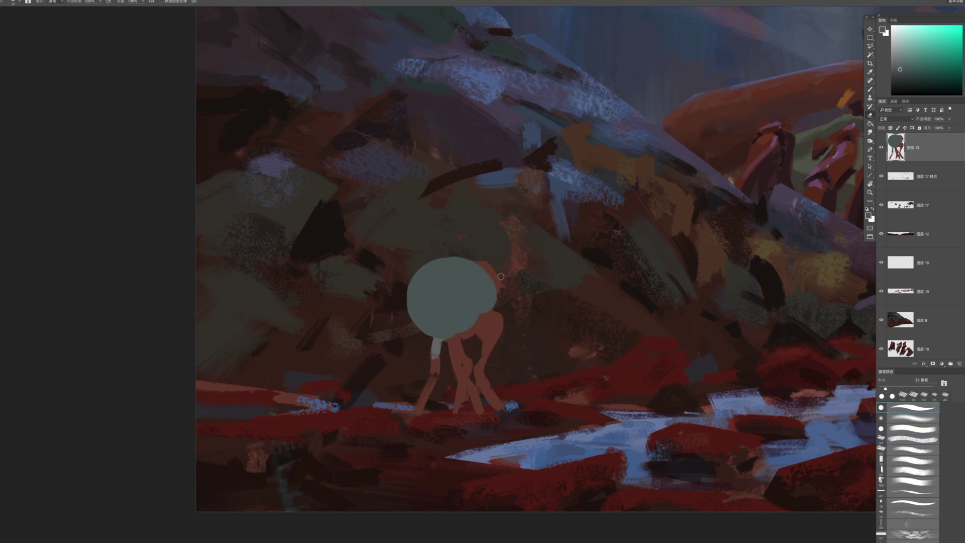
scroll(598, 233, "down", 2)
scroll(598, 232, "left", 2)
key("b")
Cut the rounded grey-green body out of the animal's layer onto its own new layer using a polygonal selection around it
left_click(870, 46)
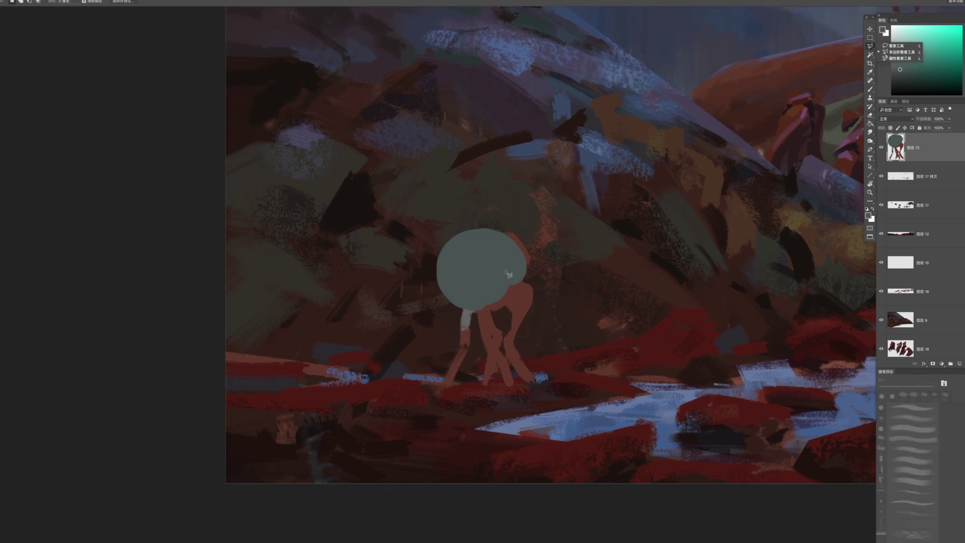
left_click(524, 266)
left_click(523, 285)
left_click(508, 304)
left_click(487, 311)
left_click(471, 312)
left_click(443, 300)
left_click(413, 243)
left_click(434, 201)
left_click(469, 181)
left_click(497, 229)
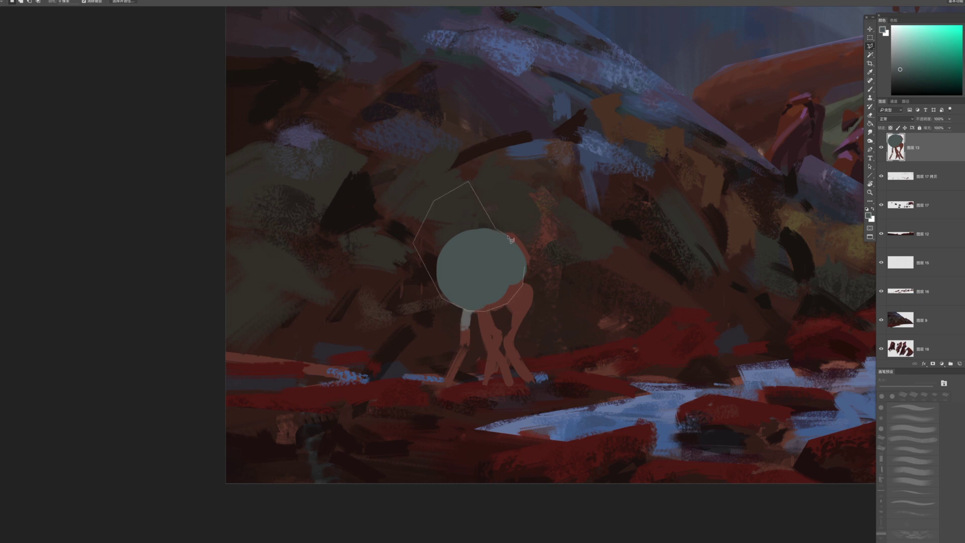
key("super+shift+j")
Rotate the cut-out body slightly, then move its layer beneath the legs' layer and make the legs' layer active
key("super+t")
left_click_drag(526, 269, 525, 305)
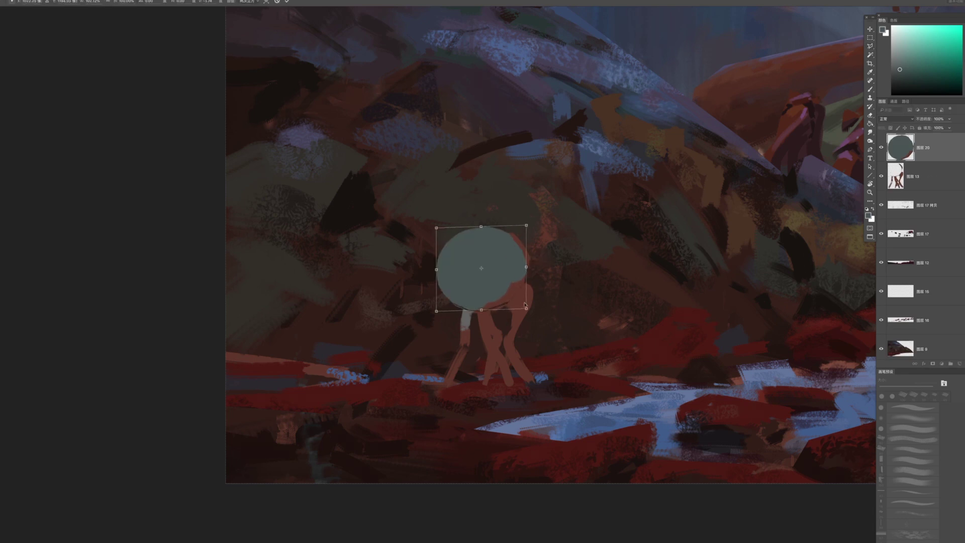
key("Return")
key("ctrl+bracketleft")
key("alt+bracketright")
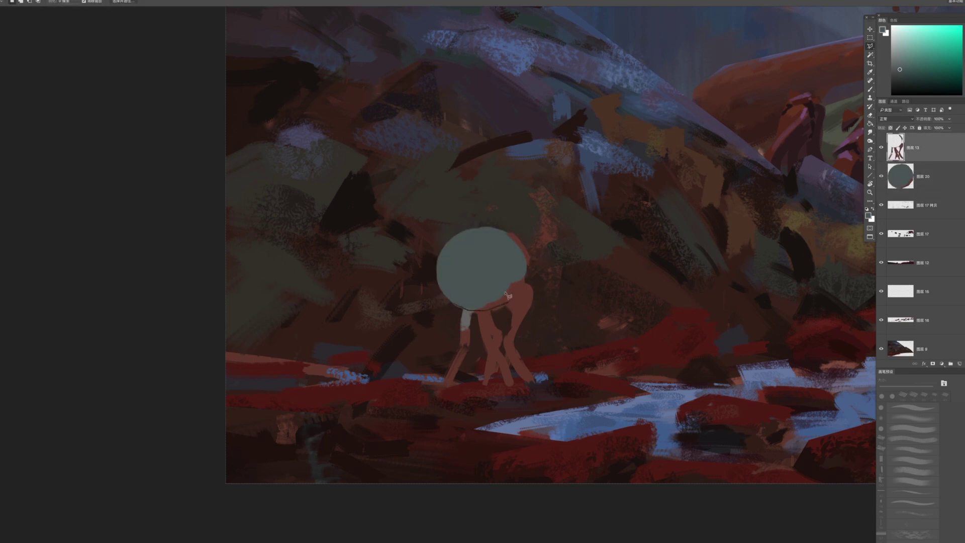
Extend the front leg upward over the body's lower edge in a reddish brown sampled from the leg
key("b")
key("b")
key("comma")
key("comma")
key("period")
key("period")
left_click(483, 319, "alt")
left_click_drag(473, 291, 479, 306)
Repaint the two main legs, starting on the body, in a dark tone sampled from the slope's dark patch
left_click(567, 125, "alt")
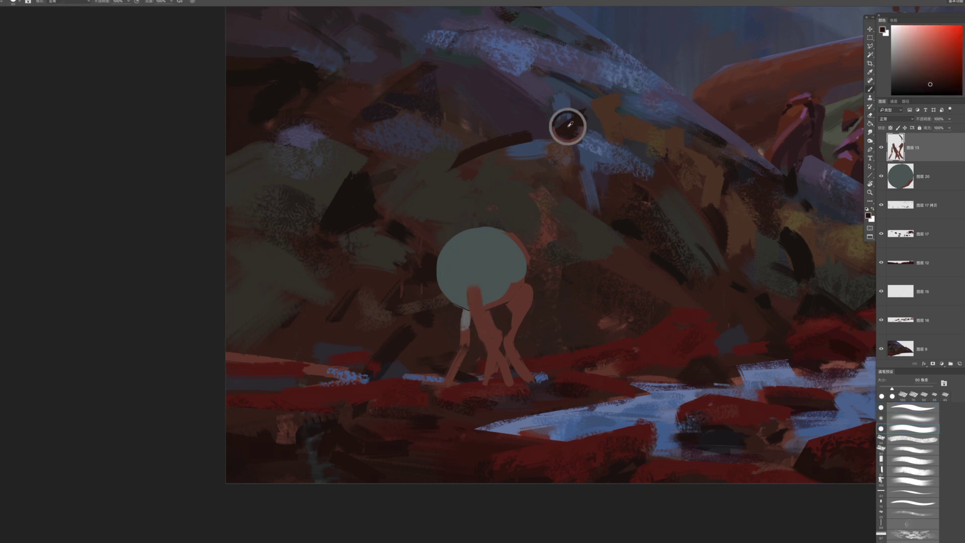
mouse_move(475, 287)
left_mouse_down()
mouse_move(472, 300)
mouse_move(468, 293)
mouse_move(484, 329)
left_mouse_up()
left_click_drag(474, 308, 503, 372)
key("super+z")
key("bracketleft")
key("bracketleft")
key("bracketright")
mouse_move(502, 282)
left_mouse_down()
mouse_move(525, 300)
mouse_move(524, 292)
mouse_move(516, 331)
left_mouse_up()
key("bracketleft")
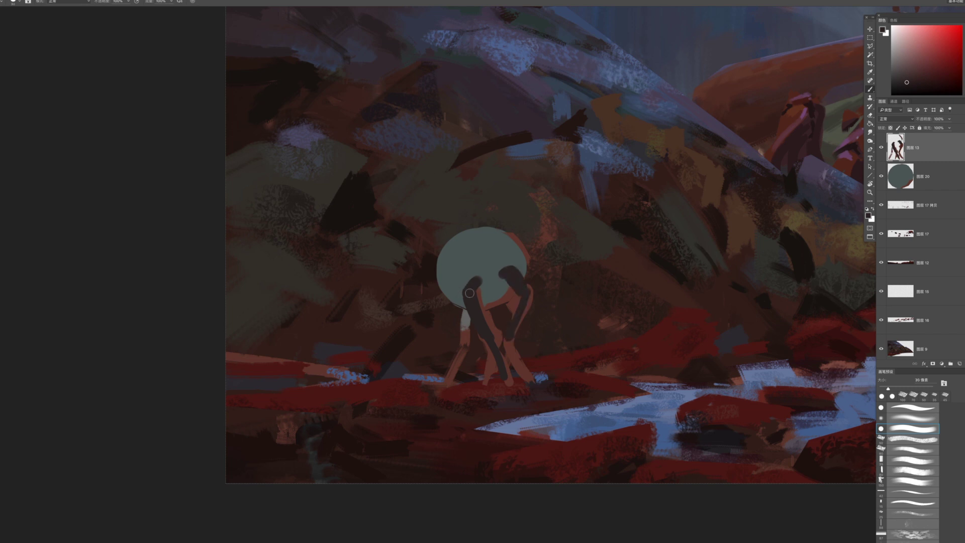
Erase the old reddish leg remains, shift the legs' layer slightly left, and clean the reddish edge beside the body's upper right
key("e")
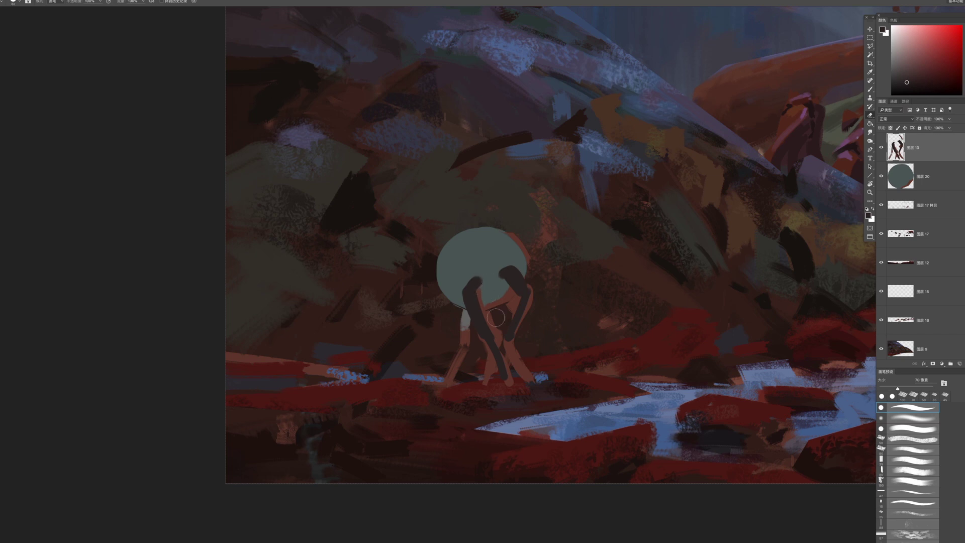
left_click_drag(506, 306, 507, 298)
left_click_drag(462, 320, 456, 396)
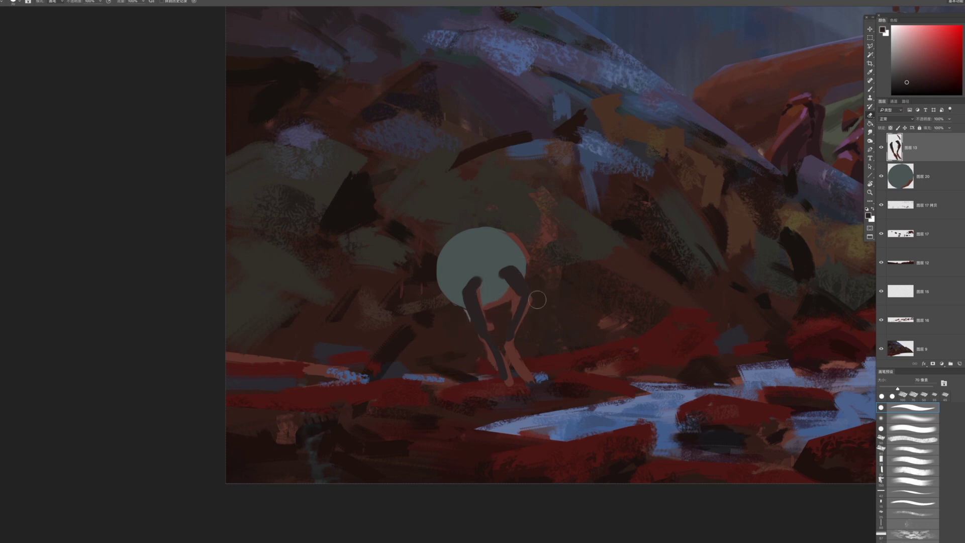
key("v")
left_click_drag(527, 290, 512, 289)
key("e")
left_click_drag(514, 250, 499, 234)
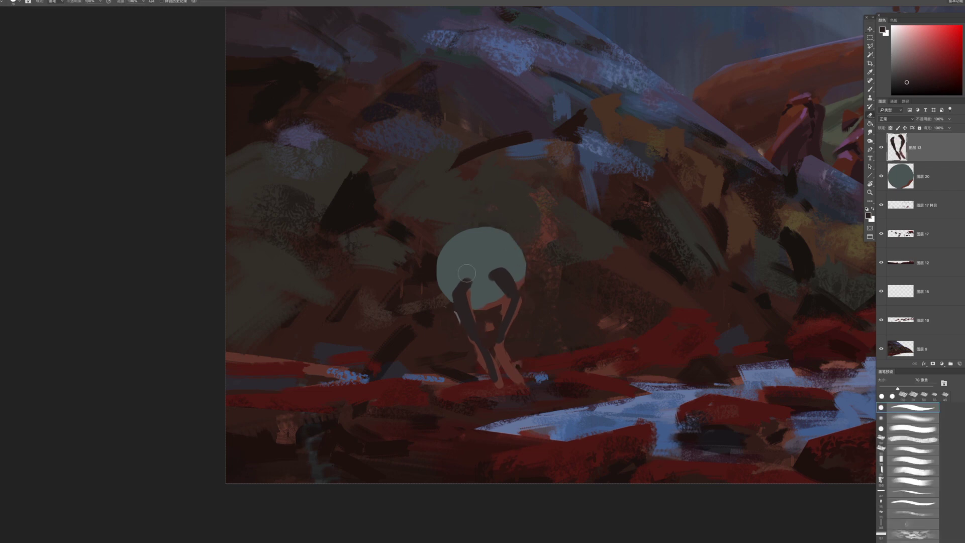
Reshape the left leg with an outward-bent knee in the dark tone and erase excess reddish paint around the feet
key("b")
mouse_move(471, 282)
left_mouse_down()
mouse_move(450, 317)
mouse_move(482, 365)
left_mouse_up()
mouse_move(457, 322)
left_mouse_down()
mouse_move(469, 281)
mouse_move(484, 367)
mouse_move(470, 308)
left_mouse_up()
key("e")
mouse_move(501, 377)
left_mouse_down()
mouse_move(483, 343)
mouse_move(523, 398)
left_mouse_up()
left_click_drag(518, 390, 506, 372)
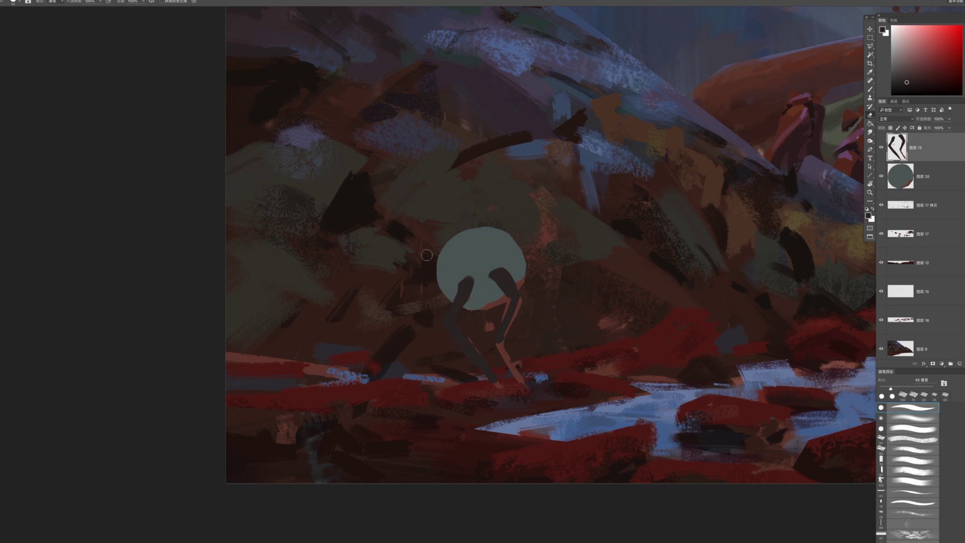
Thicken the right leg's thigh in the dark tone and clean up the contours of both legs
key("b")
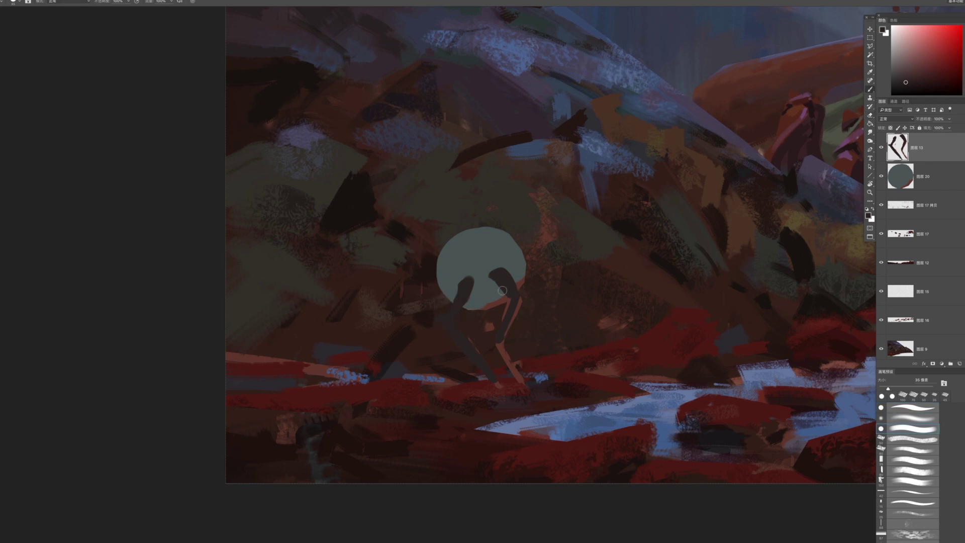
left_click_drag(505, 276, 509, 314)
key("e")
key("Tab")
key("Tab")
mouse_move(528, 328)
left_mouse_down()
mouse_move(478, 322)
mouse_move(486, 318)
mouse_move(452, 329)
left_mouse_up()
key("b")
left_click_drag(517, 354, 436, 358)
left_click_drag(347, 343, 393, 347)
Add near-black shadow strokes along both legs with progressively smaller brush sizes
key("b")
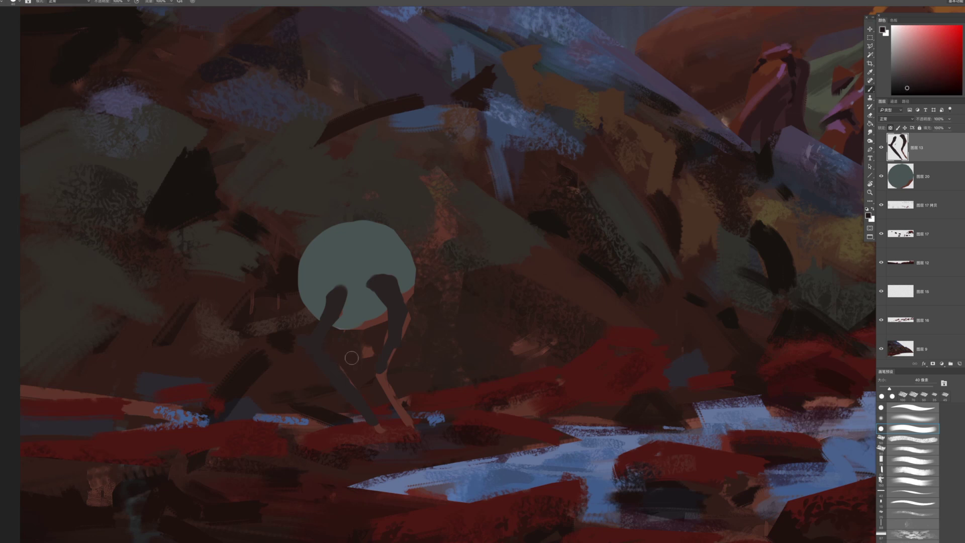
key("bracketleft")
mouse_move(301, 342)
left_mouse_down()
mouse_move(372, 424)
mouse_move(376, 370)
mouse_move(404, 318)
mouse_move(401, 338)
left_mouse_up()
key("bracketleft")
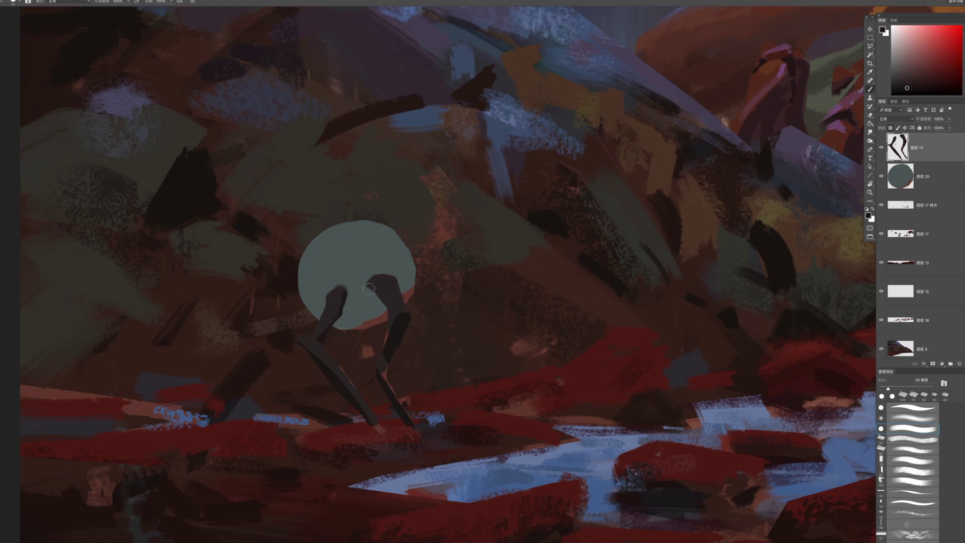
key("bracketleft")
mouse_move(405, 326)
left_mouse_down()
mouse_move(377, 308)
mouse_move(409, 349)
mouse_move(417, 345)
left_mouse_up()
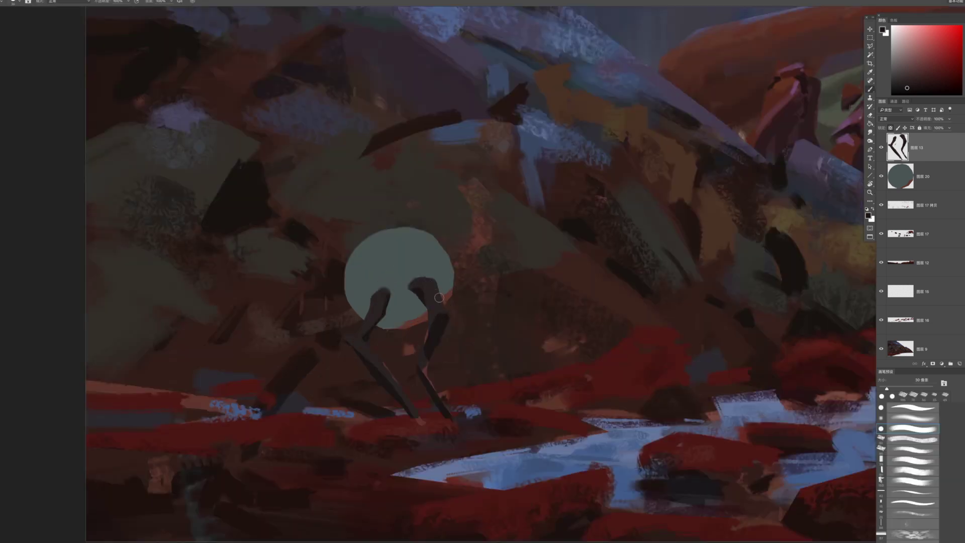
Shift the legs' layer slightly left and down against the body
key("v")
left_click_drag(439, 298, 430, 303)
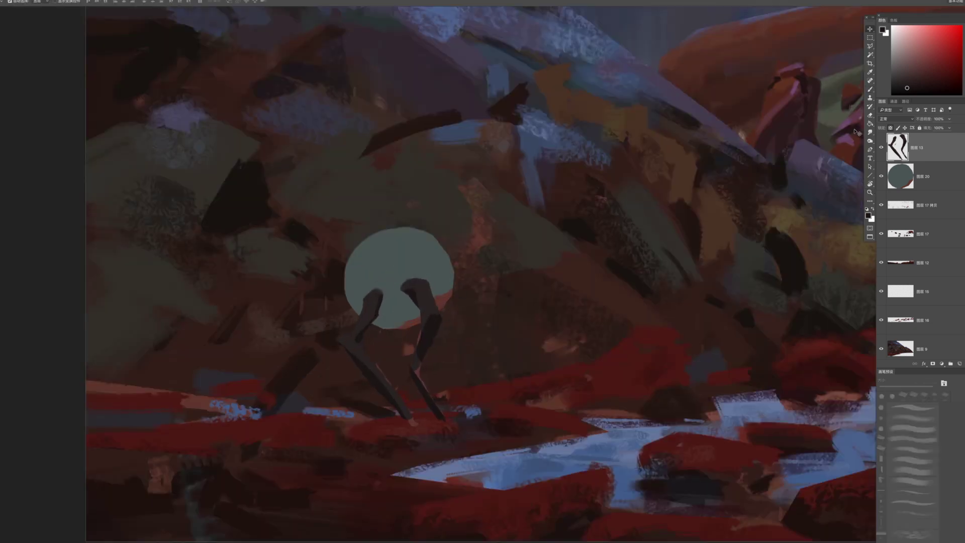
key("b")
key("b")
left_click(426, 294, "alt")
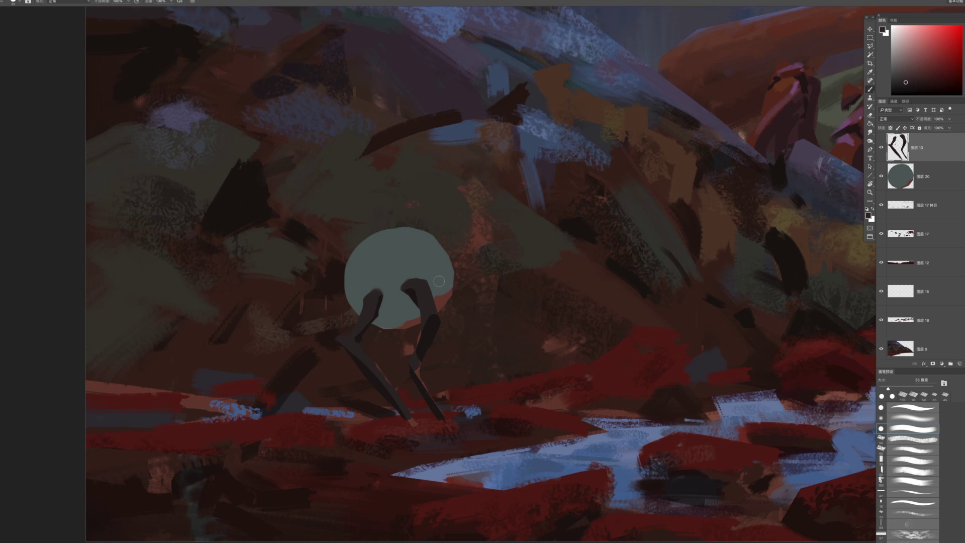
left_click(494, 334)
key("ctrl+z")
Select only the left leg with a lasso, move it slightly right, and clear the selection
key("l")
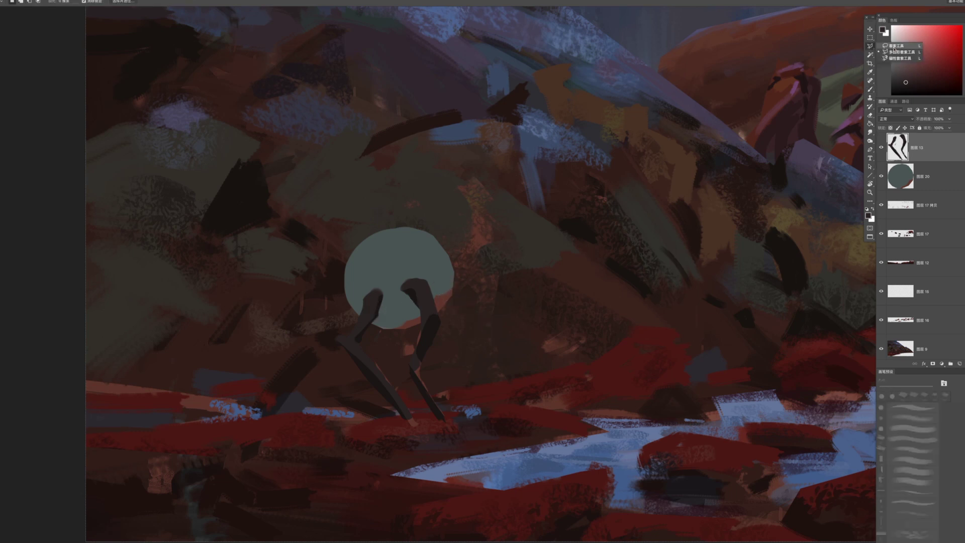
mouse_move(335, 320)
left_mouse_down()
mouse_move(391, 299)
mouse_move(417, 402)
mouse_move(324, 330)
left_mouse_up()
key("v")
left_click_drag(370, 366, 379, 366)
key("ctrl+d")
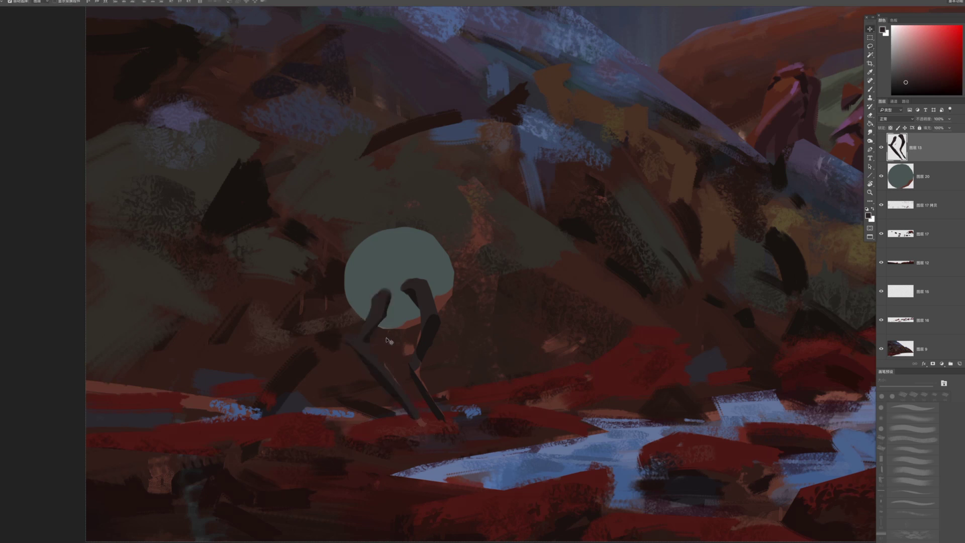
key("b")
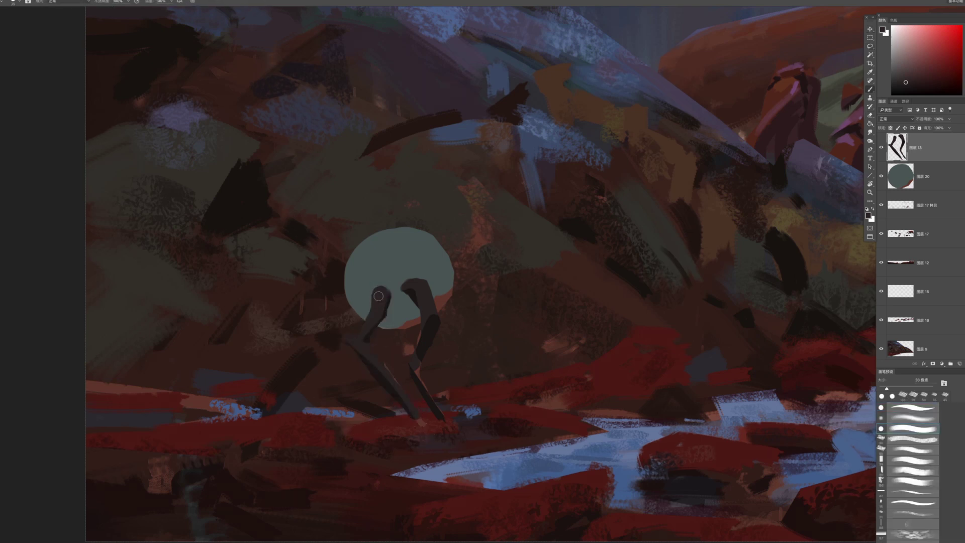
mouse_move(362, 308)
left_mouse_down()
mouse_move(332, 340)
mouse_move(337, 324)
left_mouse_up()
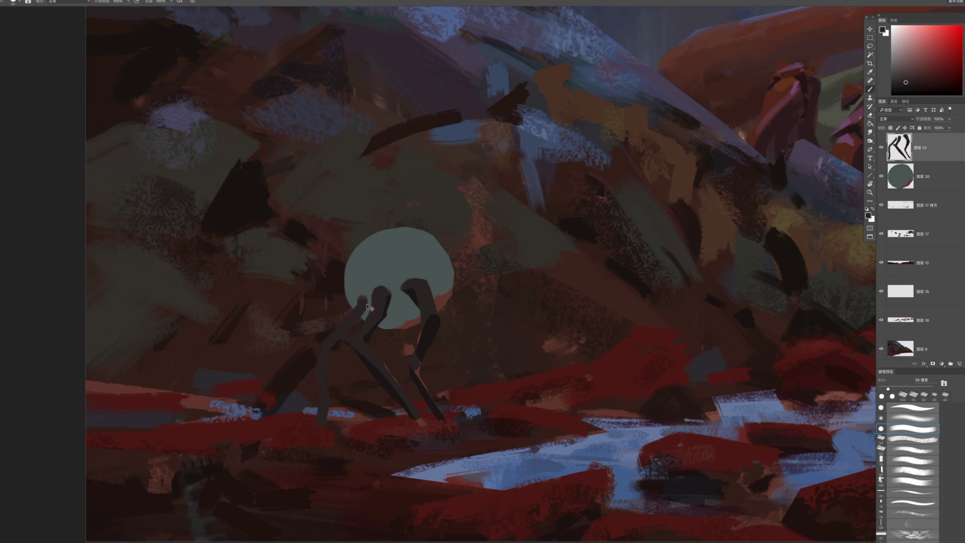
key("ctrl+z")
Create a new layer beneath the body and paint a far right leg in near-black, stretching down and to the right
key("ctrl+shift+alt+n")
left_click(379, 377, "alt")
mouse_move(413, 328)
left_mouse_down()
mouse_move(479, 409)
mouse_move(477, 396)
mouse_move(493, 412)
left_mouse_up()
key("ctrl+z")
key("[")
key("ctrl+z")
key("ctrl+z")
left_click_drag(429, 348, 483, 395)
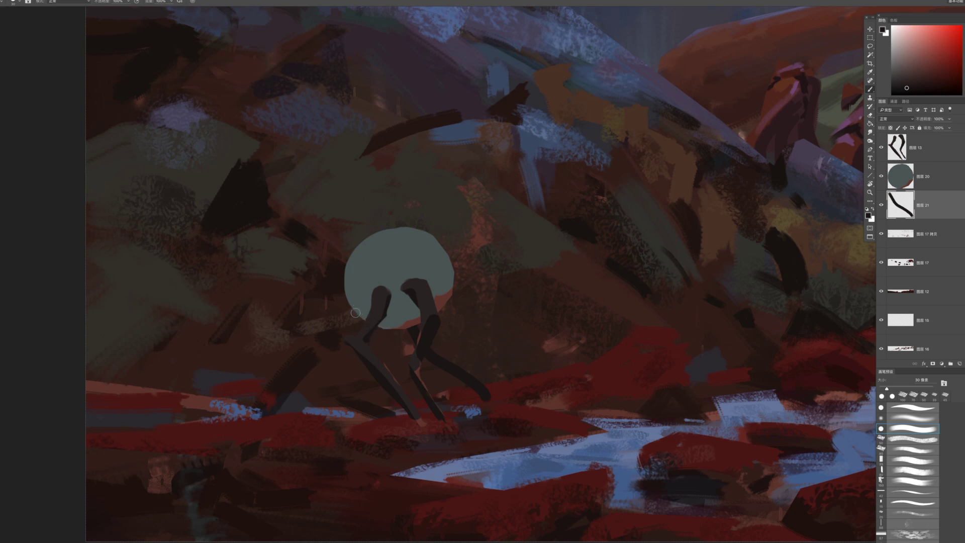
Paint a far left leg in near-black, slanting from the body's lower left to the ground, redoing strokes until the pose works
left_click_drag(354, 318, 322, 389)
key("ctrl+z")
left_click_drag(354, 307, 304, 417)
key("ctrl+z")
key("ctrl+z")
key("ctrl+z")
mouse_move(354, 311)
left_mouse_down()
mouse_move(371, 412)
mouse_move(313, 410)
left_mouse_up()
key("ctrl+z")
key("ctrl+z")
mouse_move(355, 312)
left_mouse_down()
mouse_move(311, 412)
mouse_move(301, 415)
mouse_move(295, 402)
mouse_move(289, 409)
mouse_move(307, 410)
left_mouse_up()
key("ctrl+z")
key("ctrl+z")
key("ctrl+z")
key("ctrl+z")
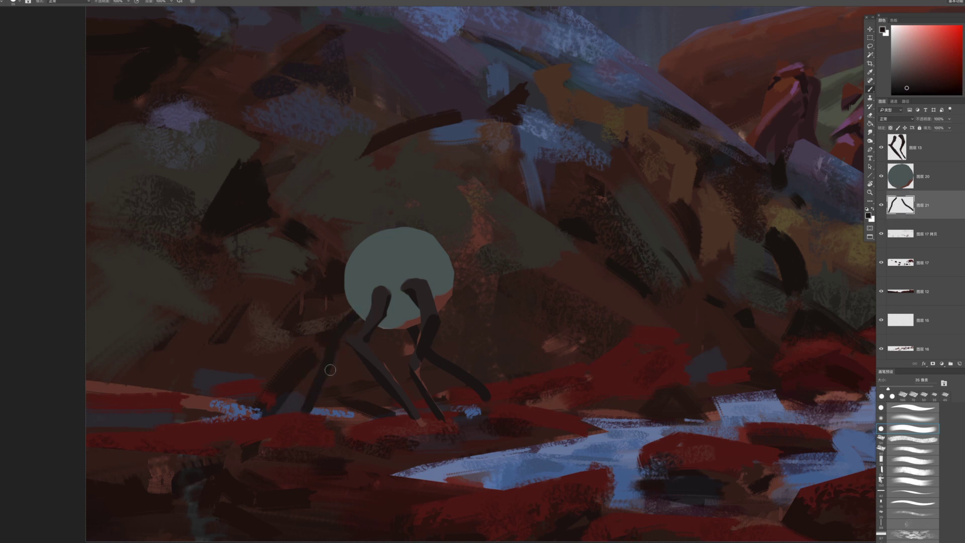
left_click_drag(334, 339, 304, 417)
left_click_drag(318, 378, 298, 411)
Refine the far left leg's shape using a textured eraser tip and the brush
key("e")
key("bracketright")
key("bracketright")
left_click(899, 456)
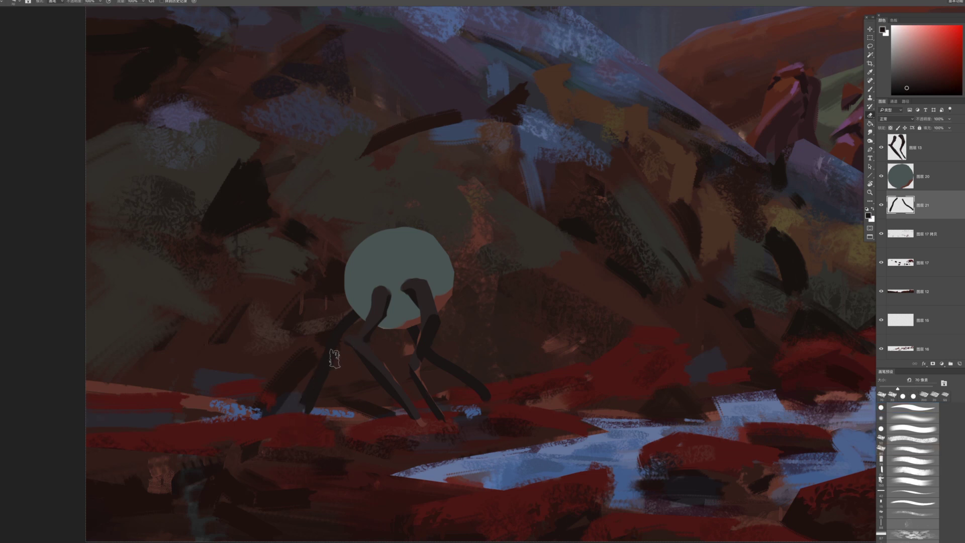
key("b")
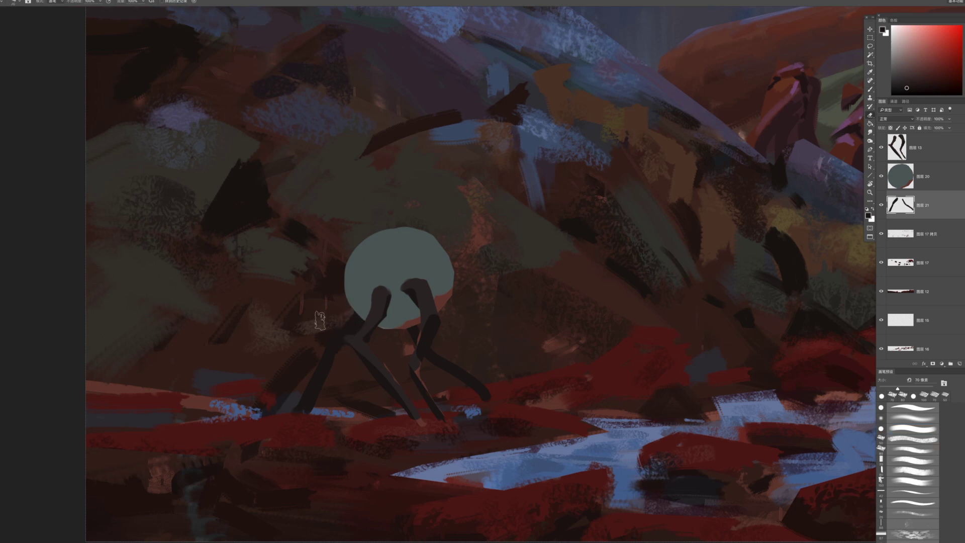
Replace the lower part of the far right leg with a raised, S-curved limb in near-black
key("z")
left_click(429, 370)
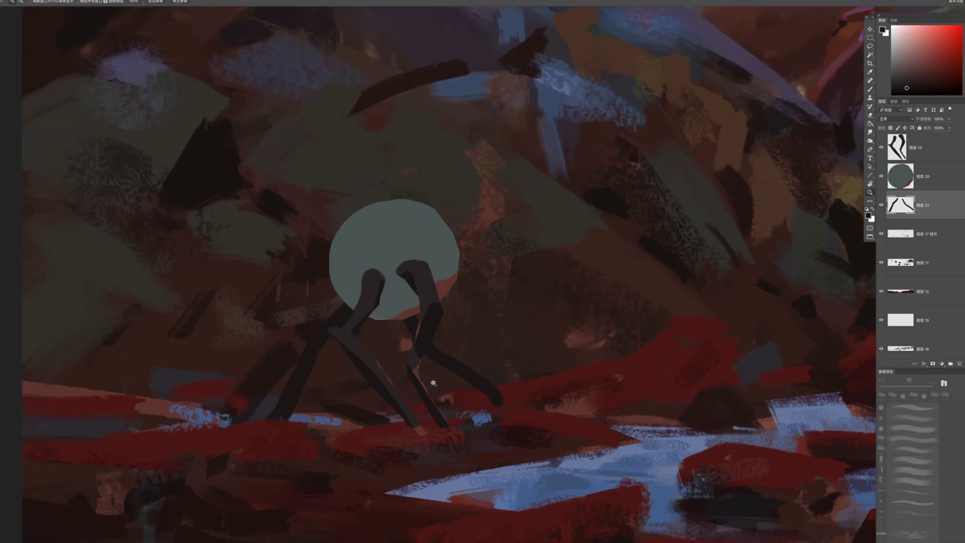
key("b")
left_click_drag(408, 320, 413, 333)
key("e")
mouse_move(439, 351)
left_mouse_down()
mouse_move(498, 393)
mouse_move(479, 396)
mouse_move(506, 422)
mouse_move(511, 398)
mouse_move(496, 368)
mouse_move(473, 366)
mouse_move(487, 345)
mouse_move(509, 349)
left_mouse_up()
key("bracketright")
key("bracketright")
key("bracketright")
key("b")
key("ctrl+z")
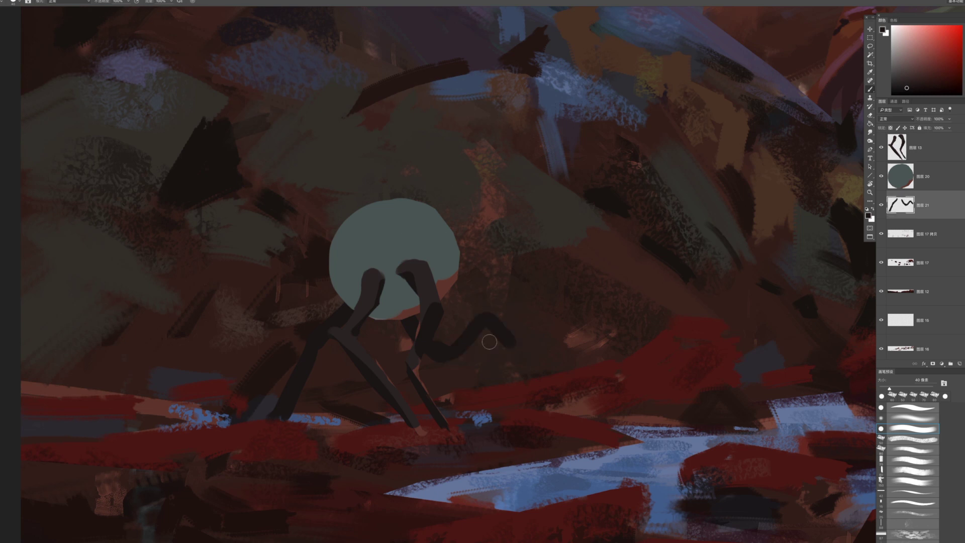
key("ctrl+z")
left_click_drag(444, 351, 520, 346)
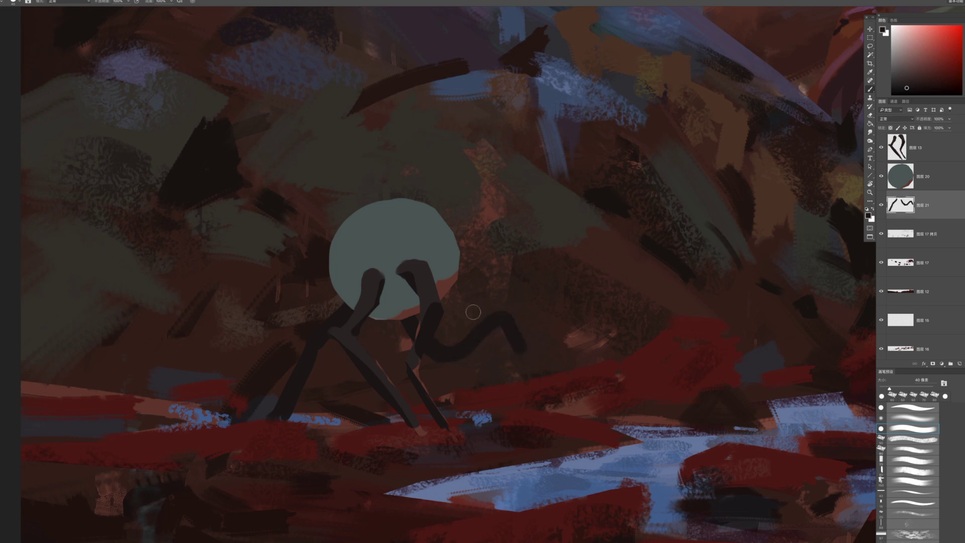
Sharpen the raised leg's contour and give its end a hooked foot, checking it against the whole painting
key("e")
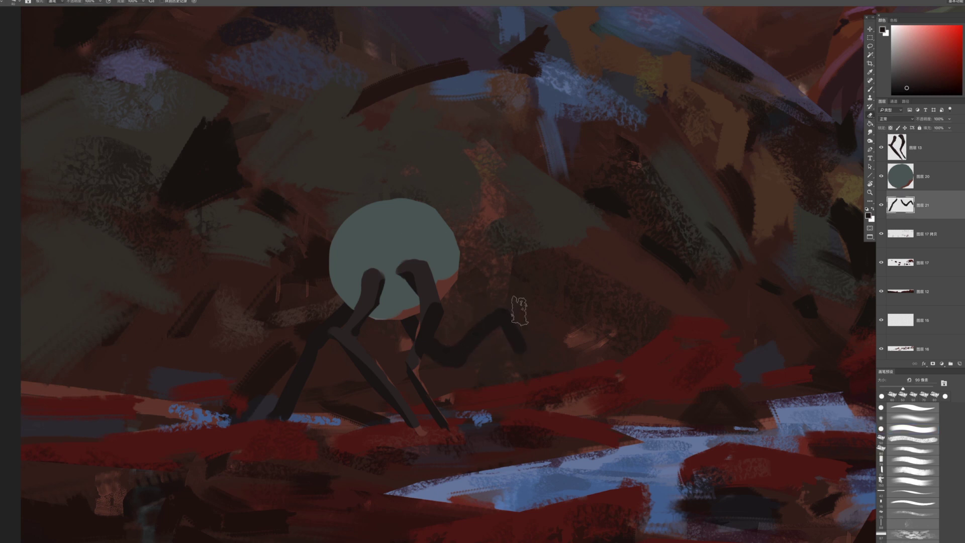
key("b")
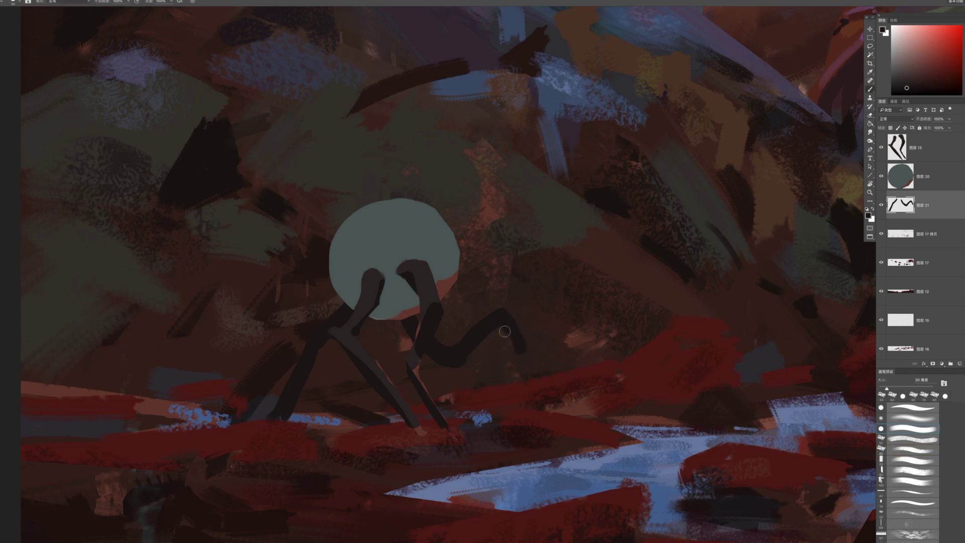
key("ctrl+0")
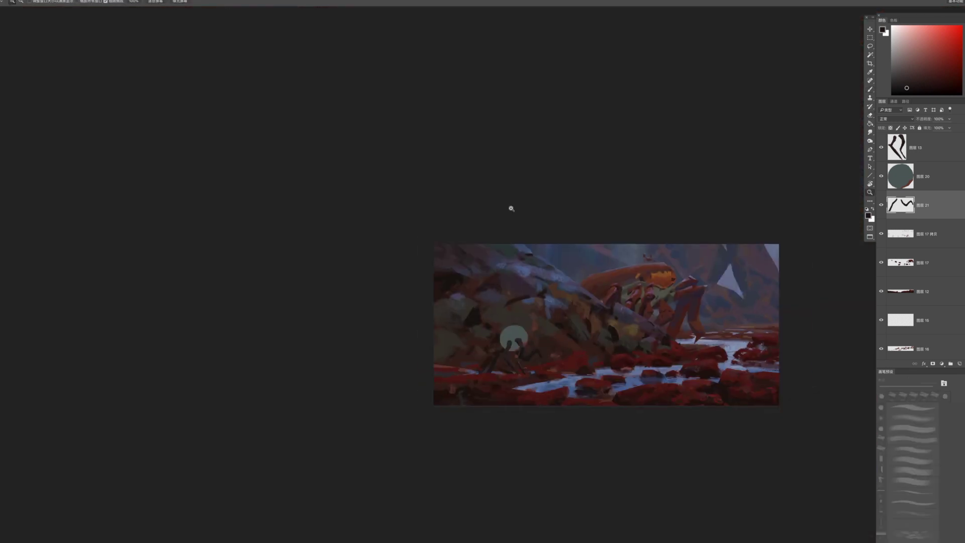
key("e")
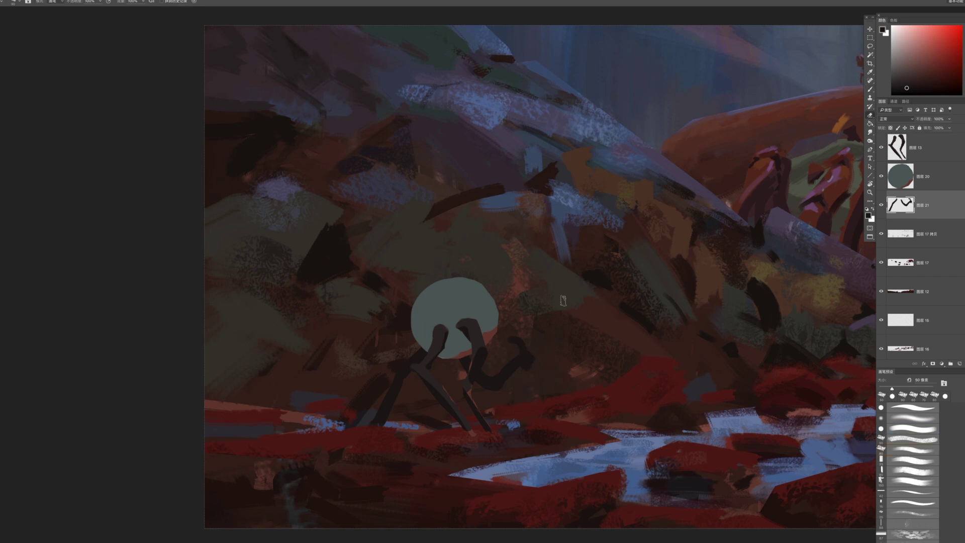
key("z")
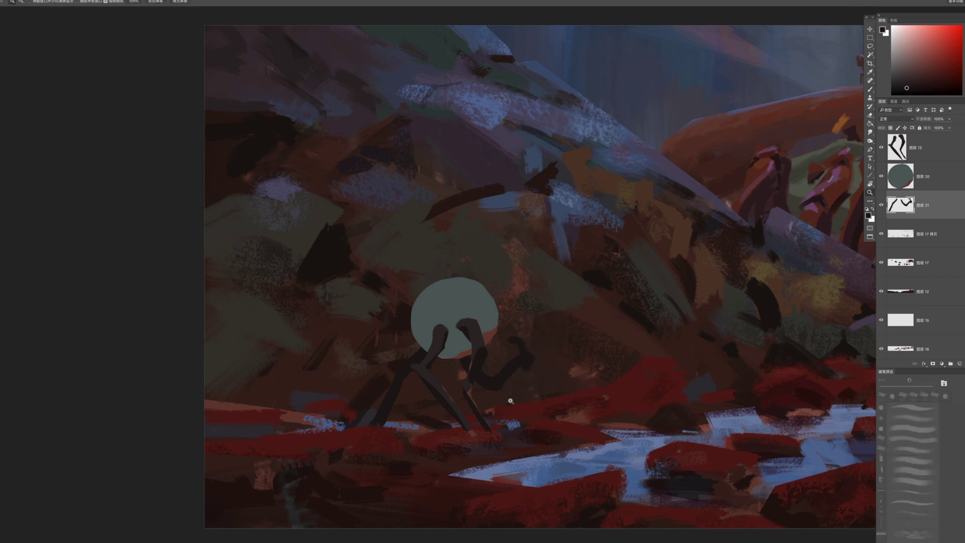
left_click(505, 396)
Move the round body slightly left on its own layer and shade its underside with sampled reddish brown using a textured brush
key("v")
left_click_drag(498, 277, 445, 277)
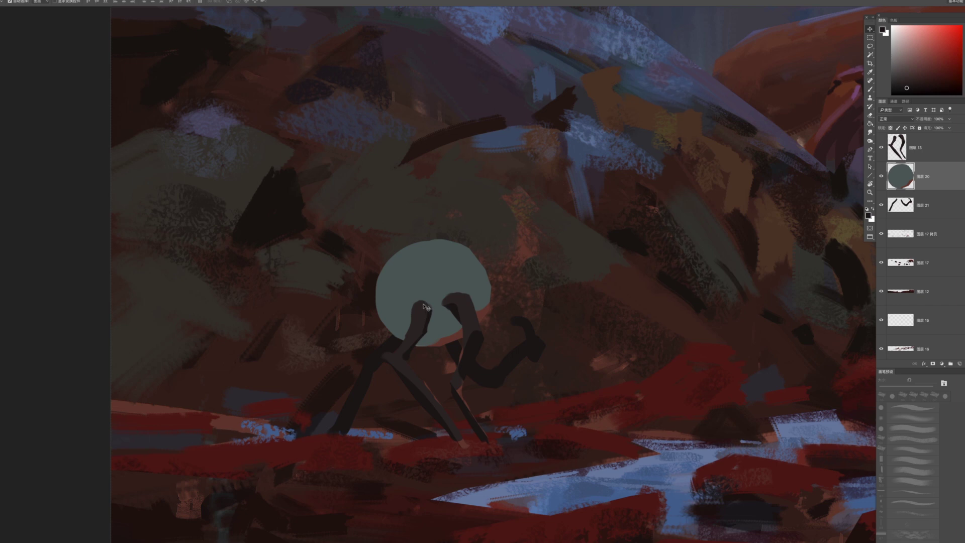
key("b")
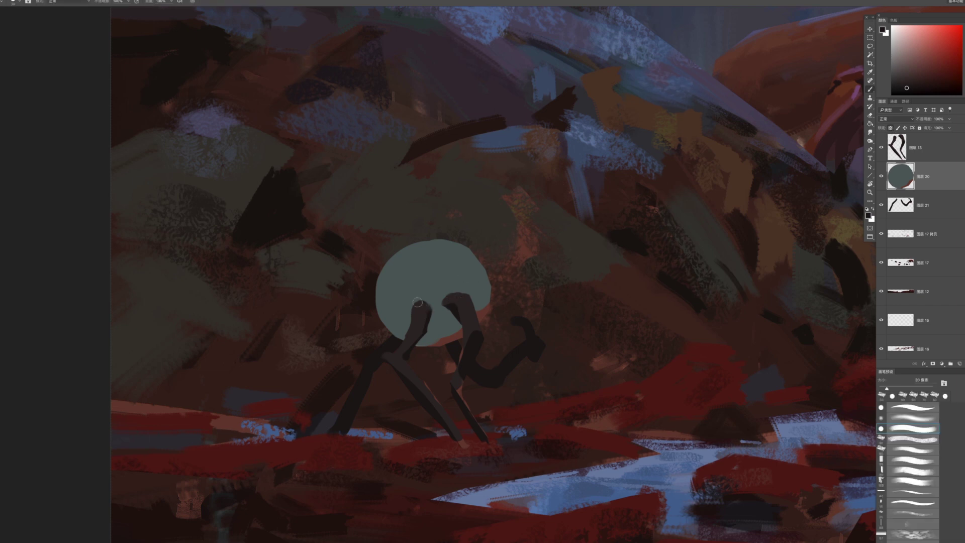
left_click(913, 481)
left_click(447, 340, "alt")
left_click_drag(394, 320, 461, 349)
key("bracketleft")
key("bracketleft")
key("bracketright")
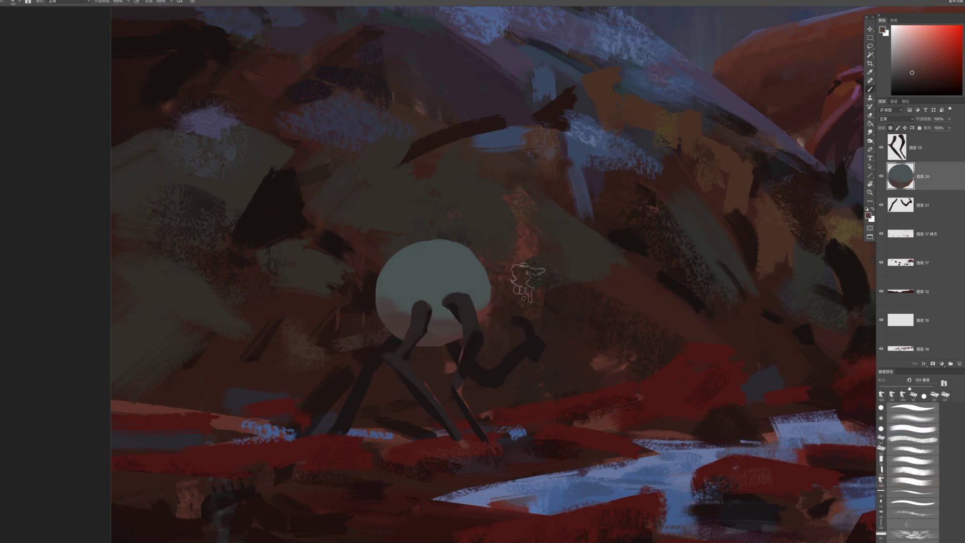
Blend the reddish shading upward across the middle of the round body with a textured brush
key("bracketleft")
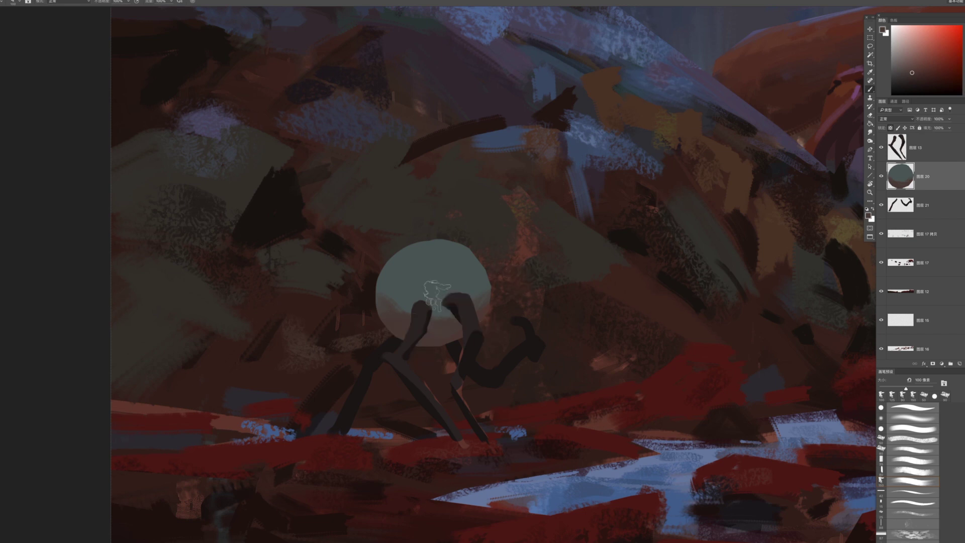
left_click_drag(440, 293, 449, 324)
key("bracketleft")
key("bracketleft")
key("bracketleft")
Paint a lighter blue-grey highlight over the top and upper right of the round body
left_click(445, 290, "alt")
left_click(447, 287, "alt")
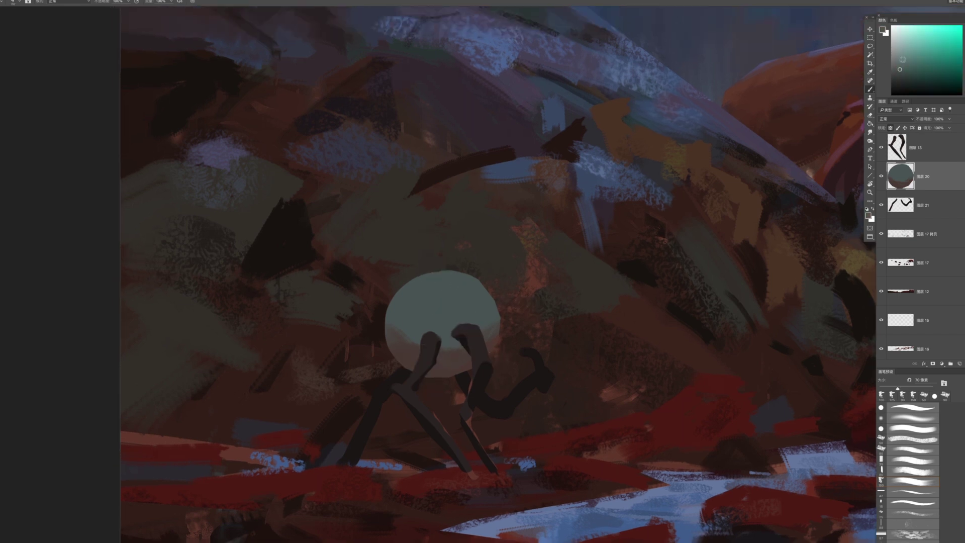
left_click(964, 57)
left_click(901, 59)
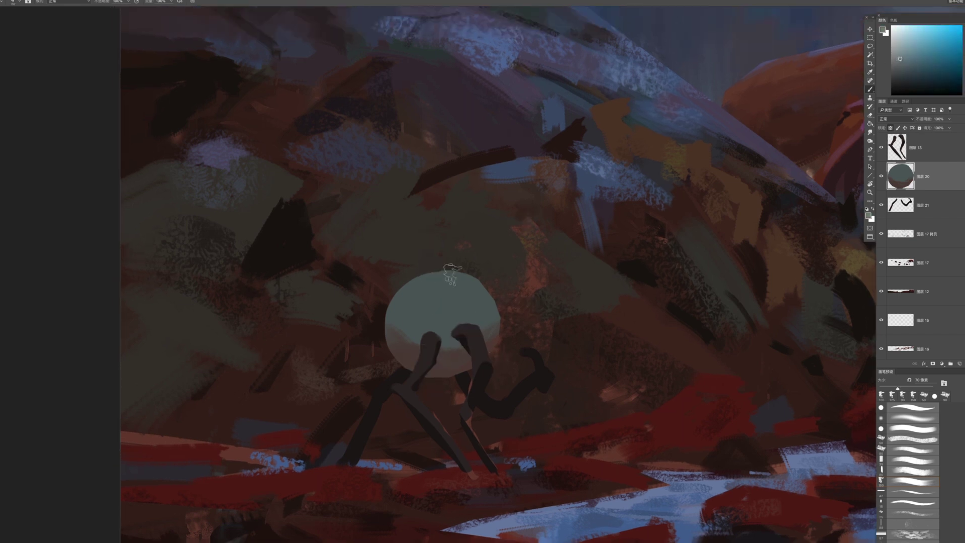
left_click_drag(450, 274, 483, 291)
left_click(903, 62)
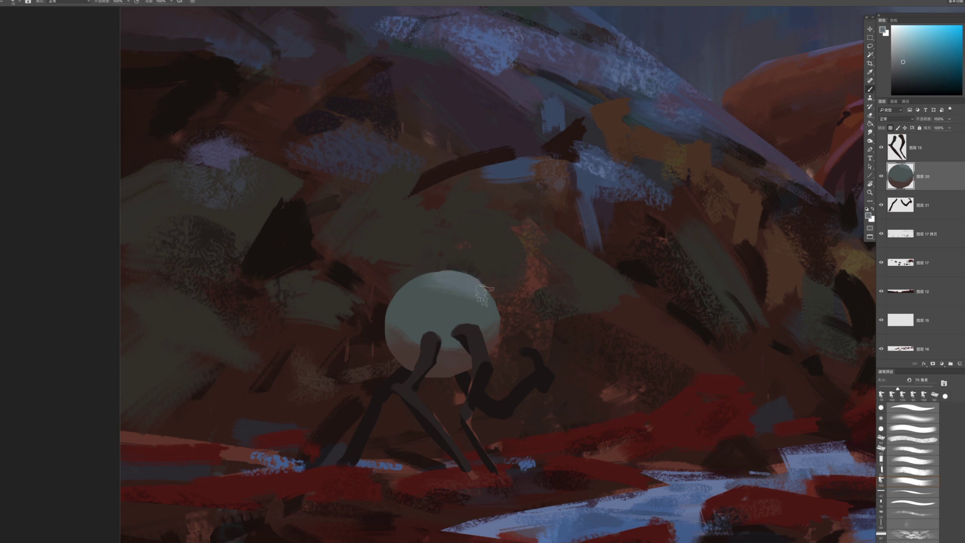
left_click(436, 278, "alt")
key("bracketleft")
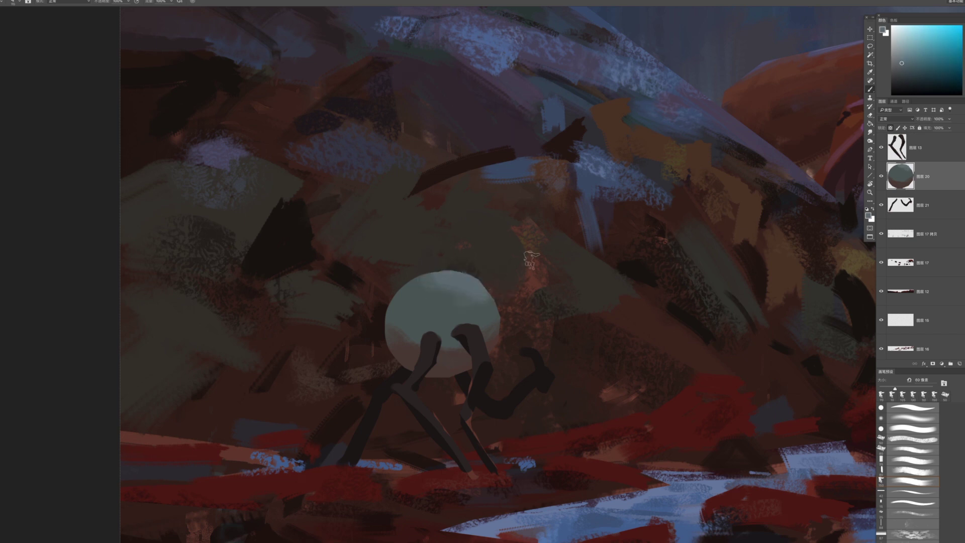
Copy a lassoed curved sliver at the round body's right edge to its own layer and brush a light accent on it
left_click(871, 45)
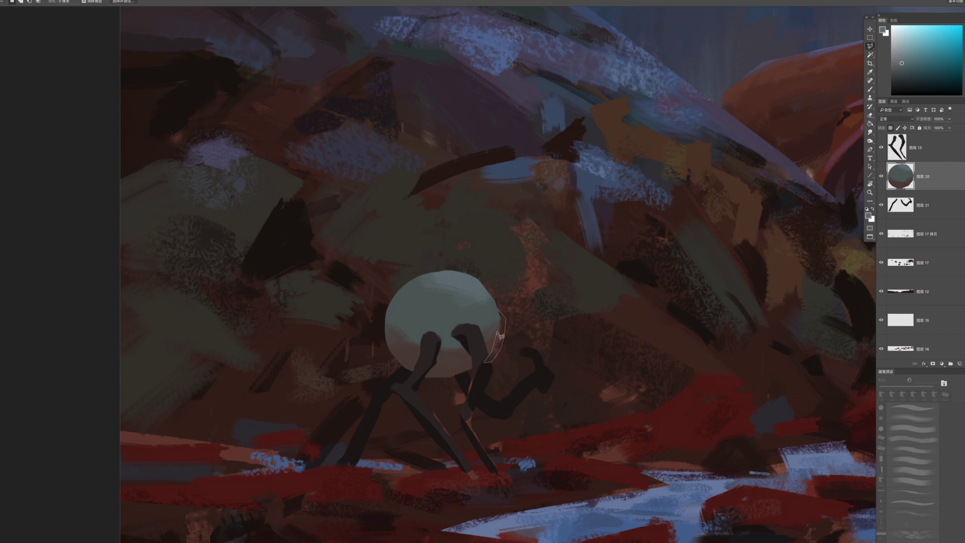
key("ctrl+j")
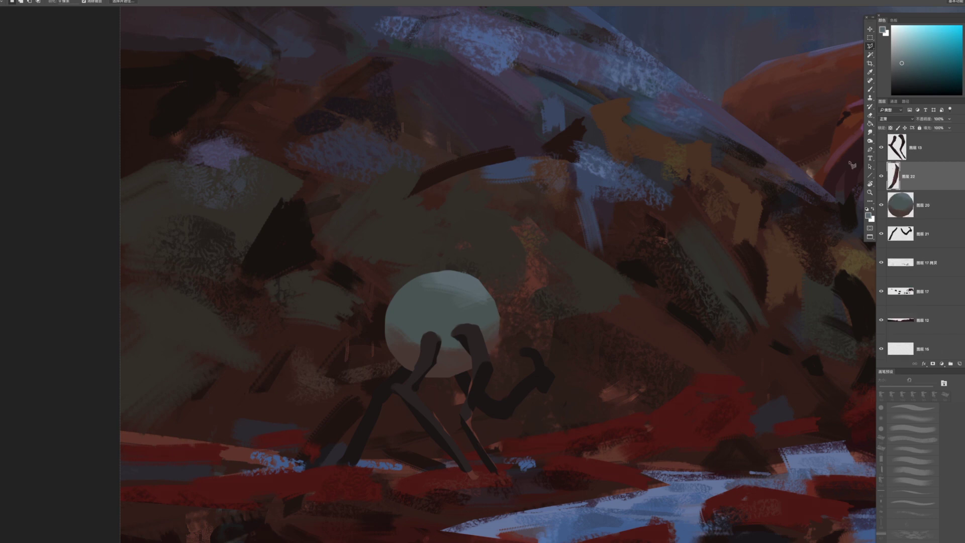
key("b")
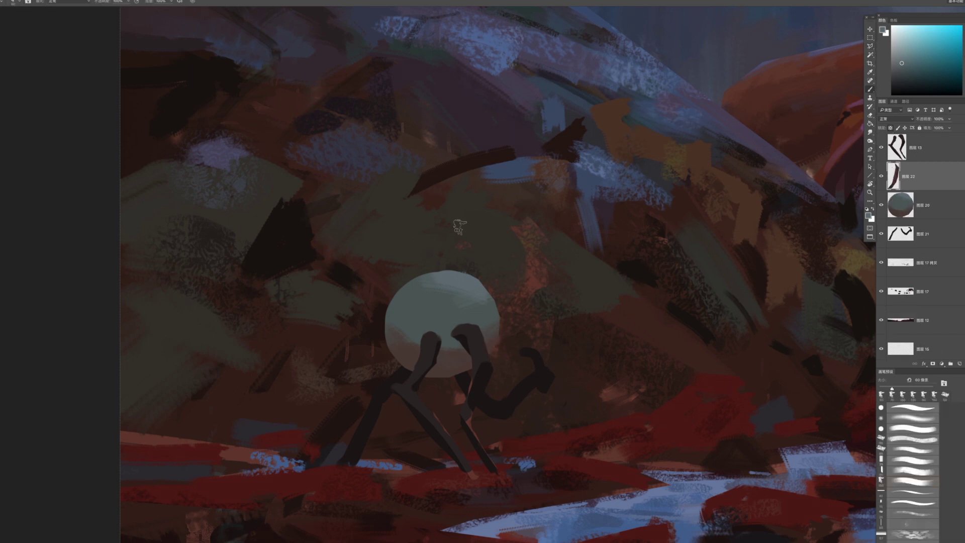
key("[")
left_click_drag(495, 356, 503, 340)
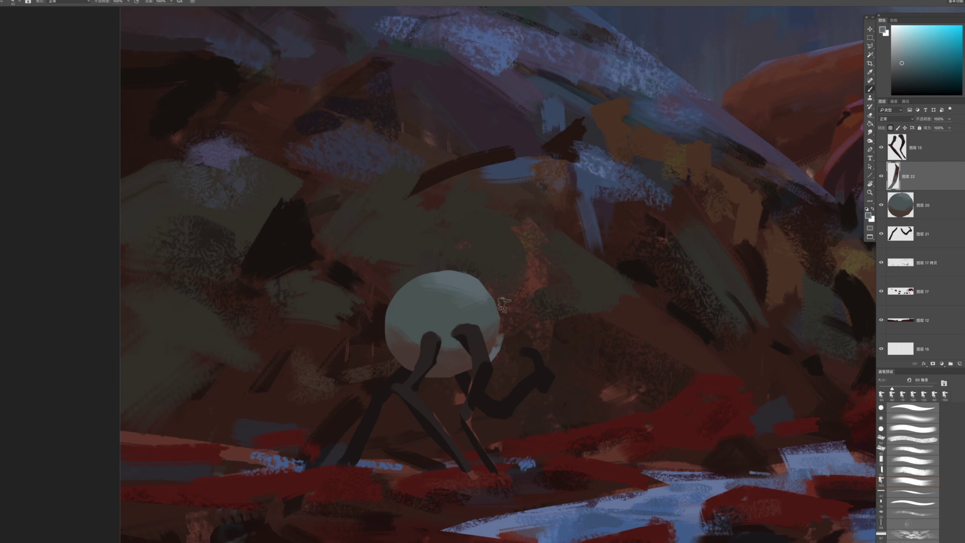
Darken the sliver at the body's right edge with the near-black sampled from the front leg
left_click(483, 367, "alt")
key("bracketright")
key("bracketright")
key("bracketleft")
left_click_drag(506, 319, 498, 348)
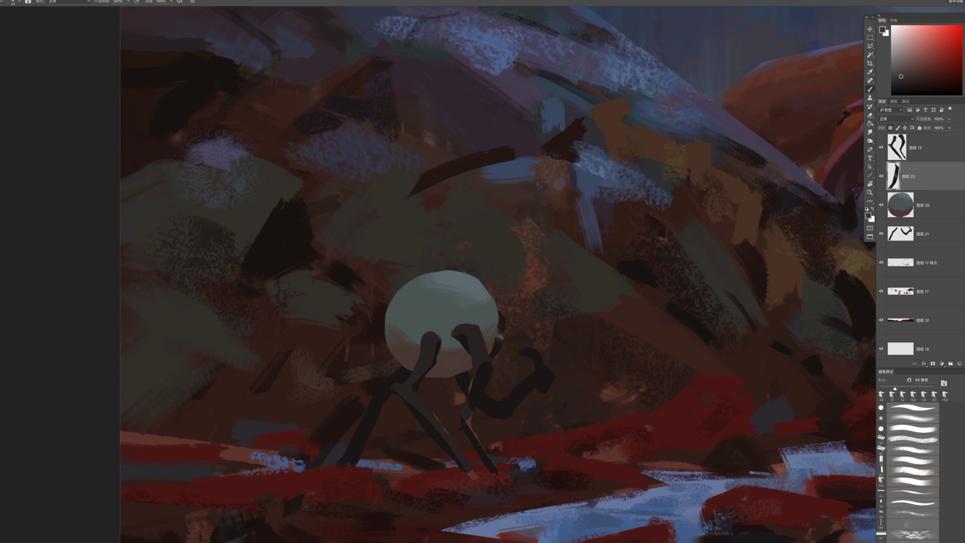
Tint the sliver behind the body with dark blue and sample near-black from the raised leg
left_click(964, 48)
mouse_move(542, 383)
left_mouse_down()
mouse_move(440, 211)
mouse_move(664, 352)
left_mouse_up()
key("bracketleft")
key("bracketleft")
left_click(525, 346, "alt")
left_click(537, 326, "alt")
left_click(506, 372, "alt")
Reshape the raised leg on its layer into a thicker, more angular limb, alternating the brush and eraser
left_click_drag(563, 400, 517, 282)
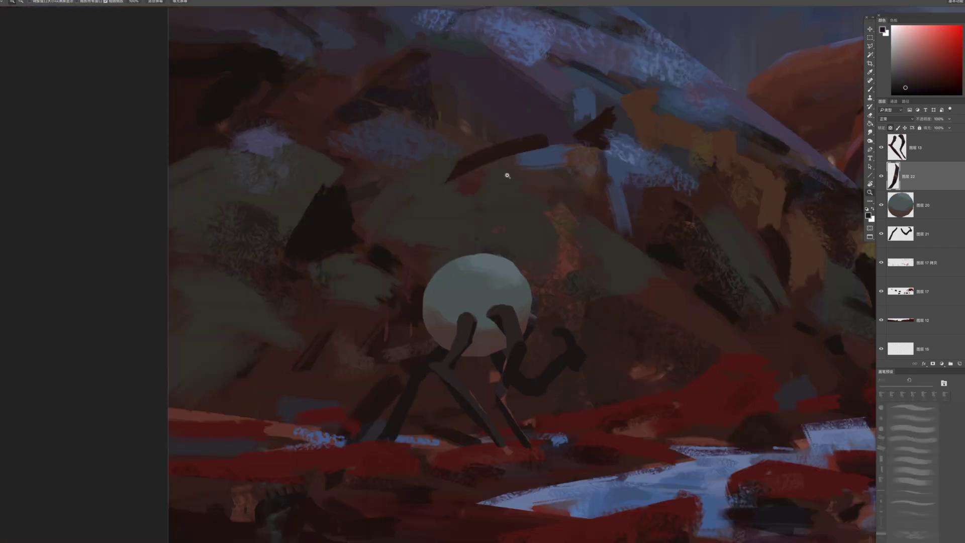
left_click(570, 371)
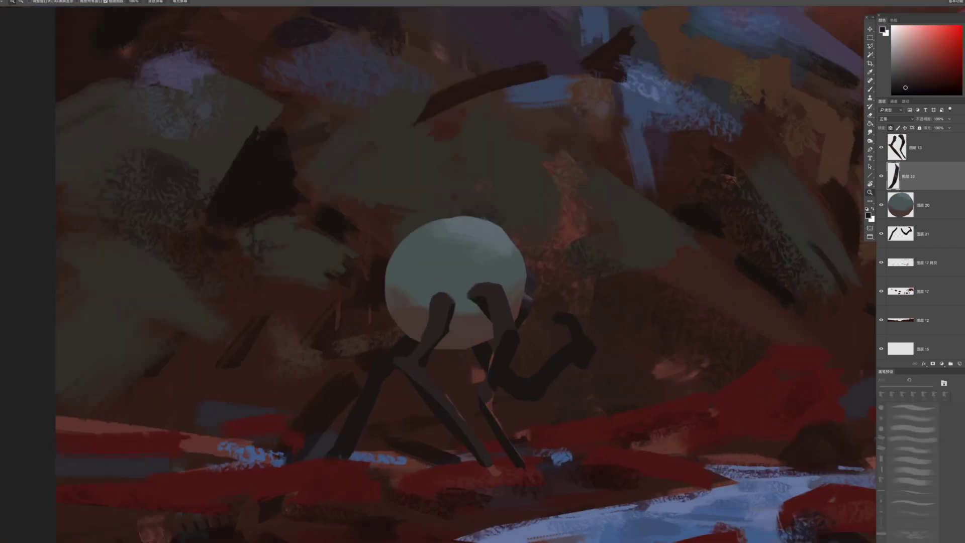
key("b")
left_click(559, 320, "ctrl")
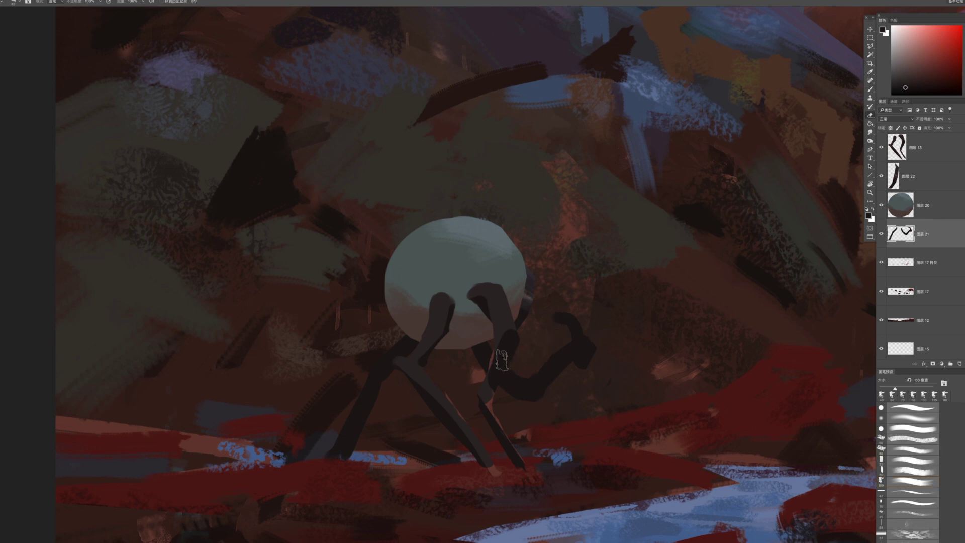
key("b")
left_click(543, 375, "alt")
left_click_drag(478, 351, 532, 376)
key("[")
key("e")
key("b")
key("e")
key("b")
mouse_move(575, 323)
left_mouse_down()
mouse_move(568, 340)
mouse_move(562, 309)
left_mouse_up()
key("e")
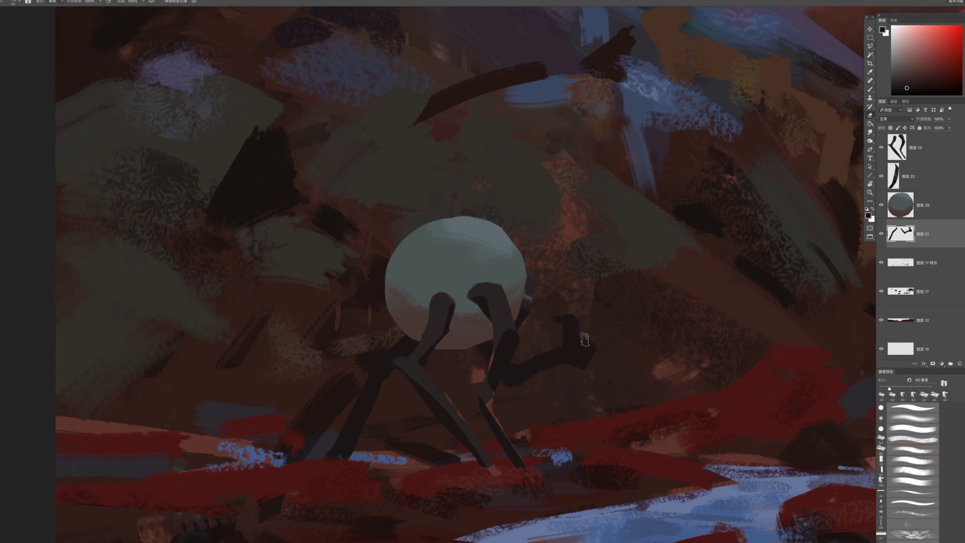
Transform the far left leg so it stands more upright beneath the body
key("z")
left_click_drag(624, 411, 561, 220)
left_click(608, 378)
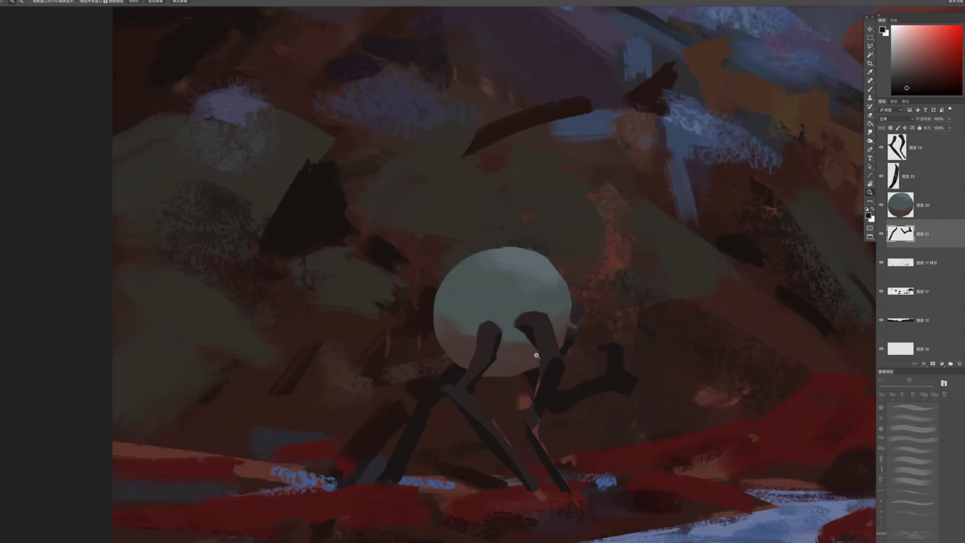
key("e")
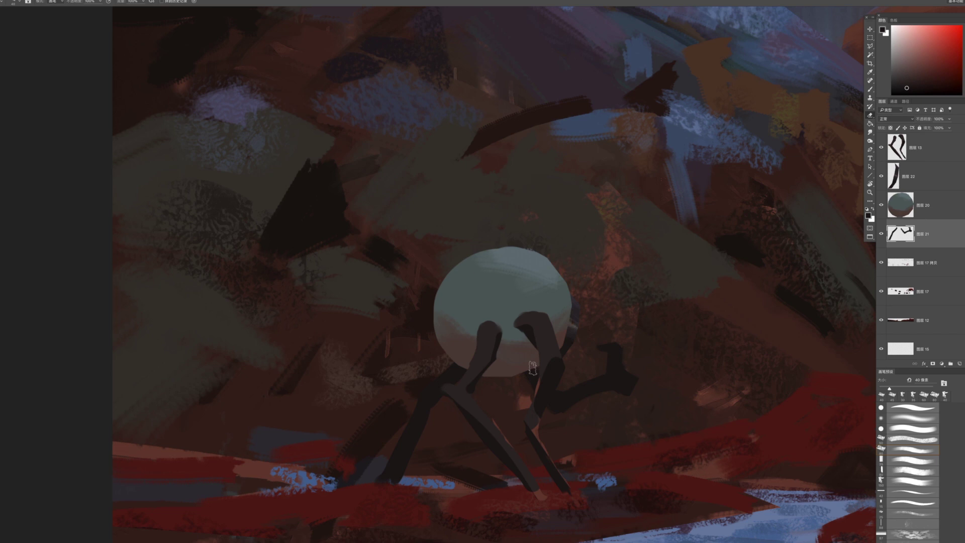
key("ctrl+t")
left_click_drag(473, 495, 552, 497)
key("Return")
Paint the hooked tip of the raised leg in dark red with a small textured brush
key("z")
mouse_move(609, 345)
left_mouse_down()
mouse_move(585, 336)
mouse_move(641, 360)
mouse_move(601, 269)
left_mouse_up()
key("b")
left_click(950, 71)
left_click(945, 67)
key("bracketleft")
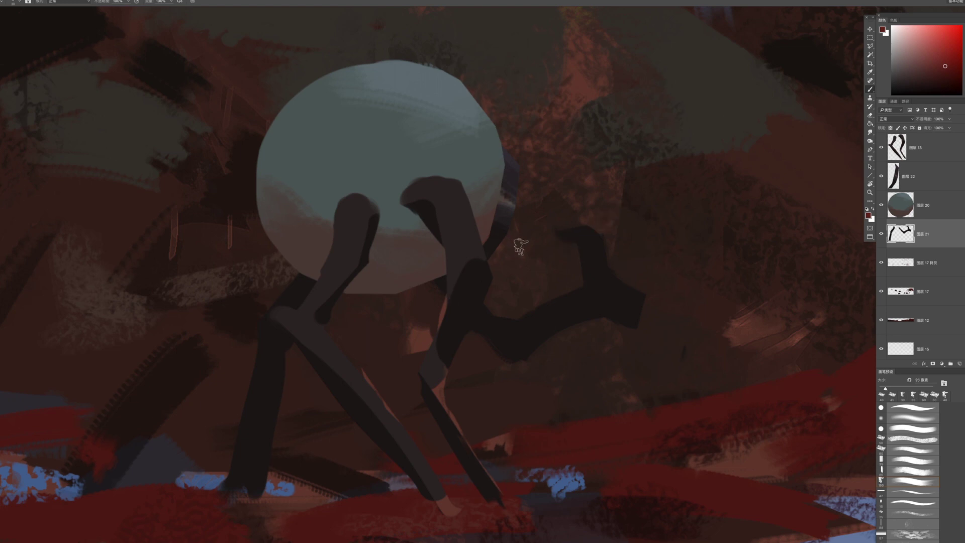
key("bracketleft")
left_click_drag(567, 226, 583, 226)
key("bracketleft")
key("bracketleft")
left_click_drag(576, 232, 601, 229)
Extend the red over the rest of the raised tip using the red sampled from the ground
left_click(631, 425, "alt")
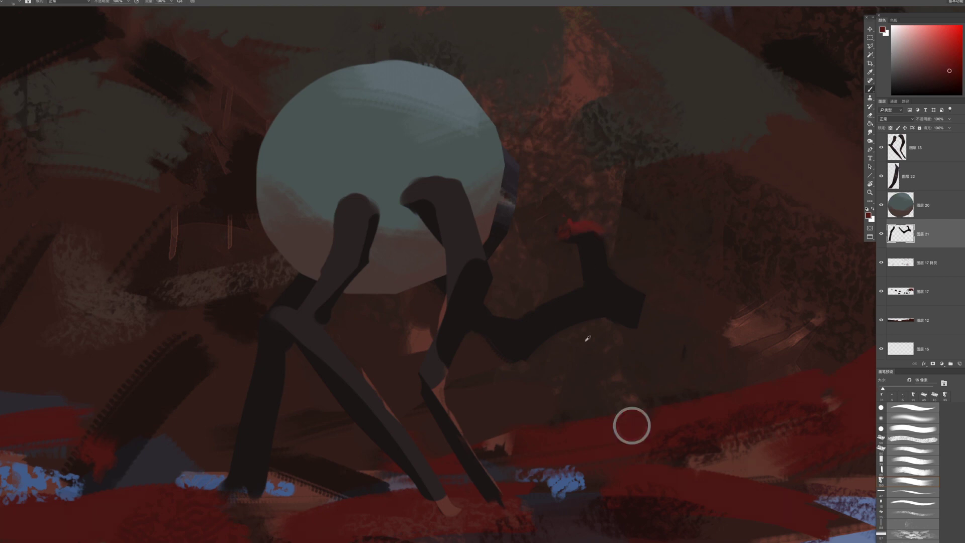
key("bracketright")
key("bracketright")
key("bracketright")
key("bracketleft")
key("bracketleft")
left_click_drag(599, 231, 597, 233)
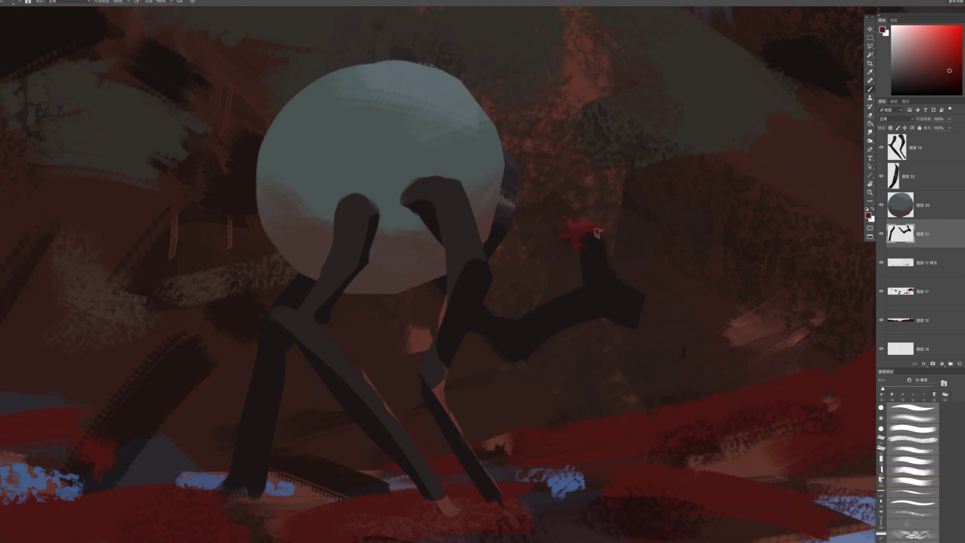
Shade the upper planes of the raised leg with the dark grey sampled from the front leg
key("bracketright")
key("bracketright")
key("bracketright")
left_click(468, 242, "alt")
left_click_drag(601, 240, 606, 282)
mouse_move(594, 252)
left_mouse_down()
mouse_move(619, 285)
mouse_move(650, 297)
left_mouse_up()
left_click_drag(523, 318, 582, 292)
key("bracketright")
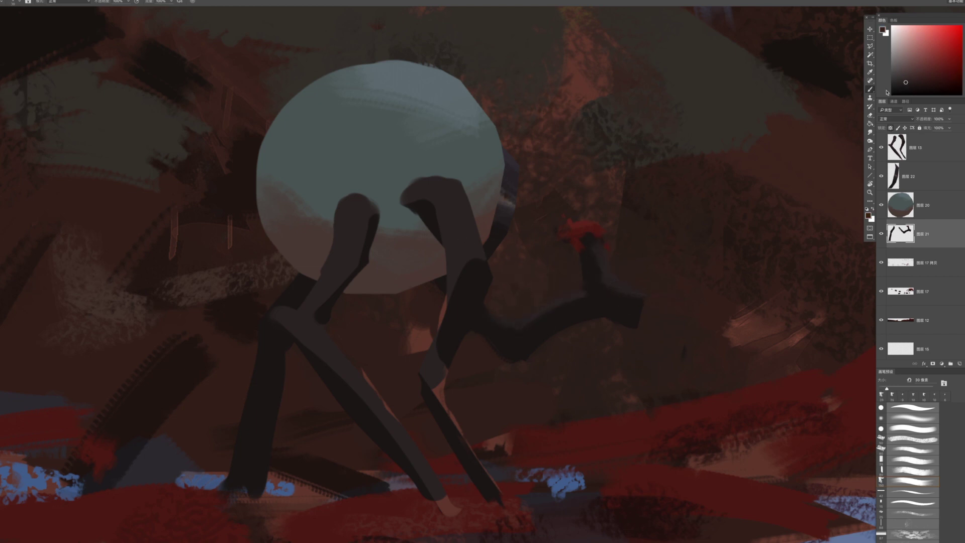
Add a cool highlight to the raised leg's bend using the dark blue sampled beside the body
left_click(514, 169, "alt")
left_click_drag(506, 317, 535, 306)
key("bracketleft")
key("bracketleft")
key("bracketleft")
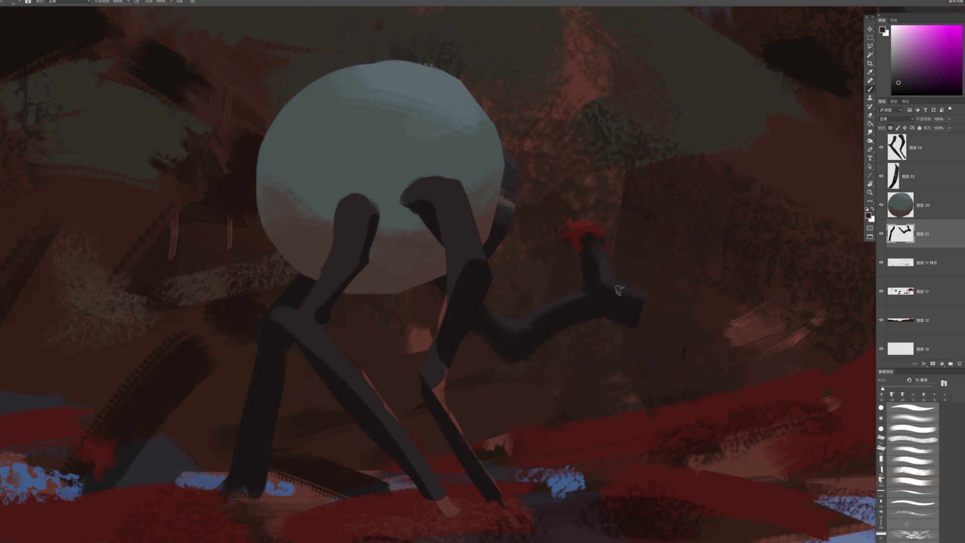
Brush cool purplish-grey highlights onto the thighs and knee on the front legs' layer
left_click(451, 177, "ctrl")
key("bracketright")
key("bracketright")
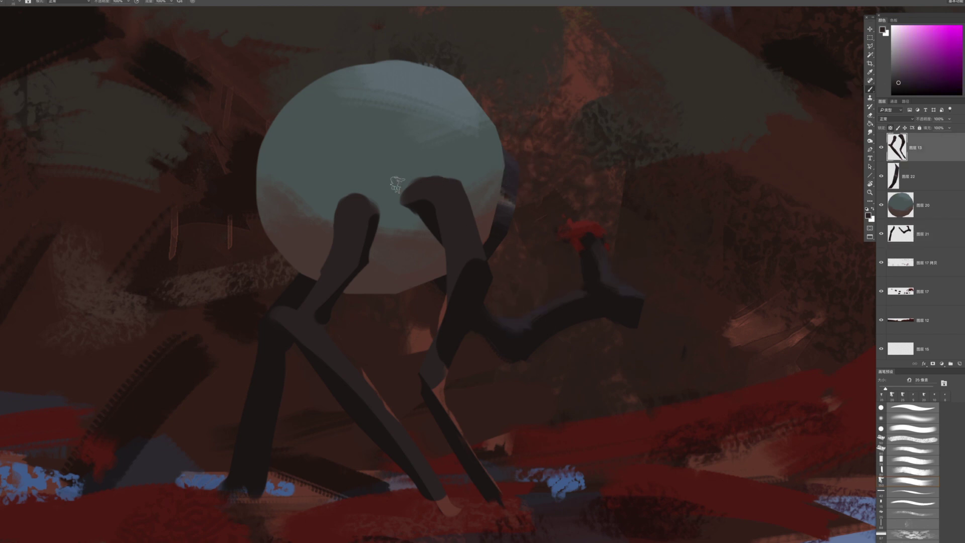
key("bracketright")
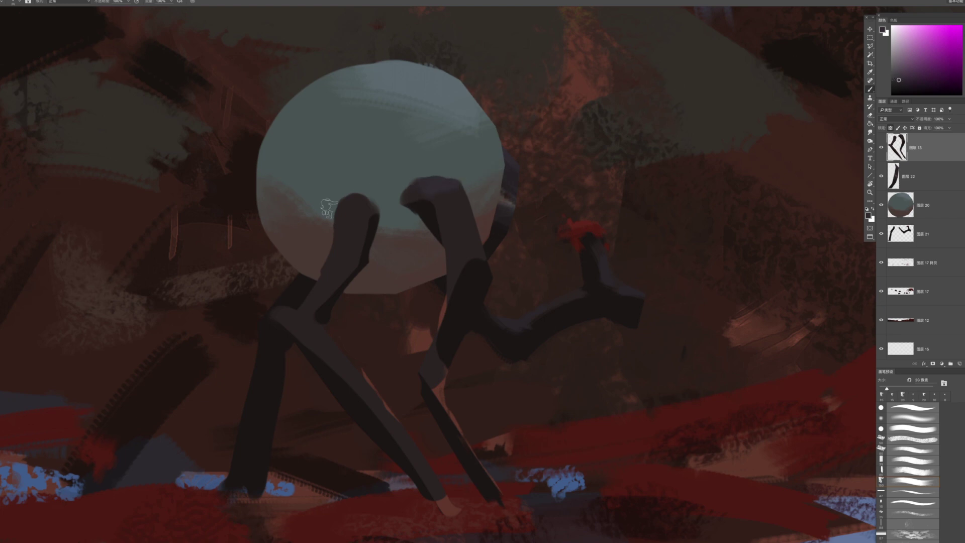
mouse_move(324, 264)
left_mouse_down()
mouse_move(290, 312)
mouse_move(319, 336)
left_mouse_up()
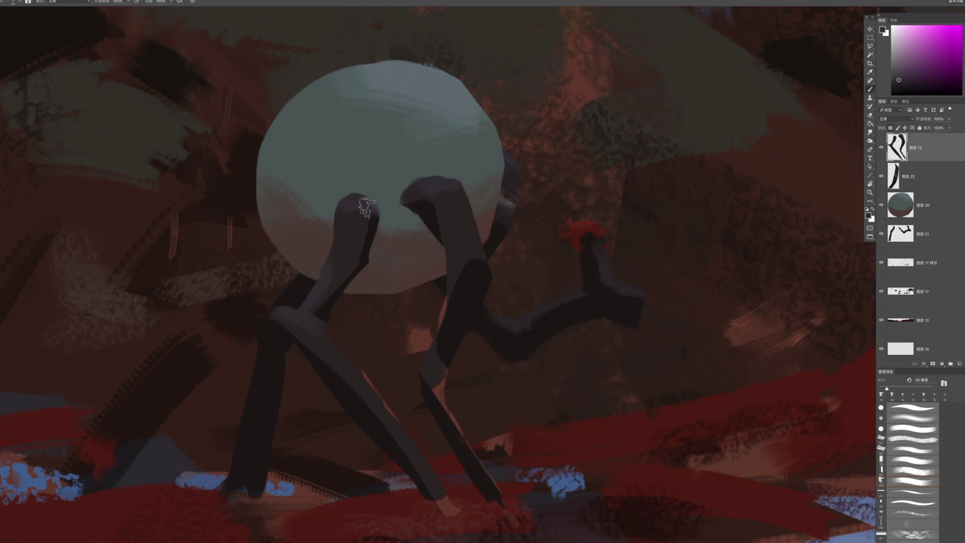
Define the front legs with thin near-black shading and darken the pinkish edges and feet
scroll(453, 211, "down", 3)
left_click(448, 178, "alt")
key("bracketleft")
key("bracketleft")
key("bracketleft")
key("bracketleft")
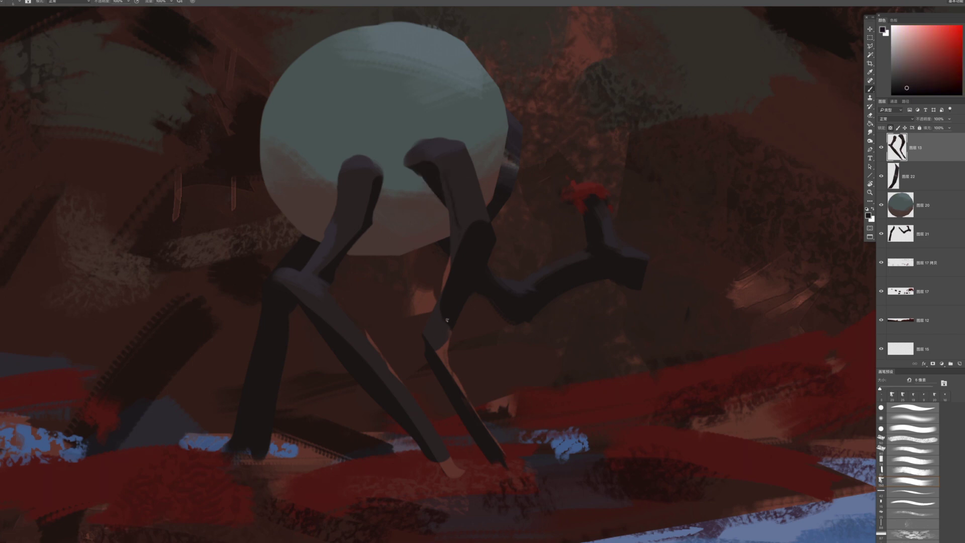
key("bracketright")
key("bracketright")
key("bracketright")
key("bracketright")
key("bracketright")
left_click_drag(436, 457, 458, 482)
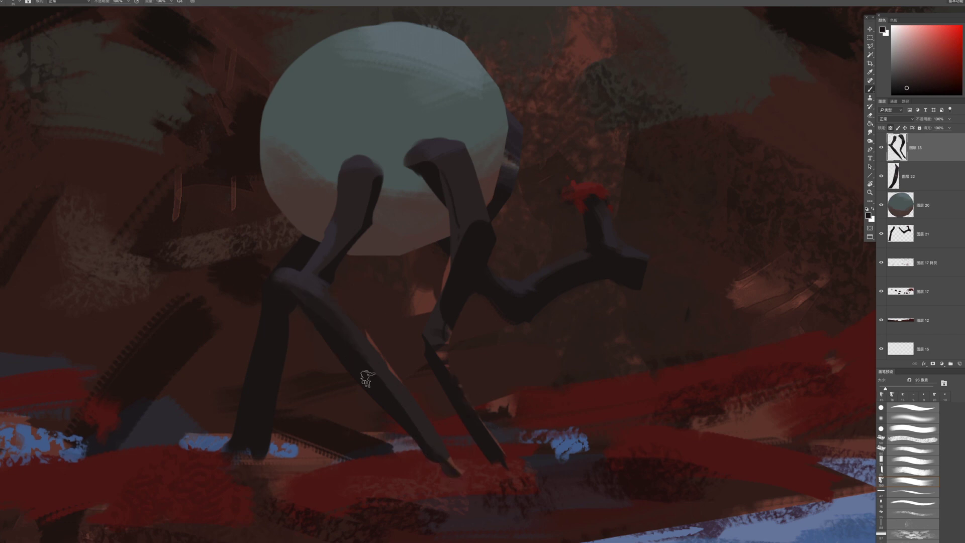
Refine the front left leg's shin with sampled dark tones and break up both feet with sampled ground red
left_click(320, 287, "alt")
left_click(375, 337, "alt")
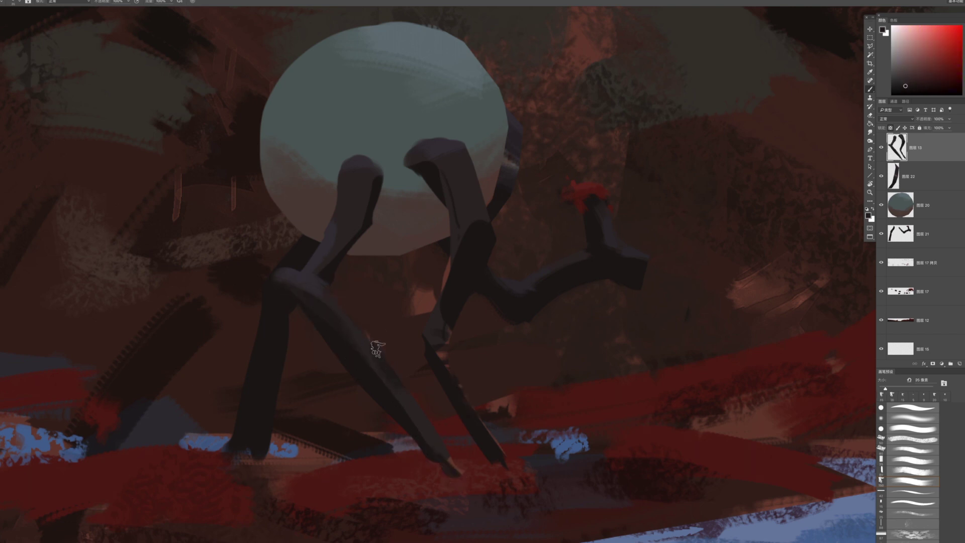
left_click_drag(454, 391, 437, 344)
left_click(400, 421, "alt")
left_click_drag(412, 402, 419, 390)
key("bracketleft")
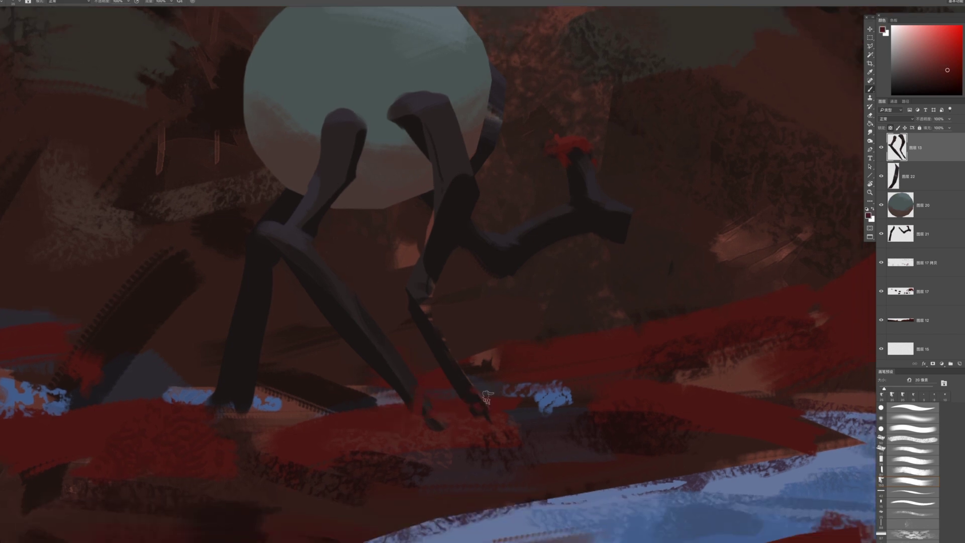
key("bracketright")
key("bracketright")
key("bracketright")
Dab small dark red spots down the raised leg below its red tip, on the raised leg's layer
left_click_drag(471, 300, 420, 351)
key("bracketleft")
key("bracketleft")
key("bracketleft")
key("bracketleft")
key("bracketleft")
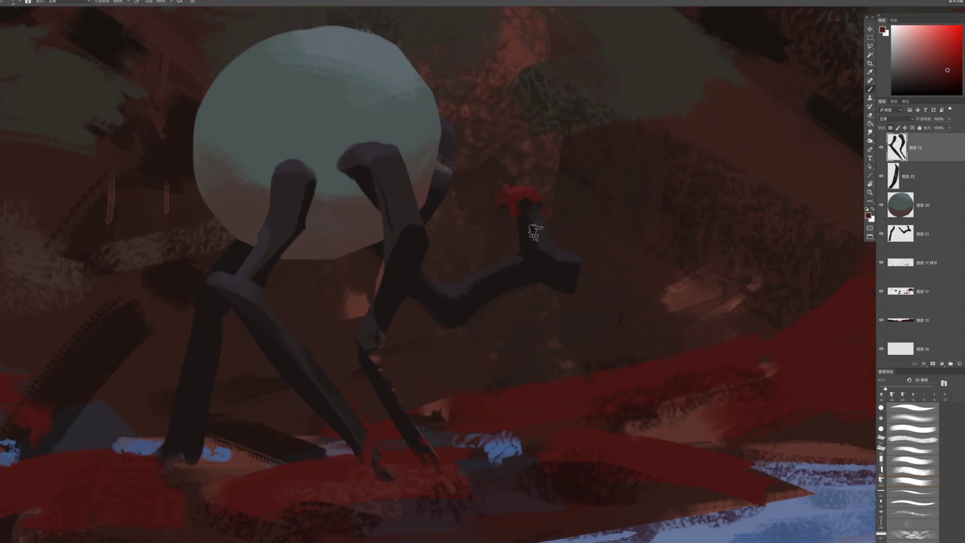
left_click(537, 230, "super")
left_click_drag(533, 204, 526, 201)
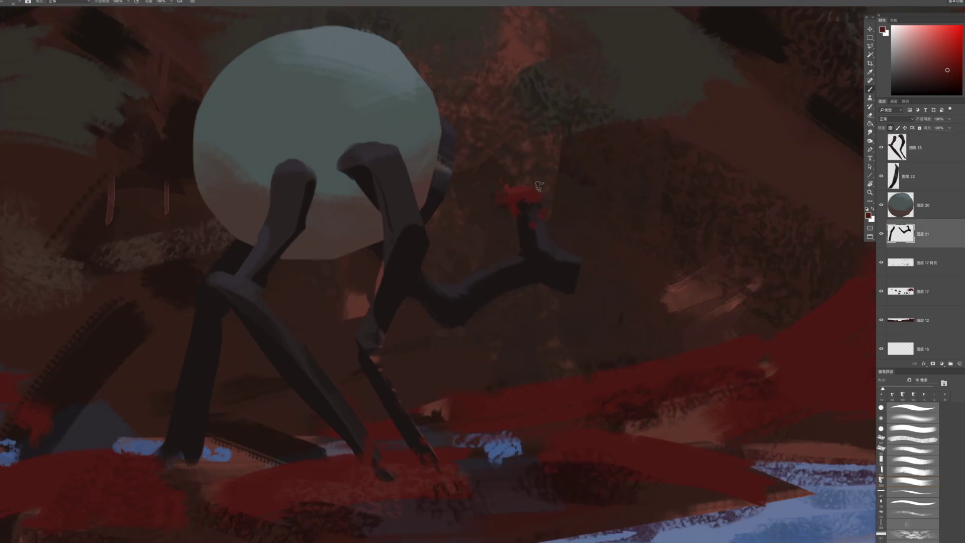
left_click_drag(555, 240, 547, 238)
Sharpen the raised leg's red tip and brighten its top with a lighter red
mouse_move(548, 282)
left_mouse_down()
mouse_move(535, 308)
mouse_move(559, 263)
mouse_move(555, 78)
mouse_move(542, 246)
mouse_move(574, 446)
left_mouse_up()
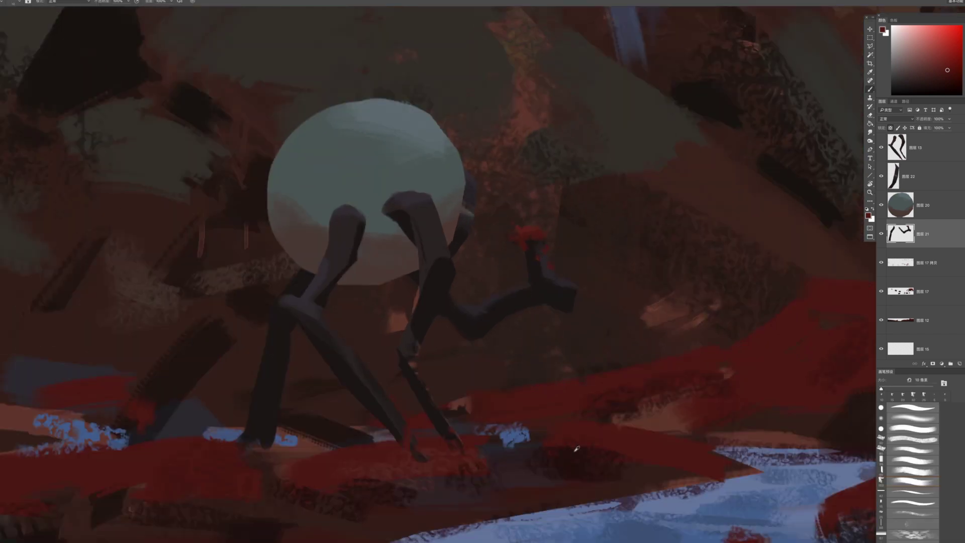
key("]")
mouse_move(511, 246)
left_mouse_down()
mouse_move(524, 247)
mouse_move(514, 246)
left_mouse_up()
mouse_move(509, 330)
left_mouse_down()
mouse_move(482, 322)
mouse_move(552, 300)
mouse_move(497, 327)
mouse_move(573, 324)
left_mouse_up()
left_click(506, 281, "alt")
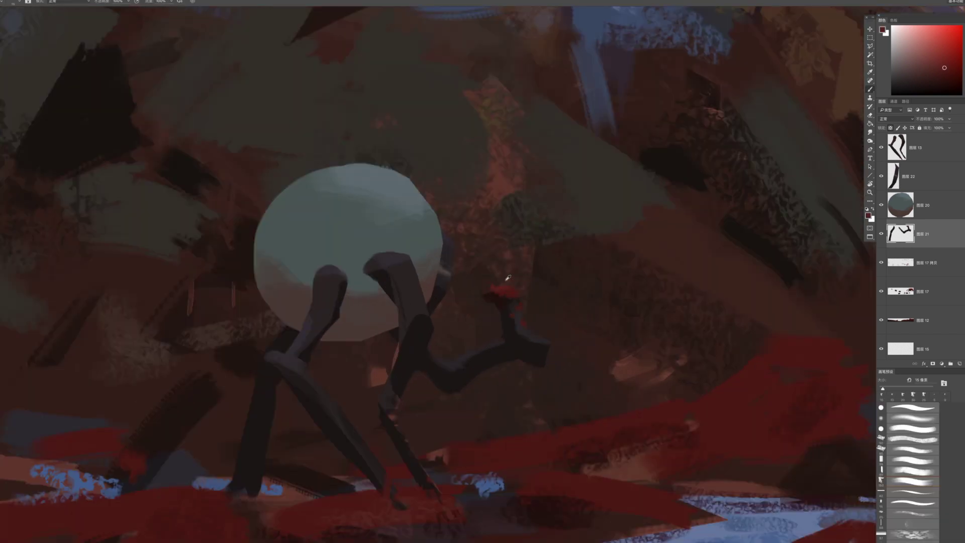
key("bracketright")
key("bracketleft")
left_click_drag(508, 297, 489, 234)
left_click_drag(463, 270, 476, 278)
Deepen the lower part of the sliver behind the body with near-black strokes on its own layer
left_click(469, 280, "super")
key("bracketright")
key("bracketright")
key("bracketright")
key("bracketright")
key("bracketright")
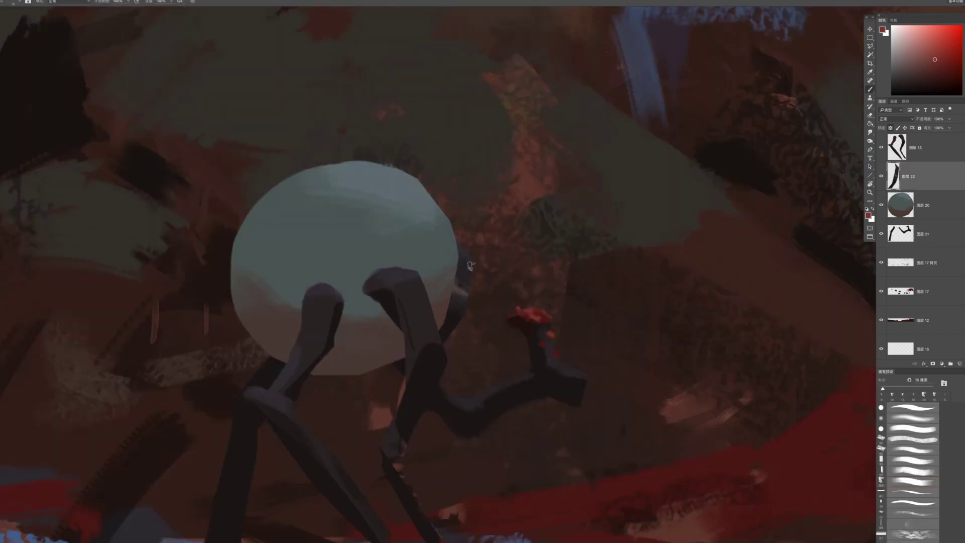
left_click(905, 87)
left_click_drag(471, 302, 459, 332)
key("bracketleft")
key("bracketleft")
key("bracketleft")
left_click_drag(472, 287, 459, 334)
Draw thin dark contour accents along the raised leg's bend and end with a very small brush
left_click_drag(396, 390, 507, 264)
left_click(512, 272, "ctrl")
key("bracketright")
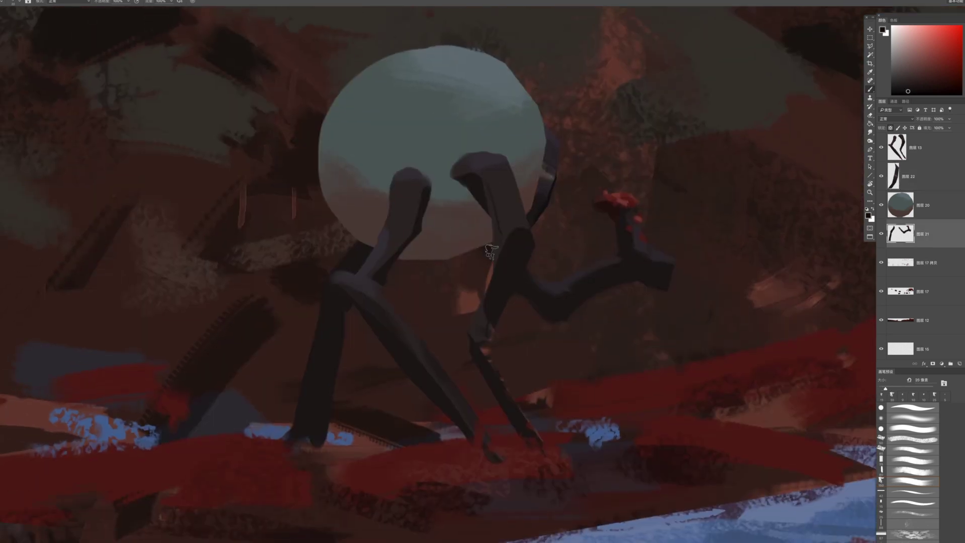
key("bracketleft")
key("bracketleft")
key("bracketleft")
key("bracketleft")
left_click(659, 256, "alt")
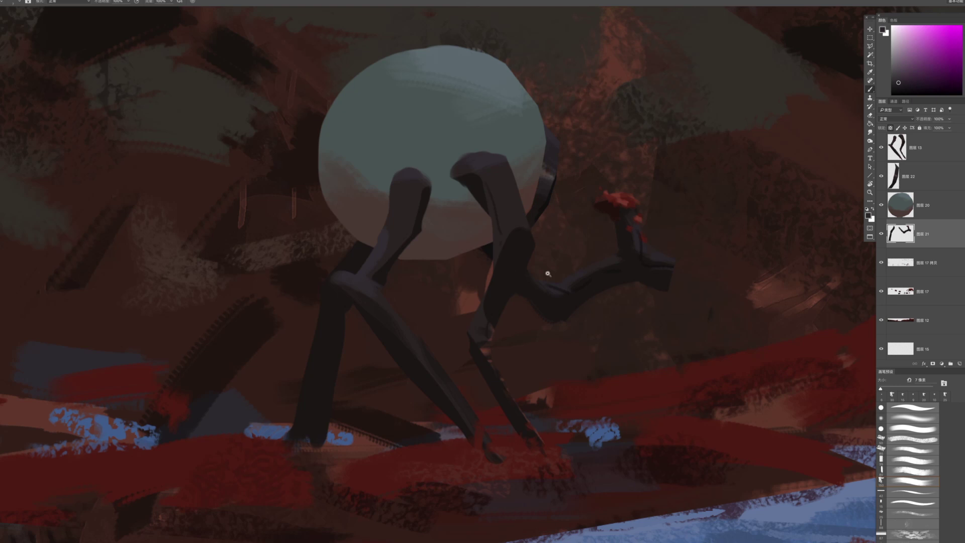
Lasso two horn shapes beside the giant crab's head and copy them from the crab's layer to a new layer
left_click_drag(547, 288, 501, 197)
left_click(458, 302)
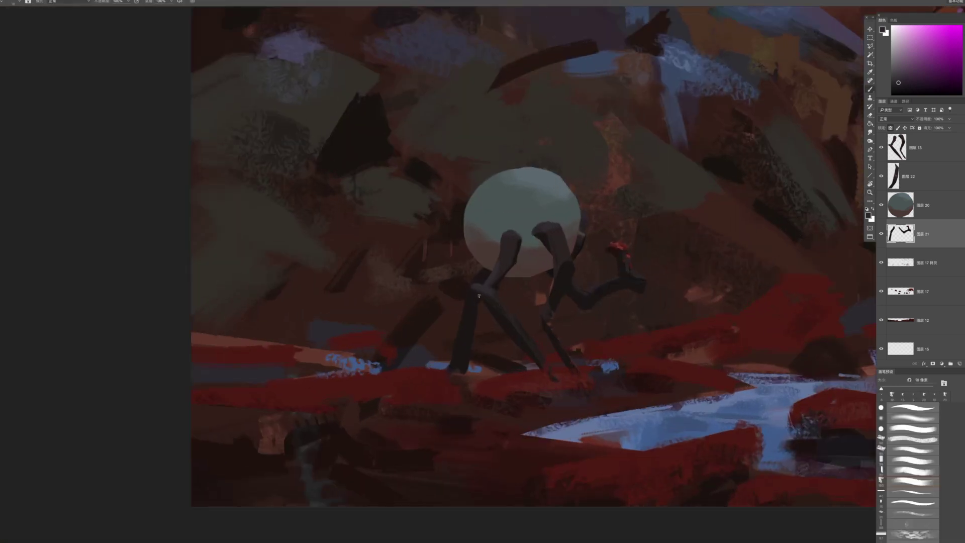
left_click_drag(504, 246, 478, 236)
left_click_drag(507, 306, 420, 377)
mouse_move(634, 234)
left_mouse_down()
mouse_move(557, 256)
mouse_move(596, 203)
mouse_move(589, 188)
mouse_move(599, 202)
mouse_move(582, 188)
mouse_move(615, 225)
left_mouse_up()
left_click(607, 177)
left_click(870, 47)
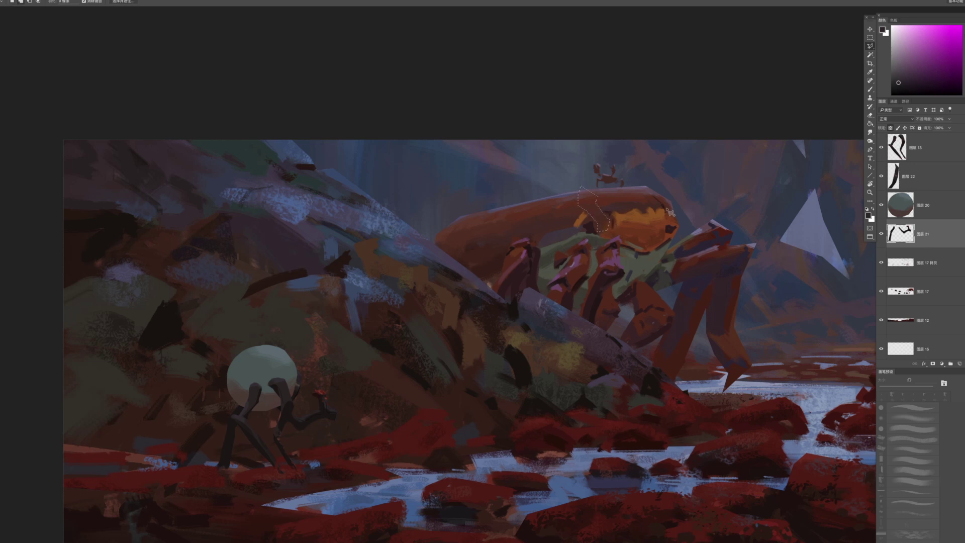
mouse_move(668, 214)
left_mouse_down()
mouse_move(677, 194)
mouse_move(690, 206)
mouse_move(672, 219)
left_mouse_up()
left_click(739, 159, "super")
key("super+j")
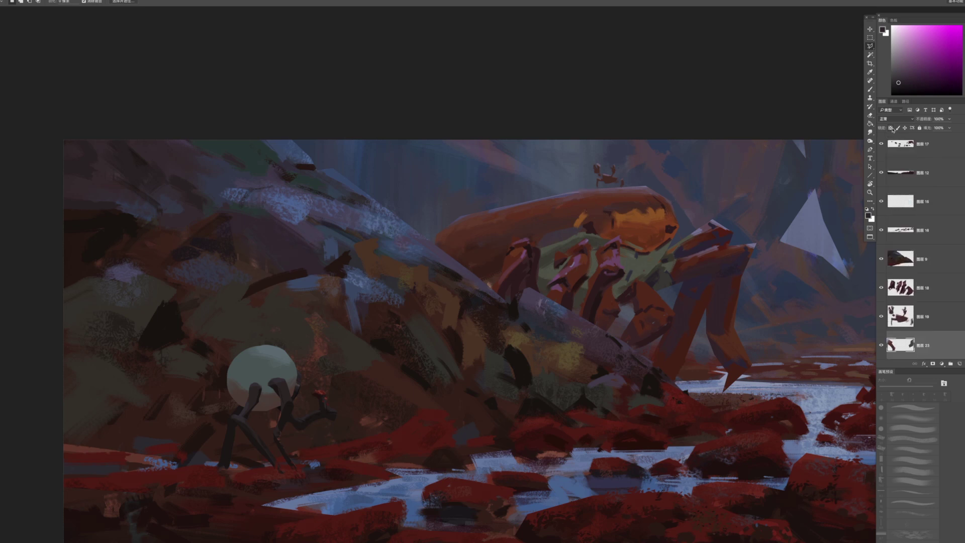
Lock the new layer's transparent pixels and paint the near horn with olive green sampled from the crab's chest
left_click(891, 128)
key("b")
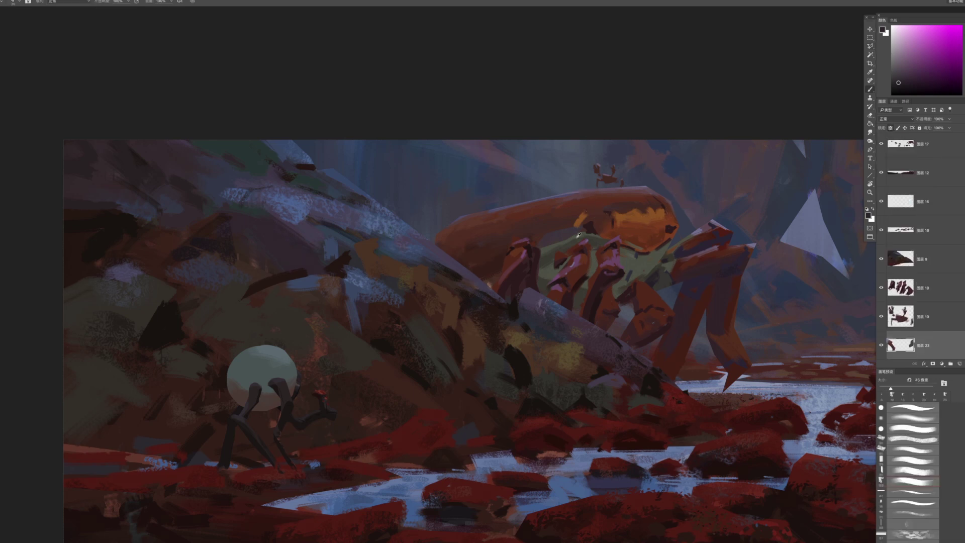
left_click(578, 237, "alt")
left_click(578, 238, "alt")
mouse_move(598, 226)
left_mouse_down()
mouse_move(598, 191)
mouse_move(597, 213)
mouse_move(574, 204)
left_mouse_up()
key("]")
key("]")
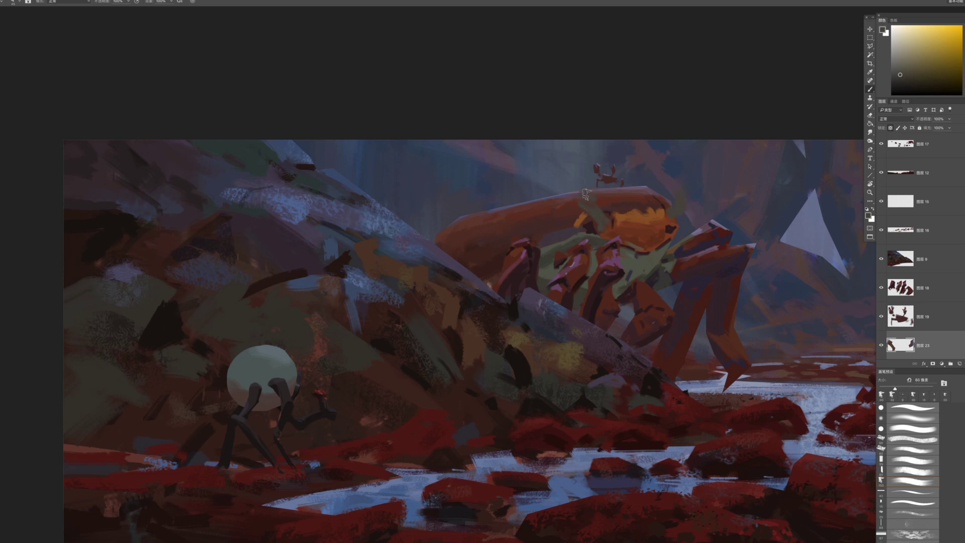
Shift the paint to a cooler grey-green and brush it over both of the crab's horns
left_click(636, 257, "alt")
left_click(964, 68)
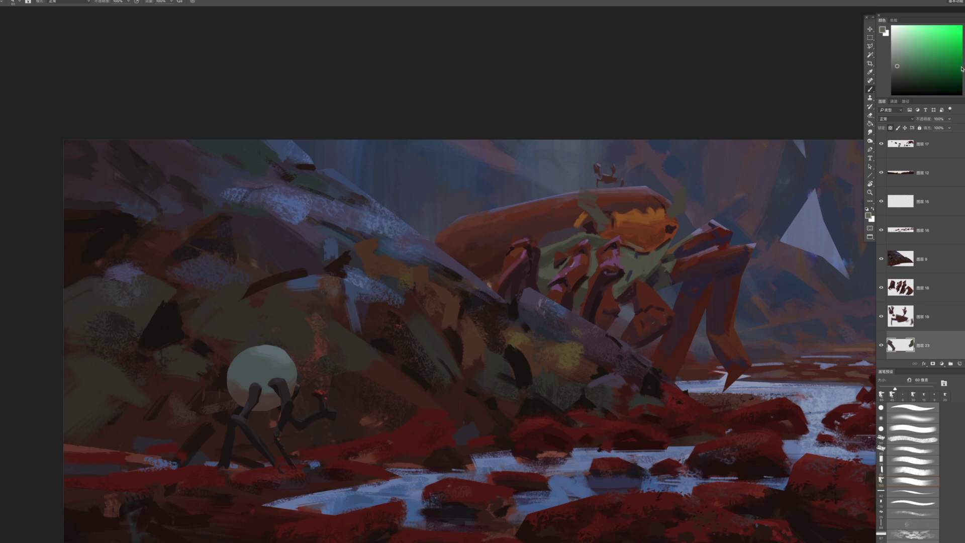
left_click_drag(606, 220, 597, 208)
left_click_drag(671, 197, 673, 210)
left_click(599, 213, "alt")
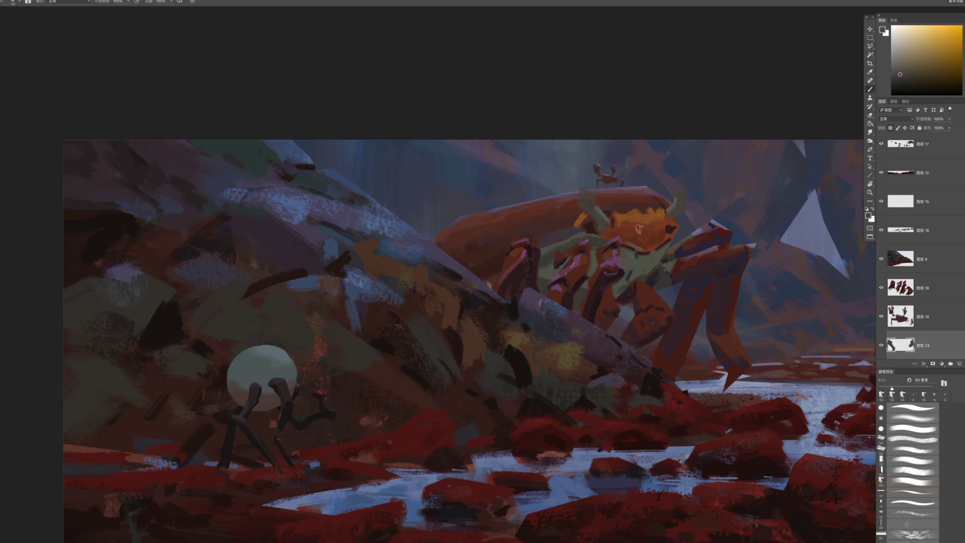
Paint the tips of both horns dark blue with a colour sampled from the background
scroll(635, 229, "up", 1)
left_click(690, 144, "alt")
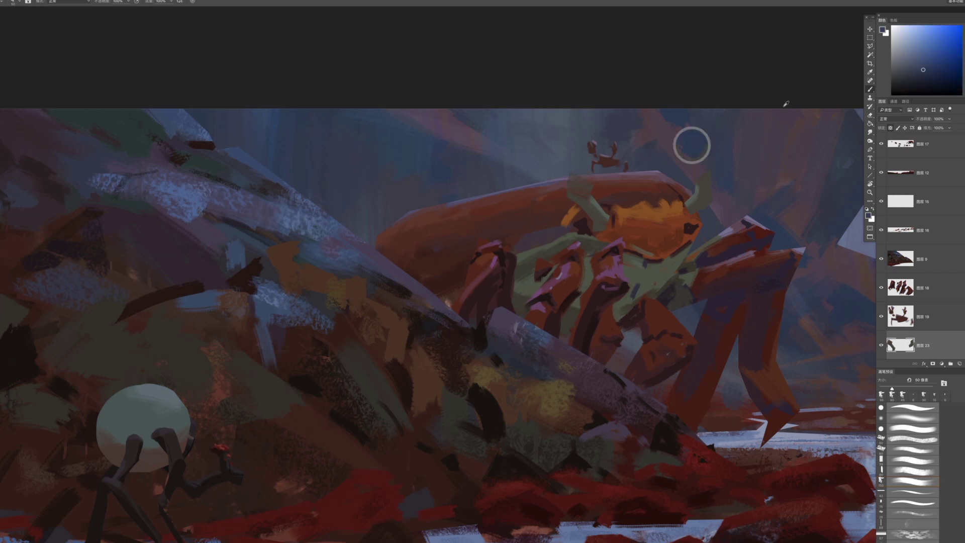
key("bracketleft")
left_click(578, 187)
key("bracketright")
mouse_move(579, 196)
left_mouse_down()
mouse_move(580, 187)
mouse_move(587, 202)
left_mouse_up()
mouse_move(705, 179)
left_mouse_down()
mouse_move(714, 174)
mouse_move(709, 203)
left_mouse_up()
key("bracketleft")
key("bracketleft")
key("bracketleft")
key("bracketleft")
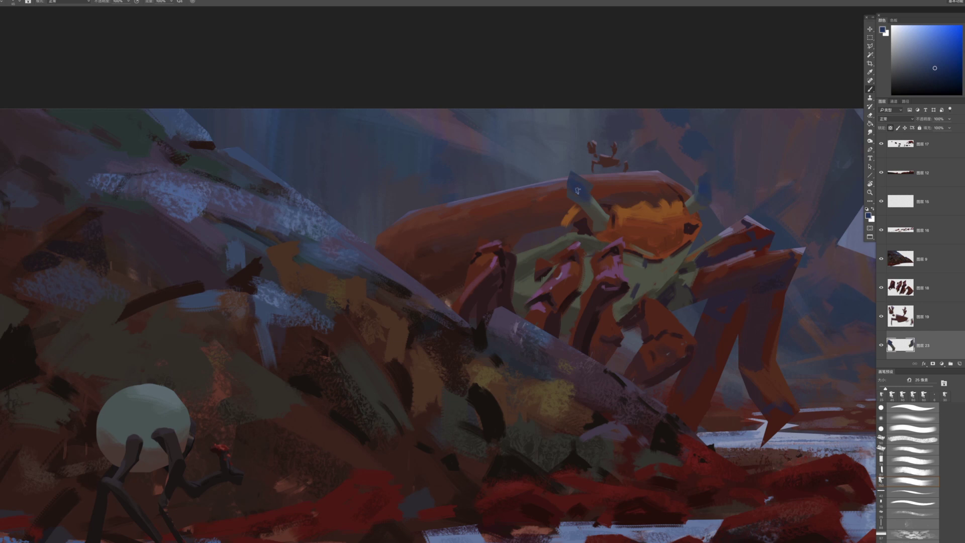
Blend the horns' blue tips into the green bases and add thin pale lavender edge highlights at the tips
left_click(584, 197, "alt")
key("bracketright")
left_click(727, 231, "alt")
key("bracketleft")
key("bracketleft")
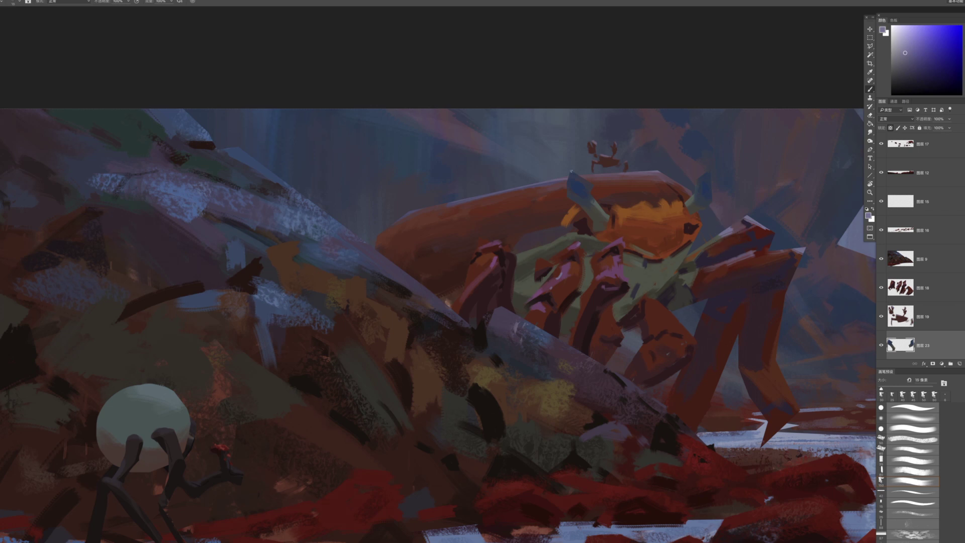
left_click_drag(576, 176, 594, 186)
left_click_drag(649, 240, 625, 263)
left_click(645, 283)
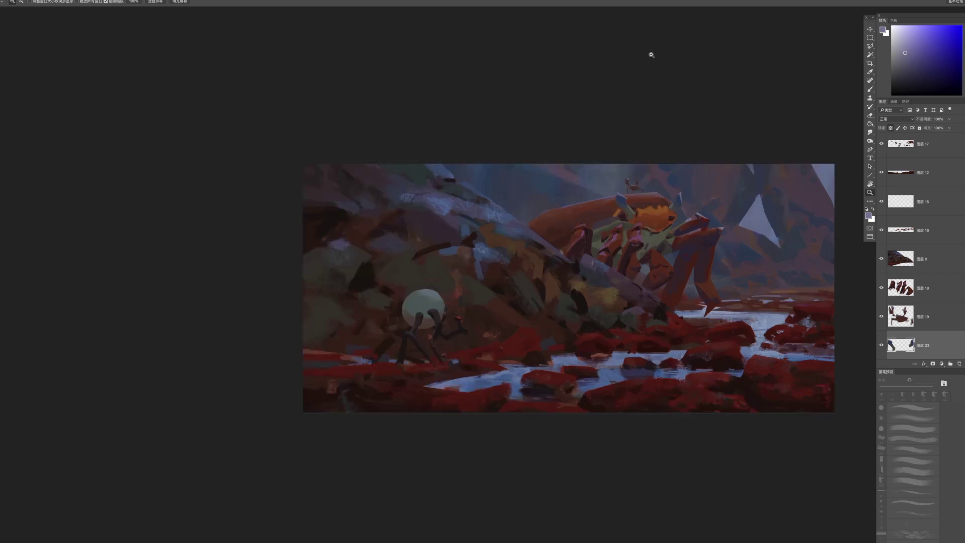
Draw thin orange rim strokes below the crab's head, behind the near horn and along the far cheek, on the crab body's layer
left_click(678, 203)
key("b")
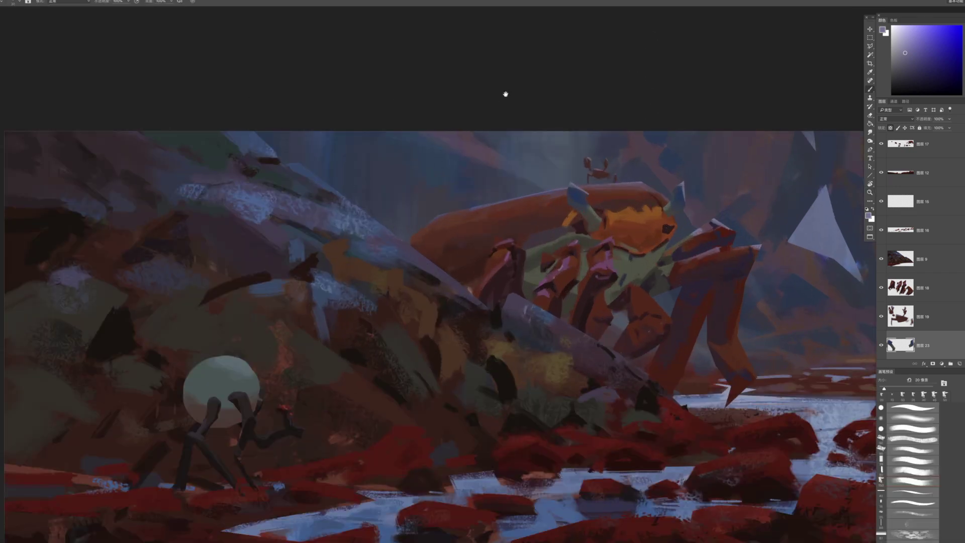
mouse_move(574, 252)
left_mouse_down()
mouse_move(523, 238)
mouse_move(586, 241)
left_mouse_up()
key("]")
left_click(610, 167, "alt")
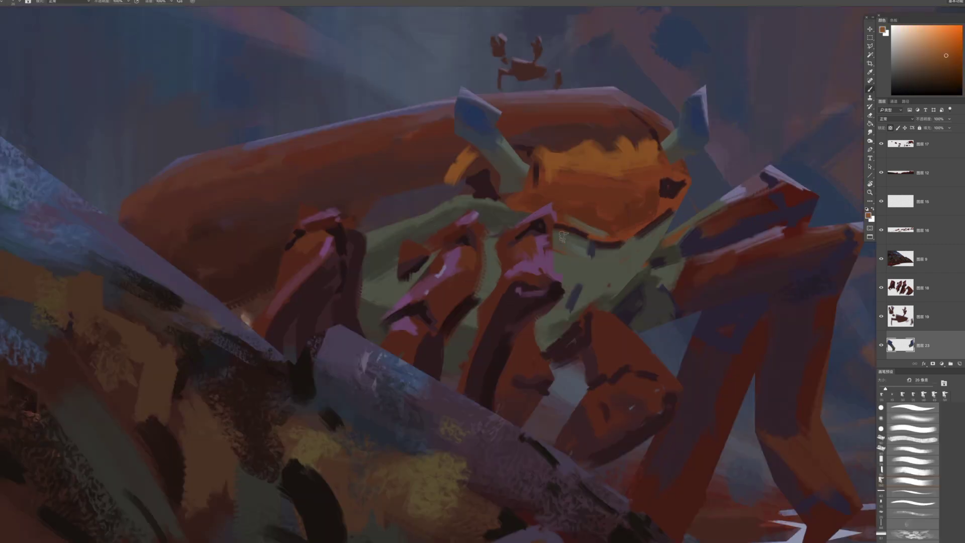
left_click(571, 249, "super")
key("[")
key("[")
key("[")
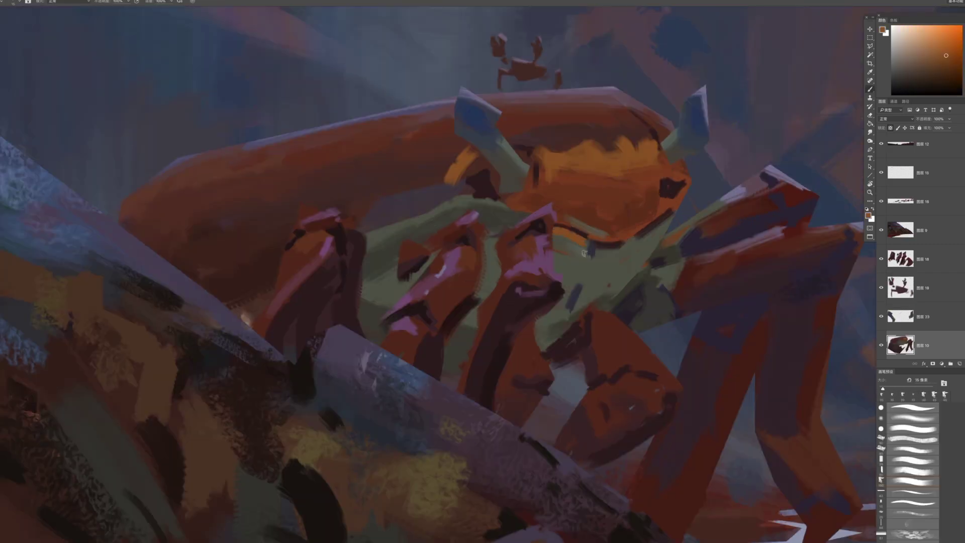
left_click_drag(553, 228, 583, 251)
mouse_move(481, 205)
left_mouse_down()
mouse_move(507, 215)
mouse_move(514, 239)
left_mouse_up()
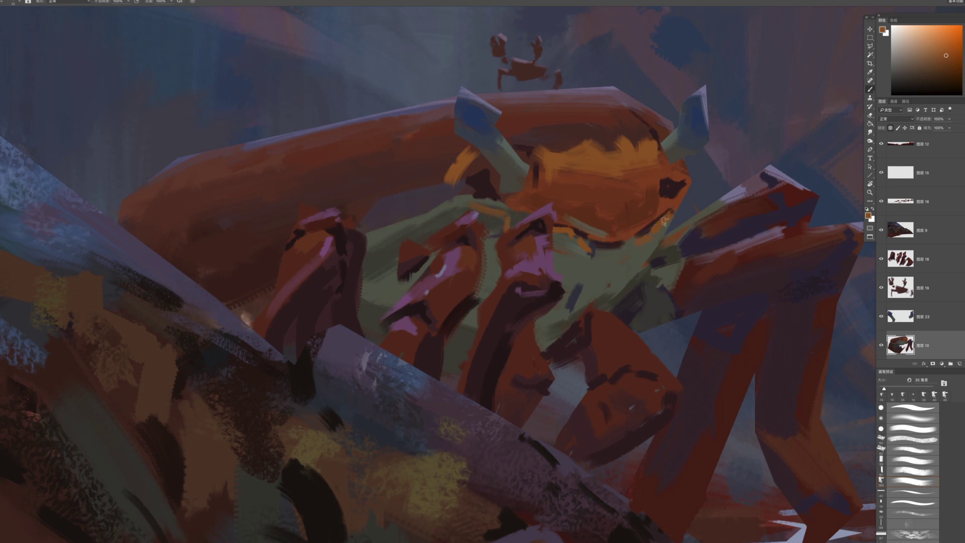
key("bracketright")
left_click_drag(684, 204, 657, 227)
Break up the green chest beneath the crab's head with sampled olive strokes
key("bracketright")
key("bracketright")
left_click(584, 273, "alt")
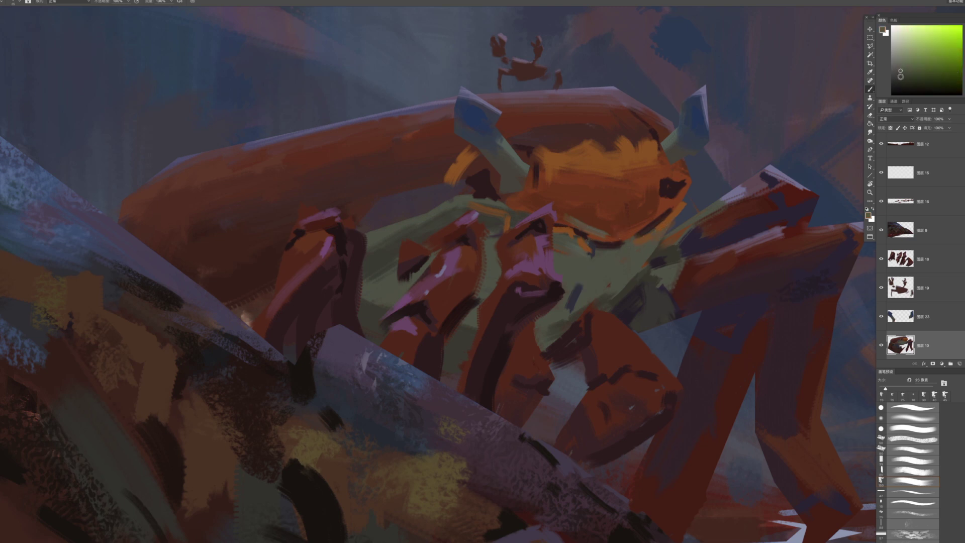
mouse_move(585, 259)
left_mouse_down()
mouse_move(557, 286)
mouse_move(582, 253)
mouse_move(570, 273)
mouse_move(575, 264)
mouse_move(594, 281)
left_mouse_up()
left_click_drag(621, 269, 605, 289)
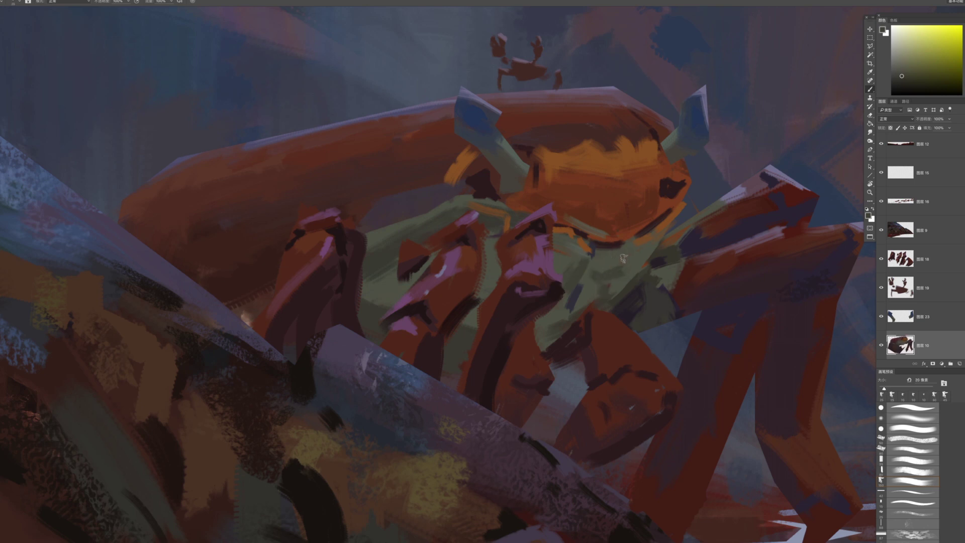
key("bracketleft")
mouse_move(625, 253)
left_mouse_down()
mouse_move(610, 274)
mouse_move(624, 284)
mouse_move(611, 299)
left_mouse_up()
Refine the chest's facets with small strokes in sampled grey-green, olive and muted teal tones
left_click(591, 293, "alt")
key("bracketleft")
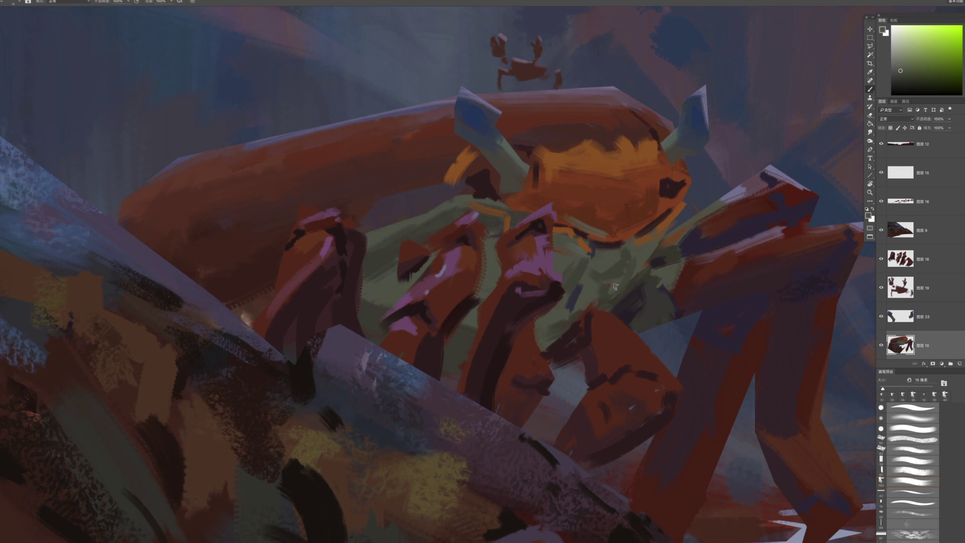
left_click(603, 296, "alt")
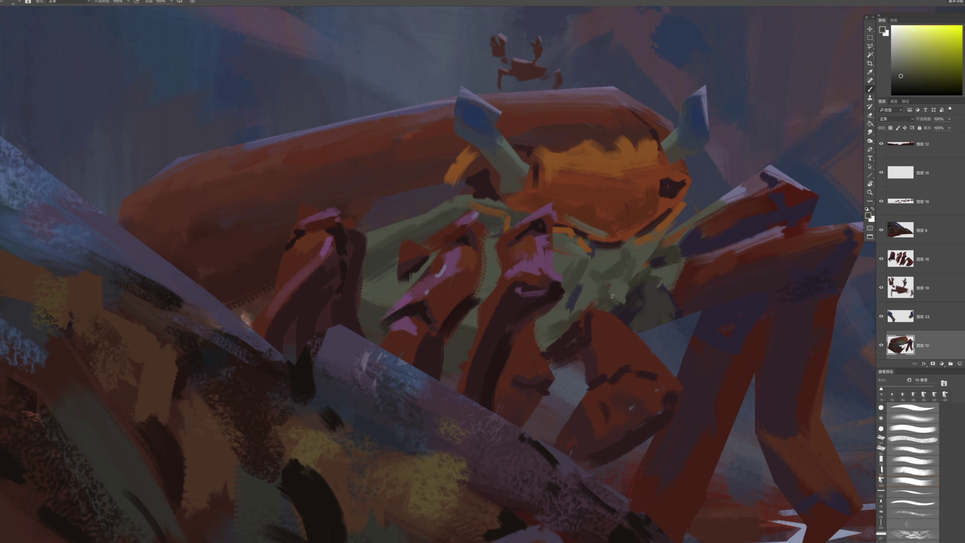
left_click(608, 273, "alt")
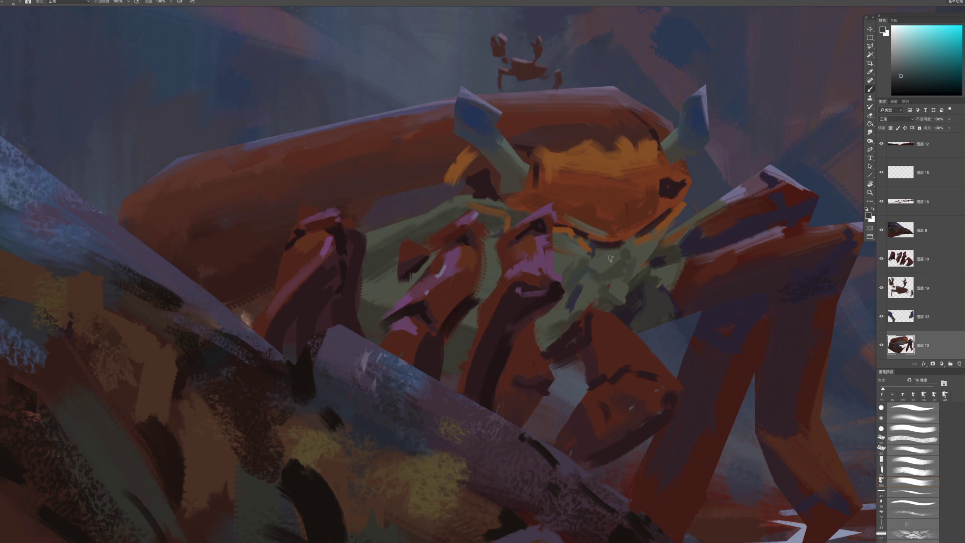
left_click(601, 264, "alt")
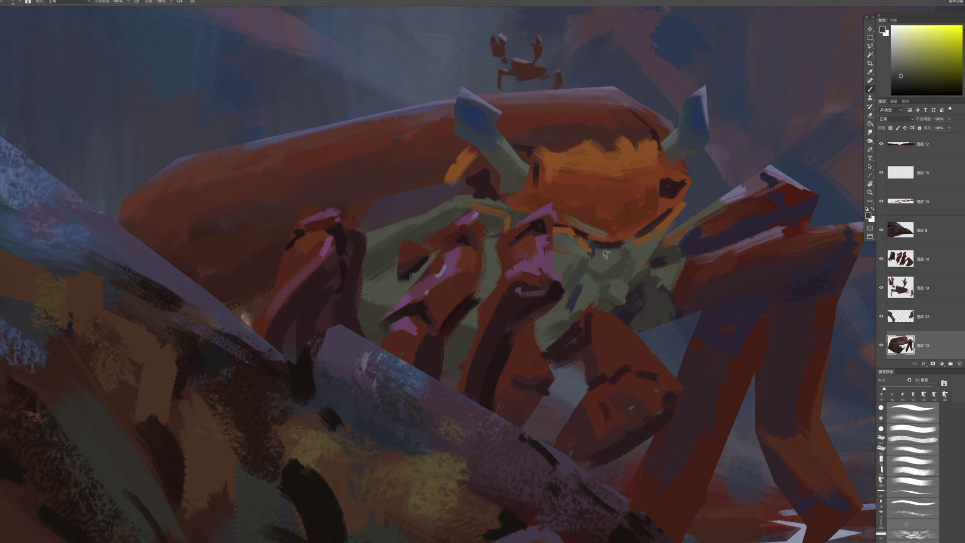
key("bracketleft")
key("z")
left_click_drag(635, 267, 573, 133)
left_click_drag(676, 239, 664, 232)
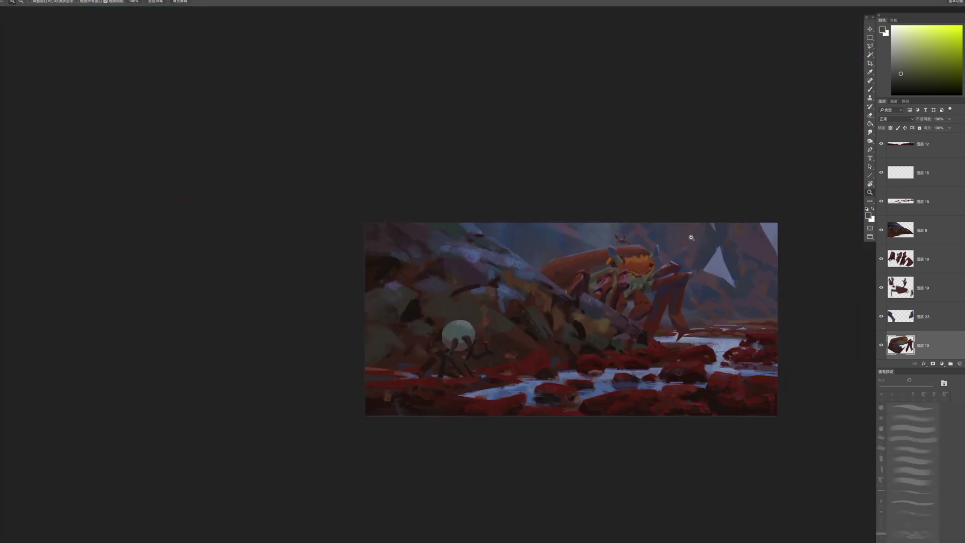
Paint magenta highlights along the top edge of the crab's shell and a curved accent behind the near horn
left_click(644, 276)
left_click(576, 273)
key("b")
scroll(503, 263, "up", 1)
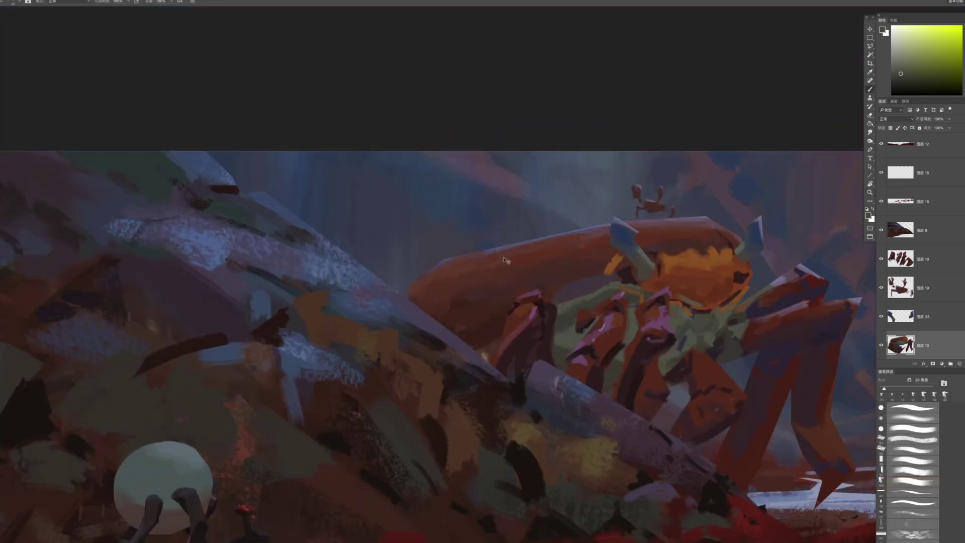
left_click(468, 259, "alt")
left_click(964, 32)
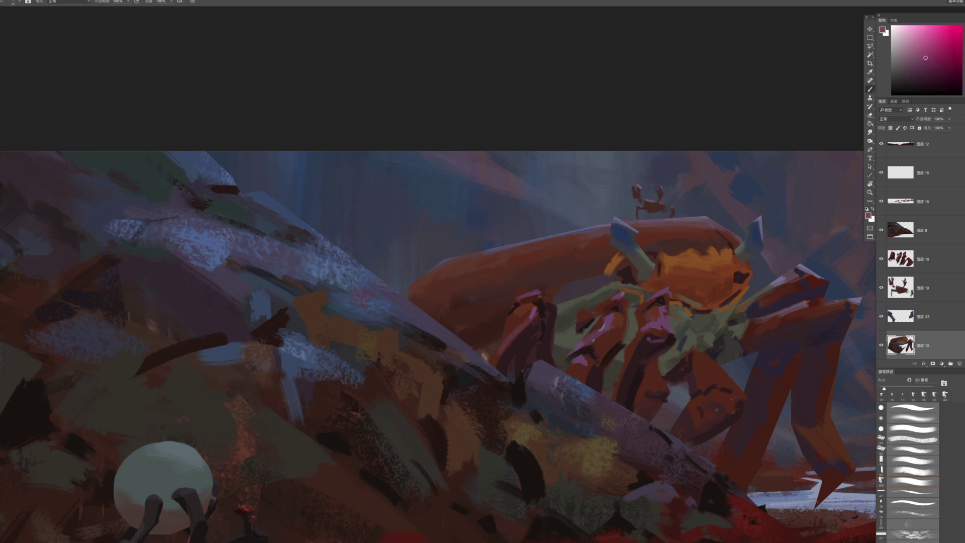
mouse_move(450, 264)
left_mouse_down()
mouse_move(424, 284)
mouse_move(476, 257)
mouse_move(450, 263)
mouse_move(458, 269)
mouse_move(592, 229)
left_mouse_up()
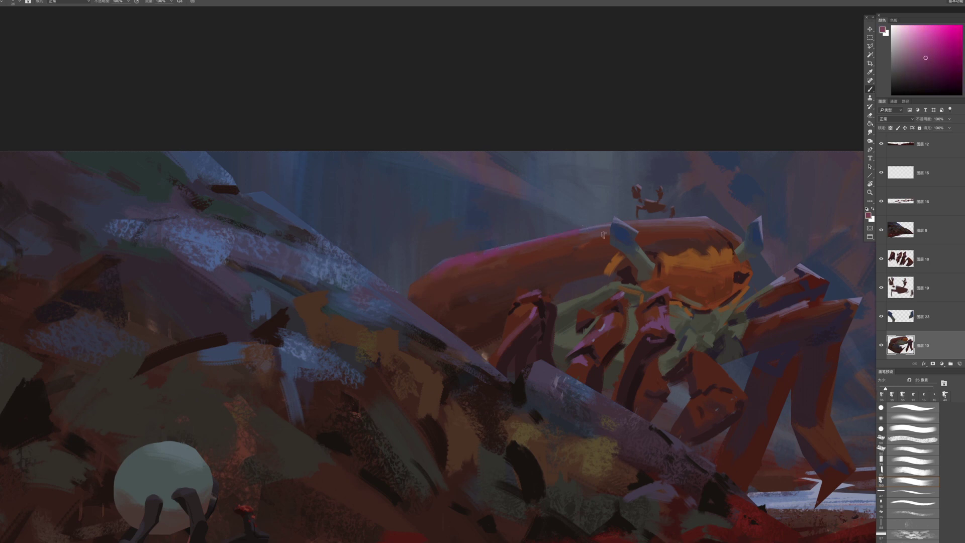
left_click_drag(578, 250, 601, 258)
Rework the upper edge of the crab's head between the horns with sampled orange and red strokes
left_click(673, 260, "alt")
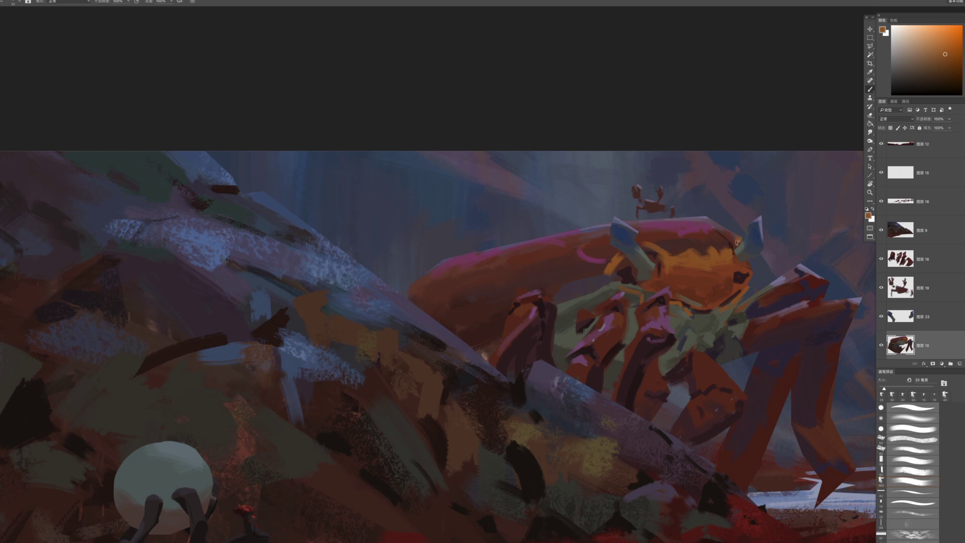
left_click(656, 235, "alt")
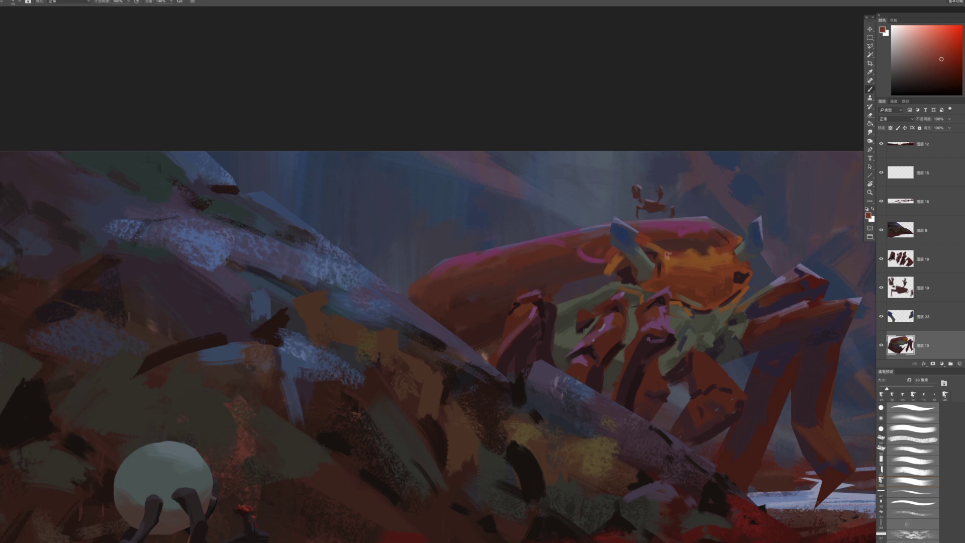
left_click(691, 240, "alt")
left_click(701, 248, "alt")
left_click_drag(678, 292, 696, 272)
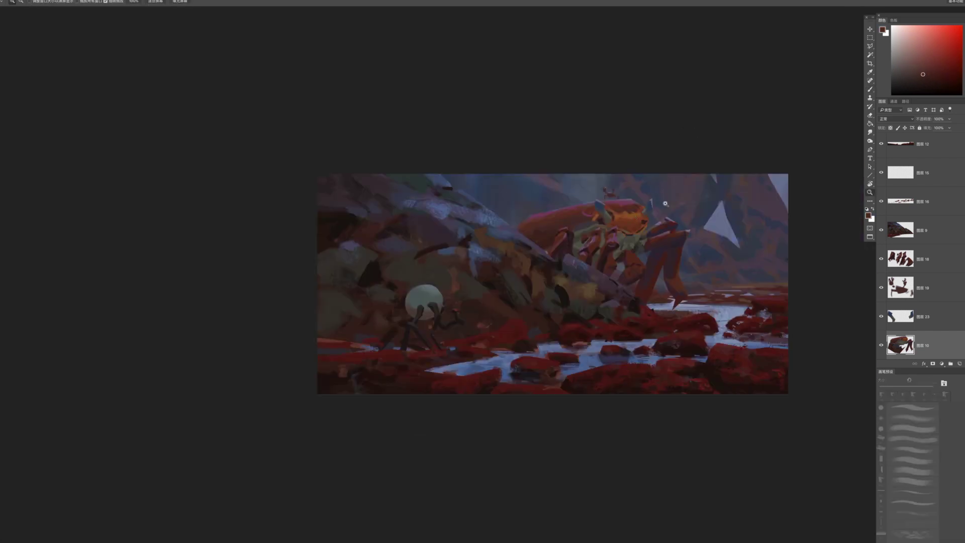
Shape the crab's brow and the cheek below the far horn with sampled red, brown-orange and dark red strokes
left_click(640, 215)
left_click(640, 214)
key("b")
left_click(635, 206, "alt")
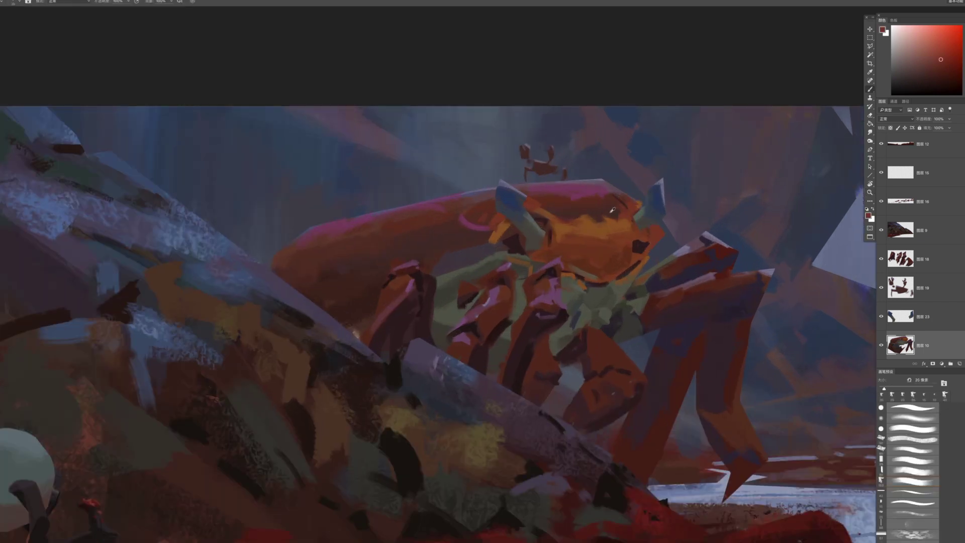
left_click(659, 240, "alt")
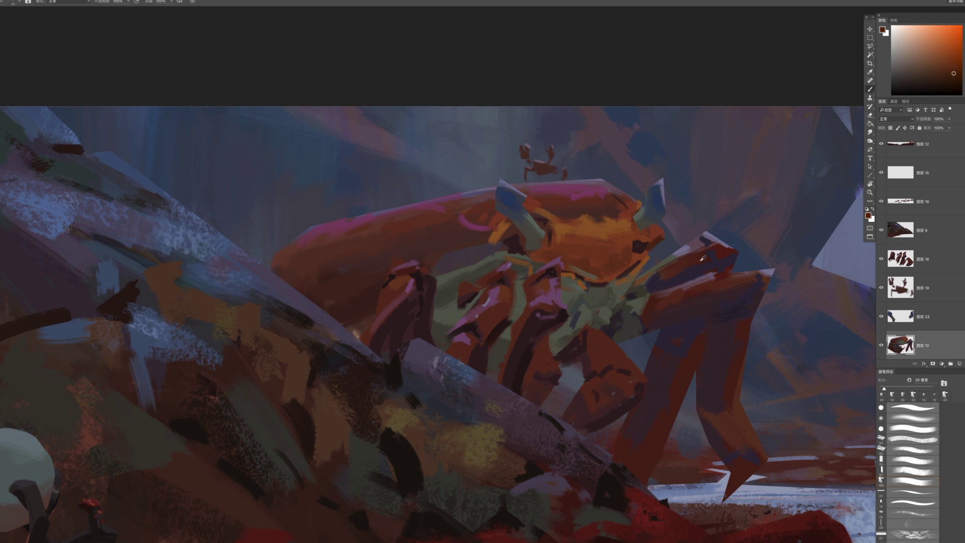
left_click(634, 243, "alt")
key("bracketright")
key("e")
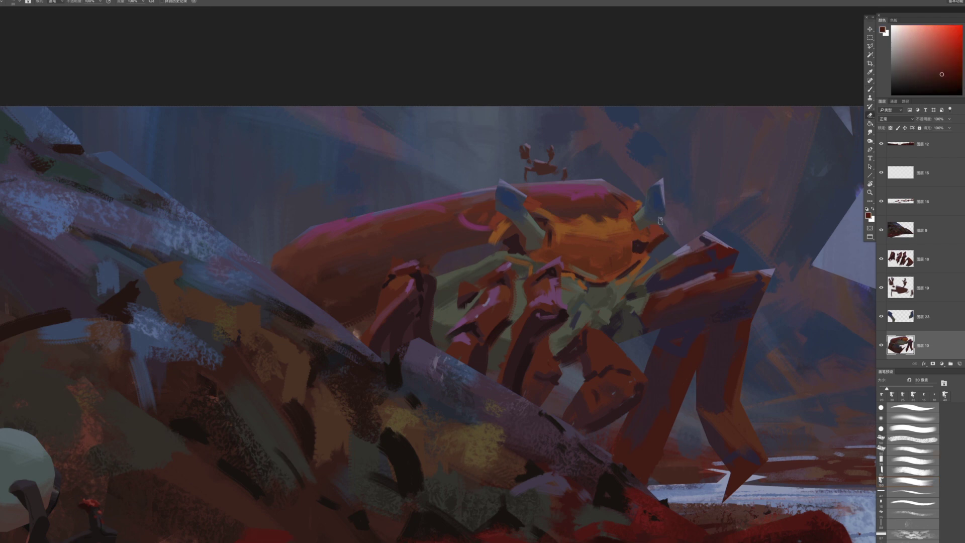
scroll(675, 297, "down", 5)
scroll(631, 288, "up", 6)
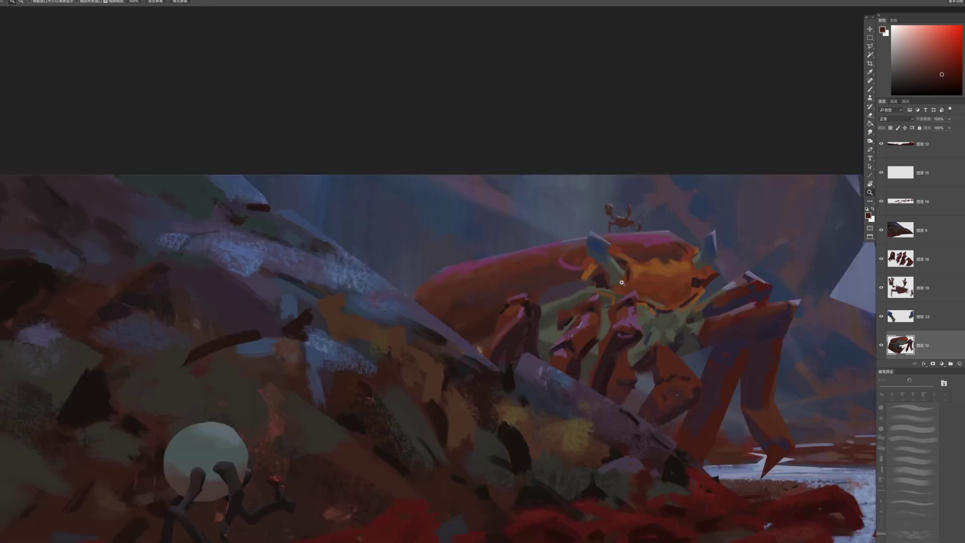
Paint broken orange strokes along the shell's underside, above the green body behind the near horn
key("b")
left_click(561, 282, "alt")
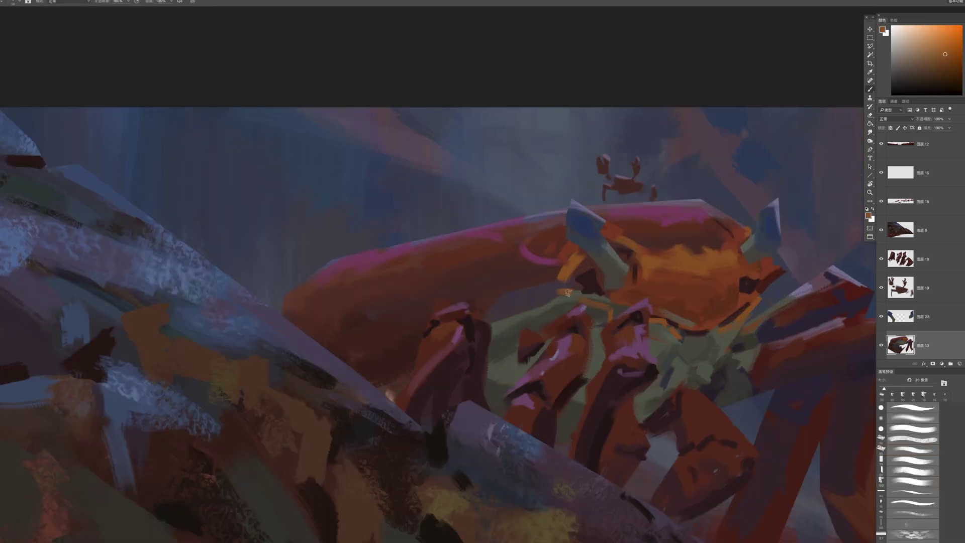
left_click_drag(486, 321, 542, 300)
key("ctrl+z")
left_click_drag(485, 319, 544, 292)
key("[")
key("[")
key("]")
key("]")
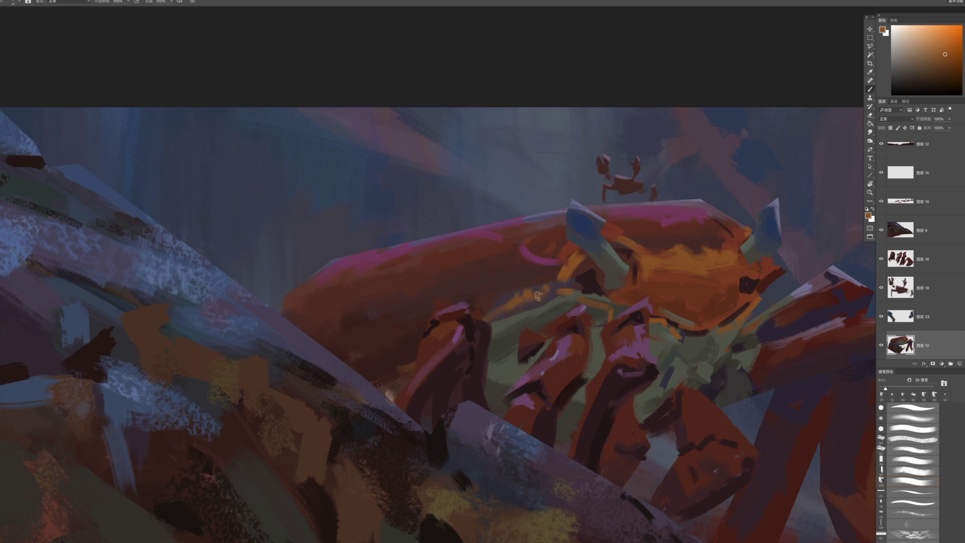
left_click(550, 299, "alt")
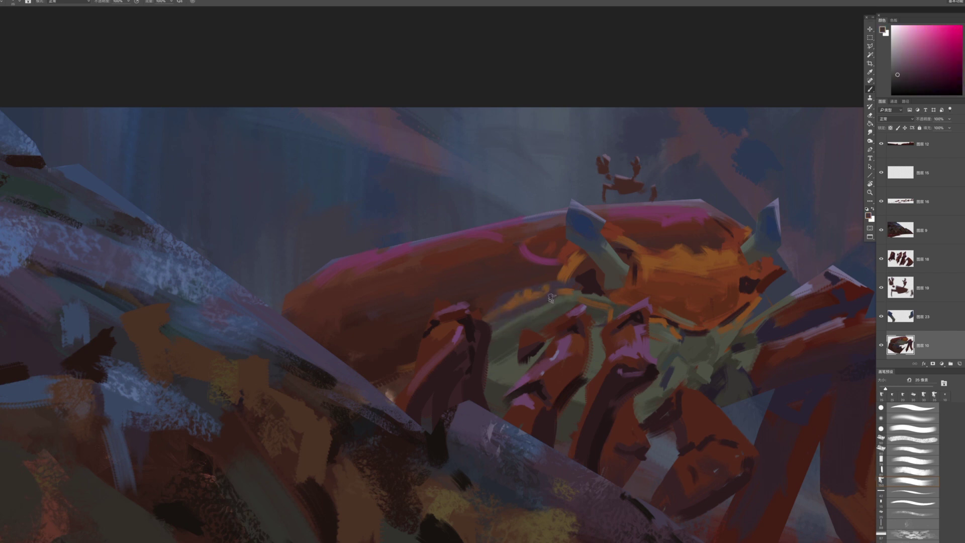
Darken the crab's shell behind the near horn with sampled dark brown strokes and touch up the orange edge beneath it
left_click(582, 276, "alt")
key("bracketleft")
key("bracketleft")
left_click_drag(551, 282, 550, 279)
key("]")
key("]")
key("]")
left_click_drag(485, 268, 501, 257)
left_click(490, 263, "alt")
Add a new layer clipped to the crab's body and paint the first dark brown stripes at the shell's rear end
left_click(522, 275, "alt")
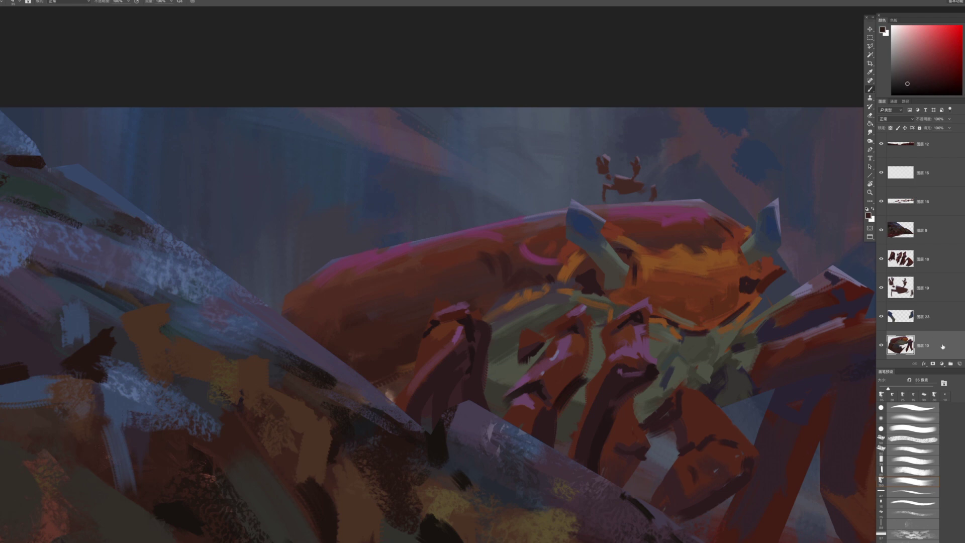
left_click(960, 363)
mouse_move(356, 252)
left_mouse_down()
mouse_move(329, 265)
mouse_move(326, 309)
left_mouse_up()
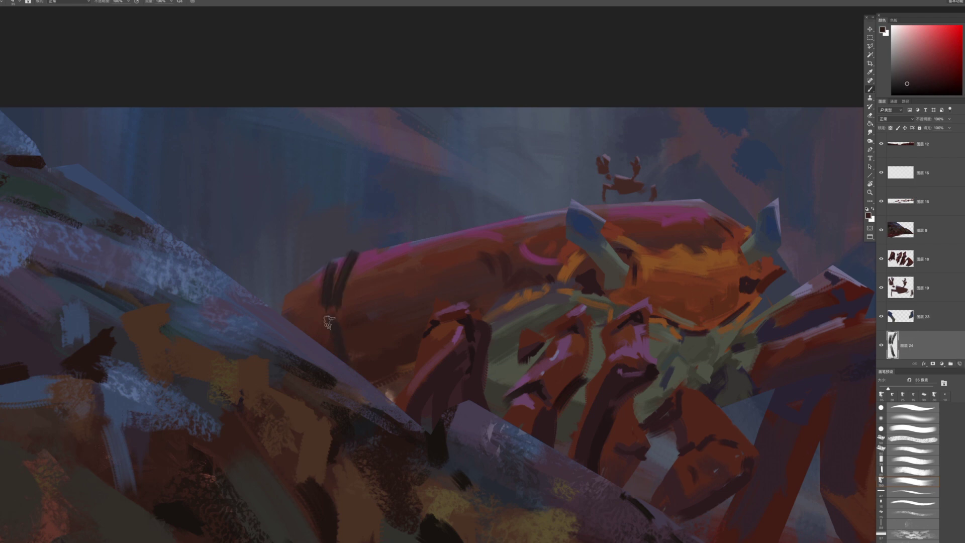
key("ctrl+alt+g")
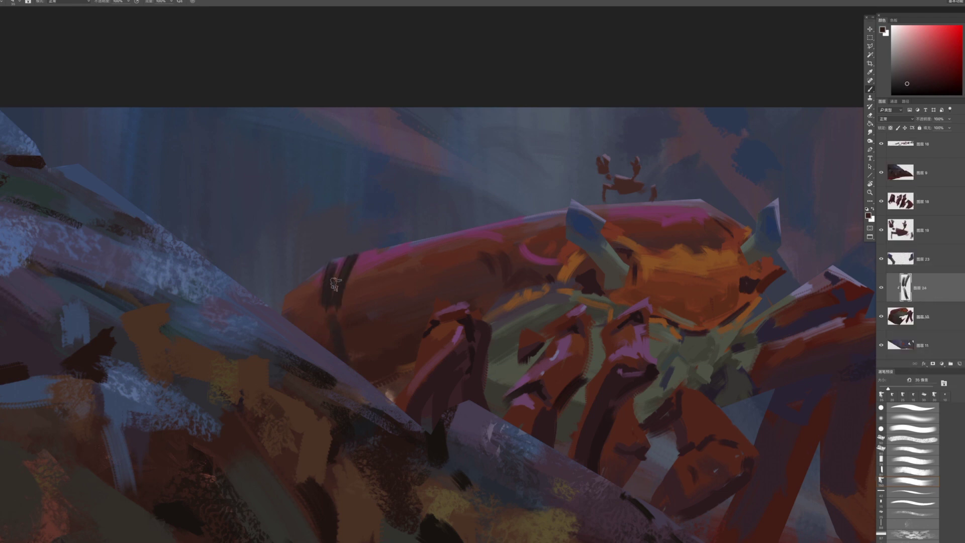
Paint a series of curved dark brown stripes across the rear half of the crab's shell
left_click_drag(377, 247, 355, 281)
left_click_drag(409, 243, 366, 324)
mouse_move(354, 280)
left_mouse_down()
mouse_move(354, 314)
mouse_move(381, 365)
left_mouse_up()
key("]")
left_click_drag(392, 326, 409, 357)
mouse_move(387, 282)
left_mouse_down()
mouse_move(391, 315)
mouse_move(438, 239)
left_mouse_up()
left_click_drag(434, 248, 396, 300)
left_click_drag(374, 262, 359, 315)
mouse_move(399, 276)
left_mouse_down()
mouse_move(396, 322)
mouse_move(407, 343)
left_mouse_up()
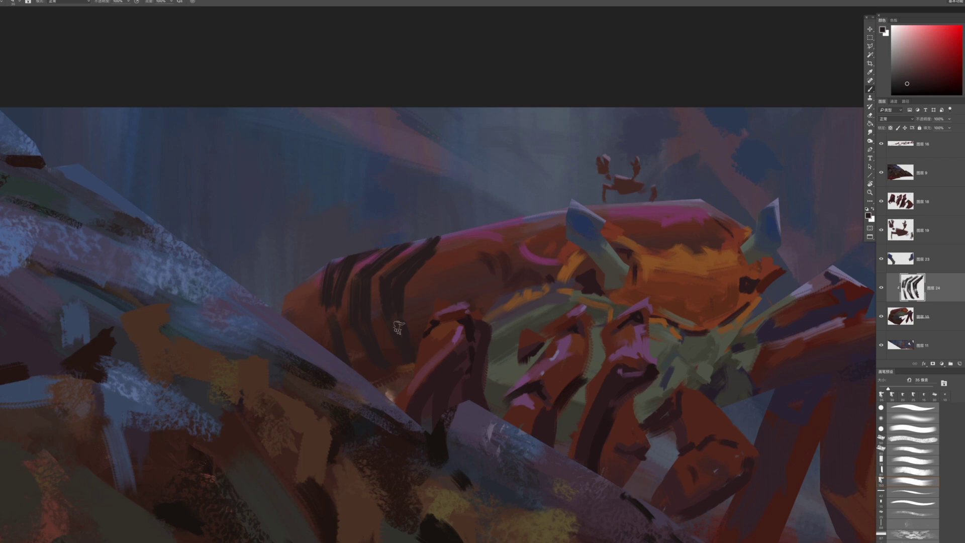
Continue the dark stripes along the shell towards the near horn, narrowing the brush for the front ones
left_click_drag(427, 282, 425, 319)
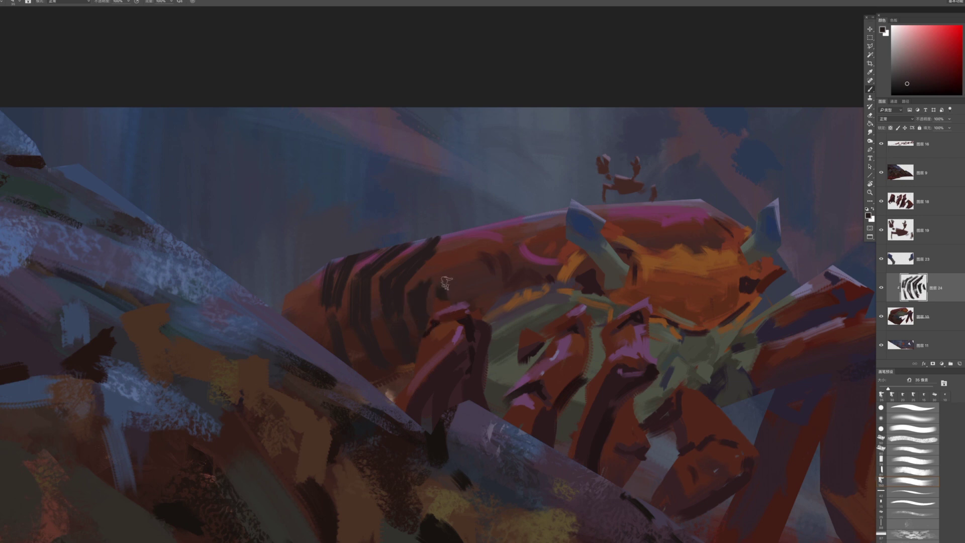
mouse_move(455, 266)
left_mouse_down()
mouse_move(478, 266)
mouse_move(469, 314)
mouse_move(486, 271)
mouse_move(489, 312)
left_mouse_up()
mouse_move(498, 285)
left_mouse_down()
mouse_move(498, 300)
mouse_move(397, 264)
left_mouse_up()
left_click(478, 331)
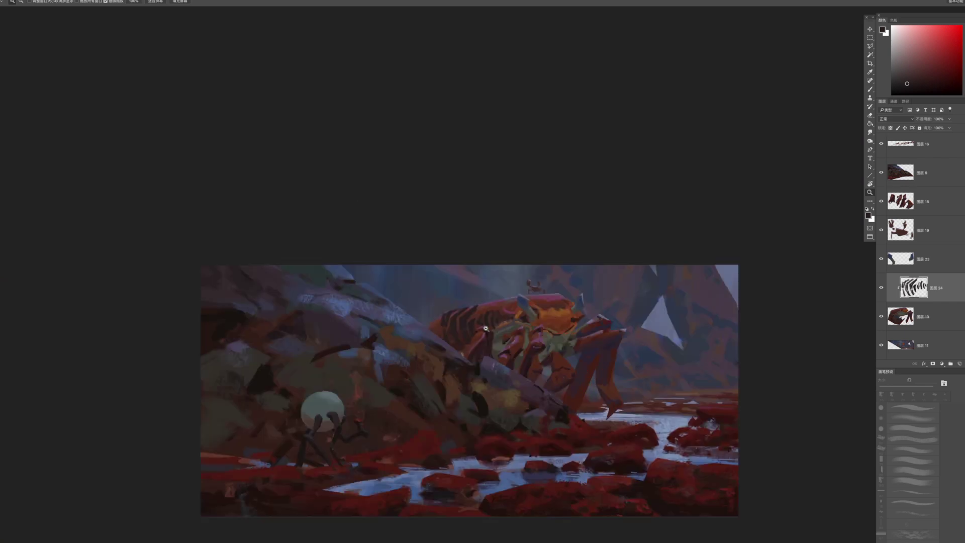
left_click(478, 331)
key("b")
key("bracketleft")
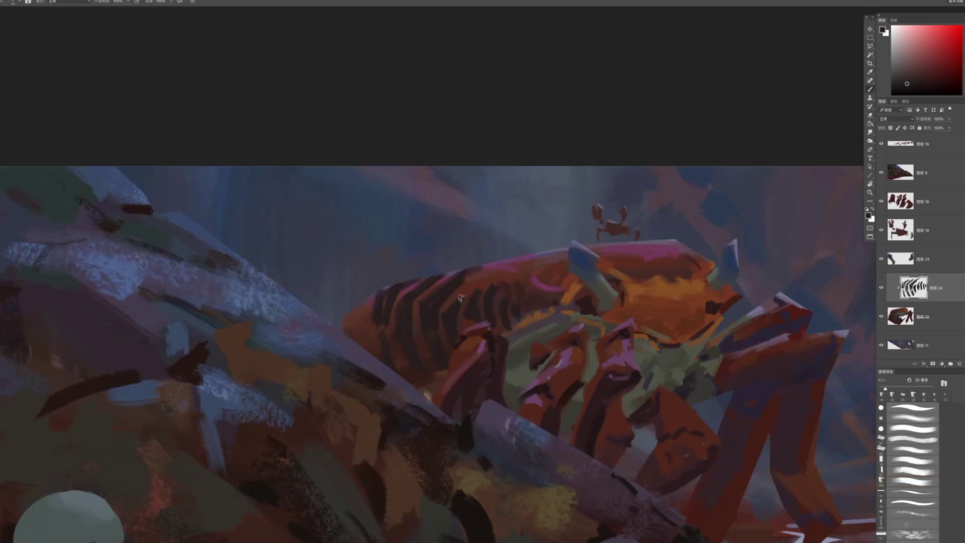
mouse_move(520, 308)
left_mouse_down()
mouse_move(518, 327)
mouse_move(505, 322)
left_mouse_up()
key("bracketleft")
key("bracketleft")
key("bracketright")
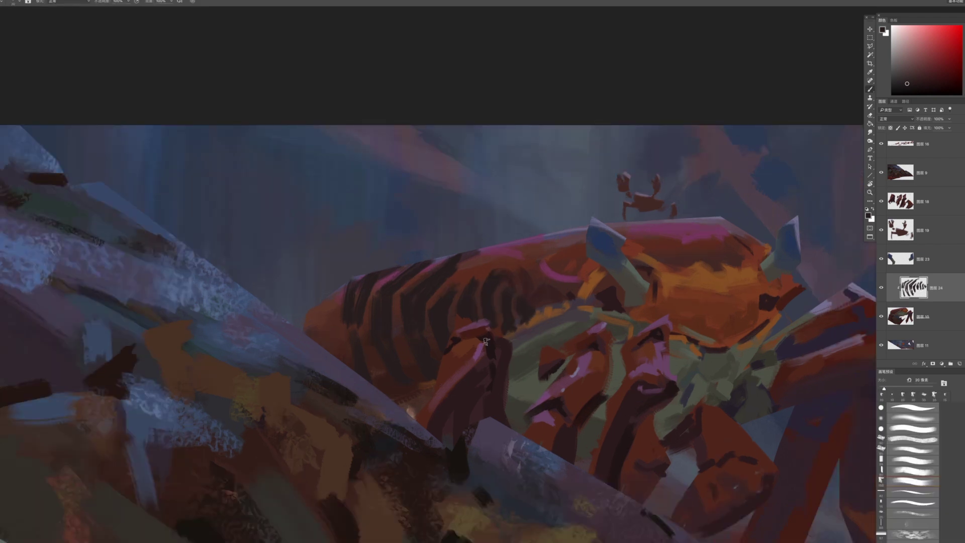
Refine the shell's stripe pattern with smaller dark strokes and fill in the rearmost end
key("e")
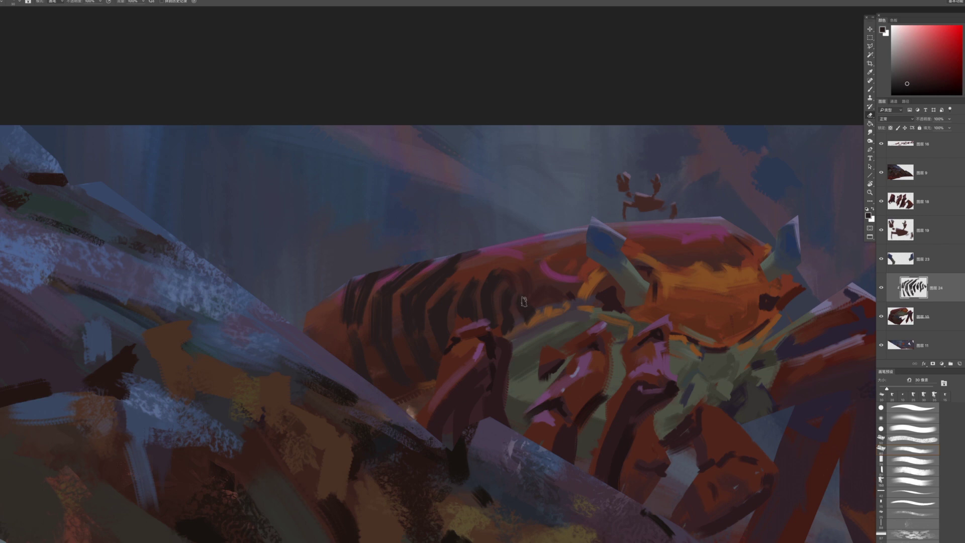
key("b")
key("z")
mouse_move(495, 337)
left_mouse_down()
mouse_move(492, 375)
mouse_move(474, 357)
left_mouse_up()
key("b")
mouse_move(459, 283)
left_mouse_down()
mouse_move(471, 347)
mouse_move(442, 322)
left_mouse_up()
left_click_drag(449, 293, 442, 311)
key("z")
left_click_drag(455, 361, 367, 356)
left_click(484, 386)
key("b")
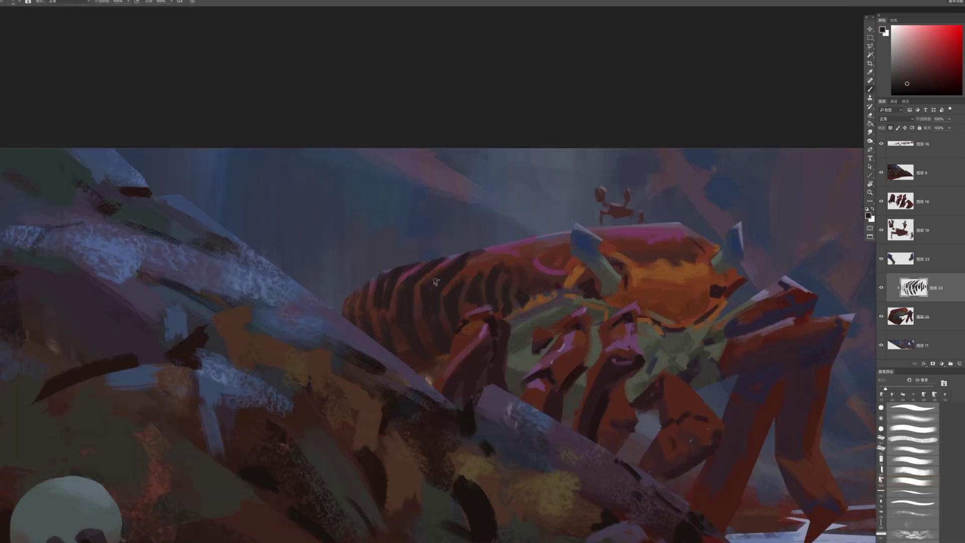
Tint the upper ends of the shell stripes with a large brush in dark blue sampled from the background
key("bracketright")
key("bracketright")
key("bracketright")
key("bracketright")
key("bracketright")
left_click(669, 194, "alt")
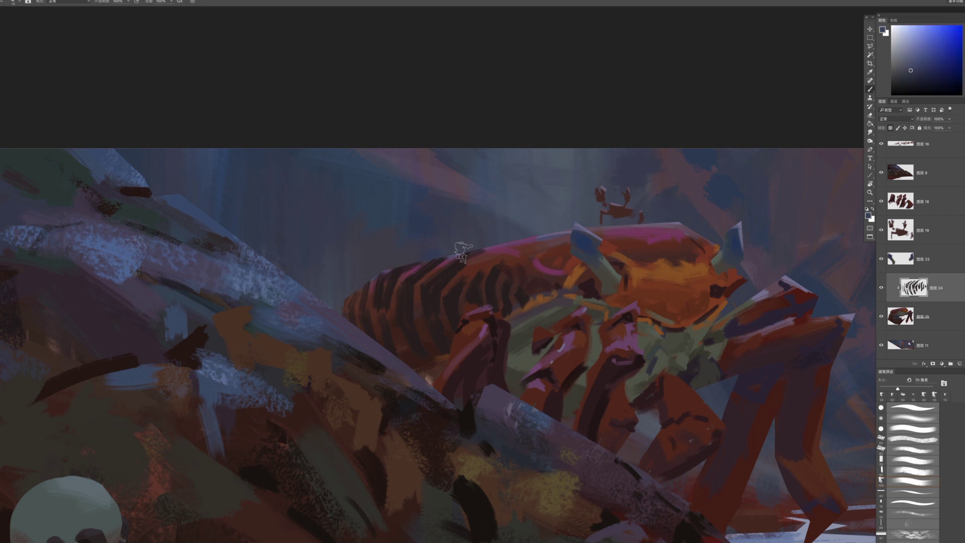
Touch up the shell stripes above the near leg with sampled dark purple and a small brush
left_click(443, 276, "alt")
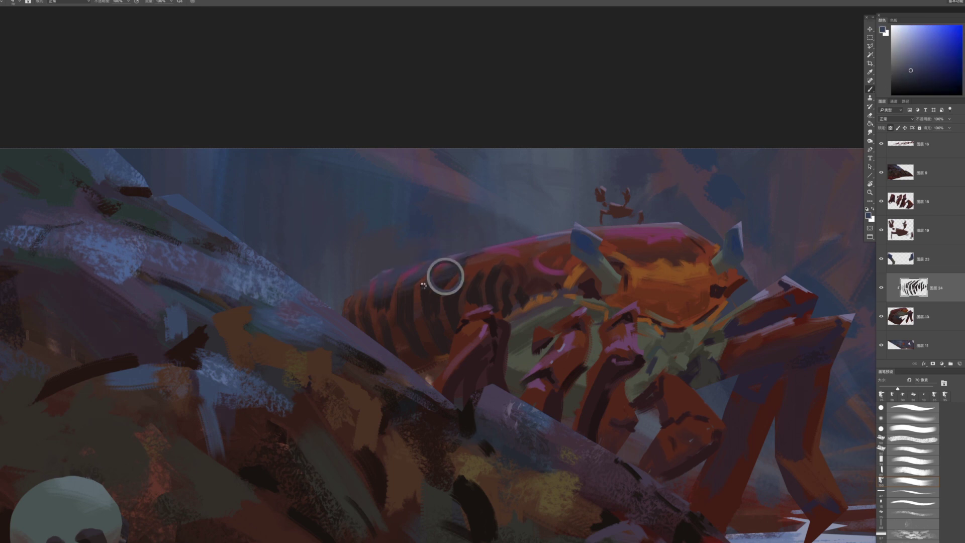
left_click_drag(512, 299, 427, 291)
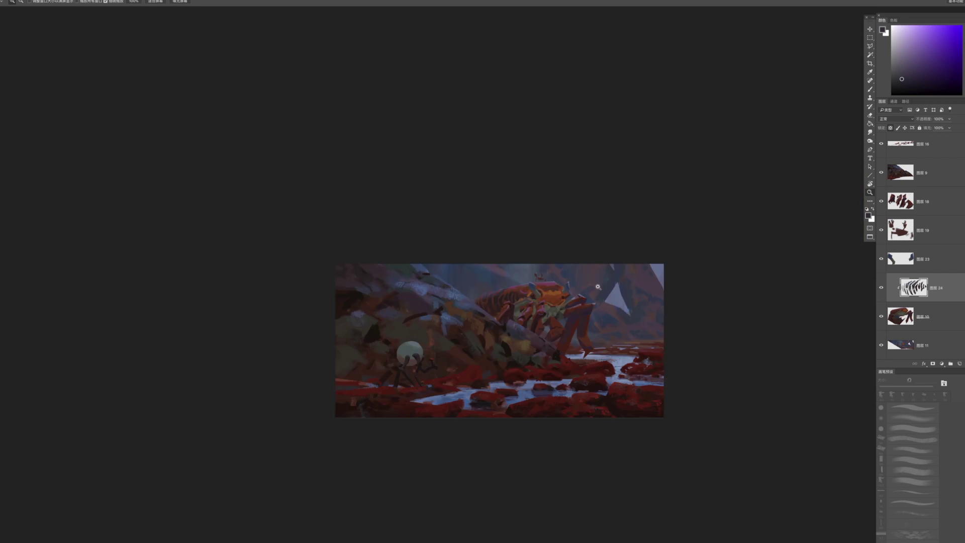
left_click_drag(560, 308, 583, 298)
left_click_drag(477, 307, 533, 307)
left_click_drag(425, 296, 448, 292)
scroll(446, 291, "up", 2)
key("b")
key("bracketleft")
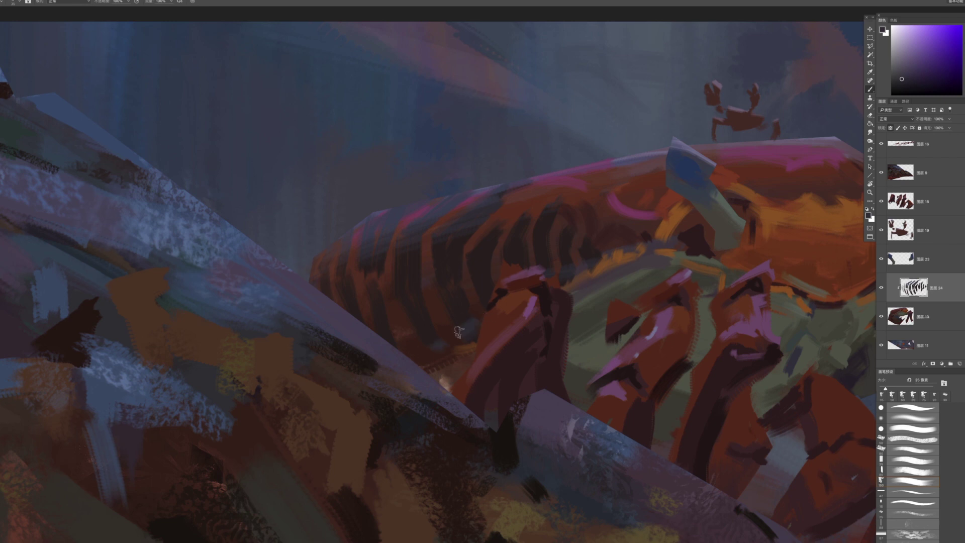
key("z")
scroll(497, 316, "down", 3)
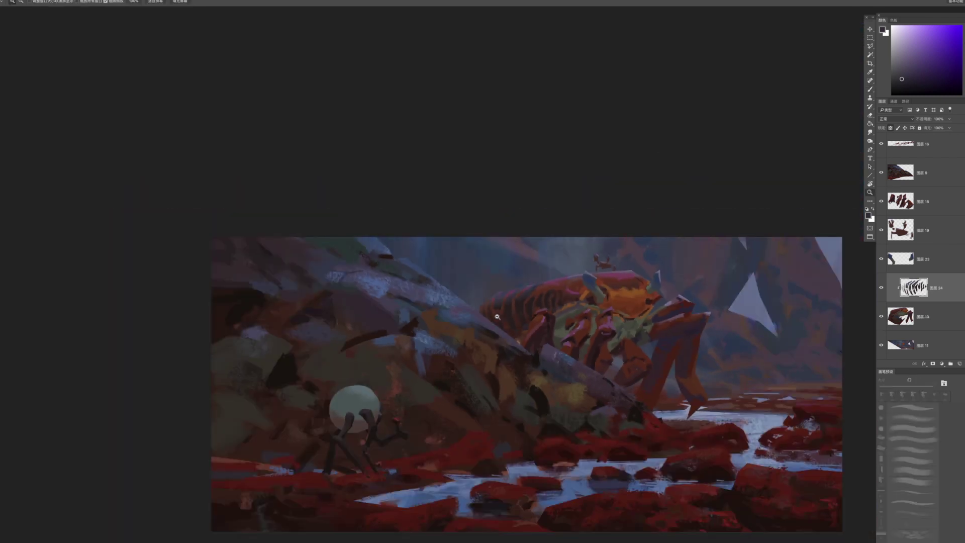
left_click_drag(661, 342, 687, 311)
Select the crab's body layer and paint dark blue shadow marks at the front leg's joint
left_click(682, 322, "super")
left_click(679, 297, "alt")
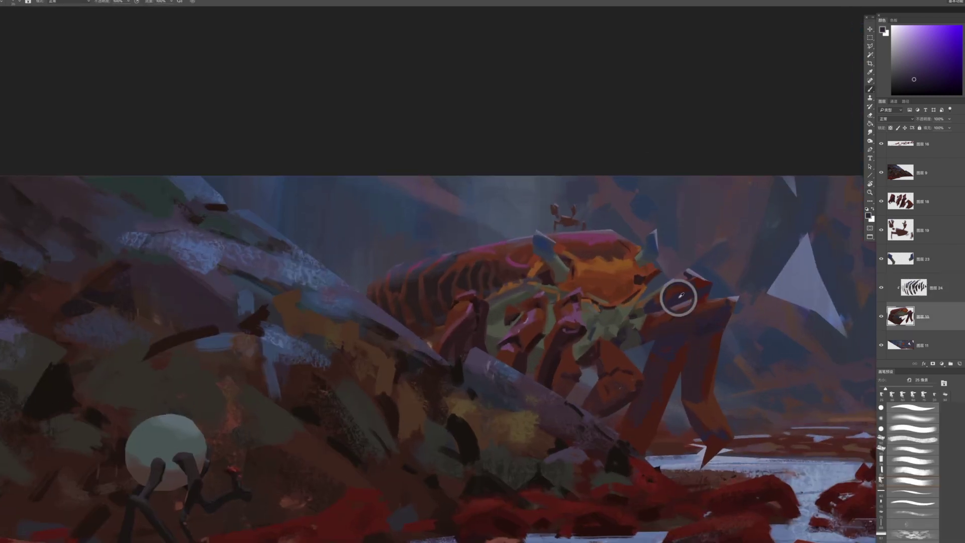
left_click(964, 47)
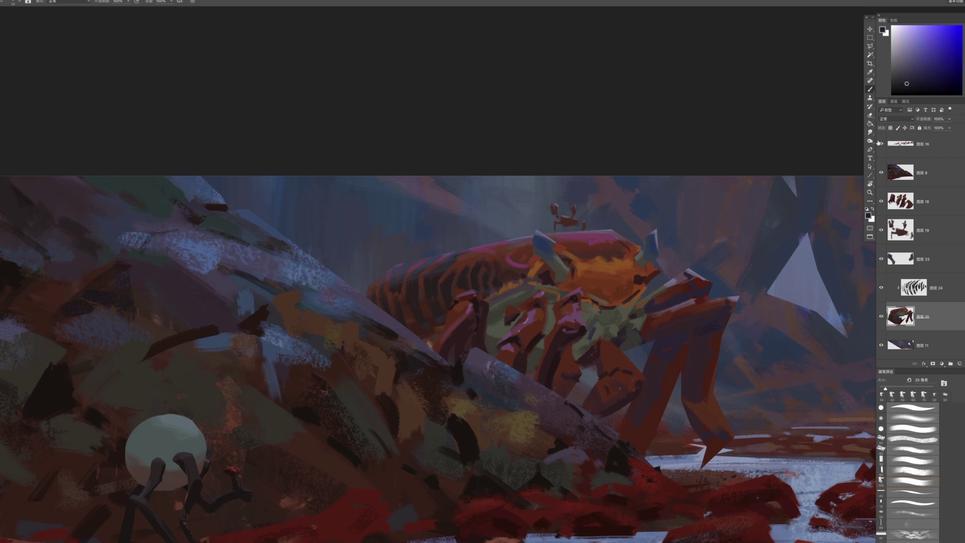
scroll(697, 329, "up", 1)
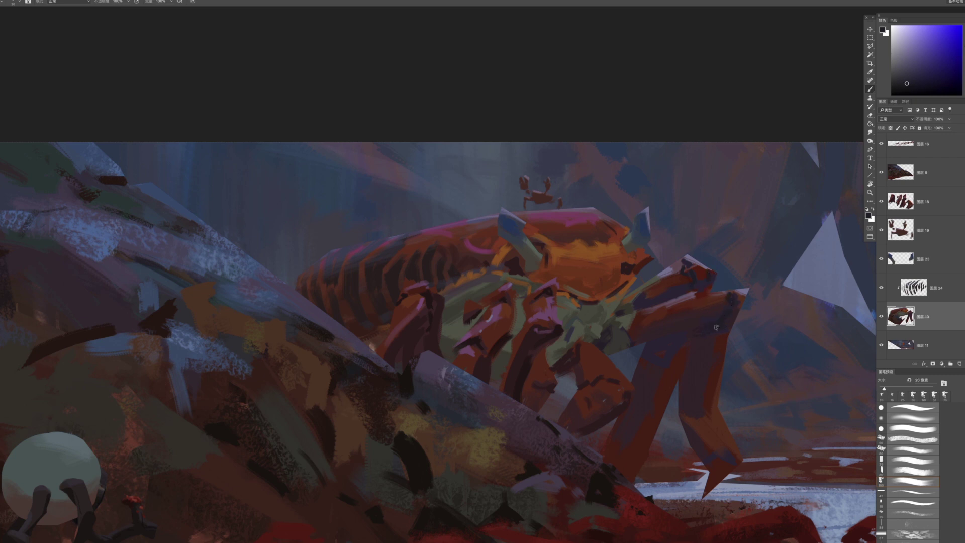
left_click_drag(698, 415, 704, 408)
Erase the rough edges around the joints of the crab's two long front legs
key("e")
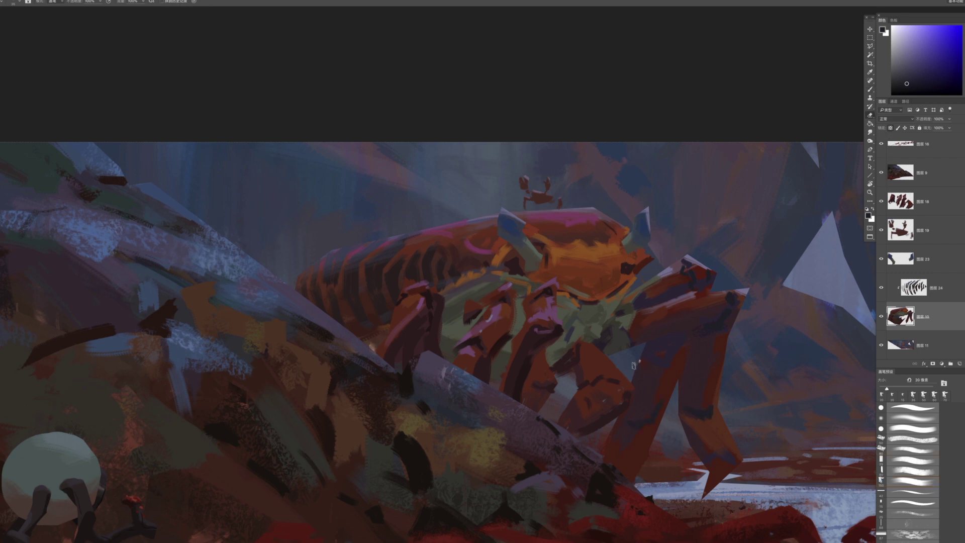
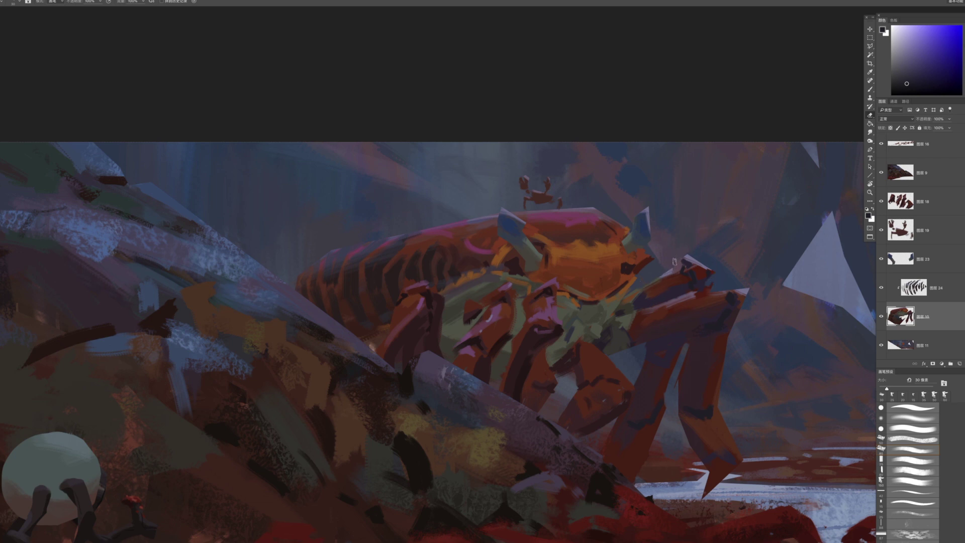
key("]")
mouse_move(665, 404)
left_mouse_down()
mouse_move(663, 416)
mouse_move(614, 442)
left_mouse_up()
left_click_drag(687, 393, 633, 358)
key("b")
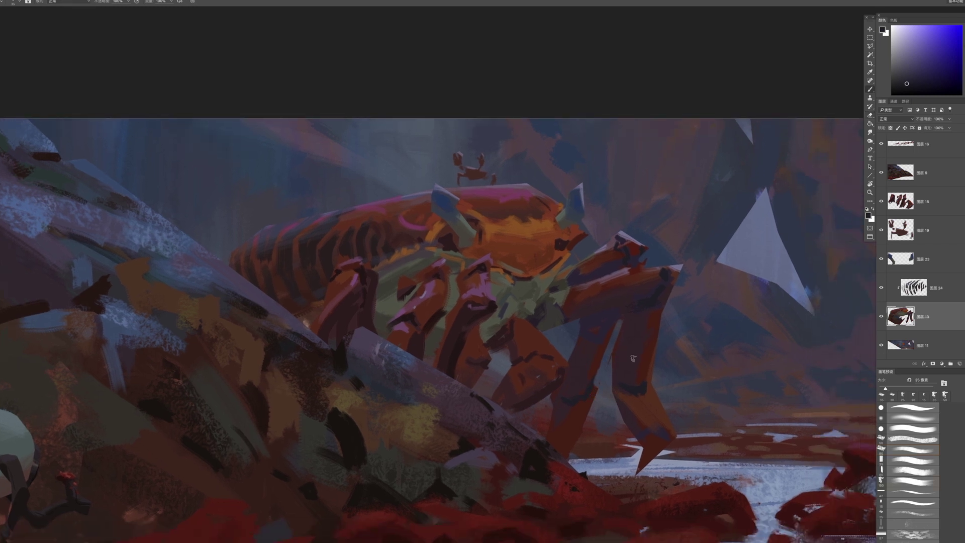
Choose the triangular spike brush preset and open its detailed brush settings
scroll(683, 320, "up", 3)
right_click(696, 309)
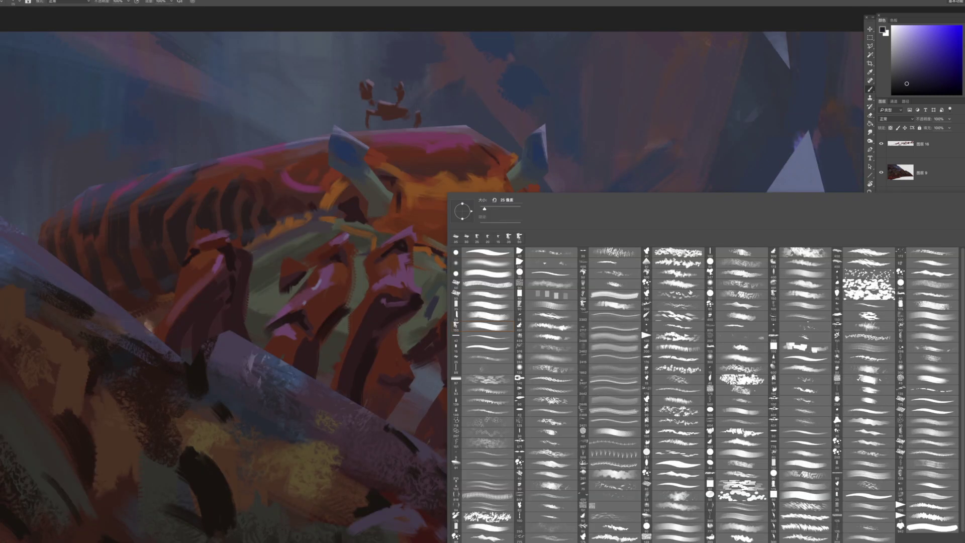
double_click(920, 508)
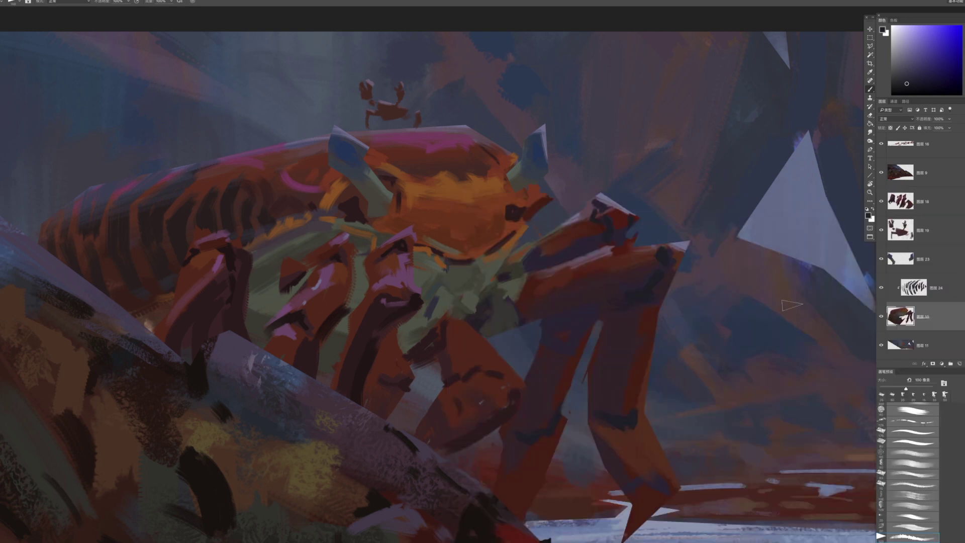
left_click(945, 384)
Rotate the triangular brush tip and reduce the brush to a small size for leg spikes
mouse_move(44, 371)
left_mouse_down()
mouse_move(160, 303)
mouse_move(132, 317)
left_mouse_up()
left_click_drag(90, 436, 106, 436)
left_click_drag(128, 395, 122, 388)
key("bracketleft")
key("bracketleft")
key("bracketleft")
key("bracketleft")
key("bracketleft")
key("bracketleft")
key("bracketleft")
key("bracketleft")
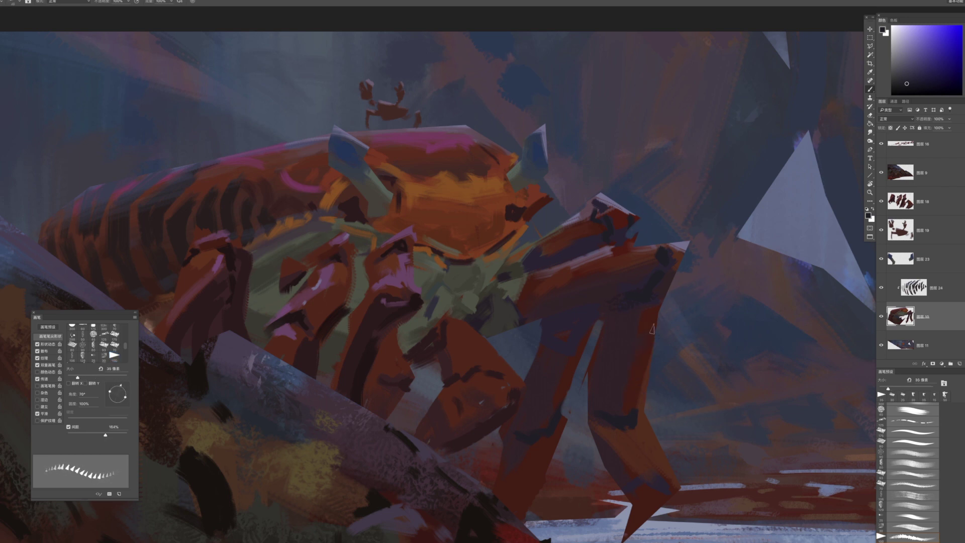
Sample dark purple from the front leg, add a new layer and try a row of spikes down the leg's outer edge
left_click(651, 318, "alt")
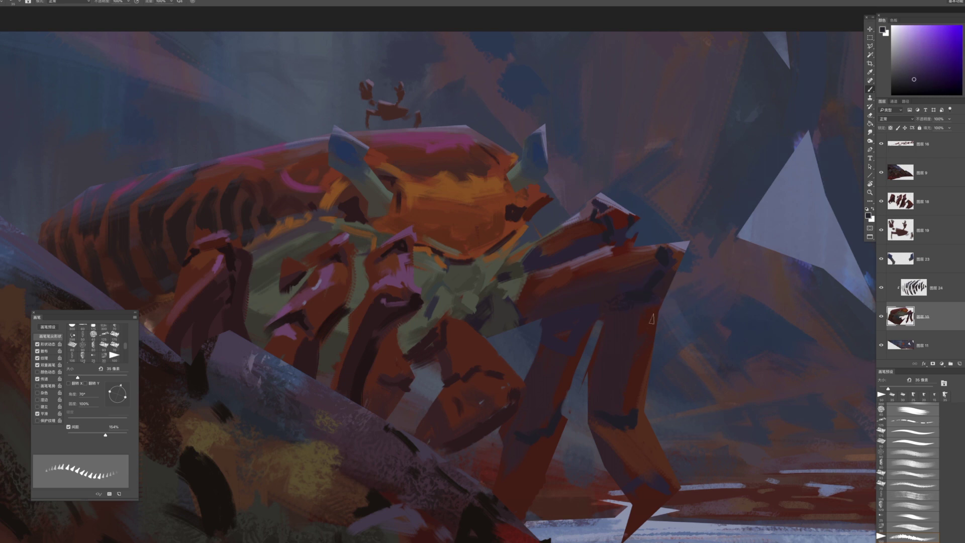
left_click_drag(659, 309, 653, 336)
key("ctrl+shift+alt+n")
left_click_drag(654, 324, 646, 397)
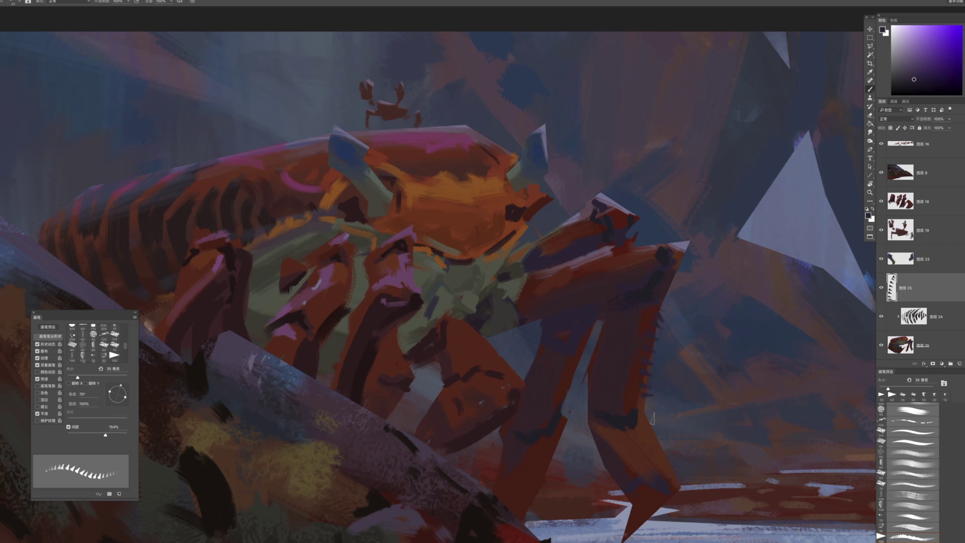
Redo the spikes along the front leg's outer edge and add a row inside its lower segment
key("ctrl+z")
left_click_drag(663, 296, 629, 385)
key("ctrl+z")
left_click_drag(670, 291, 633, 394)
left_click_drag(632, 430, 653, 477)
key("ctrl+z")
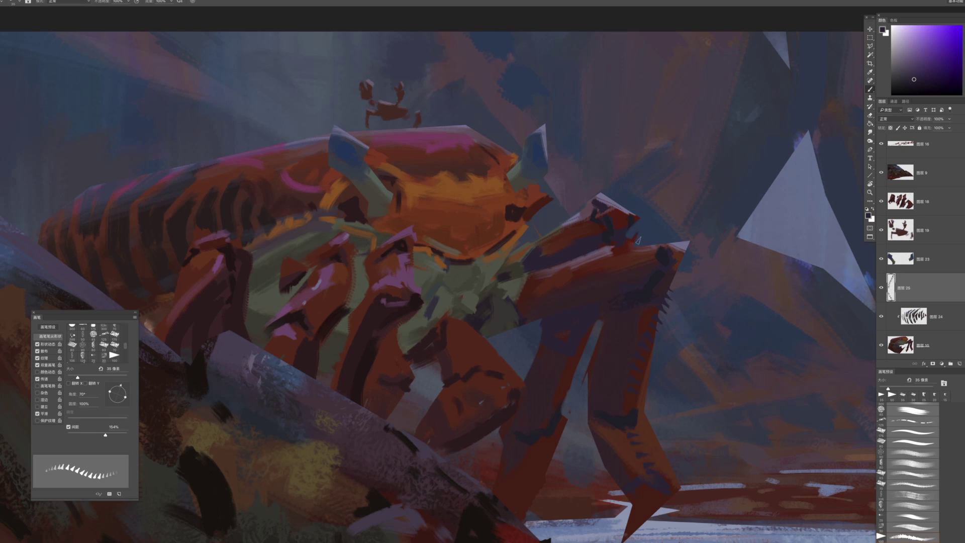
Rotate the spike brush tip and paint spikes along the upper edges of the two front legs
key("bracketleft")
mouse_move(118, 395)
left_mouse_down()
mouse_move(123, 403)
mouse_move(126, 382)
left_mouse_up()
left_click_drag(581, 264, 673, 241)
left_click_drag(552, 231, 576, 222)
left_click_drag(526, 245, 588, 220)
key("super+z")
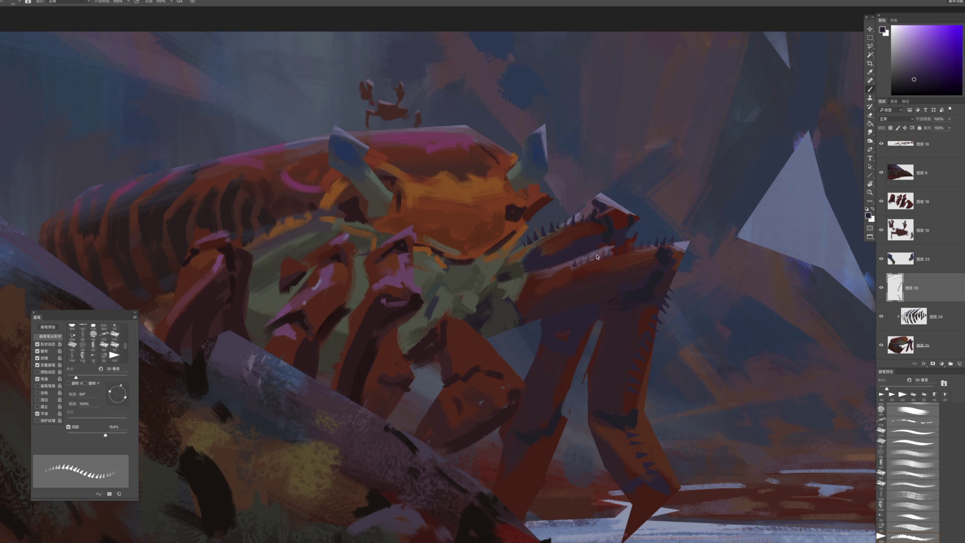
Erase the surplus spikes on the front leg's upper ridge and near its knee
key("e")
left_click_drag(576, 264, 611, 250)
left_click_drag(675, 239, 641, 244)
key("b")
Reshape the spike tip, paint spikes on the folded claw below the head, and move the spike layer above the near legs
left_click_drag(461, 302, 508, 267)
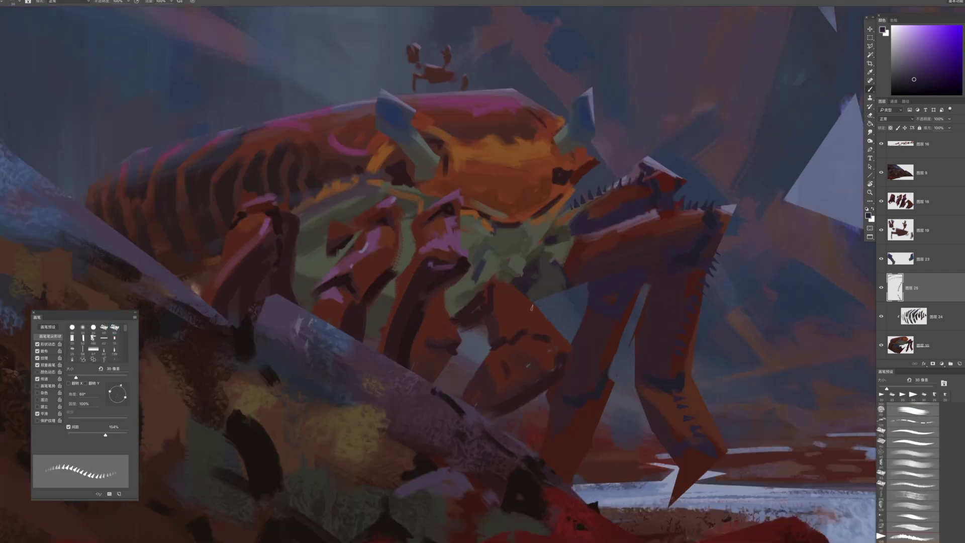
left_click_drag(125, 399, 120, 395)
key("bracketright")
left_click_drag(904, 270, 928, 195)
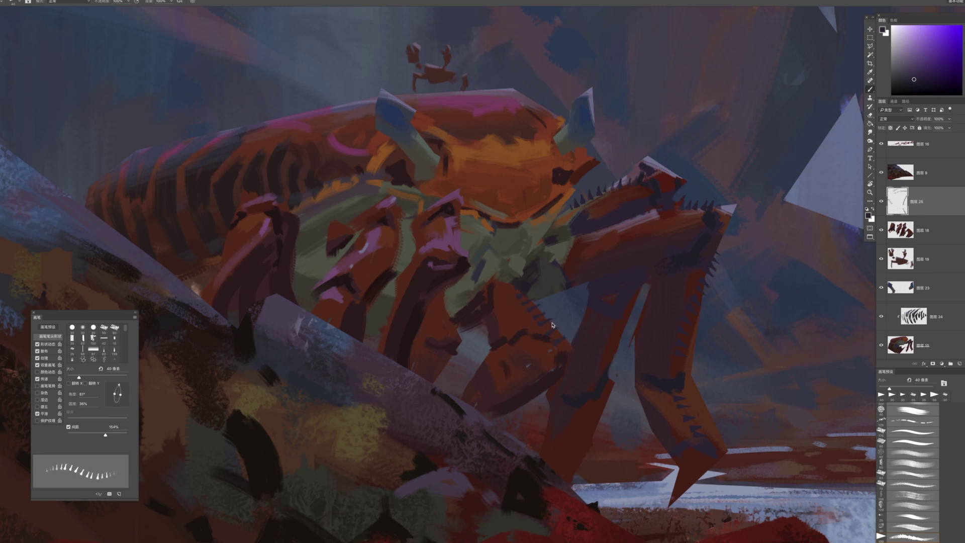
Tighten the spike brush's spacing and paint rows of small spikes on the crab's folded claw and near legs
left_click_drag(104, 439, 100, 438)
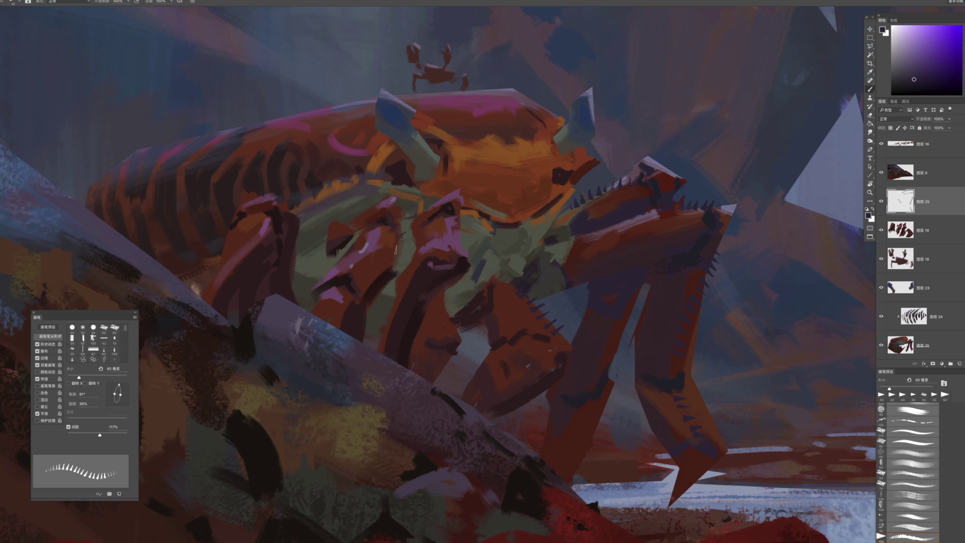
left_click_drag(454, 224, 466, 245)
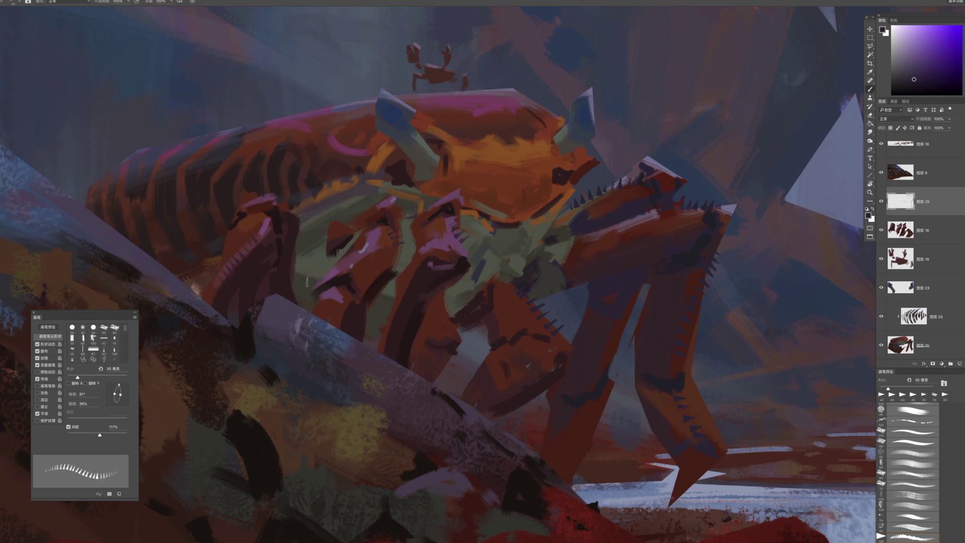
key("z")
left_click_drag(521, 310, 457, 298)
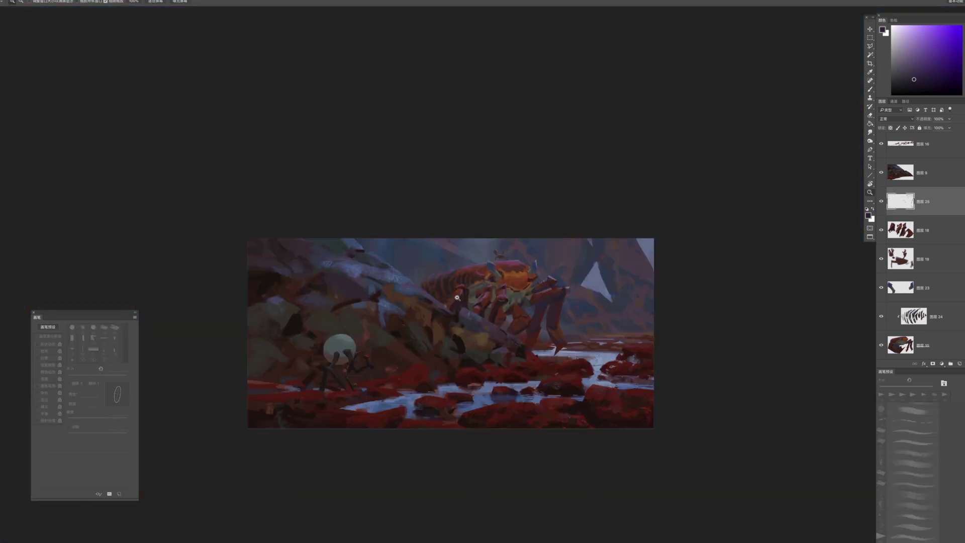
Replace the spike brush with a plain soft-edged stroke brush and reduce its size
left_click(457, 298)
key("b")
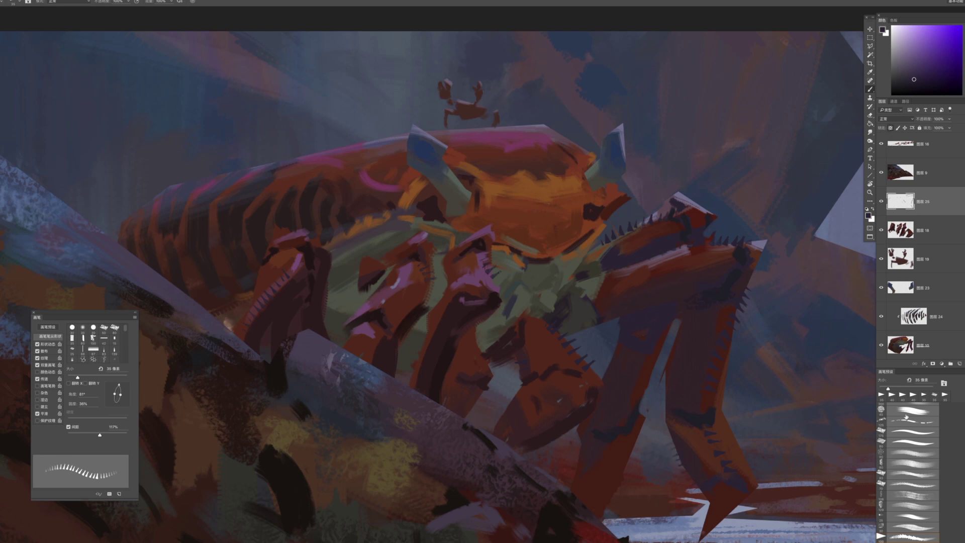
right_click(505, 257)
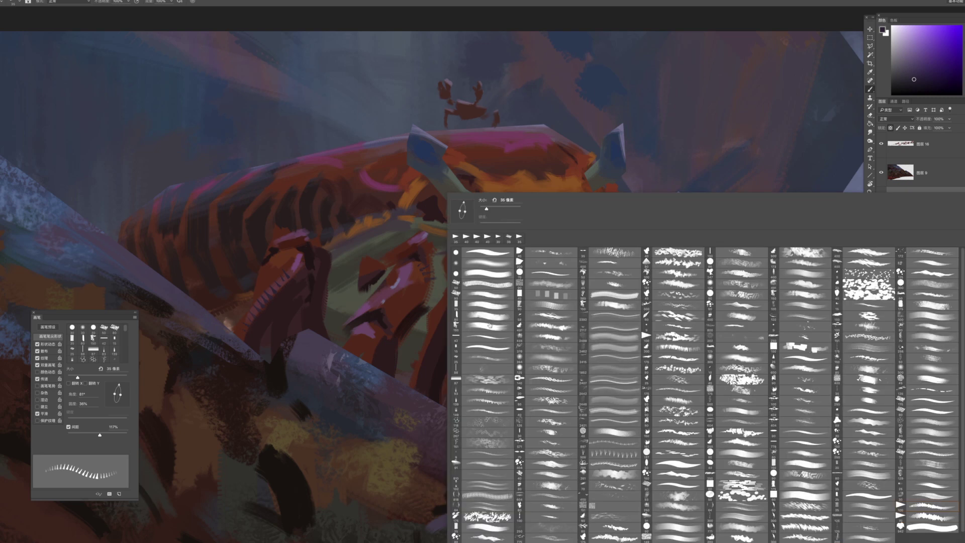
double_click(469, 325)
key("[")
key("[")
key("[")
key("[")
key("[")
key("[")
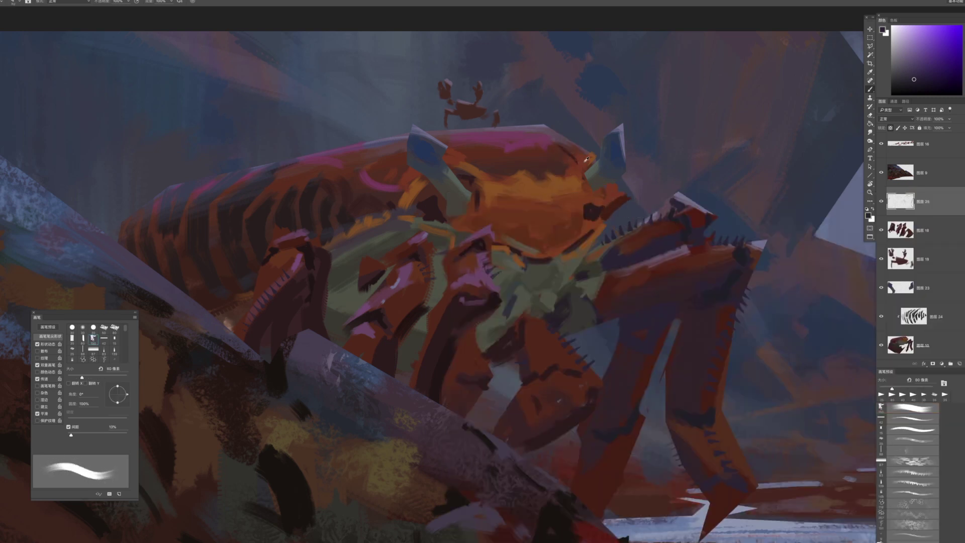
Sample a dark red beside the head and recolour the dark spikes along the top edges of the front legs
left_click(602, 189, "alt")
key("[")
key("[")
key("[")
left_click_drag(617, 236, 646, 215)
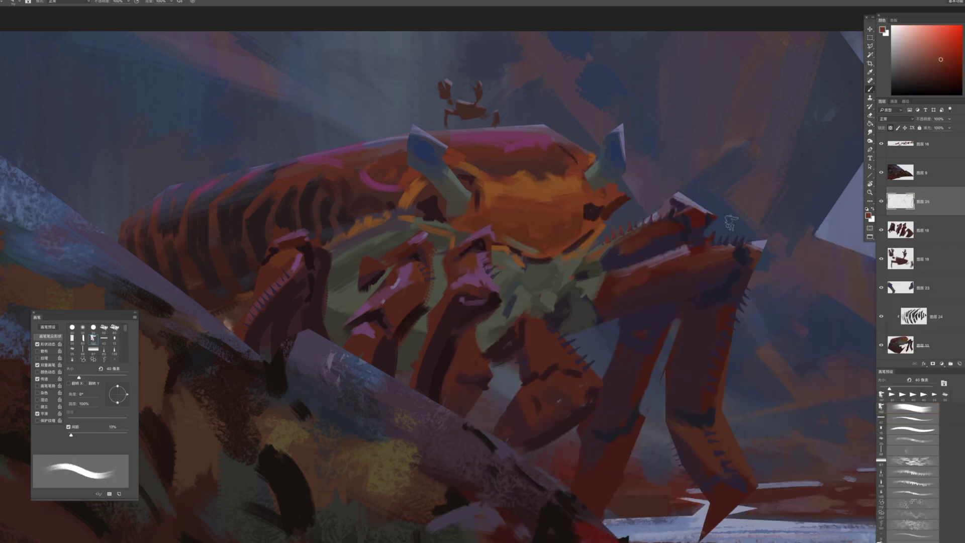
left_click_drag(712, 241, 757, 236)
left_click_drag(699, 271, 610, 211)
Sample lavender, red and dark tones from the front leg and tint the spikes down its outer edge
left_click(673, 183, "alt")
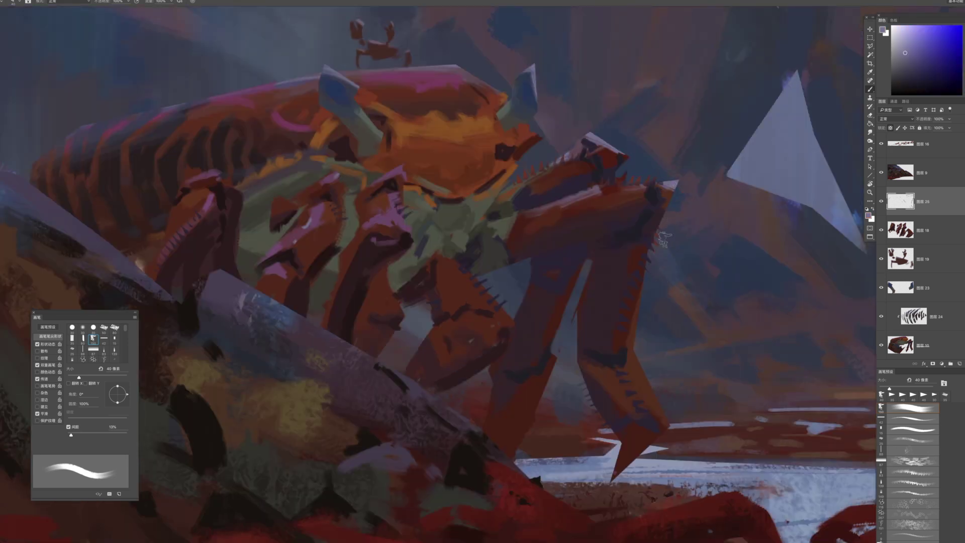
left_click(630, 195, "alt")
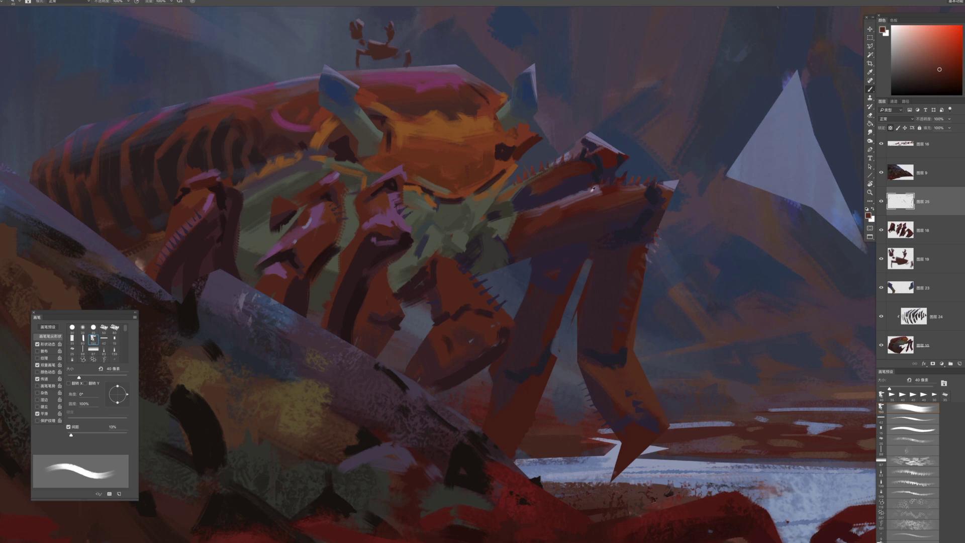
left_click(591, 195, "alt")
left_click(609, 306, "alt")
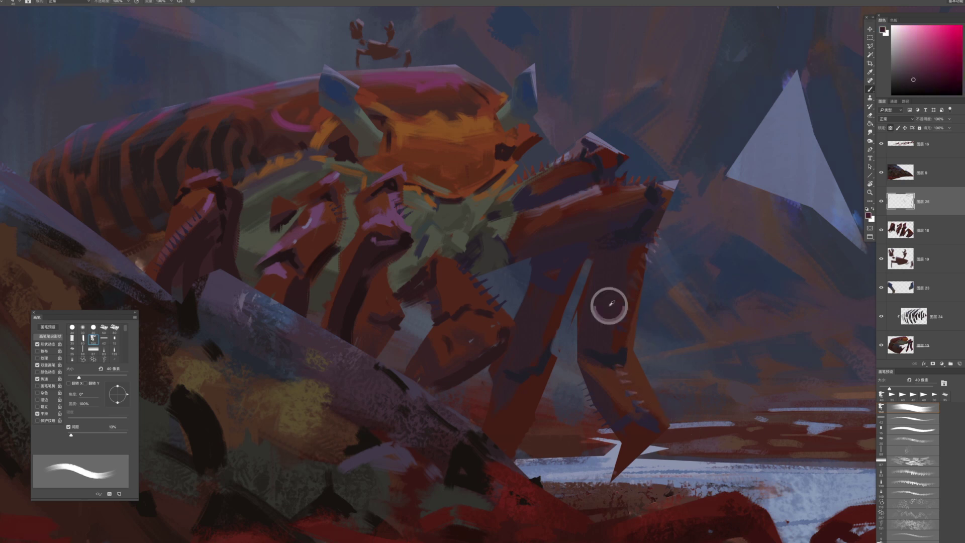
key("bracketleft")
key("bracketleft")
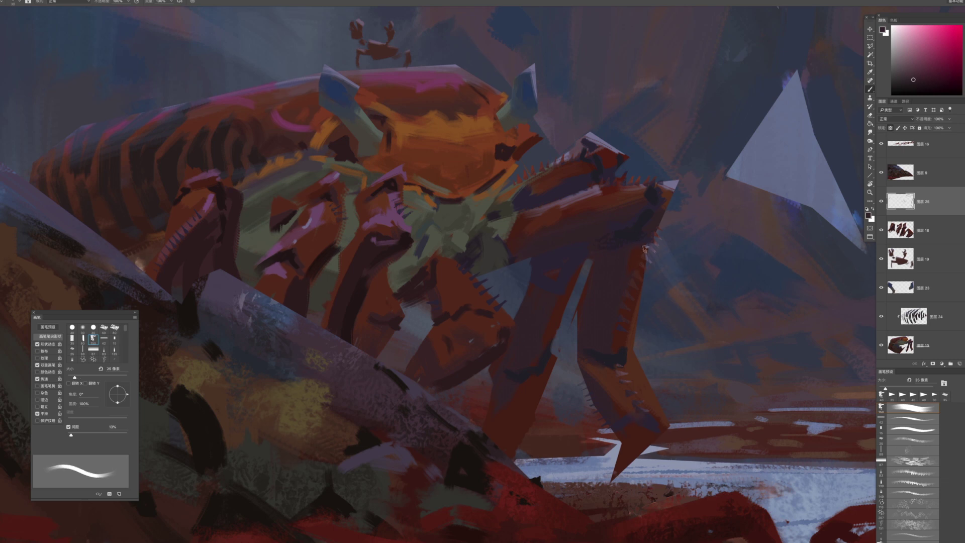
Refine the spikes on the front leg's outer edge and upper ridge with a small brush
mouse_move(677, 319)
left_mouse_down()
mouse_move(651, 331)
mouse_move(612, 175)
left_mouse_up()
left_click_drag(656, 289, 729, 302)
key("bracketleft")
left_click_drag(638, 302, 655, 326)
key("bracketright")
key("bracketright")
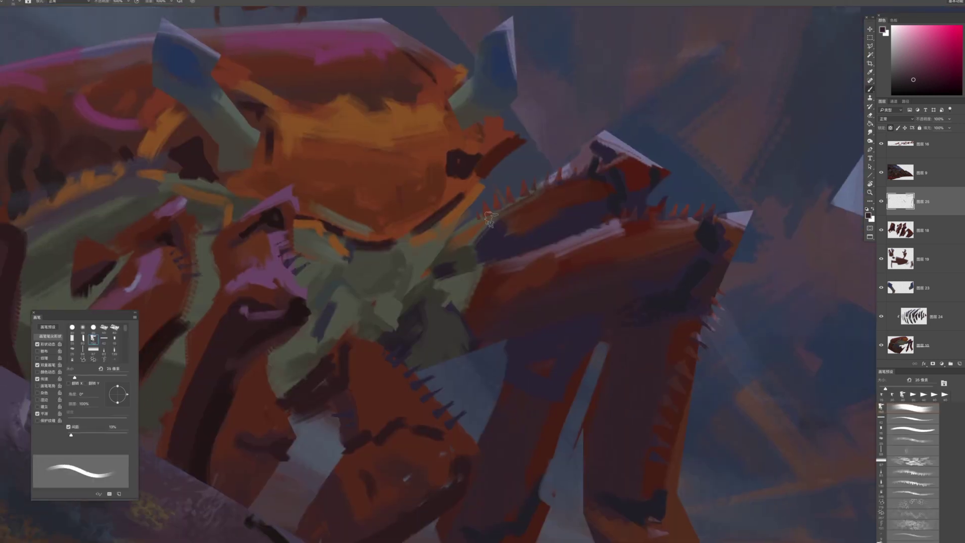
left_click_drag(526, 270, 501, 263)
key("b")
scroll(563, 247, "up", 3)
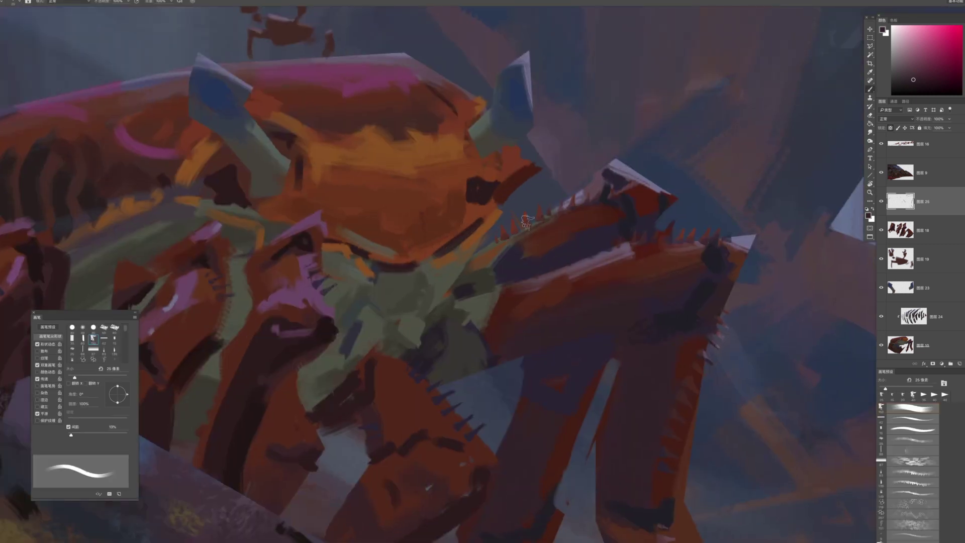
key("bracketleft")
key("bracketright")
key("bracketleft")
Select the crab's body layer and touch up the edge behind the front leg's ridge spikes with a very fine brush
left_click(536, 232, "super")
key("bracketleft")
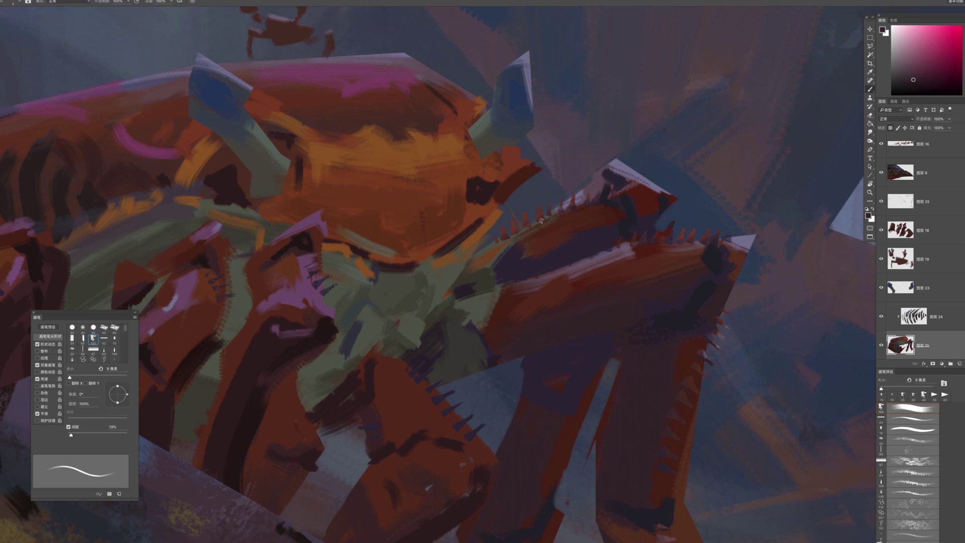
key("bracketright")
scroll(632, 209, "down", 4)
key("bracketleft")
key("z")
left_click_drag(672, 174, 491, 137)
left_click_drag(442, 252, 495, 261)
mouse_move(568, 290)
left_mouse_down()
mouse_move(577, 282)
mouse_move(568, 280)
left_mouse_up()
key("b")
Select the near-leg layer and sample a mauve paint colour
left_click(566, 256, "super")
left_click(494, 181, "alt")
key("Tab")
key("Tab")
key("z")
left_click_drag(618, 274, 591, 267)
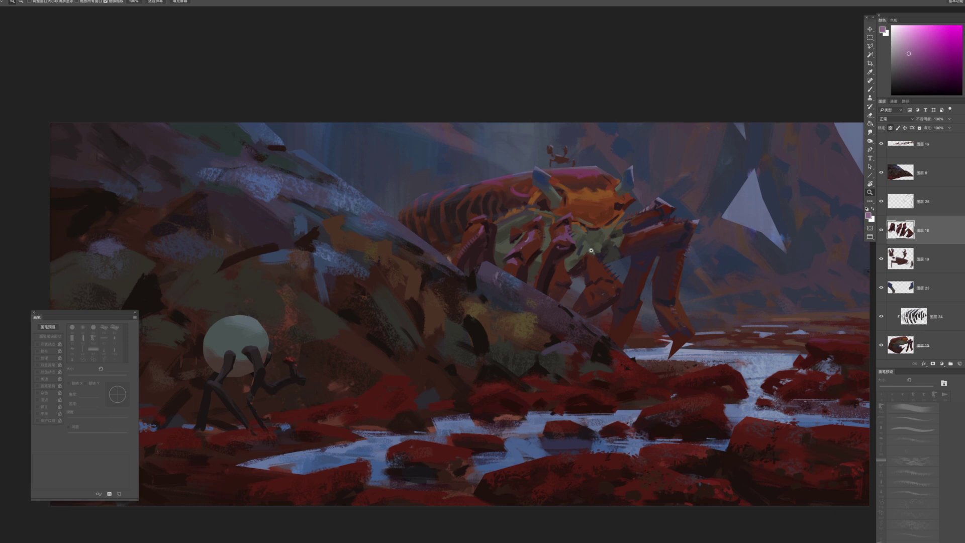
Pick a muted grey-green and touch up the chest beside the front leg on the crab's body layer
left_click(592, 250)
key("b")
key("bracketright")
key("bracketright")
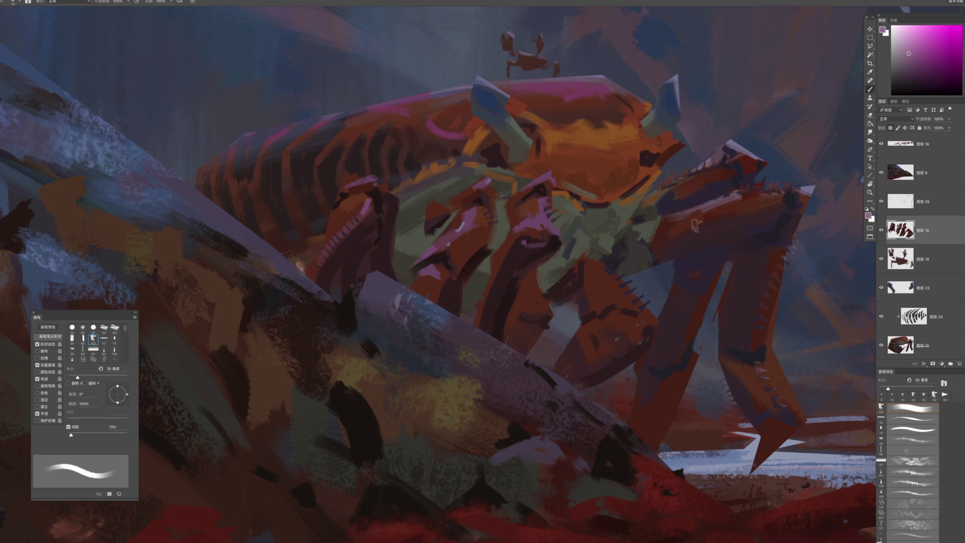
left_click(650, 229, "alt")
left_click(964, 68)
left_click(900, 67)
left_click(649, 230, "super")
key("bracketleft")
key("bracketleft")
key("bracketleft")
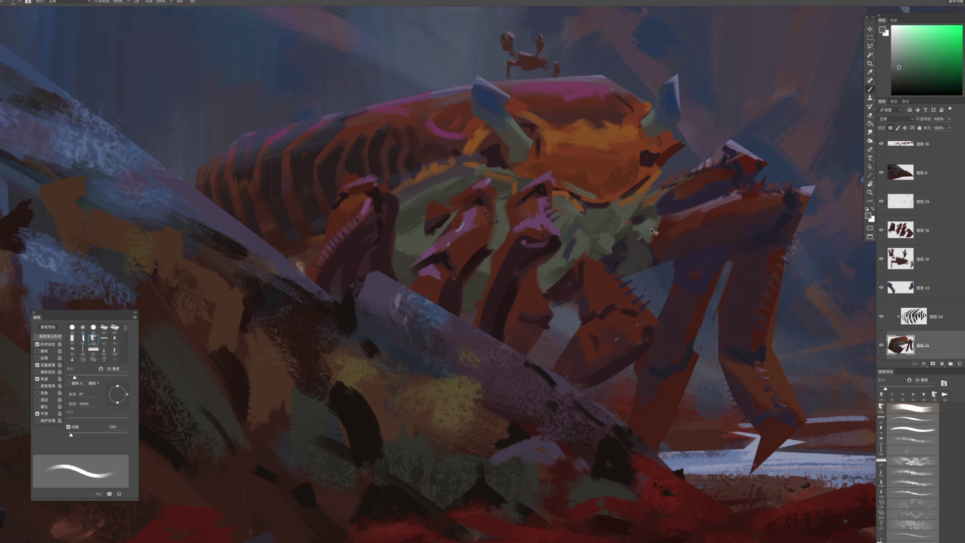
left_click(652, 227, "alt")
mouse_move(662, 224)
left_mouse_down()
mouse_move(642, 228)
mouse_move(657, 221)
left_mouse_up()
Shift the paint to a greyish cyan and add pale teal patches to the chest beside the front leg
left_click(904, 62)
left_click(964, 57)
key("bracketleft")
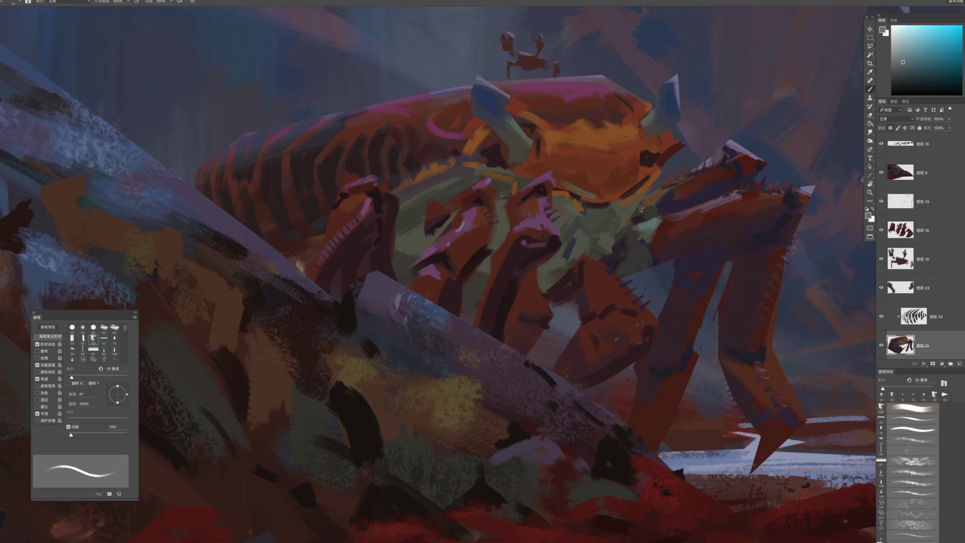
key("bracketright")
key("bracketright")
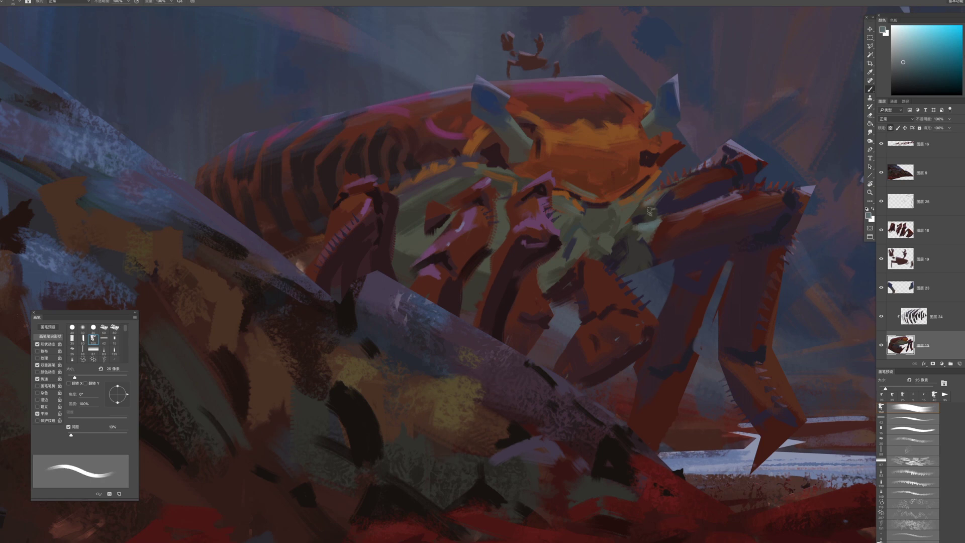
left_click(658, 200, "alt")
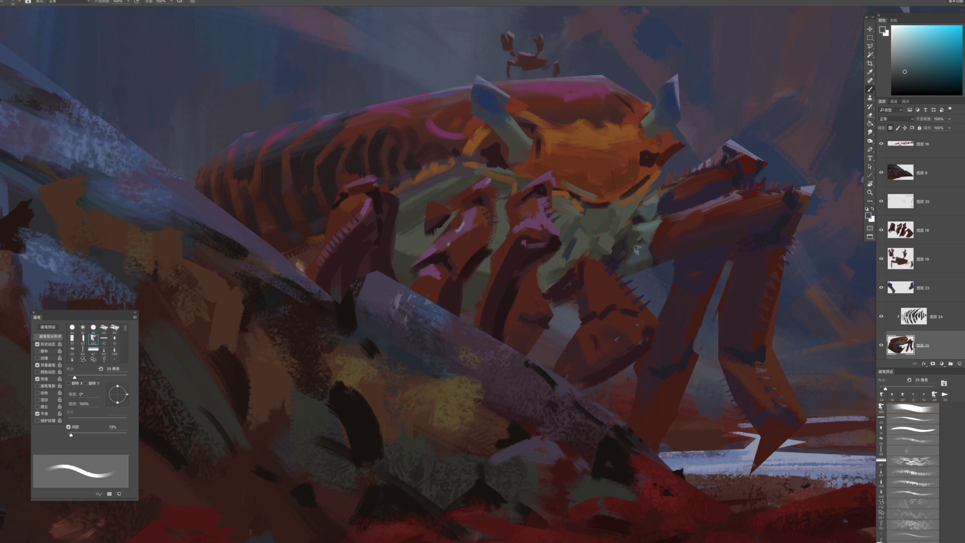
Blend the chest patches using darker grey tones sampled from the chest and the background below it
left_click(646, 234, "alt")
left_click(632, 269, "alt")
key("bracketleft")
key("bracketright")
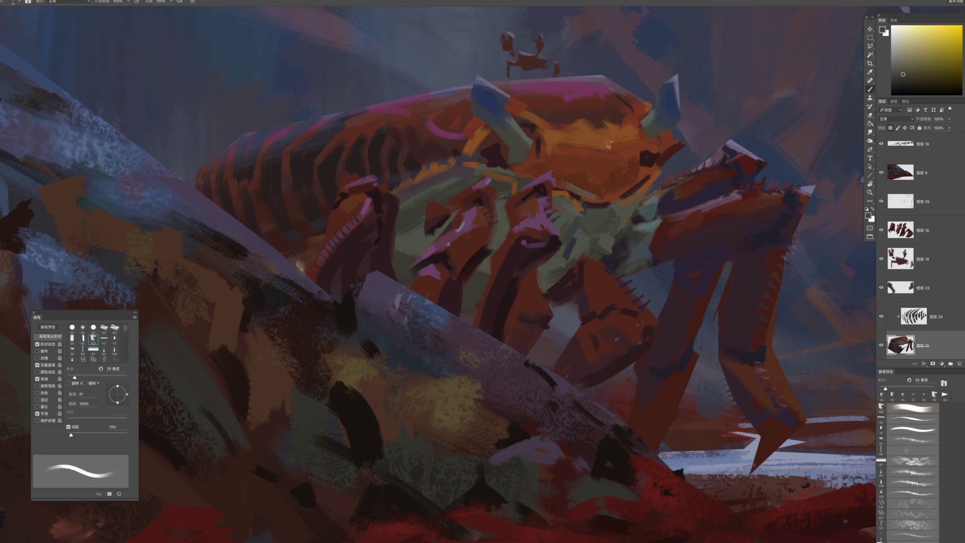
left_click(603, 223, "alt")
key("bracketleft")
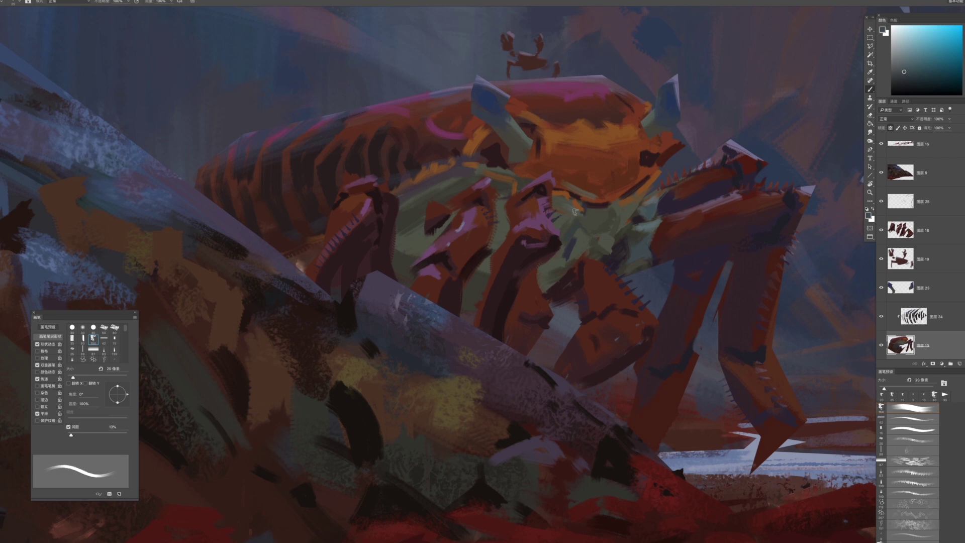
Sample a chest tone and paint small bluish-grey patches just under the head's lower edge
left_click(565, 203, "alt")
key("bracketright")
left_click_drag(565, 204, 563, 218)
key("bracketleft")
key("bracketleft")
key("bracketleft")
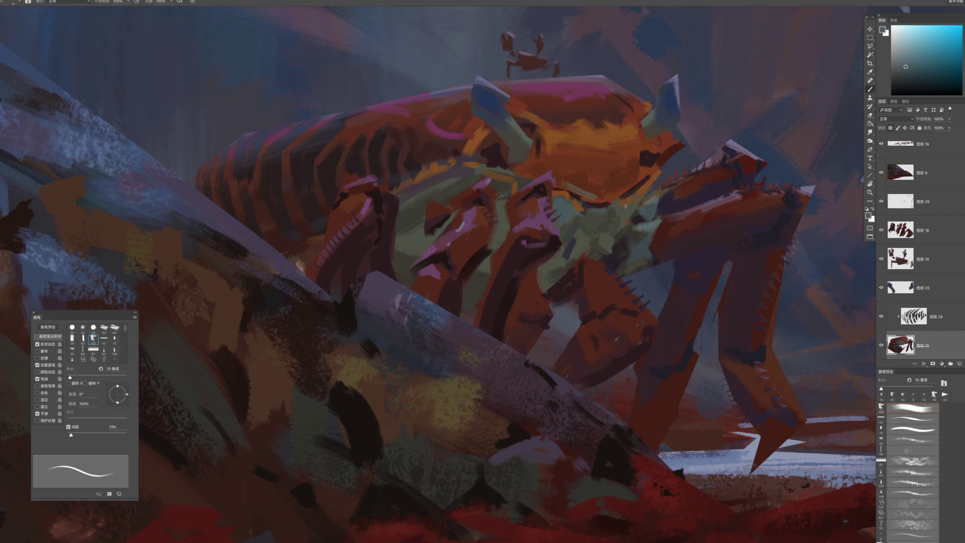
key("bracketright")
key("bracketright")
key("bracketleft")
key("z")
left_click_drag(644, 332, 548, 322)
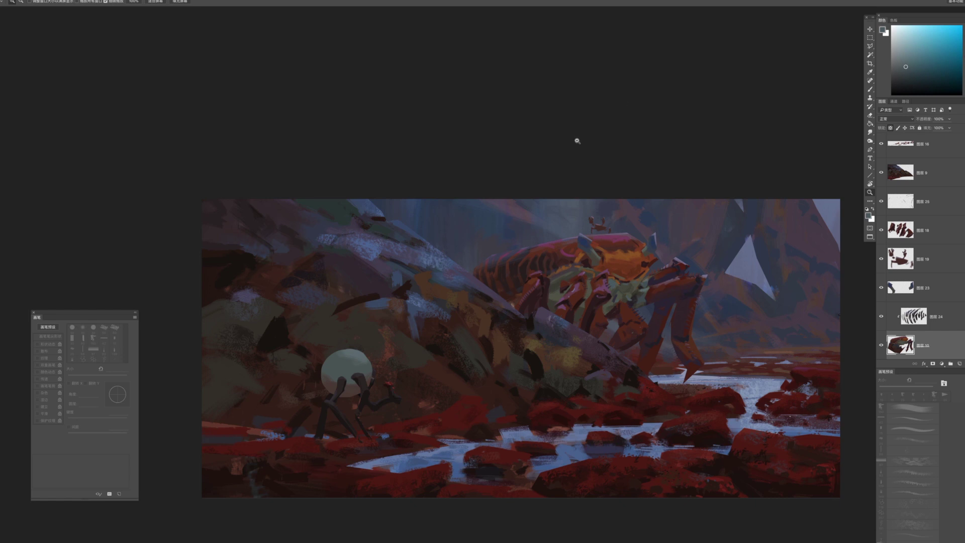
Sample the head's orange, shift it to yellow, and paint an accent at the base of the near horn
left_click_drag(599, 251, 624, 255)
left_click(601, 258)
key("b")
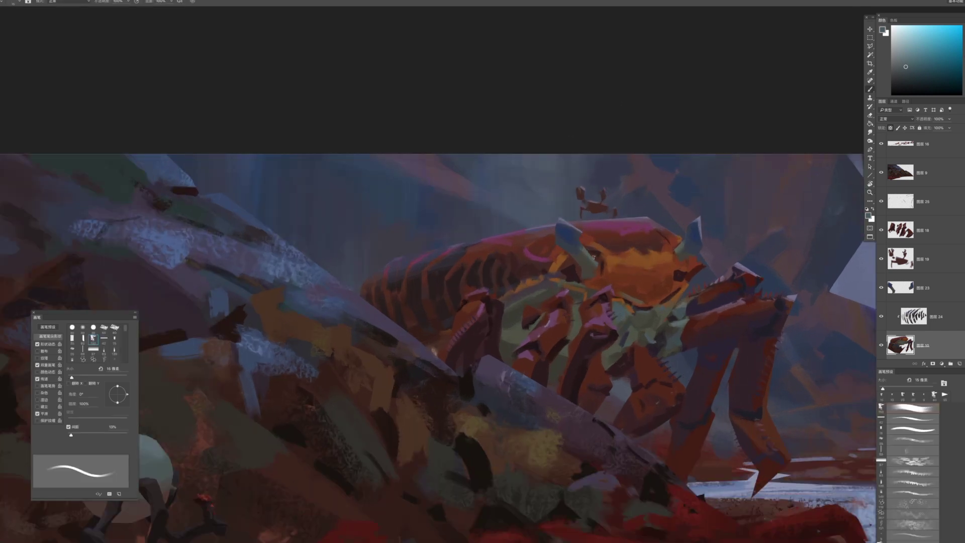
key("bracketright")
left_click(635, 256, "alt")
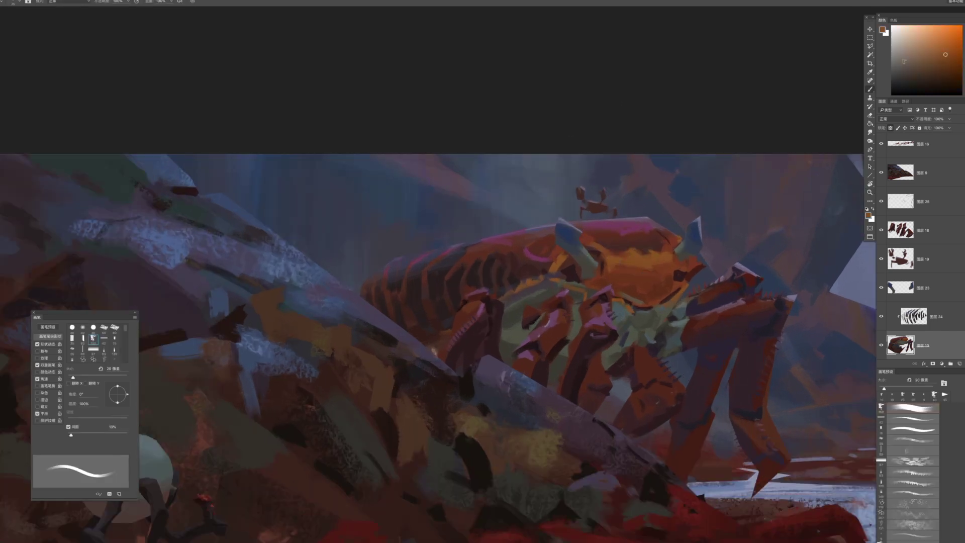
mouse_move(964, 89)
left_mouse_down()
mouse_move(964, 73)
mouse_move(964, 85)
left_mouse_up()
left_click(940, 45)
key("bracketright")
mouse_move(601, 251)
left_mouse_down()
mouse_move(624, 258)
mouse_move(590, 253)
left_mouse_up()
key("ctrl+z")
key("bracketleft")
key("bracketleft")
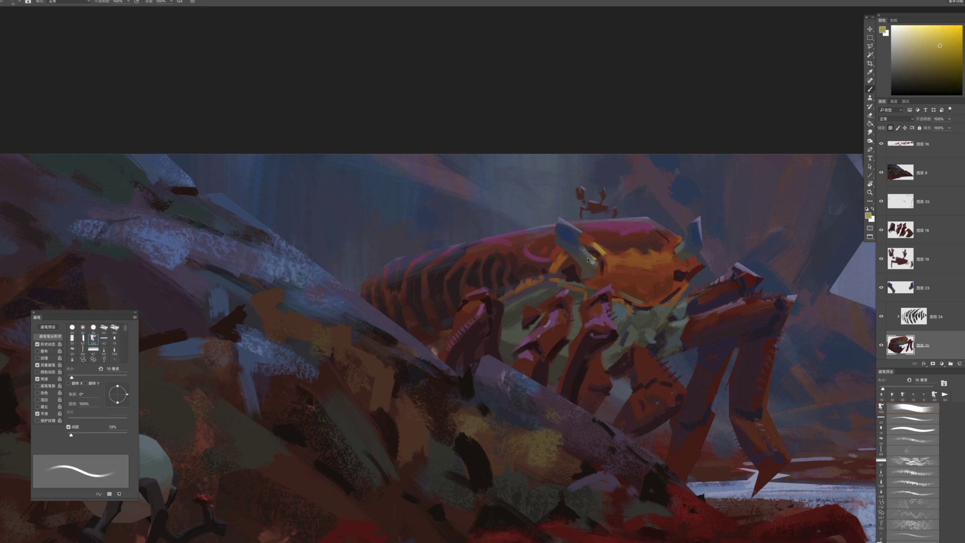
Paint yellow accents around the bases of both horns, working on the horn and body layers
left_click(588, 260, "super")
left_click(599, 249, "alt")
key("bracketright")
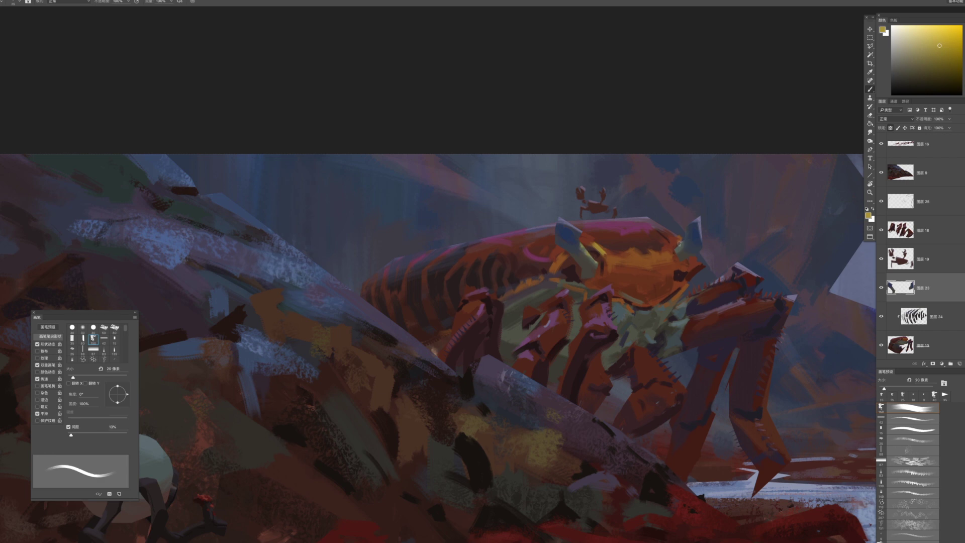
left_click(670, 262, "ctrl")
key("bracketleft")
key("bracketright")
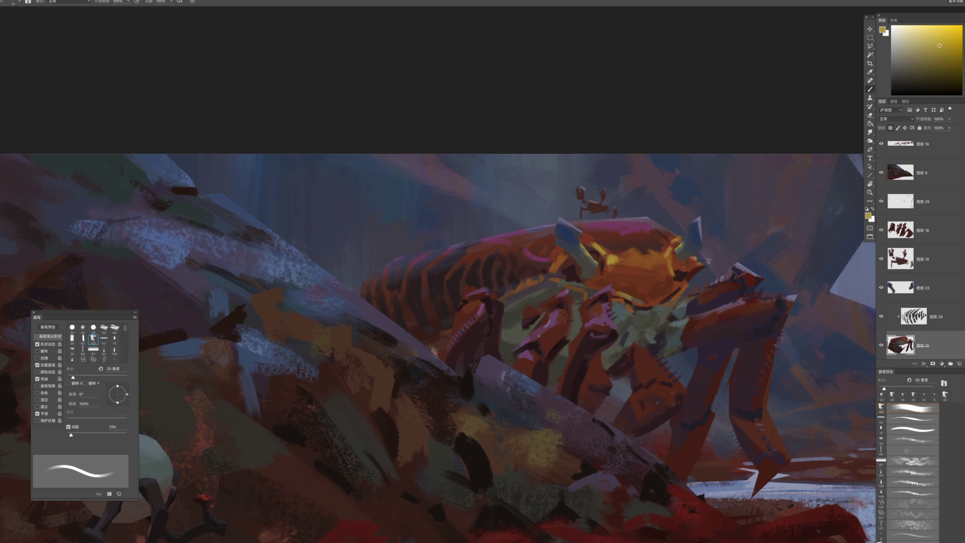
Pick a muted yellow-green and paint short dashed highlights across the top of the crab's head, undoing unwanted strokes
key("z")
mouse_move(587, 305)
left_mouse_down()
mouse_move(518, 300)
mouse_move(572, 313)
left_mouse_up()
key("b")
left_click(909, 49)
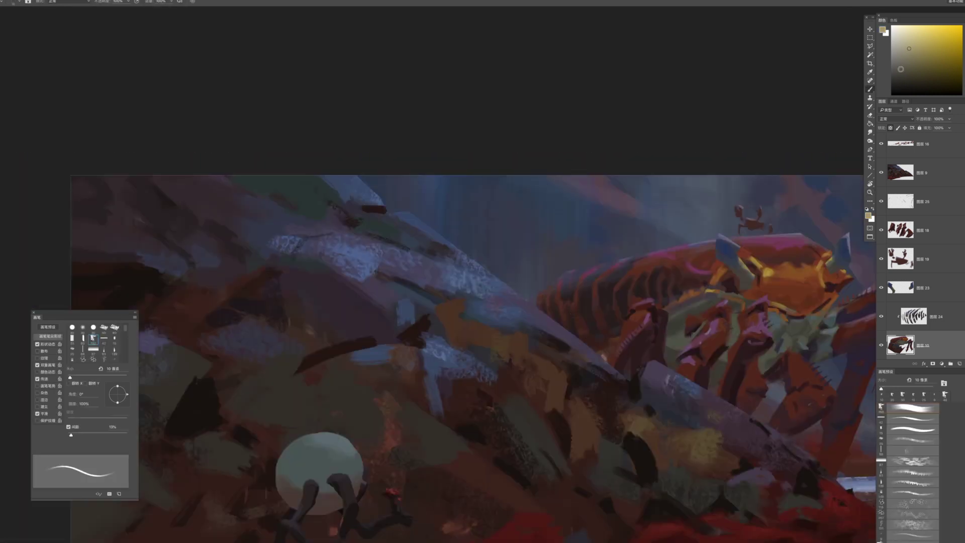
left_click(964, 82)
left_click_drag(557, 281, 432, 271)
key("z")
left_click_drag(625, 264, 654, 265)
key("b")
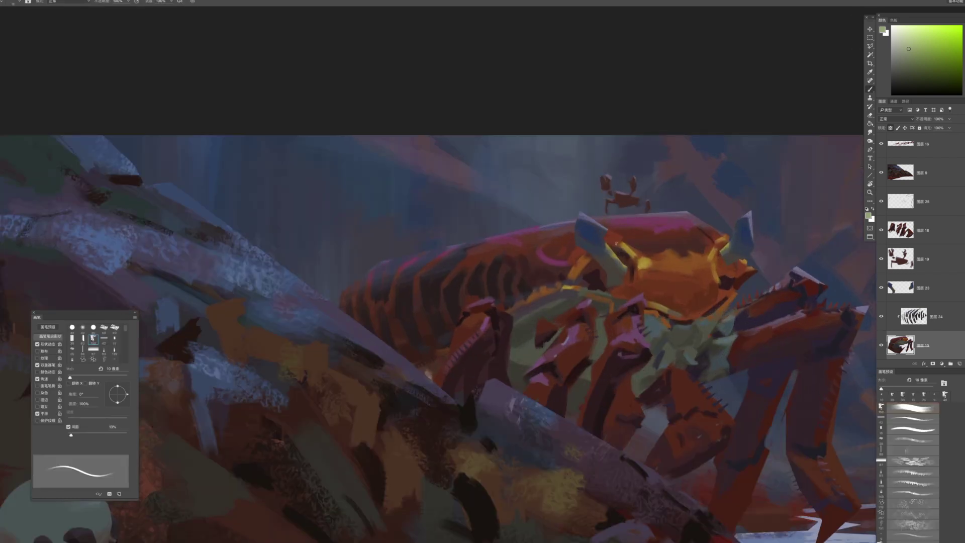
key("bracketleft")
key("super+alt+z")
key("super+alt+z")
key("super+alt+z")
left_click_drag(645, 254, 712, 246)
key("super+alt+z")
key("super+alt+z")
Shift the paint to pale blue, dab highlights across the crown of the head, and sample the shell's dark blue
left_click_drag(964, 80, 964, 51)
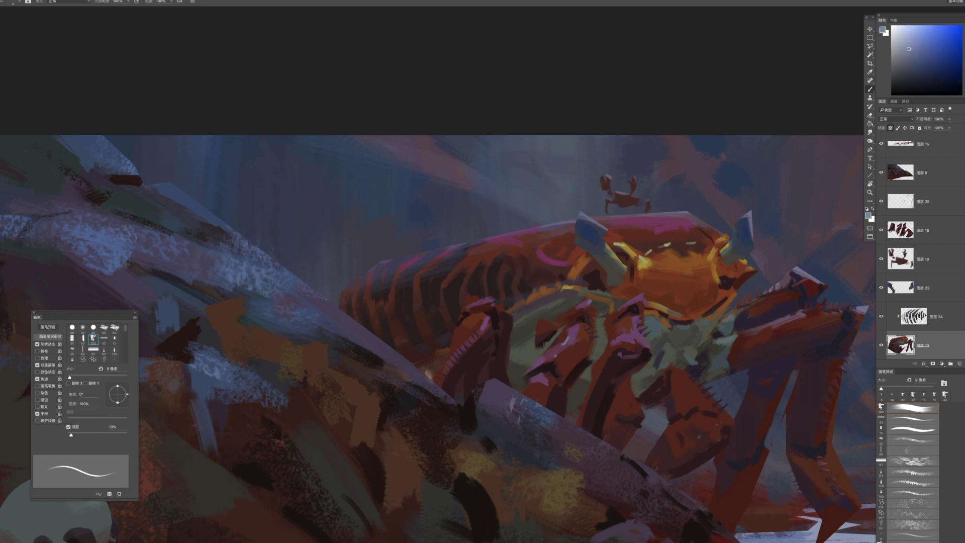
left_click_drag(907, 48, 920, 44)
key("bracketright")
key("bracketright")
left_click_drag(656, 237, 697, 233)
key("bracketright")
key("bracketleft")
left_click(452, 254, "alt")
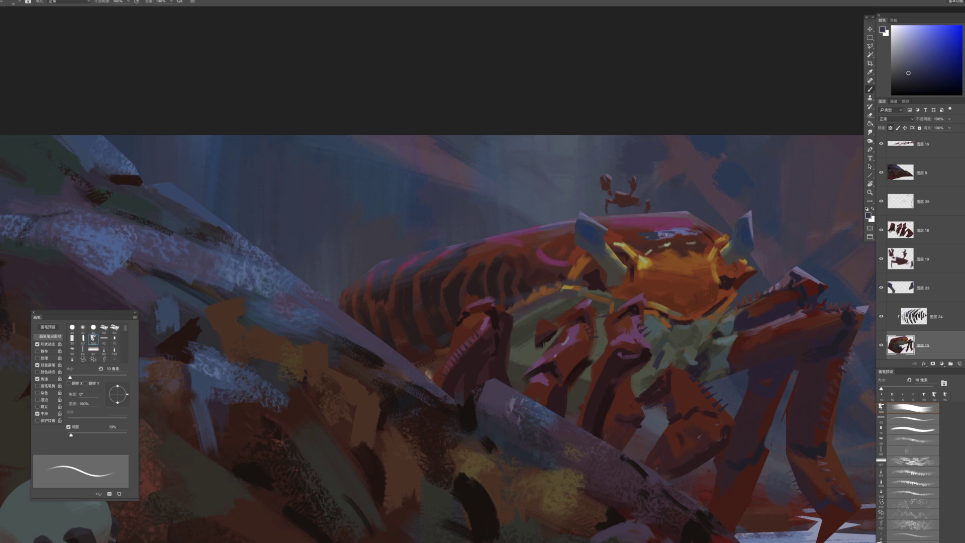
Enlarge the brush and touch up the chest beside the front leg with a grey-green tone
key("z")
mouse_move(714, 274)
left_mouse_down()
mouse_move(711, 316)
mouse_move(715, 300)
mouse_move(732, 301)
mouse_move(650, 208)
left_mouse_up()
key("z")
key("bracketright")
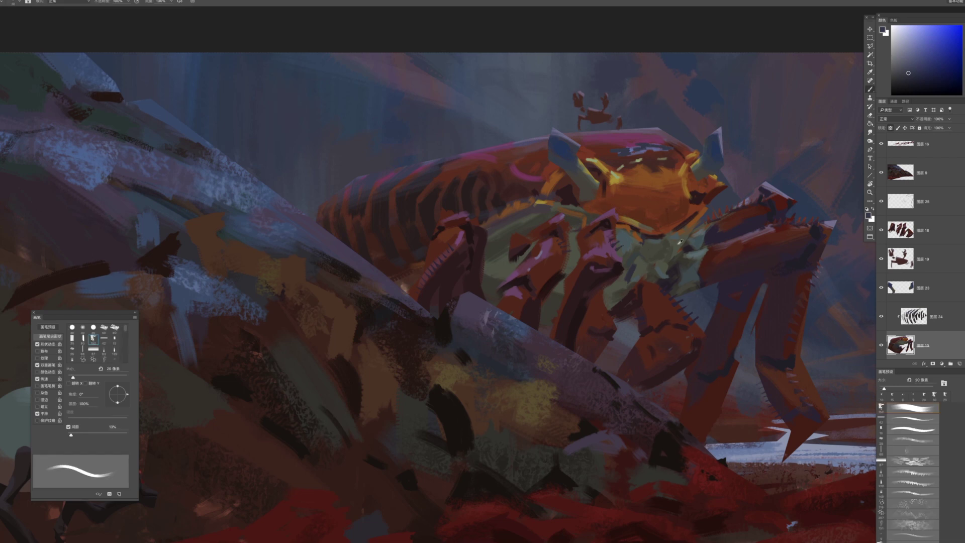
left_click_drag(698, 231, 701, 256)
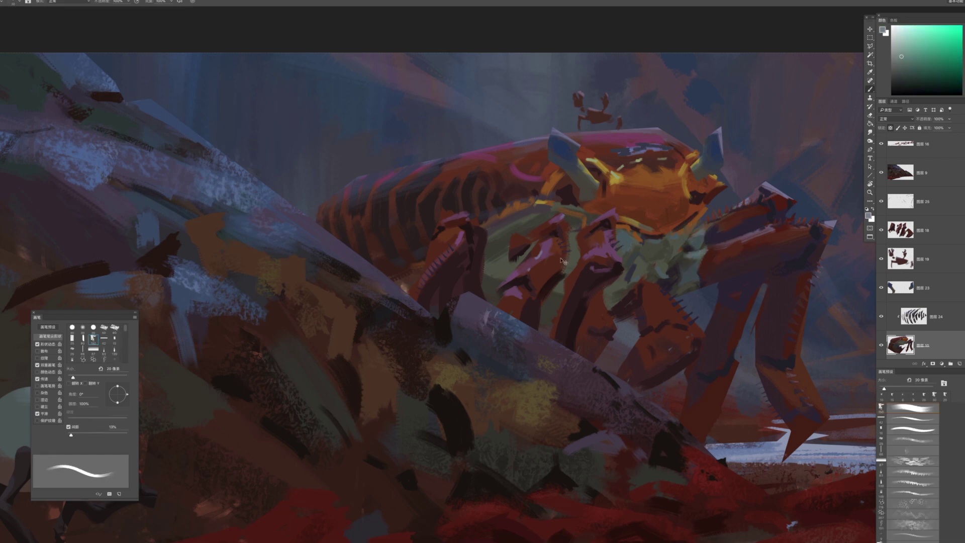
Select the near-leg layer and paint grey-green highlights on the upper parts of the two near legs
left_click(599, 246, "super")
left_click_drag(603, 233, 590, 245)
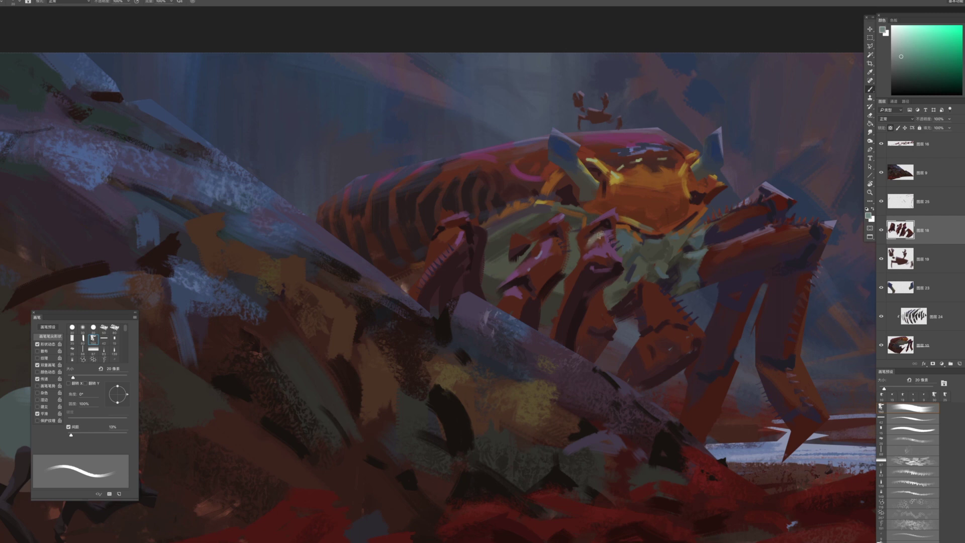
key("bracketleft")
key("bracketright")
left_click(557, 239, "alt")
left_click(650, 250, "alt")
key("bracketleft")
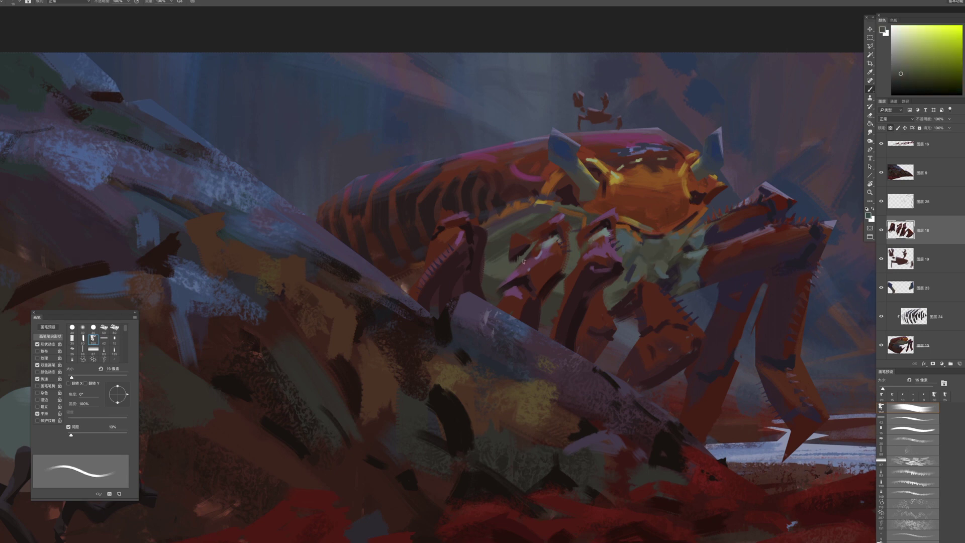
left_click_drag(535, 250, 524, 263)
key("z")
mouse_move(593, 287)
left_mouse_down()
mouse_move(551, 275)
mouse_move(629, 300)
mouse_move(620, 260)
left_mouse_up()
Pick a pale muted green, touch up the chest and head on the body layer, and select the spike layer
key("b")
left_click(627, 194, "alt")
left_click_drag(952, 84, 904, 68)
key("bracketleft")
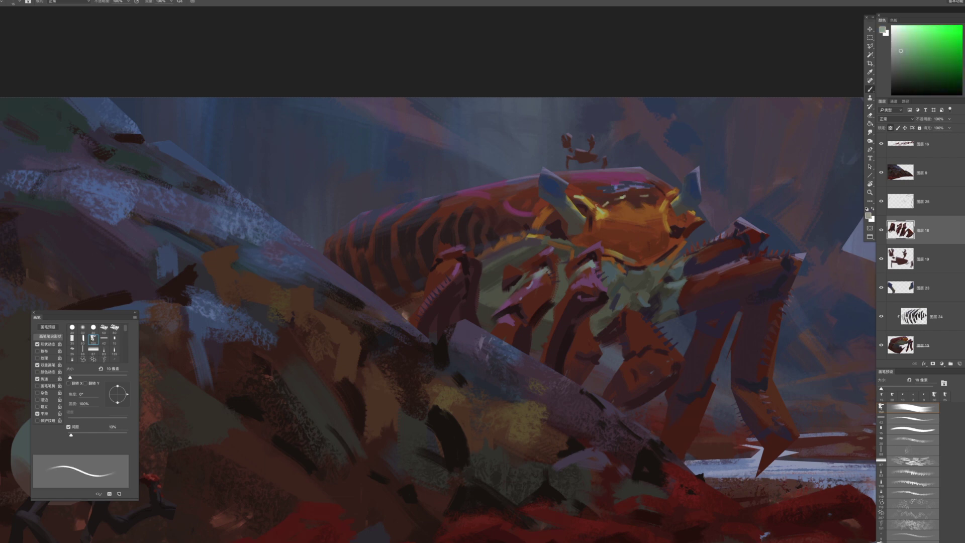
left_click(604, 209, "super")
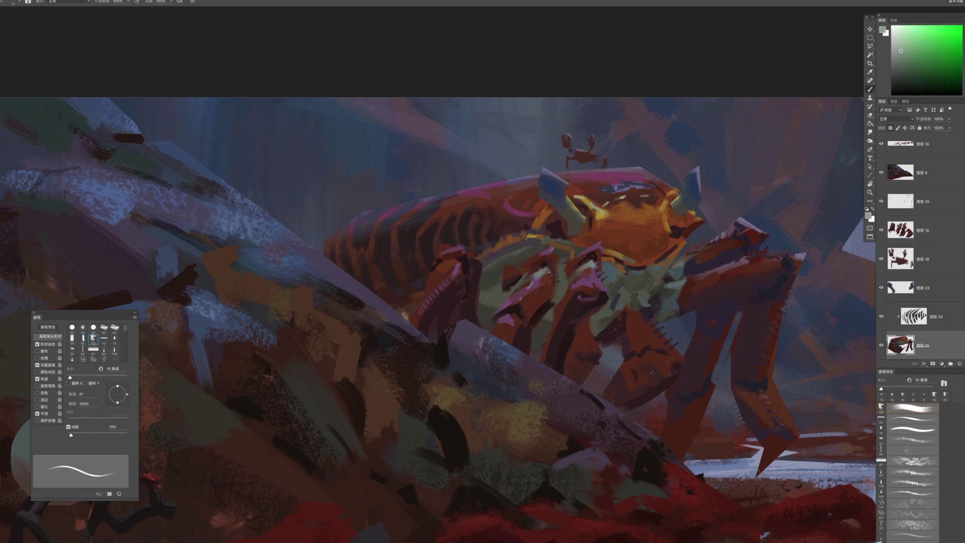
key("z")
left_click_drag(629, 242, 544, 228)
mouse_move(591, 251)
left_mouse_down()
mouse_move(605, 261)
mouse_move(568, 238)
left_mouse_up()
key("b")
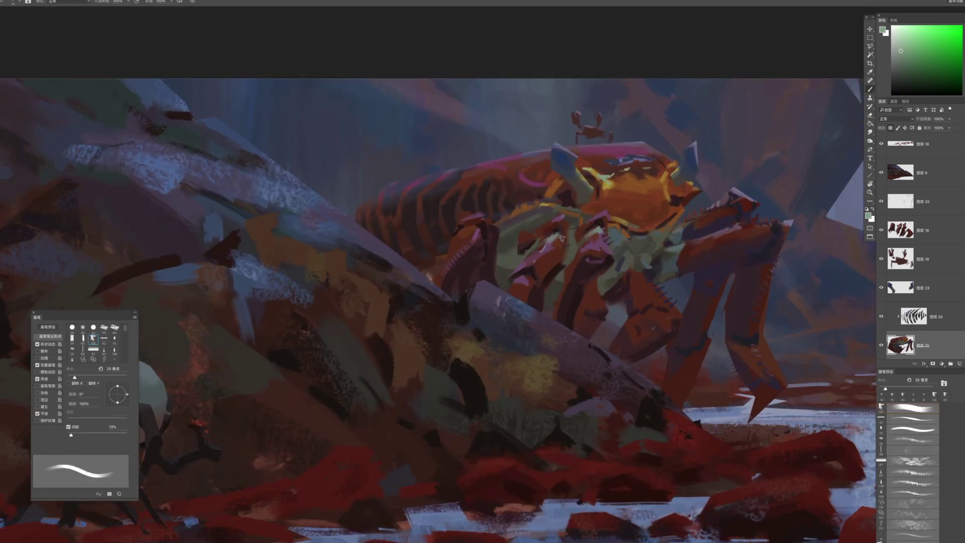
left_click(586, 257, "ctrl")
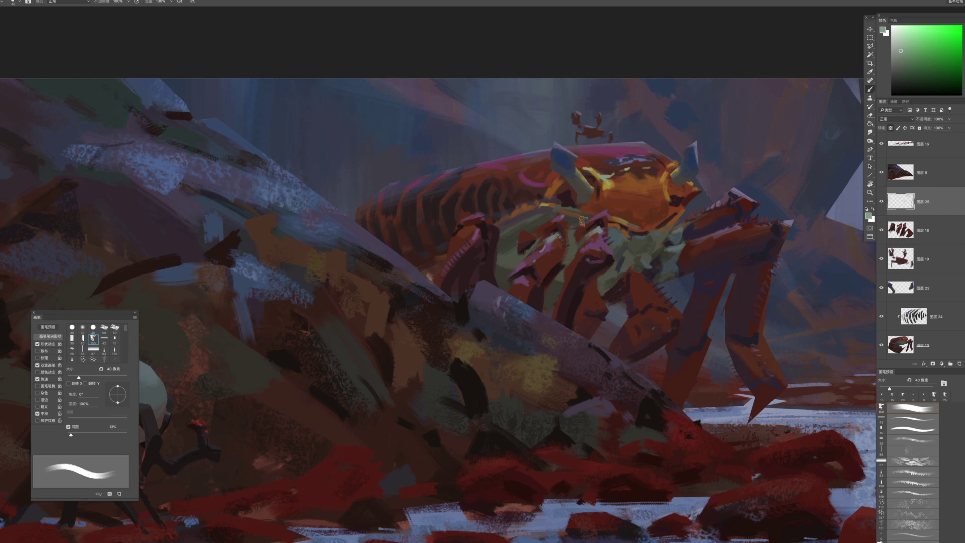
Sample green and muted purple tones from the giant crab's underside and paint small touches between its legs with a 20 px brush
left_click_drag(583, 221, 602, 228)
left_click(599, 230, "alt")
key("bracketleft")
key("bracketleft")
key("bracketleft")
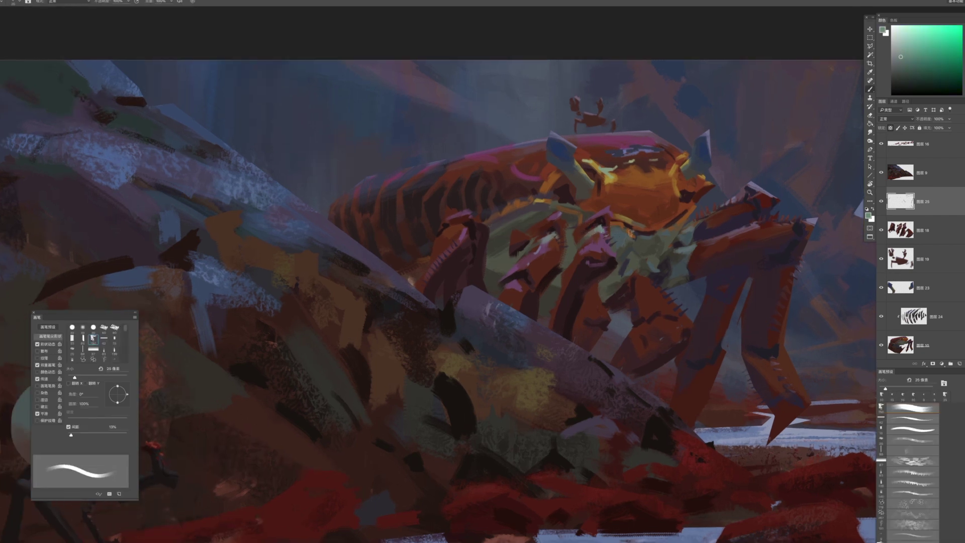
left_click(609, 243, "alt")
left_click(621, 237, "alt")
key("bracketleft")
key("bracketleft")
key("bracketleft")
key("bracketright")
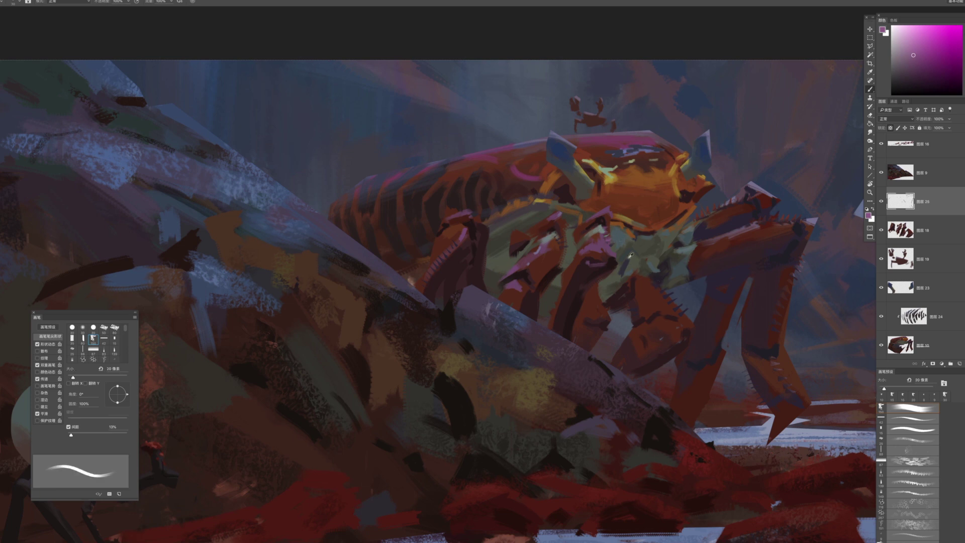
Select the crab's leg layer and paint thin purple highlights on the folded middle leg, using a sampled colour and another brush preset
left_click(606, 244, "alt")
left_click(671, 300, "alt")
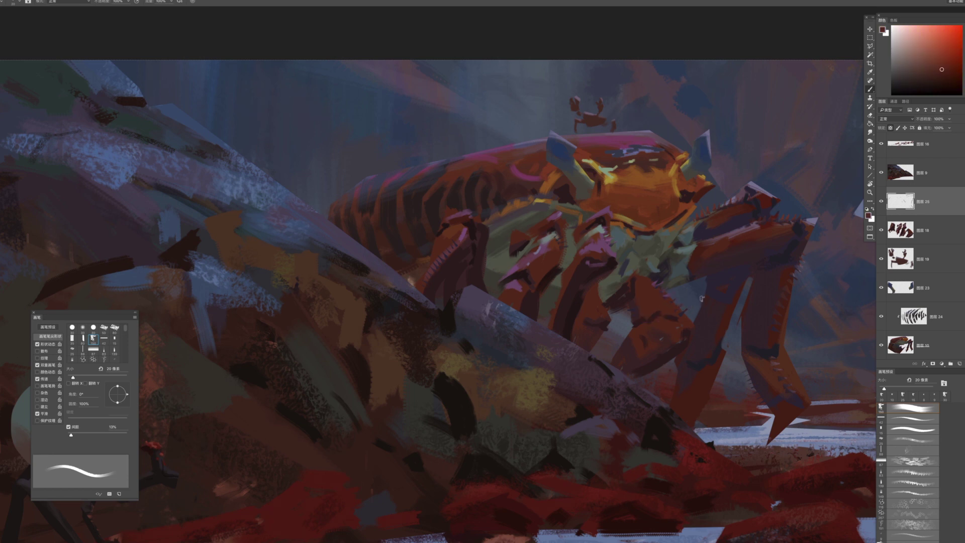
left_click(659, 302, "super")
left_click(604, 243, "alt")
key("bracketleft")
right_click(668, 303)
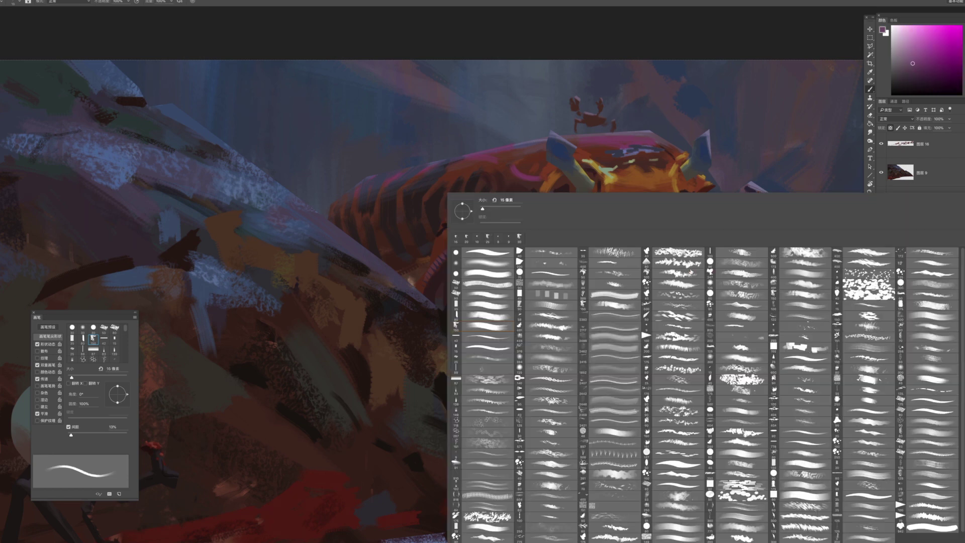
double_click(805, 308)
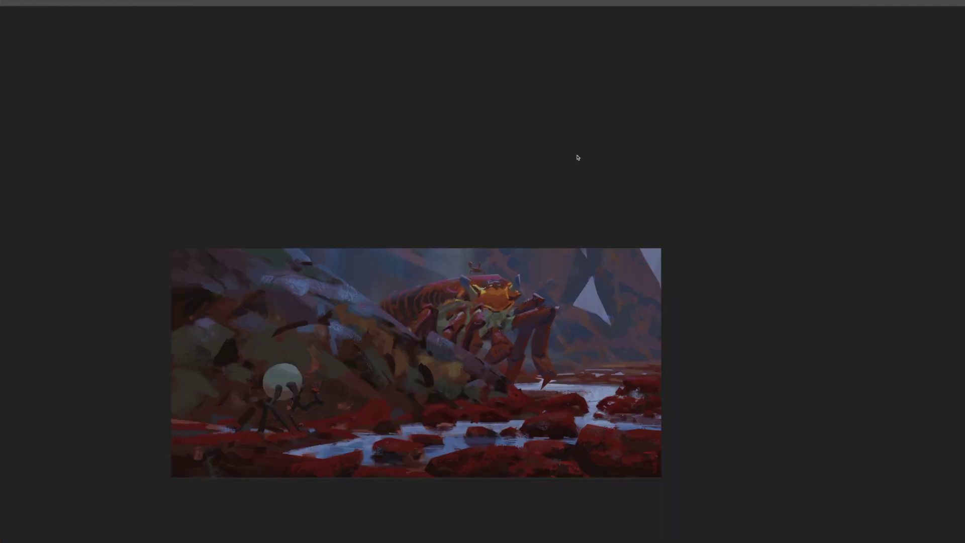
Select the rock slope layer, sample a dark brown and paint fine dark strokes along the ridge in front of the crab
key("Tab")
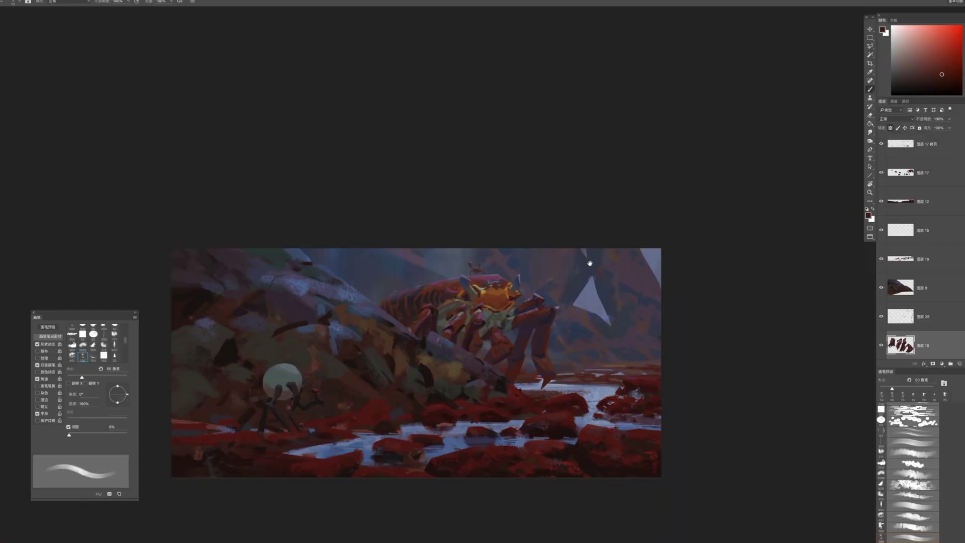
key("ctrl+0")
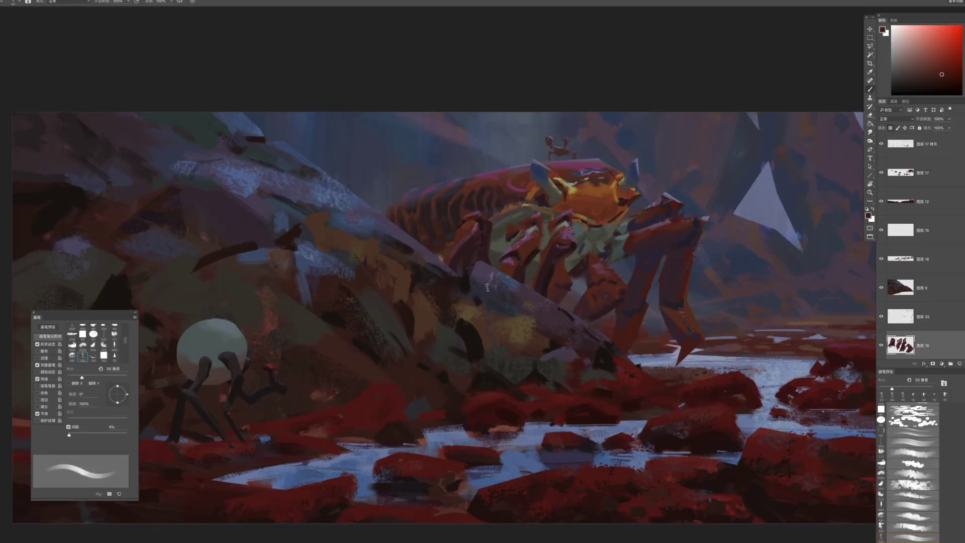
left_click(501, 279, "ctrl")
left_click(384, 241, "alt")
left_click(386, 242, "ctrl")
key("[")
left_click_drag(371, 220, 389, 234)
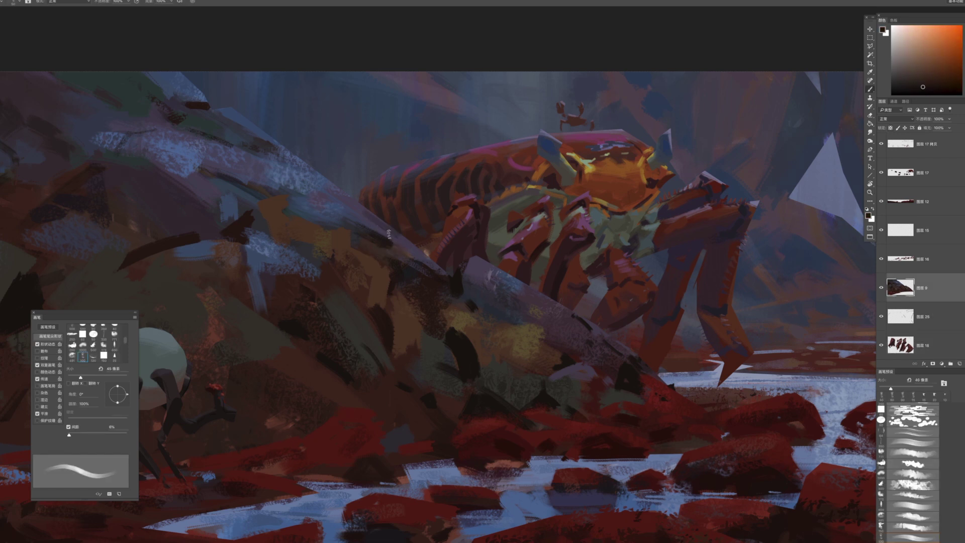
key("bracketleft")
key("bracketleft")
key("bracketleft")
key("bracketleft")
key("bracketleft")
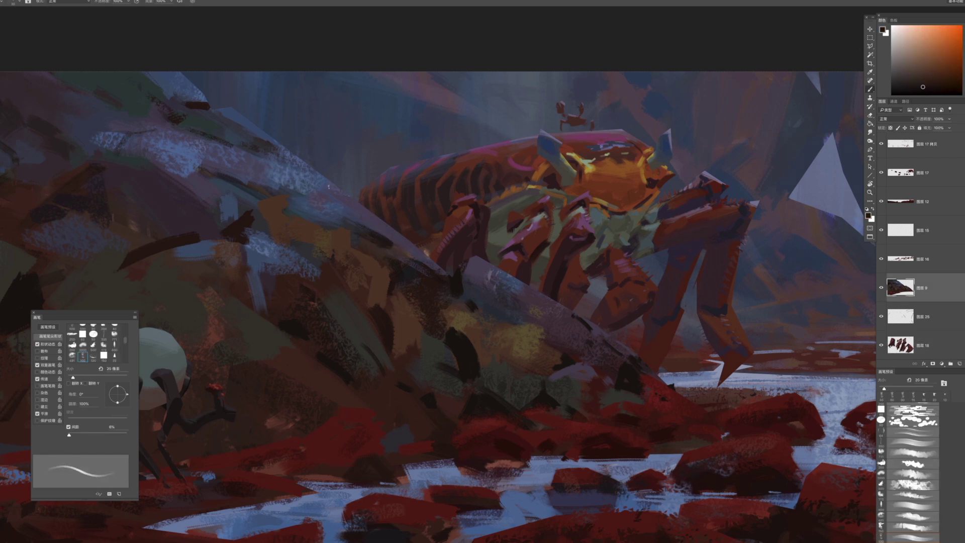
key("bracketleft")
key("bracketleft")
key("bracketright")
key("bracketleft")
key("bracketright")
key("bracketleft")
key("bracketright")
key("bracketright")
key("bracketright")
Paint sampled muted violet and near-black strokes along the lower ridge in front of the crab's legs
key("super+space")
mouse_move(575, 376)
left_mouse_down()
mouse_move(551, 378)
mouse_move(597, 389)
left_mouse_up()
scroll(532, 271, "down", 3)
scroll(541, 291, "up", 5)
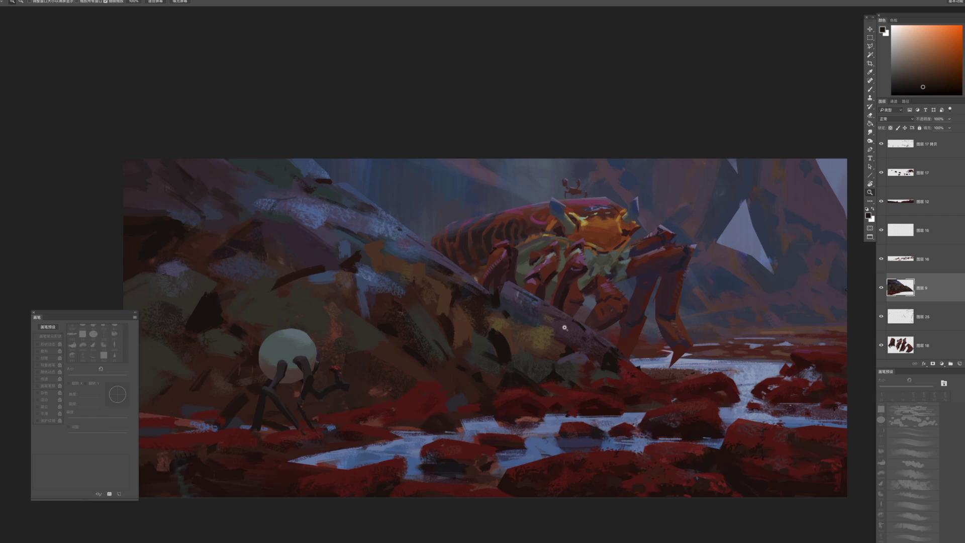
scroll(565, 328, "up", 1)
key("b")
left_click(536, 297, "alt")
key("bracketright")
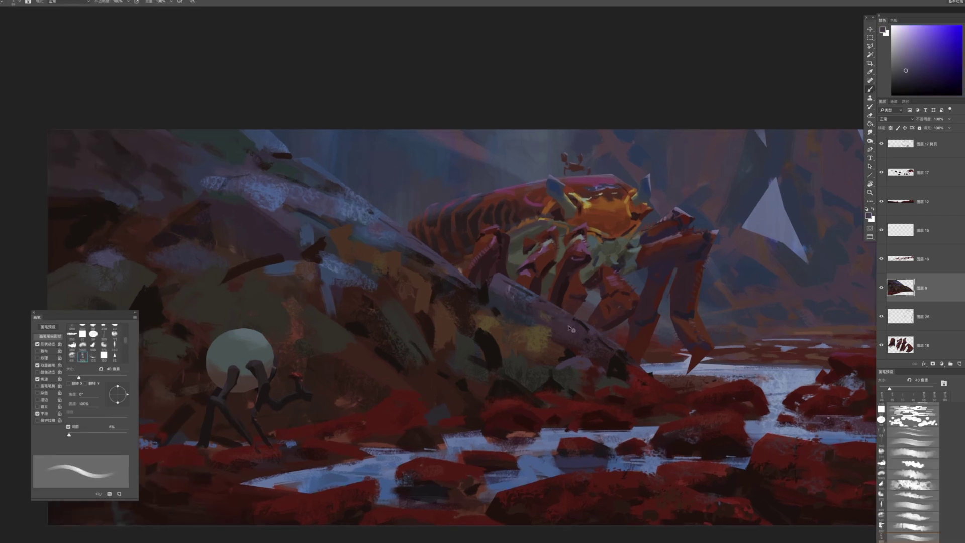
key("bracketleft")
left_click(614, 361, "alt")
left_click_drag(466, 291, 611, 259)
key("bracketright")
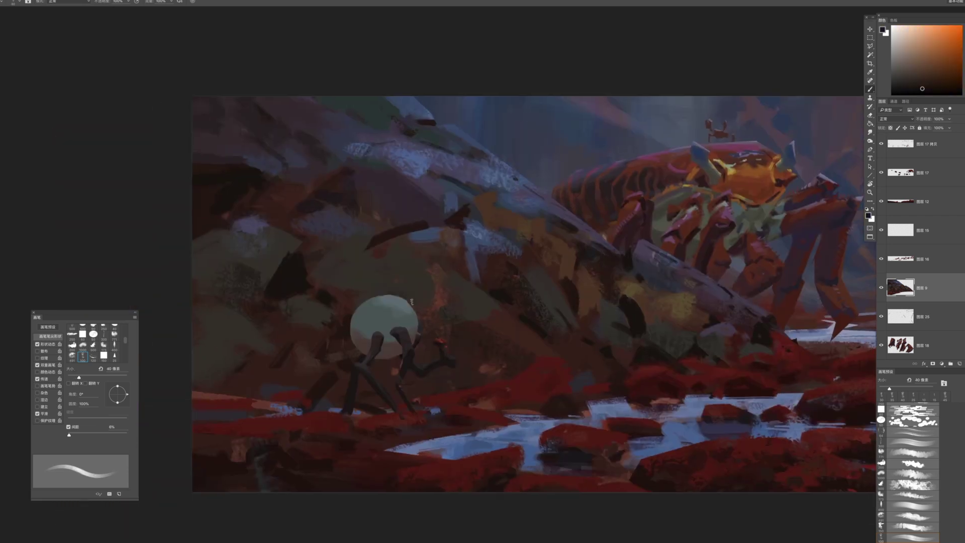
Sample warm browns from the slope and paint angled strokes on the rocks beside the small round-bodied creature with a 60 px brush
left_click(527, 234, "alt")
key("bracketleft")
left_click(590, 184, "alt")
key("bracketright")
key("bracketright")
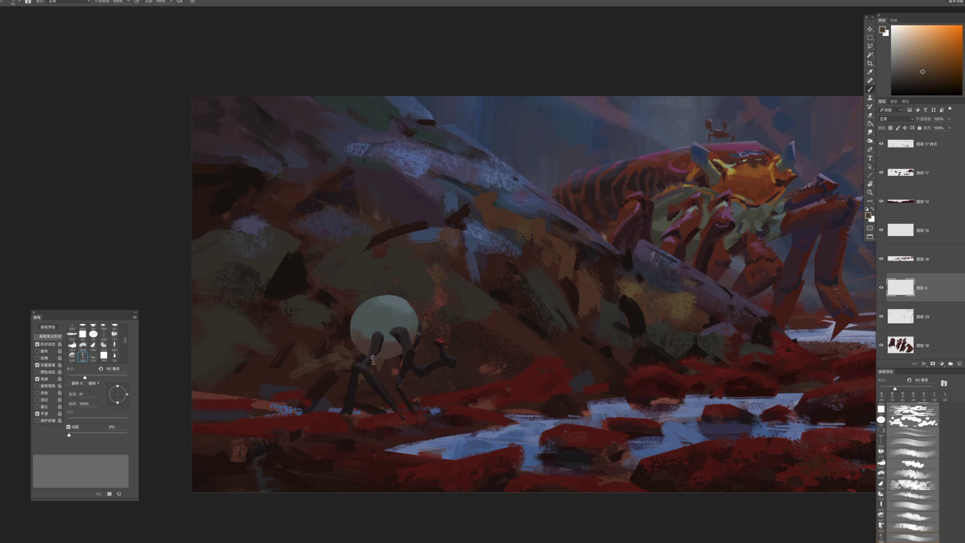
key("bracketleft")
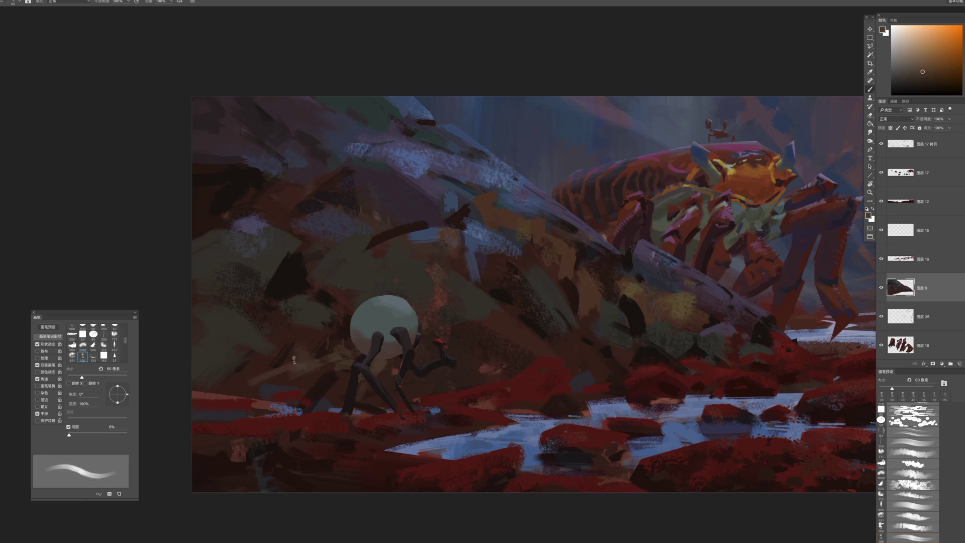
key("bracketright")
left_click_drag(254, 309, 352, 345)
Paint sampled dark red-brown and ochre-brown strokes into the rocks behind the small creature's body and legs
left_click(306, 377, "alt")
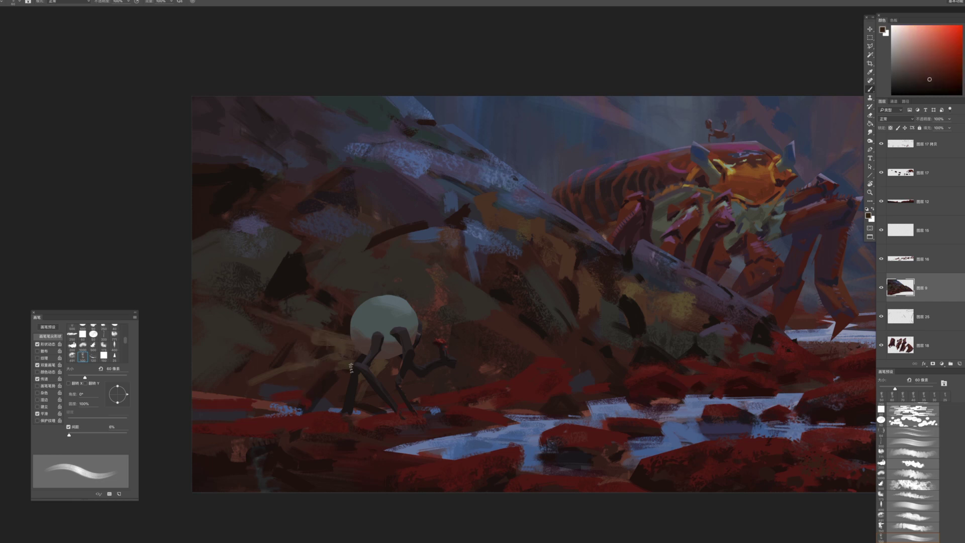
left_click(338, 340, "alt")
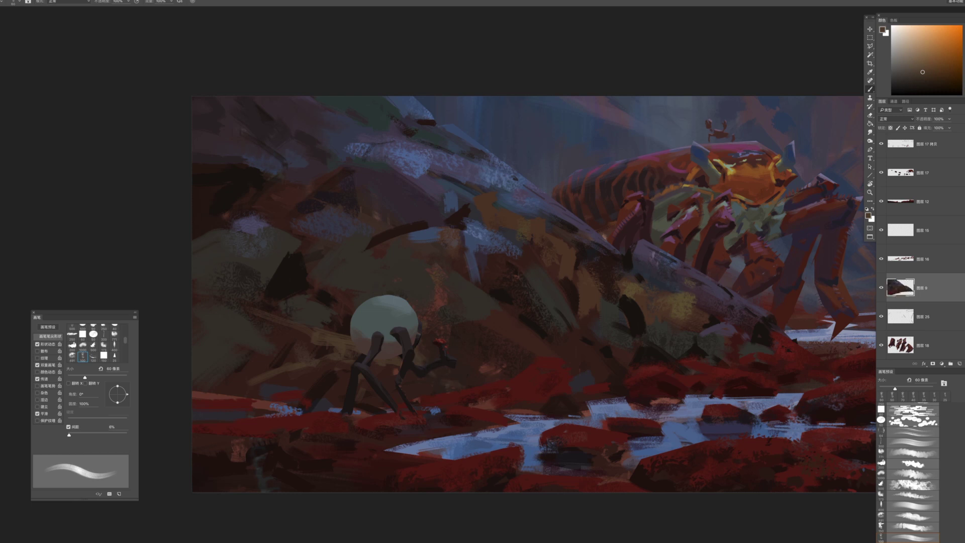
left_click(335, 367, "alt")
left_click_drag(344, 353, 349, 367)
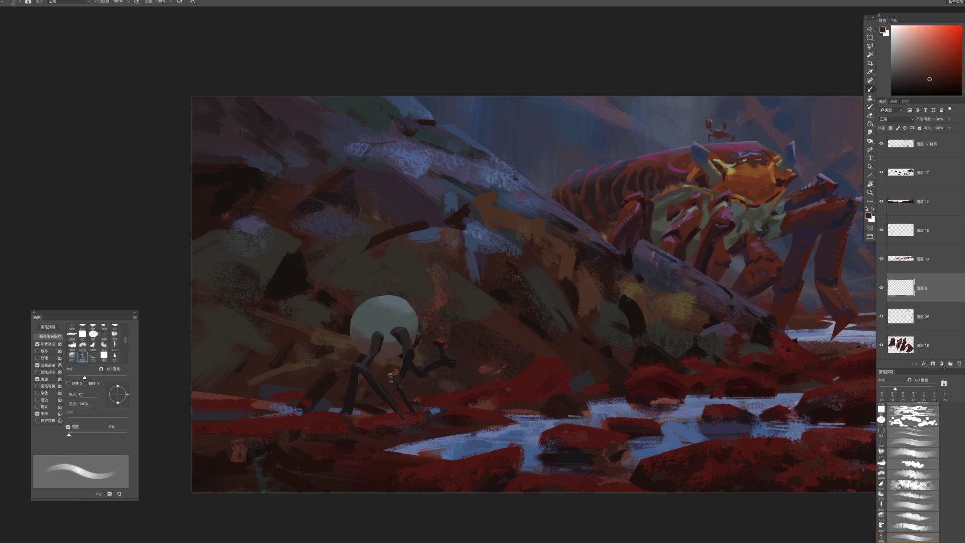
left_click_drag(429, 402, 406, 394)
left_click(416, 317, "alt")
left_click_drag(417, 347, 453, 352)
left_click_drag(388, 376, 427, 382)
Reduce the brush to about 40 px and paint sampled brown and dark grey strokes on the rock faces above the small creature
left_click(298, 327, "alt")
key("[")
key("[")
key("[")
left_click_drag(250, 298, 290, 322)
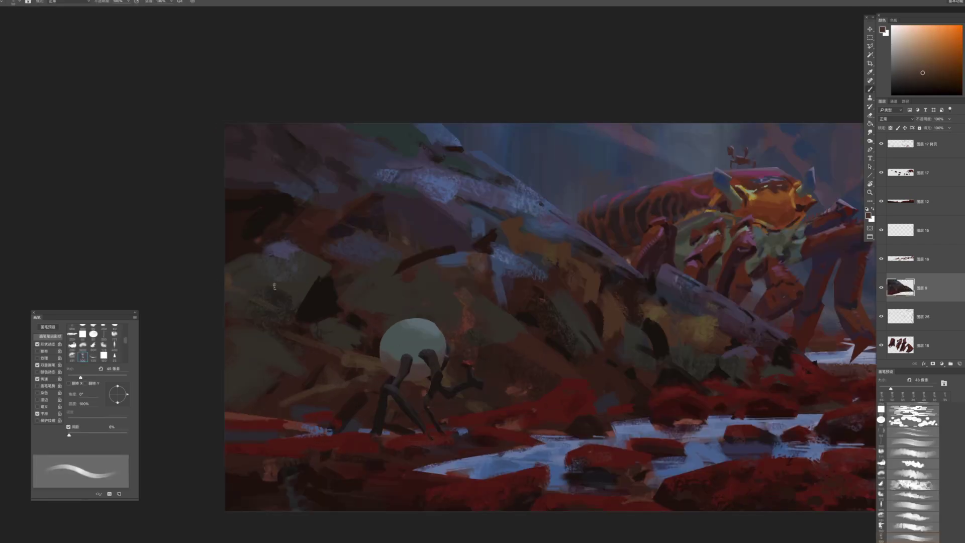
left_click_drag(467, 317, 414, 263)
key("bracketleft")
left_click(407, 259, "alt")
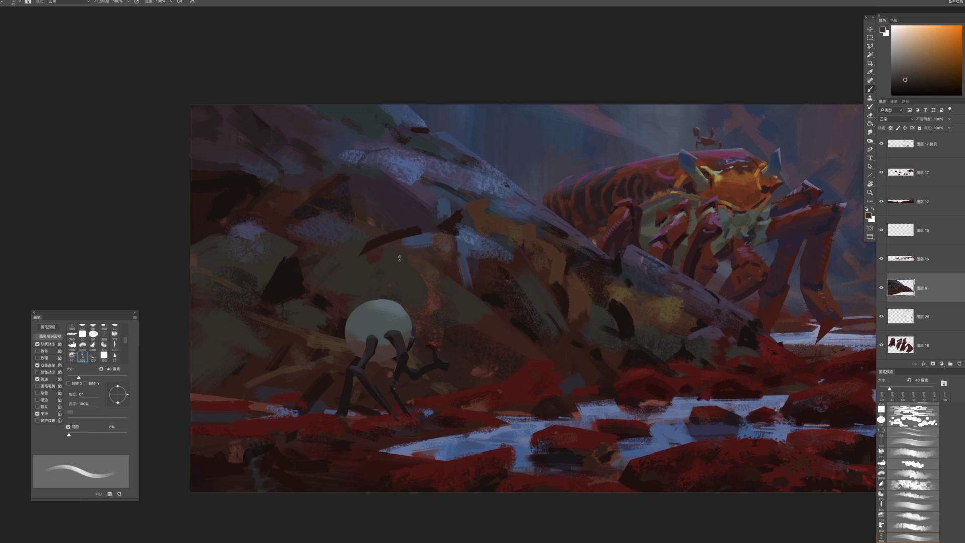
Sample the ochre of the rocks, shift it to a brighter yellow and paint small highlights on the orange patch below the ridge
left_click_drag(488, 206, 463, 289)
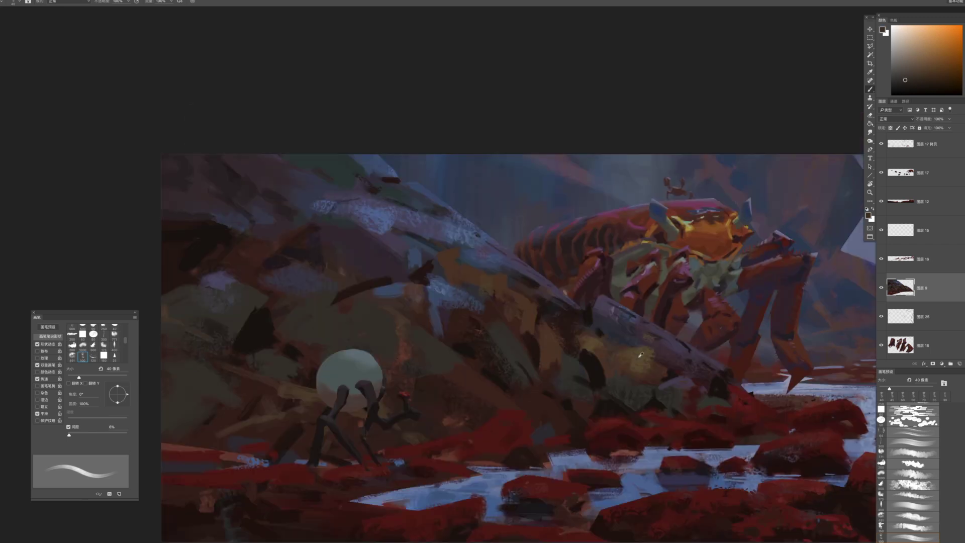
left_click(641, 355, "alt")
key("bracketleft")
key("bracketright")
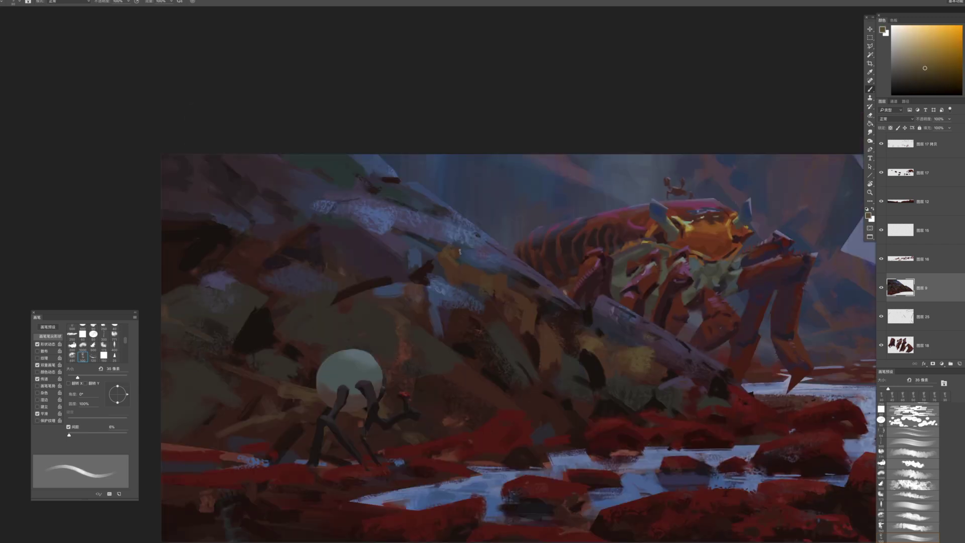
key("bracketleft")
key("bracketleft")
key("bracketleft")
left_click(919, 60)
key("bracketleft")
key("bracketright")
mouse_move(562, 314)
left_mouse_down()
mouse_move(424, 179)
mouse_move(578, 316)
mouse_move(591, 318)
mouse_move(540, 291)
left_mouse_up()
key("bracketright")
left_click(473, 250, "alt")
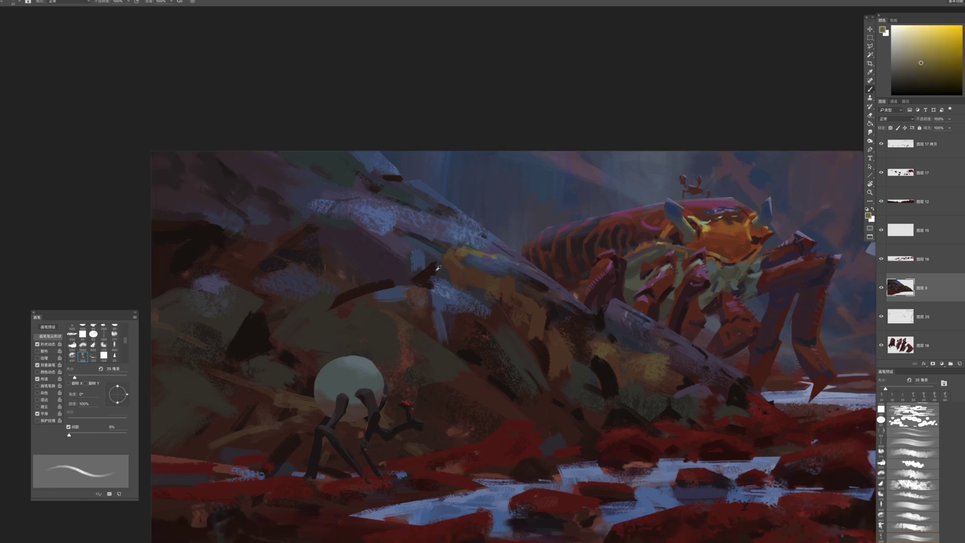
Sample the near-black of the crevice beside the ochre patch and paint small dark accents around it with a reduced brush
left_click(438, 268, "alt")
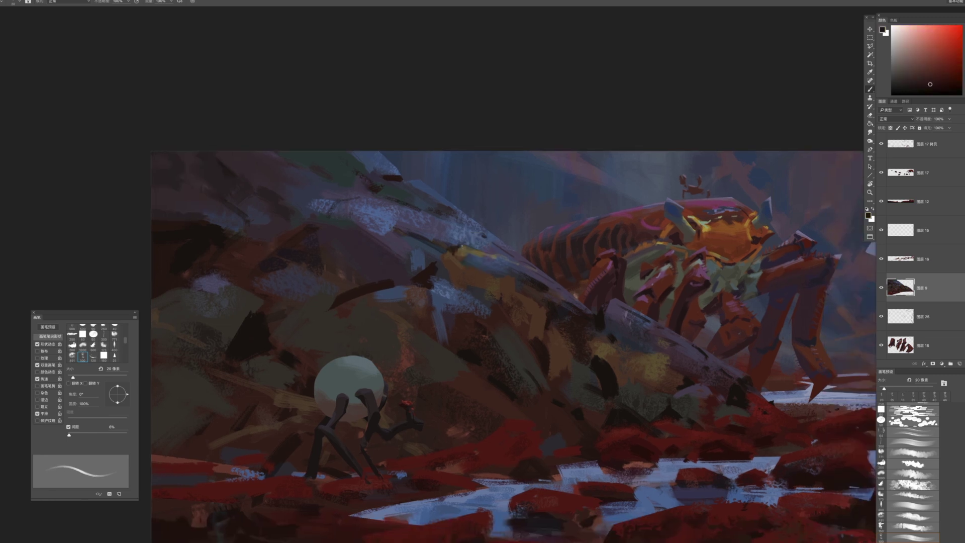
key("bracketleft")
key("z")
left_click_drag(520, 322, 452, 332)
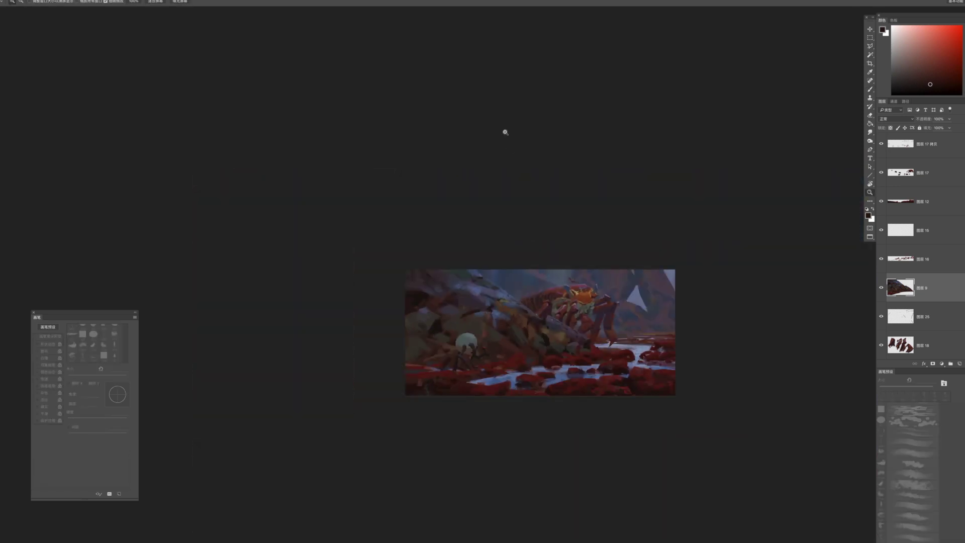
left_click(521, 321)
key("b")
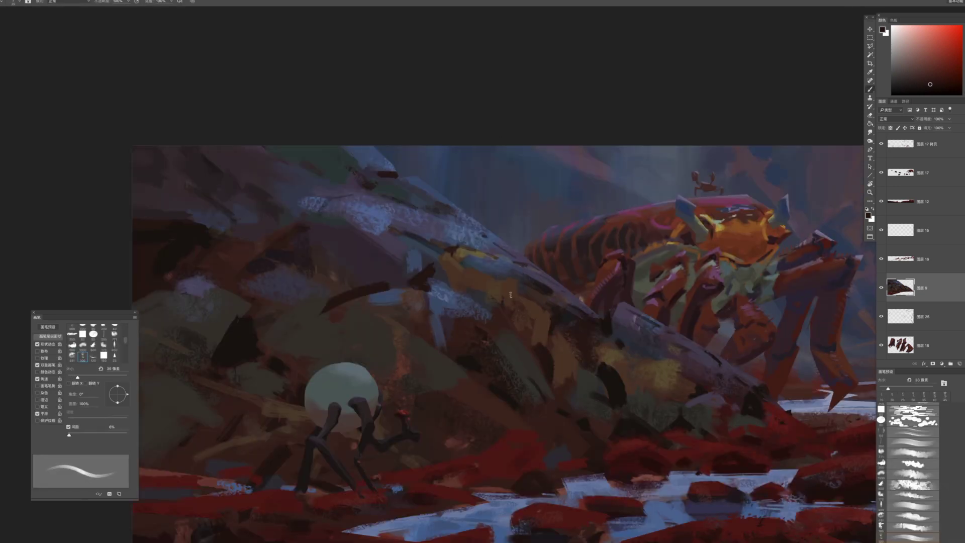
Sample a reddish brown, adjust its shade and paint broad strokes over the middle of the slope with the brush enlarged to 100 px
left_click(543, 327, "alt")
key("bracketright")
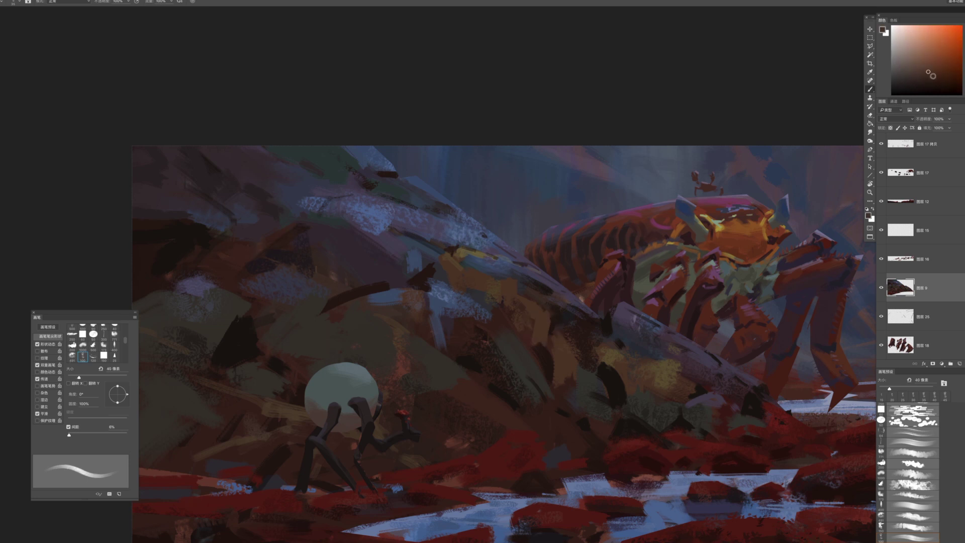
left_click(964, 93)
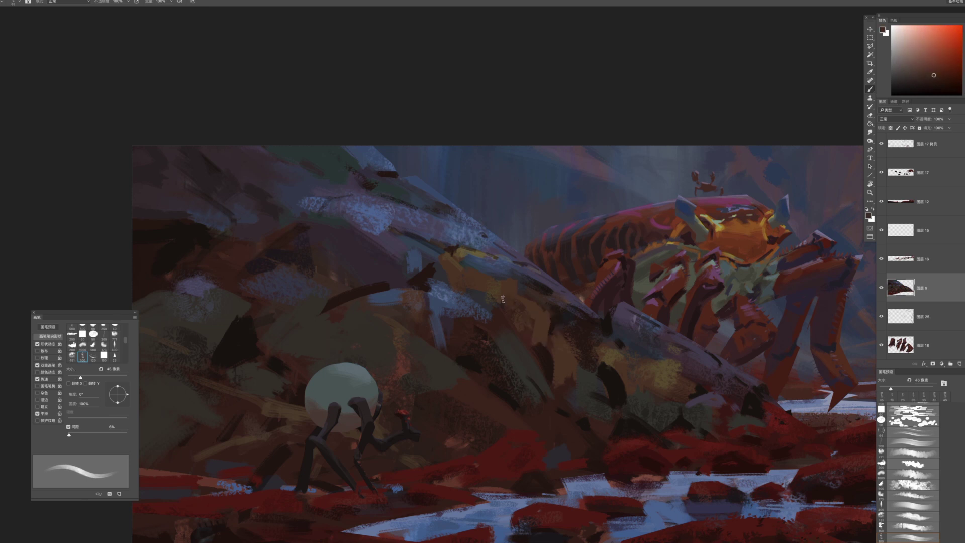
key("bracketright")
key("bracketright")
key("bracketright")
key("bracketright")
key("bracketright")
key("bracketright")
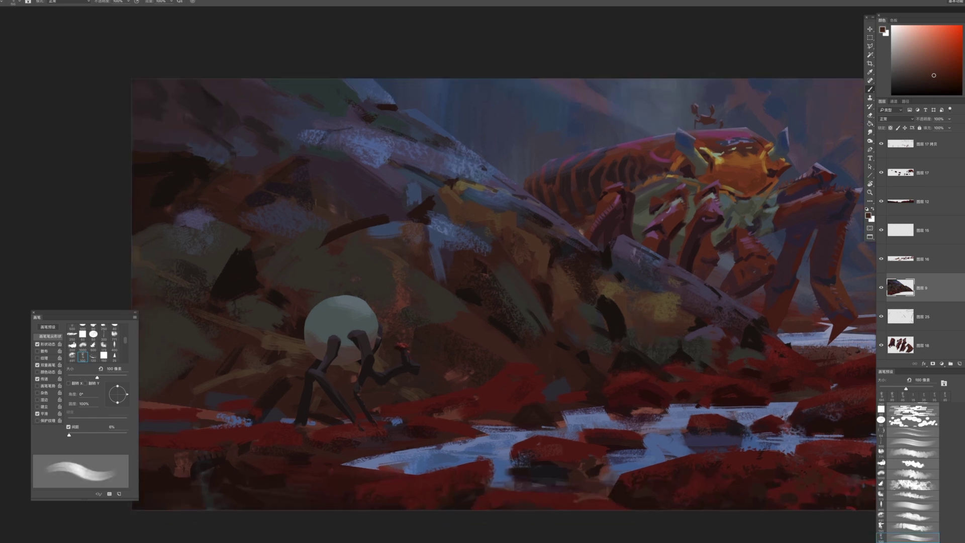
scroll(669, 398, "down", 2)
left_click_drag(673, 378, 623, 376)
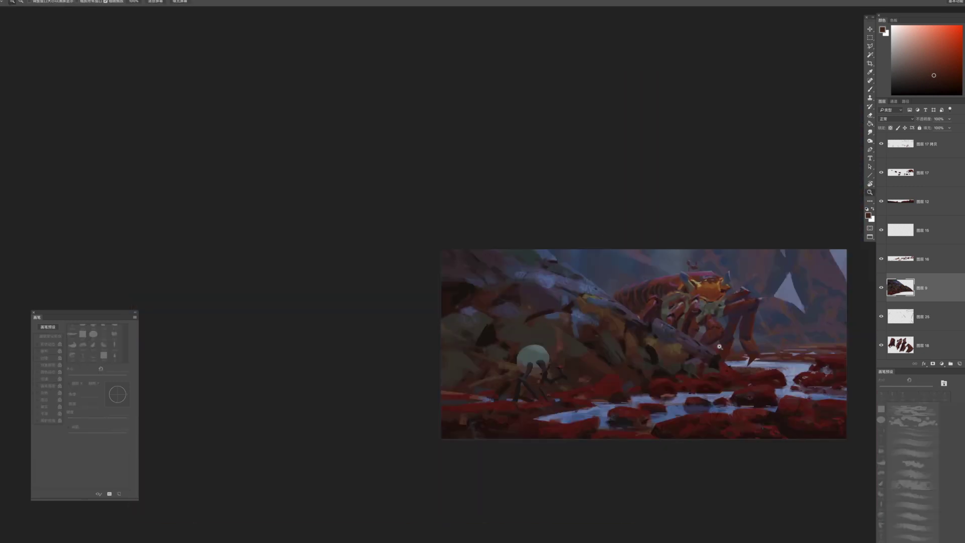
left_click_drag(613, 302, 658, 303)
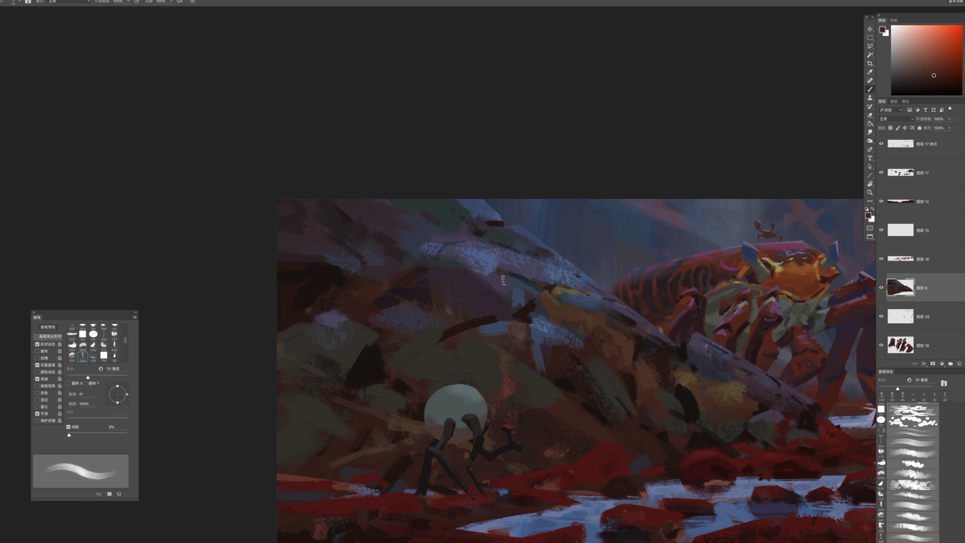
Sample a near-black brown from the slope and paint dark accents between its rocks with a smaller brush
left_click(520, 312, "alt")
key("bracketleft")
key("bracketleft")
key("bracketleft")
key("bracketleft")
key("bracketleft")
key("bracketleft")
key("bracketleft")
key("bracketleft")
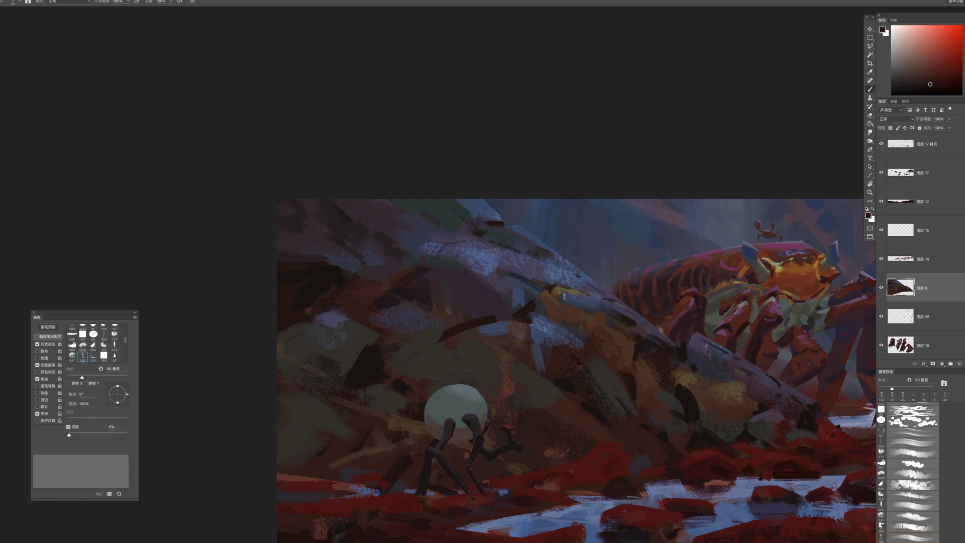
key("bracketright")
key("bracketleft")
left_click_drag(559, 429, 483, 433)
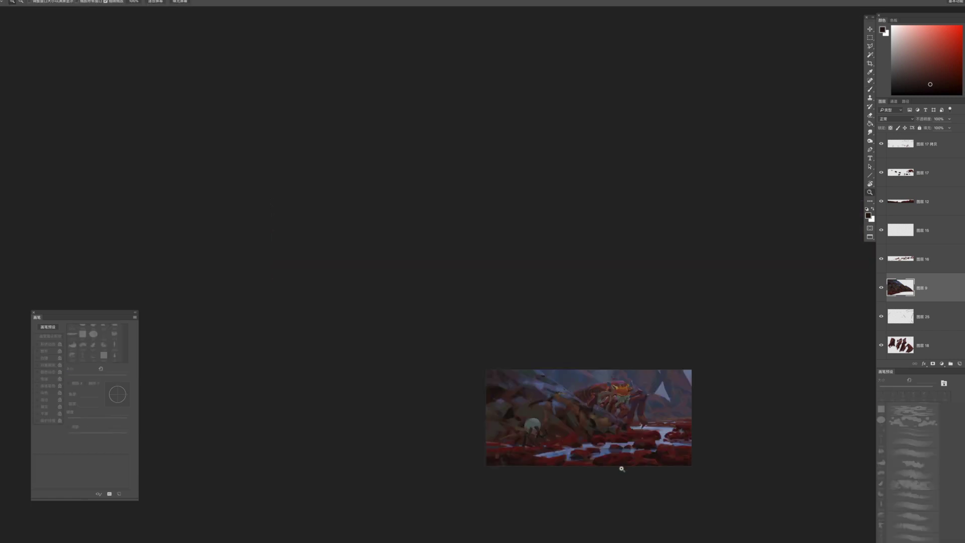
left_click_drag(614, 454, 654, 453)
Select the crab's body layer and erase along the inner edge of the far front leg with a reduced hard eraser preset to slim it
left_click_drag(662, 277, 670, 192)
left_click_drag(696, 266, 699, 237)
left_click_drag(666, 274, 677, 310)
left_click(659, 320, "super")
scroll(676, 308, "up", 2)
key("b")
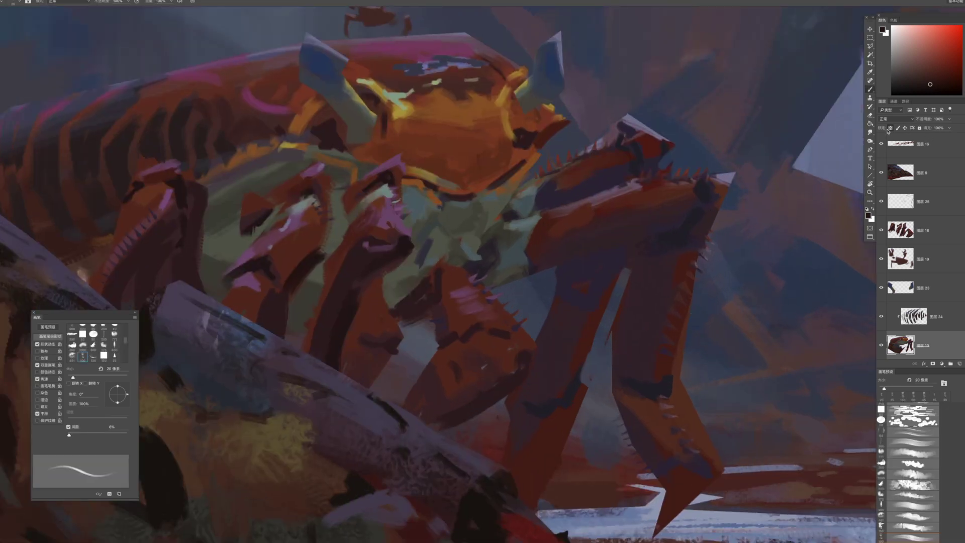
key("e")
left_click(901, 440)
key("bracketleft")
key("bracketleft")
key("bracketleft")
key("bracketleft")
key("bracketleft")
key("bracketleft")
left_click_drag(647, 266, 602, 341)
key("ctrl+z")
key("bracketleft")
key("bracketleft")
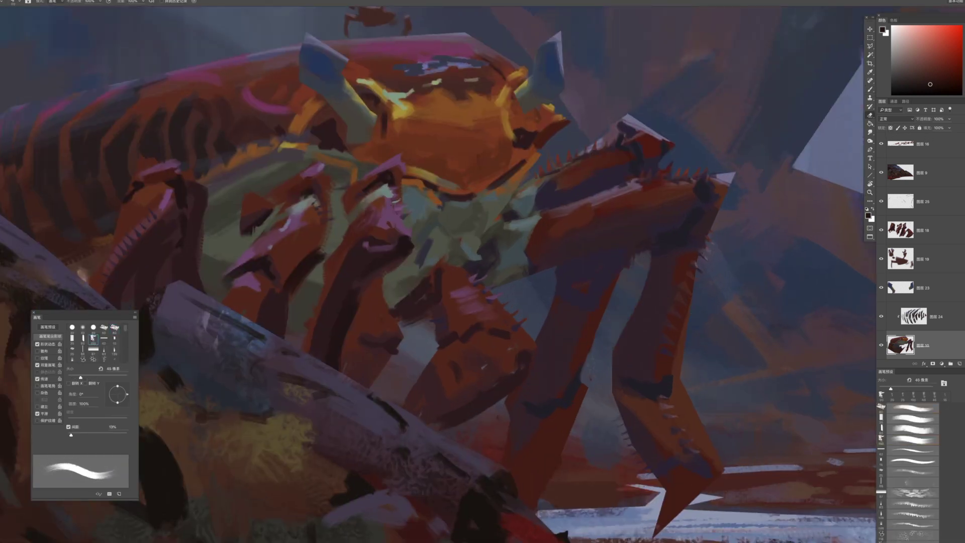
key("bracketleft")
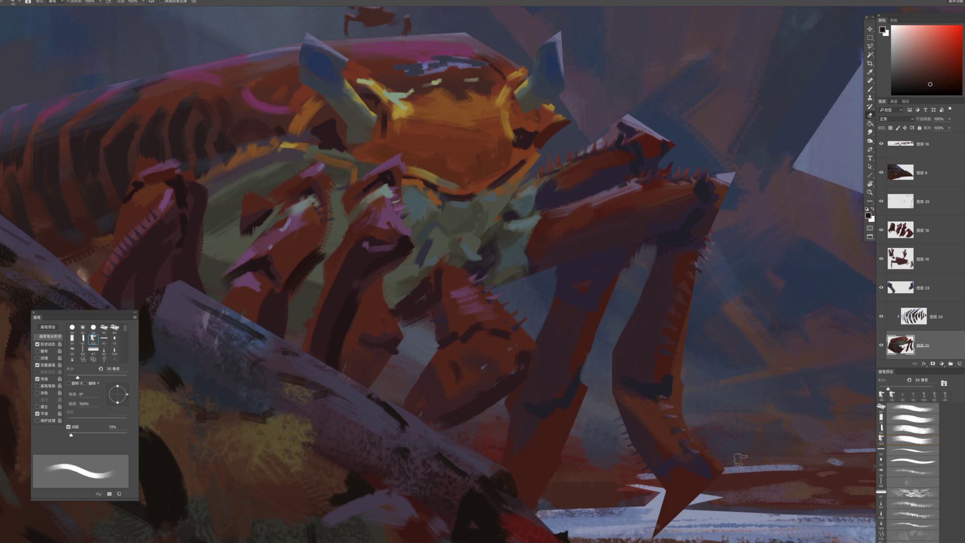
Trim the edges of the crab's front legs with the hard eraser and check their silhouette against the whole painting
left_click_drag(687, 379, 692, 421)
key("z")
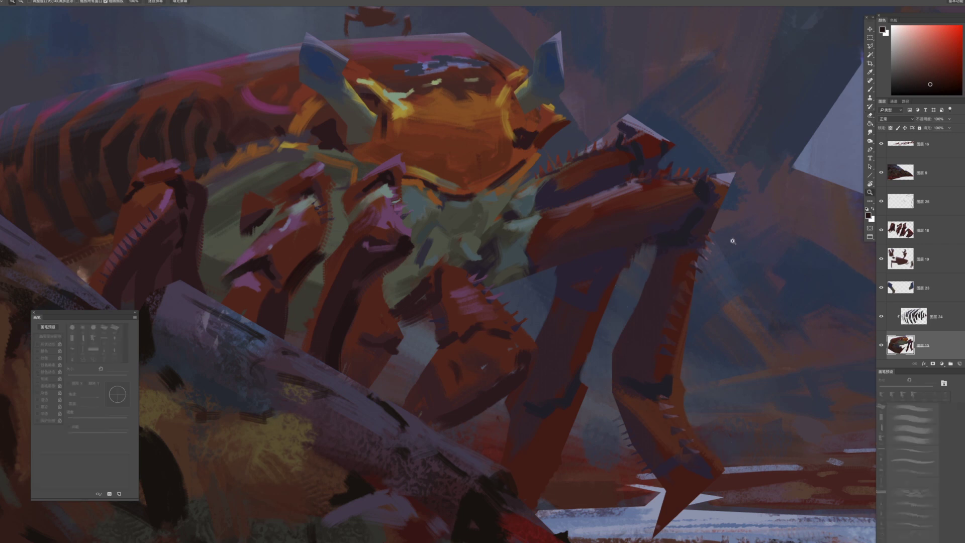
left_click_drag(743, 245, 758, 238)
key("e")
left_click_drag(691, 273, 628, 268)
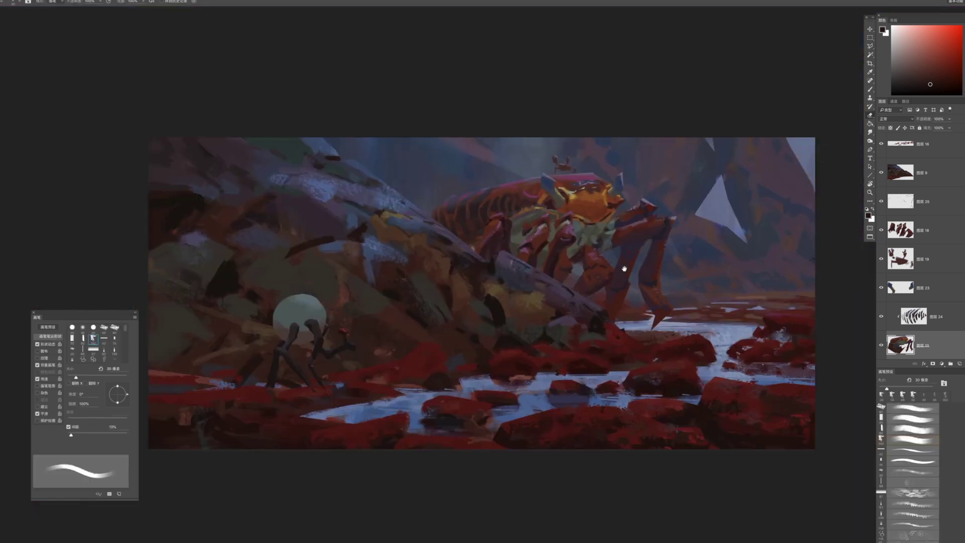
key("z")
left_click(648, 295)
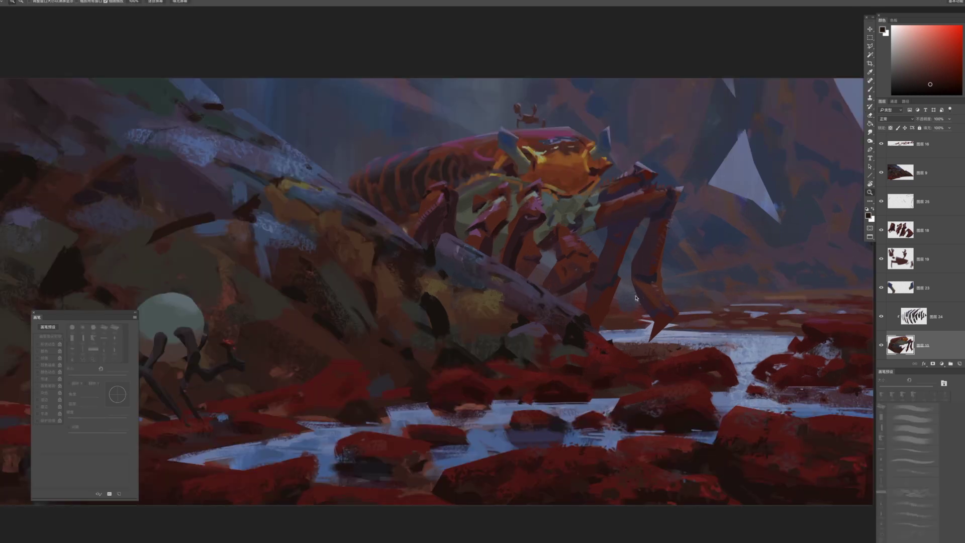
Select the layer of the stream rocks and paint dark red touches on the rocks and bank below the slope with a small brush
key("b")
key("bracketright")
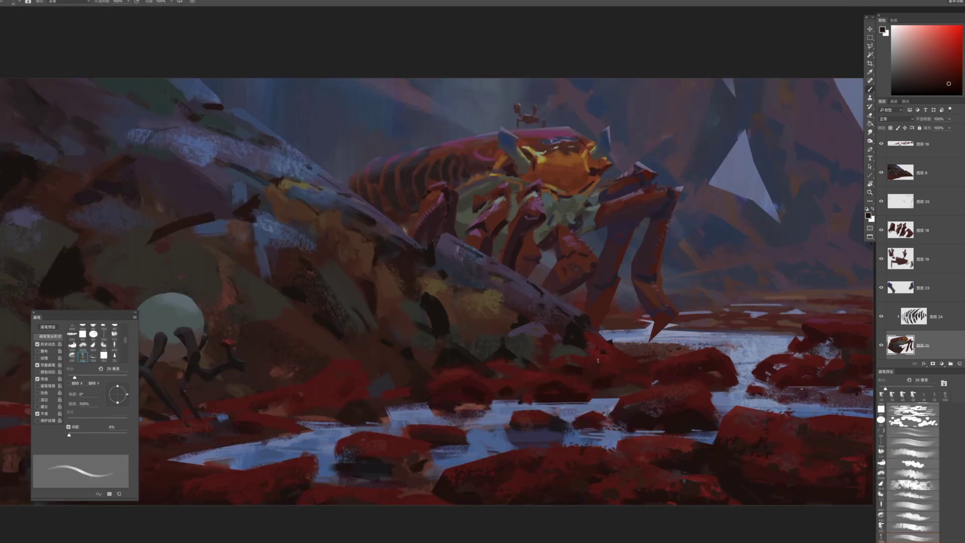
left_click(597, 354, "super")
key("bracketright")
key("bracketright")
key("bracketright")
key("bracketright")
left_click_drag(597, 347, 598, 365)
key("bracketleft")
key("bracketleft")
key("bracketleft")
key("bracketleft")
key("bracketright")
key("bracketright")
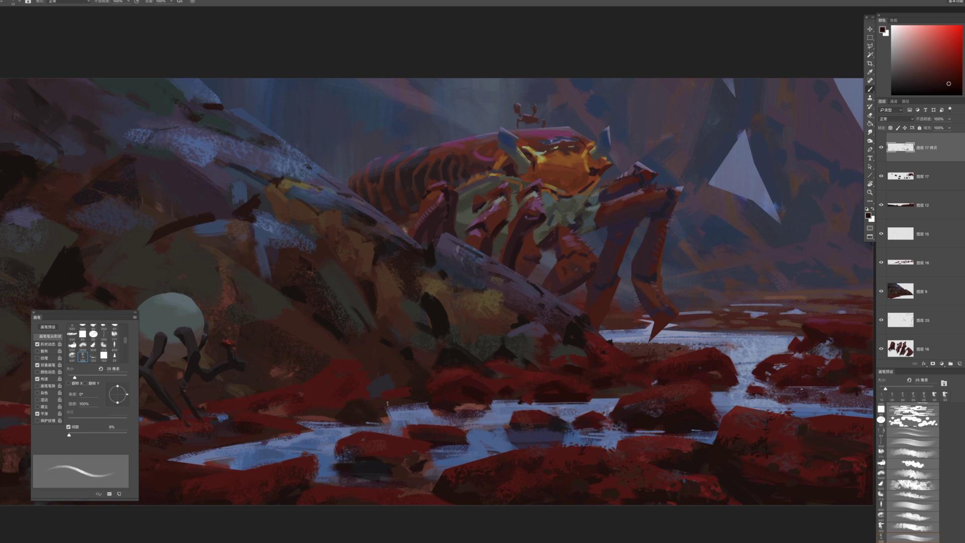
key("bracketright")
left_click_drag(382, 397, 558, 312)
Sample a dark blue near the stream and paint muted blue touches on the foreground rocks, undoing an unwanted stroke
left_click(456, 362, "alt")
left_click(959, 52)
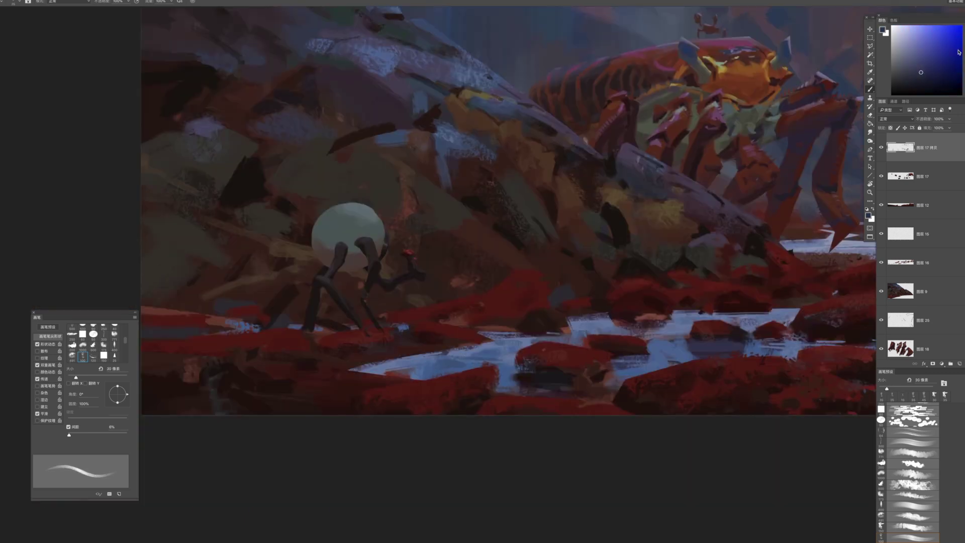
mouse_move(409, 373)
left_mouse_down()
mouse_move(440, 372)
mouse_move(420, 376)
left_mouse_up()
key("super+z")
key("]")
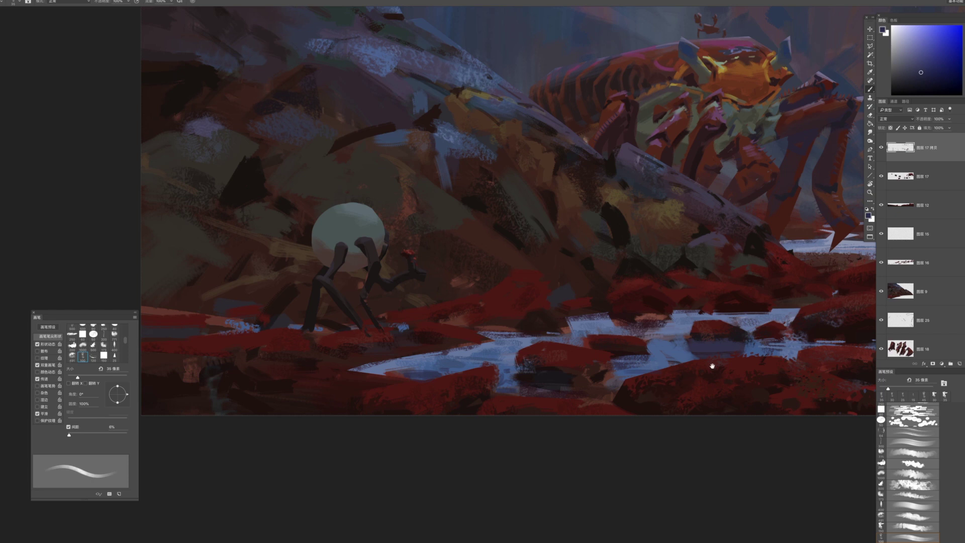
left_click_drag(712, 366, 645, 371)
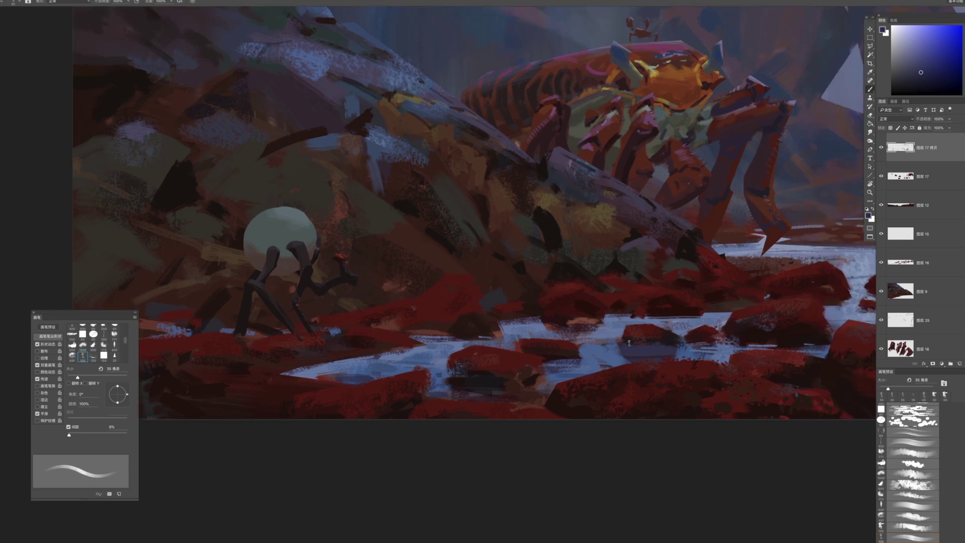
left_click_drag(633, 365, 620, 374)
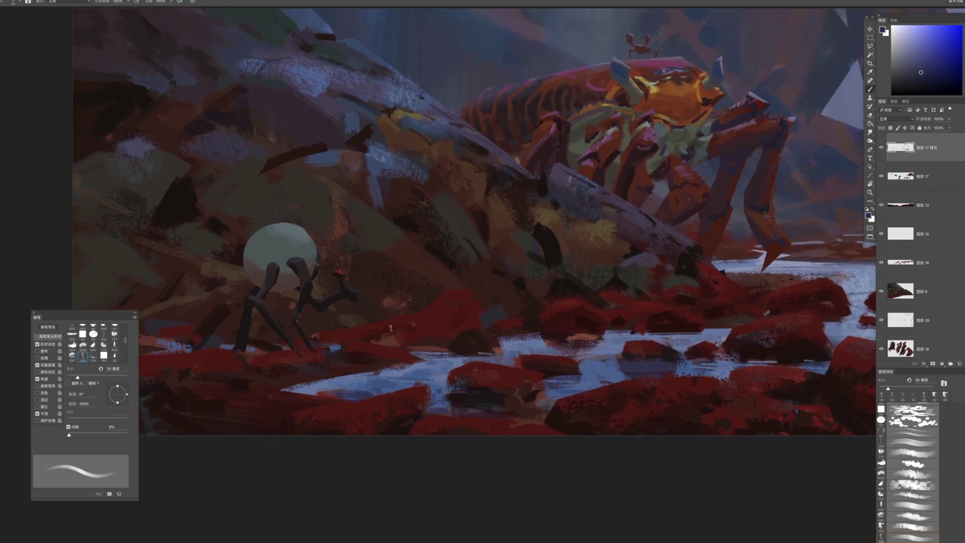
Sample a dark olive brown from the slope and paint dark touches among the rocks at its foot with a 40 px brush
left_click(382, 237, "alt")
key("bracketleft")
key("bracketleft")
key("bracketright")
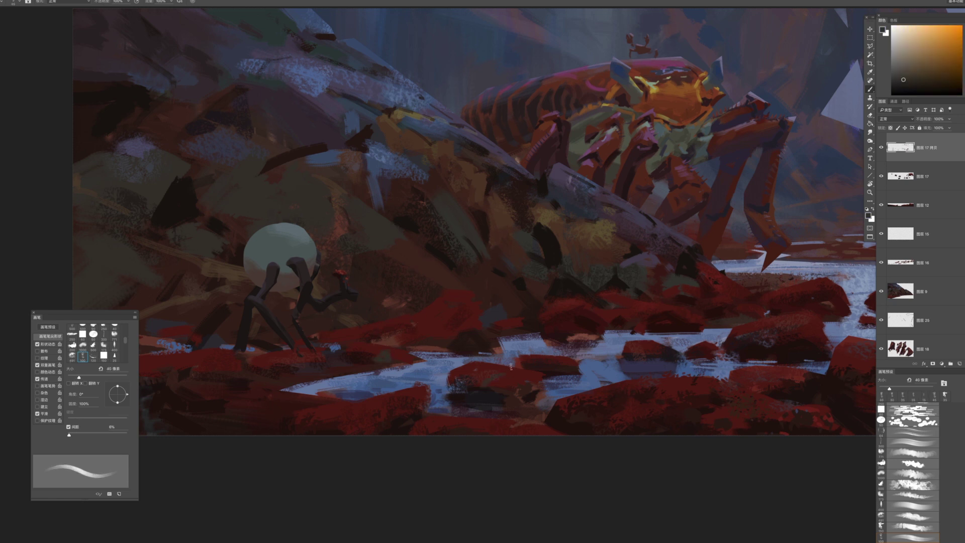
Sample a muted purple grey and paint soft strokes over the rocks along the near bank, varying the brush size
left_click(631, 213, "alt")
key("bracketleft")
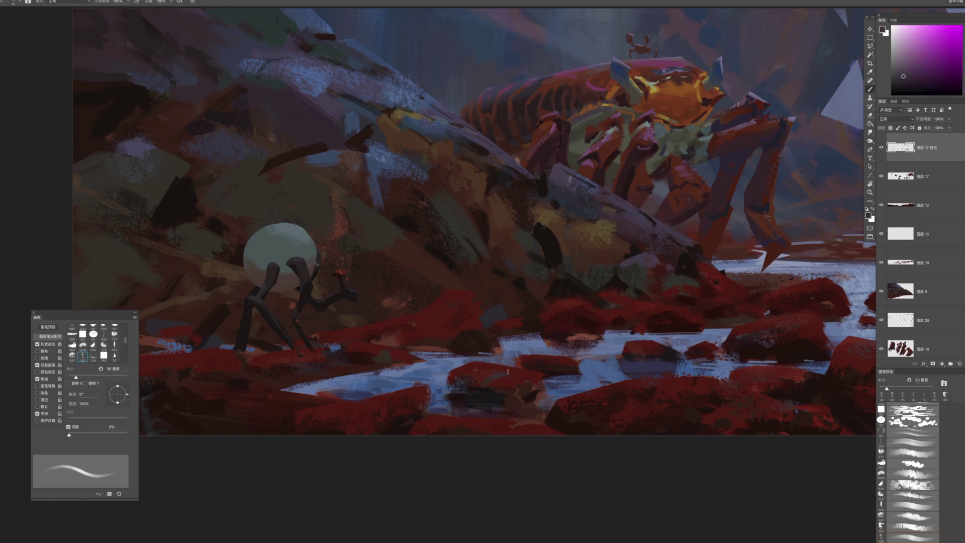
left_click_drag(266, 370, 421, 334)
key("bracketright")
key("bracketright")
key("bracketright")
key("bracketright")
key("bracketright")
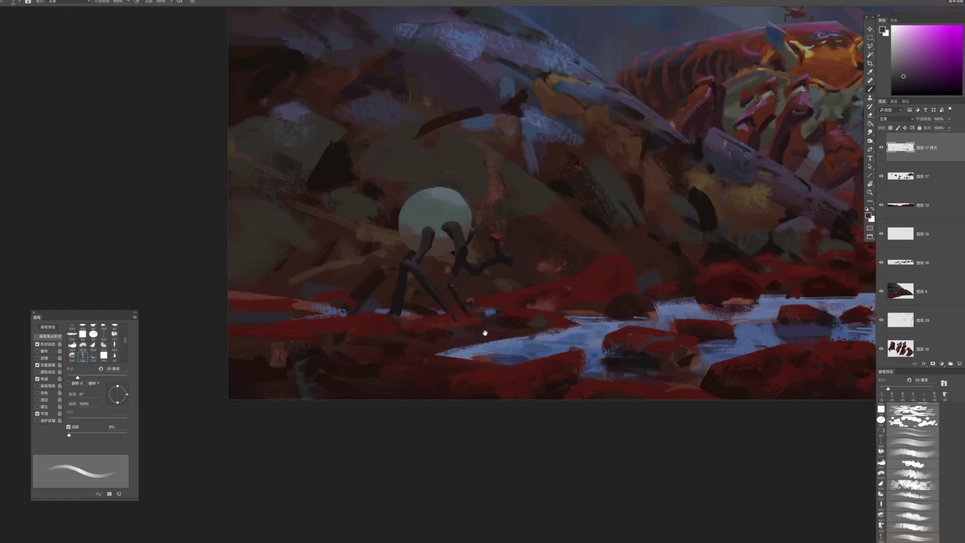
key("bracketleft")
key("bracketleft")
left_click_drag(616, 383, 562, 408)
key("bracketleft")
key("bracketleft")
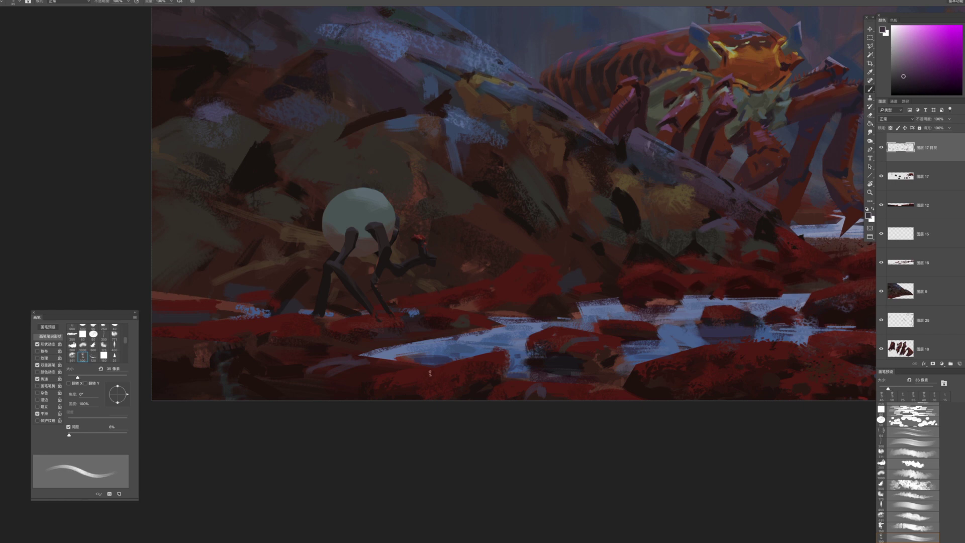
Sample the greyish blue from the slope's highlight and paint cool reflected touches on the tops of the foreground rocks
left_click(458, 128, "alt")
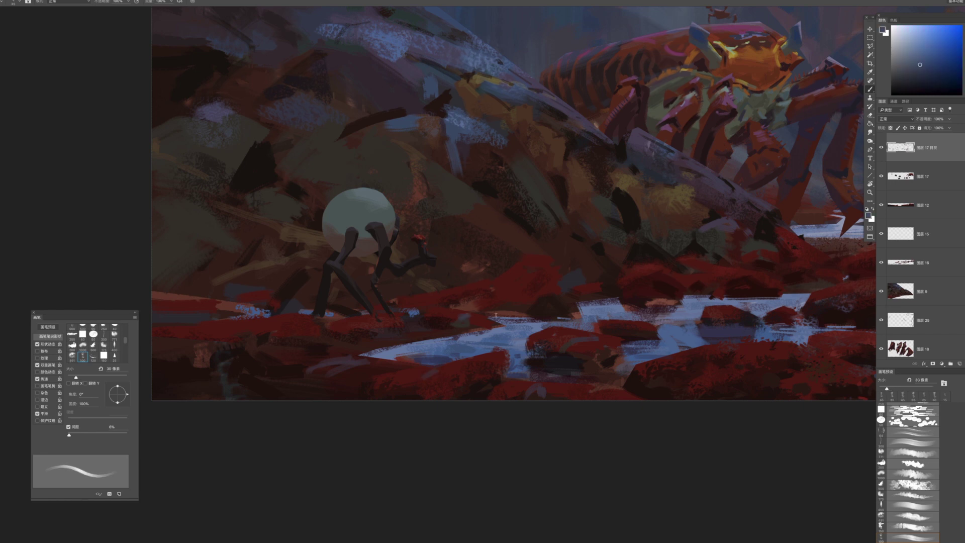
left_click_drag(339, 360, 373, 359)
left_click_drag(698, 361, 572, 359)
mouse_move(680, 377)
left_mouse_down()
mouse_move(661, 372)
mouse_move(645, 393)
left_mouse_up()
mouse_move(606, 363)
left_mouse_down()
mouse_move(665, 399)
mouse_move(653, 392)
left_mouse_up()
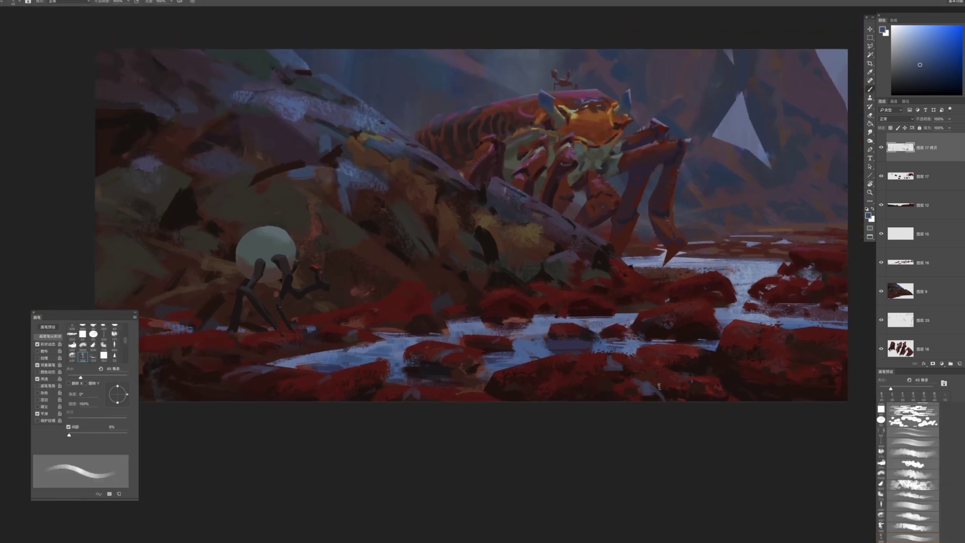
Sample a dark reddish brown and paint shadow strokes over the midstream and foreground boulders with an enlarged brush
key("bracketleft")
key("z")
mouse_move(801, 301)
left_mouse_down()
mouse_move(746, 337)
mouse_move(810, 340)
left_mouse_up()
key("b")
left_click(418, 267, "alt")
key("bracketright")
key("bracketright")
key("bracketright")
key("bracketright")
key("bracketleft")
left_click_drag(758, 268, 763, 272)
left_click_drag(729, 323, 636, 336)
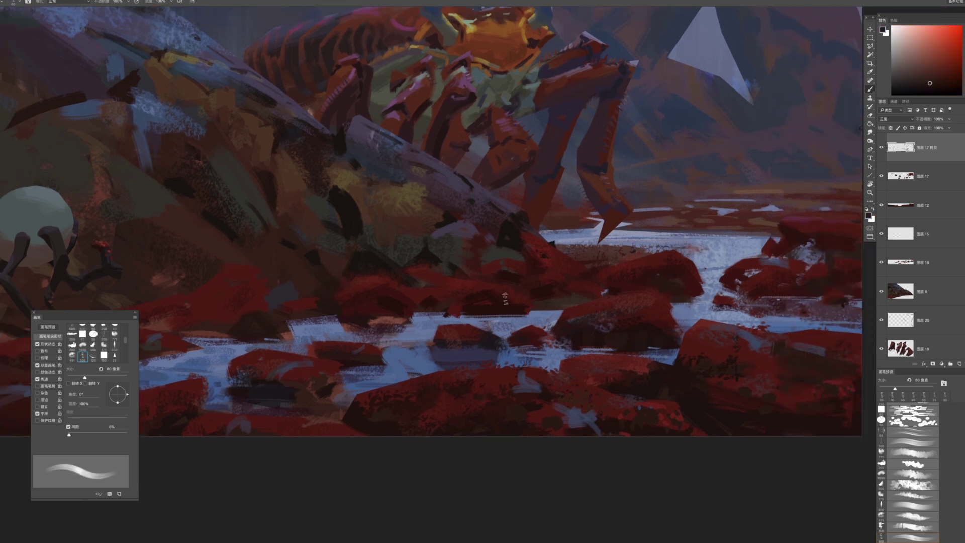
Paint dark reddish-brown accents on the rocks at the stream's far right end with a reduced brush
scroll(547, 228, "right", 3)
key("bracketleft")
key("bracketleft")
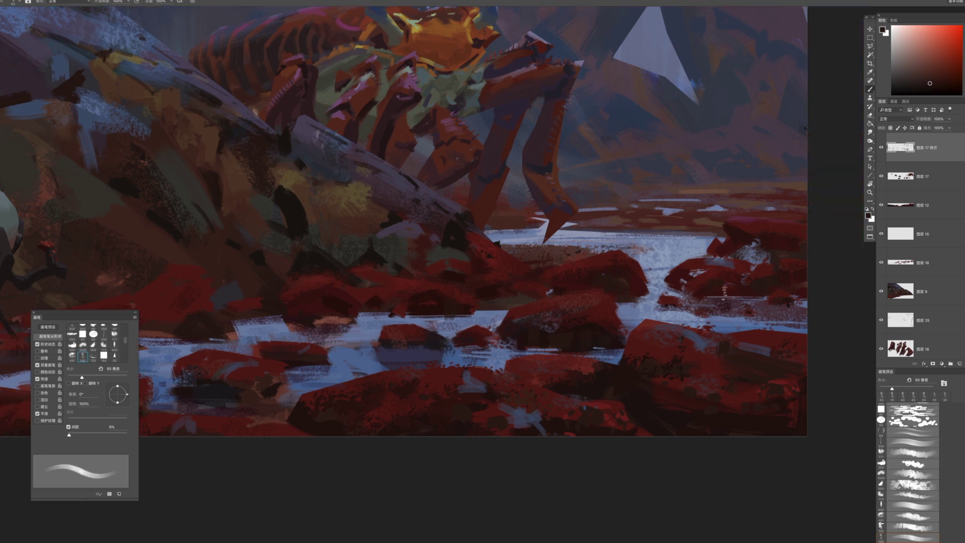
key("bracketleft")
key("bracketleft")
key("bracketright")
left_click_drag(669, 363, 764, 282)
Sample a dark violet from the bank and paint muted strokes over the foreground rocks with the brush at 70 px
key("bracketright")
key("bracketright")
key("bracketright")
key("bracketright")
key("bracketright")
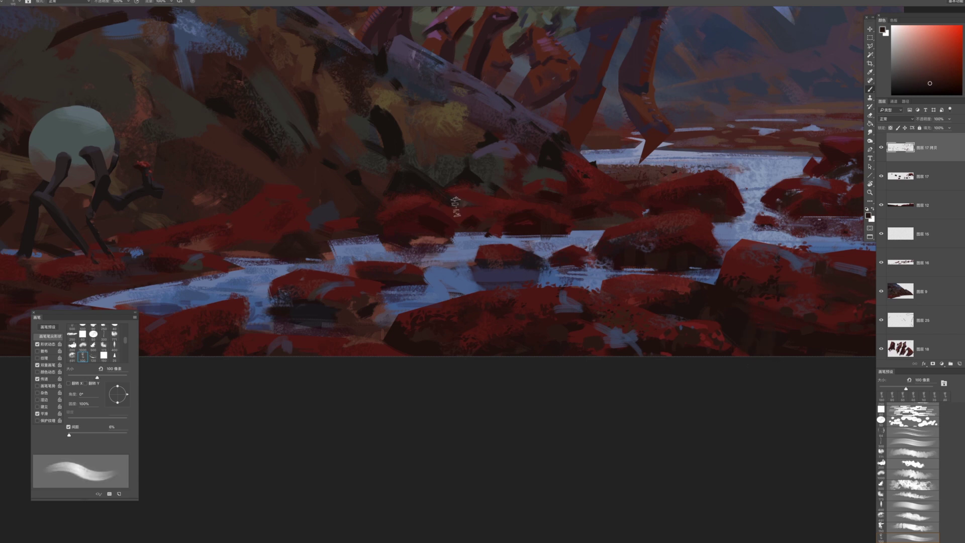
left_click(332, 211, "alt")
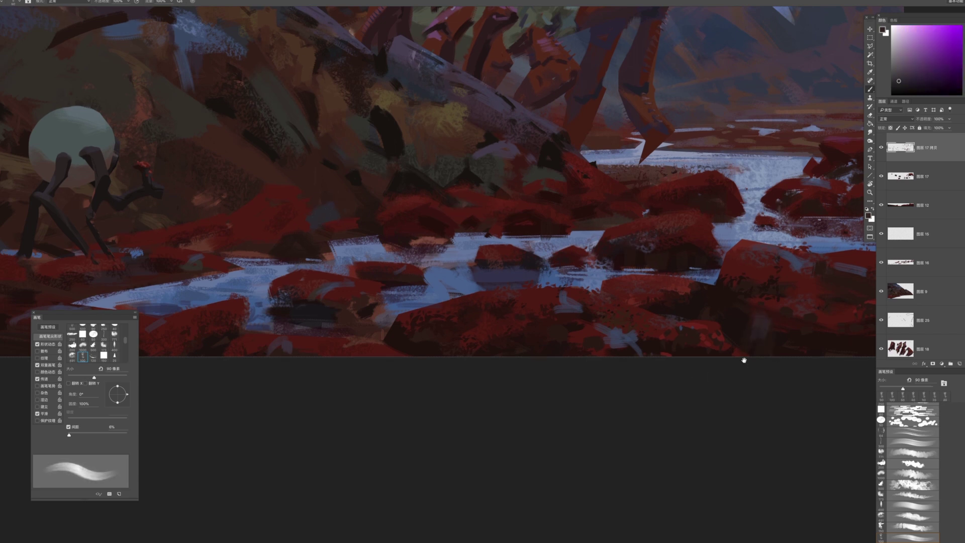
scroll(743, 360, "left", 3)
key("bracketleft")
key("bracketleft")
key("bracketleft")
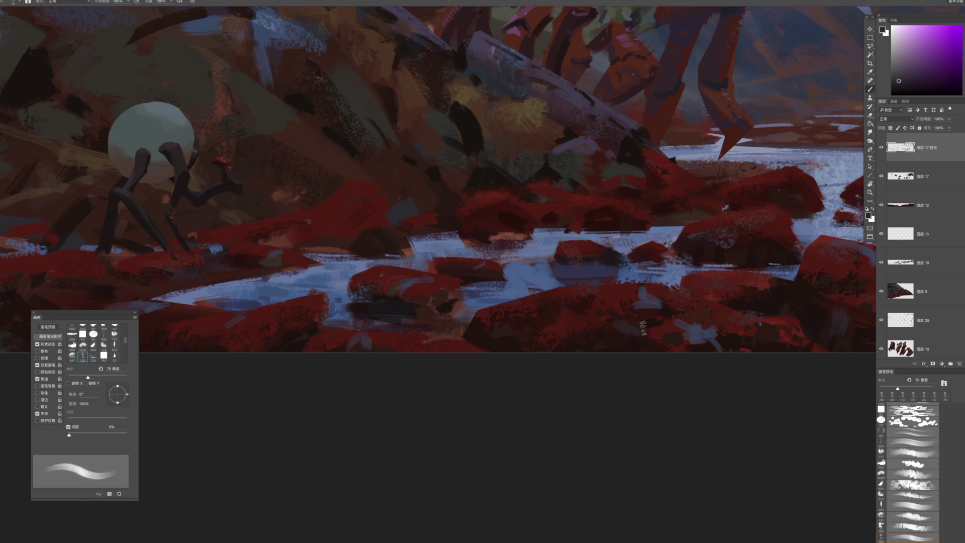
Paint dark violet accents on the bank around the pale round creature's feet with a smaller brush
left_click_drag(526, 401, 745, 414)
left_click_drag(319, 348, 466, 336)
key("bracketleft")
key("bracketleft")
key("bracketleft")
key("bracketright")
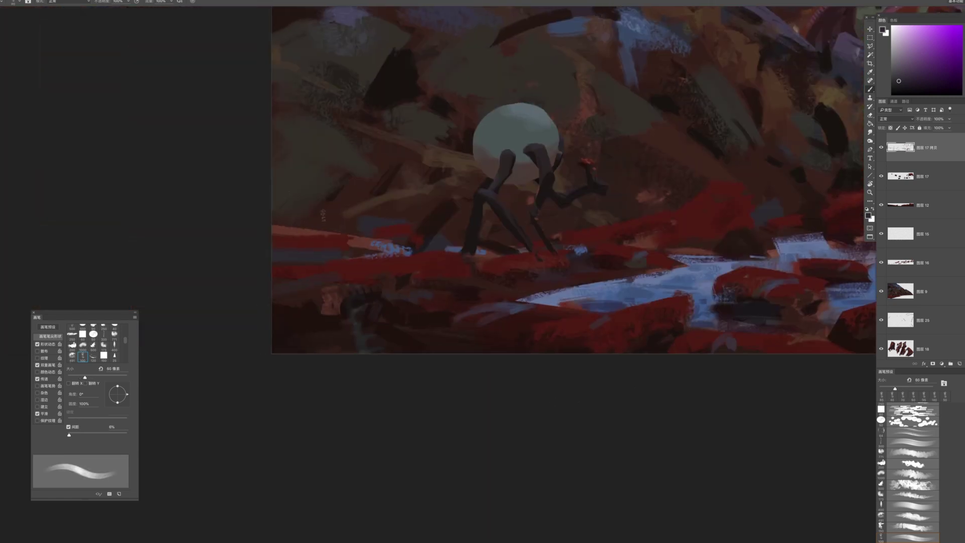
left_click_drag(415, 267, 369, 384)
key("bracketright")
key("bracketright")
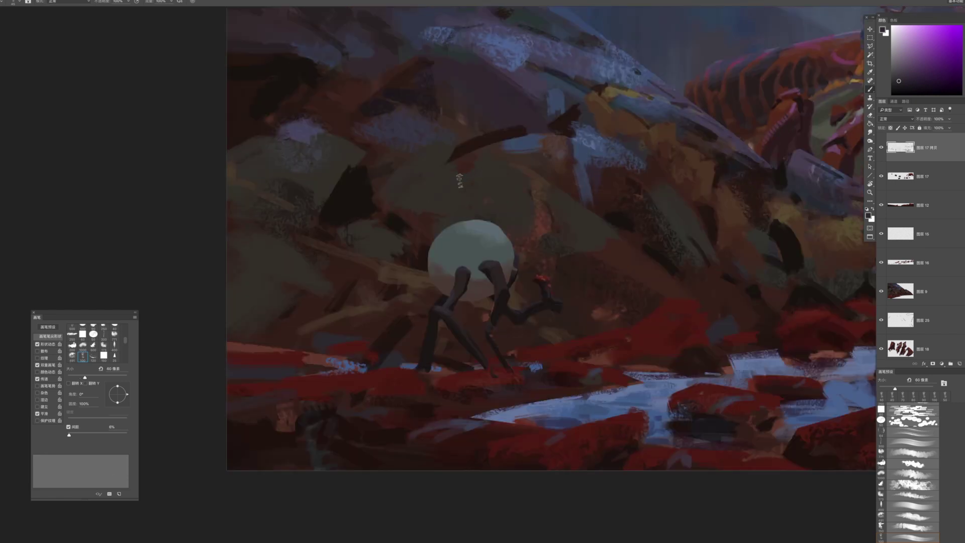
Select the rocky slope's layer and paint small dark violet touches above the pale round creature
left_click(455, 196, "super")
key("bracketleft")
key("bracketleft")
key("bracketleft")
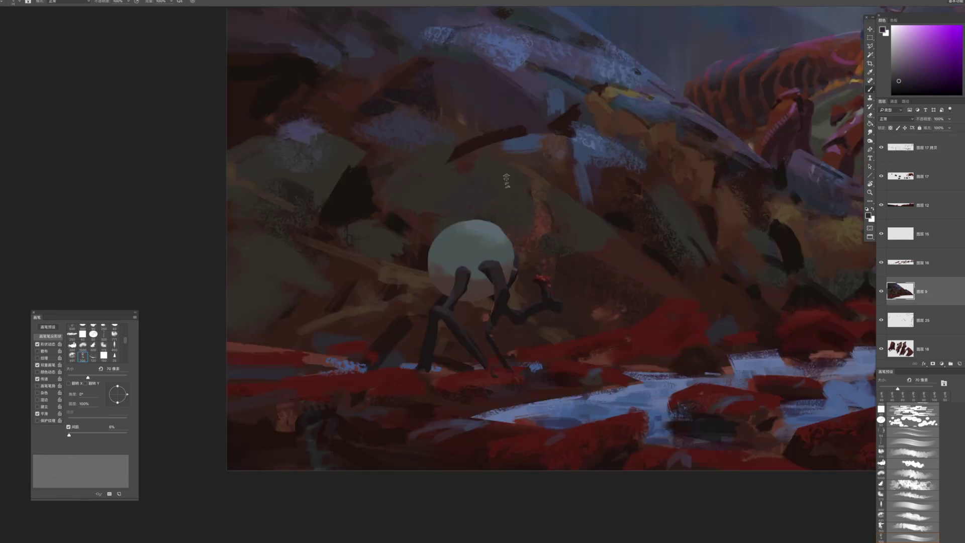
left_click_drag(571, 338, 456, 293)
Sample the near-black red of the foreground boulder, select the midstream rock's layer and paint dark accents on it with a small brush
left_click(600, 353, "super")
key("bracketleft")
key("bracketleft")
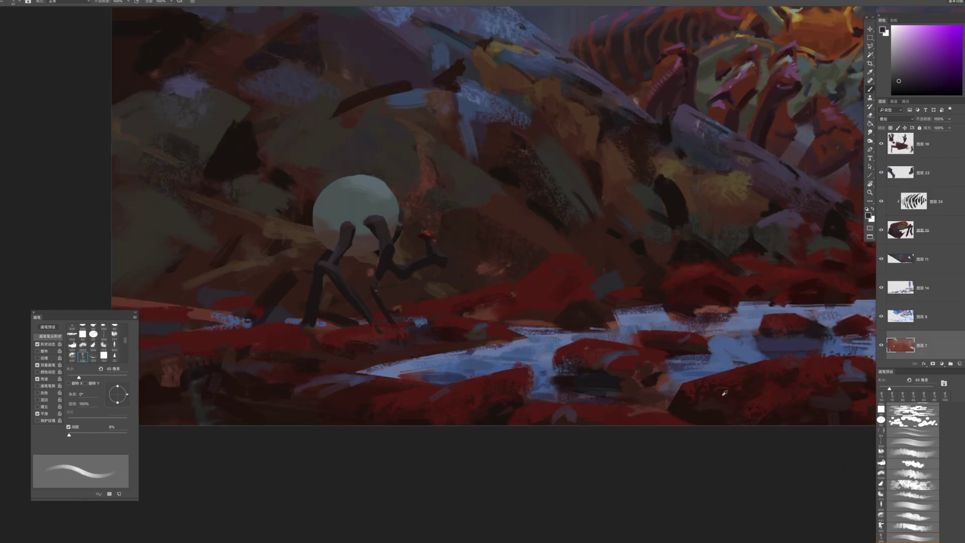
left_click(714, 399, "alt")
key("bracketleft")
left_click(603, 356, "ctrl")
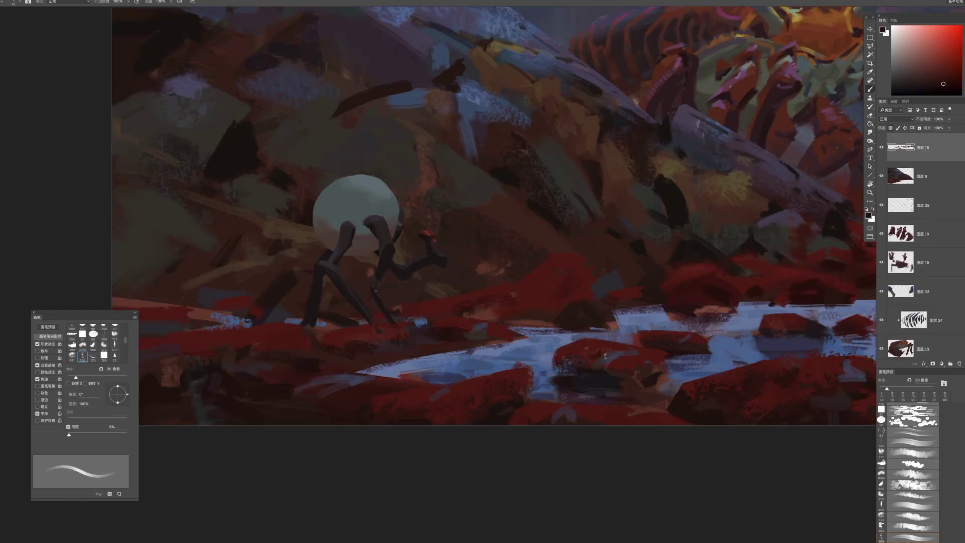
left_click_drag(726, 391, 605, 381)
key("bracketleft")
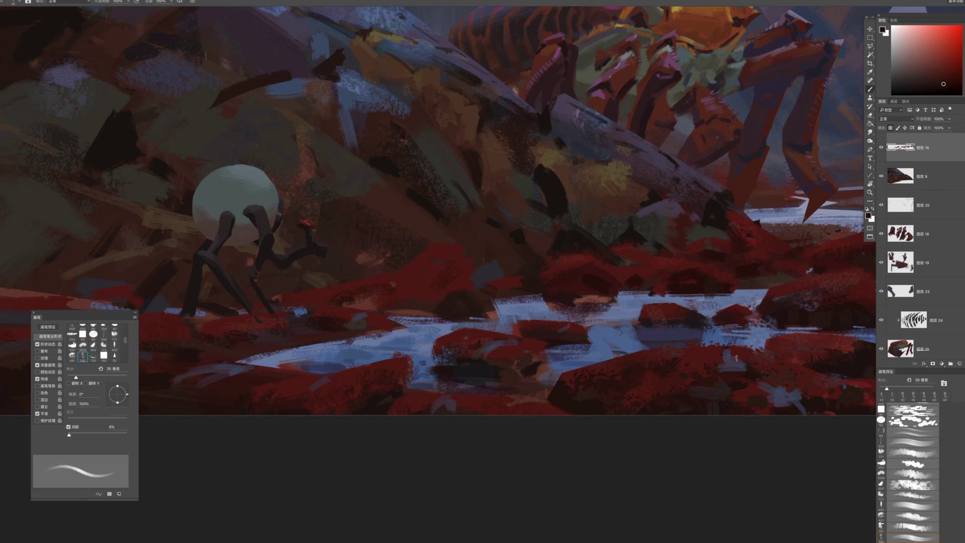
Select the foreground rocks' layer and erase parts of its strokes with an enlarged textured eraser
left_click(737, 358, "ctrl")
key("bracketright")
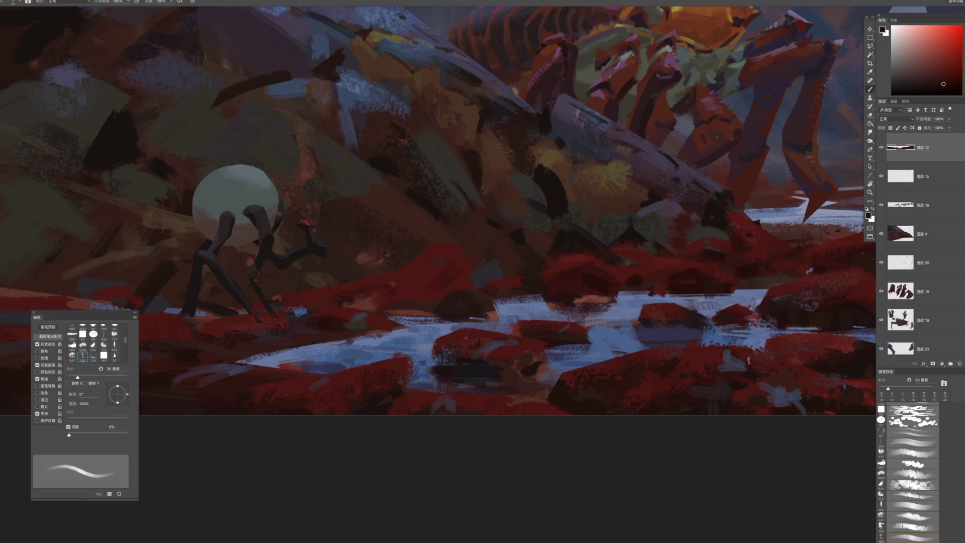
left_click(733, 364, "ctrl")
key("e")
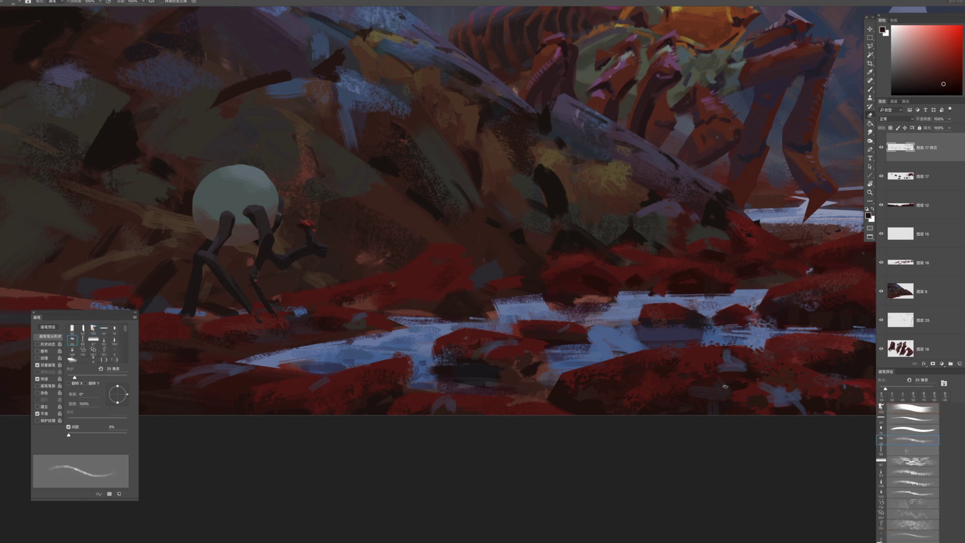
key("bracketright")
key("bracketright")
key("bracketright")
left_click_drag(769, 375, 666, 364)
key("bracketright")
key("bracketright")
key("bracketright")
key("bracketright")
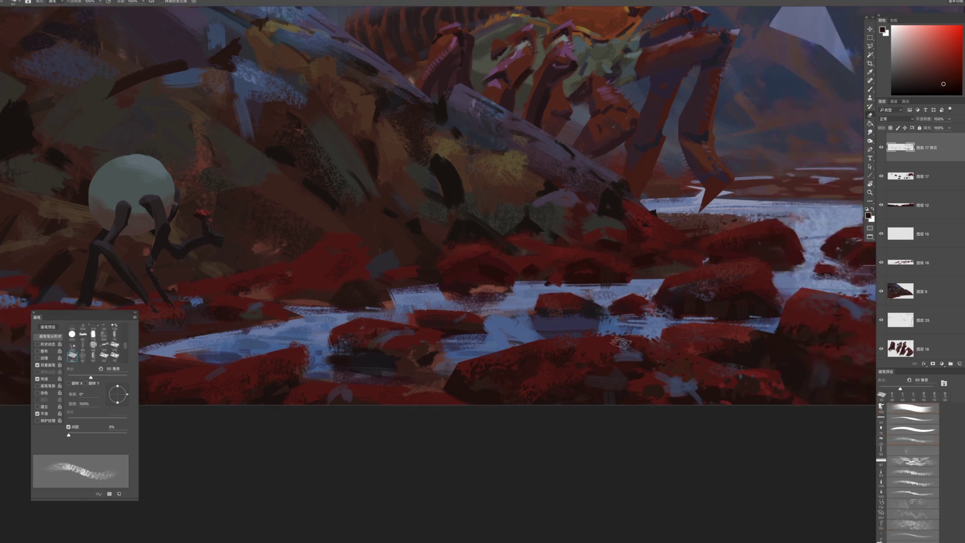
Paint dark red accents on the large right foreground boulder with a small brush and check the whole painting
scroll(774, 375, "right", 5)
key("b")
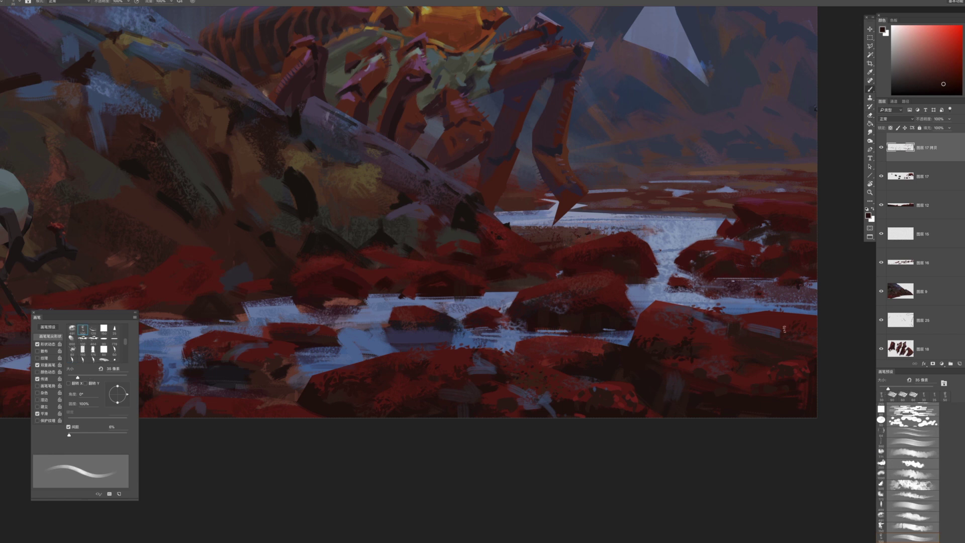
left_click_drag(724, 388, 604, 342)
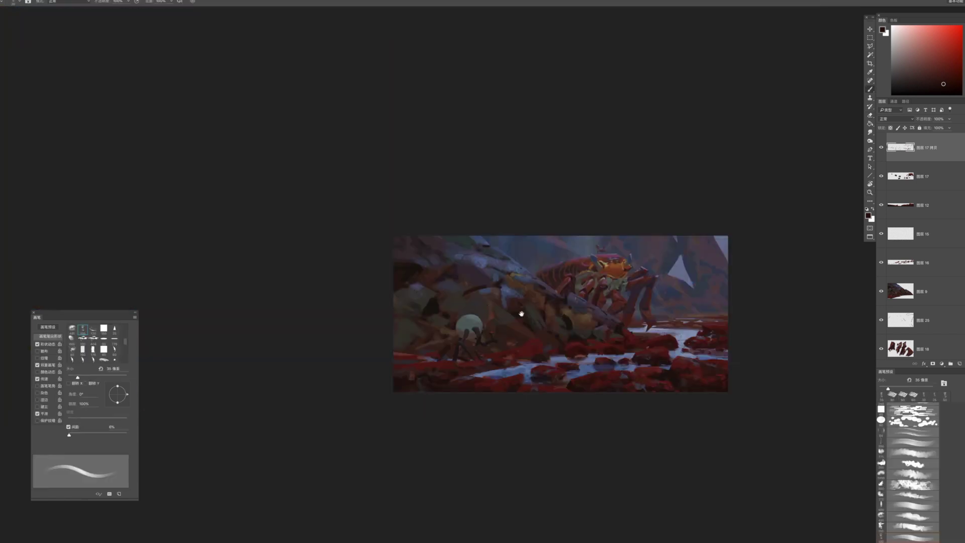
left_click_drag(537, 307, 533, 308)
Select the slope's layer, sample a dark brown beside the pale round creature and paint over the slope around it with an enlarged brush
scroll(534, 309, "up", 6)
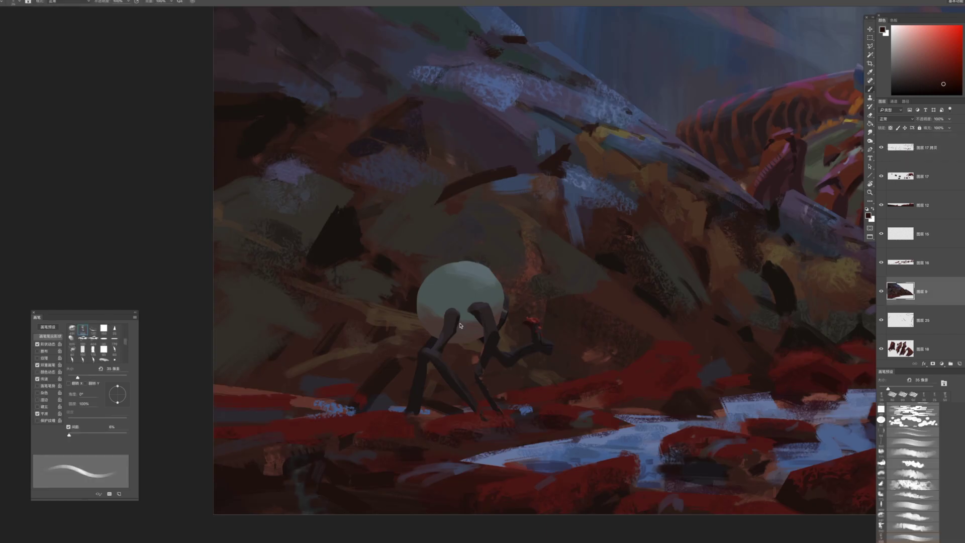
left_click(510, 321, "alt")
key("bracketright")
key("bracketright")
key("bracketright")
key("bracketright")
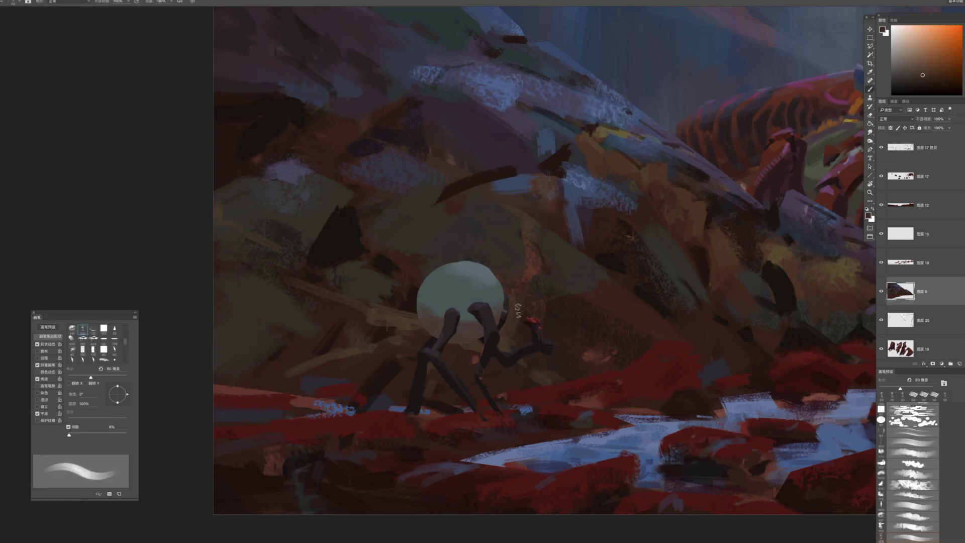
key("bracketright")
mouse_move(595, 346)
left_mouse_down()
mouse_move(580, 345)
mouse_move(593, 398)
mouse_move(534, 400)
left_mouse_up()
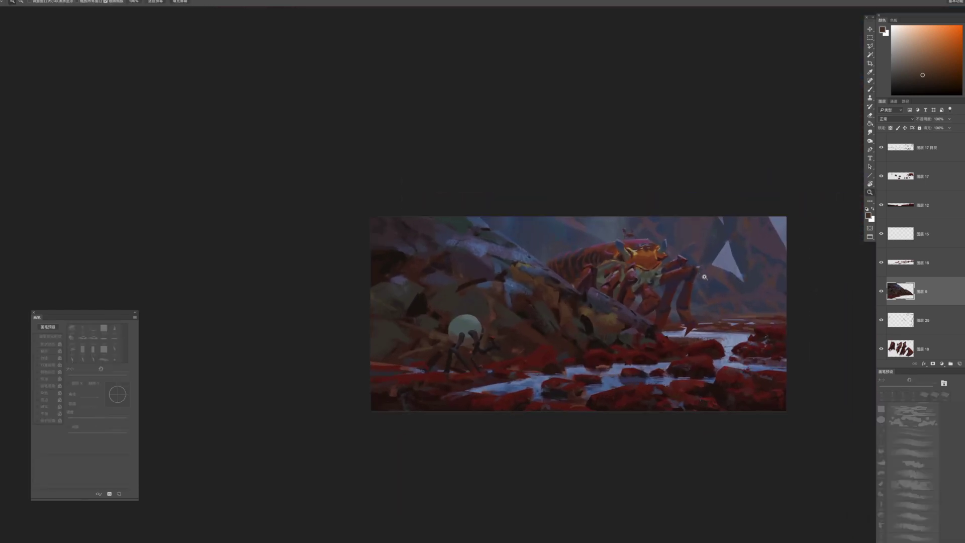
Select the pale sky's layer, sample its light blue in the triangular opening and paint over the opening with an enlarged brush
left_click_drag(698, 271, 729, 264)
left_click(722, 255, "super")
key("bracketright")
key("bracketright")
key("bracketright")
key("bracketright")
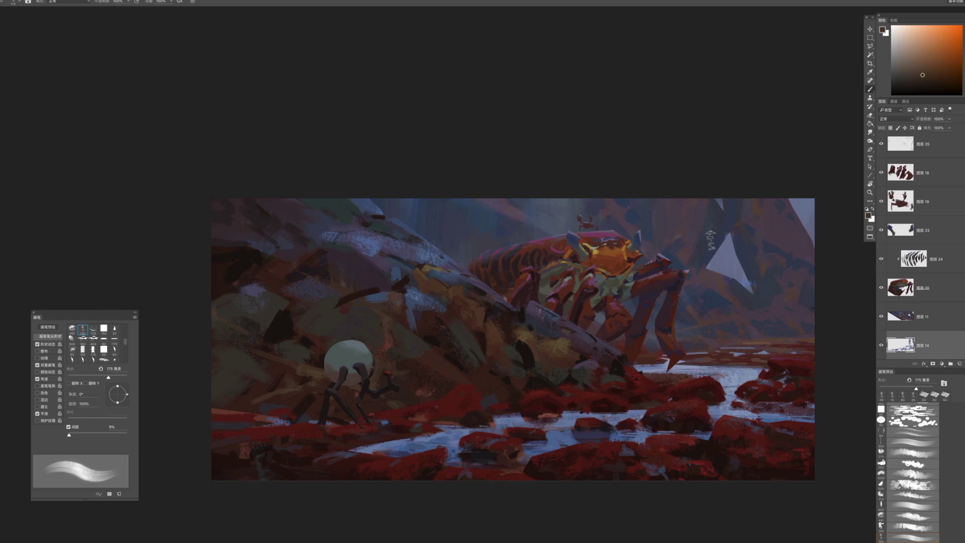
left_click(732, 257, "alt")
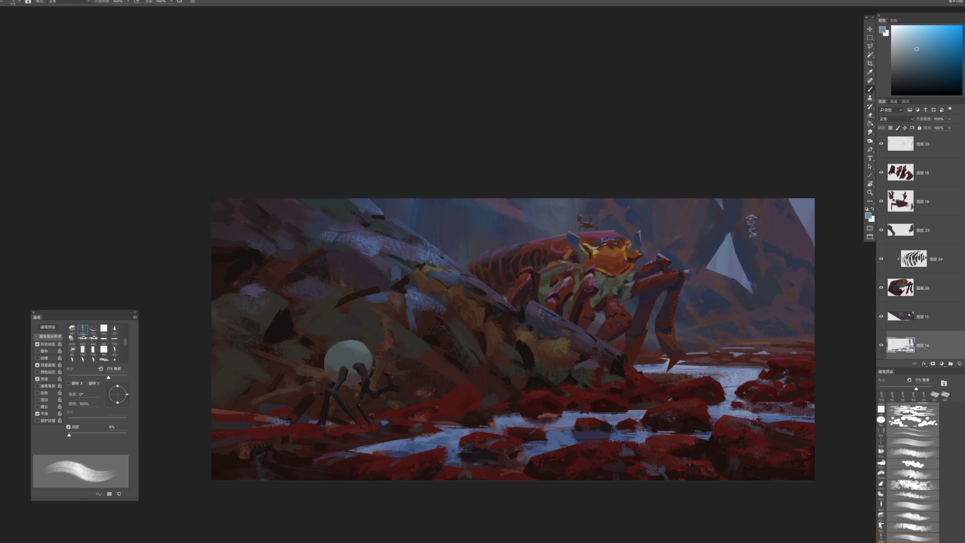
key("bracketright")
key("bracketright")
key("bracketright")
key("bracketright")
Select the background rock wall's layer, sample its muted wall tone and paint the wall around the pale openings with a reduced brush
left_click(740, 295, "ctrl")
key("bracketleft")
key("bracketleft")
key("bracketleft")
key("bracketleft")
key("bracketleft")
key("bracketleft")
key("bracketleft")
key("bracketleft")
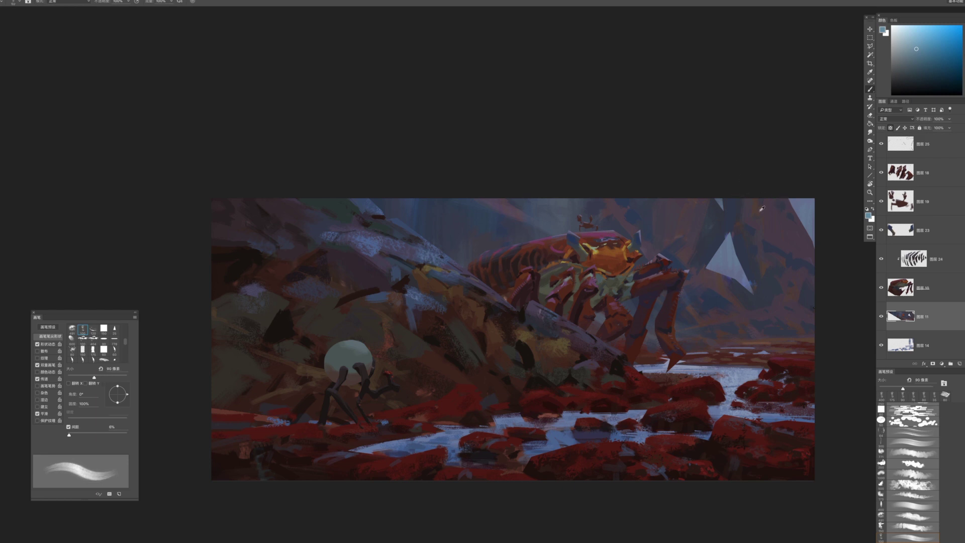
left_click(761, 209, "alt")
key("bracketleft")
key("bracketleft")
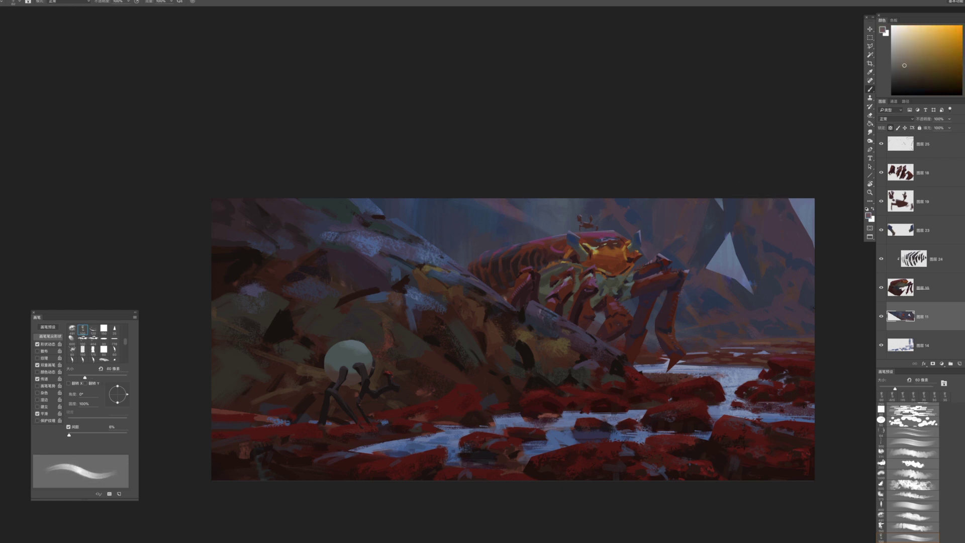
key("bracketright")
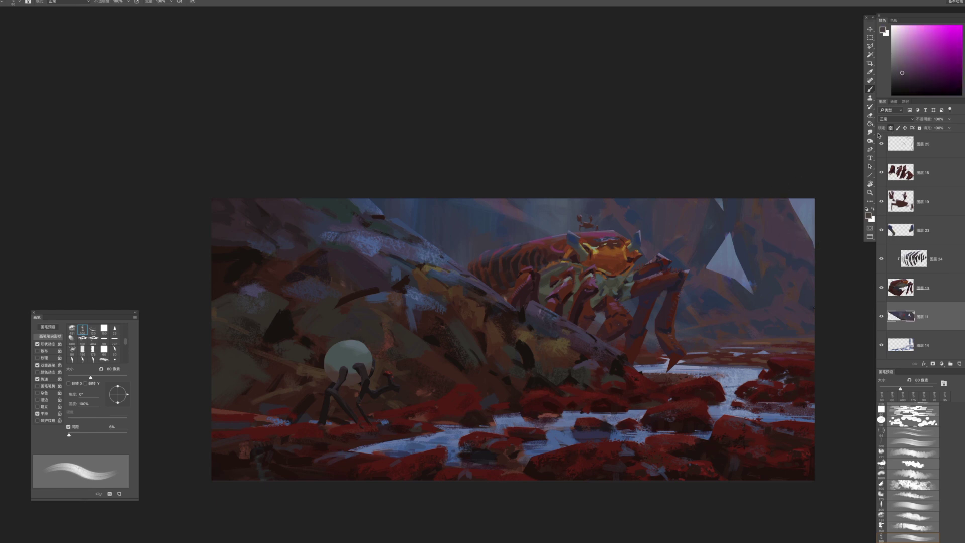
Unlock the rock wall layer's transparent pixels and rework the edges of the triangular opening by alternately erasing and painting
left_click(890, 128)
key("e")
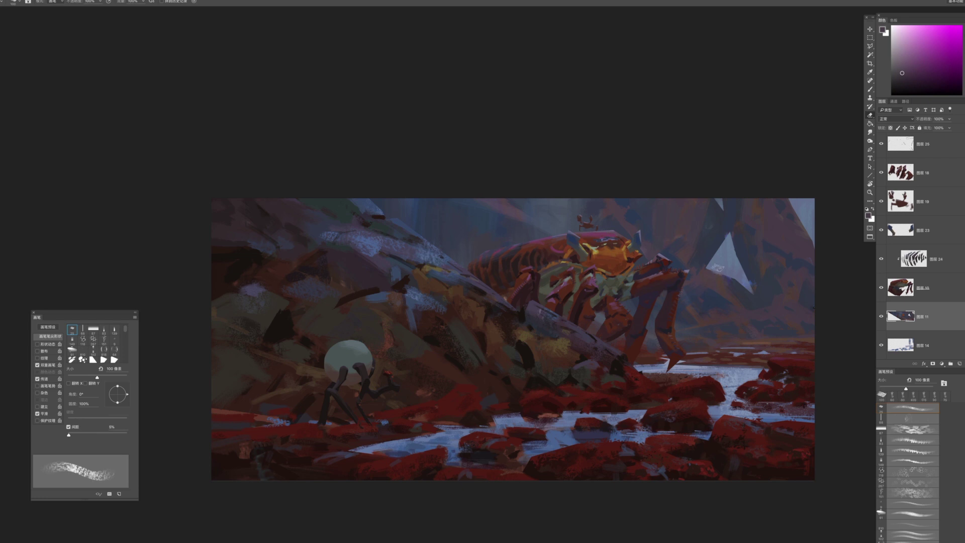
key("b")
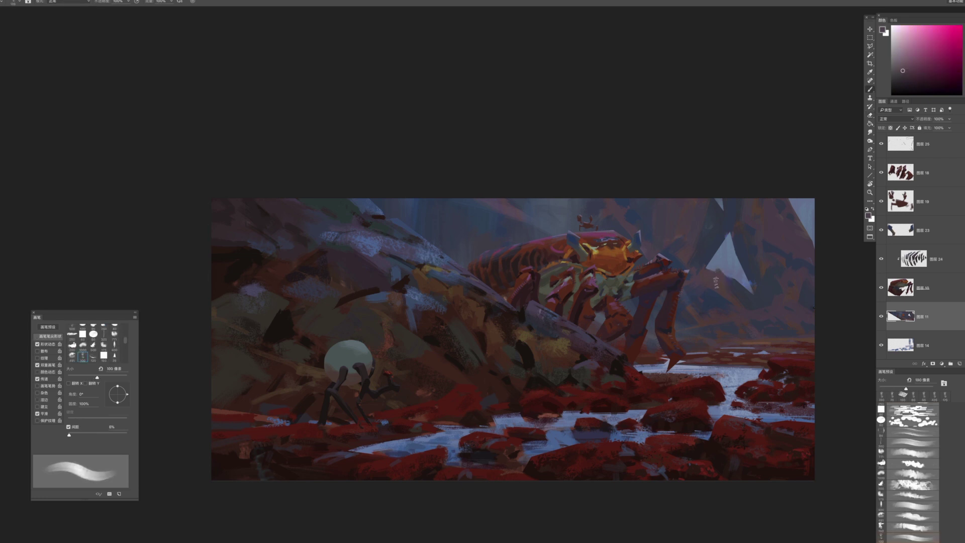
key("e")
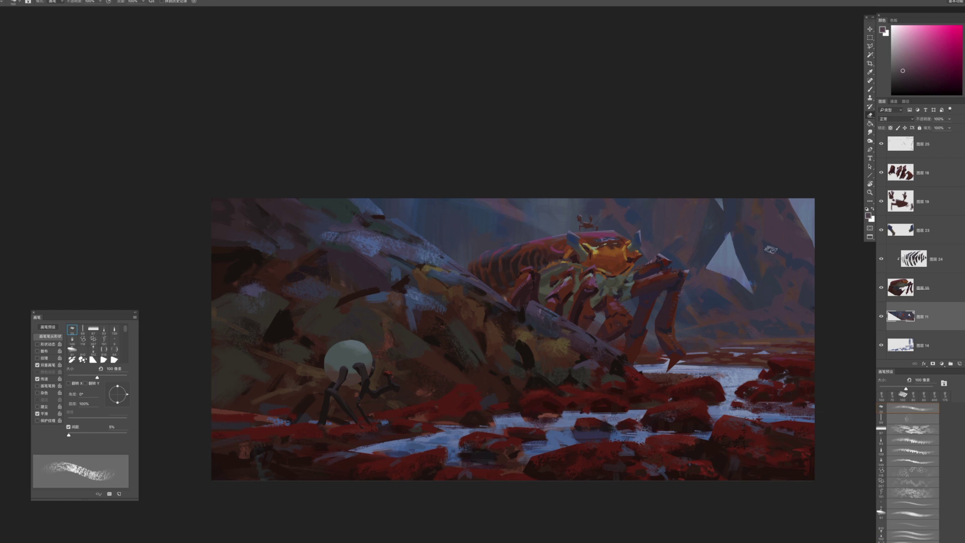
Select the small crab's layer, sample a dark violet and touch up its legs on the giant's back with a fine brush
left_click_drag(584, 214, 628, 215)
left_click(922, 202)
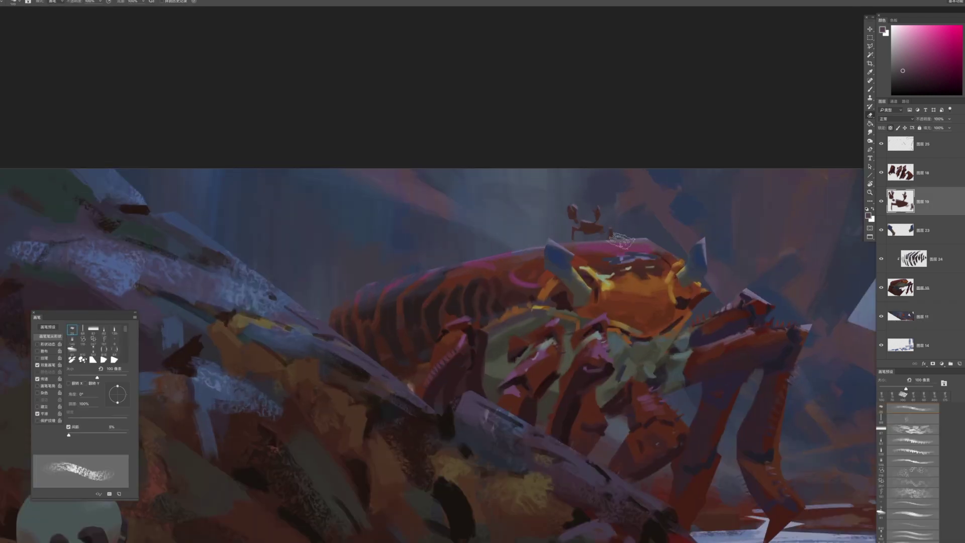
key("b")
left_click(717, 333, "alt")
key("bracketleft")
key("bracketleft")
key("bracketleft")
left_click(907, 81)
key("bracketleft")
key("bracketleft")
key("bracketleft")
key("bracketleft")
key("bracketleft")
key("bracketleft")
left_click_drag(606, 227, 605, 220)
Select the giant crab's body layer, sample tones from its front legs and paint dark red over the outstretched front leg
left_click_drag(726, 361, 653, 267)
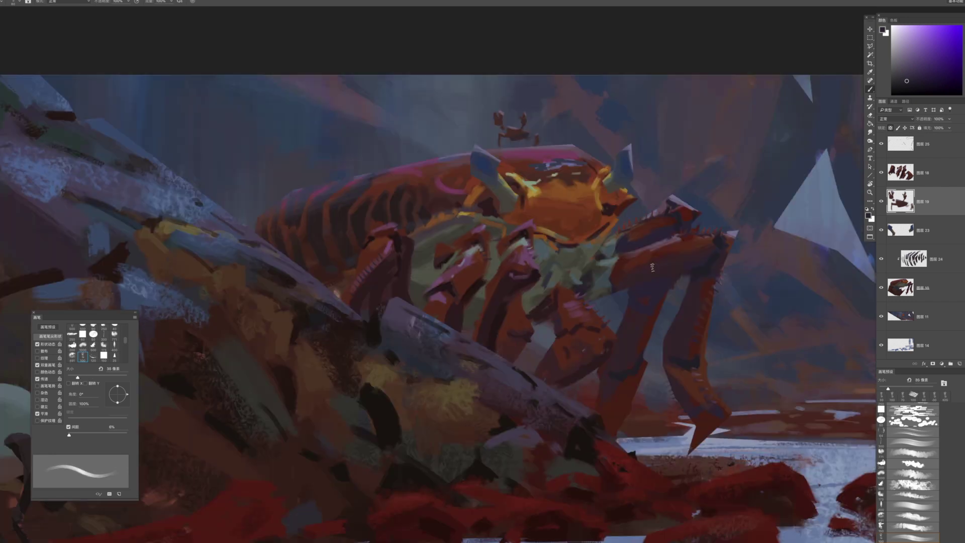
left_click(662, 291, "super")
left_click(702, 270, "alt")
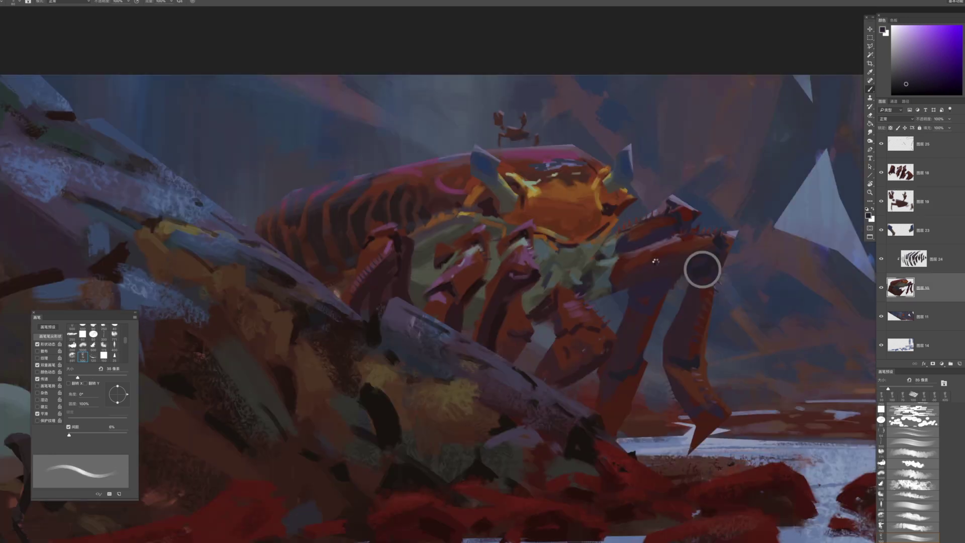
left_click(657, 225, "alt")
key("bracketright")
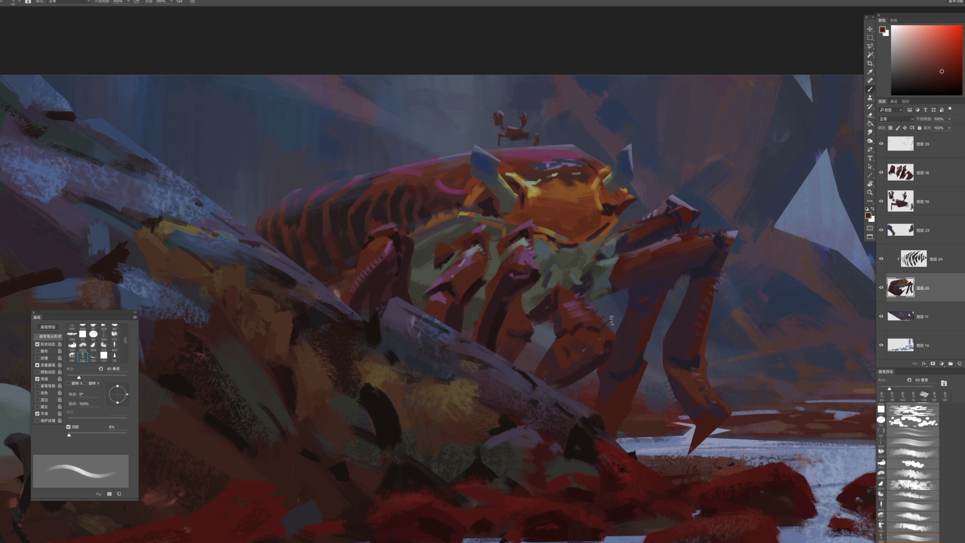
Sample the bent front leg's dark red, select the nearer legs' layer and paint on them with a slightly larger brush
left_click(571, 366, "alt")
left_click(571, 366, "ctrl")
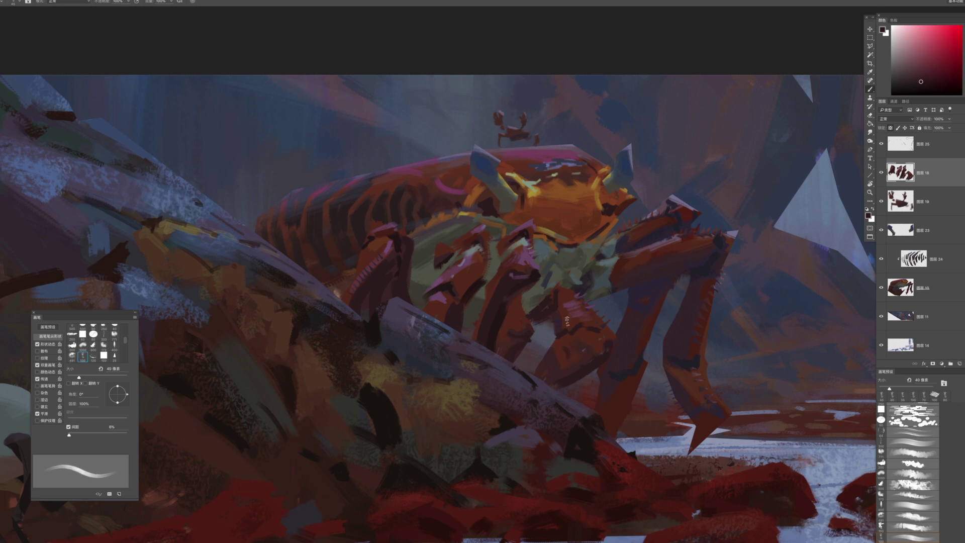
left_click_drag(630, 377, 585, 348)
key("bracketright")
key("bracketright")
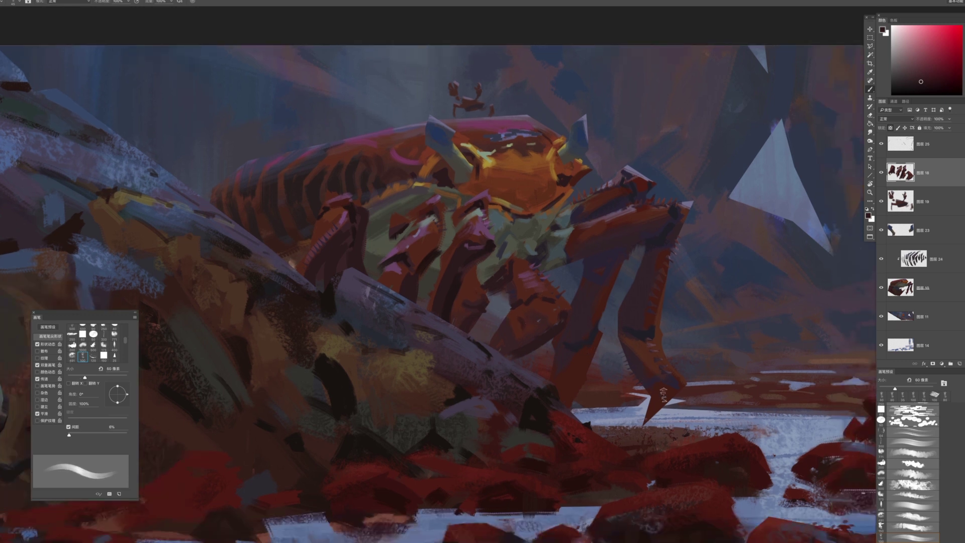
Sample the outermost leg's dark violet, select the crab's body layer and shade that leg and its pointed tip with a smaller brush
left_click(635, 331, "alt")
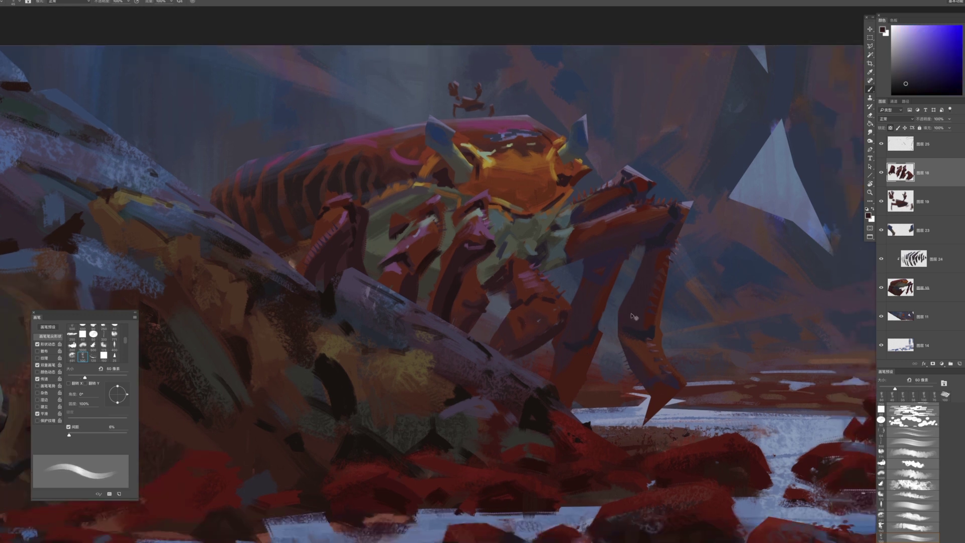
left_click(635, 317, "ctrl")
key("bracketleft")
key("bracketleft")
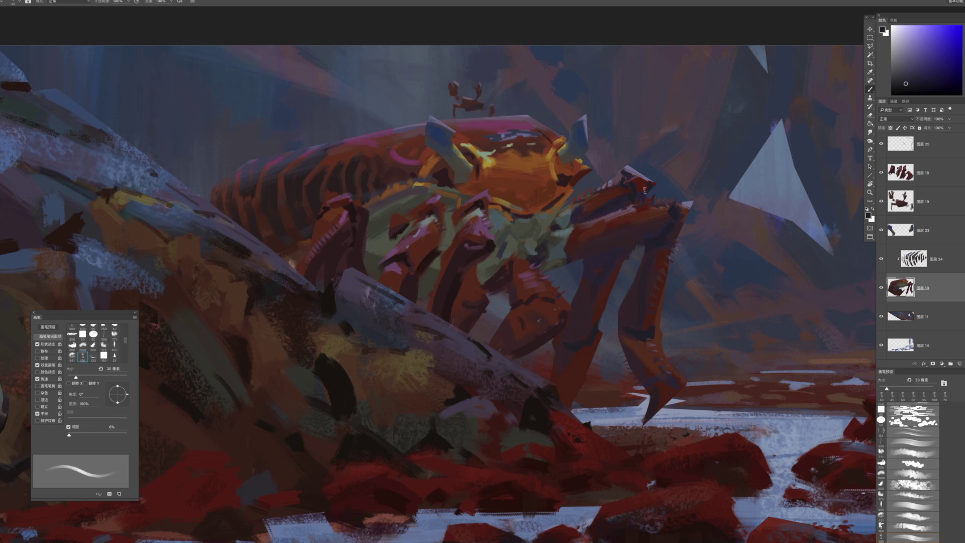
Select the nearer legs' layer and paint dark violet shading on the middle legs behind the ridge
scroll(609, 259, "down", 3)
scroll(610, 259, "left", 3)
left_click(603, 259, "super")
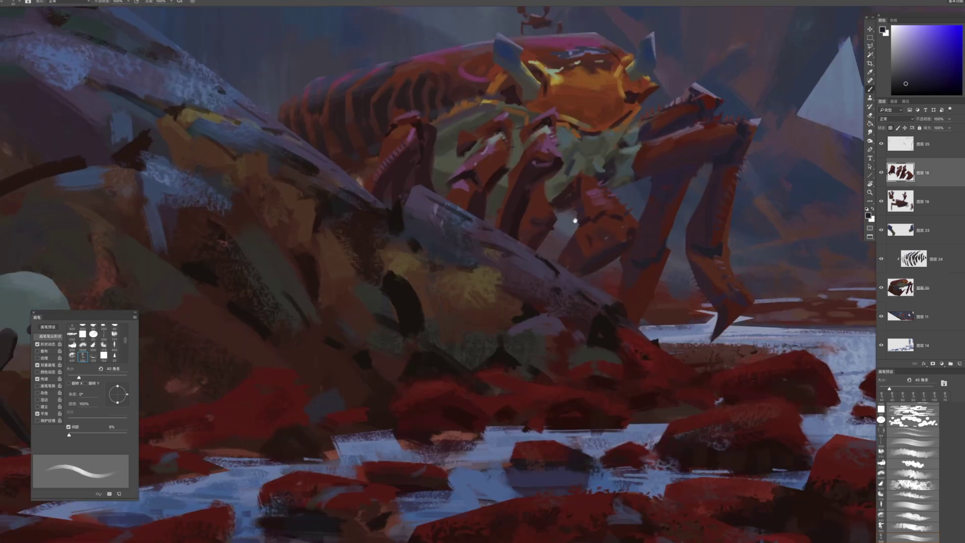
left_click_drag(571, 216, 582, 236)
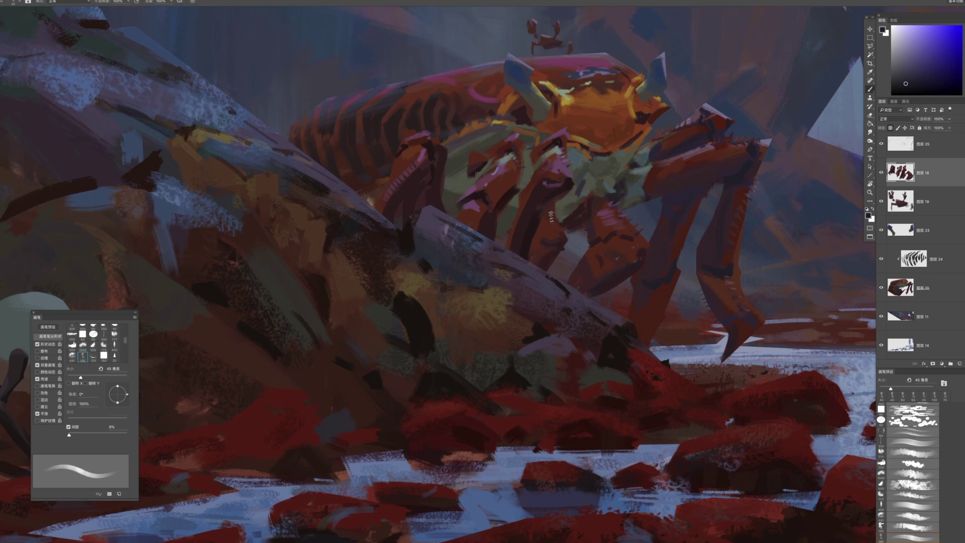
key("bracketright")
left_click_drag(544, 231, 524, 280)
key("bracketleft")
Sample a dark red from the front leg, select the crab's body layer, refine the front leg with a smaller brush and check the painting
left_click(668, 223, "alt")
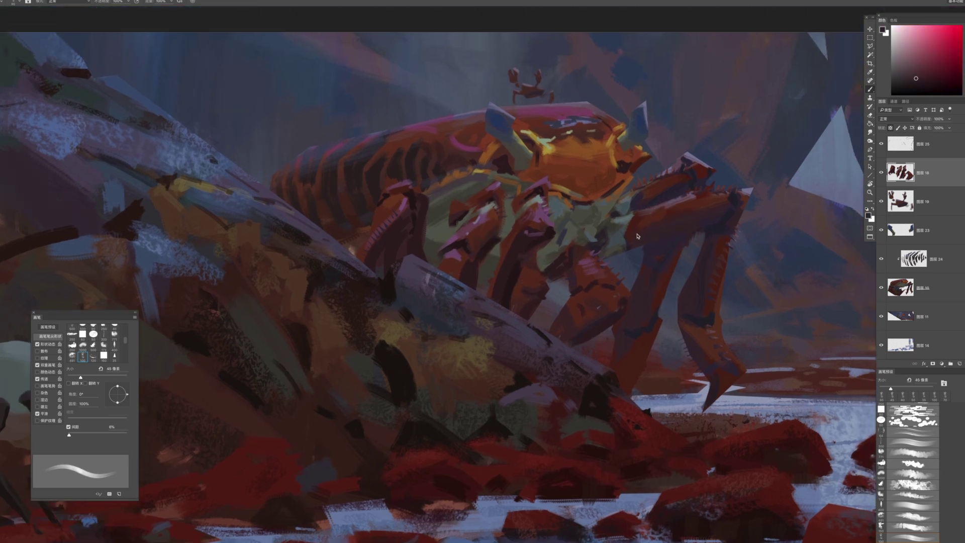
left_click(671, 213, "ctrl")
key("bracketleft")
key("bracketleft")
left_click_drag(728, 238, 679, 231)
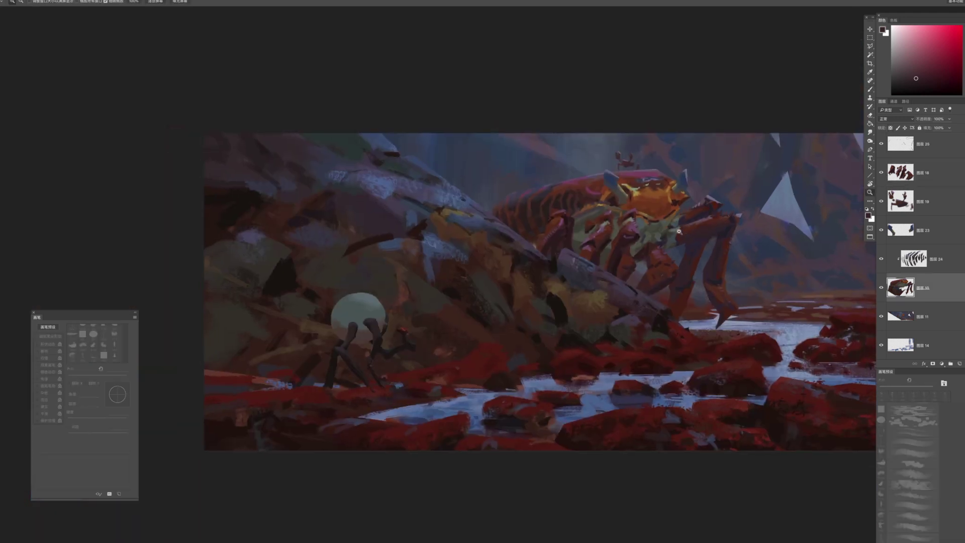
left_click(592, 229)
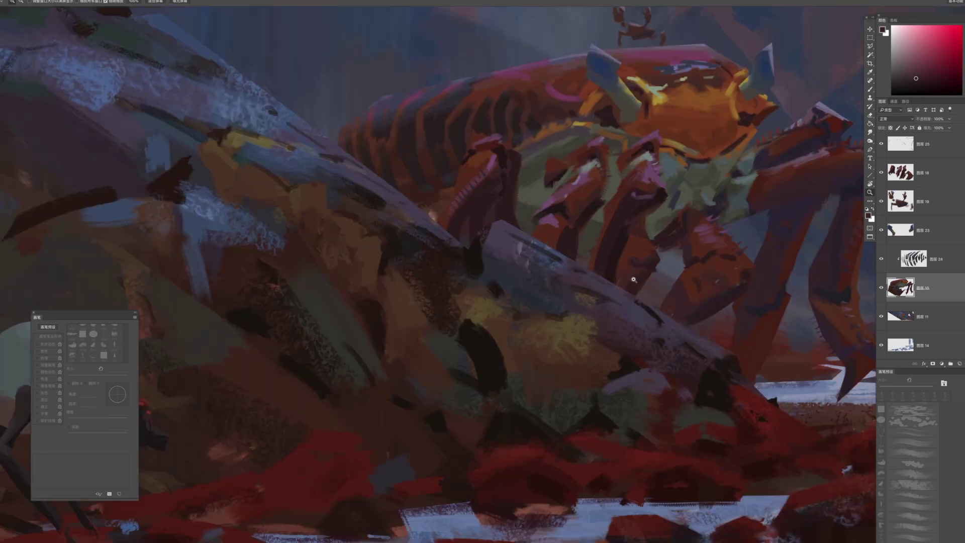
Select the slope's layer and blend the ridge strokes in front of the crab with the Smudge tool
key("b")
left_click(676, 224, "ctrl")
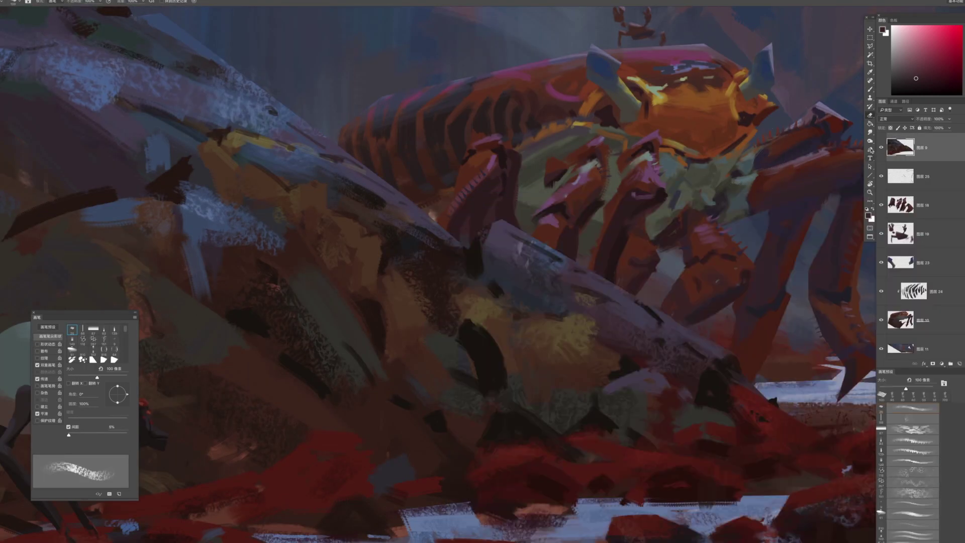
left_click(870, 132)
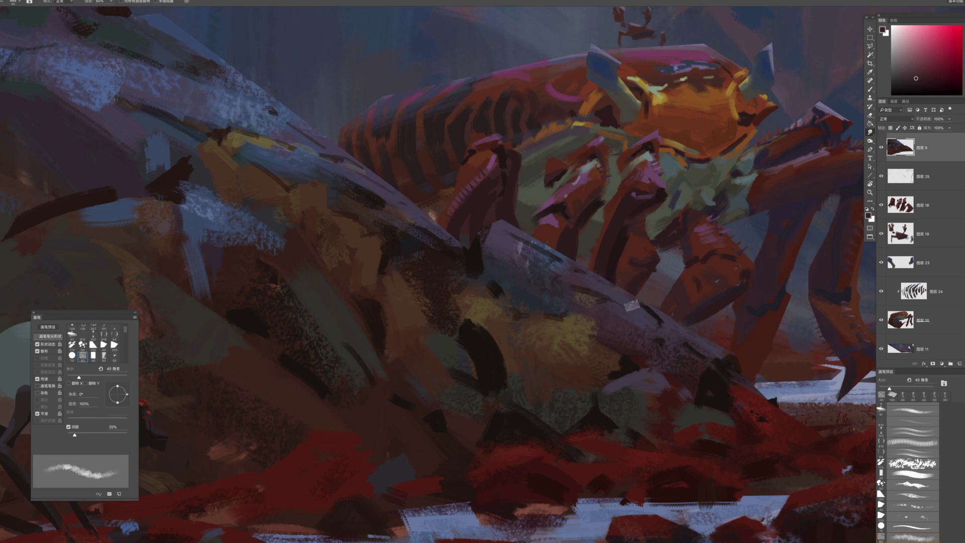
left_click_drag(540, 261, 633, 331)
key("bracketright")
key("bracketright")
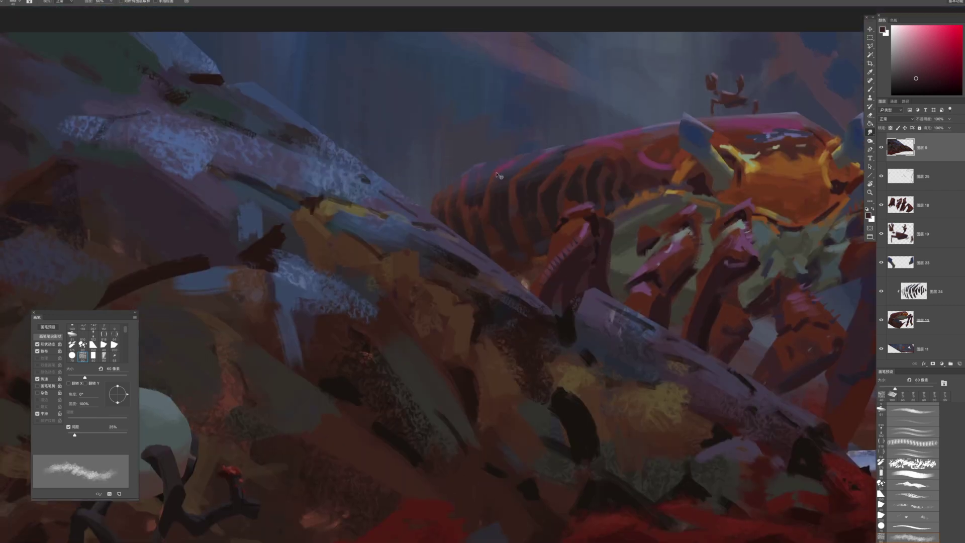
Select the giant crab's body layer and smudge its shell along the back with a smaller brush
left_click(499, 176, "ctrl")
key("bracketleft")
left_click_drag(530, 202, 394, 227)
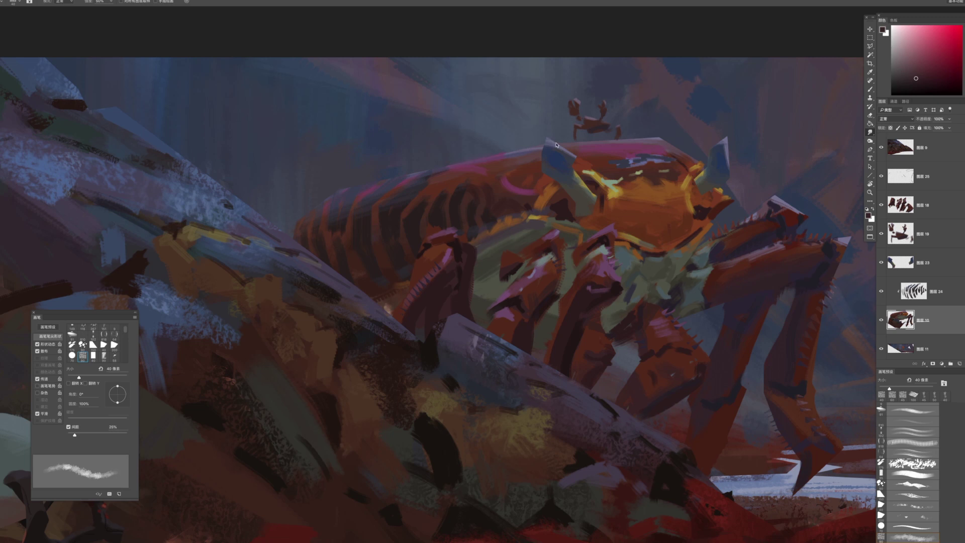
scroll(630, 238, "down", 2)
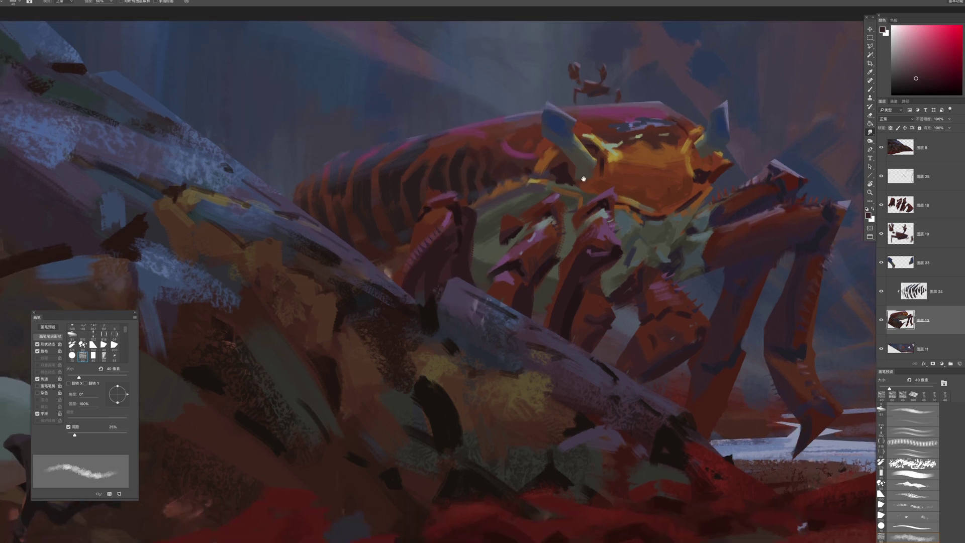
Select the slope's layer again and smudge its rock strokes up to the upper ridge with a much larger textured brush
left_click_drag(488, 196, 428, 218)
left_click(427, 221, "super")
key("bracketright")
key("bracketright")
key("bracketright")
key("bracketright")
mouse_move(418, 296)
left_mouse_down()
mouse_move(468, 267)
mouse_move(490, 202)
left_mouse_up()
mouse_move(455, 170)
left_mouse_down()
mouse_move(459, 198)
mouse_move(439, 226)
left_mouse_up()
key("bracketright")
key("bracketright")
key("bracketright")
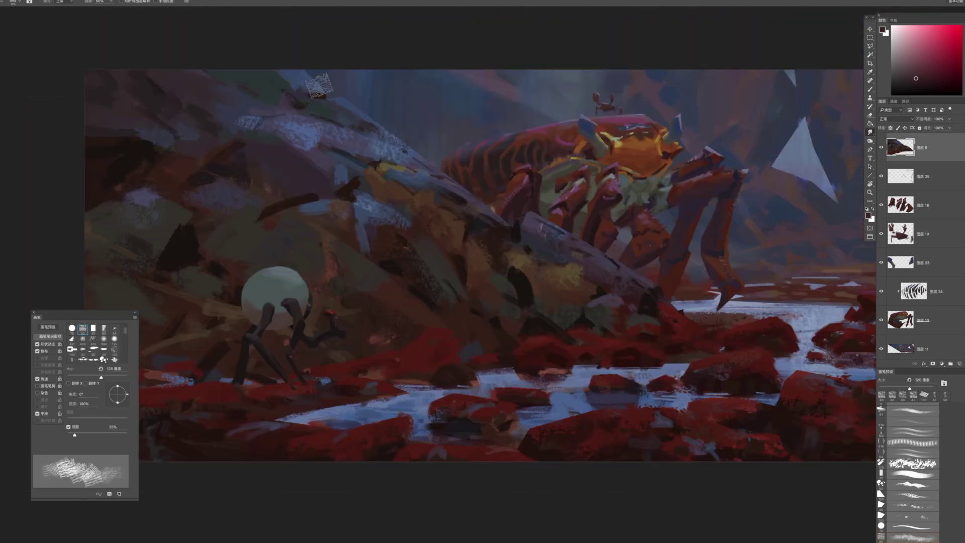
Select the background rock wall's layer and smudge the wall around the triangular opening with a reduced brush
left_click_drag(585, 250, 440, 293)
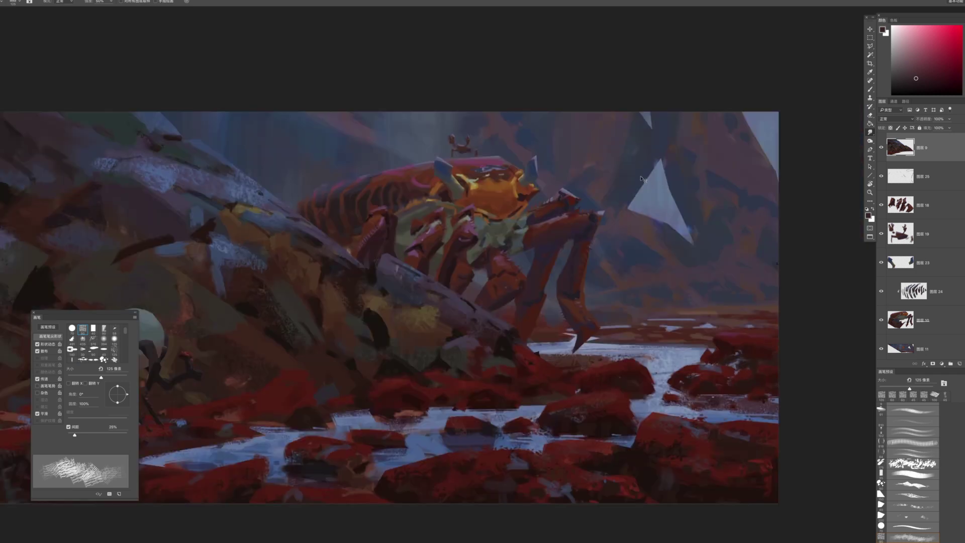
left_click(638, 183, "ctrl")
key("bracketleft")
key("bracketleft")
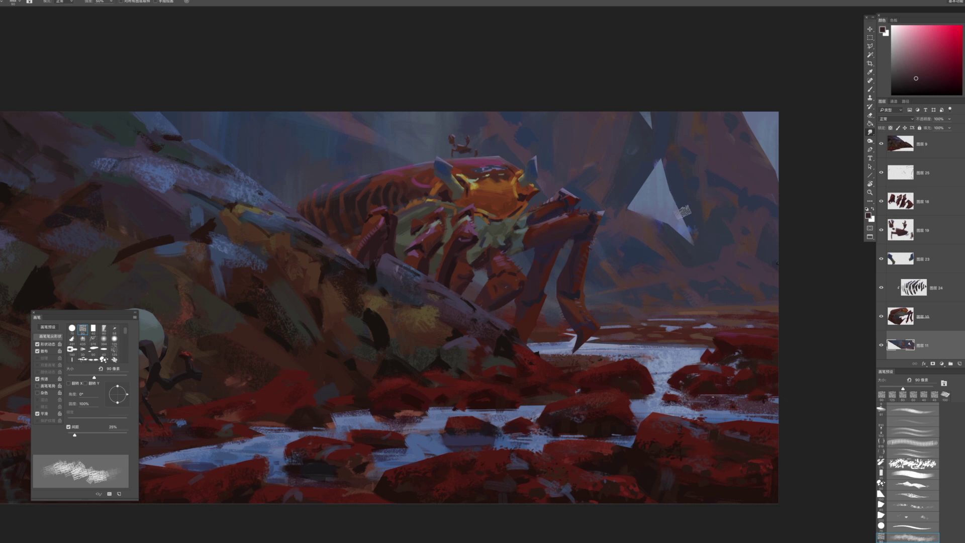
left_click_drag(679, 267, 623, 276)
key("bracketleft")
key("bracketleft")
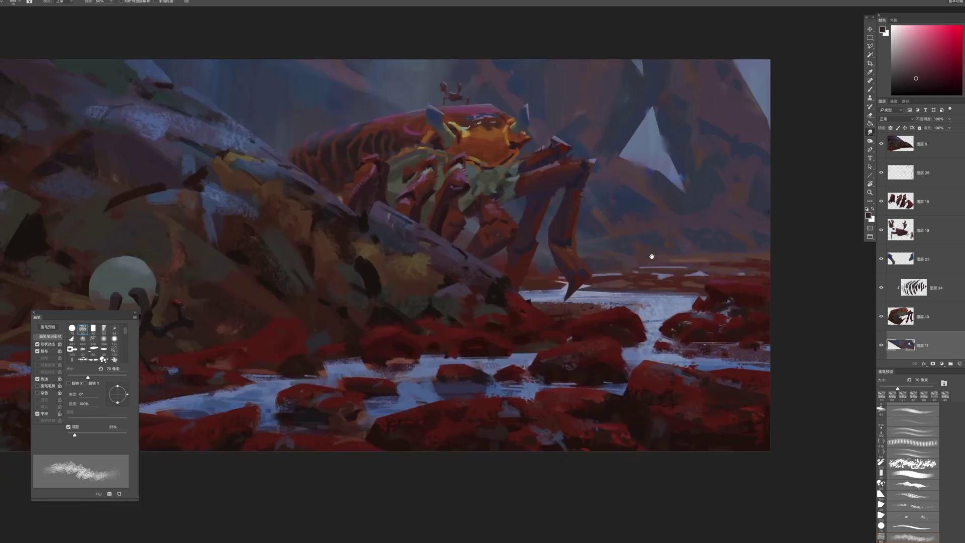
Select the layer of the distant stream bank and soften its strokes beside the far rocks with the Smudge tool
left_click_drag(646, 255, 694, 241)
key("bracketright")
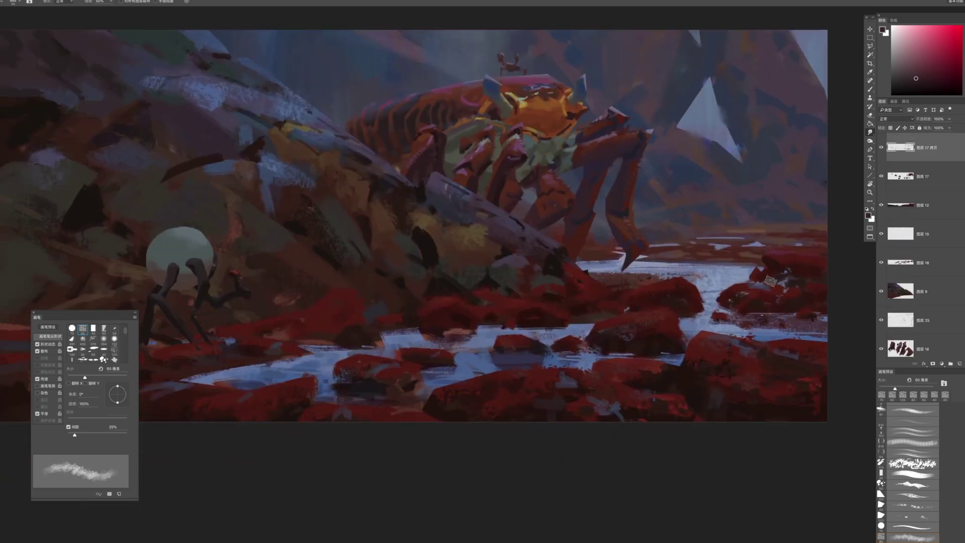
left_click(777, 266, "ctrl")
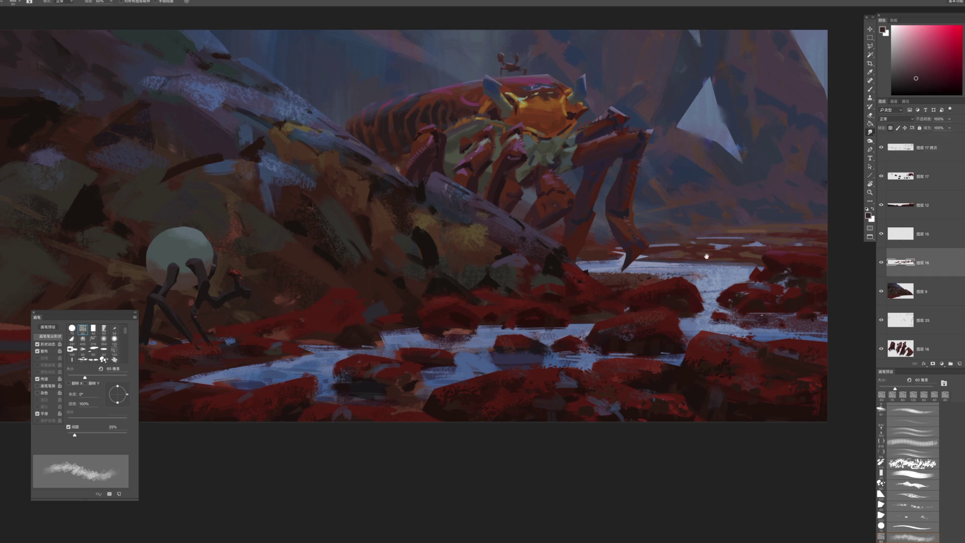
left_click_drag(707, 257, 794, 258)
left_click_drag(663, 257, 746, 262)
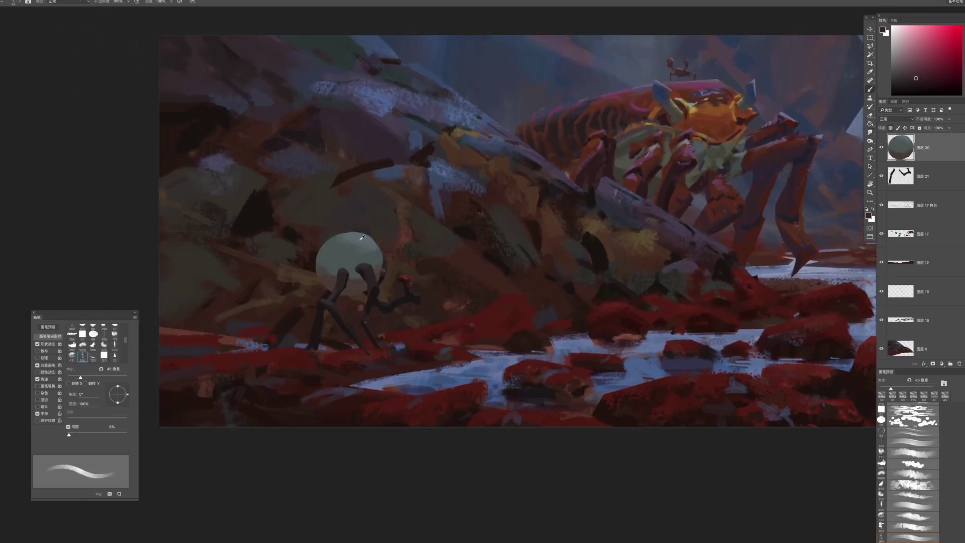
Sample the round creature's pale tone, paint a highlight on its top with a fine brush and add a new layer above its legs' layer
left_click(362, 238, "alt")
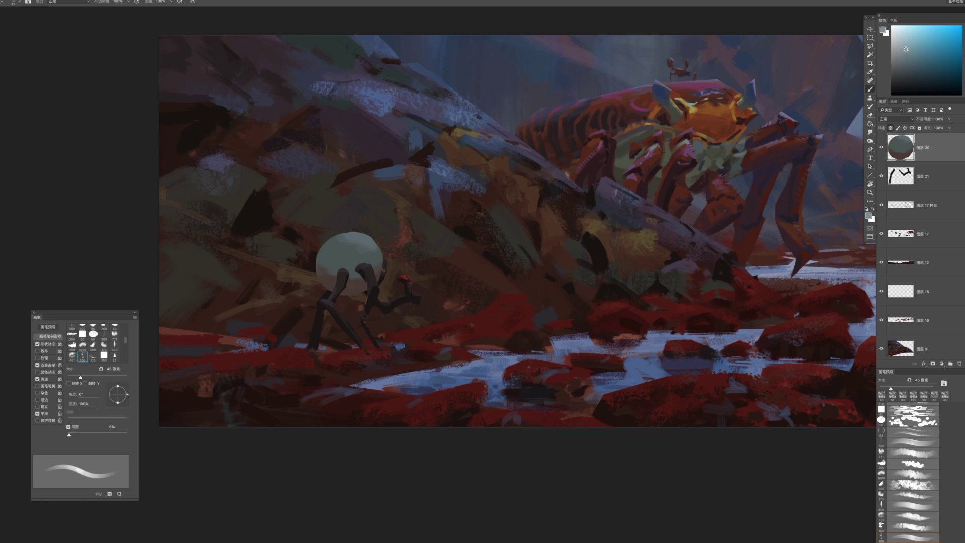
key("bracketleft")
key("bracketleft")
key("bracketleft")
left_click_drag(348, 238, 362, 237)
left_click(960, 364)
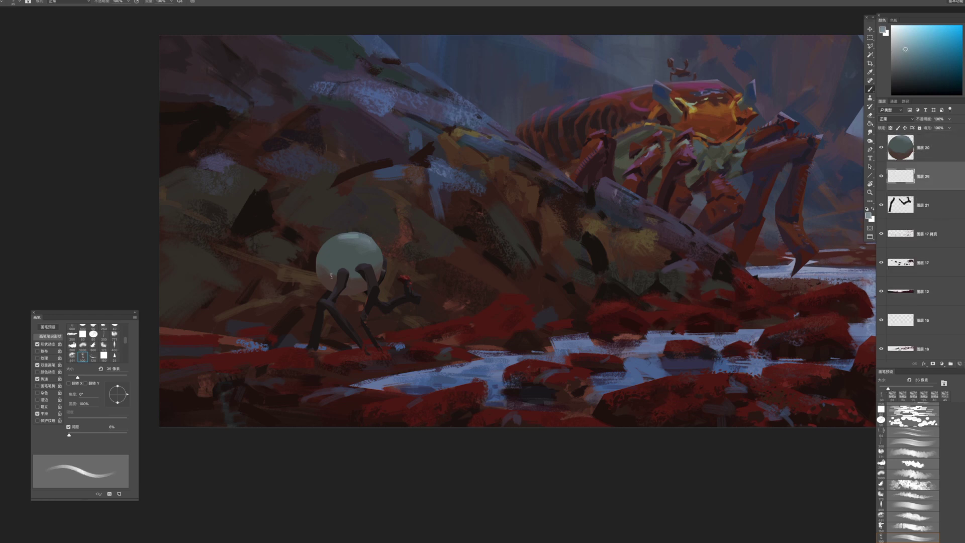
Paint a small frame on the round creature's underside in the sampled leg tone, moving its layer above the body and free-transforming it
left_click(338, 278, "super")
left_click(318, 329, "alt")
left_click_drag(356, 262, 334, 270)
left_click_drag(879, 173, 900, 143)
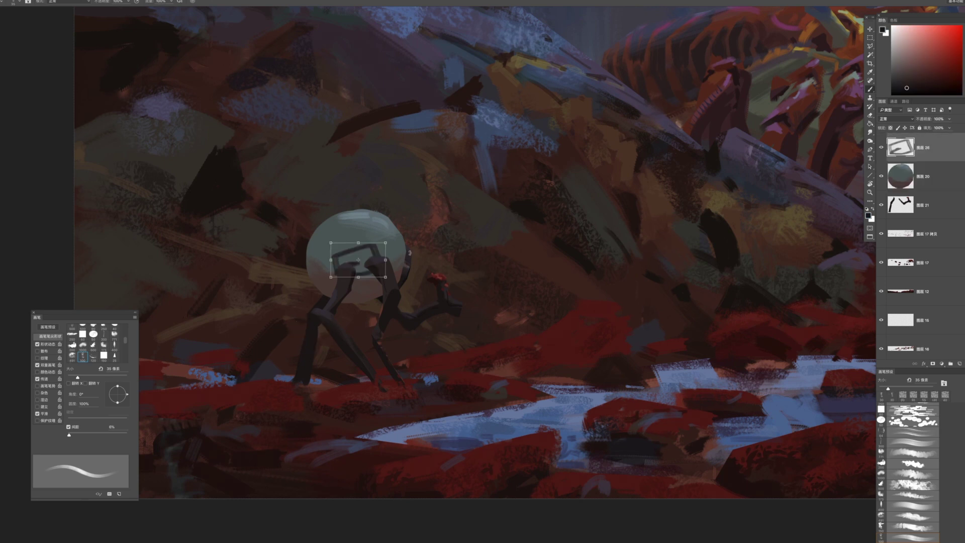
key("ctrl+t")
key("Return")
Fill the frame on the creature's body with dark strokes, reducing the brush size for the finer lines
mouse_move(336, 271)
left_mouse_down()
mouse_move(375, 278)
mouse_move(332, 273)
mouse_move(383, 255)
mouse_move(330, 276)
left_mouse_up()
key("ctrl+z")
key("bracketleft")
left_click_drag(351, 266, 386, 267)
key("bracketleft")
key("bracketleft")
key("bracketleft")
key("bracketleft")
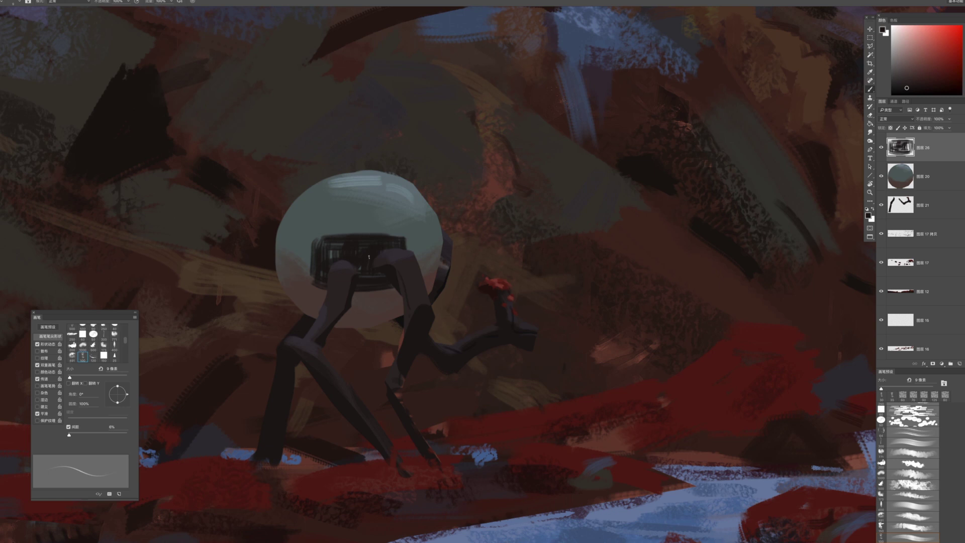
Repaint the dark panel's upper edge with its sampled tone and clean up its corners using a different eraser tip
scroll(367, 256, "up", 2)
left_click(370, 239, "alt")
key("bracketright")
left_click_drag(312, 235, 419, 234)
key("e")
key("bracketleft")
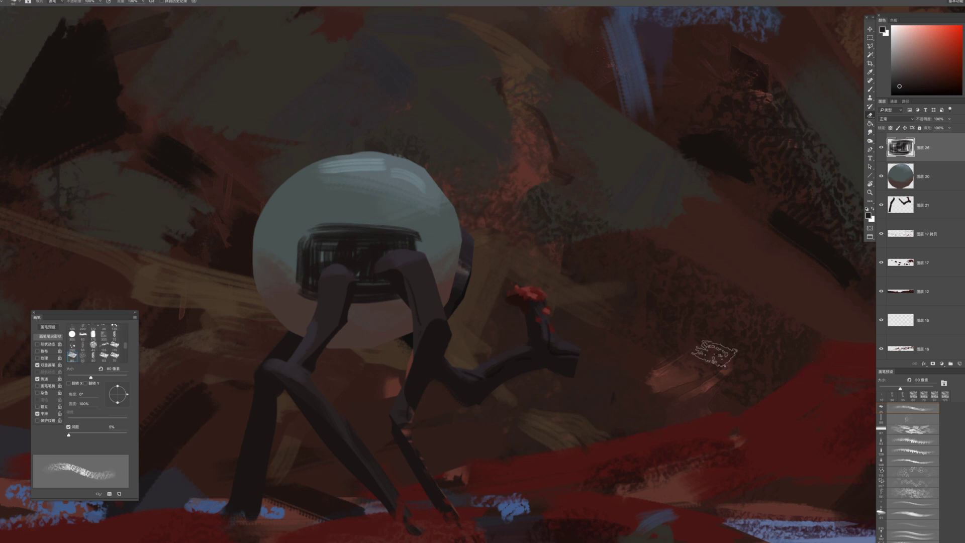
right_click(558, 243)
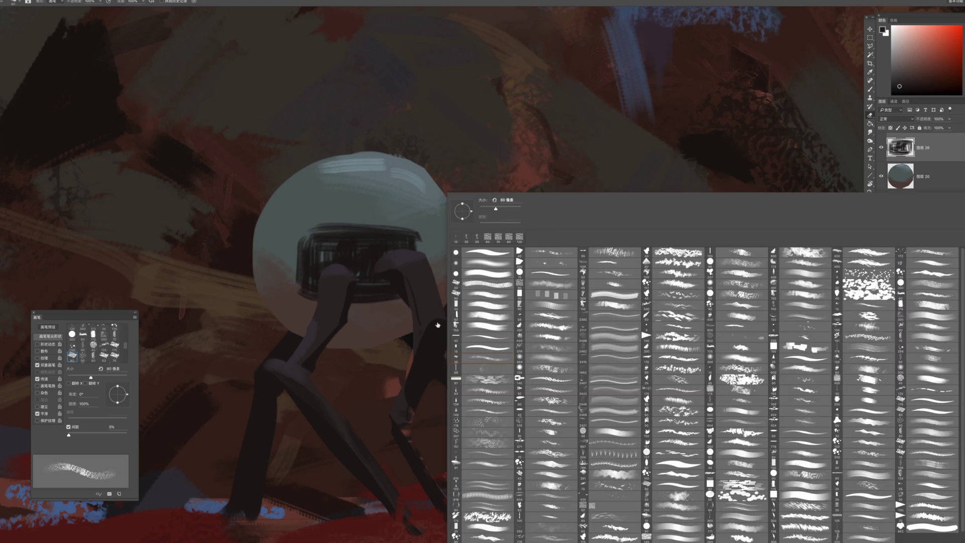
double_click(487, 347)
key("b")
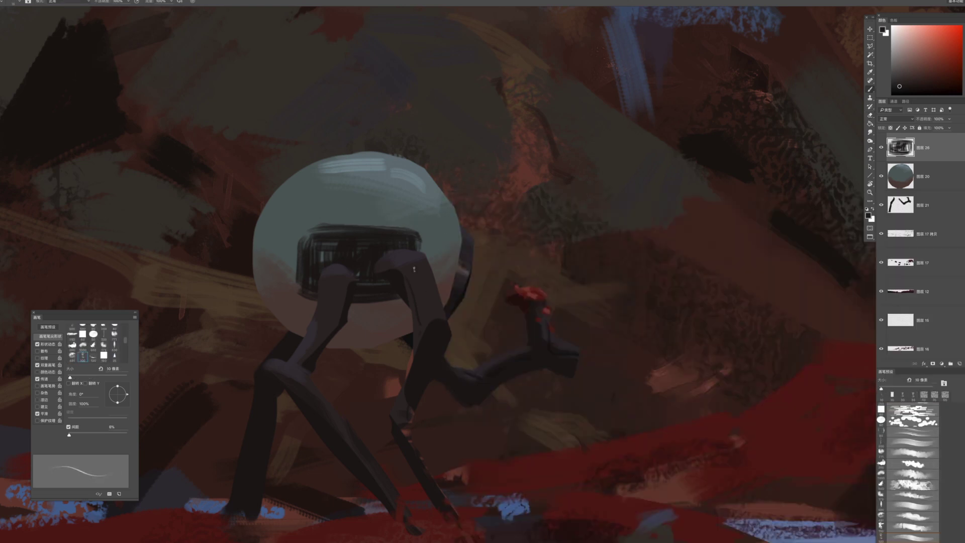
left_click(338, 257, "alt")
key("period")
Select the body's layer and shade the lower part of the sphere with a sampled dark tone and an enlarged brush
left_click(402, 321, "super")
key("b")
left_click(301, 305, "alt")
key("bracketright")
key("bracketright")
key("bracketright")
key("bracketright")
key("bracketright")
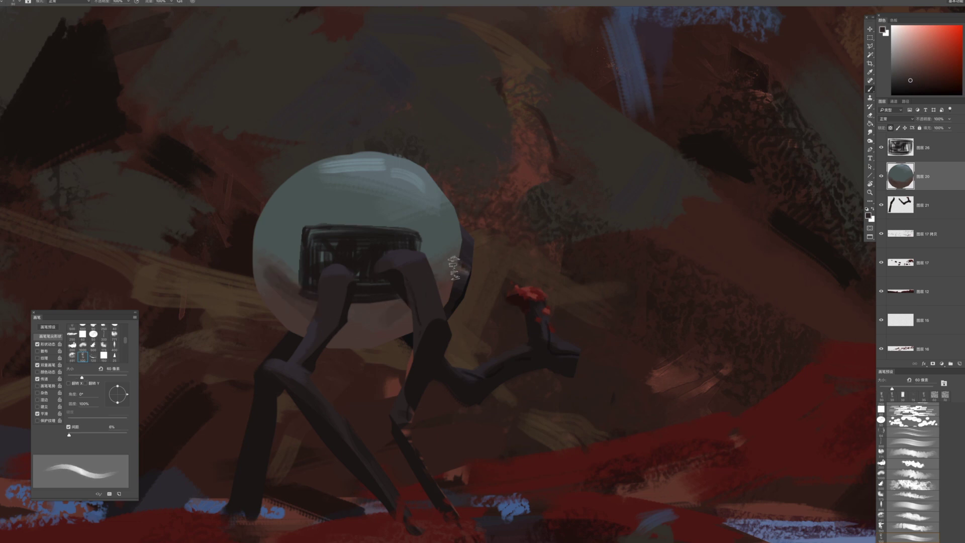
key("z")
left_click_drag(456, 314, 336, 151)
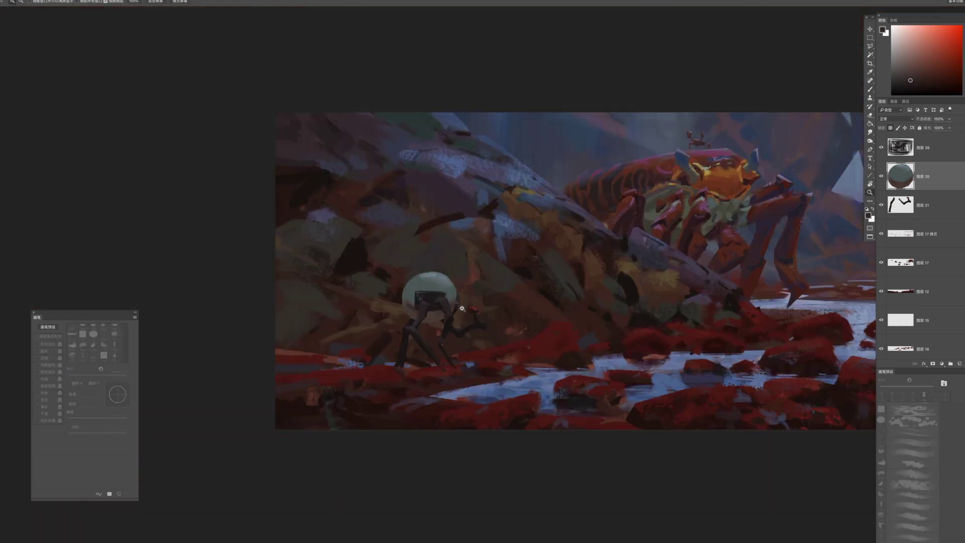
left_click_drag(462, 308, 508, 302)
key("z")
mouse_move(465, 354)
left_mouse_down()
mouse_move(459, 372)
mouse_move(513, 384)
left_mouse_up()
Try shading the creature's far back leg on its own layer with a smaller brush in a sampled purple-grey
key("b")
left_click(311, 294, "alt")
left_click(419, 175, "alt")
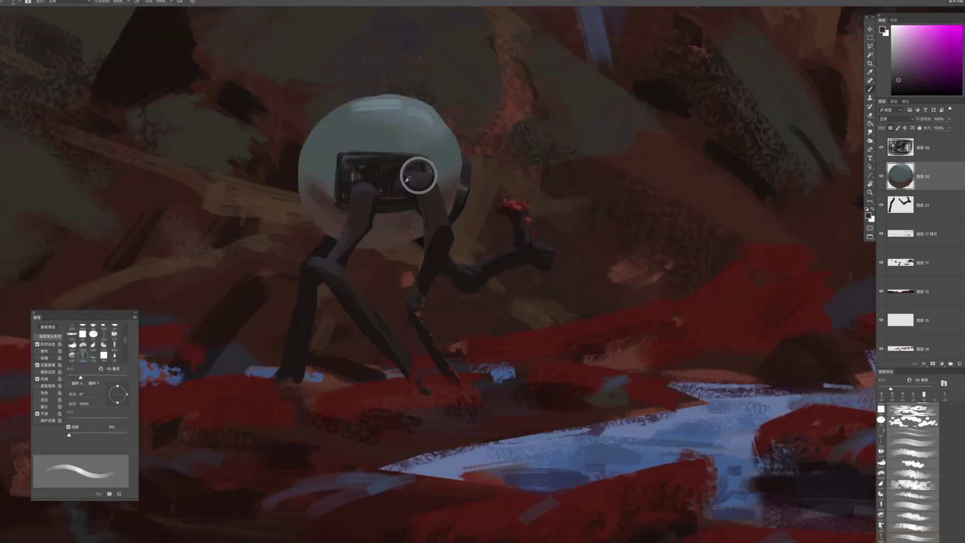
left_click(306, 297, "super")
key("[")
key("[")
mouse_move(324, 234)
left_mouse_down()
mouse_move(303, 267)
mouse_move(293, 322)
left_mouse_up()
key("super+z")
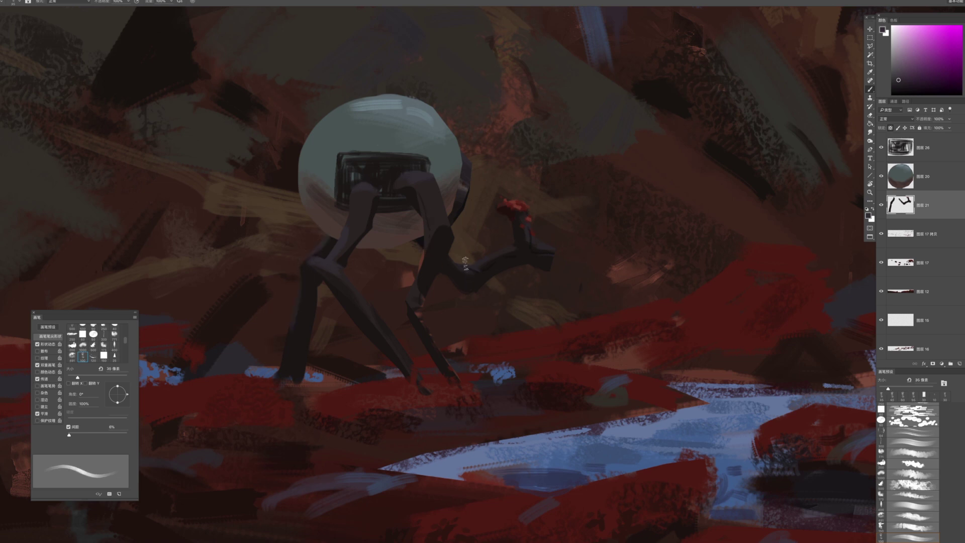
Select the slope's layer, sample the dark red ground and paint contact shadows around the creature's feet with a small brush
left_click_drag(436, 355, 501, 372)
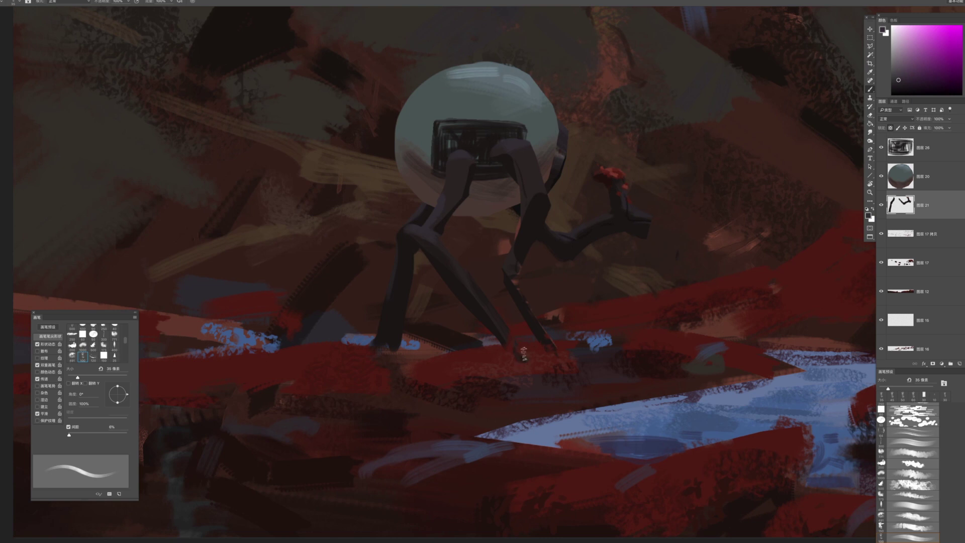
left_click(456, 355, "ctrl")
left_click(495, 342, "alt")
key("bracketleft")
key("bracketleft")
left_click_drag(433, 362, 495, 356)
key("bracketright")
left_click_drag(434, 356, 543, 356)
key("bracketright")
key("bracketleft")
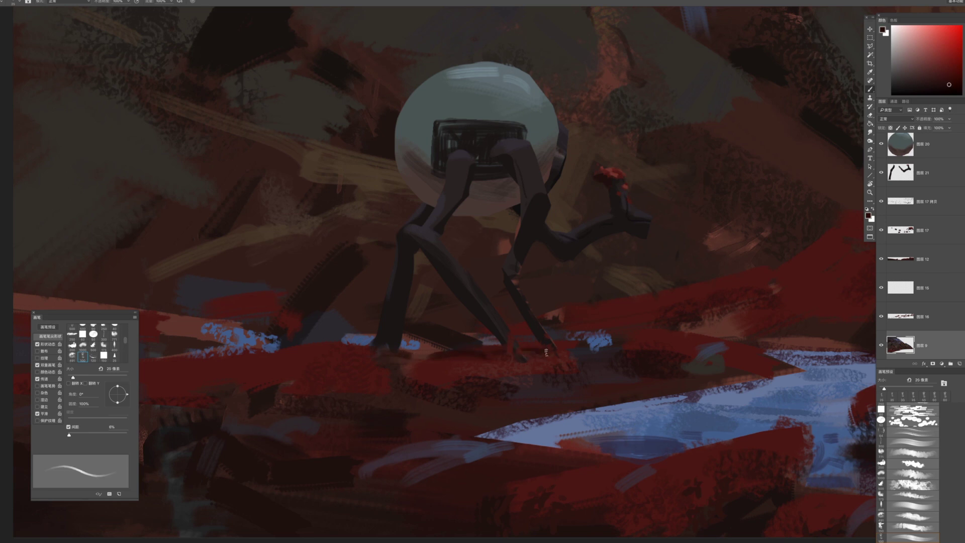
Touch up the raised far leg on its layer in a sampled dark tone, and select the near legs' layer
mouse_move(502, 392)
left_mouse_down()
mouse_move(478, 421)
mouse_move(527, 416)
left_mouse_up()
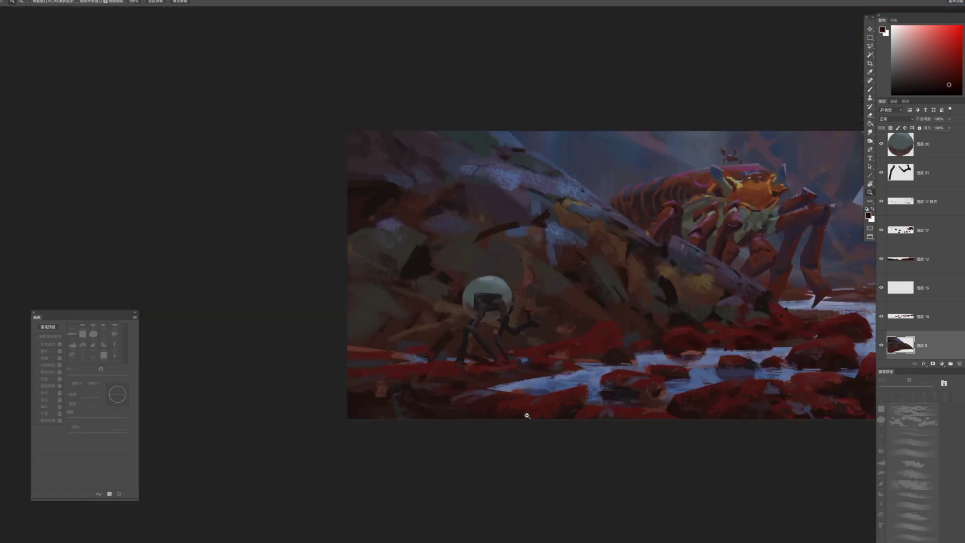
mouse_move(503, 296)
left_mouse_down()
mouse_move(522, 296)
mouse_move(499, 269)
left_mouse_up()
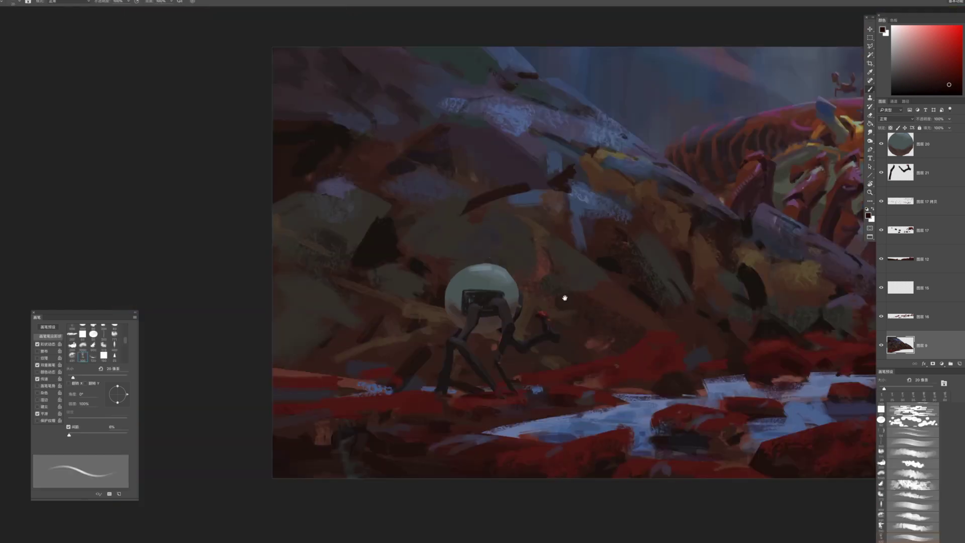
left_click_drag(580, 294, 474, 251)
scroll(473, 252, "up", 4)
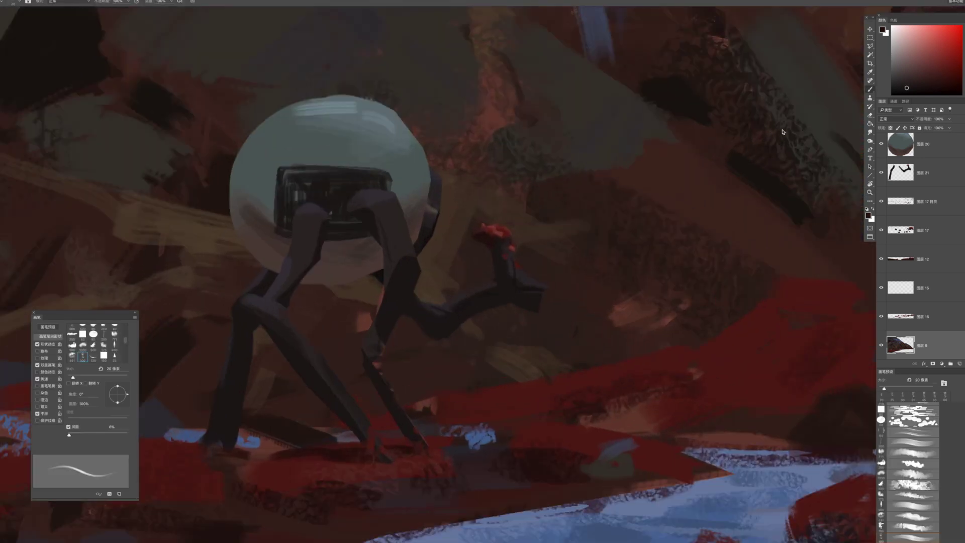
left_click(519, 290, "alt")
left_click(538, 296, "super")
key("bracketright")
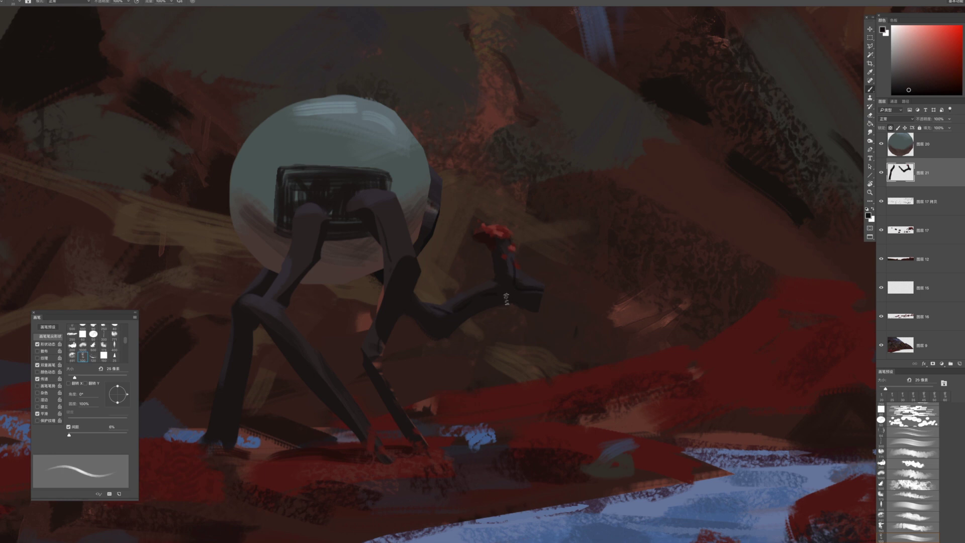
key("bracketright")
left_click_drag(407, 345, 562, 290)
left_click(555, 206, "ctrl")
key("bracketleft")
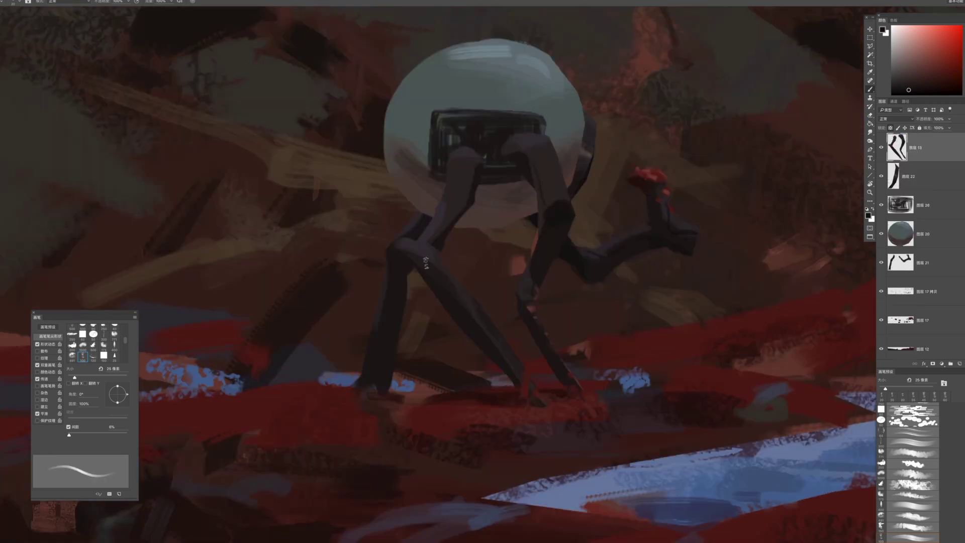
key("bracketright")
Select the dark panel's layer and erase its upper corners into a bevelled shape with a reduced eraser
left_click(488, 129, "ctrl")
left_click_drag(489, 128, 566, 272)
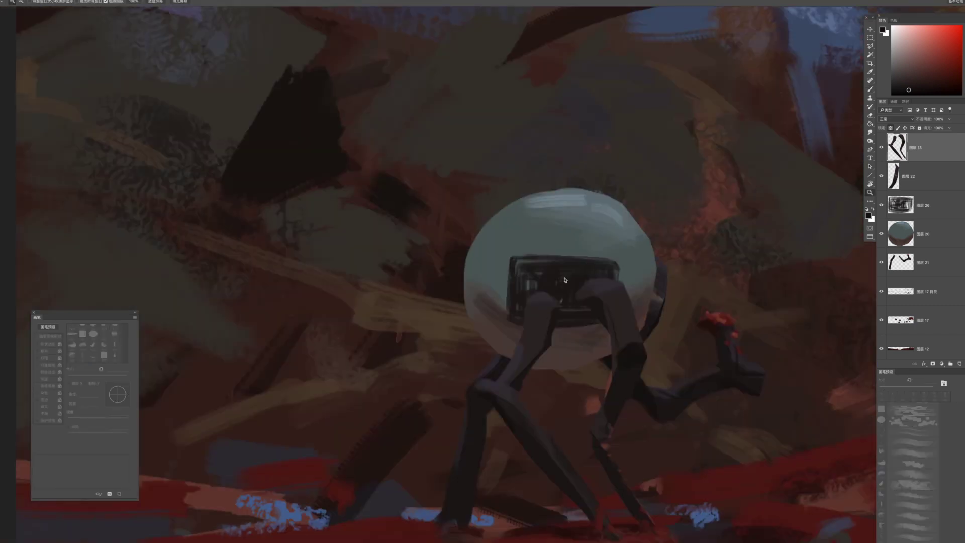
key("e")
left_click_drag(533, 259, 510, 274)
key("ctrl+z")
key("bracketleft")
mouse_move(501, 266)
left_mouse_down()
mouse_move(593, 233)
mouse_move(640, 270)
left_mouse_up()
left_click_drag(502, 321, 600, 337)
key("ctrl+z")
key("b")
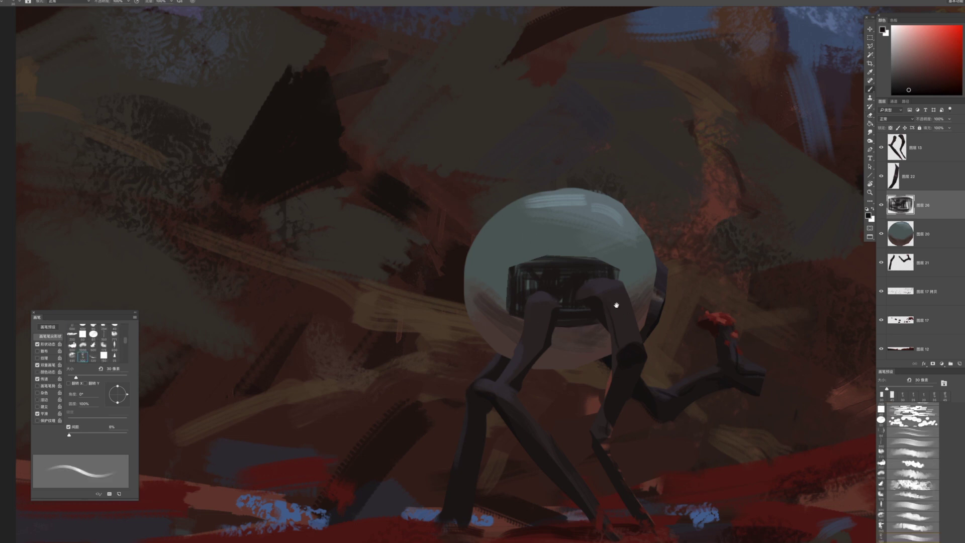
Outline a crescent beside the creature's back plate with the Polygonal Lasso and put it on a new layer above the plate's layer
left_click_drag(714, 226, 662, 193)
key("l")
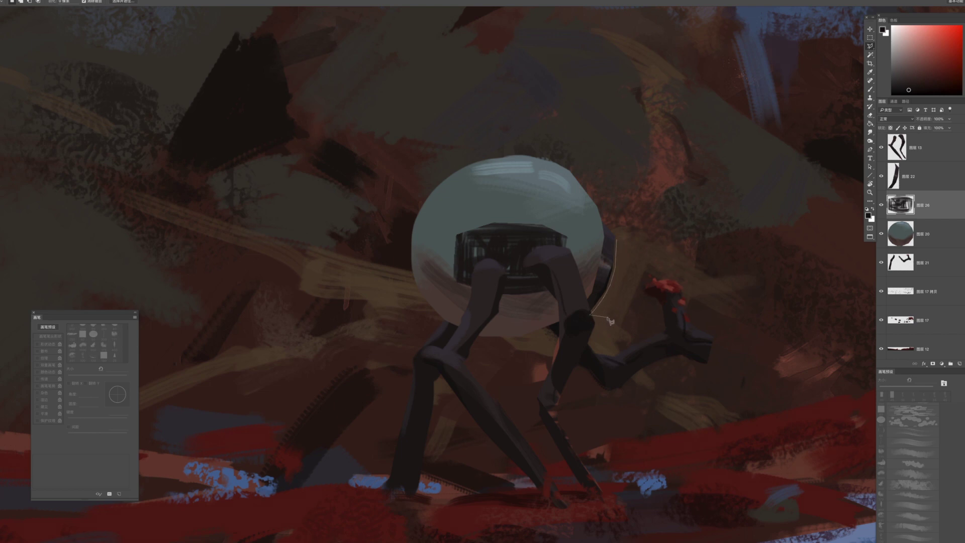
left_click(632, 252, "alt")
left_click(607, 321)
left_click(624, 323)
double_click(644, 258)
left_click(610, 258, "super")
key("super+d")
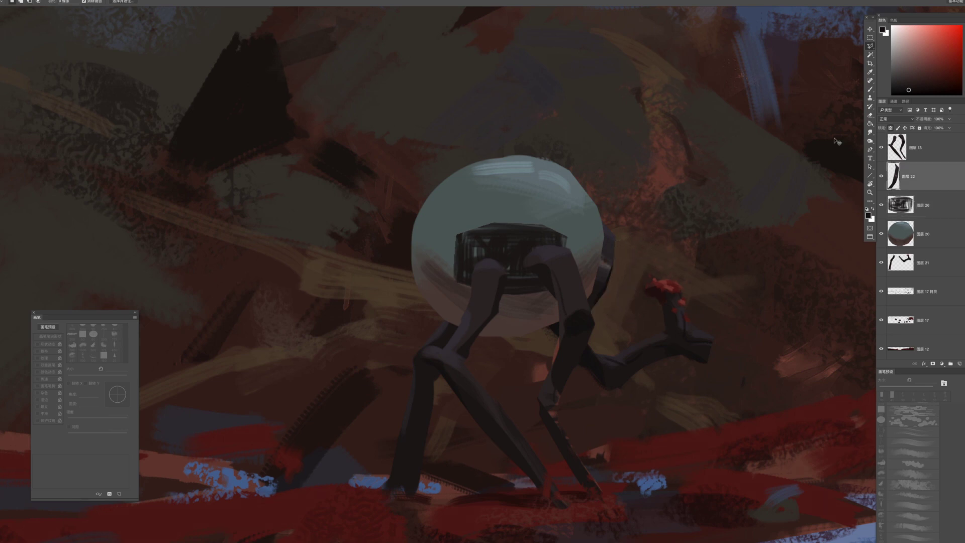
key("ctrl+j")
Paint the crescent with sampled dark purple tones as a second back plate and merge it into the original plate's layer
key("b")
key("[")
key("[")
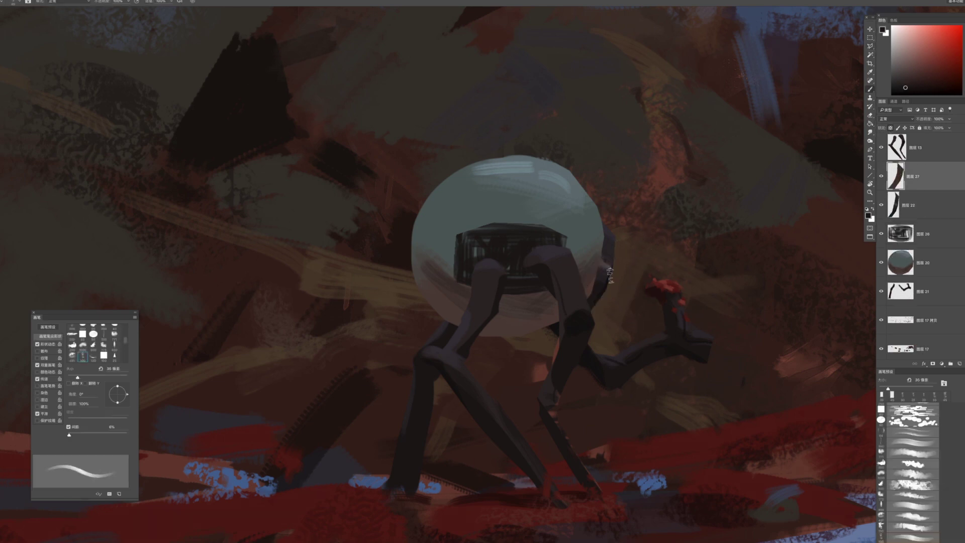
mouse_move(644, 310)
left_mouse_down()
mouse_move(582, 292)
mouse_move(628, 319)
mouse_move(612, 276)
left_mouse_up()
left_click(606, 263, "alt")
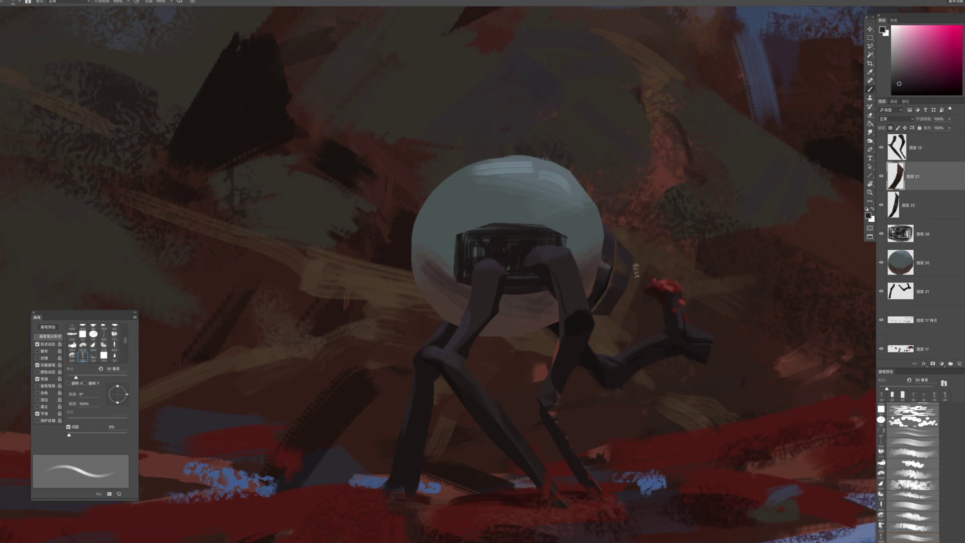
left_click(606, 263, "alt")
left_click(609, 234, "alt")
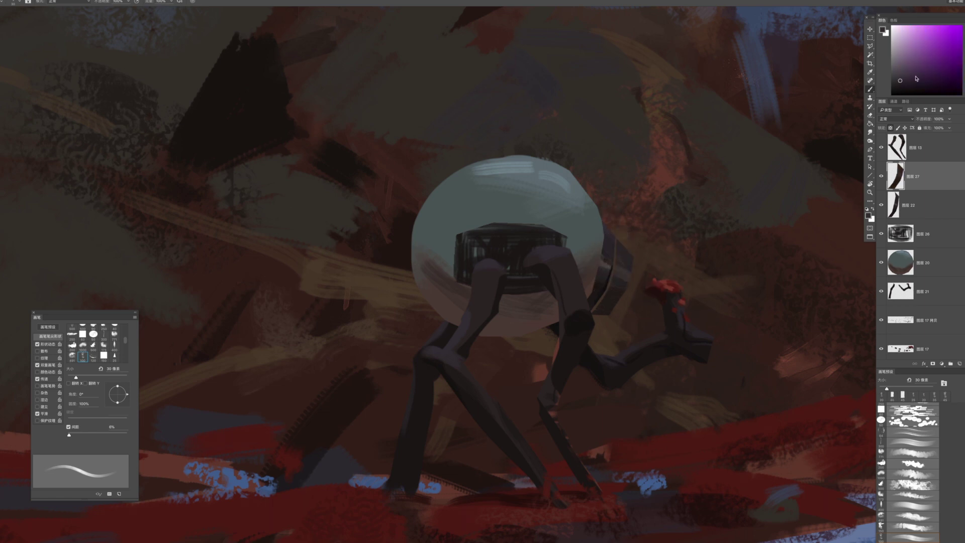
key("ctrl+e")
key("bracketleft")
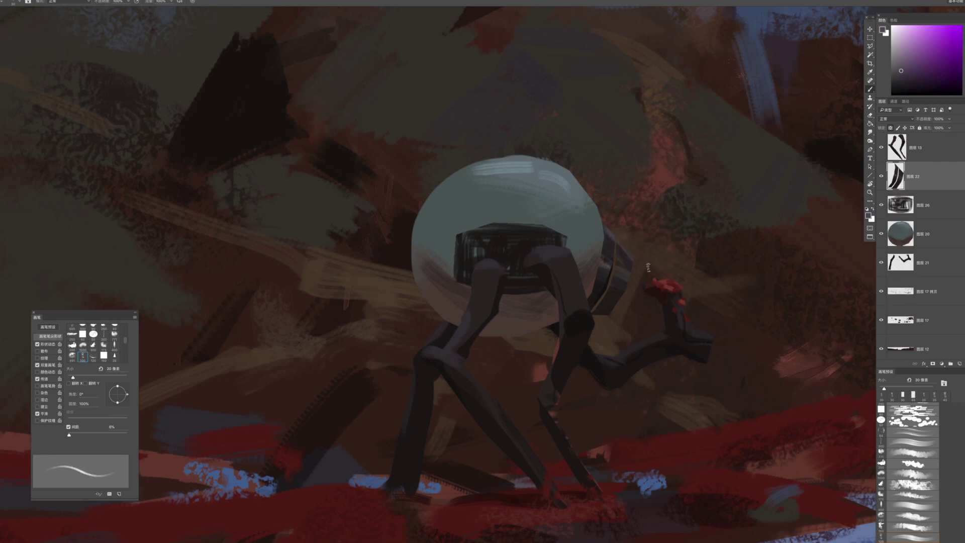
Free-transform the merged back plates closer to the body and move their layer behind the sphere's layer
key("z")
mouse_move(653, 262)
left_mouse_down()
mouse_move(650, 297)
mouse_move(665, 230)
mouse_move(705, 274)
mouse_move(670, 259)
left_mouse_up()
key("b")
key("ctrl+t")
left_click_drag(653, 265, 646, 261)
key("Return")
key("b")
key("ctrl+bracketleft")
key("ctrl+bracketleft")
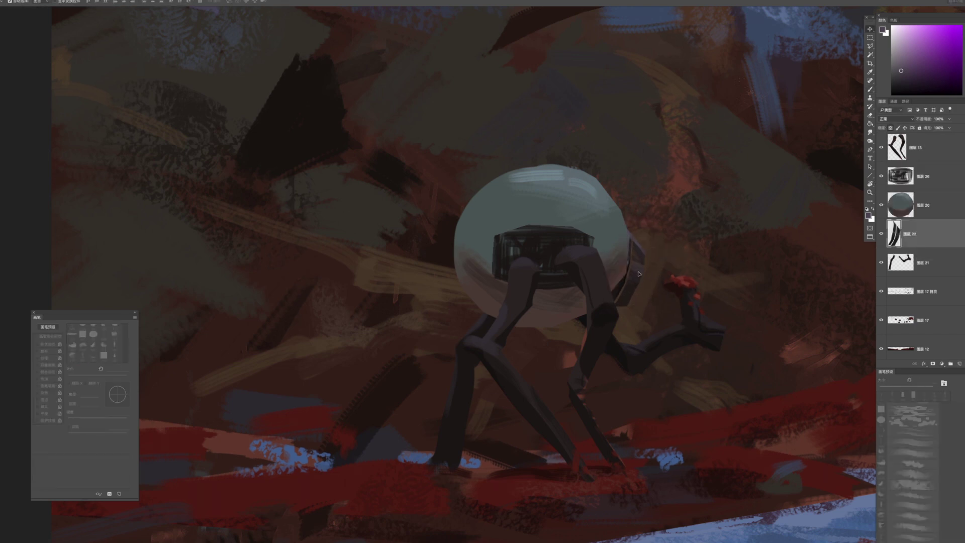
Scale and warp the back plates to follow the sphere's curve, and fine-tune their placement with another transform
key("ctrl+t")
left_click_drag(647, 258, 678, 249)
right_click(649, 232)
left_click(654, 258)
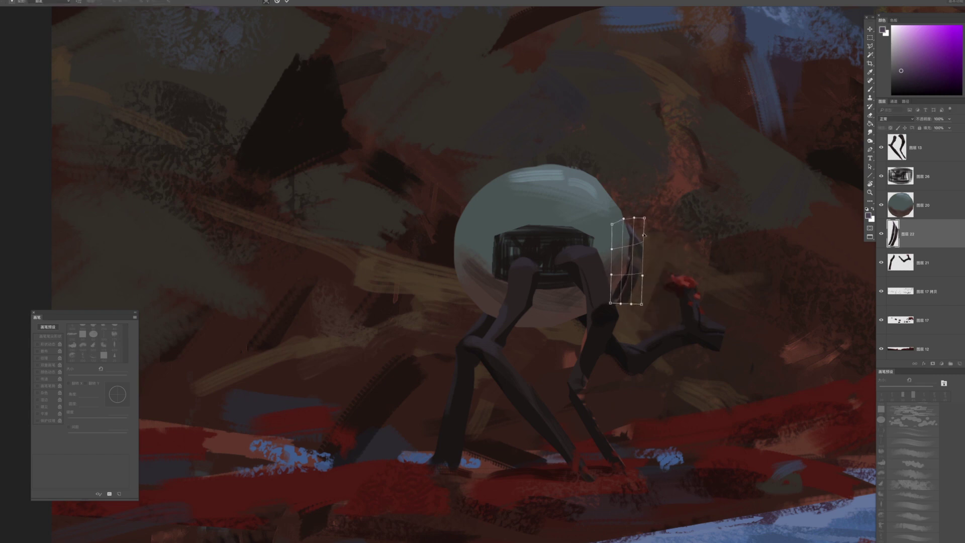
key("Return")
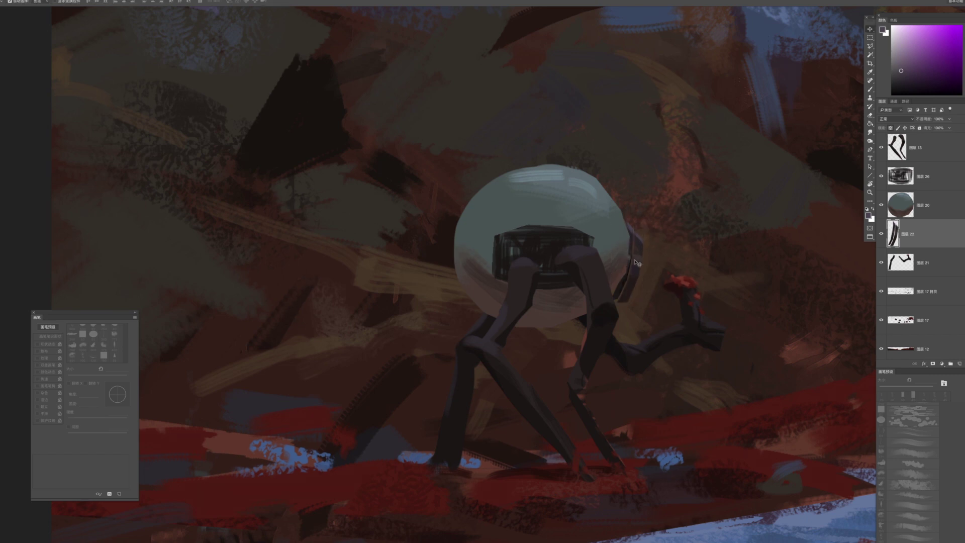
key("ctrl+t")
left_click_drag(653, 272, 652, 276)
key("Return")
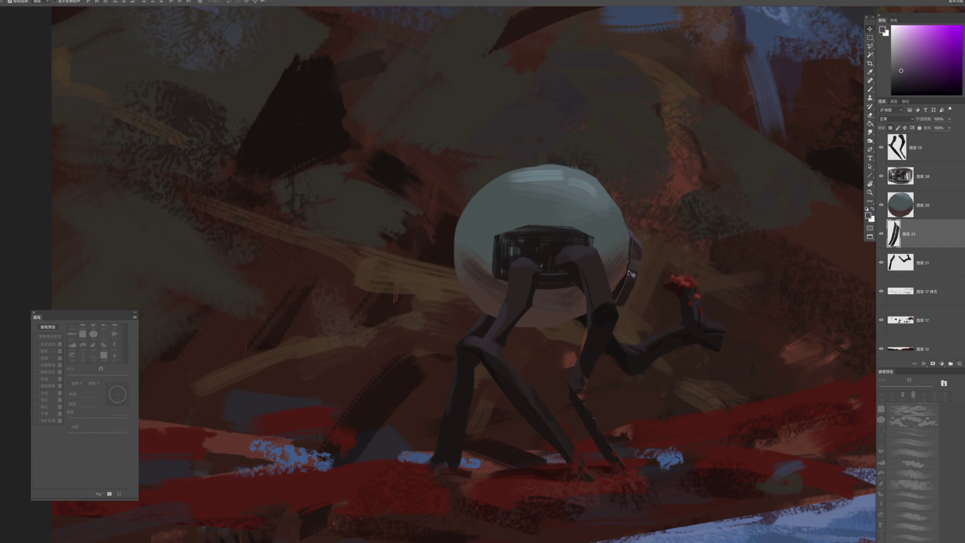
Select the sphere's layer and erase along its lower edge next to the back plates
left_click(625, 270)
key("b")
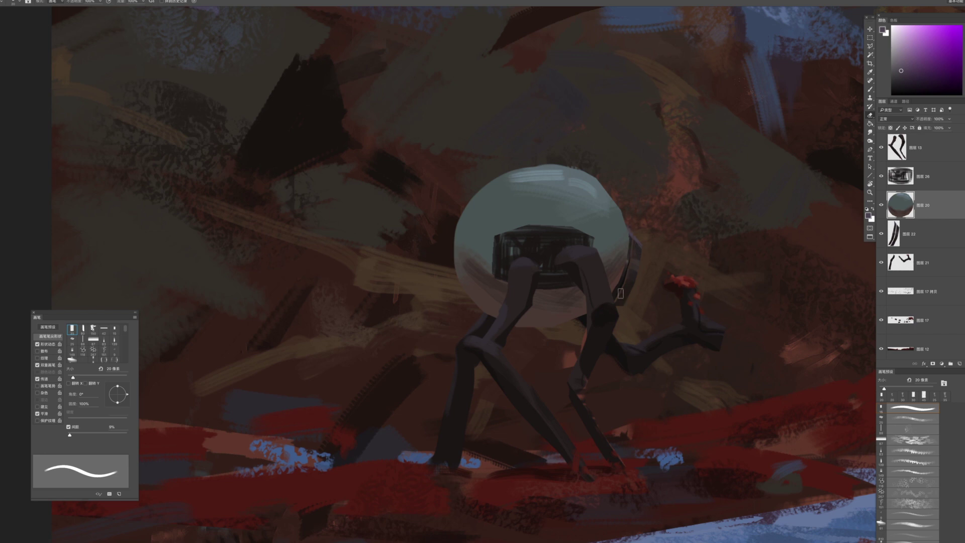
left_click_drag(653, 312, 638, 358)
left_click_drag(673, 328, 705, 326)
Select the back plates' layer and paint thin violet-grey highlights along their edges with a very fine brush
key("b")
left_click(914, 225)
key("bracketleft")
key("bracketleft")
left_click(964, 36)
left_click(901, 56)
left_click(964, 45)
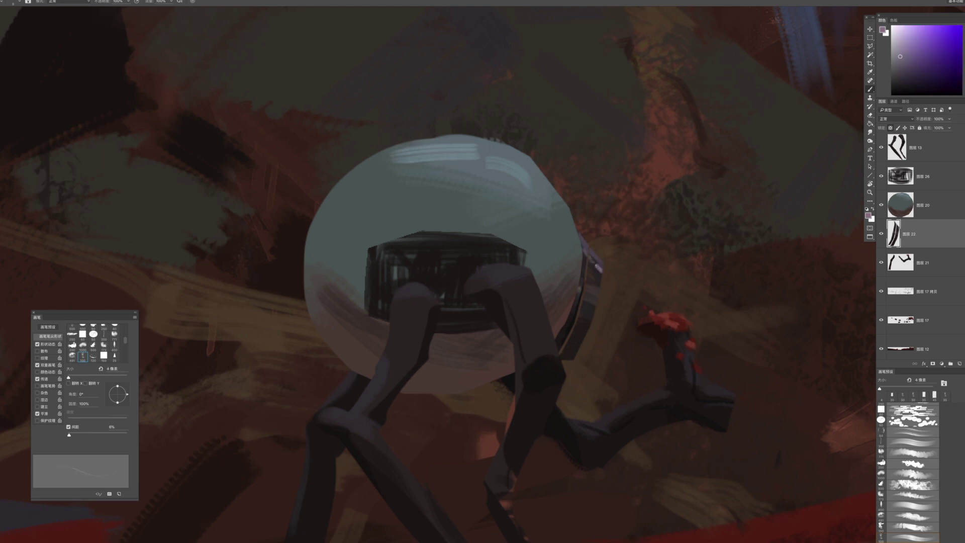
mouse_move(632, 311)
left_mouse_down()
mouse_move(558, 165)
mouse_move(657, 323)
left_mouse_up()
left_click_drag(568, 282, 591, 290)
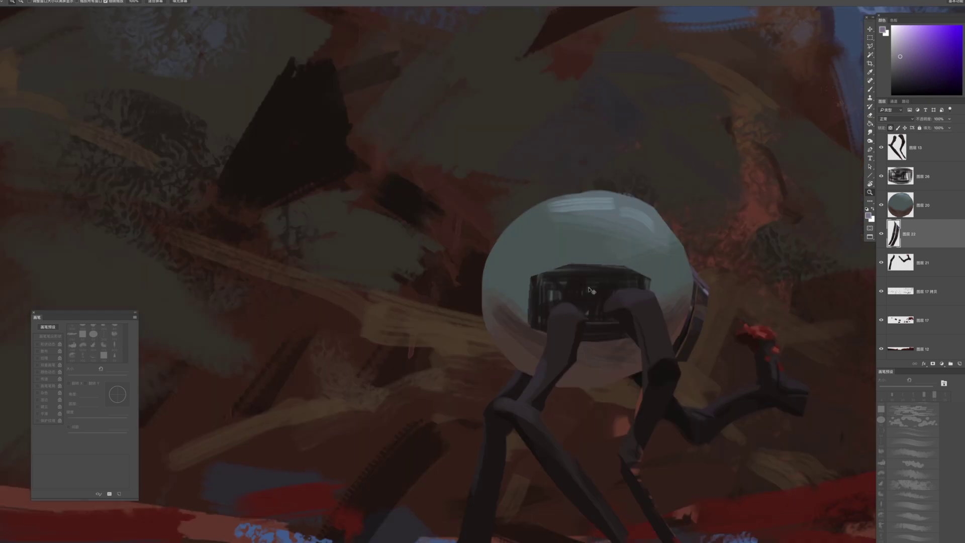
Select the dark panel's layer and paint thin muted brown mechanical lines inside it with a fine brush
left_click(589, 288, "ctrl")
left_click(575, 287, "alt")
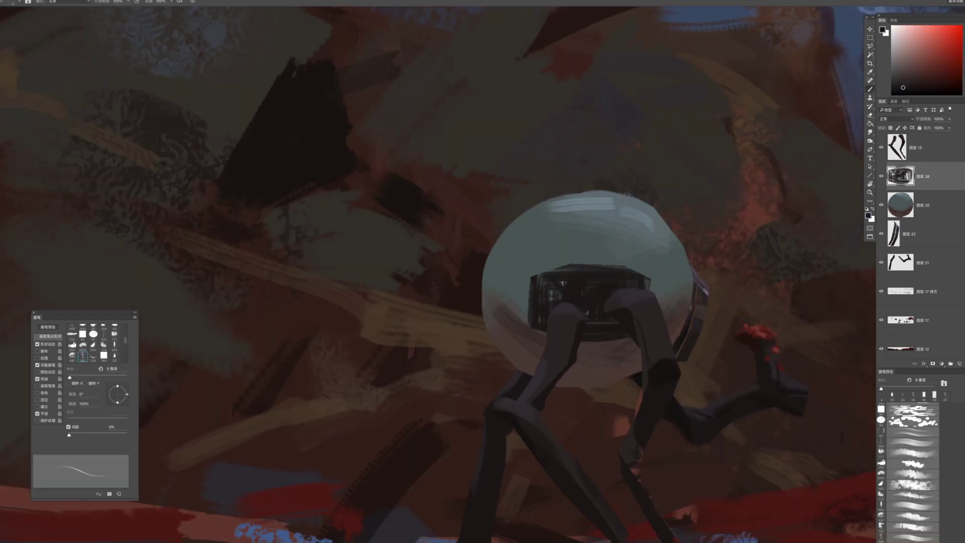
key("bracketright")
key("bracketright")
key("bracketright")
key("bracketright")
key("bracketright")
left_click(747, 229, "alt")
left_click(916, 68)
key("bracketleft")
mouse_move(550, 280)
left_mouse_down()
mouse_move(564, 301)
mouse_move(577, 302)
mouse_move(557, 298)
mouse_move(610, 322)
left_mouse_up()
key("ctrl+z")
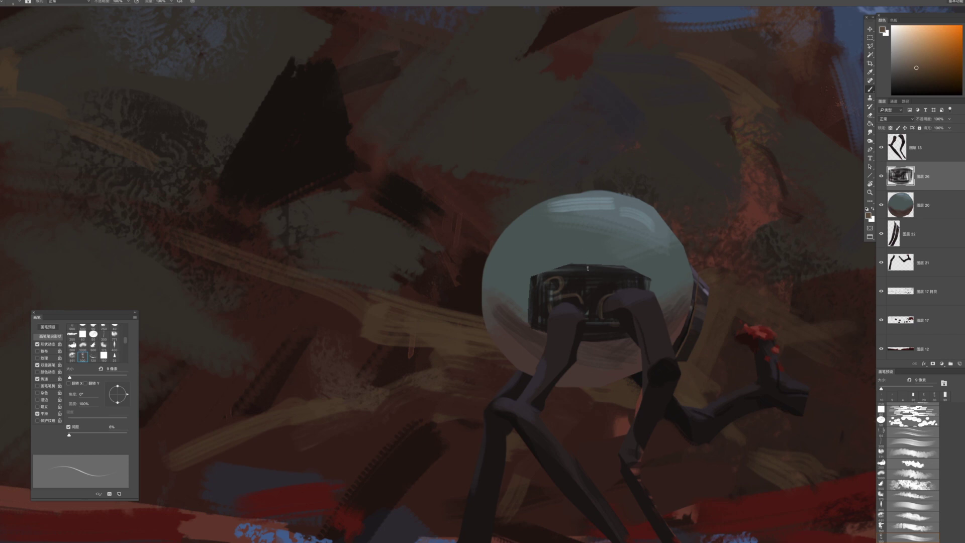
left_click_drag(605, 276, 619, 281)
Sample near-black tones from the dark panel and paint small touches along its lower edge between the legs with a fine brush
key("bracketright")
key("bracketright")
left_click(596, 293, "alt")
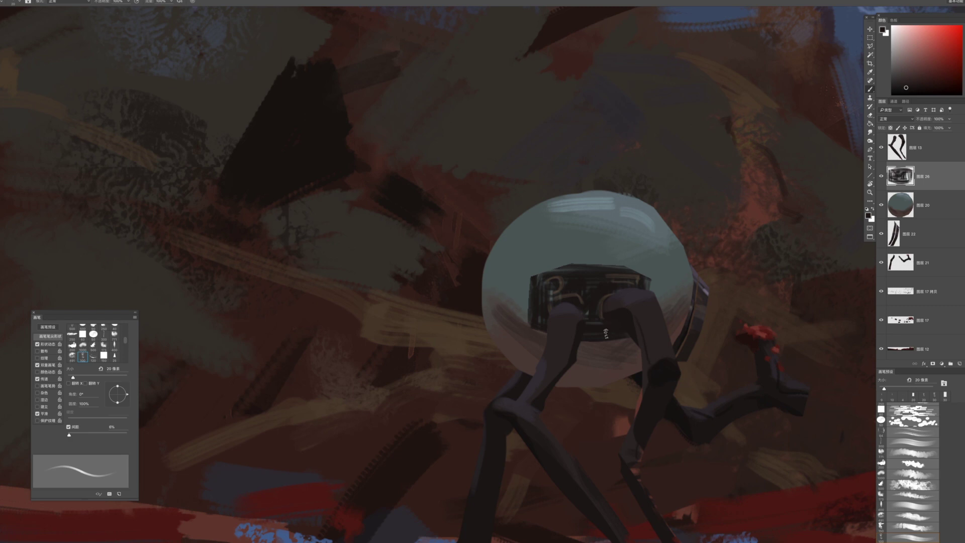
left_click(906, 90)
left_click(616, 327, "alt")
key("bracketleft")
mouse_move(583, 338)
left_mouse_down()
mouse_move(619, 341)
mouse_move(584, 341)
left_mouse_up()
key("bracketleft")
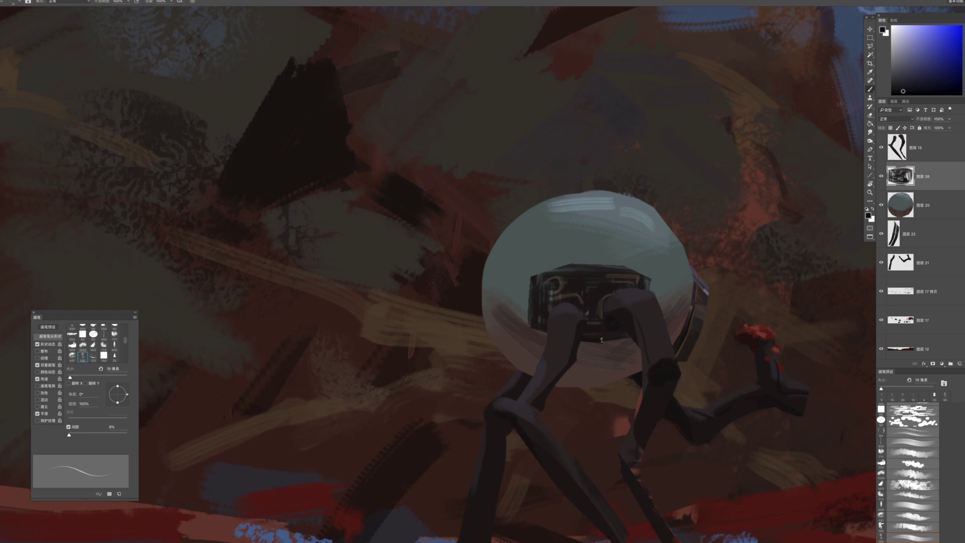
Select the back plates' layer and add a small near-black touch below the plates
left_click(696, 342, "super")
key("bracketright")
mouse_move(702, 379)
left_mouse_down()
mouse_move(679, 382)
mouse_move(699, 372)
left_mouse_up()
left_click_drag(705, 426, 680, 439)
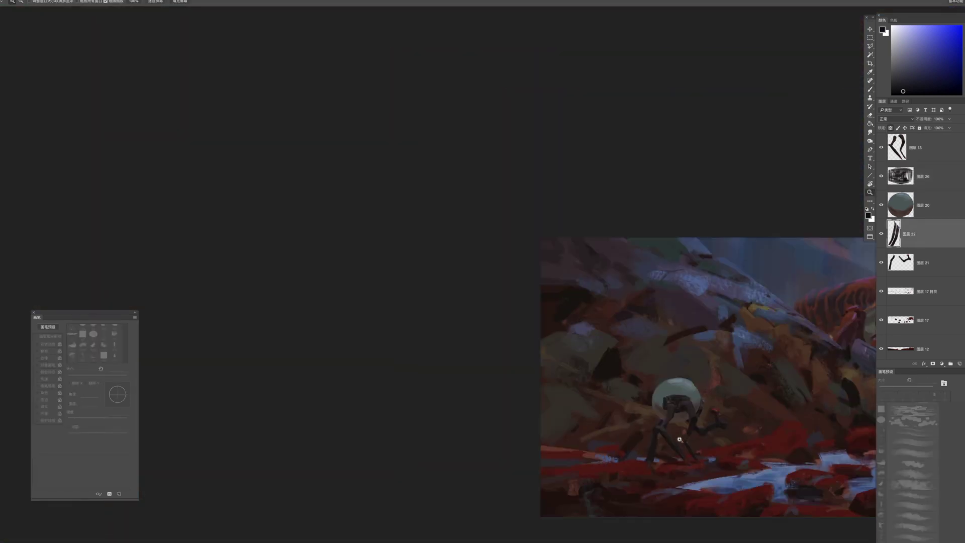
left_click_drag(749, 359, 576, 277)
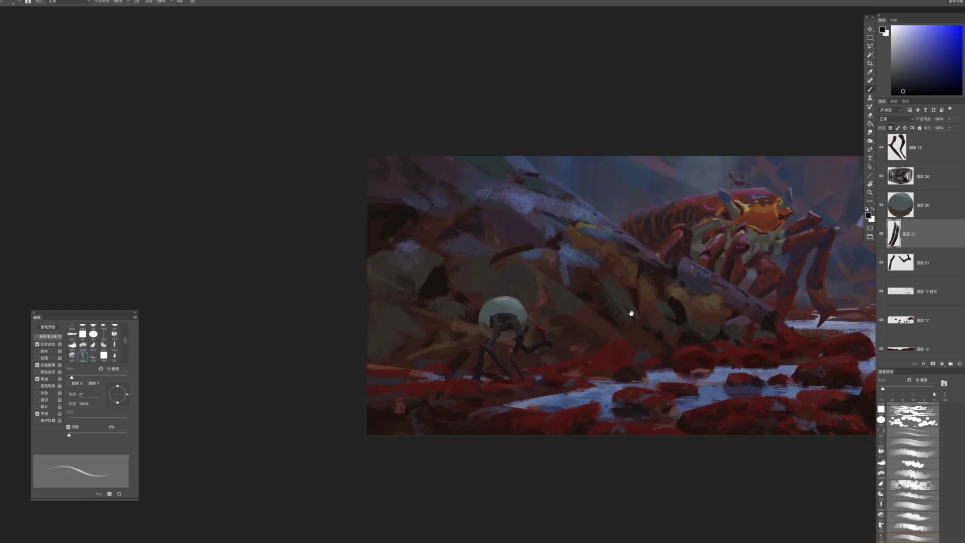
Copy the small crab figure from the giant crab's back and paste it above the rear legs' layer
left_click_drag(558, 322, 576, 325)
left_click_drag(785, 151, 570, 307)
key("super+z")
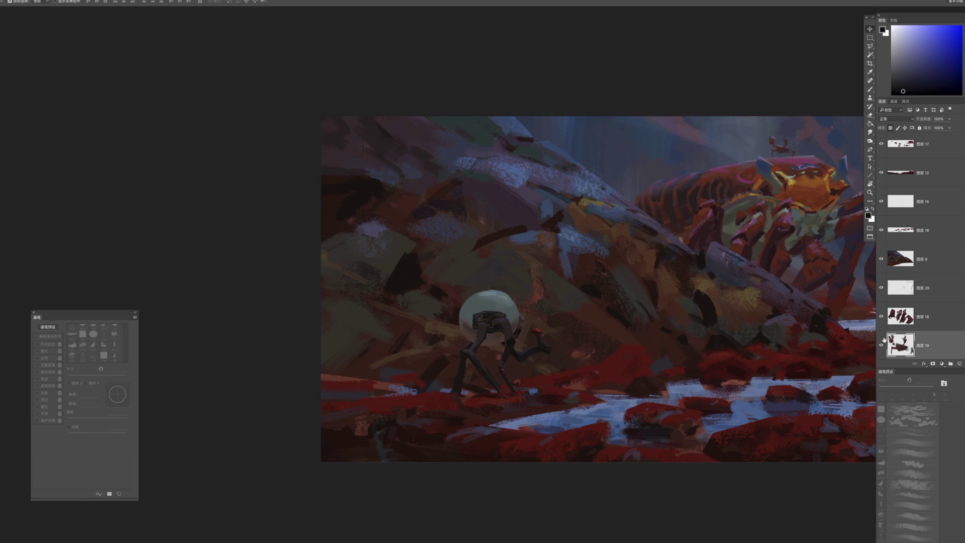
key("super+c")
left_click(539, 336, "super")
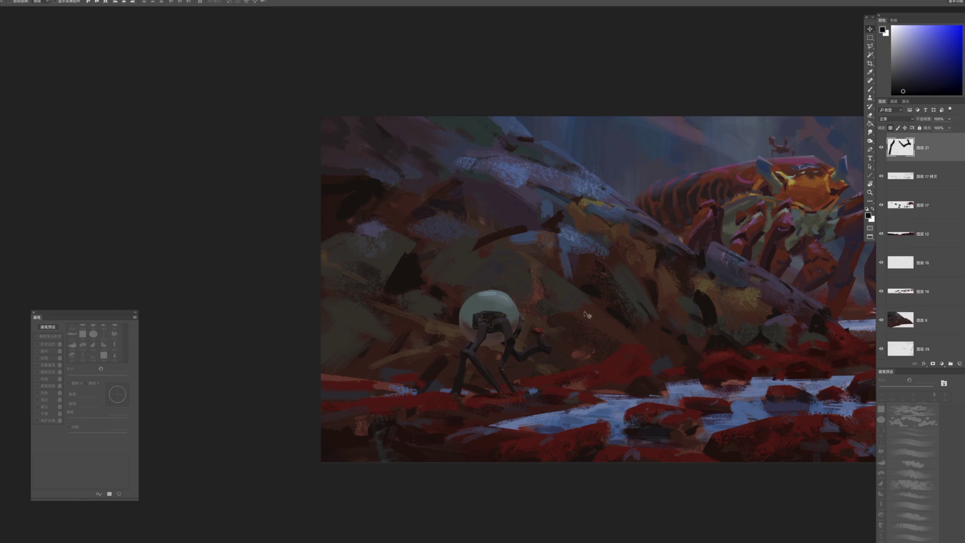
key("super+v")
Scale the pasted crab figure down and place it just above the red tip of the round creature's raised foot
key("super+t")
key("ctrl+t")
left_click_drag(782, 156, 572, 347)
key("Return")
key("super+space")
left_click_drag(550, 311, 558, 285)
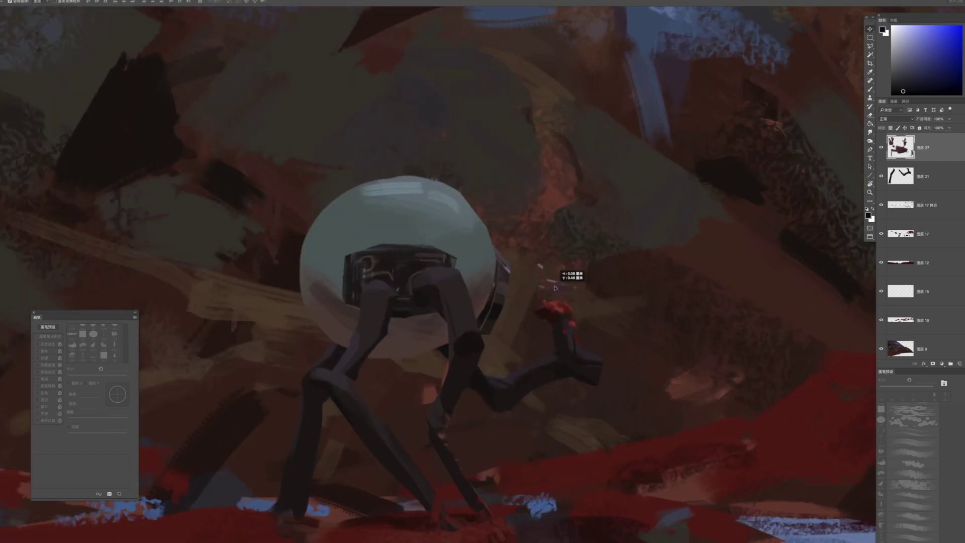
key("super+space")
left_click_drag(583, 322, 583, 333)
scroll(582, 334, "down", 3)
Adjust the tiny crab figure's tones with Levels, moving the input black point inward
key("ctrl+l")
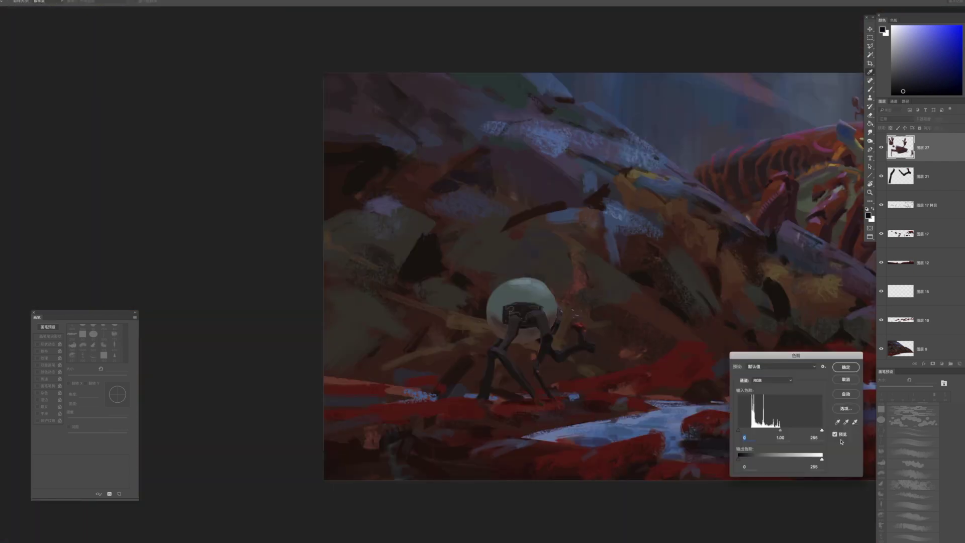
left_click_drag(799, 430, 822, 430)
left_click_drag(738, 430, 748, 430)
left_click(847, 367)
Duplicate the tiny crab figure twice, place the last copy on the ground behind the round creature, and mirror that copy
left_click_drag(579, 320, 400, 415)
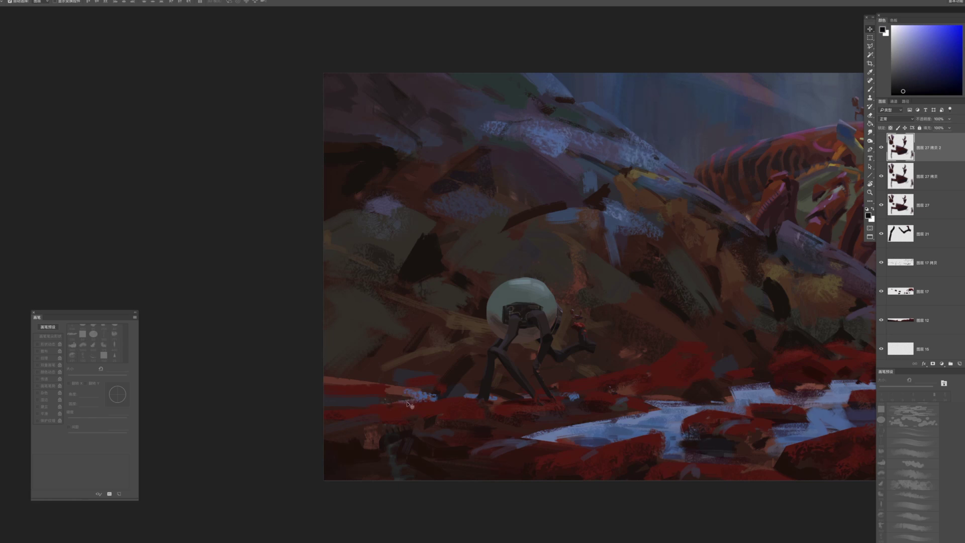
key("ctrl+t")
right_click(395, 401)
left_click(424, 472)
right_click(391, 401)
left_click(428, 484)
key("Return")
Sample a dark red and retouch the ground behind the creature's feet on the slope's layer, selecting the shore layer as well
key("z")
left_click_drag(573, 384, 550, 385)
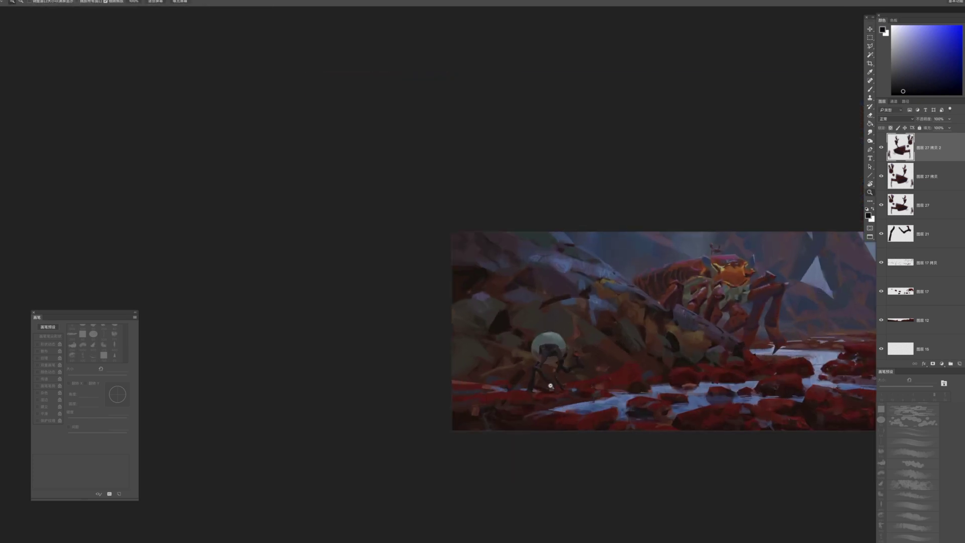
left_click(505, 397)
left_click_drag(467, 395, 495, 394)
key("b")
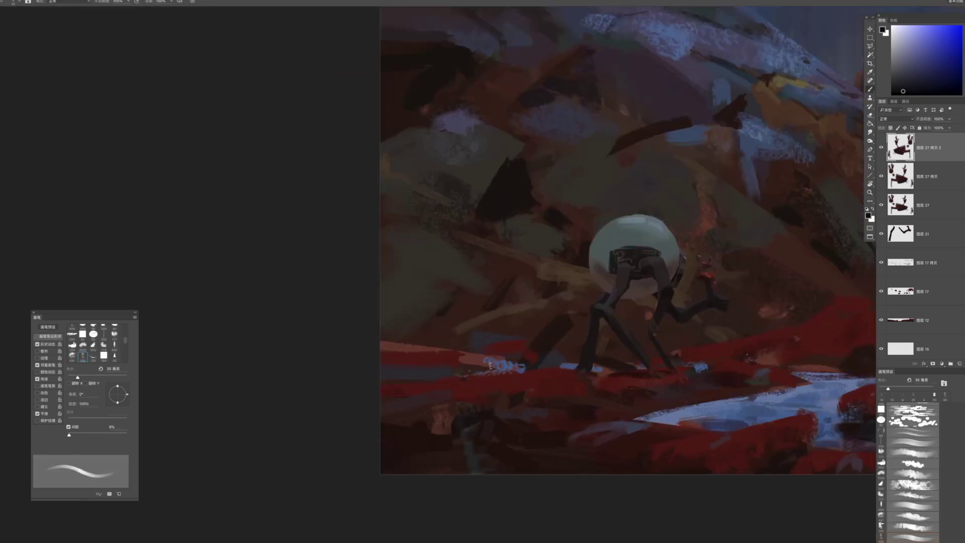
left_click(504, 386, "alt")
left_click(462, 385, "super")
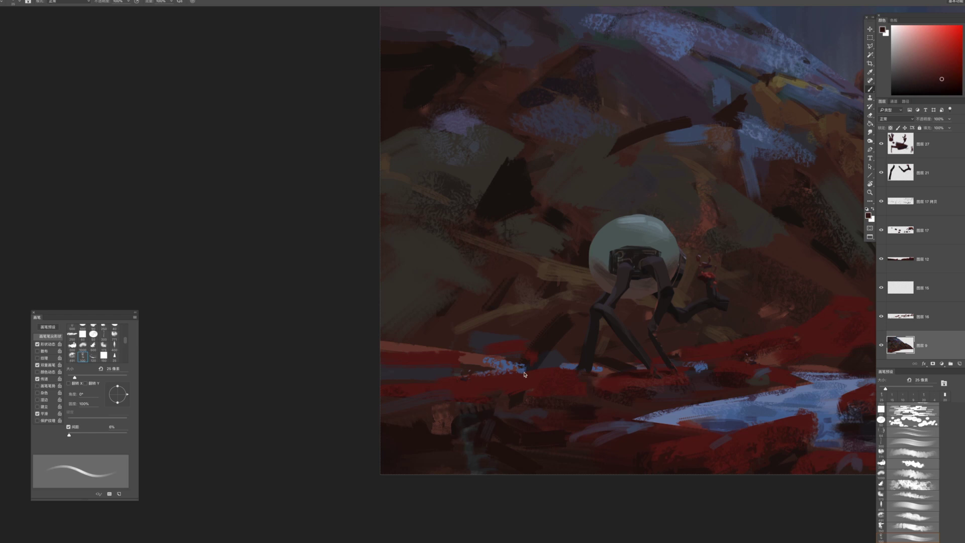
key("]")
left_click(752, 375, "ctrl")
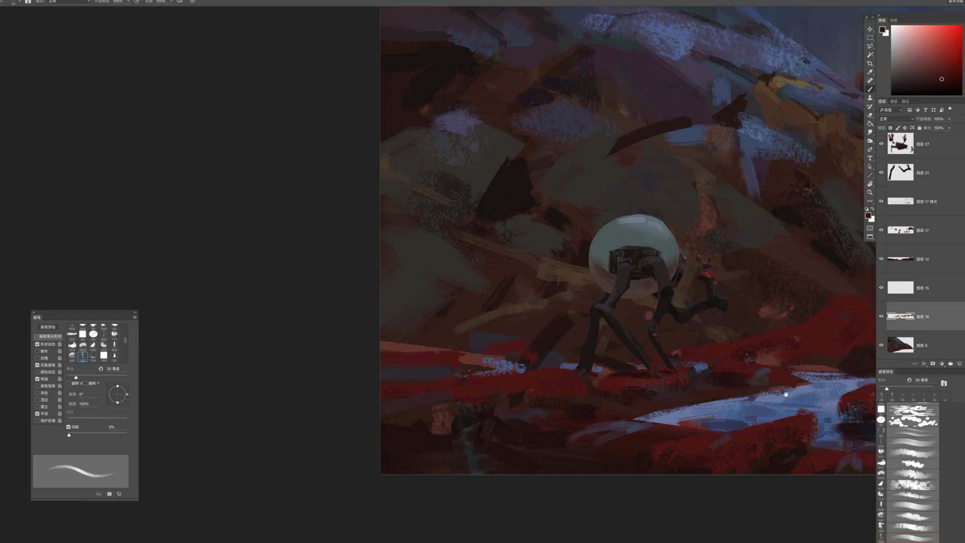
Paint subtle dark violet-grey touches on the raised rear leg and the upper front leg, working on each leg layer
left_click_drag(786, 394, 658, 408)
left_click_drag(652, 304, 571, 309)
left_click_drag(703, 296, 534, 308)
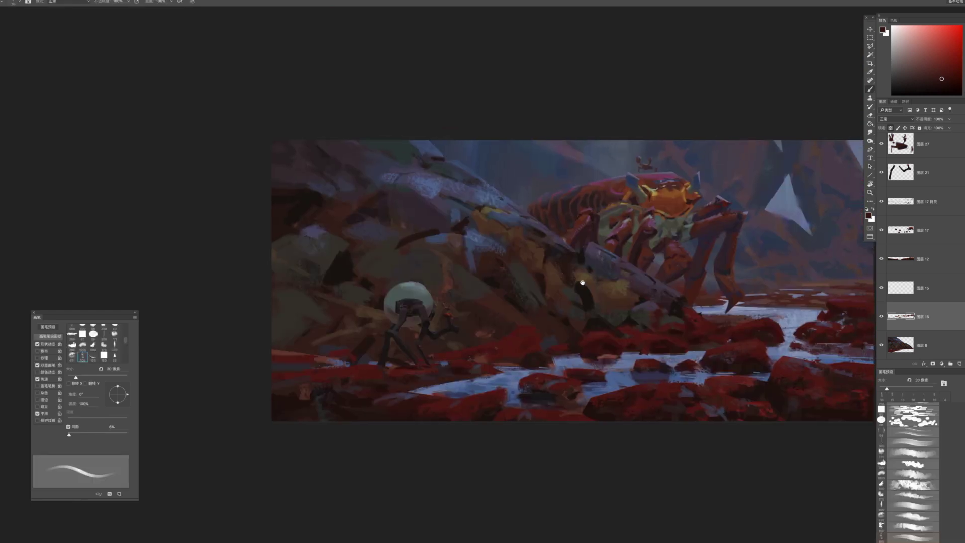
scroll(430, 336, "up", 5)
left_click(512, 318, "ctrl")
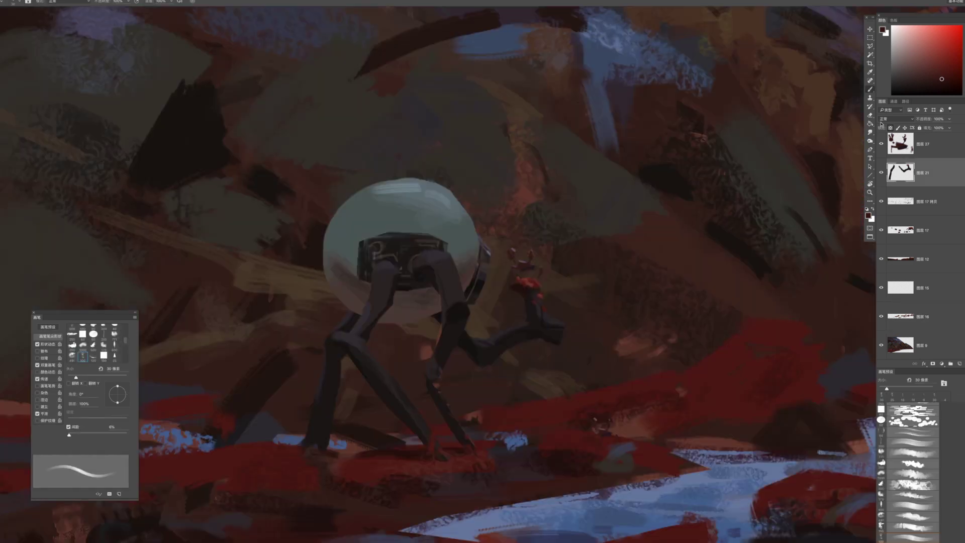
left_click(555, 315, "alt")
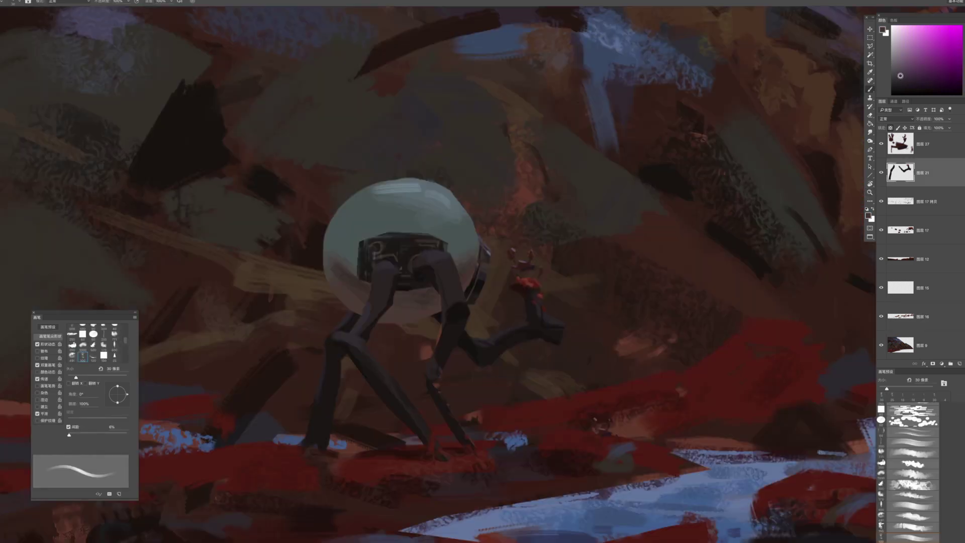
key("bracketleft")
key("bracketleft")
key("bracketright")
key("bracketright")
left_click(443, 256, "ctrl")
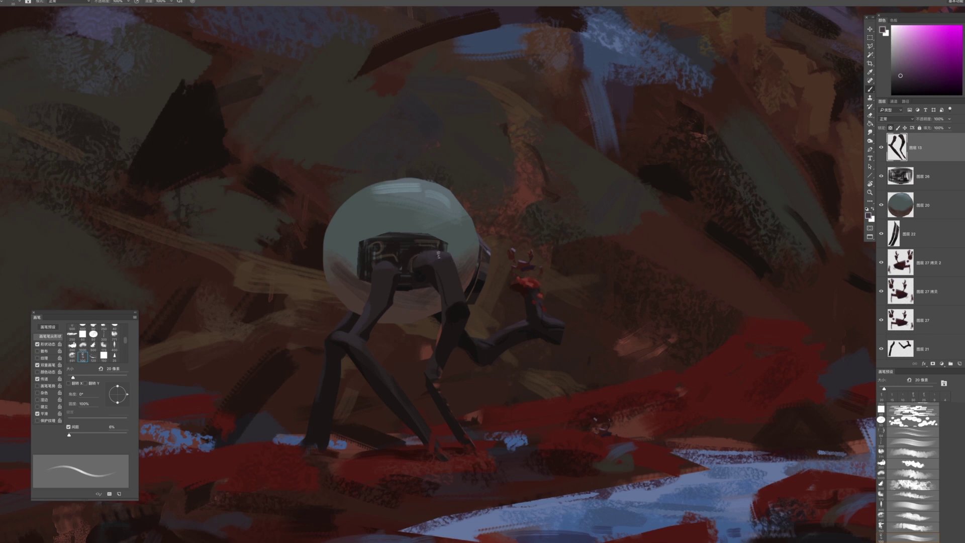
Select the slope's layer and paint sampled dark reds over the ground around the creature's feet with a 40 px brush
key("z")
left_click_drag(516, 349, 459, 378)
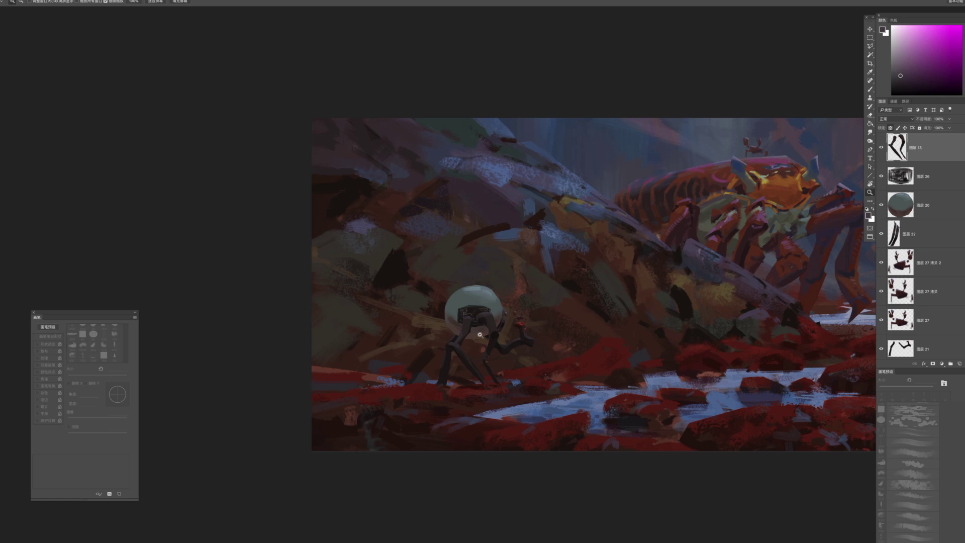
left_click_drag(453, 397, 488, 396)
key("b")
left_click(462, 382, "ctrl")
key("bracketright")
key("bracketright")
key("bracketright")
left_click(552, 361, "alt")
key("bracketright")
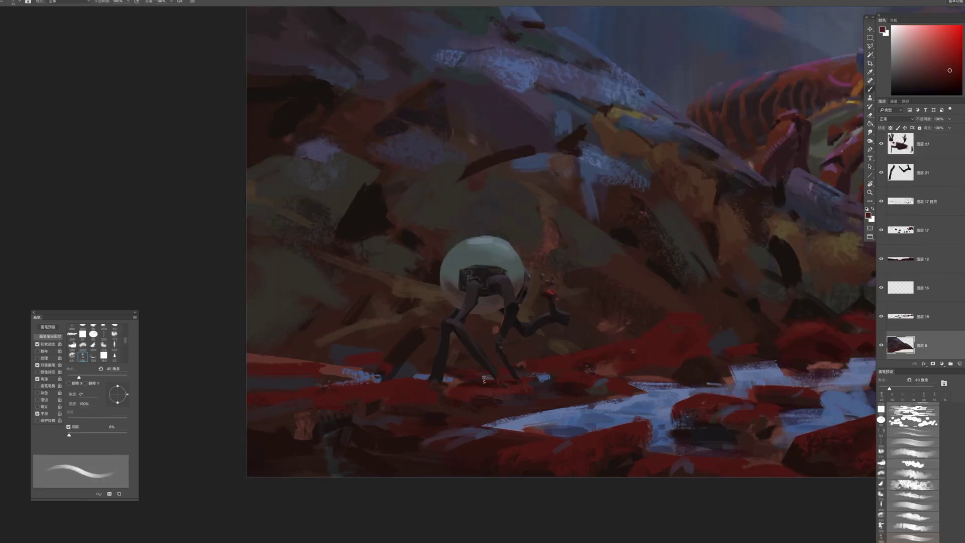
left_click(569, 388, "alt")
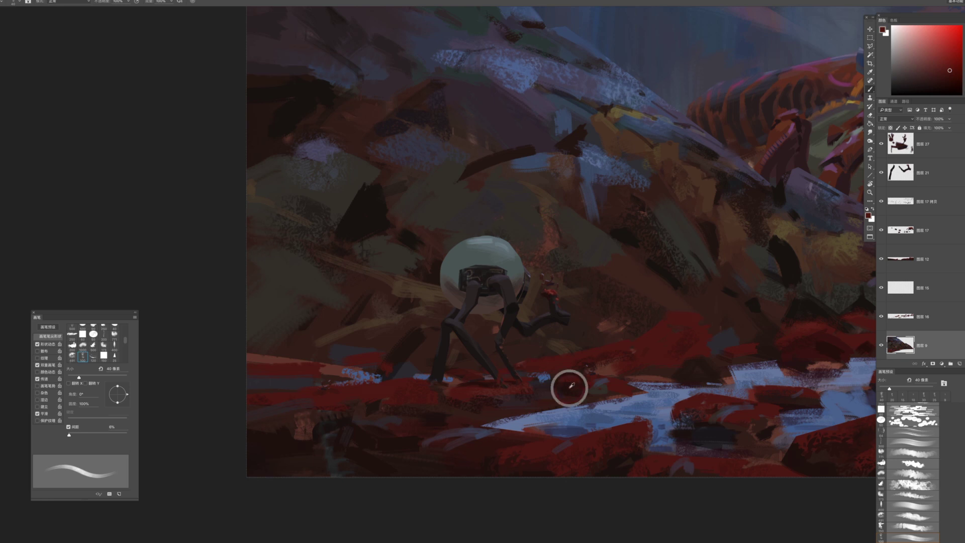
key("bracketleft")
Select the shore layer and paint muted dark red strokes along the stream bank ahead of the creature, enlarging the brush to 70 px
left_click(535, 371, "ctrl")
key("bracketright")
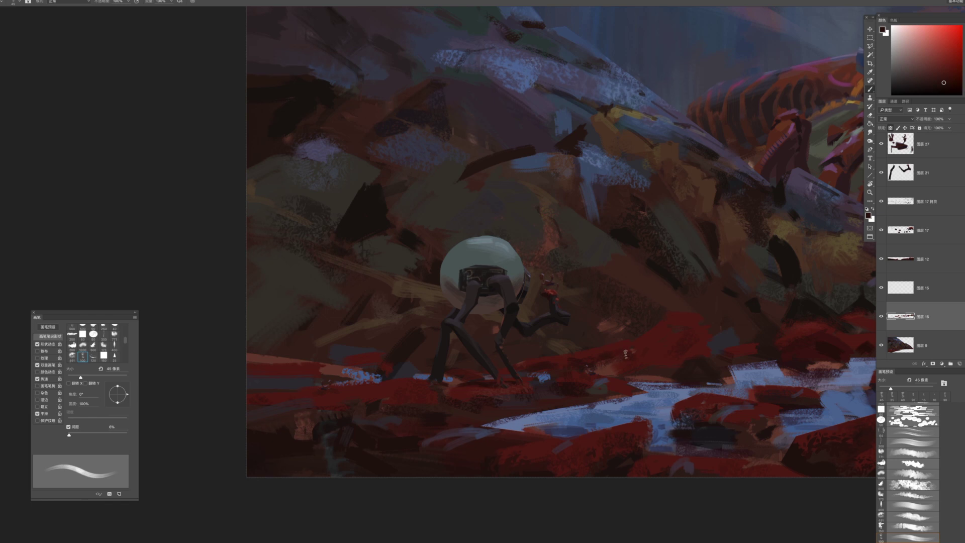
mouse_move(620, 394)
left_mouse_down()
mouse_move(666, 397)
mouse_move(612, 397)
mouse_move(655, 390)
left_mouse_up()
key("bracketright")
key("bracketright")
key("bracketright")
left_click(622, 381, "alt")
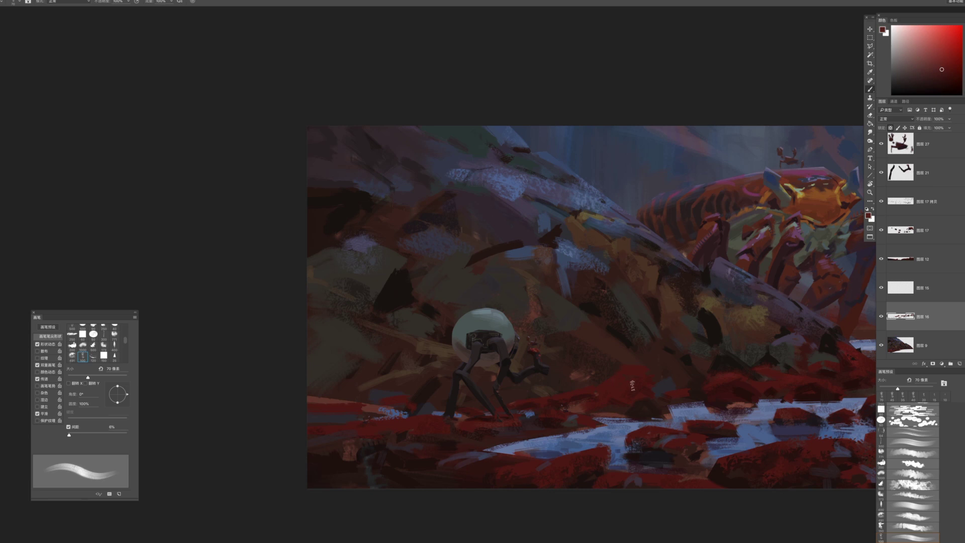
key("bracketright")
Add a layer between the slope and the giant crab and paint vertical pale blue light shafts with a 600 px textured brush
scroll(654, 442, "down", 5)
mouse_move(628, 403)
left_mouse_down()
mouse_move(558, 337)
mouse_move(629, 355)
left_mouse_up()
left_click(622, 285, "super")
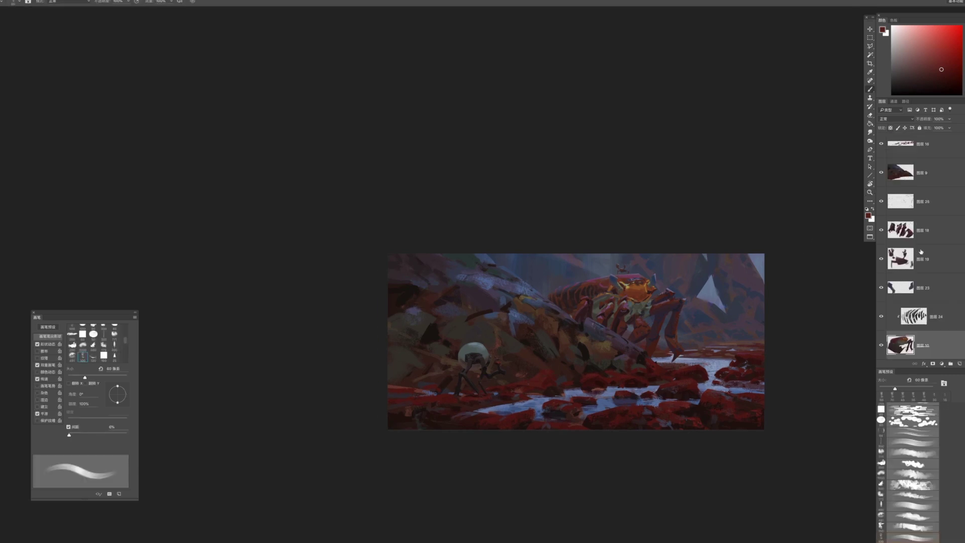
left_click(918, 214)
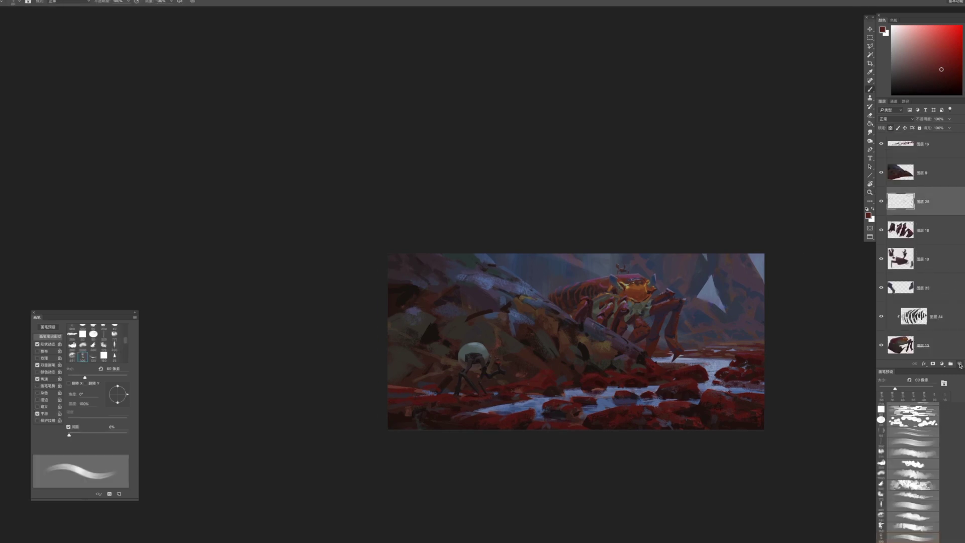
left_click(960, 365)
key("bracketright")
key("bracketright")
key("bracketright")
key("bracketright")
key("bracketright")
key("bracketright")
left_click(762, 256, "alt")
key("bracketright")
key("bracketright")
key("bracketright")
key("bracketright")
key("bracketright")
key("bracketright")
key("bracketright")
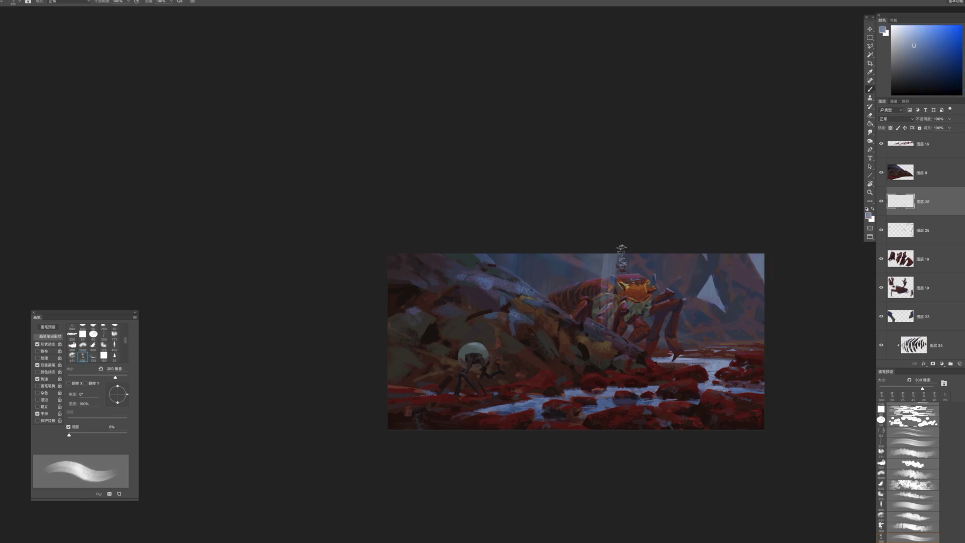
mouse_move(597, 341)
left_mouse_down()
mouse_move(586, 194)
mouse_move(660, 221)
left_mouse_up()
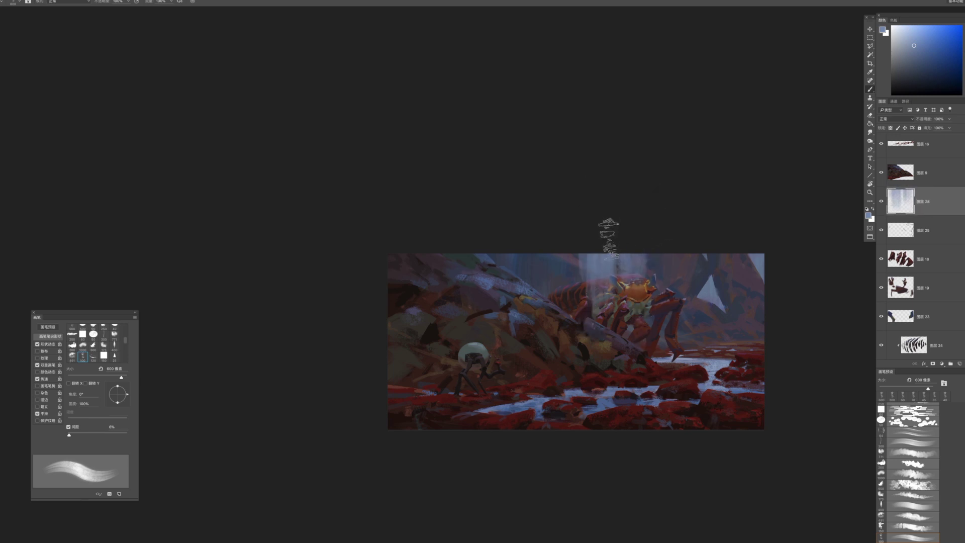
Sample a darker blue from the background and brush vertical haze over the giant crab's rear body behind the slope
left_click(558, 272, "alt")
left_click_drag(559, 267, 562, 331)
mouse_move(563, 232)
left_mouse_down()
mouse_move(550, 258)
mouse_move(550, 342)
mouse_move(532, 393)
left_mouse_up()
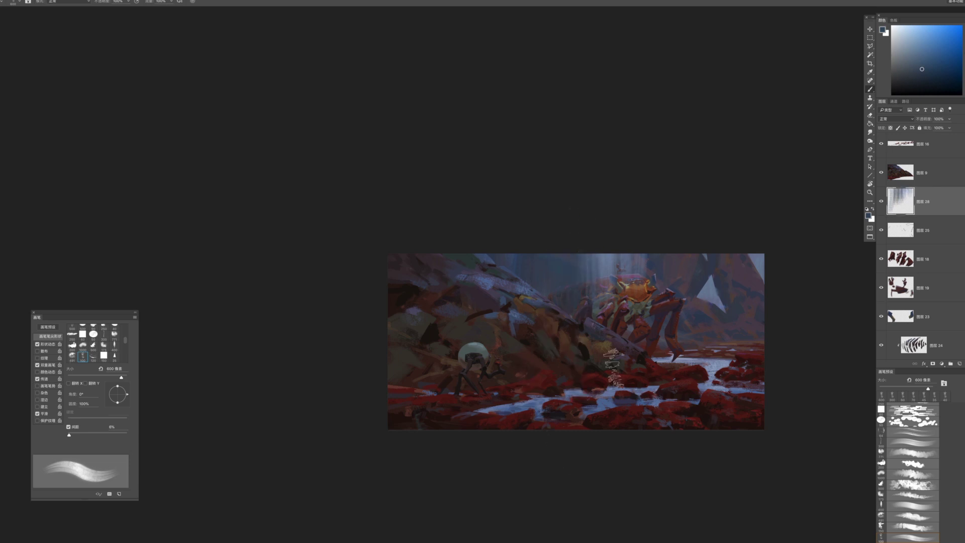
Sample a grey-blue from the stream and paint horizontal mist across the distant water beside the crab's legs with a 400 px brush
left_click(667, 361, "alt")
key("[")
key("[")
key("[")
left_click_drag(661, 343, 798, 350)
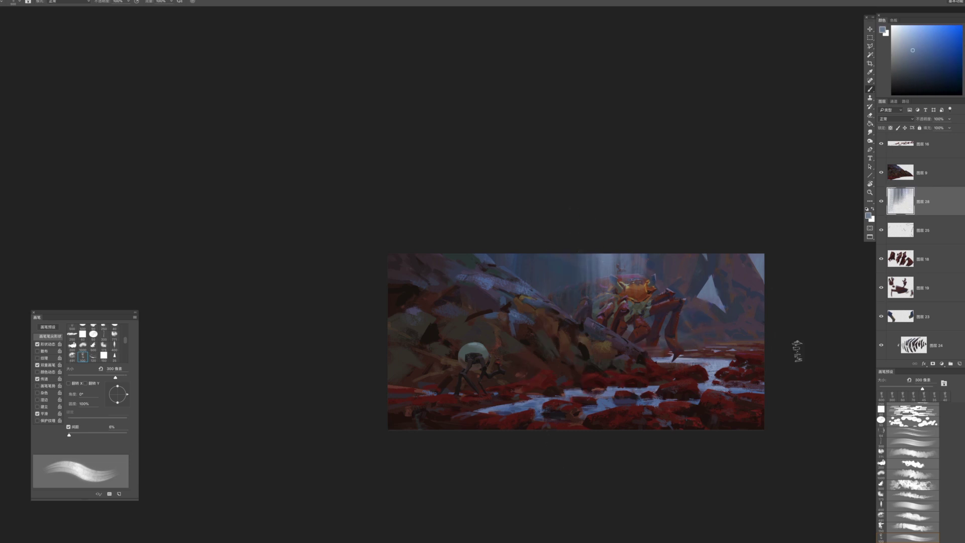
key("]")
left_click_drag(664, 345, 808, 343)
left_click_drag(726, 347, 757, 336)
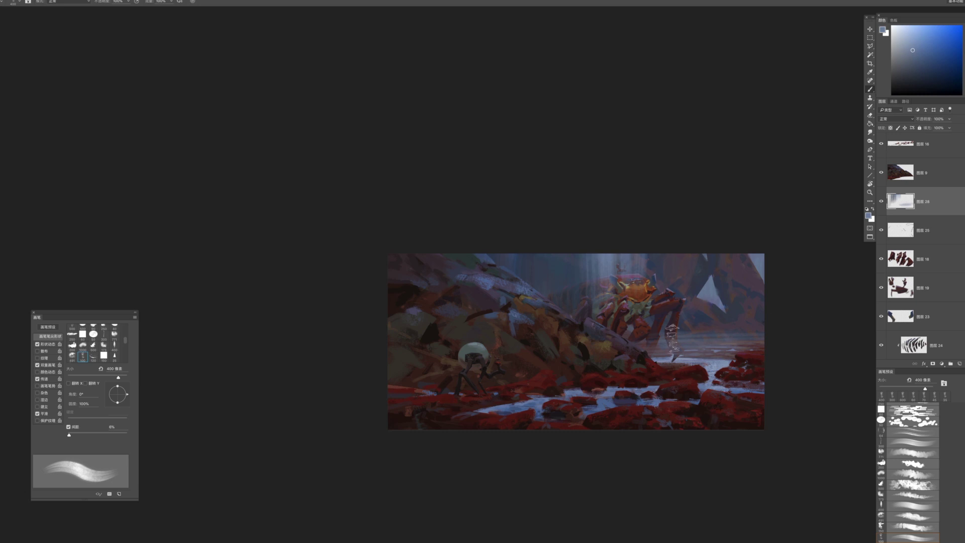
Add a new layer directly behind the giant crab's body and paint vertical blue light shafts around its legs
left_click(680, 285, "ctrl")
left_click(960, 363)
left_click_drag(709, 306, 665, 261)
mouse_move(677, 314)
left_mouse_down()
mouse_move(678, 252)
mouse_move(686, 313)
mouse_move(655, 312)
mouse_move(658, 277)
mouse_move(674, 306)
mouse_move(666, 307)
left_mouse_up()
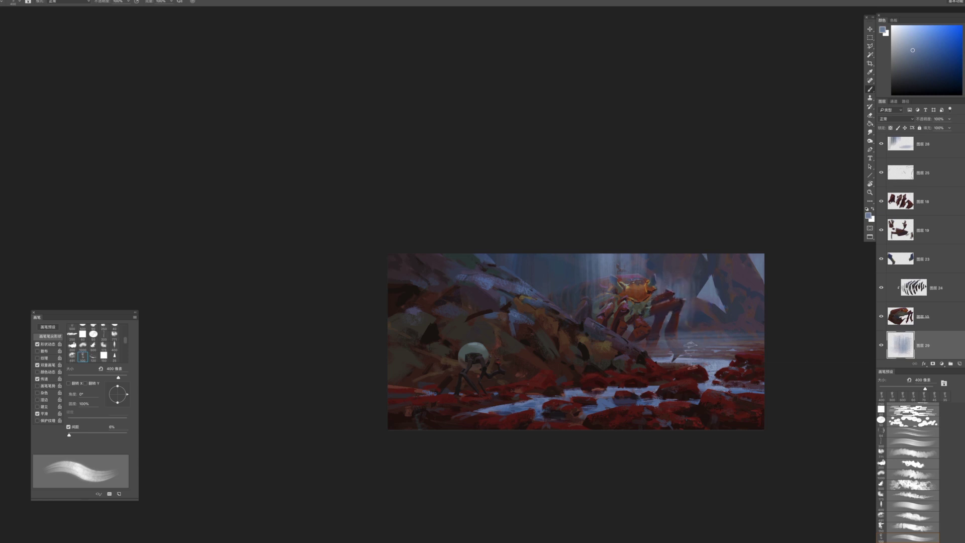
Sample a dark blue and paint over the background rocks beside the pale triangular opening with a 700 px brush
key("bracketright")
key("bracketright")
left_click(701, 283, "alt")
key("bracketright")
mouse_move(706, 274)
left_mouse_down()
mouse_move(724, 301)
mouse_move(764, 284)
left_mouse_up()
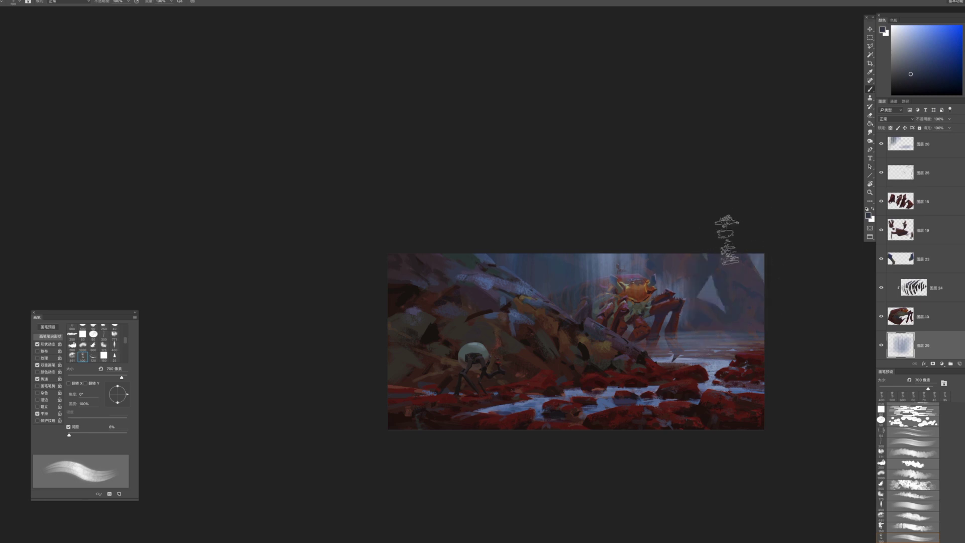
key("z")
mouse_move(728, 354)
left_mouse_down()
mouse_move(692, 339)
mouse_move(742, 366)
mouse_move(738, 333)
left_mouse_up()
key("b")
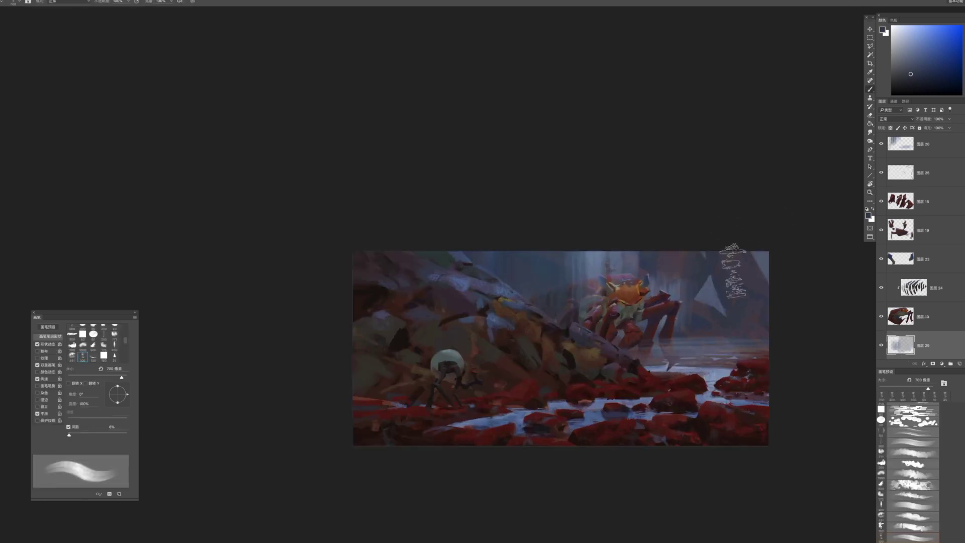
Select the haze layer in front of the crab, add soft blue mist with a very large soft round brush, and reduce the layer's opacity
left_click(595, 263, "alt")
left_click(924, 145)
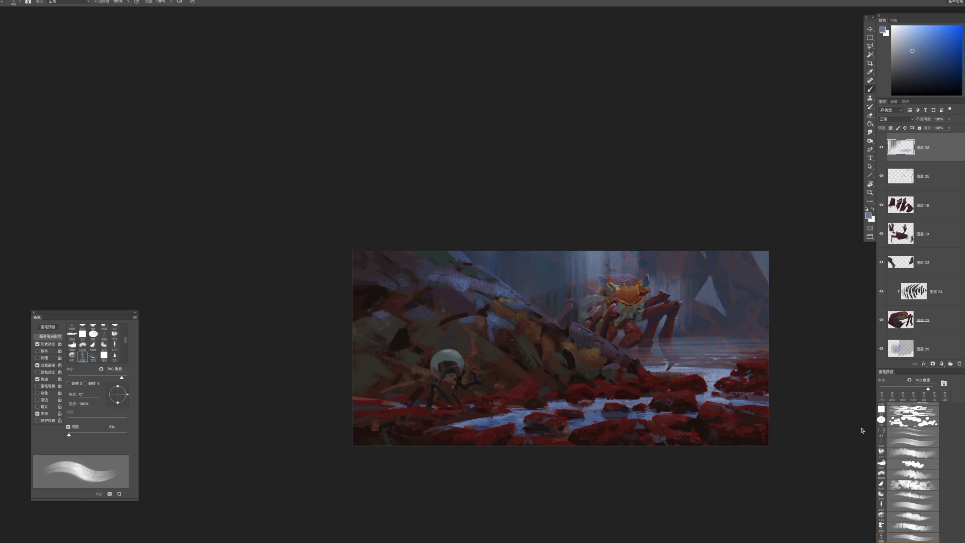
right_click(611, 264)
double_click(502, 276)
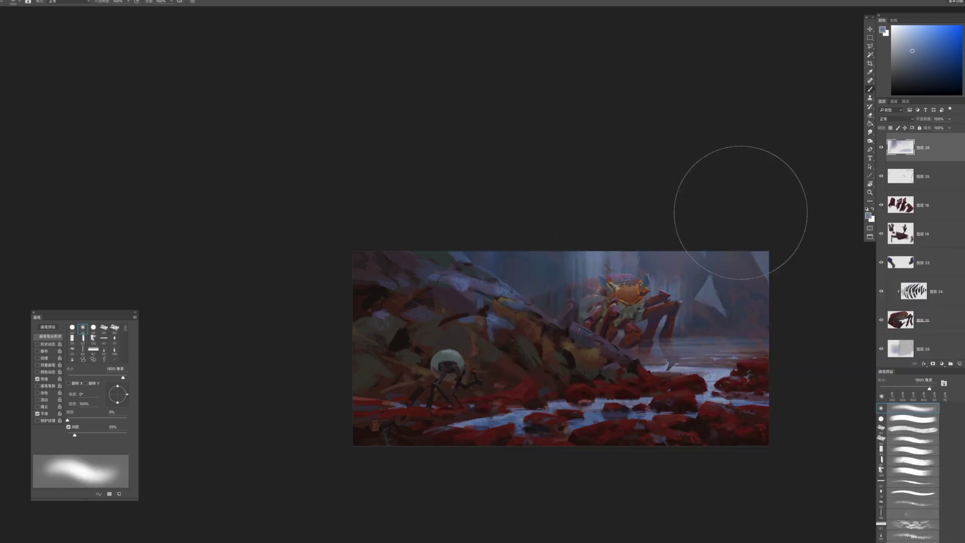
scroll(722, 209, "down", 5)
scroll(722, 210, "up", 4)
left_click_drag(925, 122, 918, 121)
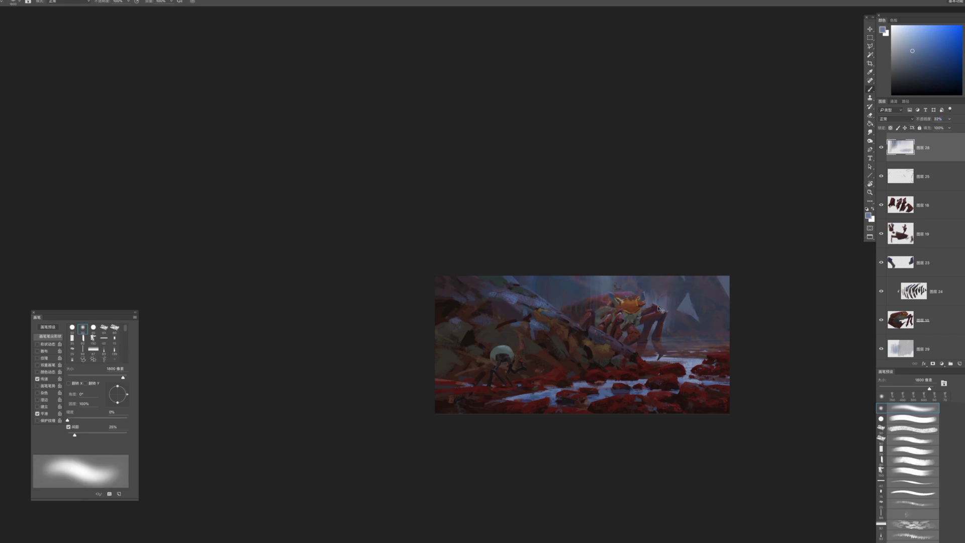
Try a soft blue haze stroke on the mist layer directly behind the giant crab
left_click(669, 328, "super")
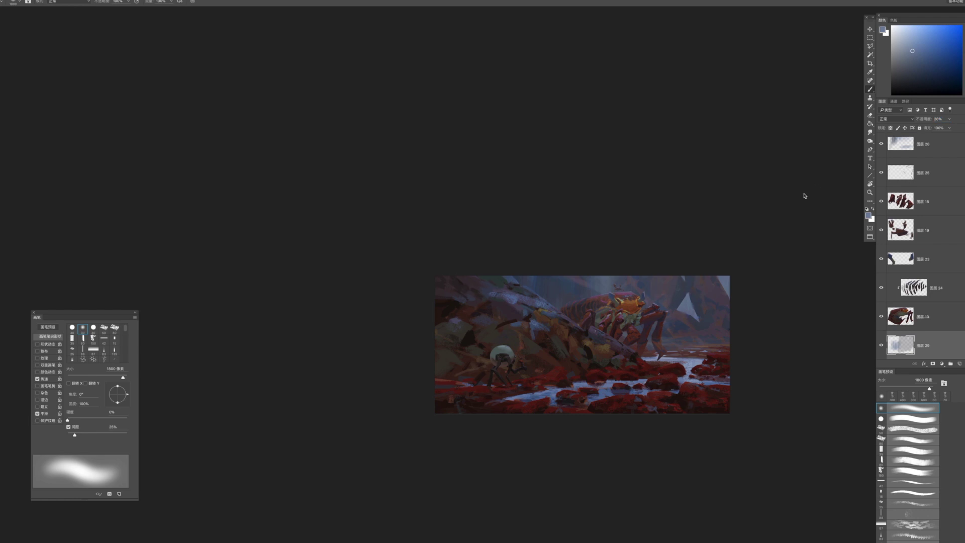
left_click_drag(689, 301, 664, 305)
key("super+z")
key("z")
left_click_drag(715, 246, 693, 239)
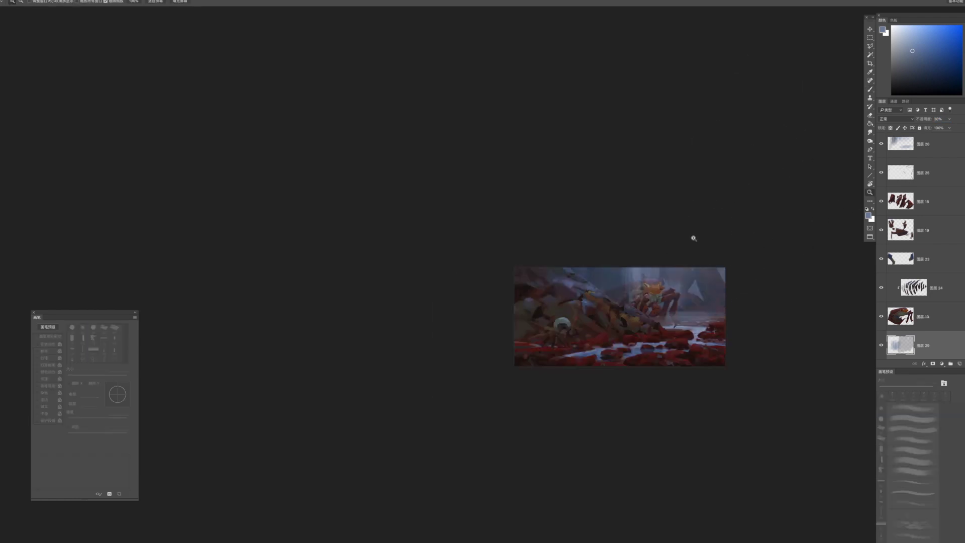
left_click(722, 262)
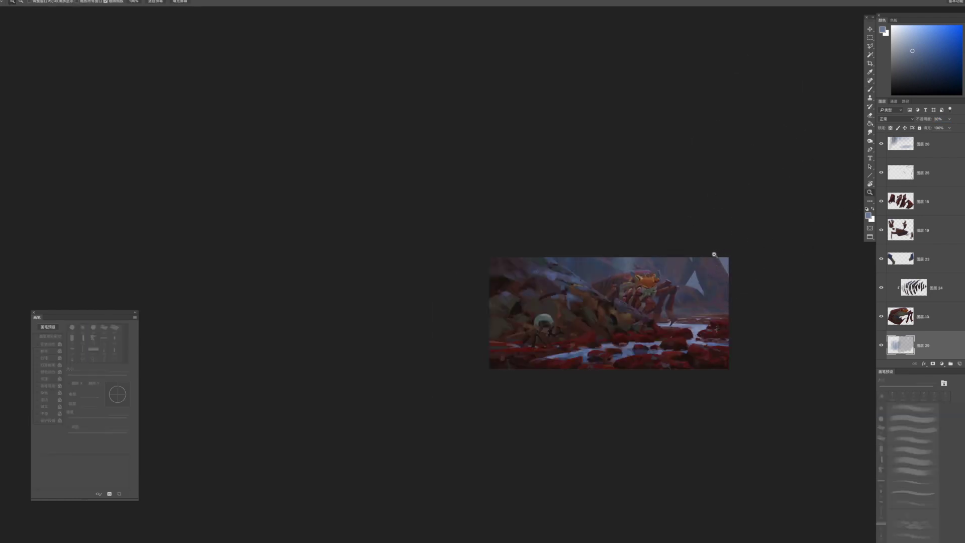
left_click(698, 310)
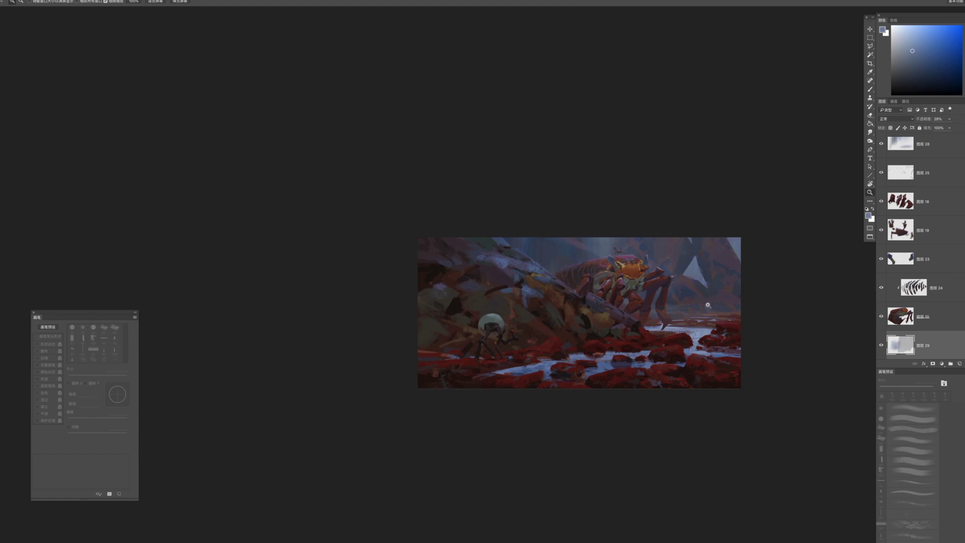
left_click(658, 379)
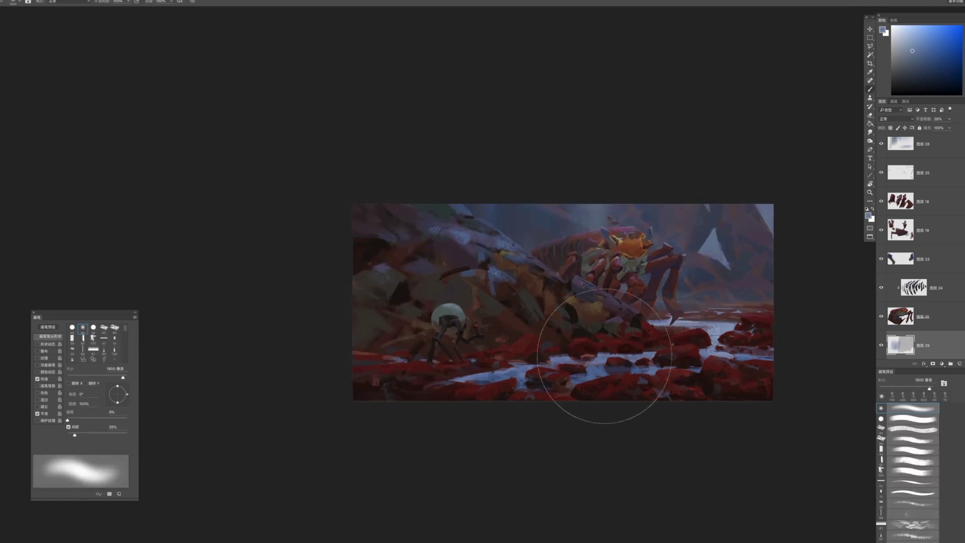
left_click(550, 383)
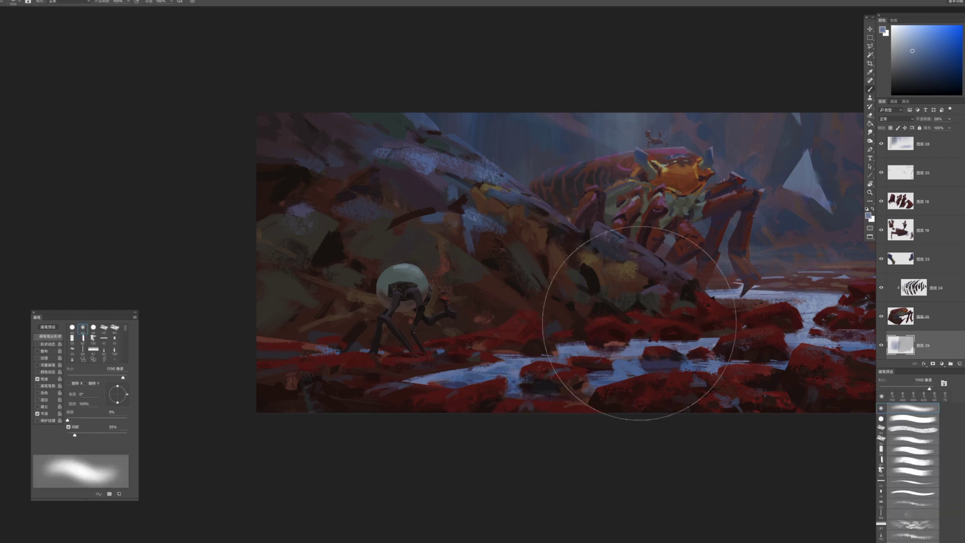
Switch to the foreground rocks layer, sample a near-black red, and paint shadows on the small stream rock with a 35 px flat brush
right_click(484, 317)
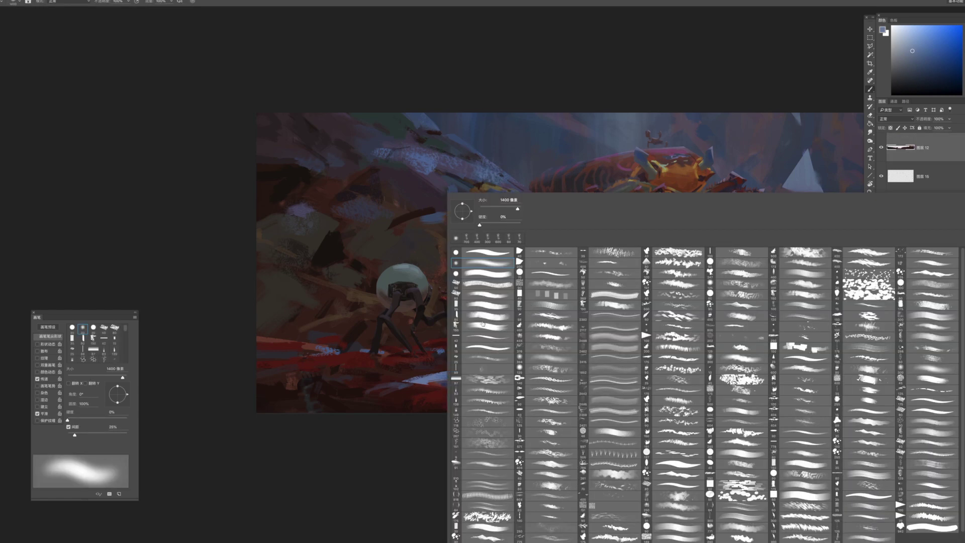
double_click(474, 328)
key("bracketleft")
key("bracketleft")
key("bracketleft")
key("bracketleft")
key("bracketleft")
key("bracketleft")
left_click(349, 394, "alt")
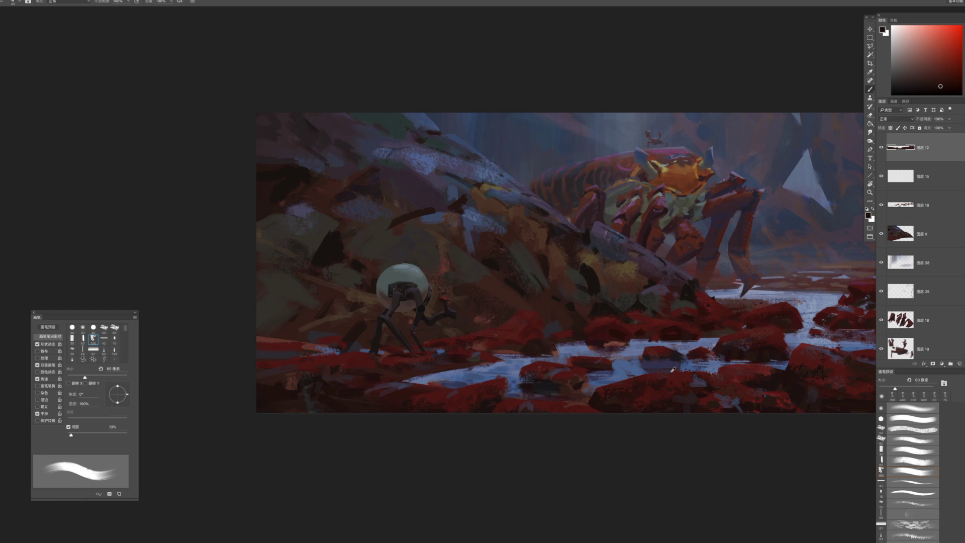
key("bracketleft")
key("bracketleft")
left_click(947, 88)
key("bracketleft")
key("bracketleft")
left_click_drag(506, 384, 500, 398)
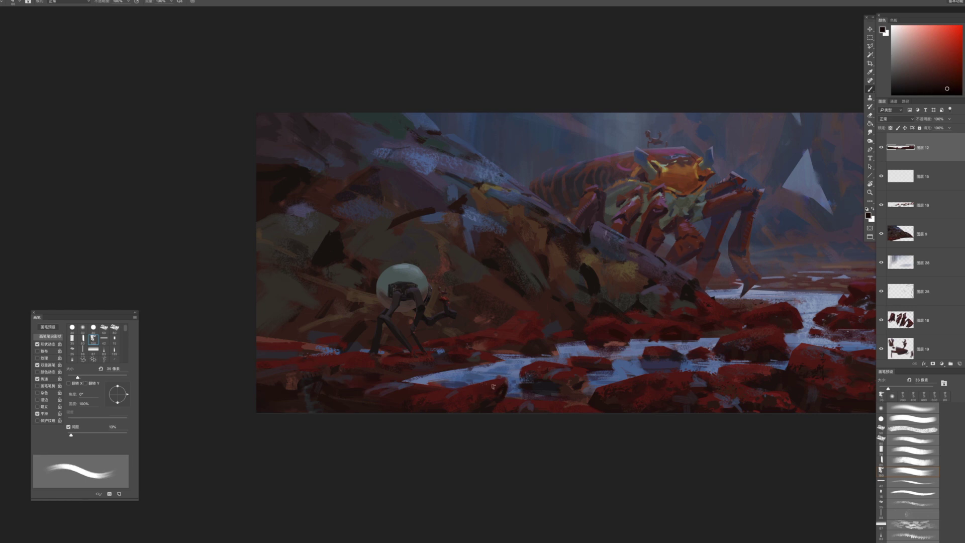
Paint dark crevices and undersides on the red midstream rocks with a near-black brush of about 40 px
key("bracketright")
key("bracketright")
key("bracketleft")
mouse_move(582, 383)
left_mouse_down()
mouse_move(535, 385)
mouse_move(536, 367)
mouse_move(555, 363)
left_mouse_up()
key("bracketleft")
scroll(554, 363, "right", 3)
key("bracketright")
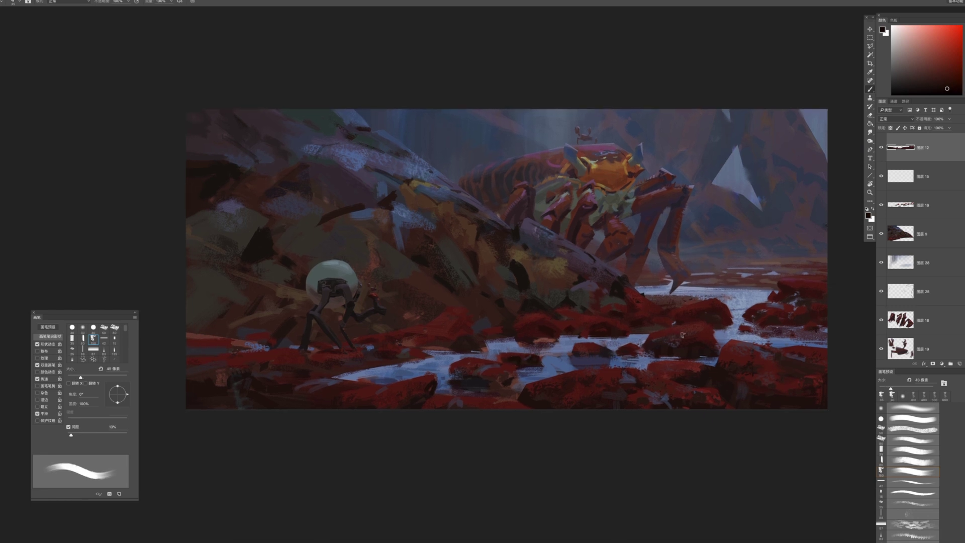
mouse_move(677, 333)
left_mouse_down()
mouse_move(665, 337)
mouse_move(690, 333)
left_mouse_up()
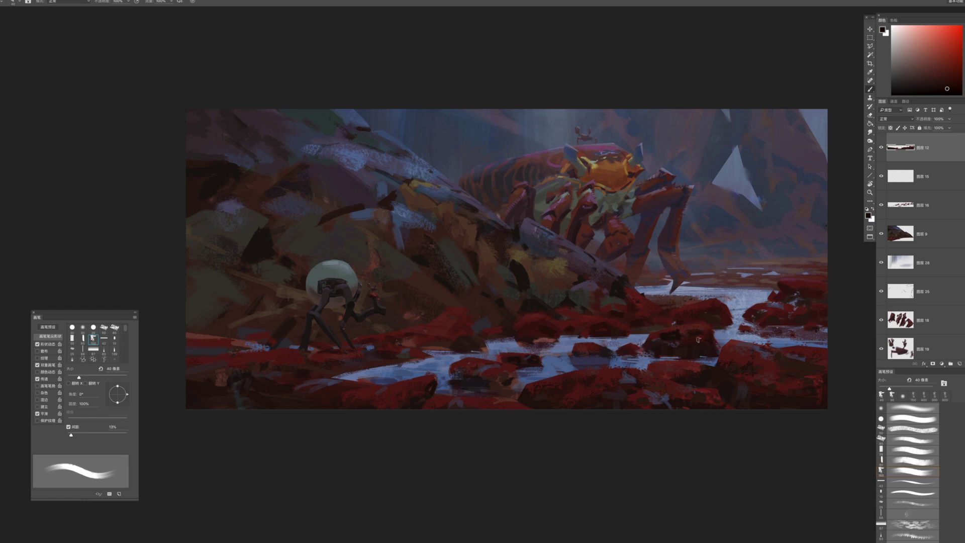
left_click_drag(687, 401, 653, 365)
left_click_drag(570, 383, 594, 373)
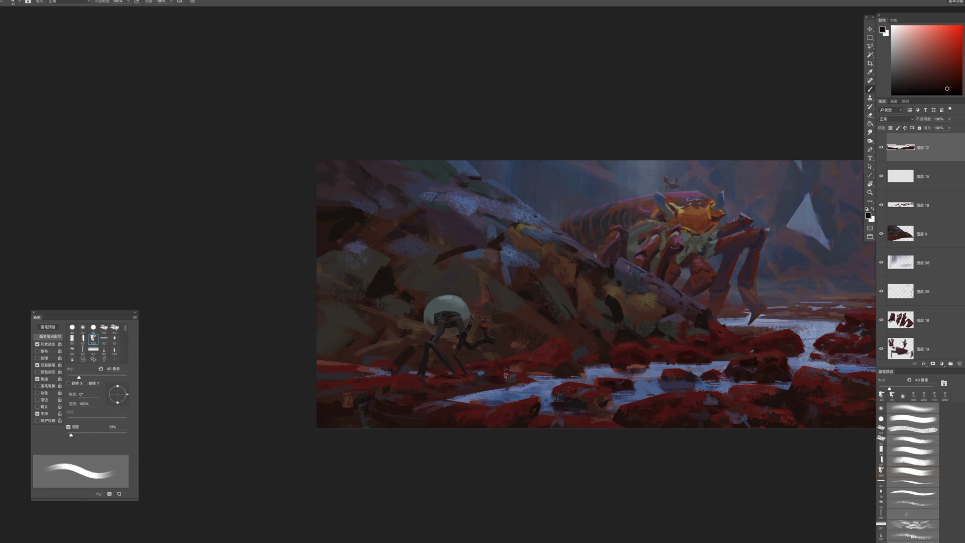
Add dark shadow strokes along the red bank between the round legged creature and the stream
key("bracketright")
left_click_drag(514, 380, 510, 329)
key("bracketleft")
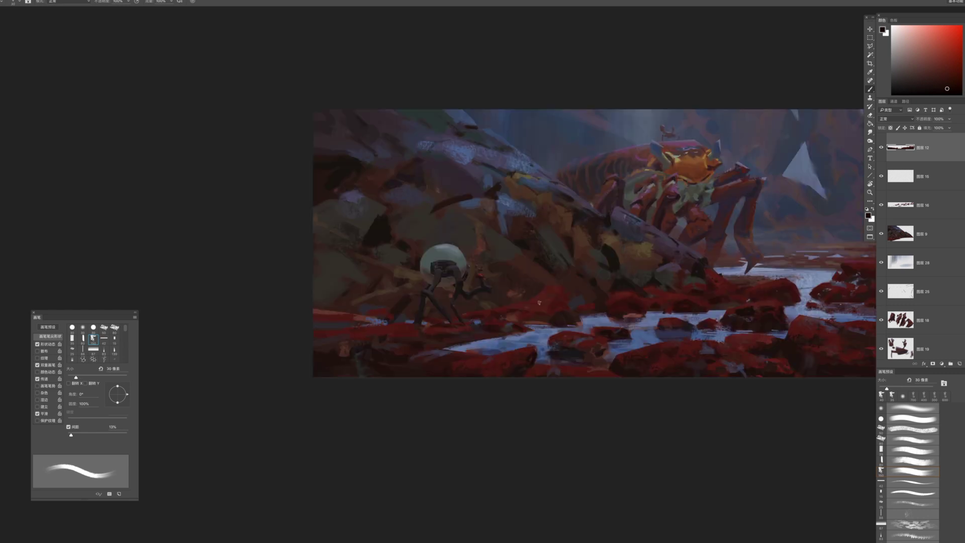
key("bracketright")
key("ctrl+space")
left_click_drag(573, 346, 537, 332)
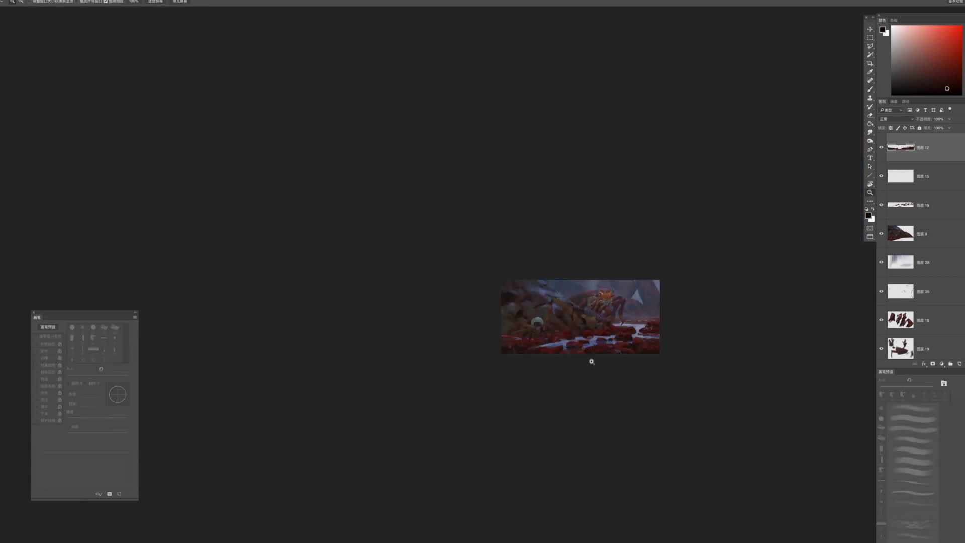
left_click_drag(606, 368, 622, 373)
left_click(483, 310)
Sample dark red and near-black tones and shade the large rocks beside and in front of the stream
left_click(465, 332, "alt")
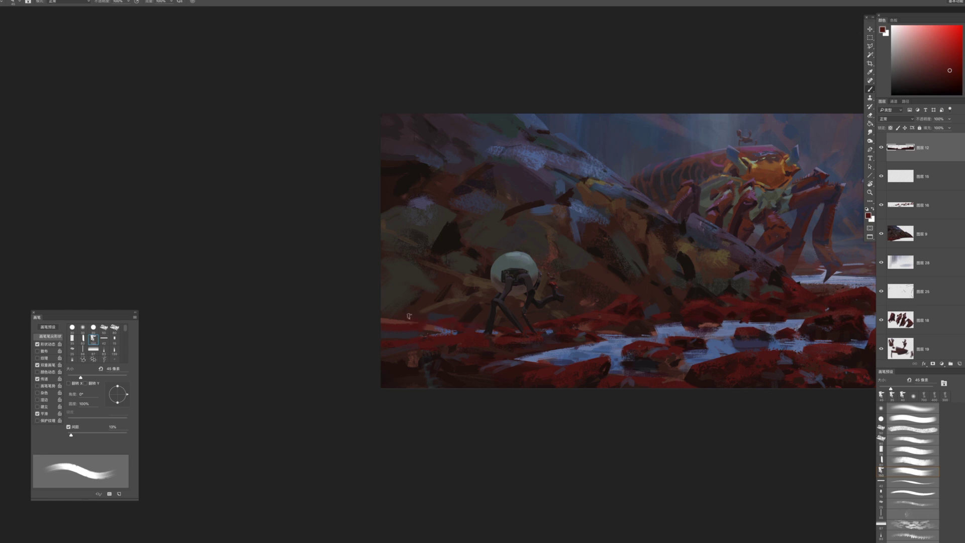
left_click_drag(640, 354, 550, 355)
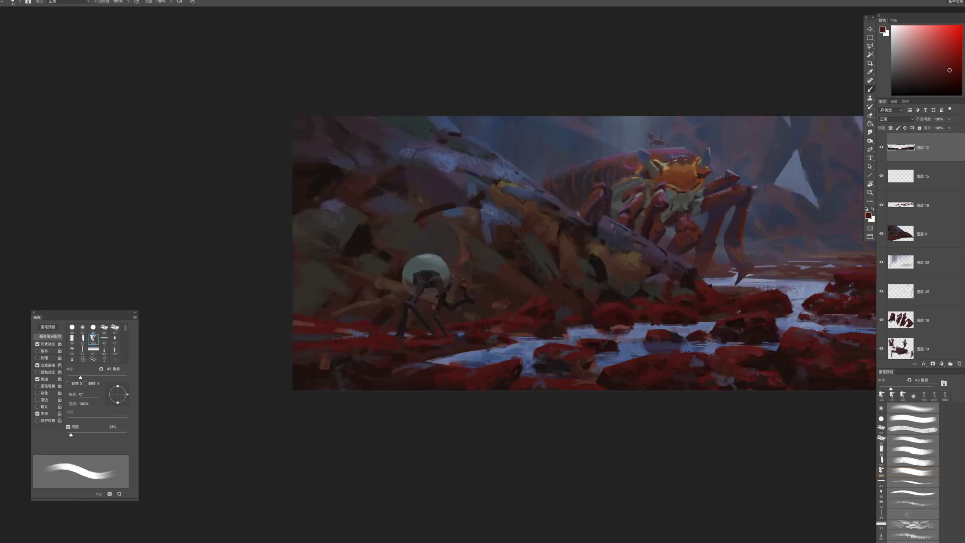
left_click_drag(782, 334, 735, 344)
key("bracketleft")
left_click(759, 343, "alt")
key("bracketleft")
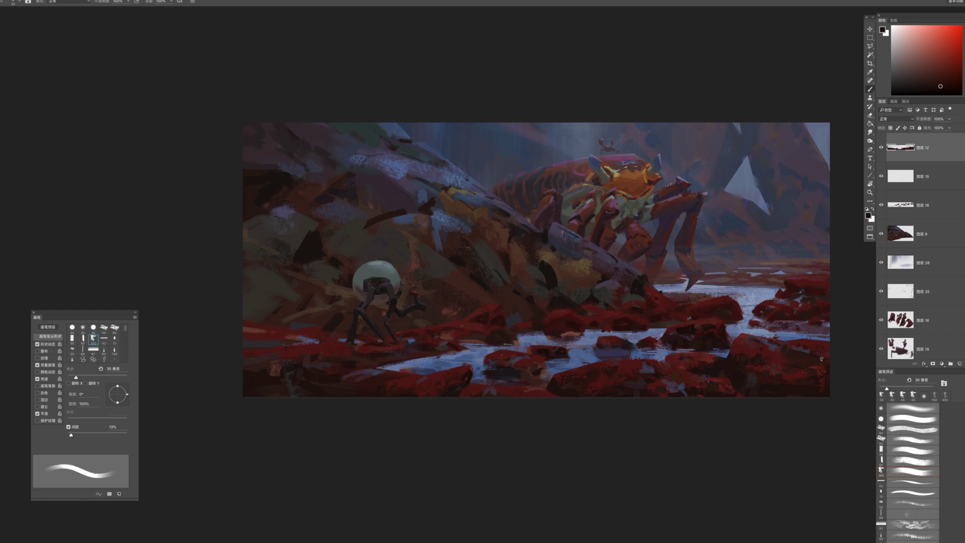
key("bracketright")
left_click_drag(806, 373, 744, 367)
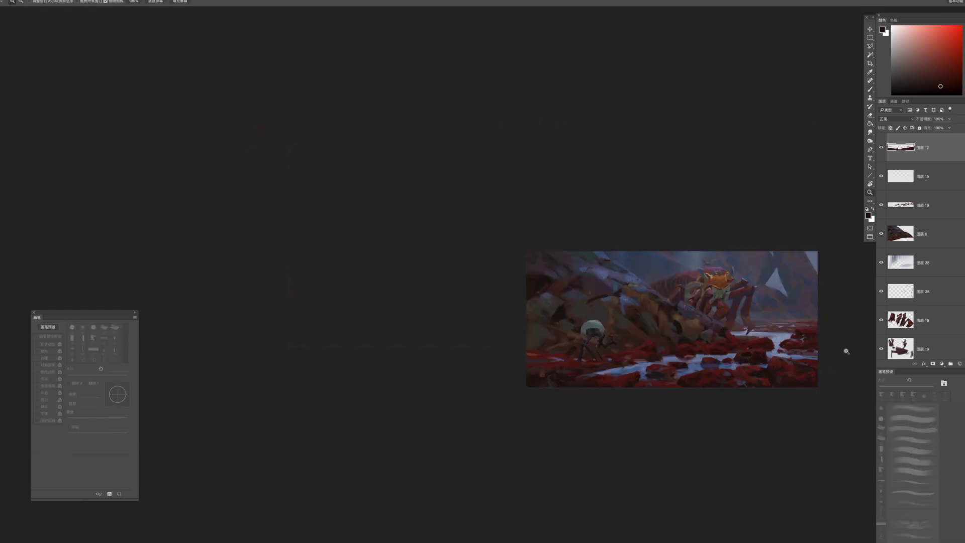
mouse_move(839, 359)
left_mouse_down()
mouse_move(780, 359)
mouse_move(804, 344)
left_mouse_up()
left_click_drag(693, 369, 589, 405)
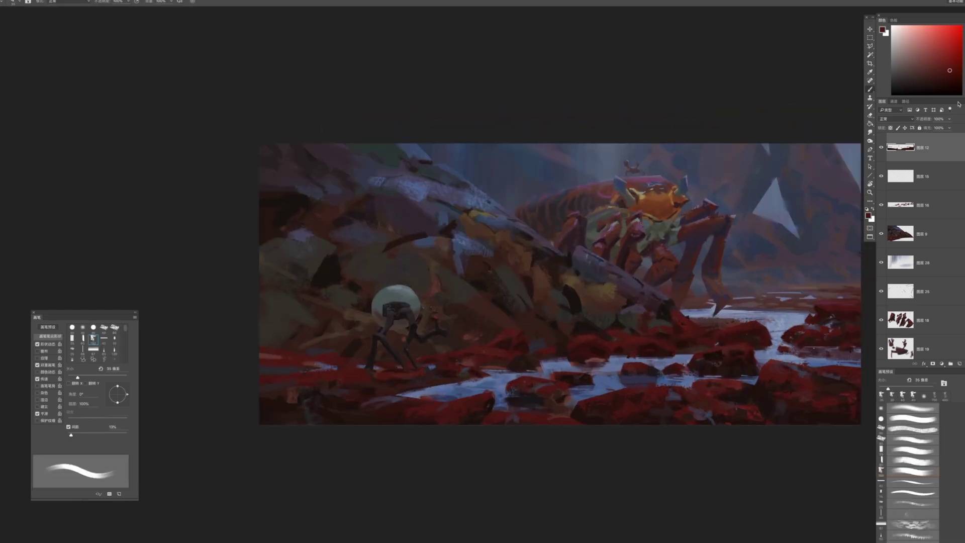
Sample a dark crimson and touch up the red bank rocks at the foot of the slope
left_click(646, 337, "alt")
left_click(648, 342)
key("bracketleft")
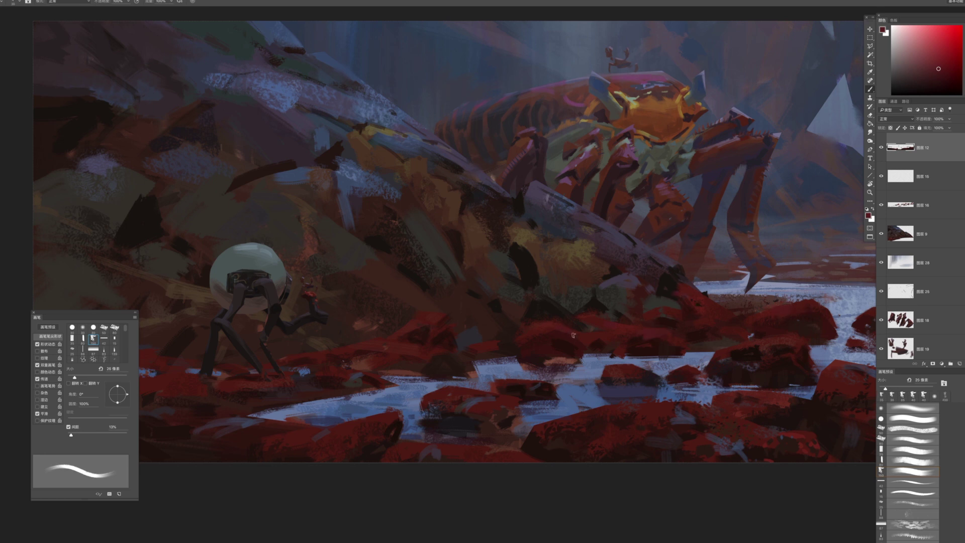
key("z")
left_click_drag(576, 373, 530, 396)
left_click_drag(603, 386, 636, 385)
left_click_drag(382, 373, 428, 381)
key("b")
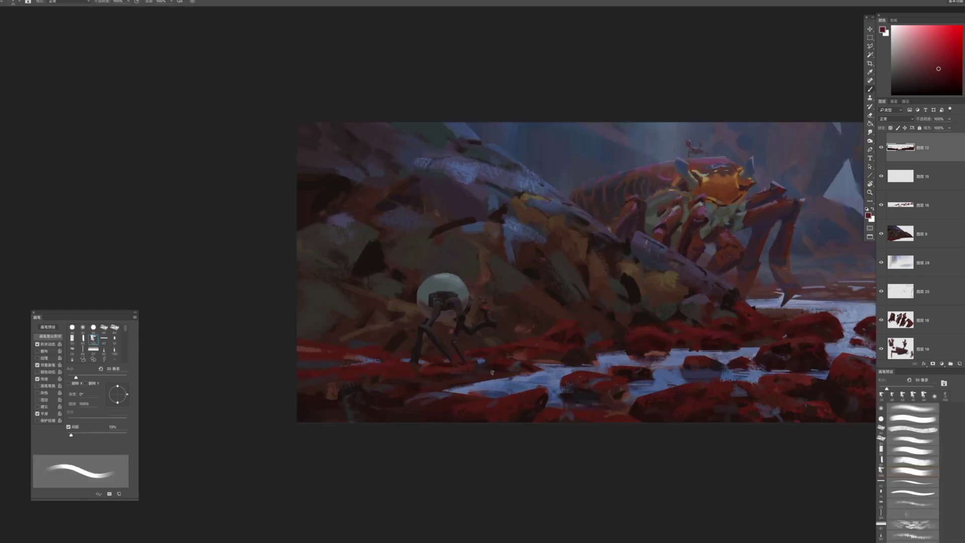
left_click_drag(490, 394, 541, 352)
left_click_drag(753, 259, 651, 312)
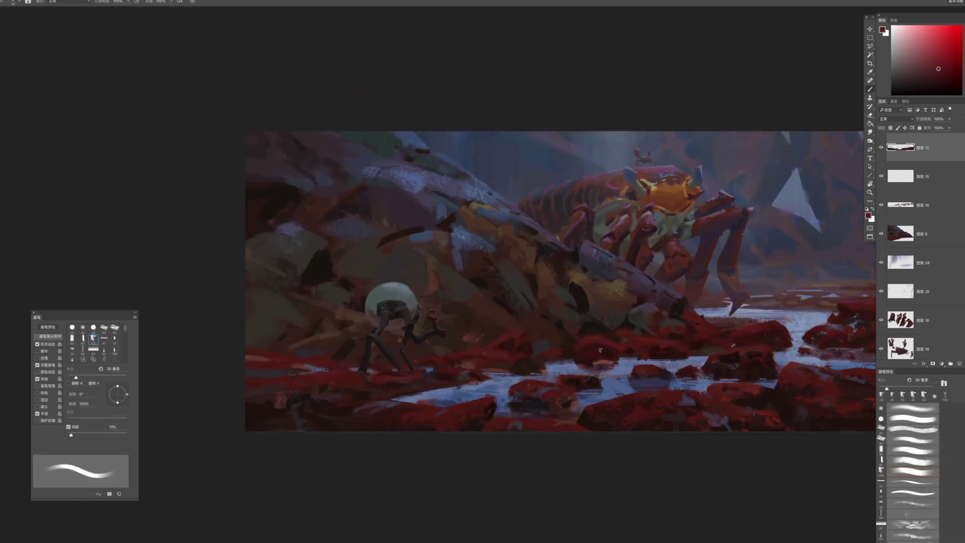
Sample a darker red from the bank and paint shadows under the rocks below the slope with a 30 px brush
left_click_drag(614, 352, 603, 351)
left_click(605, 348, "alt")
key("[")
key("]")
left_click(674, 333, "alt")
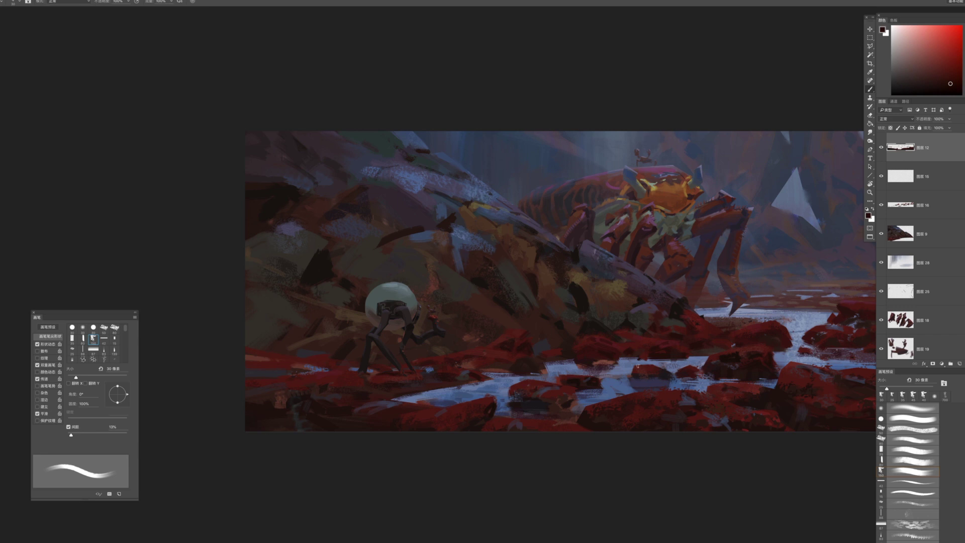
mouse_move(640, 358)
left_mouse_down()
mouse_move(571, 335)
mouse_move(612, 330)
left_mouse_up()
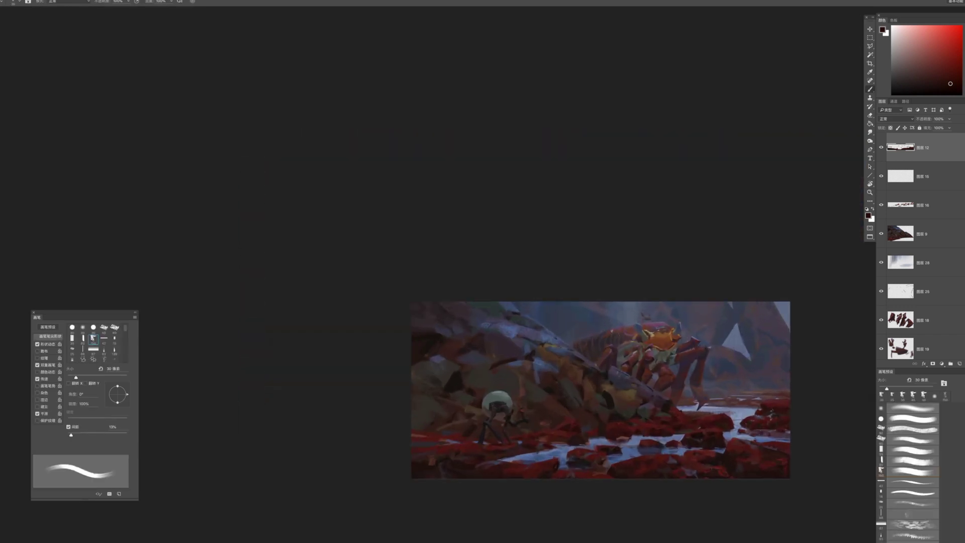
Add a new layer directly above the rocky slope layer and choose a large rough textured brush
left_click(442, 383, "ctrl")
key("]")
key("]")
key("]")
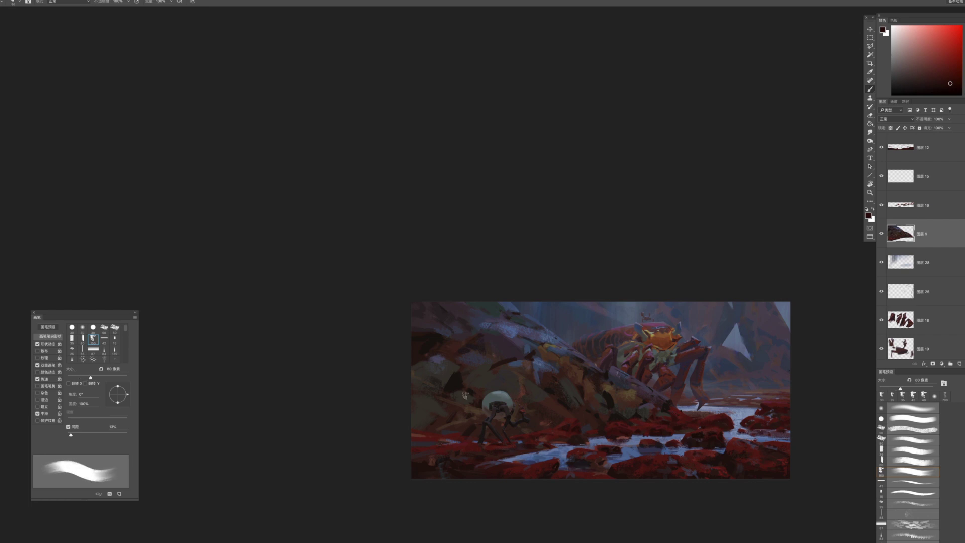
key("]")
key("]")
key("]")
key("]")
key("]")
key("]")
key("]")
left_click(960, 364)
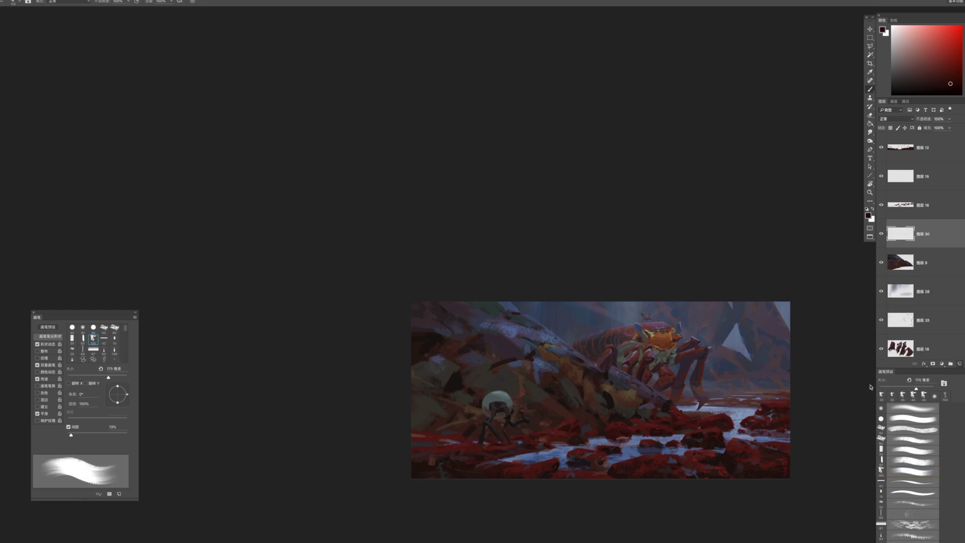
left_click(912, 503)
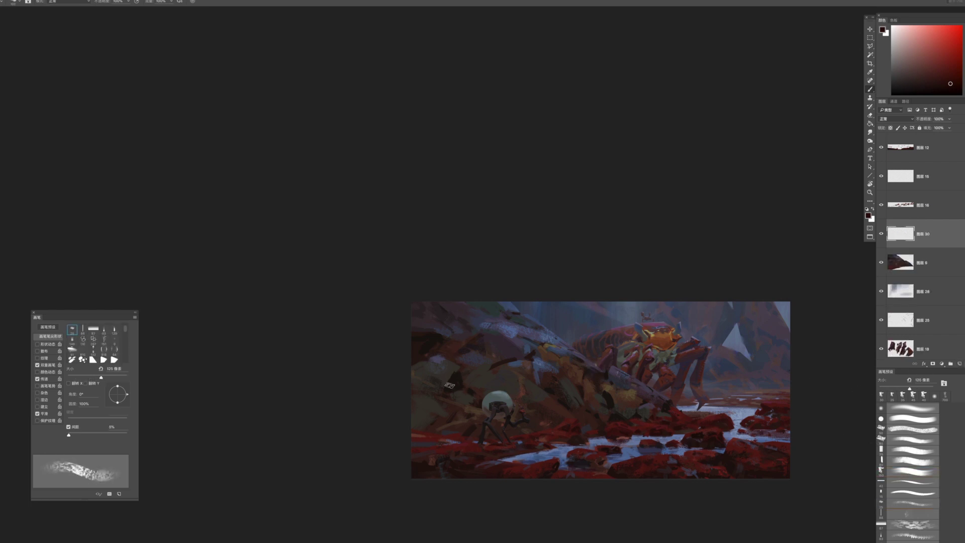
Sample dark browns from the slope and paint broad dark textured strokes across its shaded rocks around the round creature
left_click(459, 385, "alt")
mouse_move(421, 416)
left_mouse_down()
mouse_move(471, 409)
mouse_move(437, 414)
mouse_move(451, 432)
mouse_move(489, 422)
mouse_move(450, 417)
left_mouse_up()
key("[")
key("[")
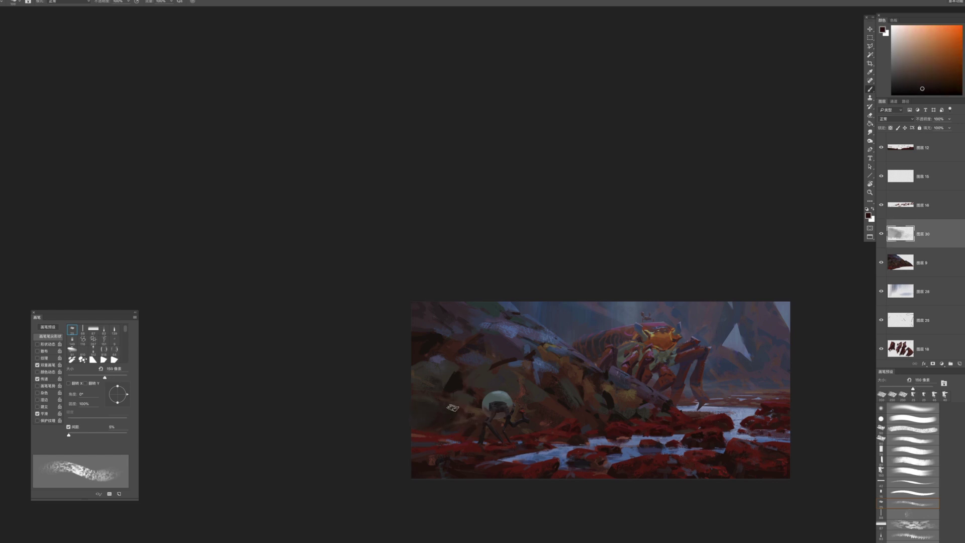
mouse_move(475, 378)
left_mouse_down()
mouse_move(462, 370)
mouse_move(493, 373)
mouse_move(462, 375)
mouse_move(485, 389)
left_mouse_up()
key("]")
left_click(478, 368, "alt")
key("bracketright")
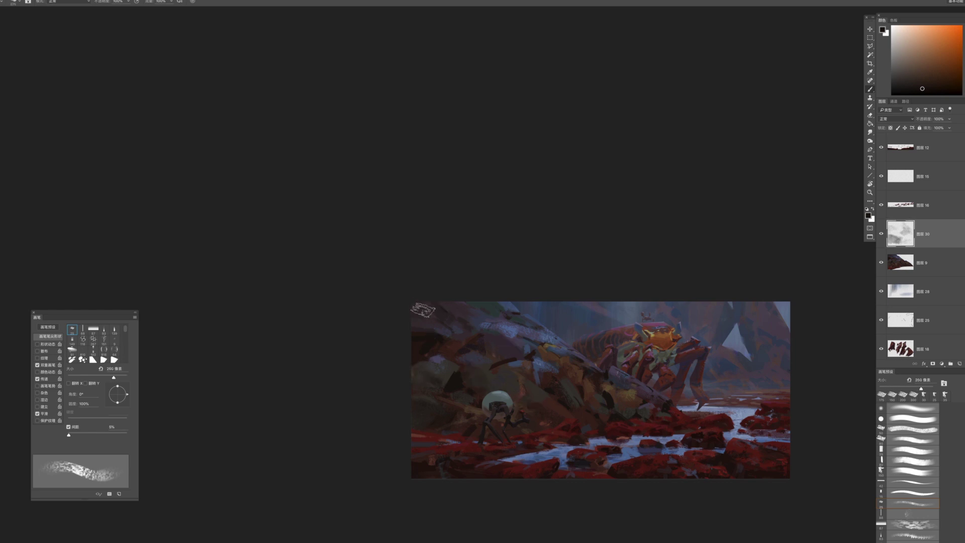
left_click_drag(489, 322, 495, 320)
Clip the dark texture layer to the rocky slope layer beneath it
key("z")
left_click_drag(533, 408, 494, 403)
left_click_drag(549, 432, 535, 408)
left_click(528, 404)
left_click(545, 396)
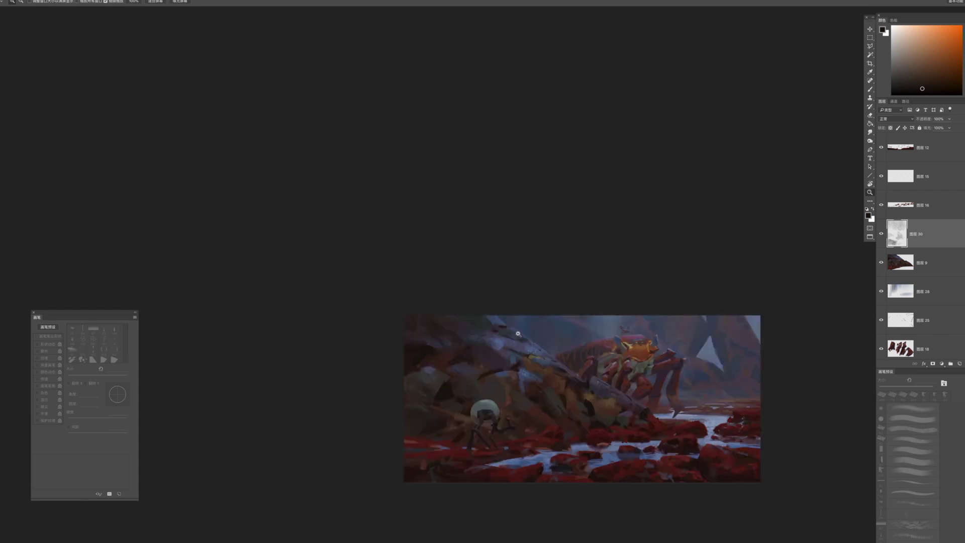
left_click(518, 333)
key("b")
key("ctrl+alt+g")
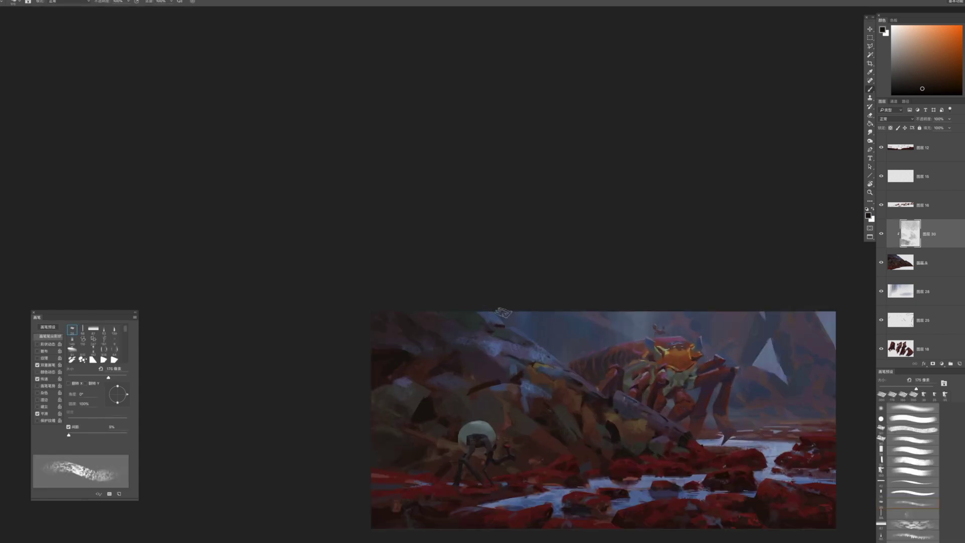
Add finer dark texture to the slope with a 40 px brush and reduce the clipped layer's opacity to 47%
key("bracketleft")
key("bracketleft")
key("bracketleft")
key("bracketleft")
key("comma")
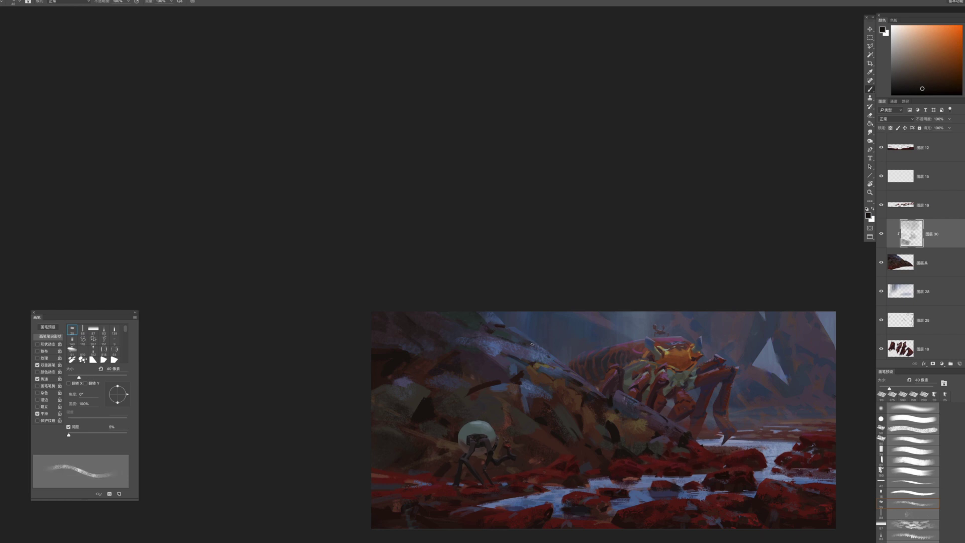
left_click_drag(589, 391, 561, 402)
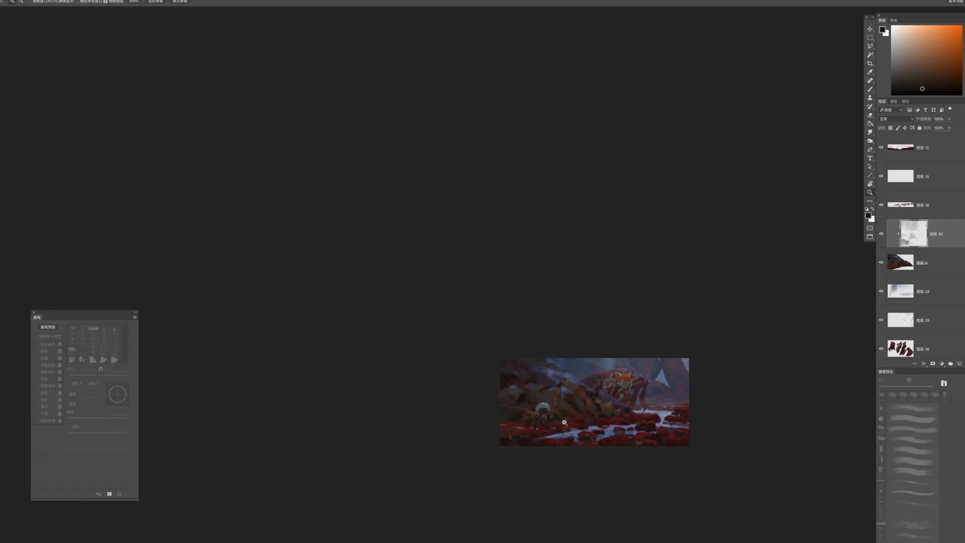
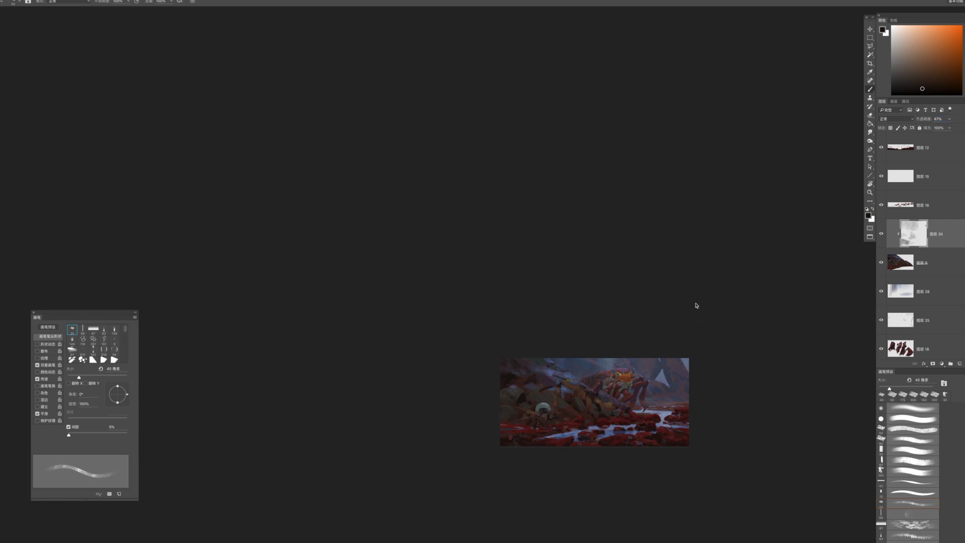
Select the background cliff layer 图层 11, sample its muted blue-purples and paint over the lower left edge of the pale triangular opening
left_click_drag(667, 398, 706, 415)
left_click(636, 312, "super")
left_click(637, 316, "alt")
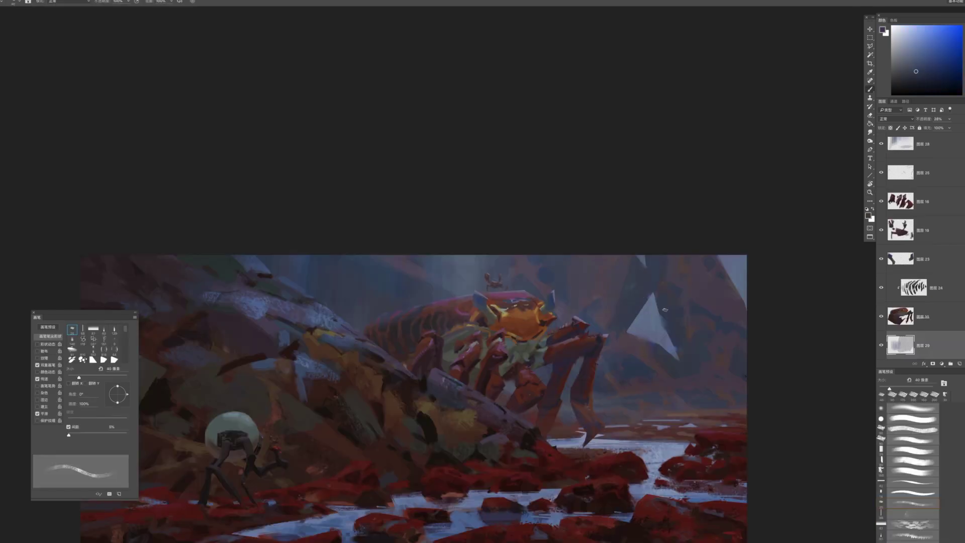
scroll(961, 290, "down", 3)
left_click(945, 292)
left_click(642, 365, "alt")
left_click(641, 363, "alt")
left_click_drag(638, 313, 626, 332)
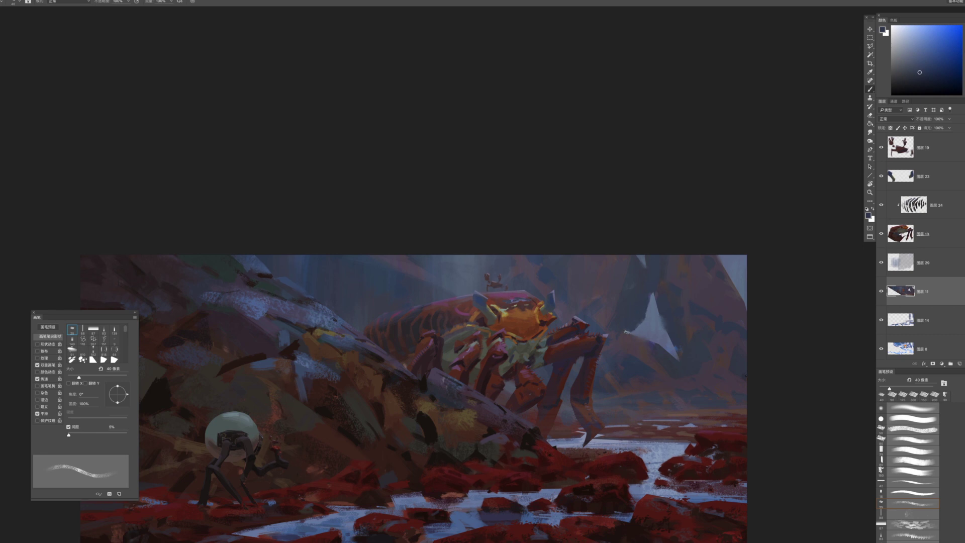
left_click(637, 337, "alt")
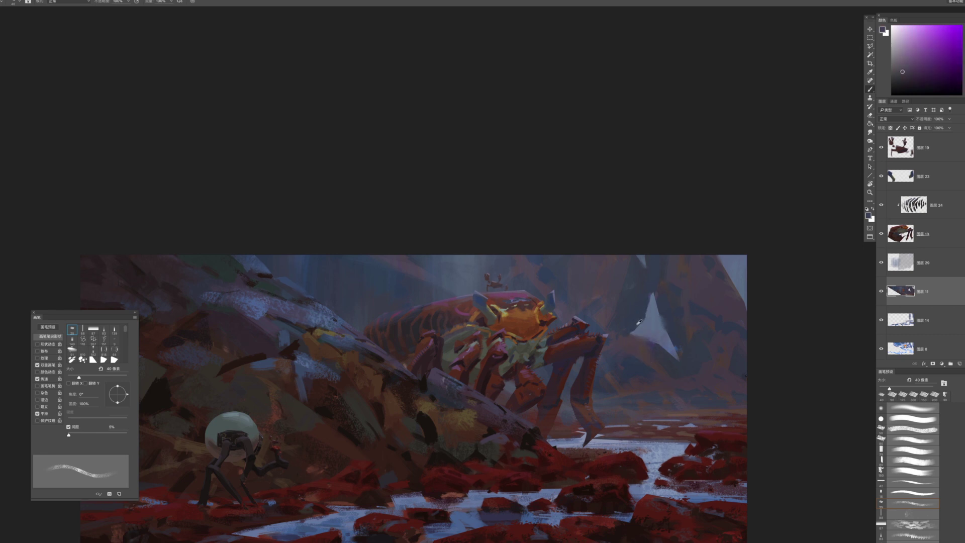
left_click(633, 333, "alt")
mouse_move(655, 342)
left_mouse_down()
mouse_move(674, 356)
mouse_move(646, 337)
mouse_move(679, 356)
left_mouse_up()
Check the whole composition at reduced size, select haze layer 图层 28 and sample a muted purple from the cliff beside the opening
key("z")
mouse_move(688, 410)
left_mouse_down()
mouse_move(673, 406)
mouse_move(594, 300)
left_mouse_up()
left_click(656, 381, "alt")
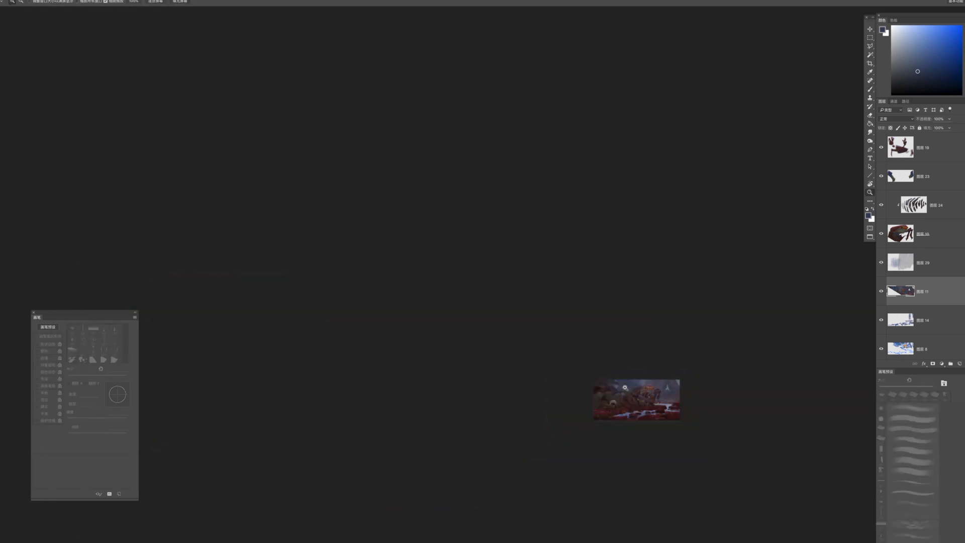
left_click(672, 402)
key("b")
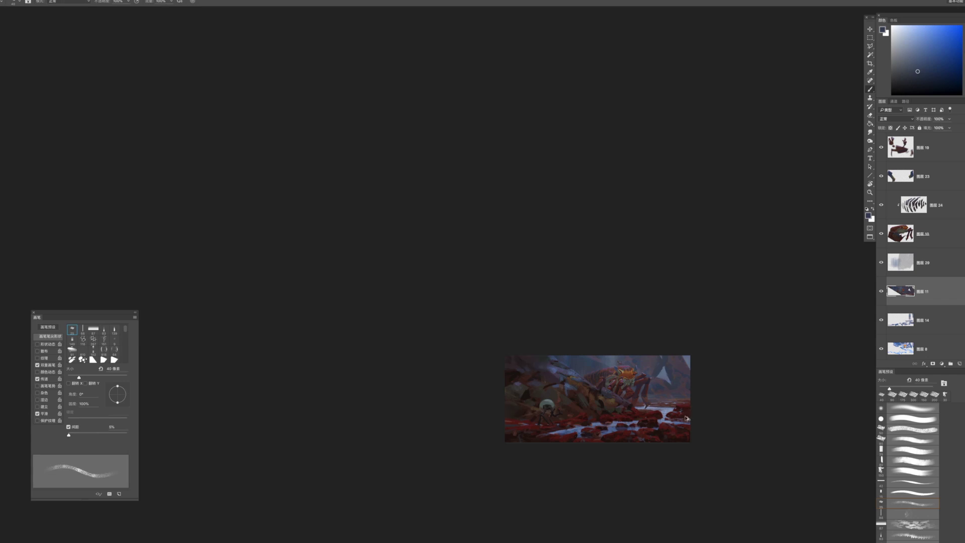
key("z")
left_click_drag(668, 390, 690, 399)
key("b")
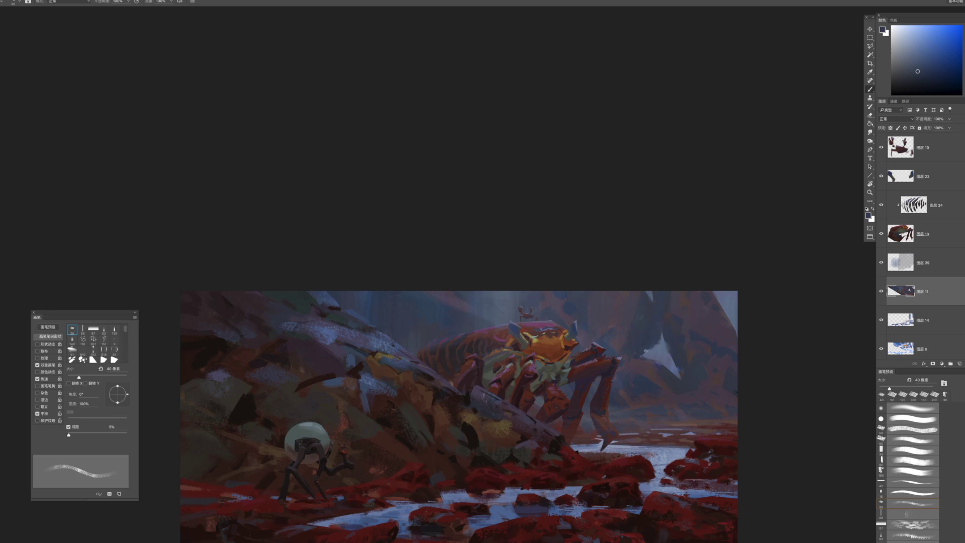
left_click(732, 329, "alt")
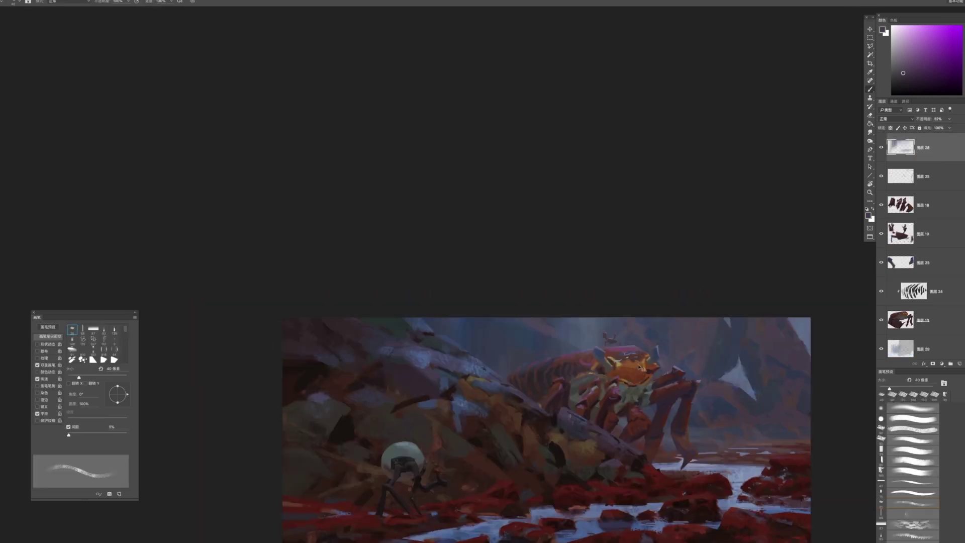
left_click_drag(760, 363, 748, 205)
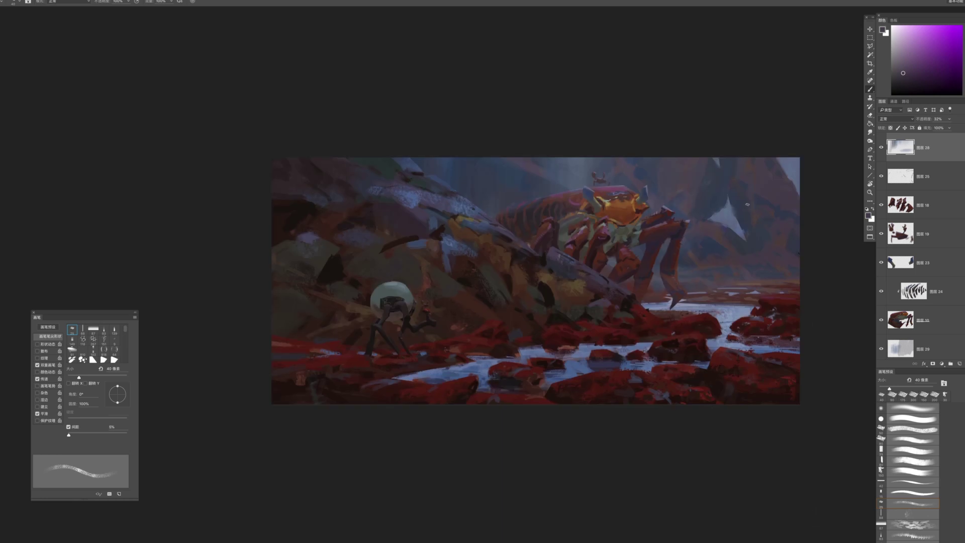
Enlarge the textured brush, select foreground layer 图层 12 and sample dark reds to shade the rocks in the painting's lower right corner
key("bracketright")
key("bracketright")
key("bracketright")
key("bracketright")
key("bracketright")
key("bracketright")
left_click(754, 391, "super")
left_click(757, 397, "alt")
left_click(732, 386, "alt")
key("bracketright")
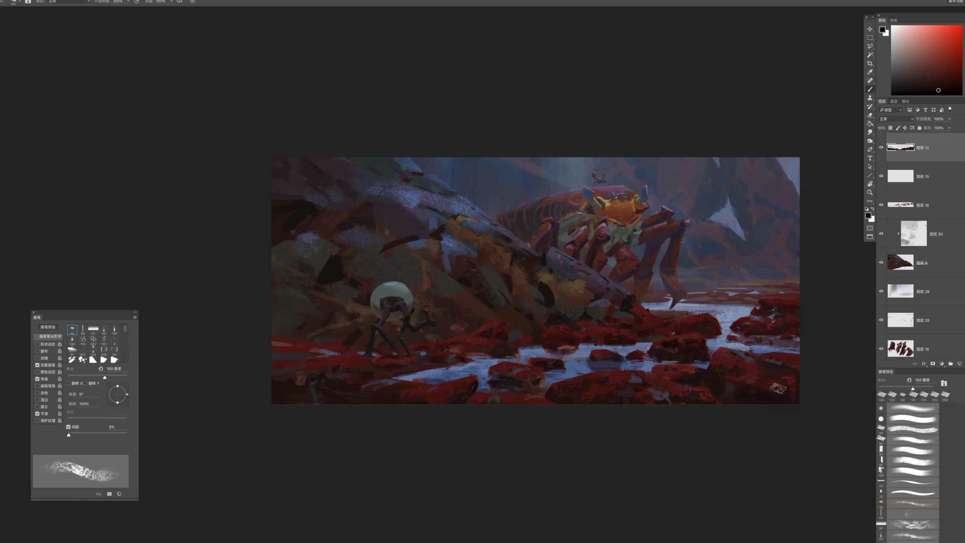
left_click(782, 388, "alt")
scroll(764, 322, "up", 2)
Sample a dark brown from the slope and touch up the rocks on the far right bank on 图层 17 拷贝 with a smaller brush
left_click(502, 290, "alt")
key("bracketleft")
key("bracketleft")
key("bracketleft")
key("bracketleft")
key("bracketleft")
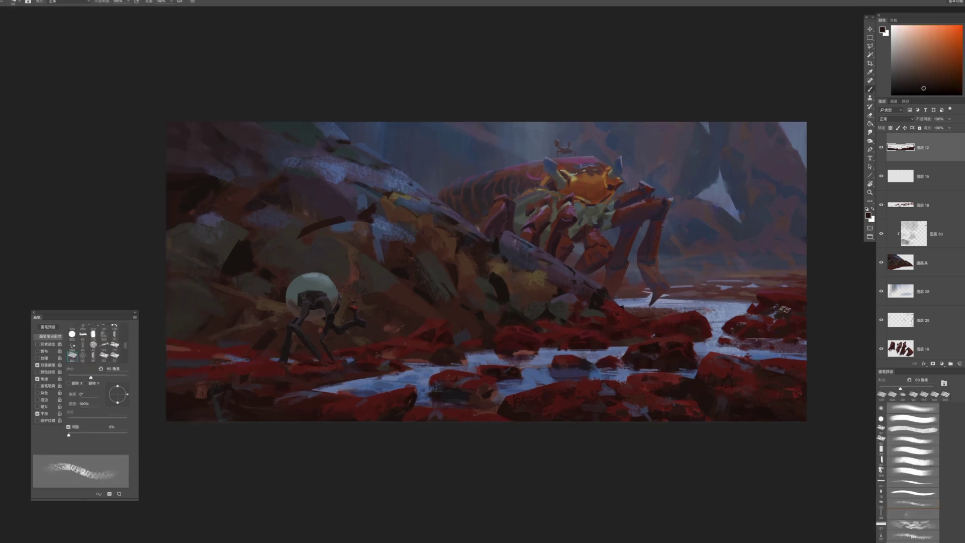
left_click(798, 311, "ctrl")
key("bracketleft")
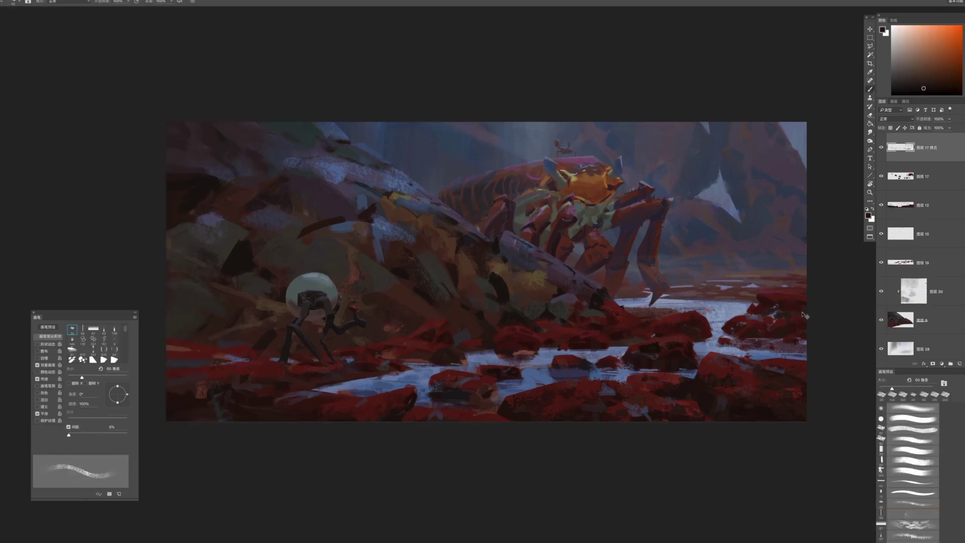
key("bracketleft")
key("bracketright")
key("bracketright")
Sample a muted purple from the crab, select its main body layer and reduce the brush to 40 px
left_click(631, 285, "ctrl")
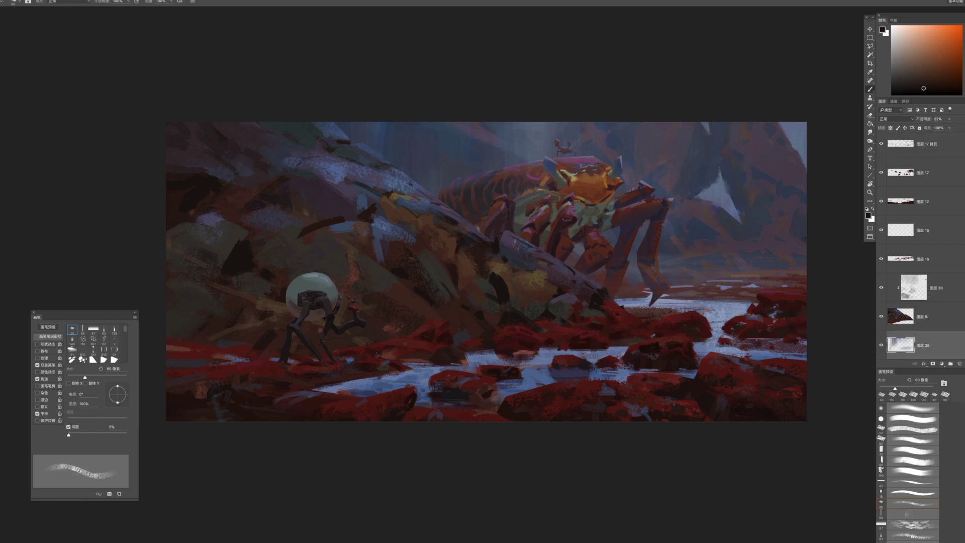
left_click(638, 205, "alt")
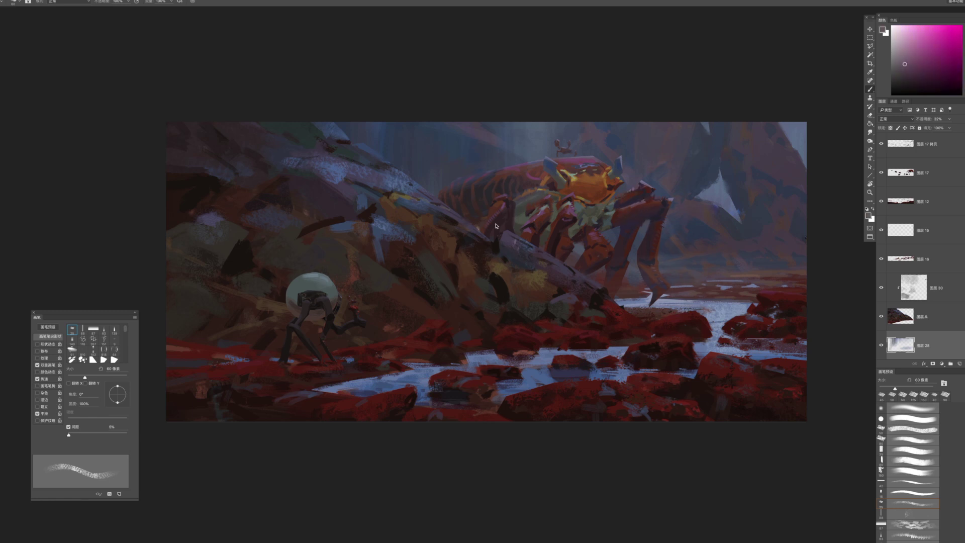
left_click(553, 244, "super")
scroll(910, 325, "down", 2)
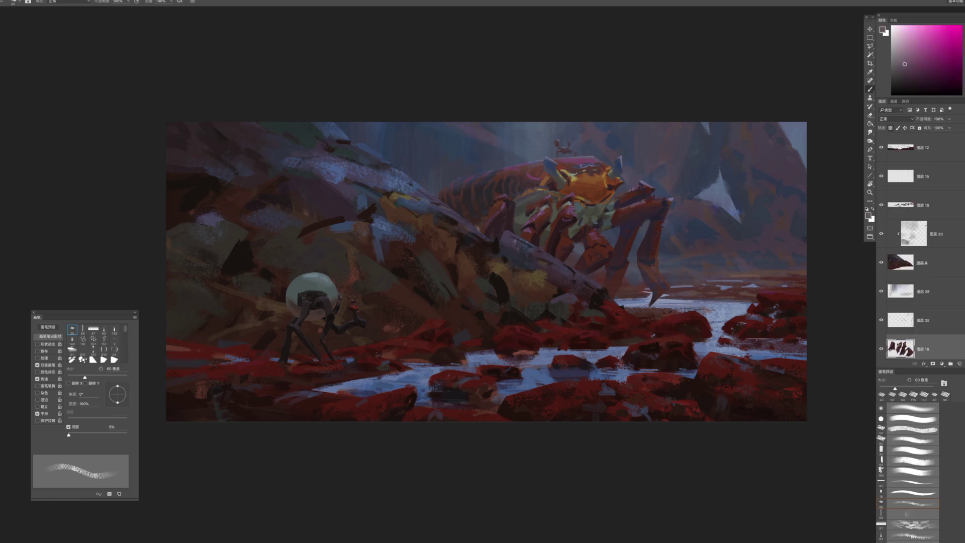
scroll(910, 247, "down", 2)
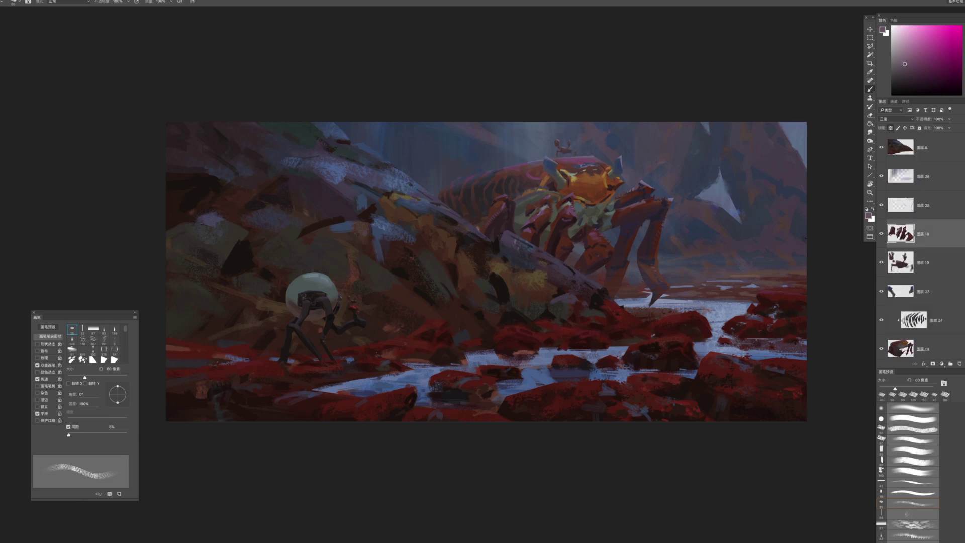
left_click(920, 349)
key("bracketleft")
key("bracketleft")
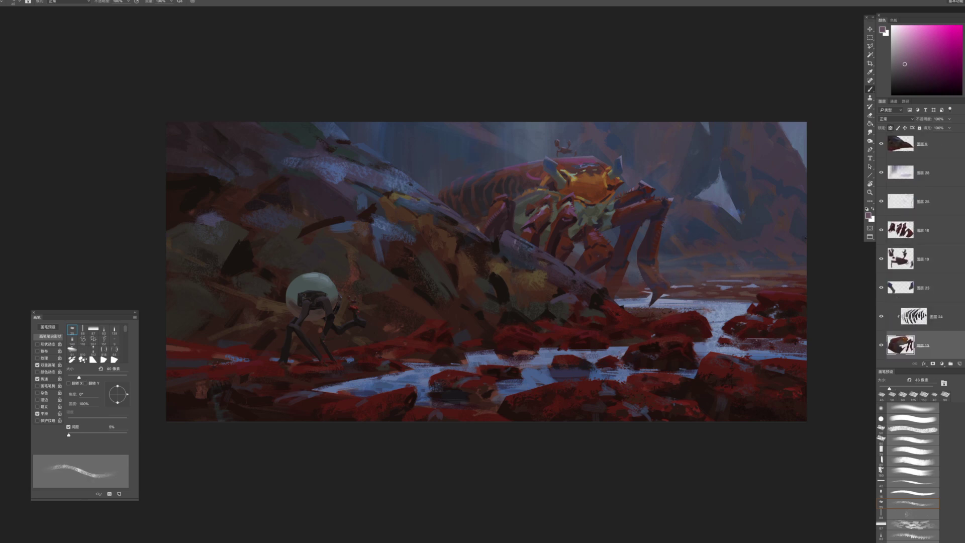
mouse_move(698, 344)
left_mouse_down()
mouse_move(660, 336)
mouse_move(702, 328)
left_mouse_up()
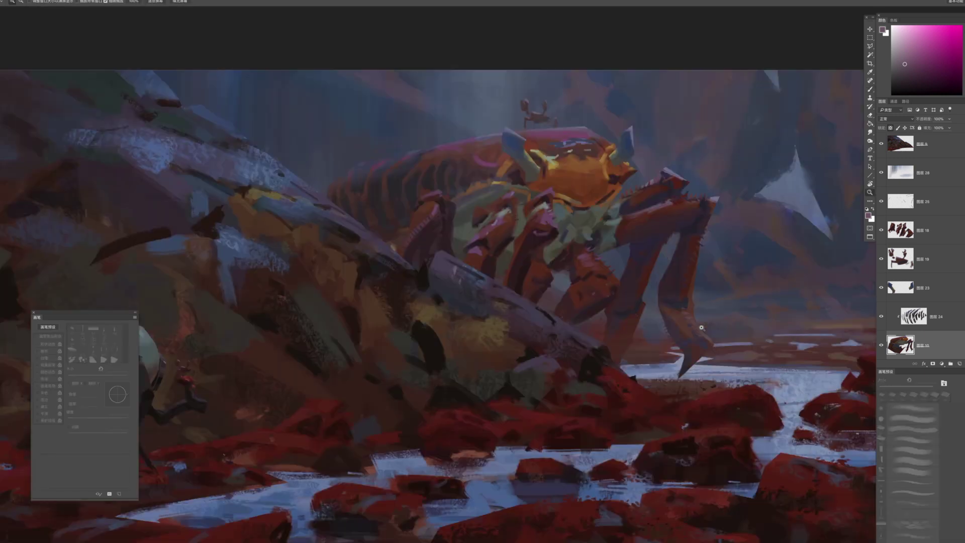
Sample dark purples from the crab, darken the colour slightly and shade its long front legs with a 60 px brush
left_click(638, 249, "alt")
key("bracketright")
key("bracketright")
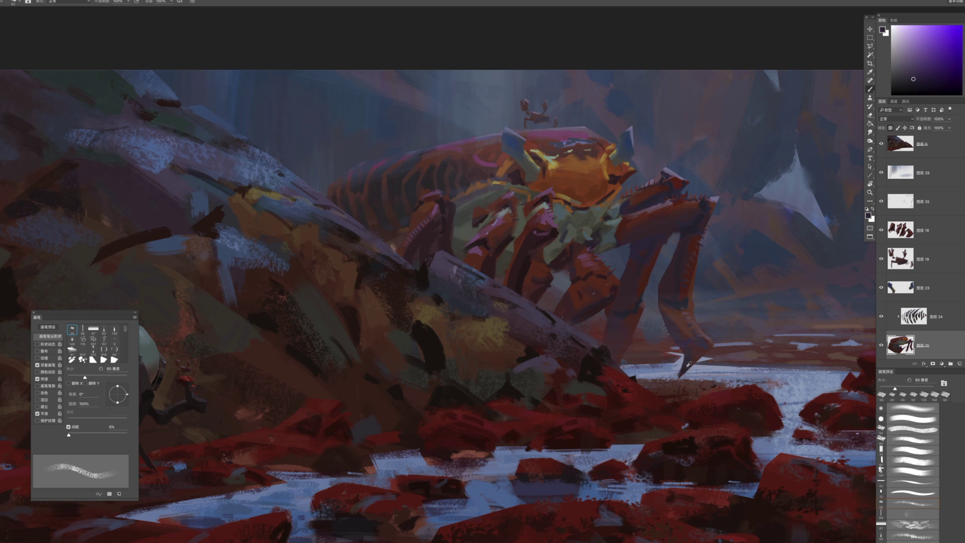
left_click(687, 367, "alt")
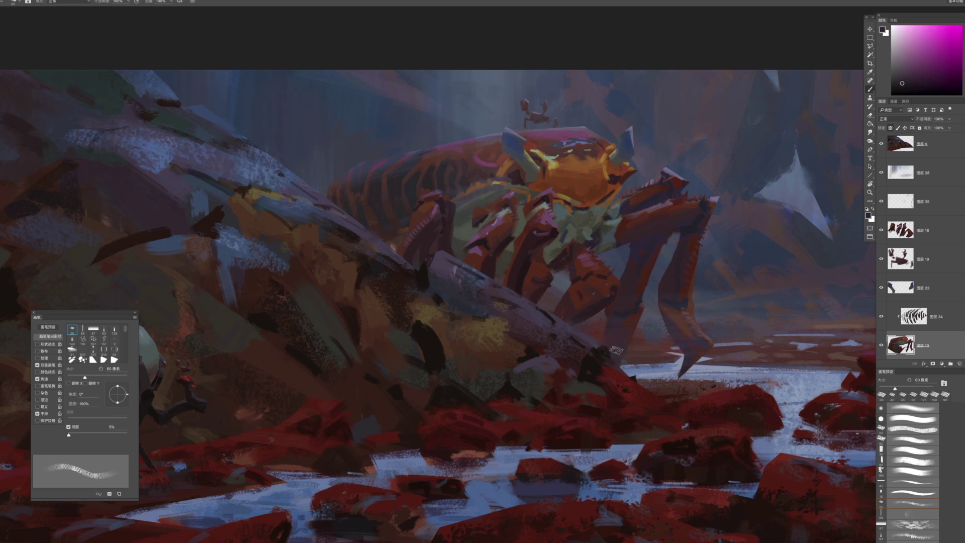
left_click_drag(903, 84, 904, 87)
left_click_drag(646, 375, 632, 394)
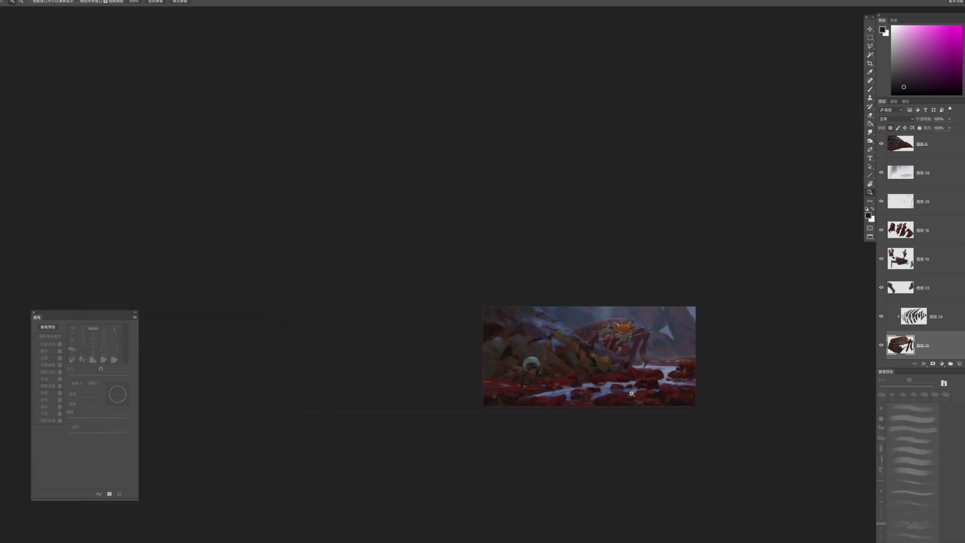
left_click(672, 400)
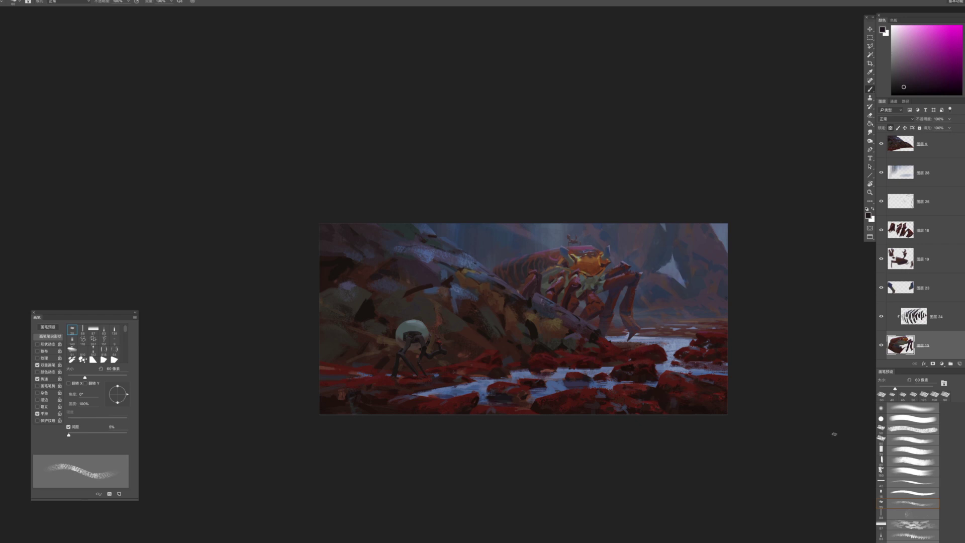
Select all the crab's layers together, from the body layer up to 图层 25
left_click(934, 233, "shift")
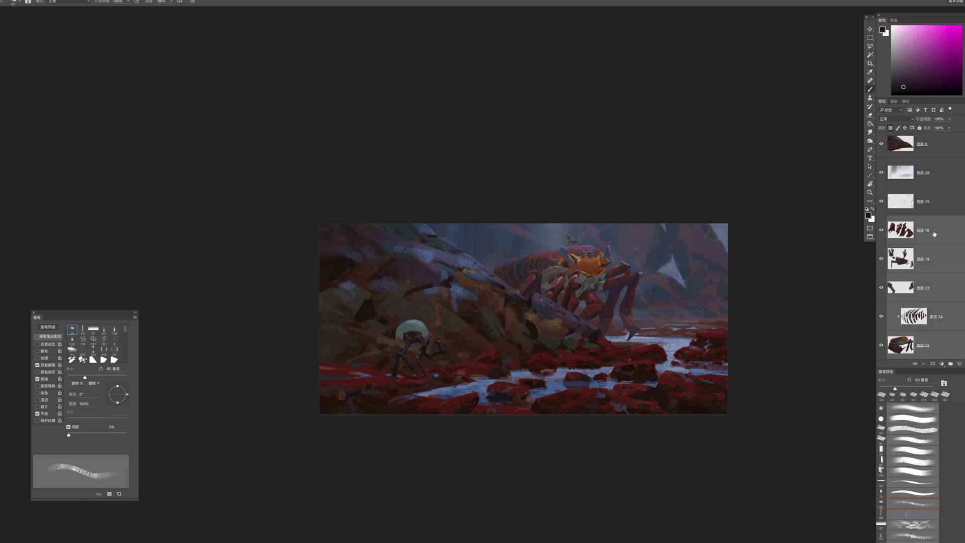
scroll(934, 233, "down", 1)
left_click(933, 188, "shift")
Try resizing and repositioning the selected crab layers with Free Transform, and undo the transform
key("super+t")
left_click_drag(643, 235, 661, 220)
left_click_drag(615, 276, 584, 299)
key("Return")
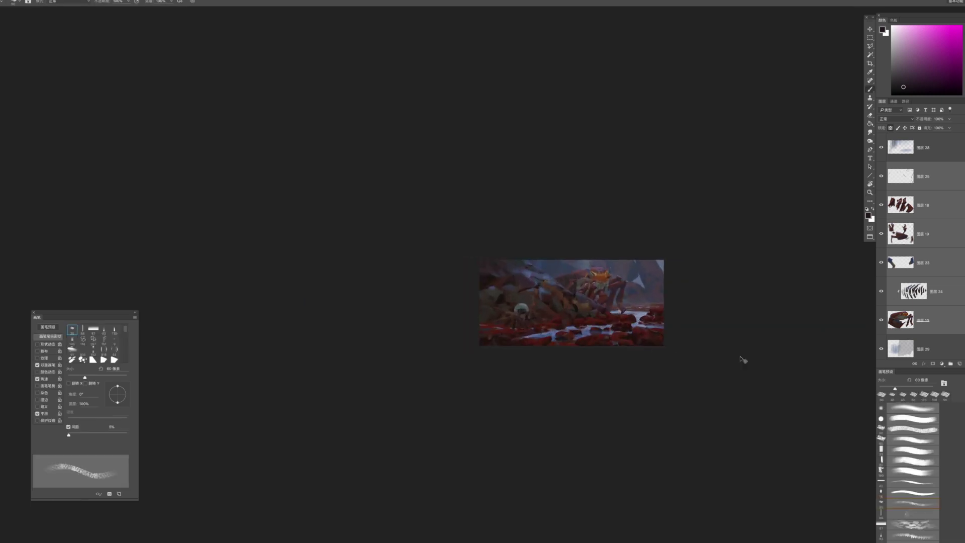
key("z")
left_click_drag(654, 317, 642, 313)
key("b")
key("super+z")
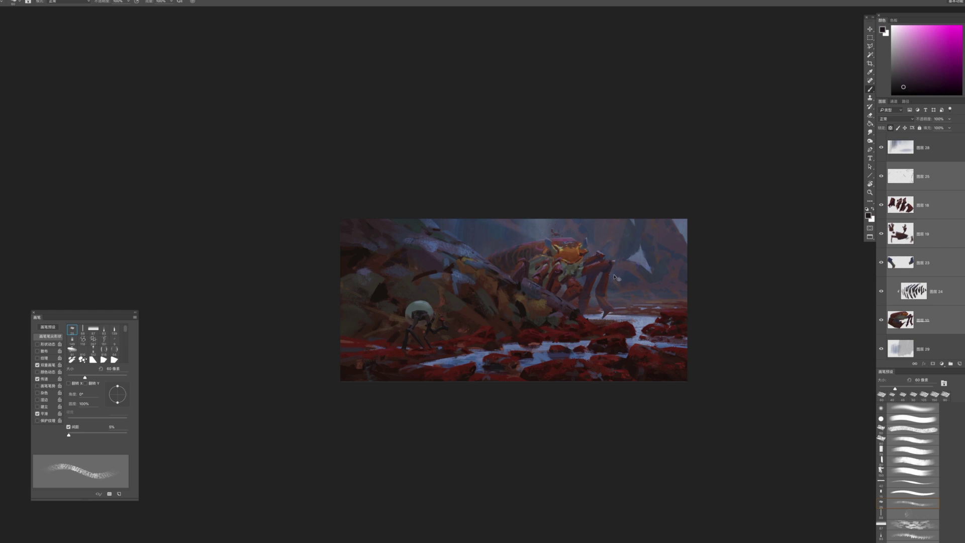
Resize the crab layers slightly with Free Transform and shift the crab a little within the scene
key("ctrl+t")
left_click_drag(462, 337, 464, 335)
left_click_drag(517, 313, 519, 312)
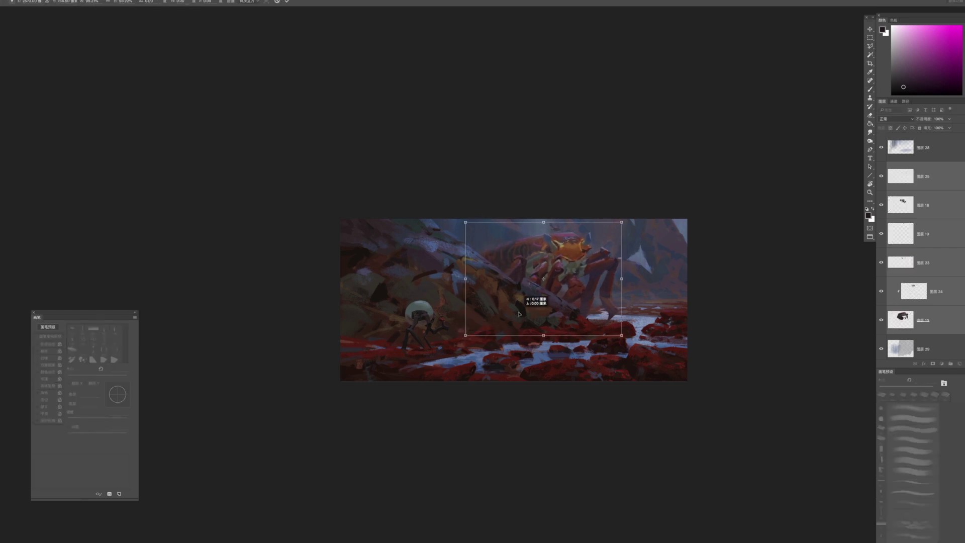
key("Return")
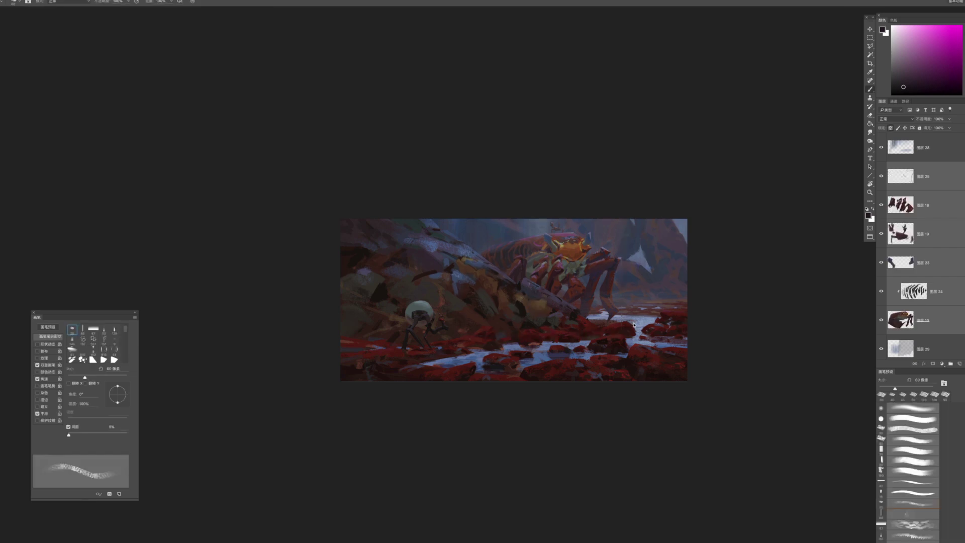
Toggle the crab's transform off and on to compare the composition before and after
key("ctrl+z")
key("ctrl+z")
key("ctrl+z")
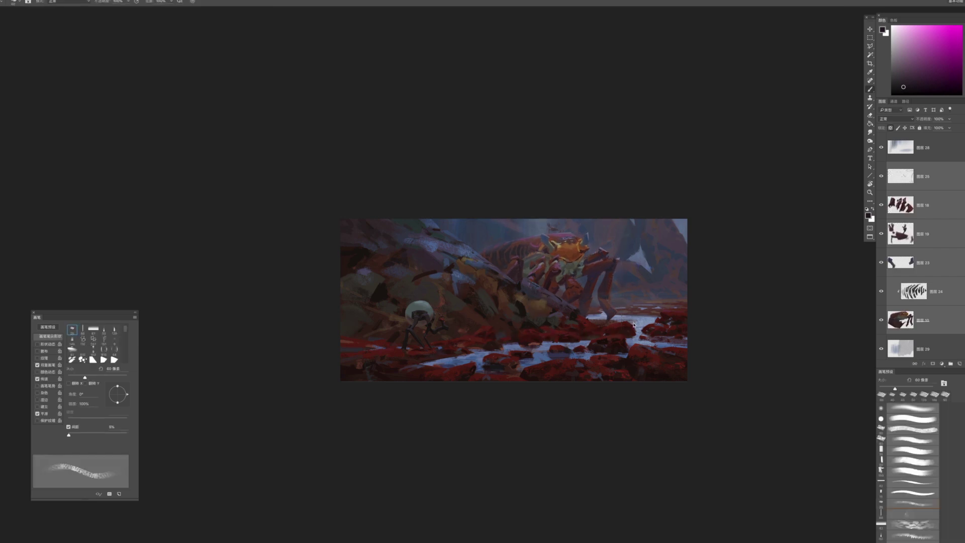
key("ctrl+z")
key("ctrl+z")
key("ctrl+z")
key("ctrl+z")
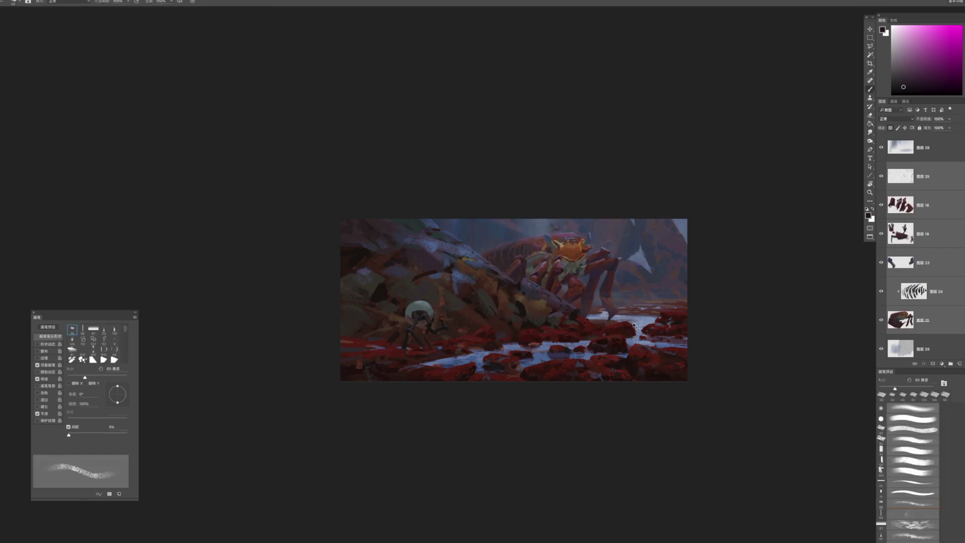
left_click_drag(639, 300, 637, 315)
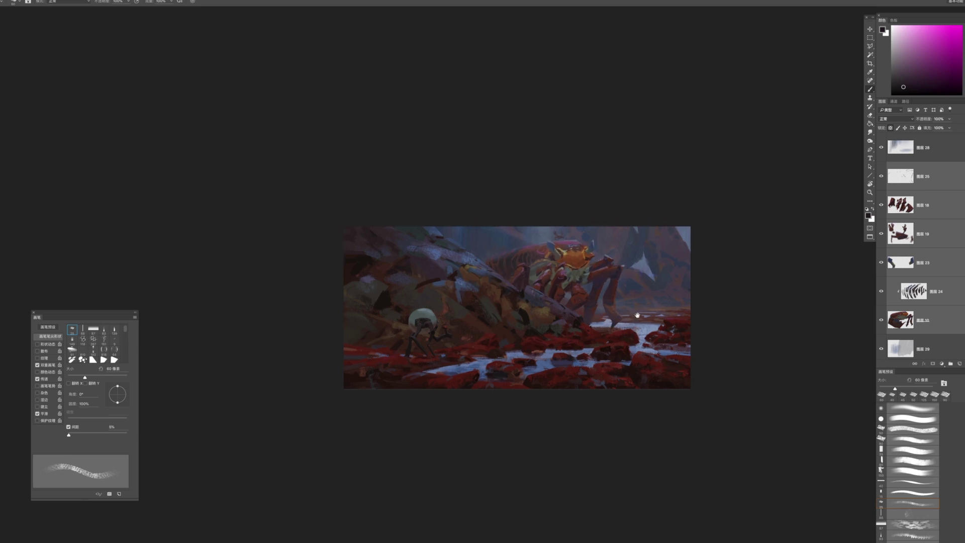
Select 图层 17 拷贝, sample dark red and purple, and paint small strokes on the ground beside the crab's front foot with a finer brush
left_click(603, 328, "ctrl")
left_click(602, 331, "ctrl")
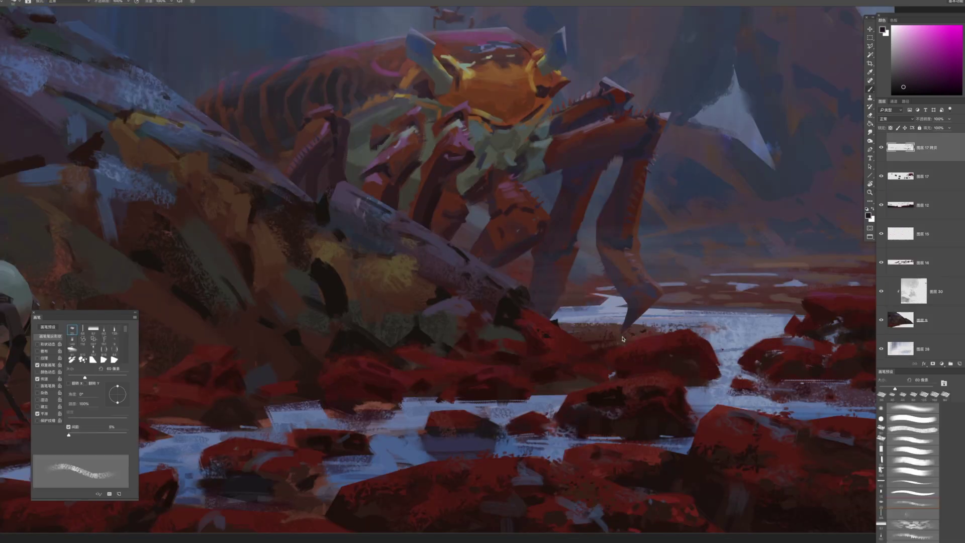
left_click(545, 374, "alt")
key("bracketleft")
key("bracketleft")
key("bracketleft")
key("bracketleft")
key("bracketleft")
key("bracketleft")
left_click_drag(587, 330, 566, 328)
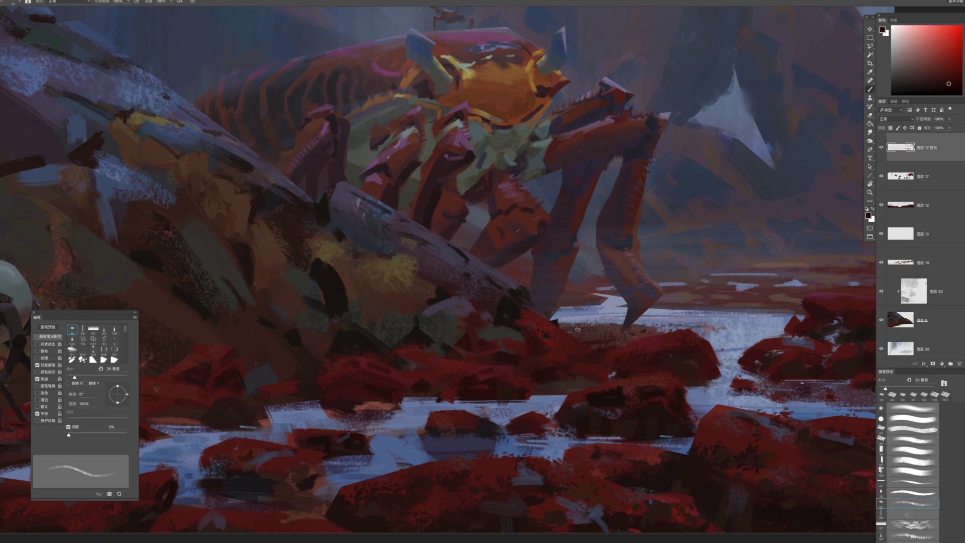
left_click(635, 311, "alt")
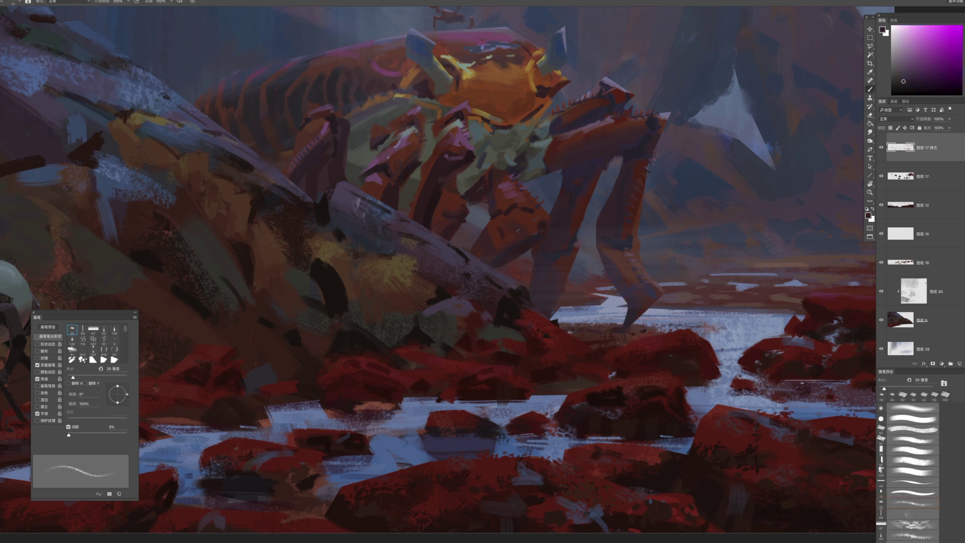
left_click_drag(570, 330, 558, 326)
Sample dark brown and dark red, and touch up the foot of the slope near the crab's front leg on 图层 17 拷贝
left_click(523, 305, "ctrl")
key("bracketright")
left_click(514, 307, "alt")
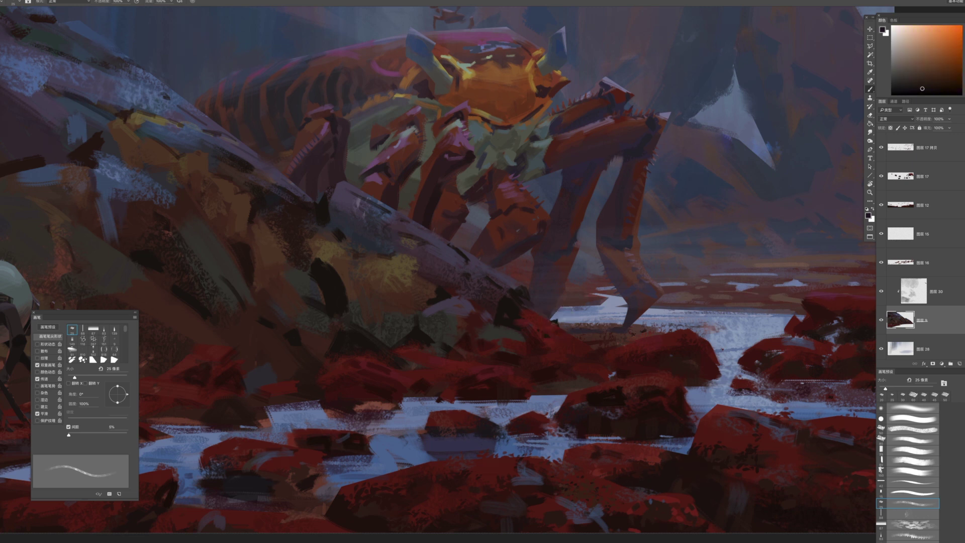
left_click(550, 328, "ctrl")
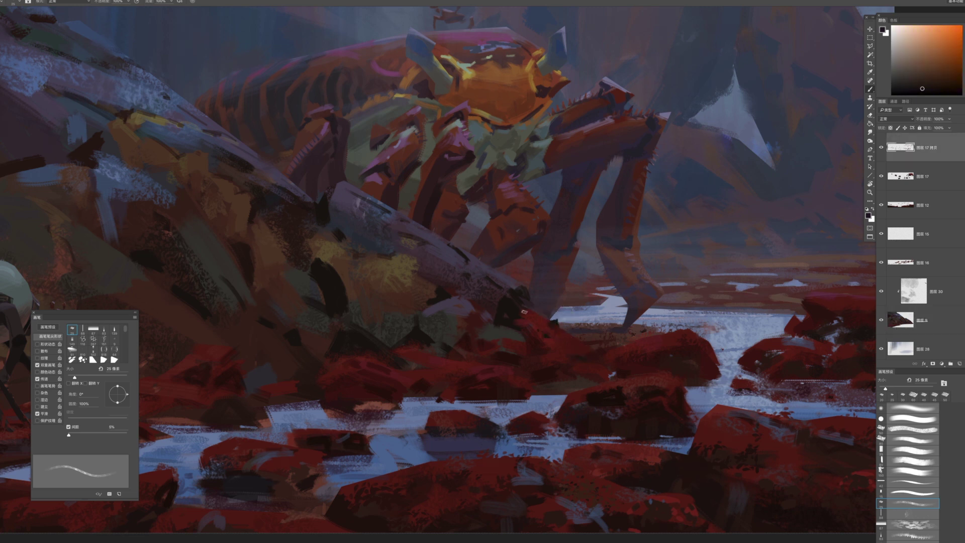
left_click(550, 321, "alt")
key("period")
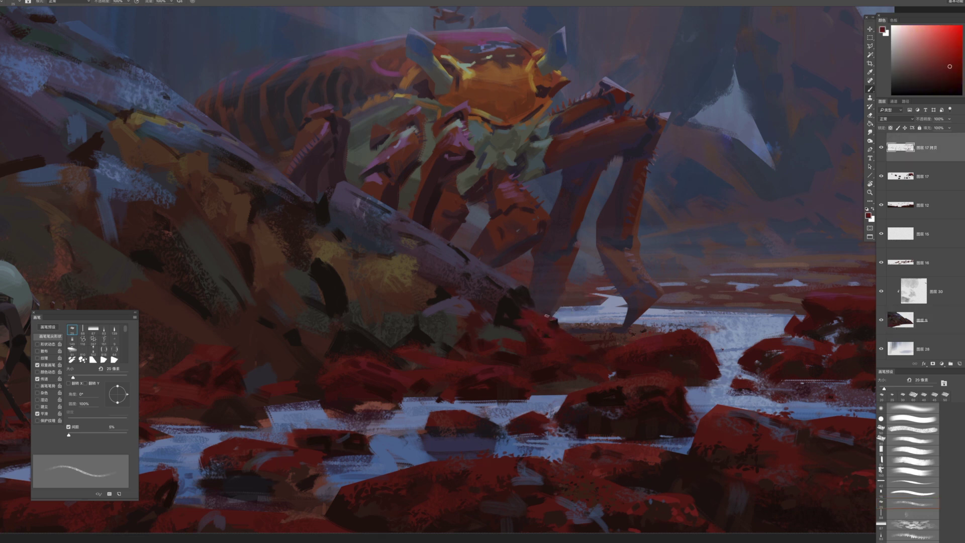
left_click_drag(574, 391, 535, 388)
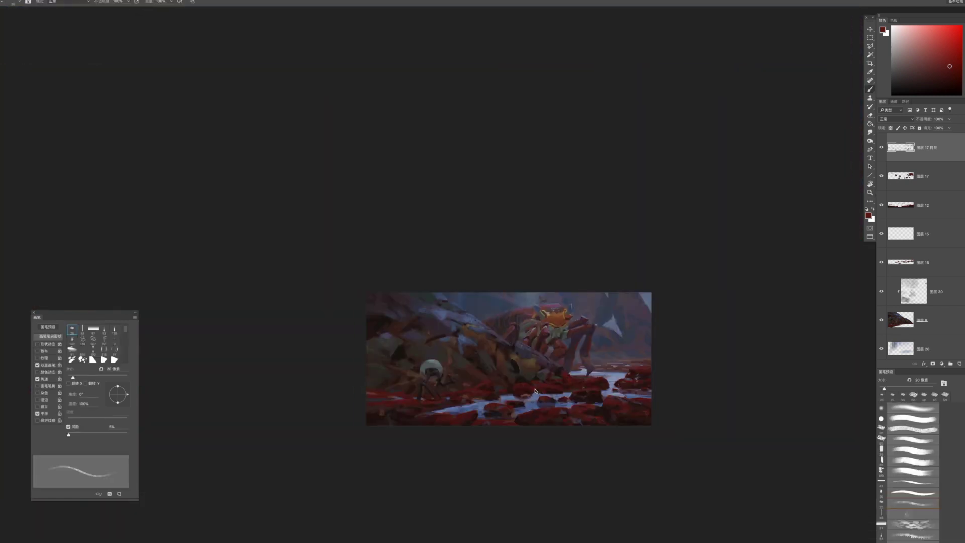
scroll(524, 424, "up", 5)
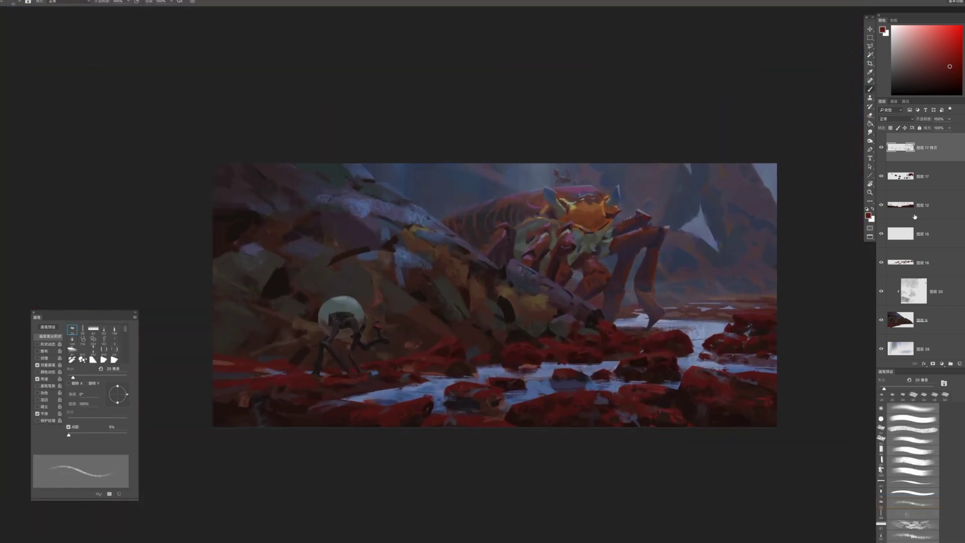
Stamp all visible layers into a new layer above the stack and apply Smart Sharpen to it with a 1.6-pixel radius
scroll(925, 154, "down", 3)
key("ctrl+alt+shift+e")
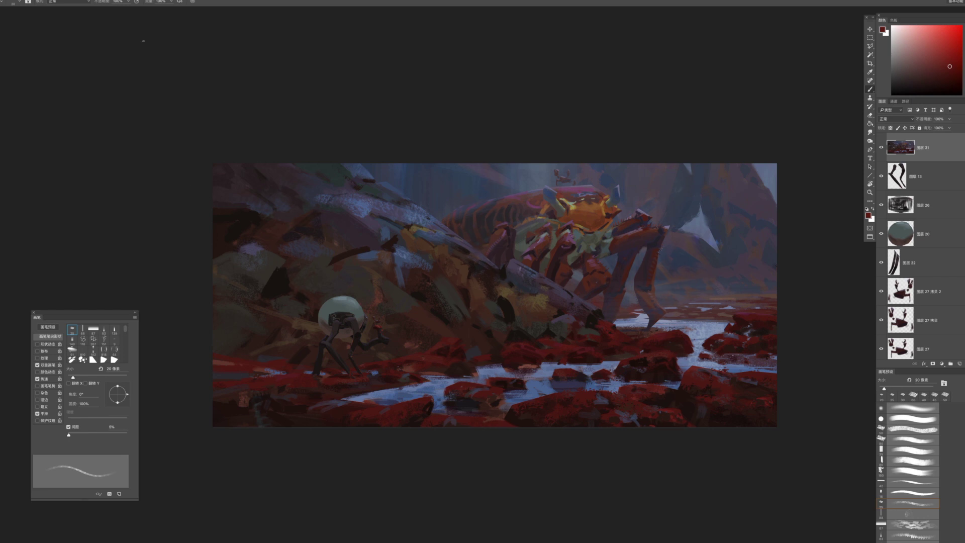
left_click(93, 0)
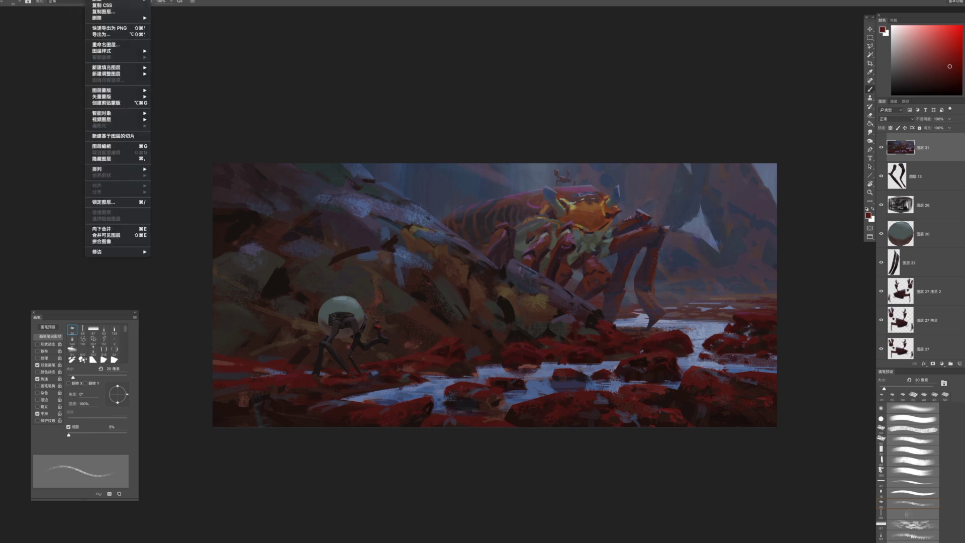
mouse_move(166, 90)
left_click(221, 121)
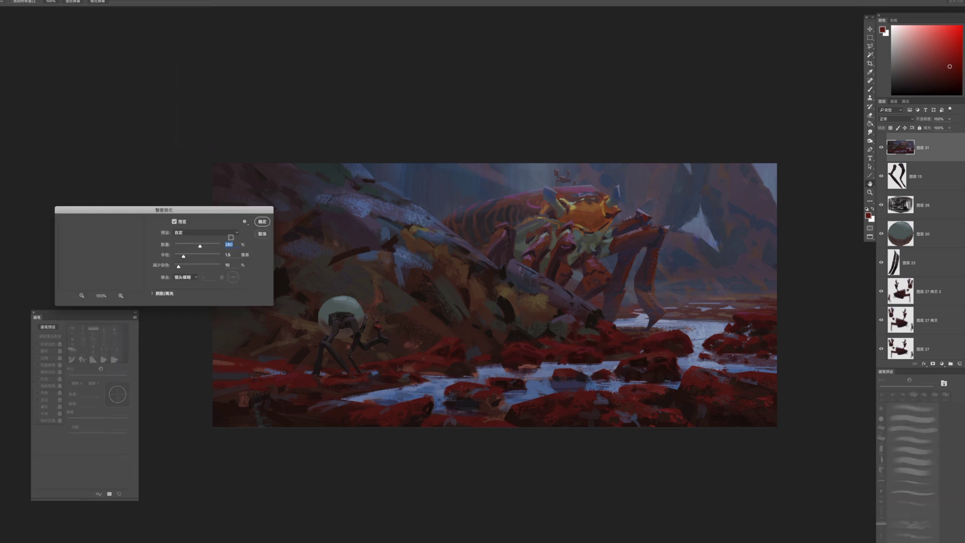
left_click(261, 222)
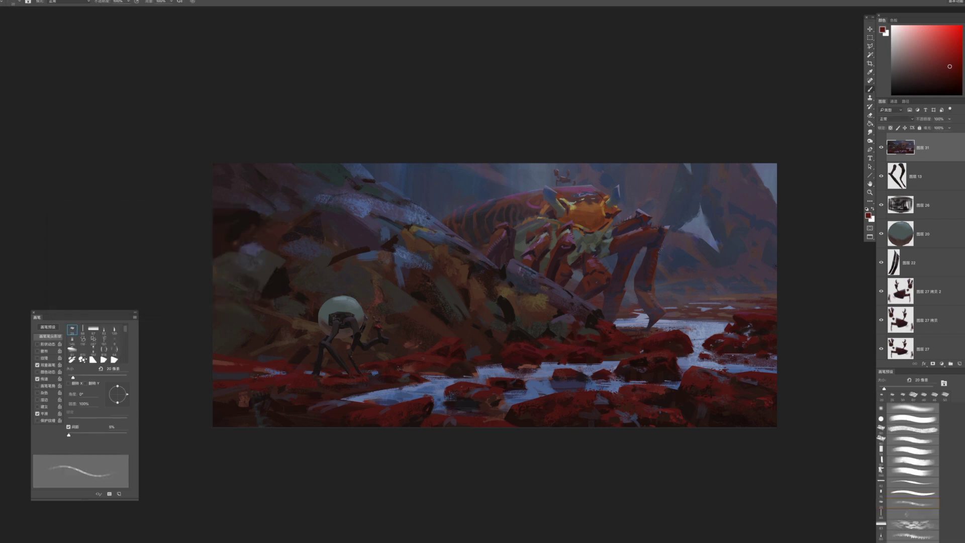
left_click(139, 1)
left_click(167, 39)
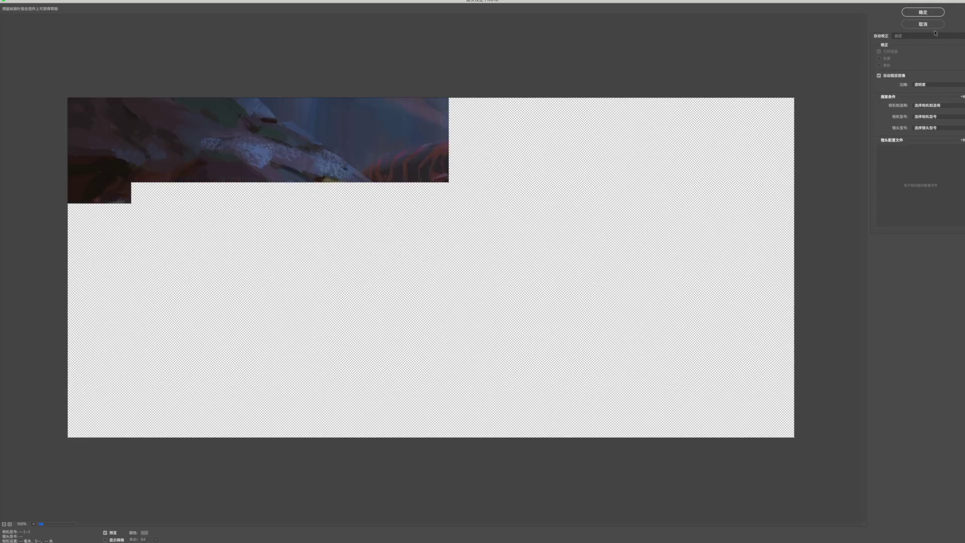
left_click(923, 24)
Apply the Camera Raw filter to the merged copy, warming the temperature slightly and shifting the tint a little toward green
left_click(150, 4)
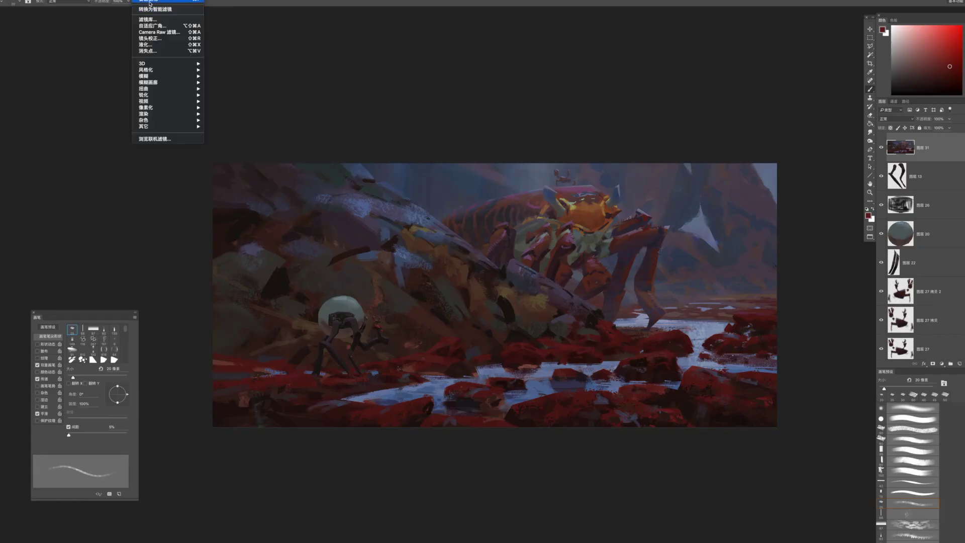
left_click(168, 32)
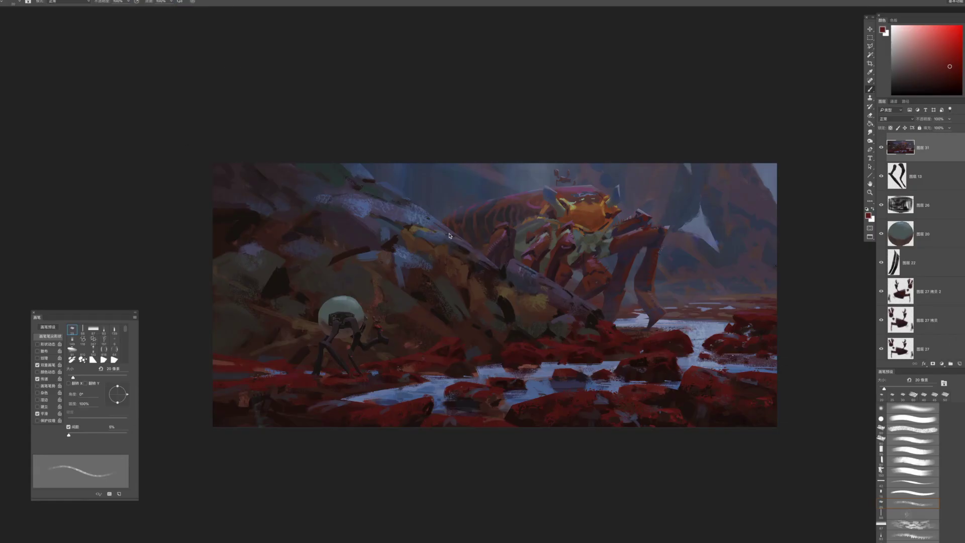
left_click_drag(648, 137, 660, 153)
scroll(484, 176, "down", 3)
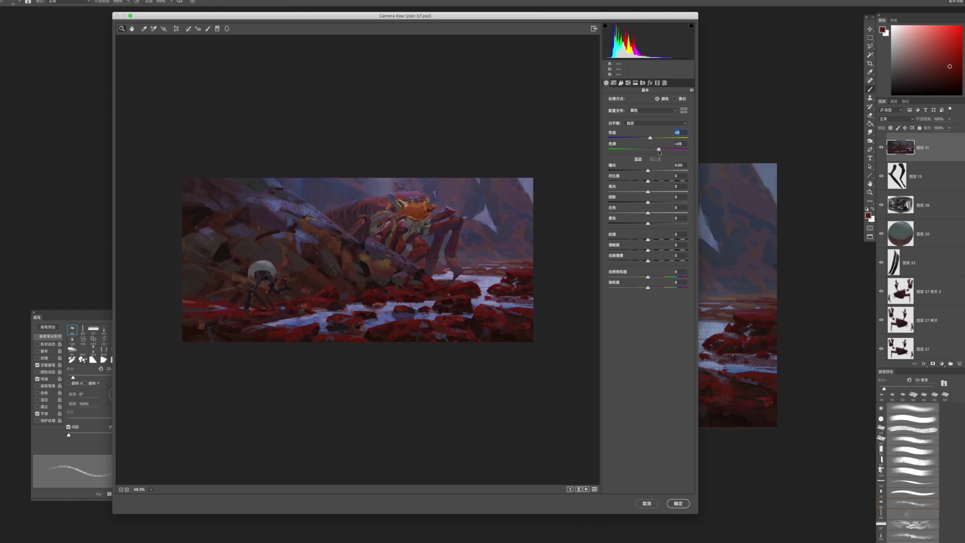
left_click_drag(660, 152, 624, 154)
key("super+minus")
key("super+minus")
key("super+minus")
key("super+equal")
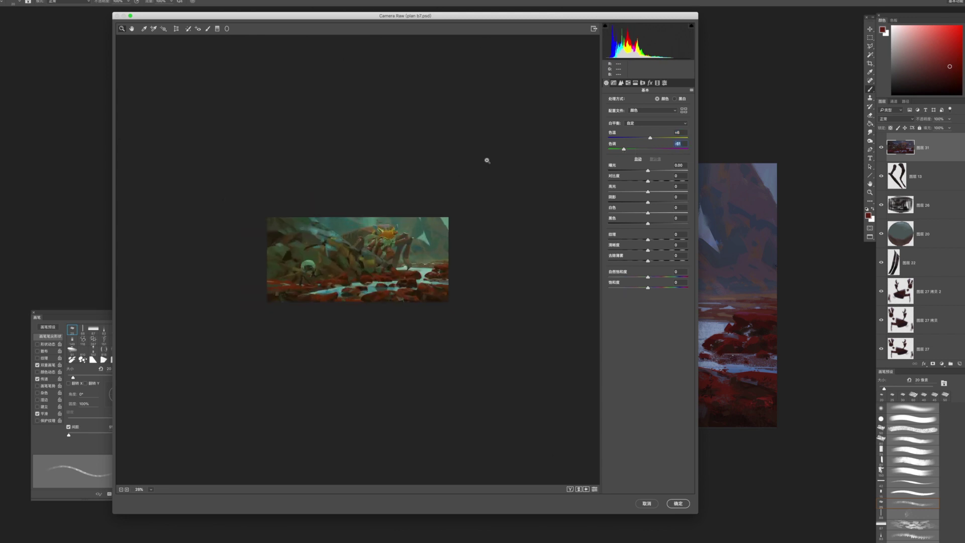
scroll(487, 161, "up", 1)
left_click_drag(624, 149, 641, 151)
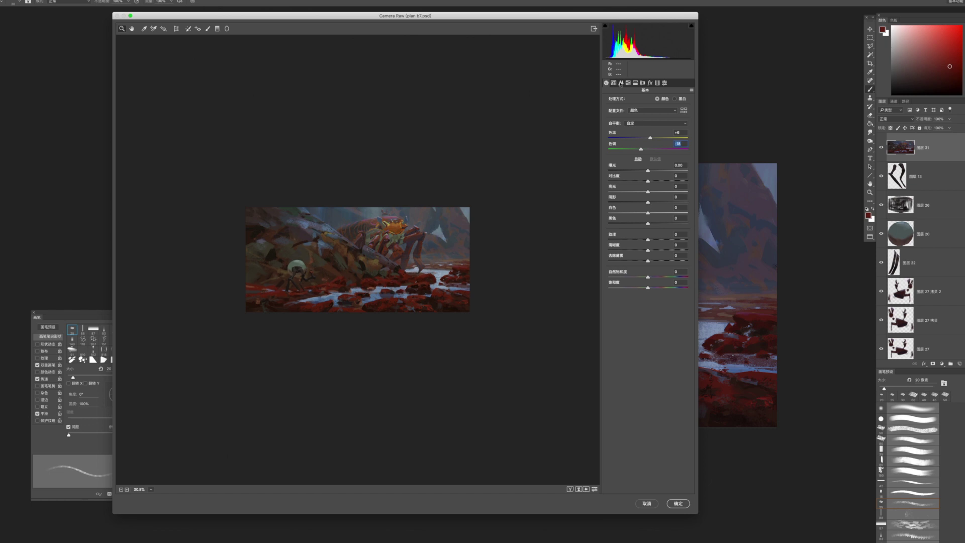
left_click(678, 504)
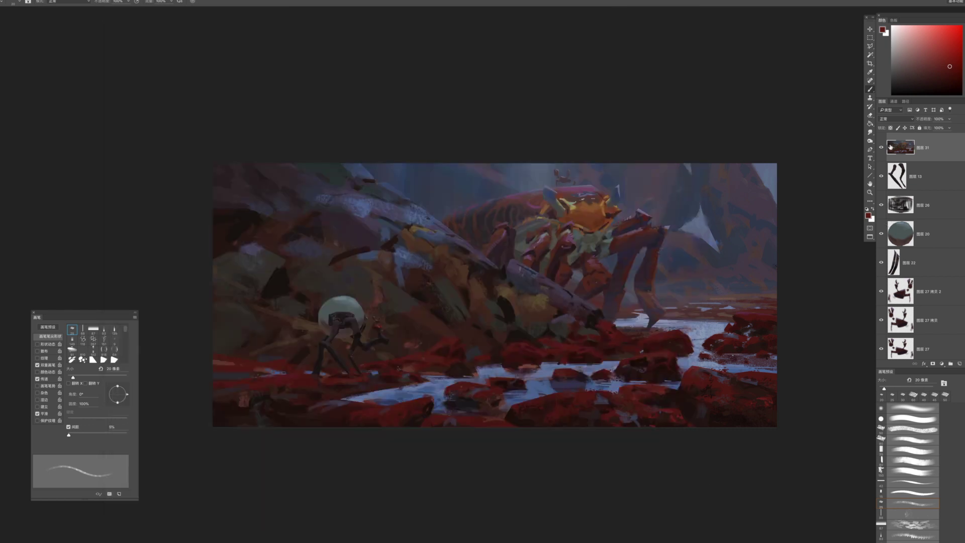
Hide 图层 31, stamp the remaining visible layers into a new layer, and apply Smart Sharpen to this second merged copy
left_click_drag(720, 230, 669, 232)
left_click(881, 148)
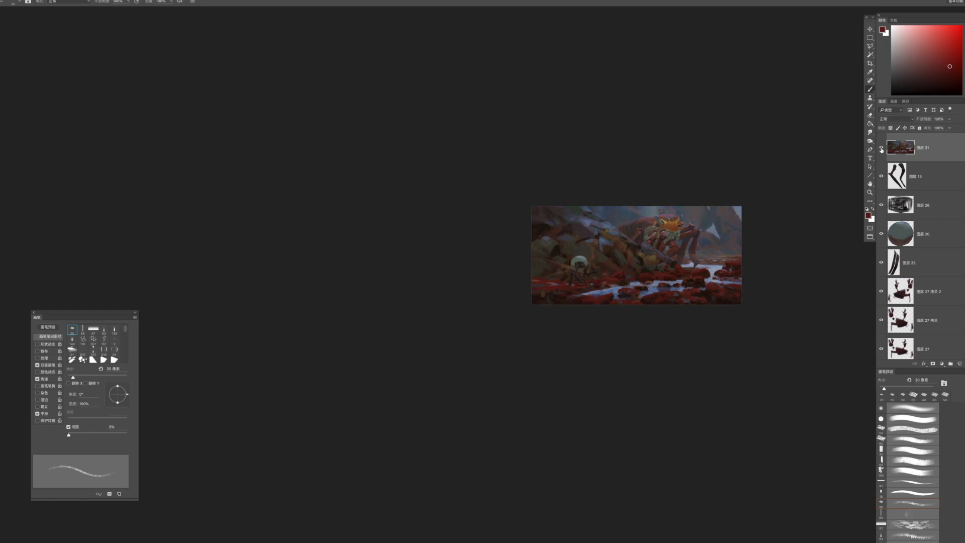
left_click(912, 177)
key("ctrl+shift+alt+e")
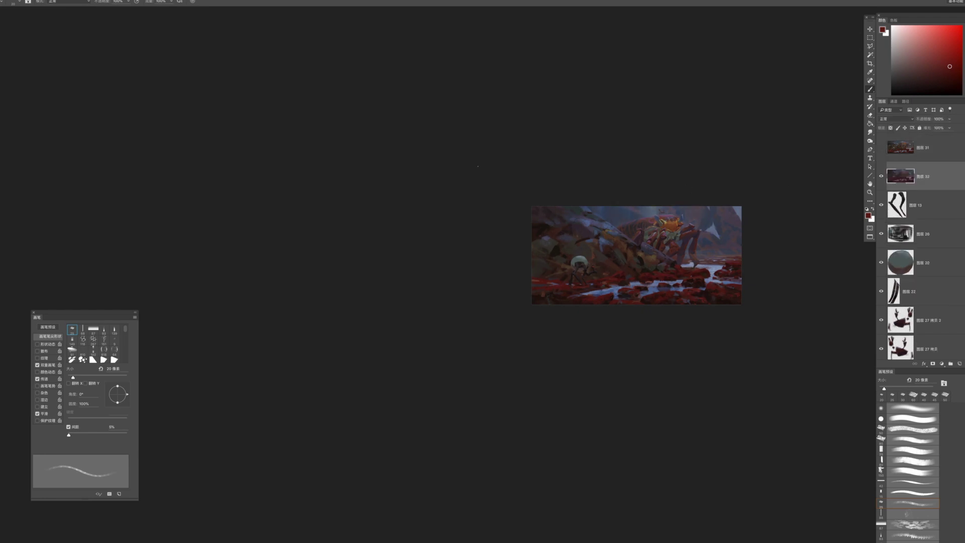
left_click(141, 0)
mouse_move(166, 89)
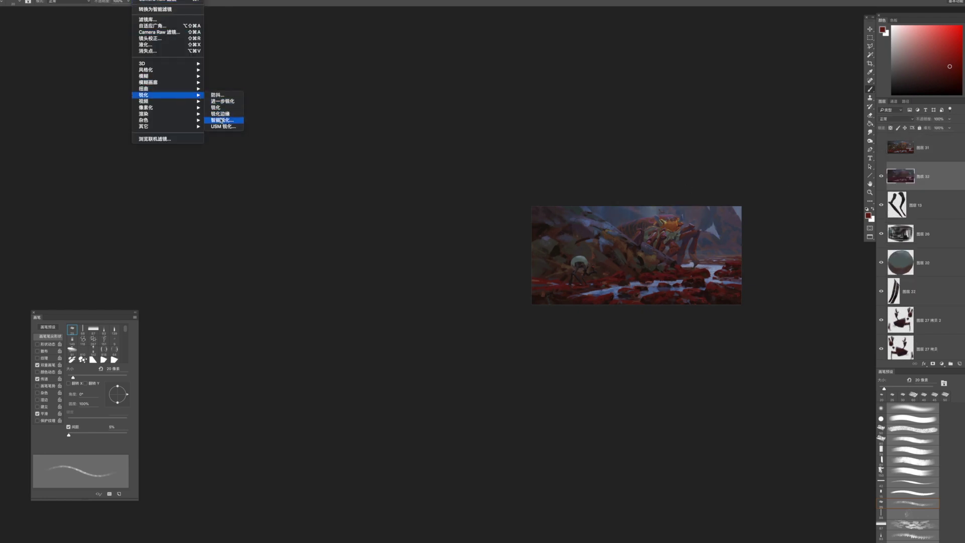
left_click(236, 121)
key("Return")
Lower the saturation of the sharpened merged copy slightly with Hue/Saturation
key("z")
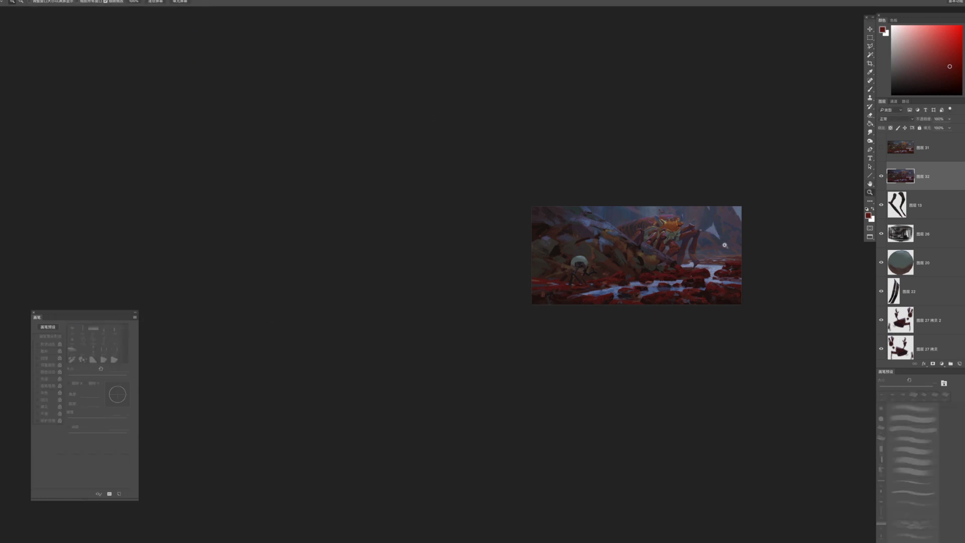
left_click(741, 262)
key("ctrl+u")
left_click_drag(129, 365, 122, 367)
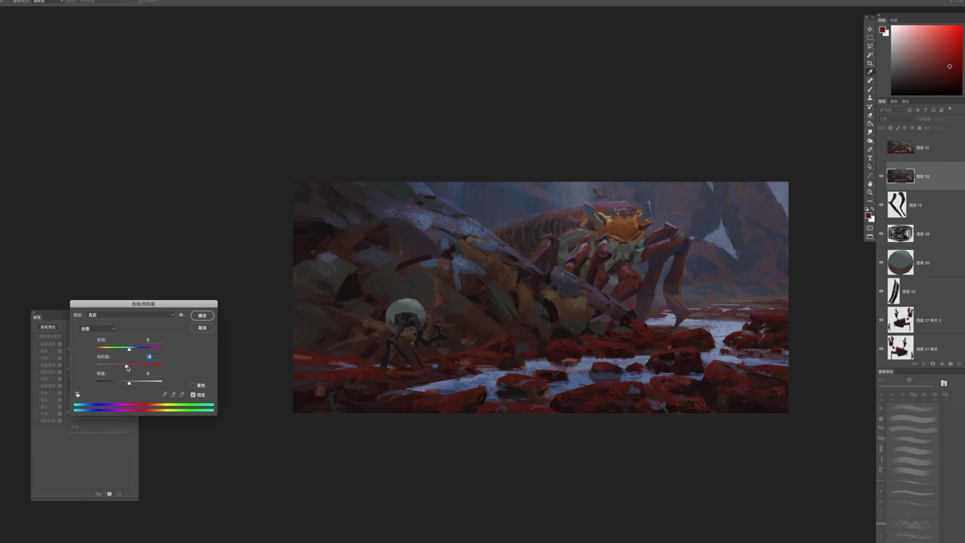
key("Return")
Hide the merged copy 图层 32 and select 图层 28 at the crab's front legs
key("z")
left_click(608, 244)
left_click_drag(622, 261, 603, 262)
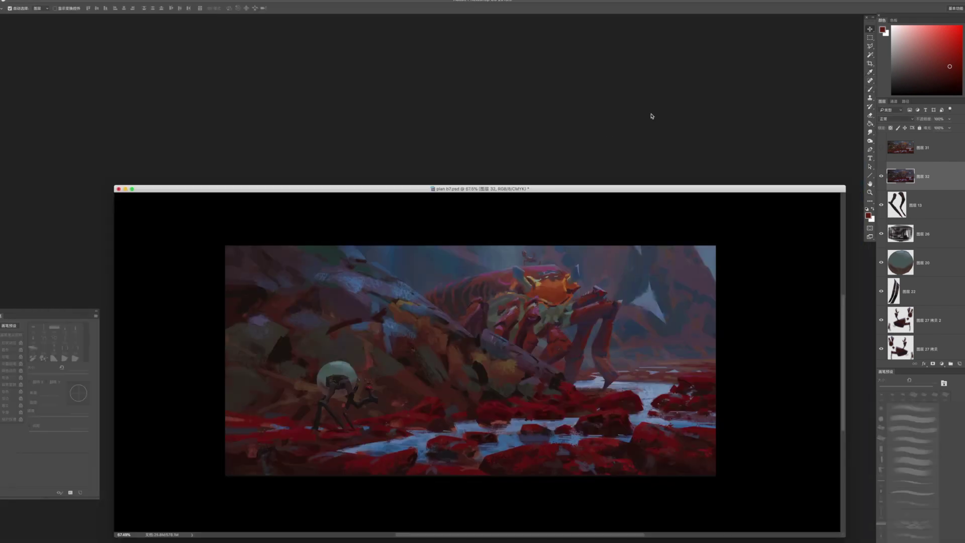
left_click(882, 176)
left_click_drag(460, 329, 469, 197)
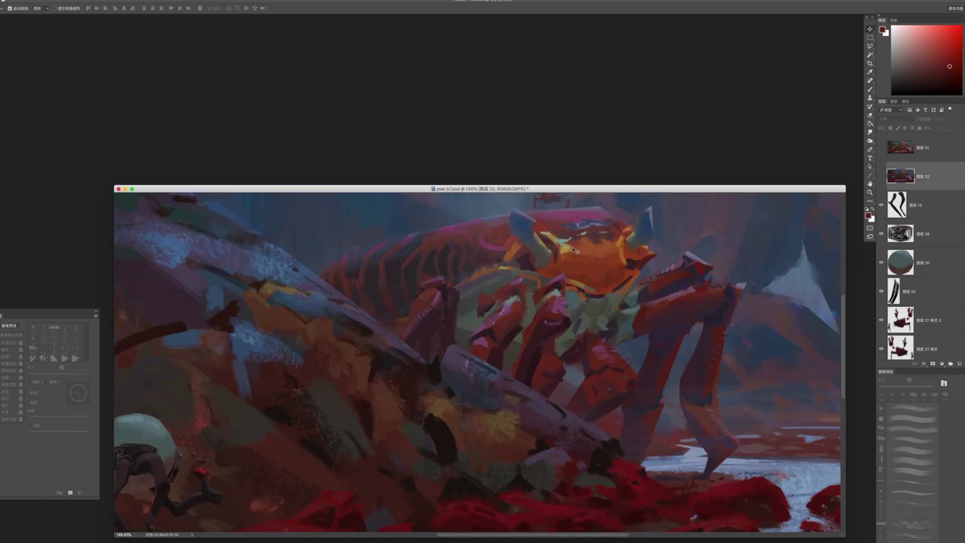
left_click_drag(560, 327, 566, 299)
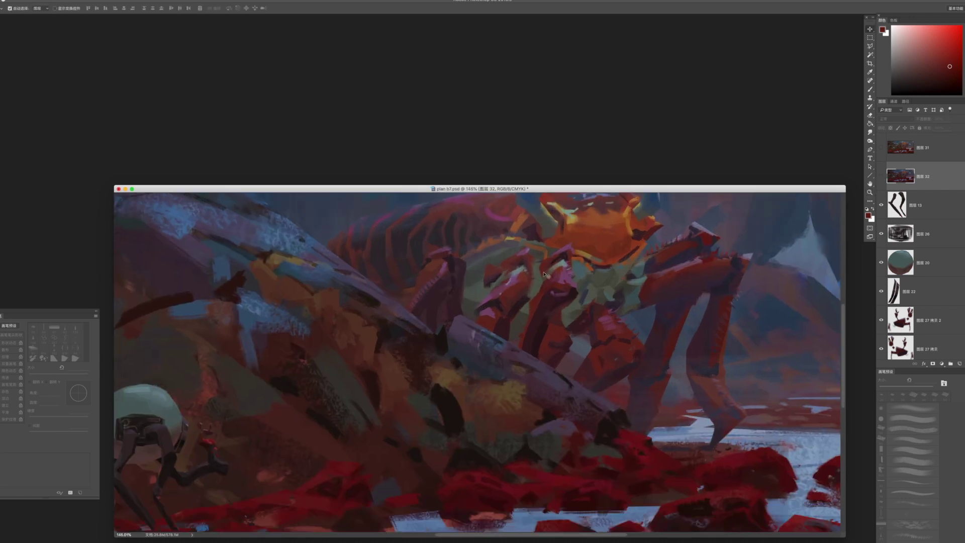
left_click_drag(498, 285, 502, 239)
left_click(486, 264)
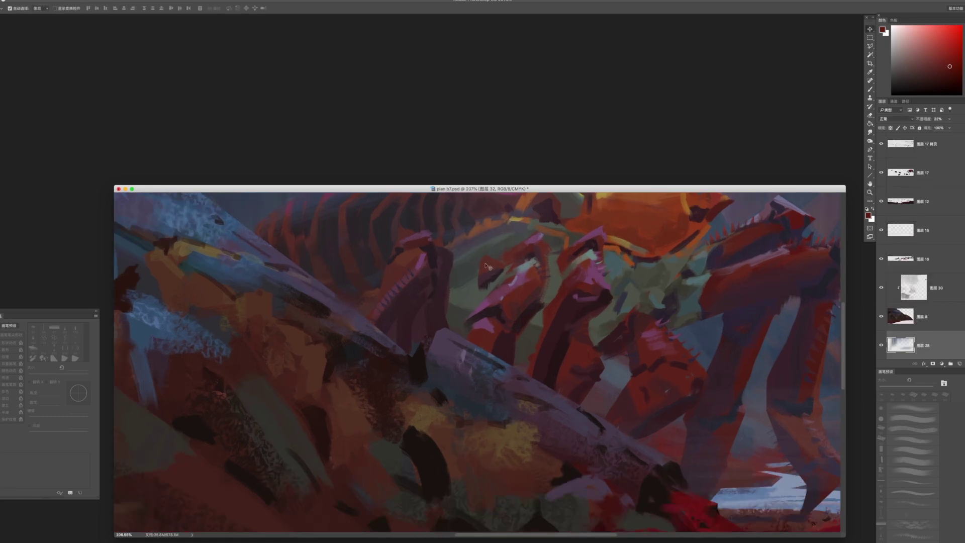
Check the effect of 图层 28 by switching its visibility, and select the crab's leg layer 图层 18
key("e")
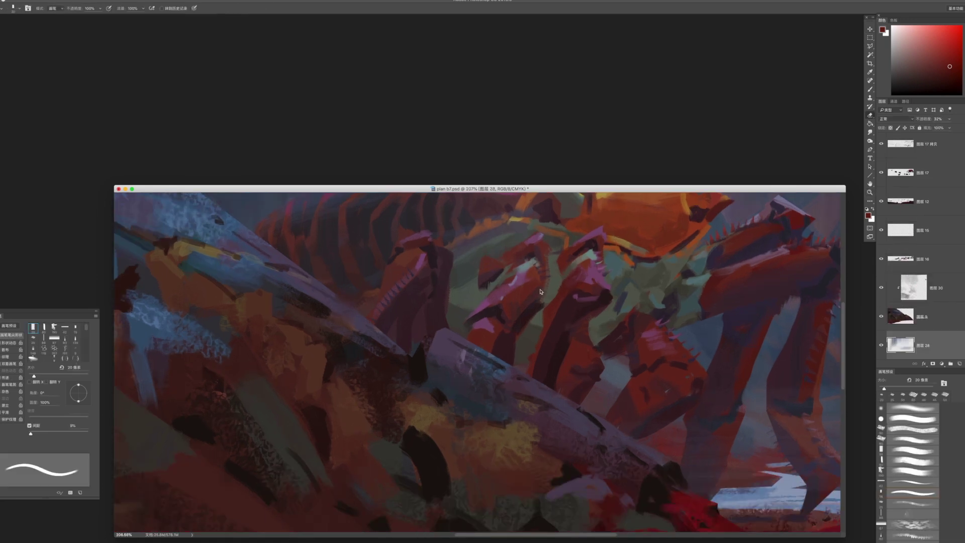
left_click(883, 346)
left_click(498, 276, "super")
left_click_drag(503, 291, 439, 272)
scroll(440, 271, "up", 1)
Create a new layer beneath 图层 18 and paint very dark red shadow strokes behind the crab's middle legs
key("b")
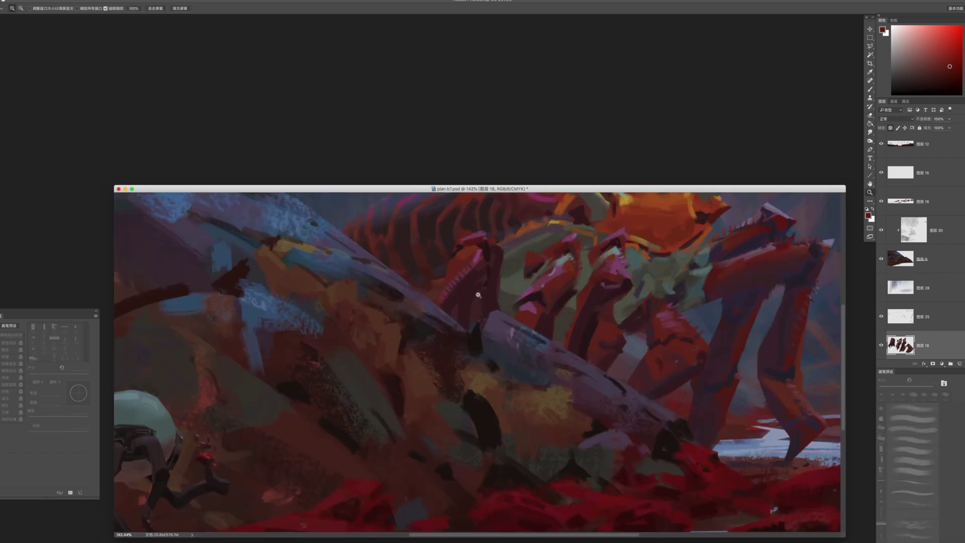
scroll(457, 316, "up", 3)
left_click(539, 266, "alt")
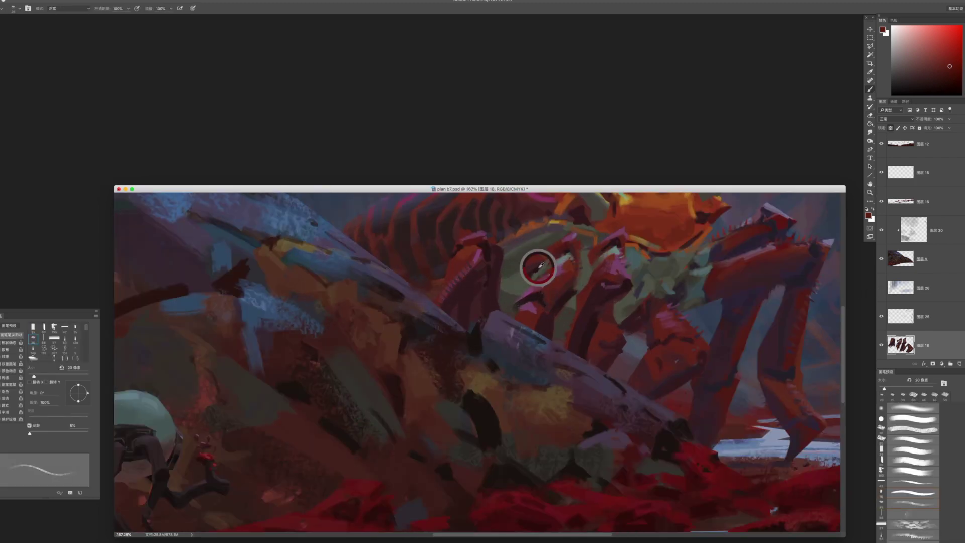
key("period")
left_click(959, 364, "ctrl")
left_click_drag(532, 279, 526, 295)
key("bracketright")
left_click_drag(591, 258, 577, 310)
key("bracketleft")
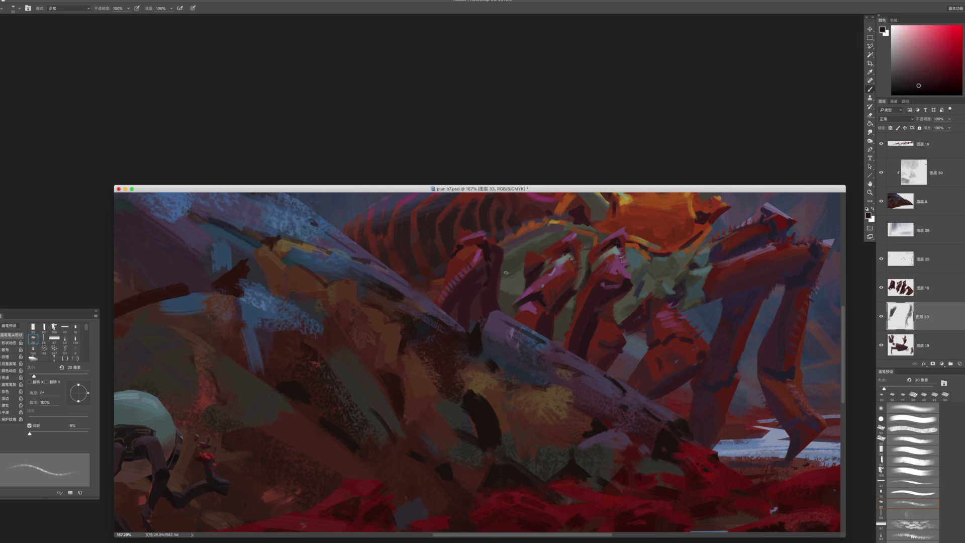
left_click_drag(510, 310, 510, 314)
Choose a soft textured brush, sample the belly's olive green, and paint behind the crab's middle legs on body layer 图层 10
right_click(597, 216)
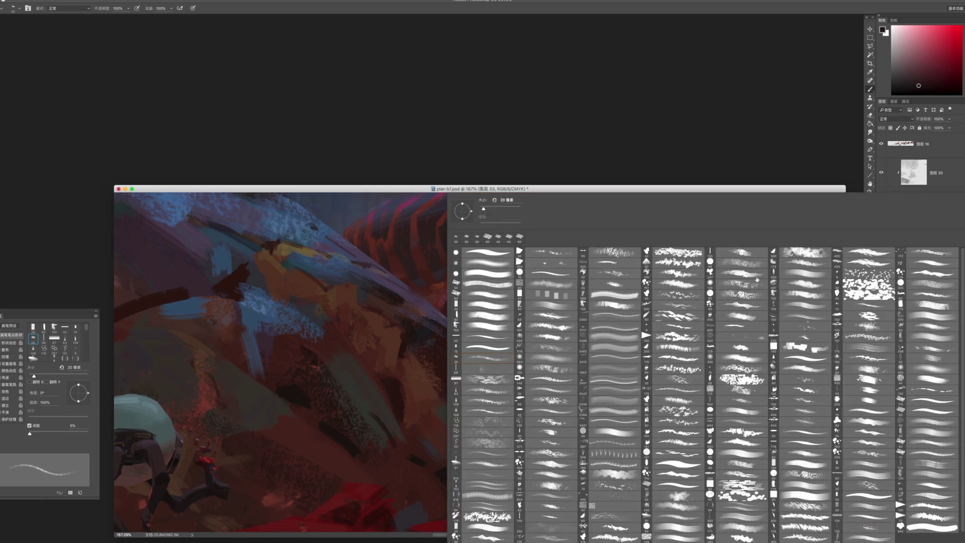
double_click(796, 306)
left_click(519, 273, "alt")
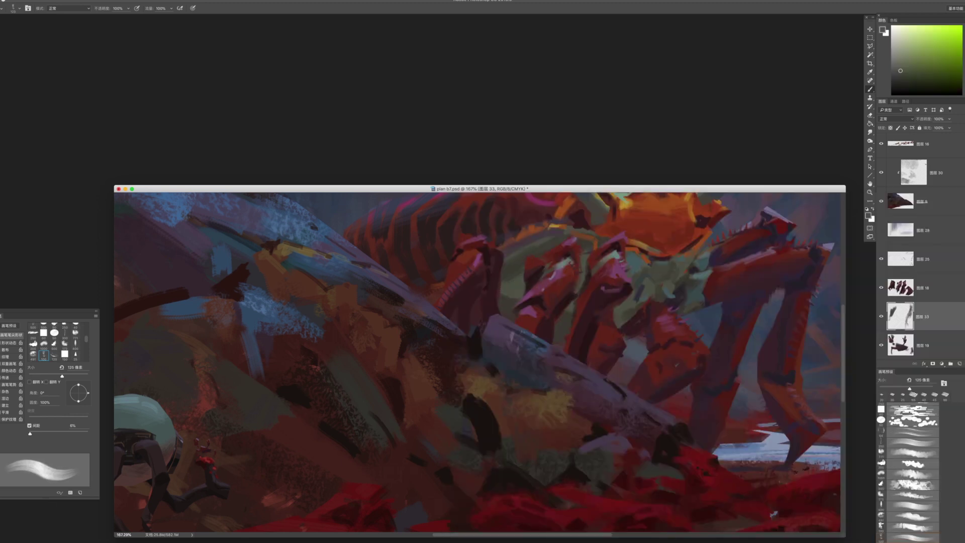
left_click(520, 274, "super")
key("bracketleft")
left_click(511, 268, "alt")
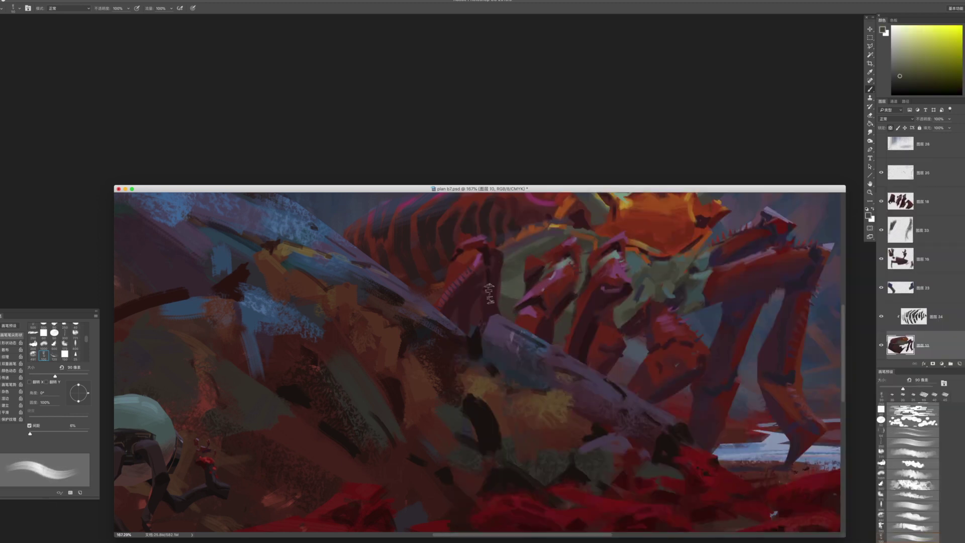
left_click_drag(490, 293, 536, 307)
key("ctrl+shift+alt+e")
key("bracketleft")
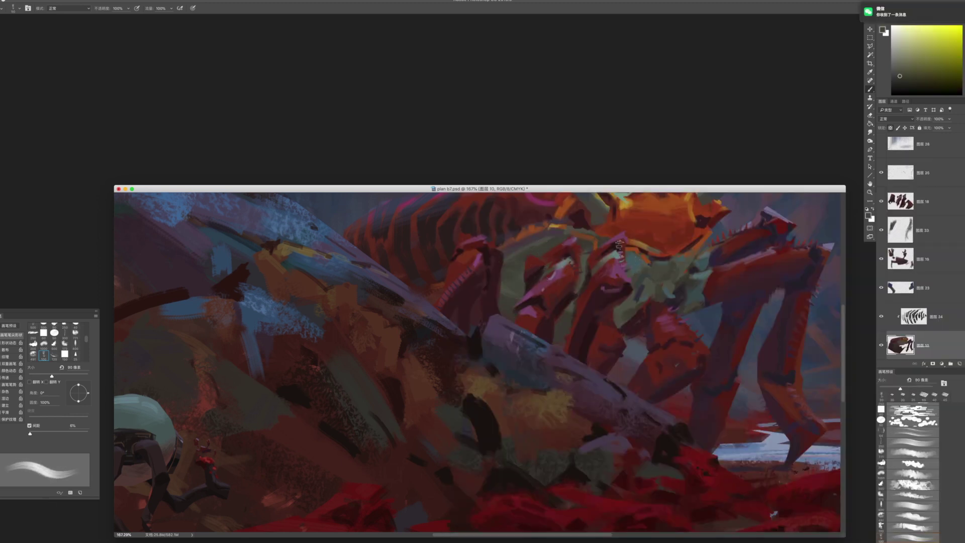
Sample grey-blue and olive tones from the belly and repaint the gaps between the crab's middle legs on 图层 10
left_click(634, 262, "alt")
key("bracketleft")
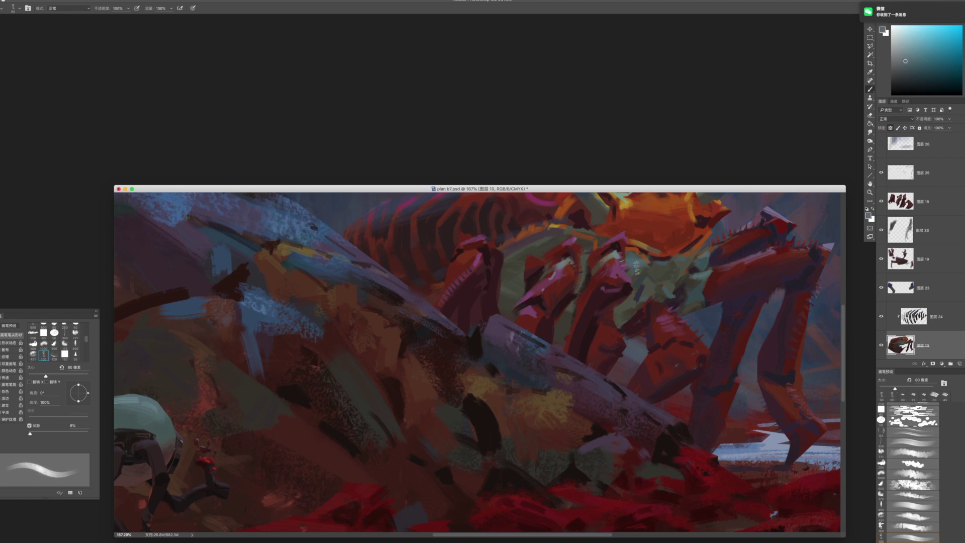
key("bracketleft")
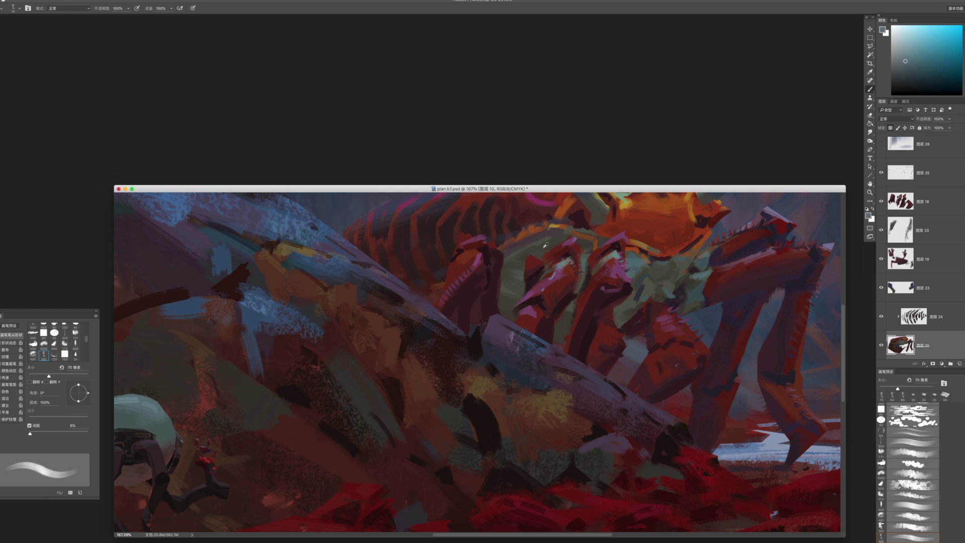
left_click(546, 246, "alt")
left_click(567, 318, "alt")
left_click(625, 314, "alt")
left_click(625, 306, "alt")
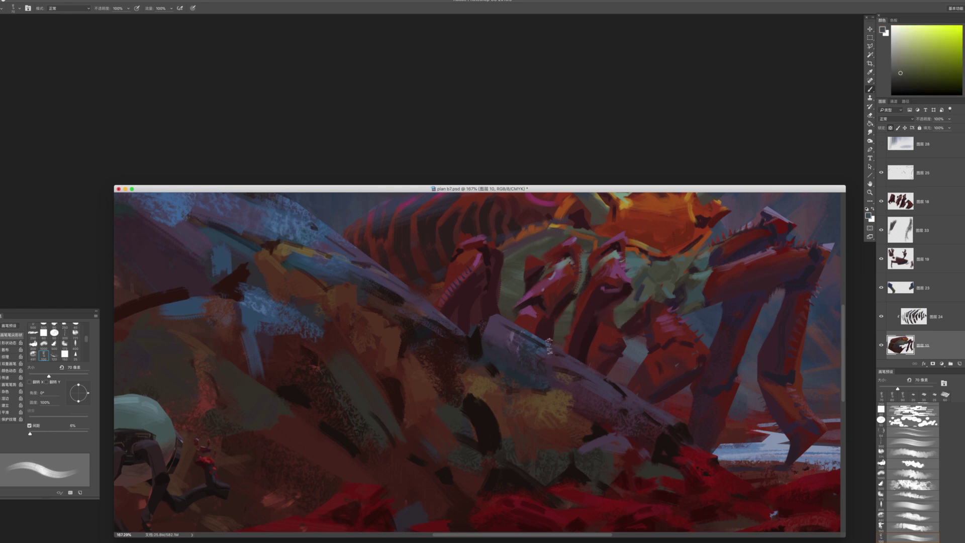
Shade the lower belly between the crab's middle legs with sampled dark olive tones
left_click(564, 331, "alt")
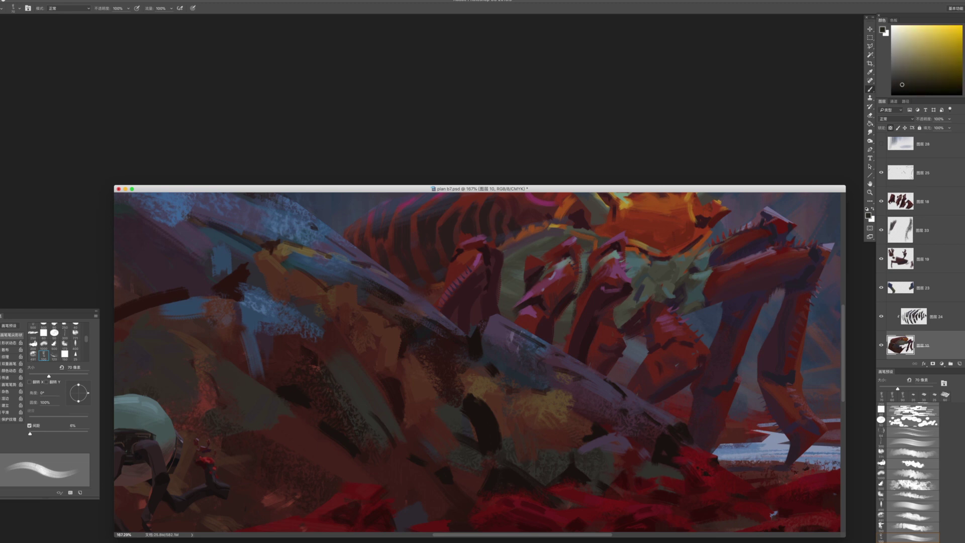
left_click(618, 310, "alt")
key("bracketright")
key("bracketright")
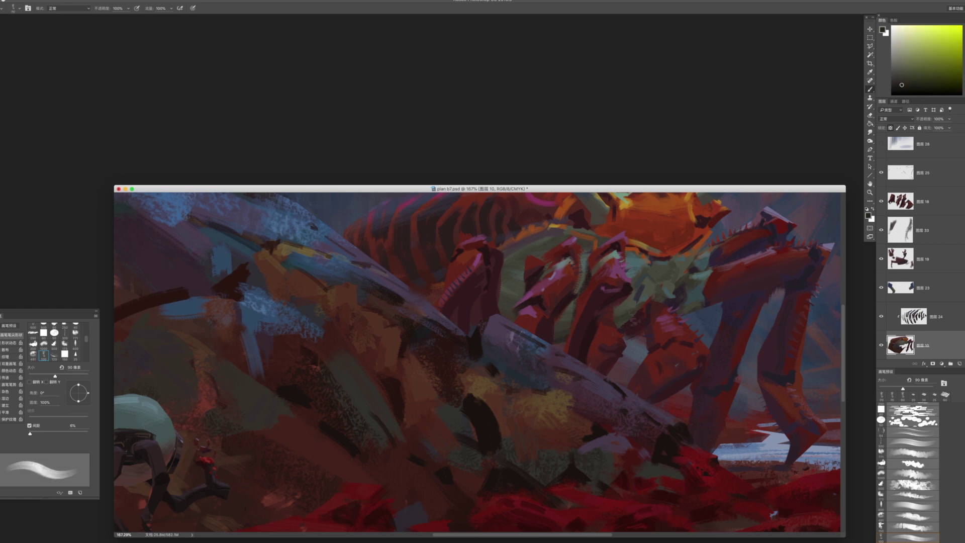
left_click(597, 328, "alt")
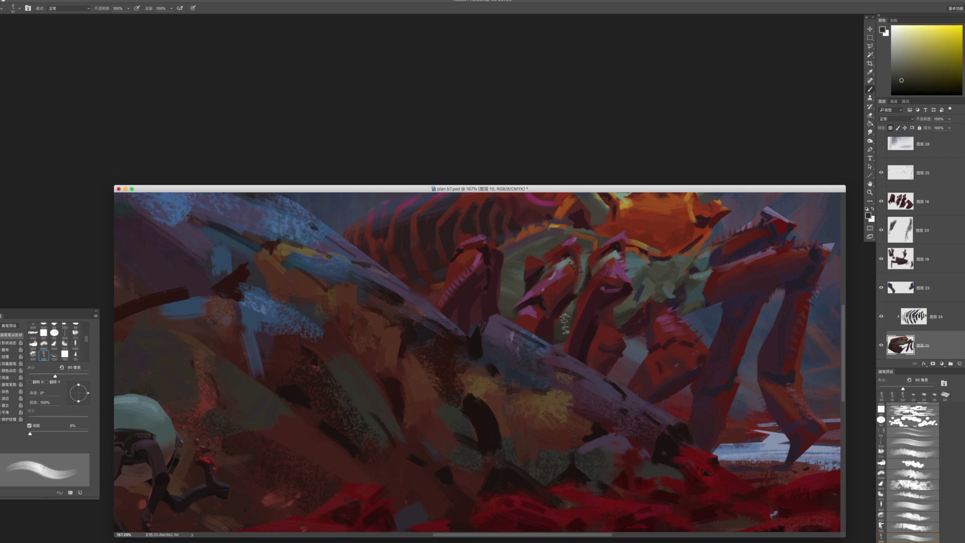
key("bracketleft")
key("bracketleft")
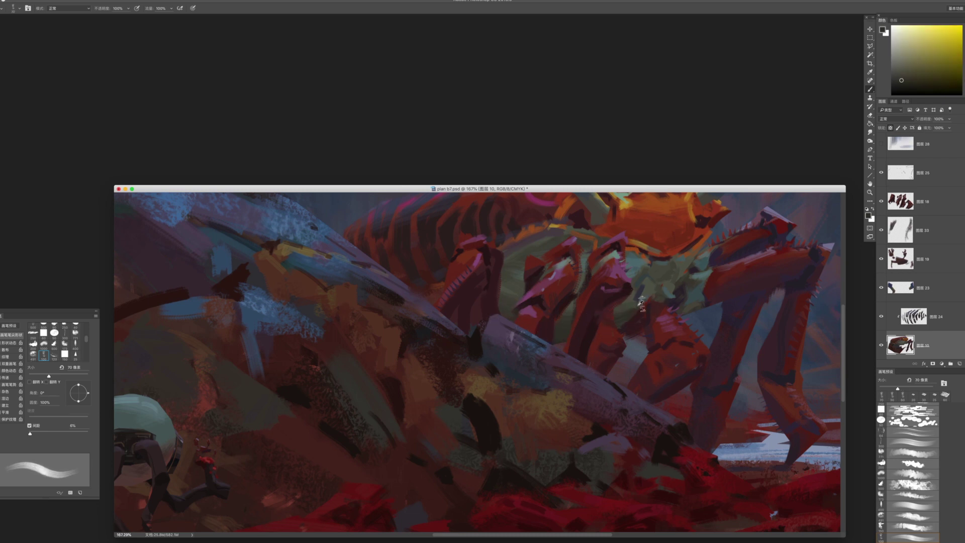
Blend the belly into the base of the crab's front leg with sampled olive, brown and muted red tones
left_click(662, 302, "alt")
left_click(626, 313, "alt")
key("bracketleft")
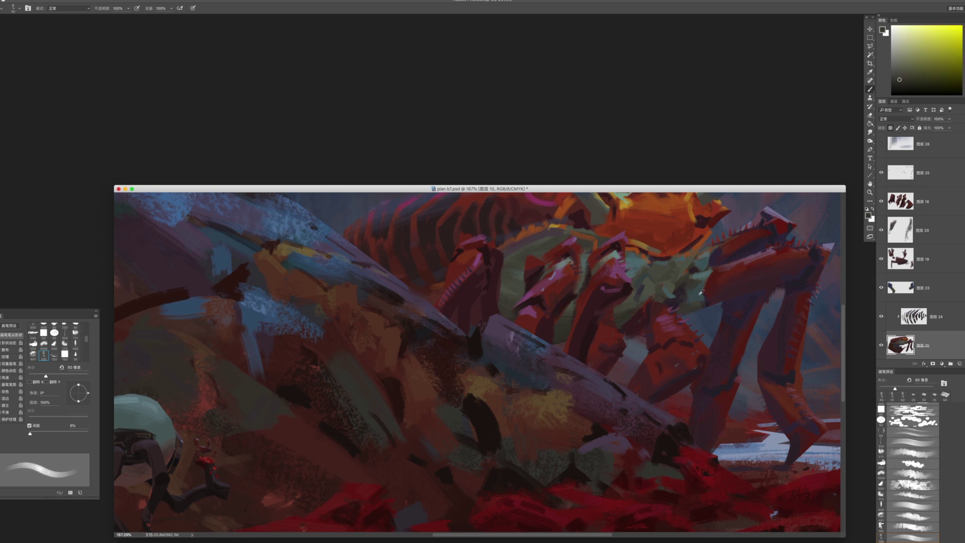
left_click(683, 297, "alt")
left_click(681, 298, "alt")
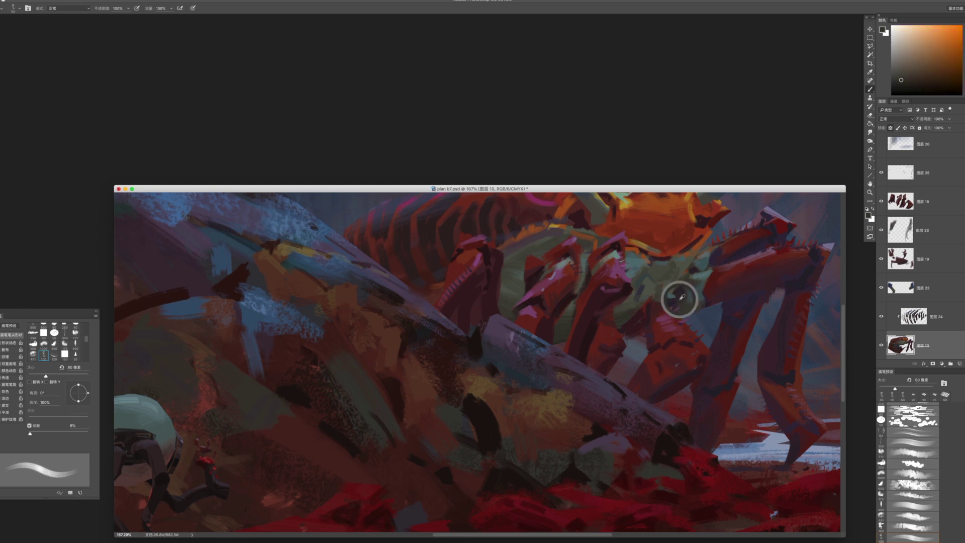
left_click(709, 301, "alt")
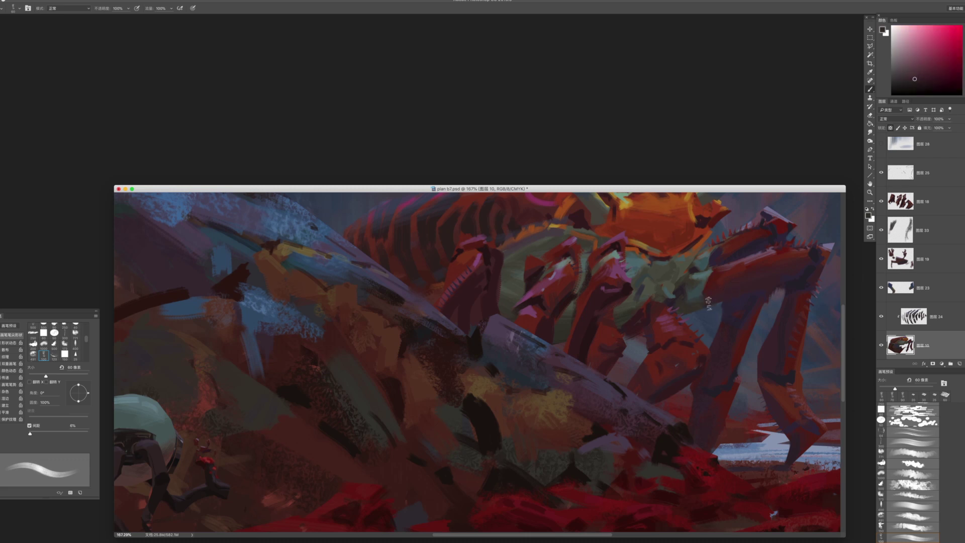
Refine the shadow edges around the crab's front legs with a smaller brush and sampled dark purple, and save the document
mouse_move(710, 324)
left_mouse_down()
mouse_move(697, 345)
mouse_move(640, 229)
mouse_move(799, 321)
mouse_move(728, 321)
mouse_move(750, 323)
left_mouse_up()
key("[")
left_click(634, 337, "alt")
key("[")
key("[")
left_click_drag(656, 354, 698, 345)
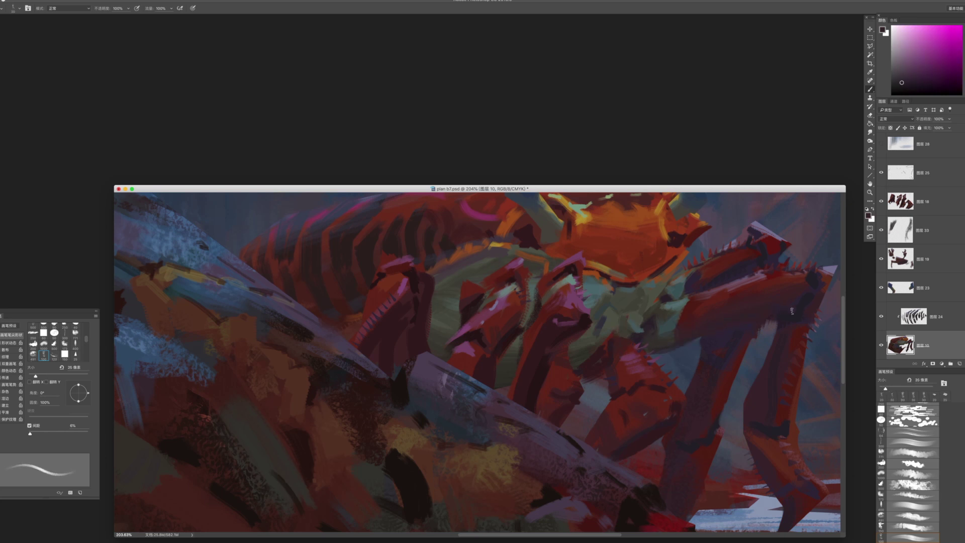
key("bracketright")
key("ctrl+s")
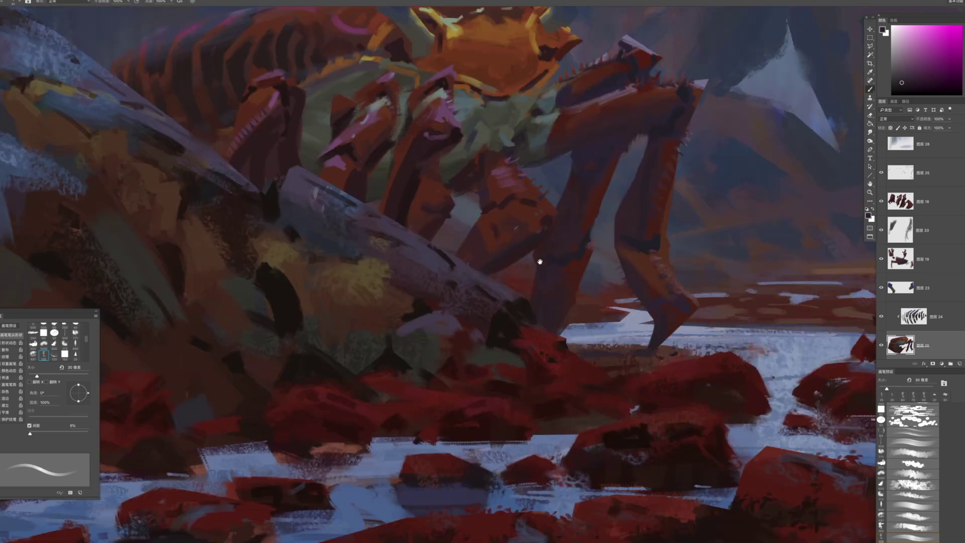
Sample violet from the shell's upper edge, pick a brighter violet, and paint rim light along the shell and front legs
left_click_drag(540, 261, 593, 415)
left_click_drag(559, 222, 537, 217)
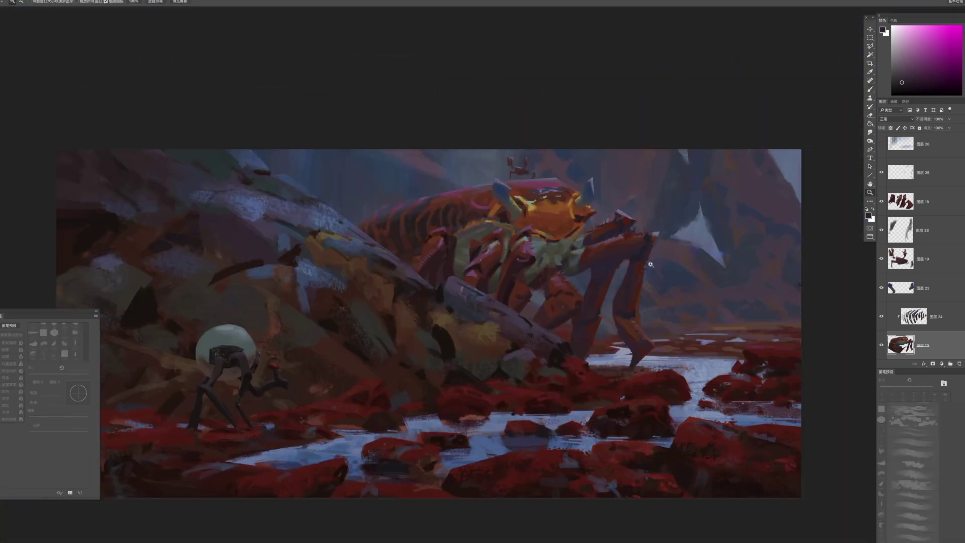
key("b")
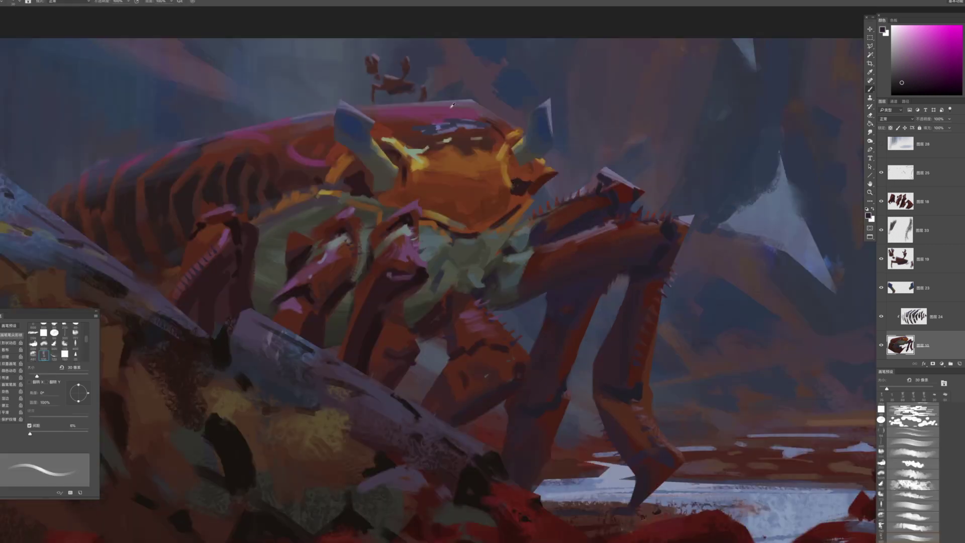
left_click(445, 101, "alt")
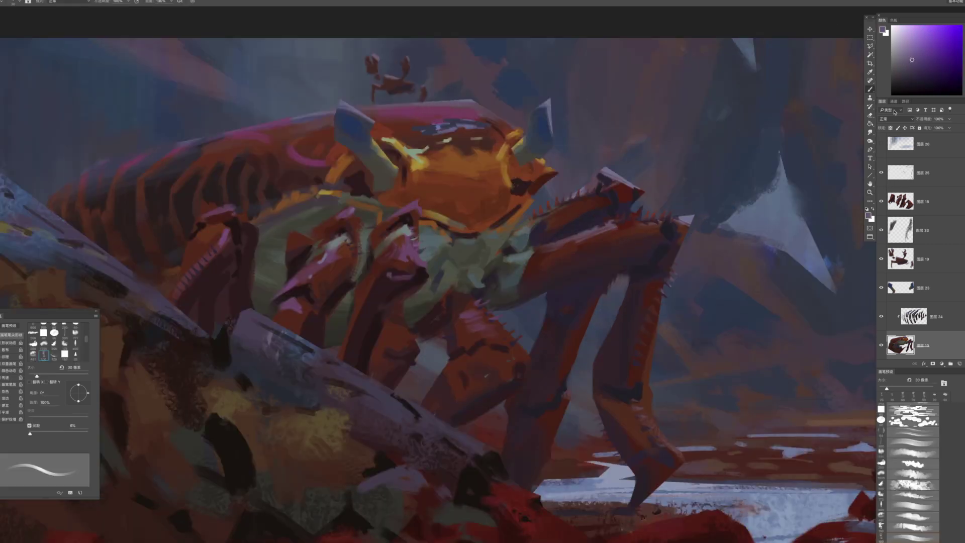
key("bracketleft")
key("bracketright")
left_click(921, 49)
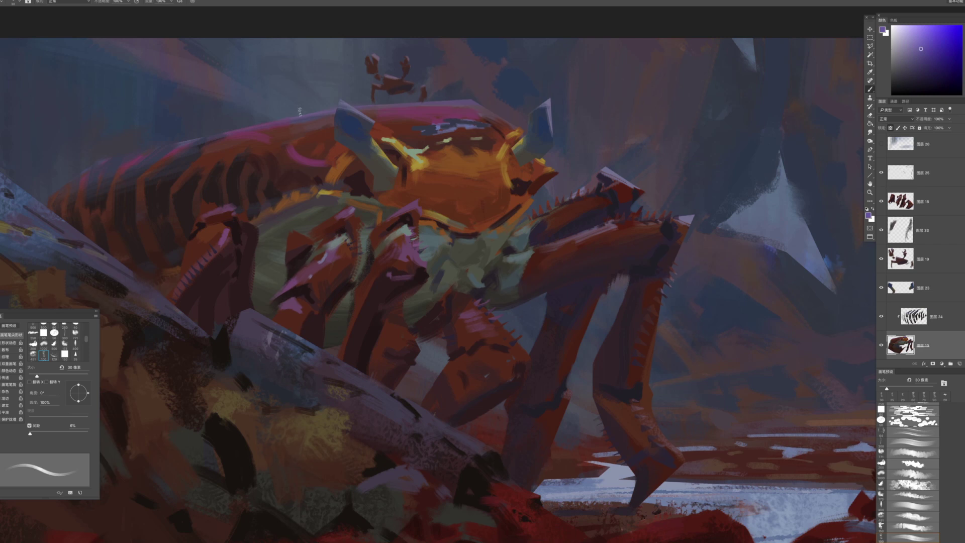
key("bracketright")
key("bracketleft")
key("bracketleft")
key("bracketleft")
key("bracketleft")
key("bracketright")
key("bracketright")
Pick deeper violets and add cool edge accents to the middle legs on 图层 18 and the front leg on 图层 10
left_click(927, 60)
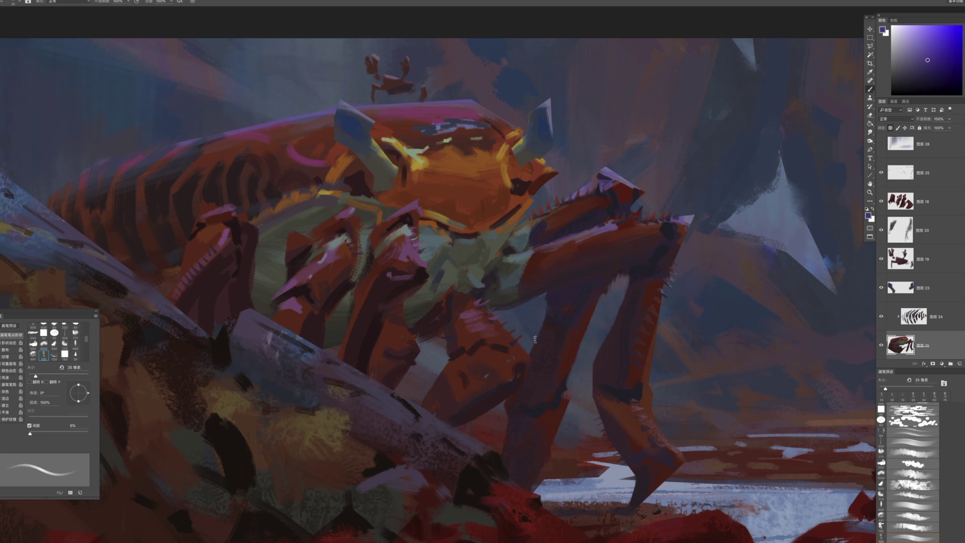
left_click(932, 68)
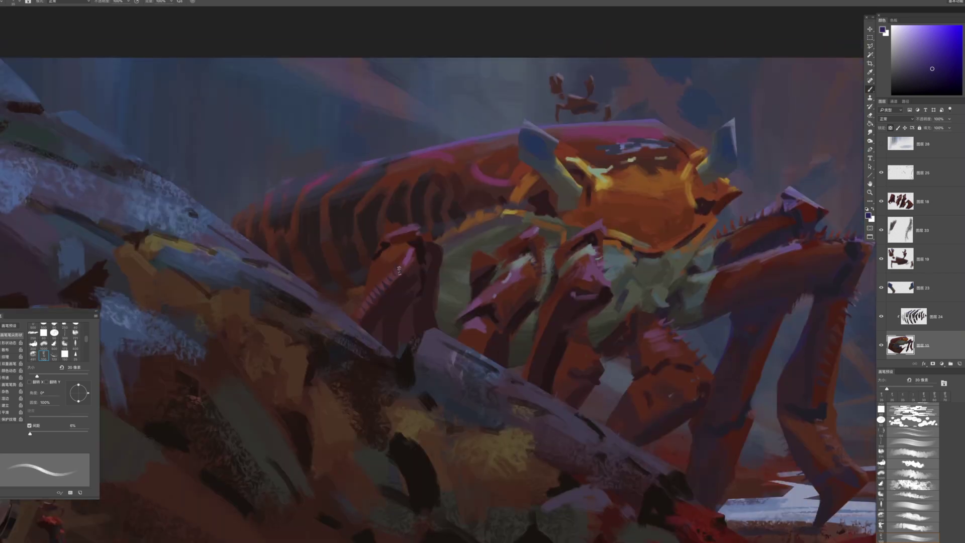
left_click(387, 269, "super")
key("bracketleft")
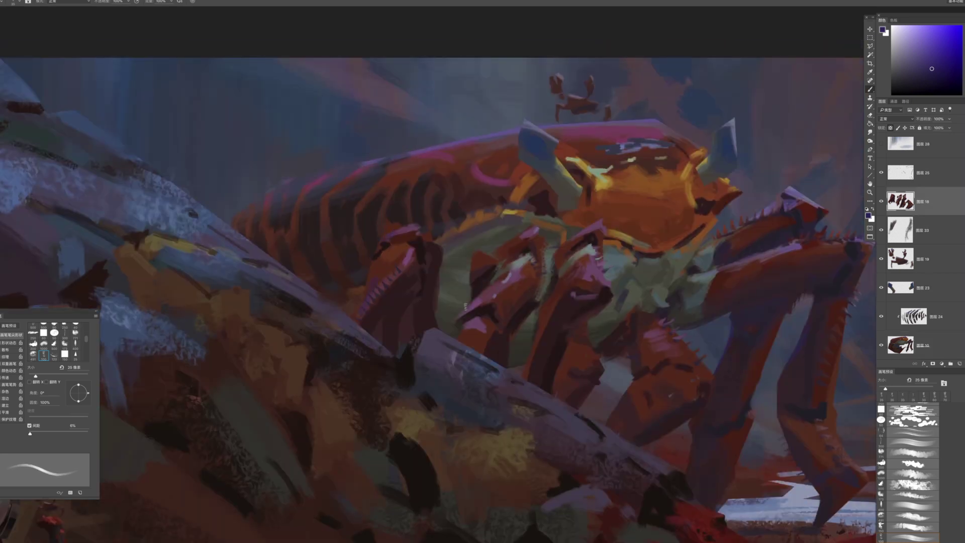
key("bracketright")
key("bracketleft")
left_click_drag(769, 269, 601, 265)
key("bracketleft")
left_click(597, 263, "super")
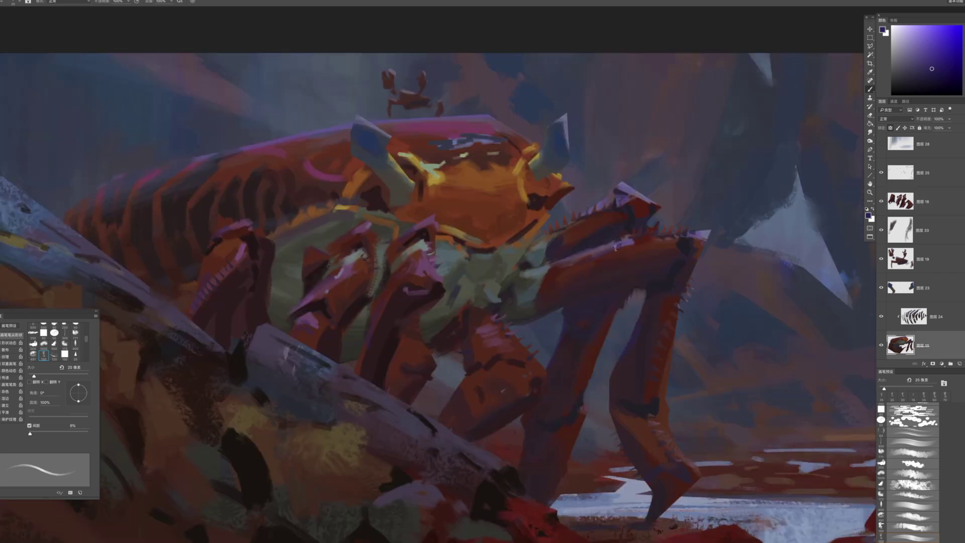
left_click_drag(622, 286, 558, 279)
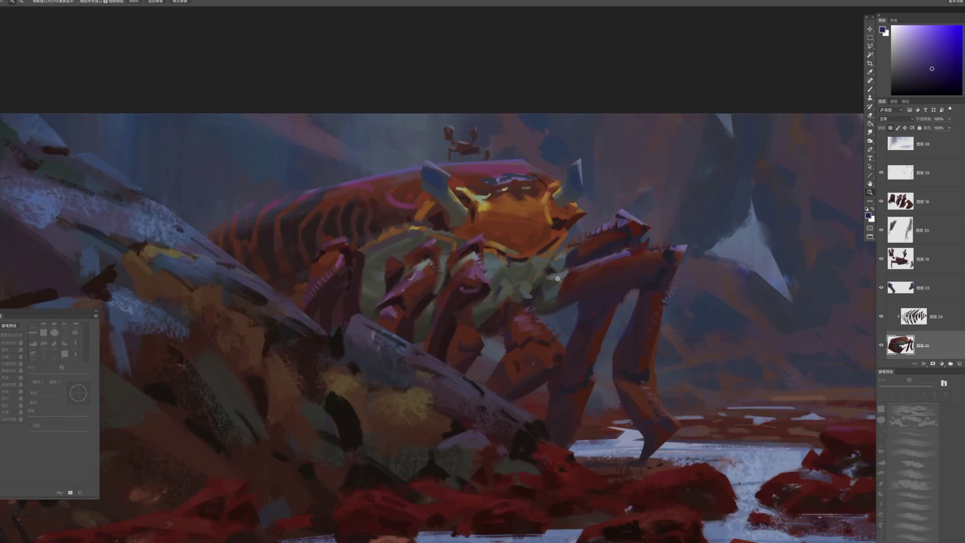
Blend the joint between the belly and front leg on 图层 10 using a 40-pixel brush and sampled grey-green tones
left_click(565, 301, "super")
left_click(559, 291, "alt")
key("bracketright")
key("bracketright")
key("bracketright")
key("bracketright")
key("bracketright")
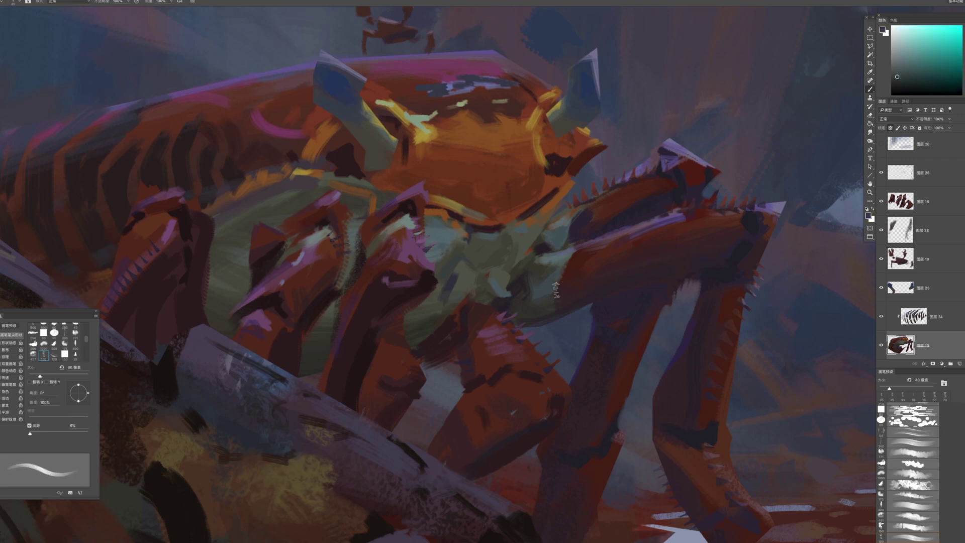
left_click_drag(567, 292, 580, 282)
left_click(506, 248, "alt")
left_click(569, 238, "alt")
key("bracketleft")
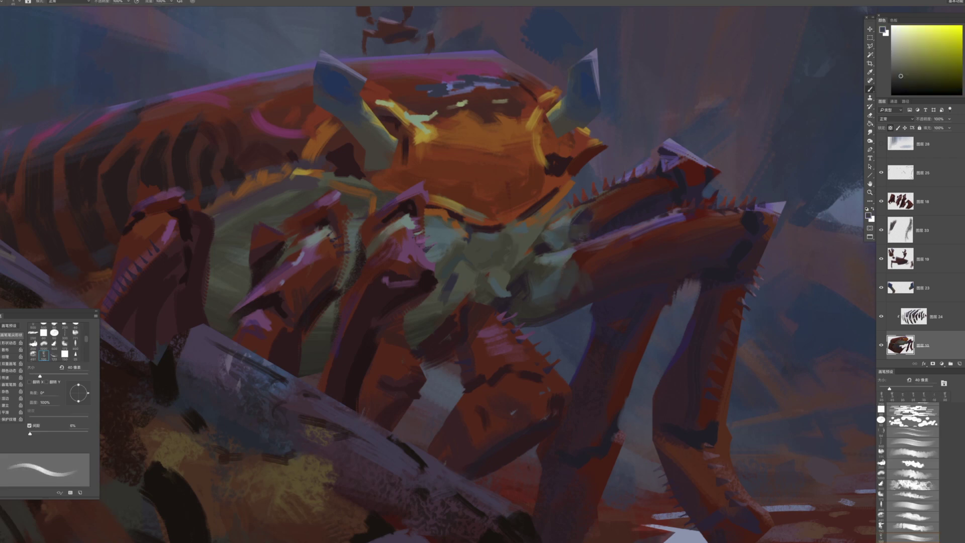
Sample dark red at the base of the crab's front legs and darken the transition from belly to leg
left_click(591, 214, "alt")
key("bracketleft")
key("bracketleft")
key("bracketleft")
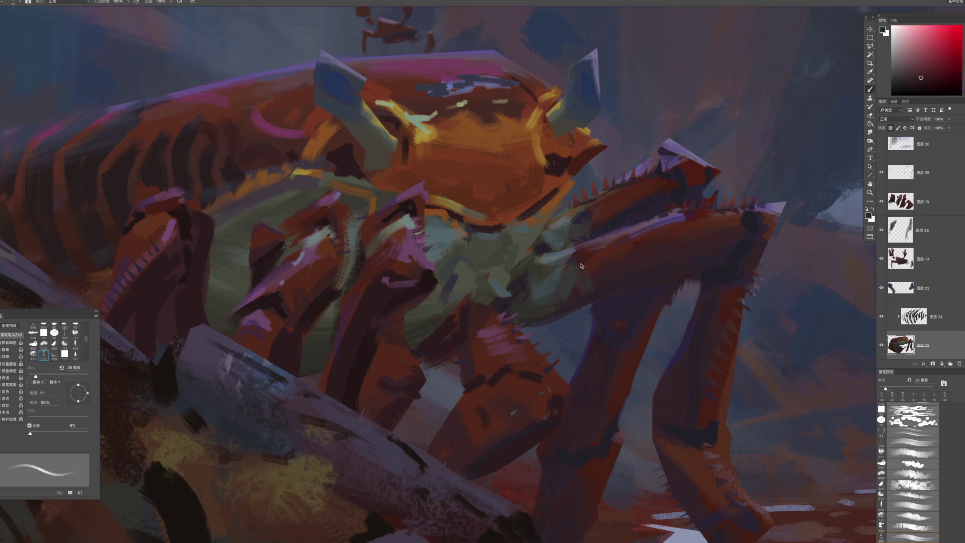
key("bracketright")
key("bracketright")
key("bracketright")
key("bracketright")
left_click_drag(635, 337, 673, 227)
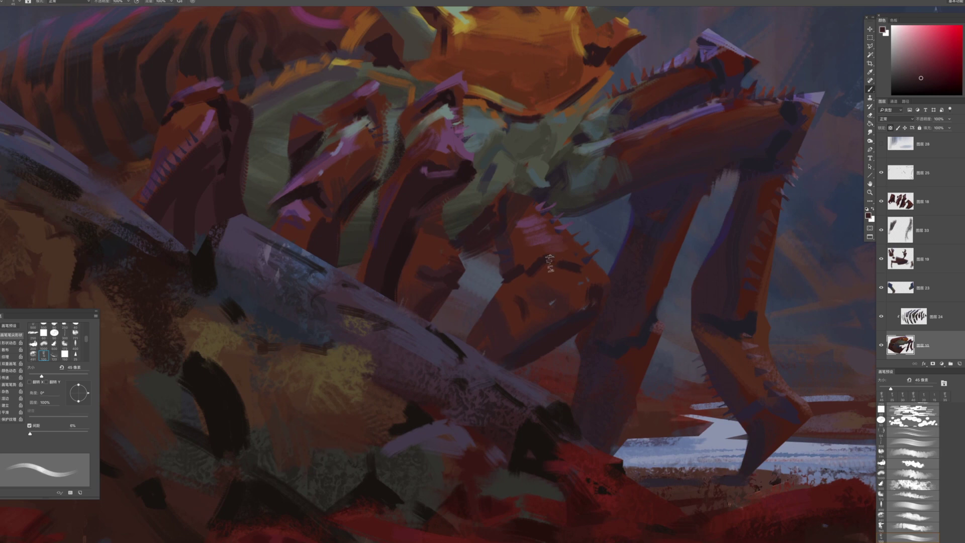
Sample the belly's olive green and paint reflected light on the upper parts of the lower middle legs on 图层 18
left_click(512, 174, "alt")
key("bracketleft")
key("bracketleft")
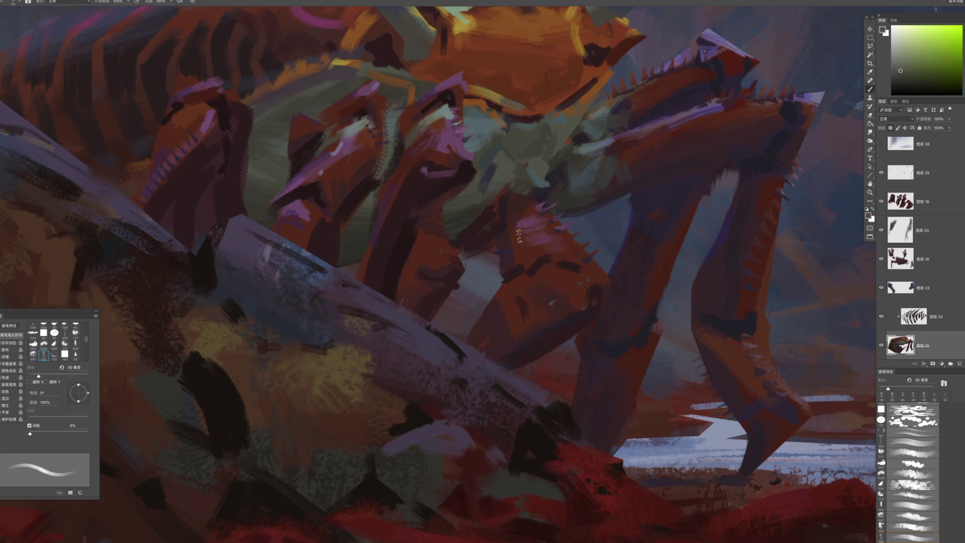
left_click(518, 237, "ctrl")
key("bracketleft")
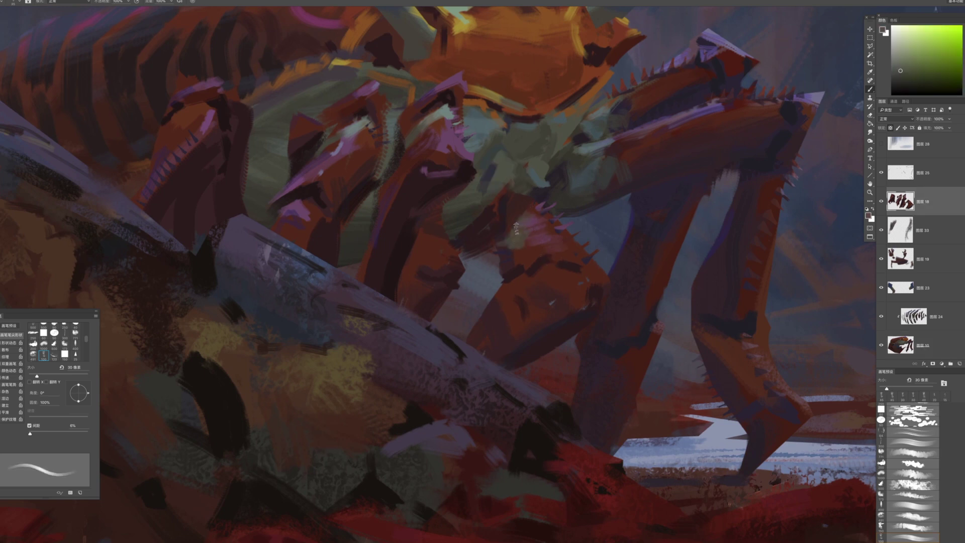
key("bracketleft")
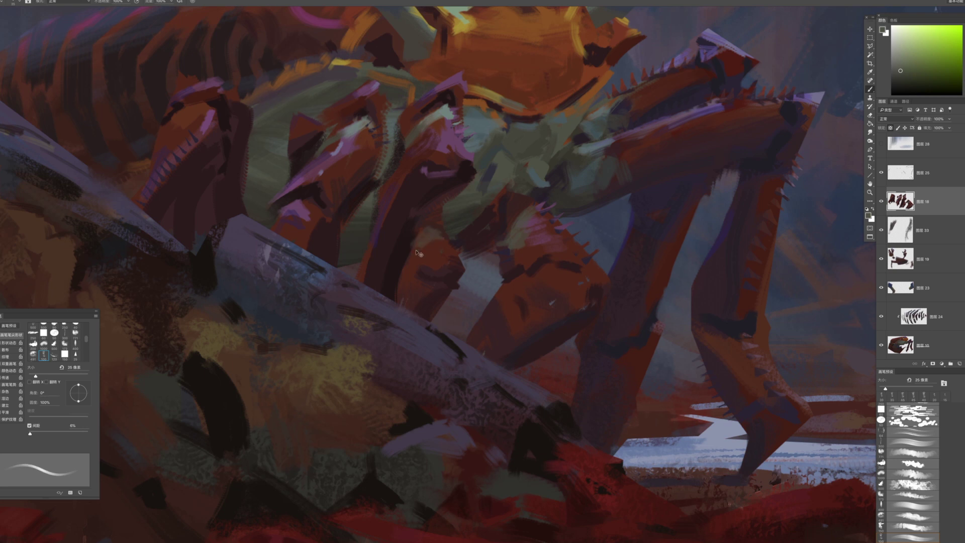
left_click_drag(437, 227, 426, 247)
Sample the middle leg's red-orange, touch up the leg on 图层 18, and check the whole painting
left_click(435, 244, "alt")
left_click_drag(469, 289, 466, 242)
left_click_drag(522, 312, 484, 121)
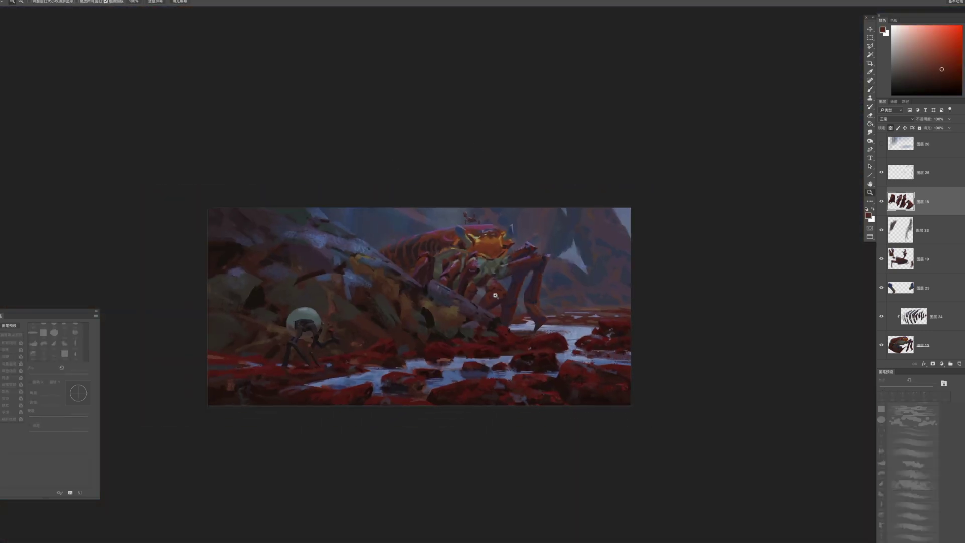
left_click_drag(496, 296, 517, 121)
left_click_drag(489, 232, 513, 286)
left_click(513, 286)
key("b")
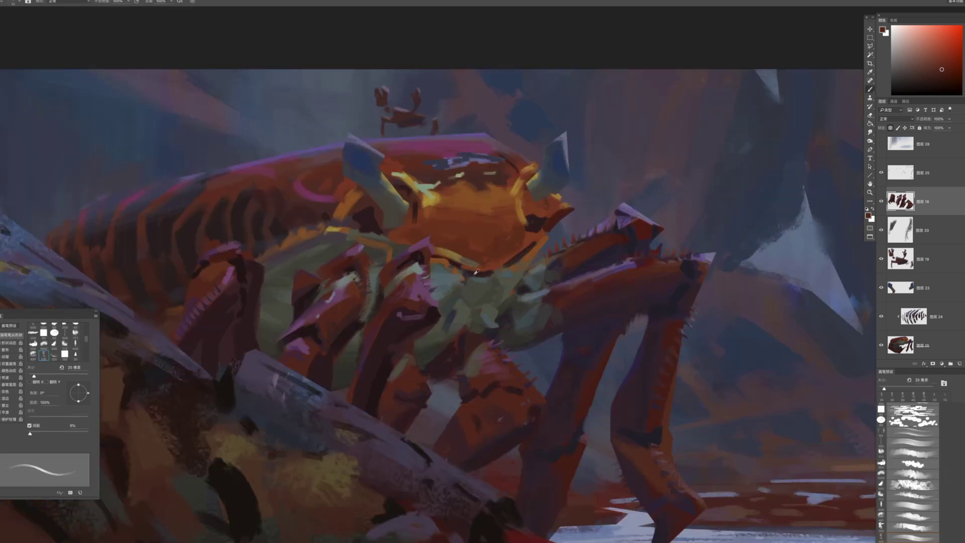
Sample the dark purple beneath the crab's face and paint shadow along the face's lower edge on 图层 10
left_click(463, 273, "alt")
left_click(468, 274, "alt")
left_click(468, 274, "super")
key("]")
key("]")
key("bracketright")
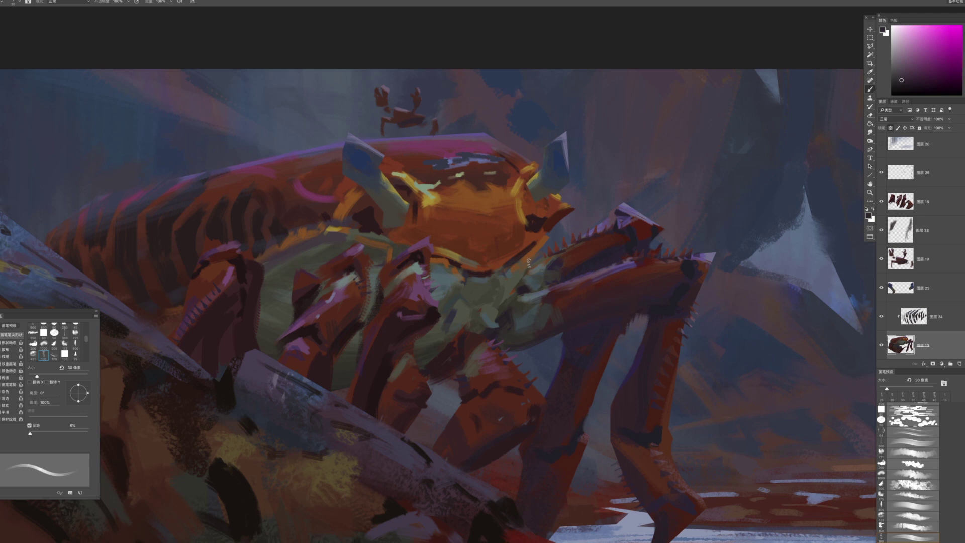
key("bracketleft")
key("bracketleft")
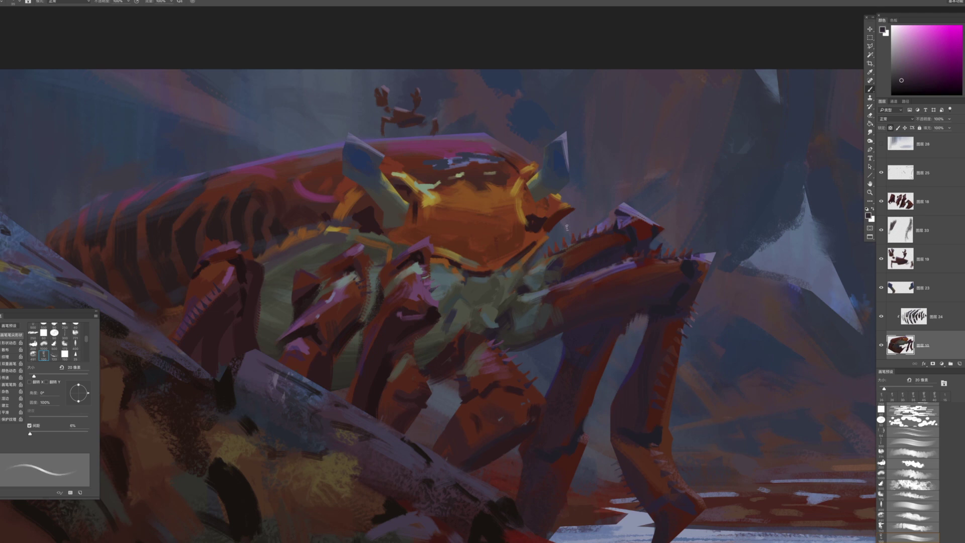
Activate the slope layer, sample its dark brown and paint over the light streaks beside the blue patch mid-slope with a larger brush
scroll(567, 227, "down", 10)
scroll(556, 309, "up", 3)
scroll(376, 364, "up", 4)
left_click_drag(367, 318, 503, 284)
left_click(503, 215, "super")
left_click_drag(503, 215, 468, 287)
key("bracketright")
key("bracketright")
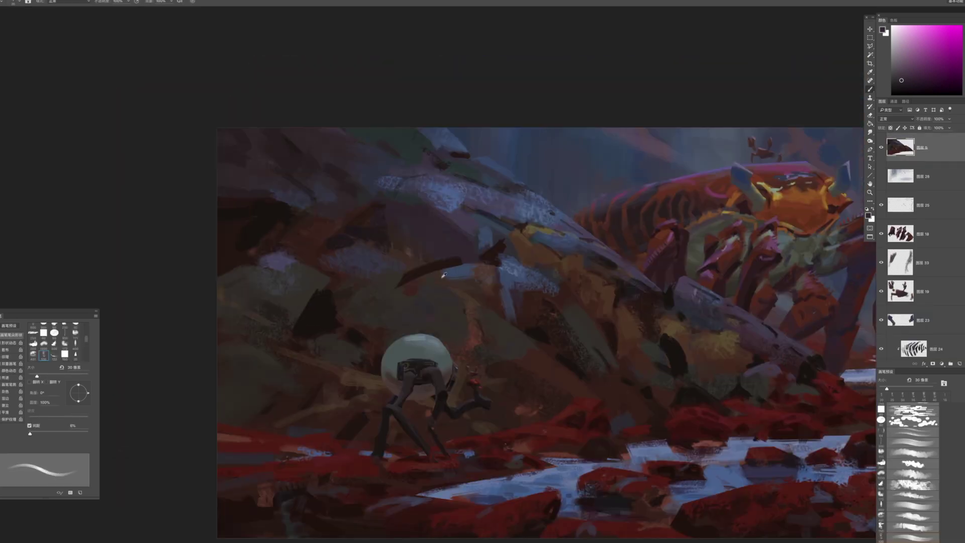
left_click(444, 275, "alt")
key("bracketright")
key("bracketright")
key("bracketright")
key("bracketright")
key("bracketright")
key("bracketright")
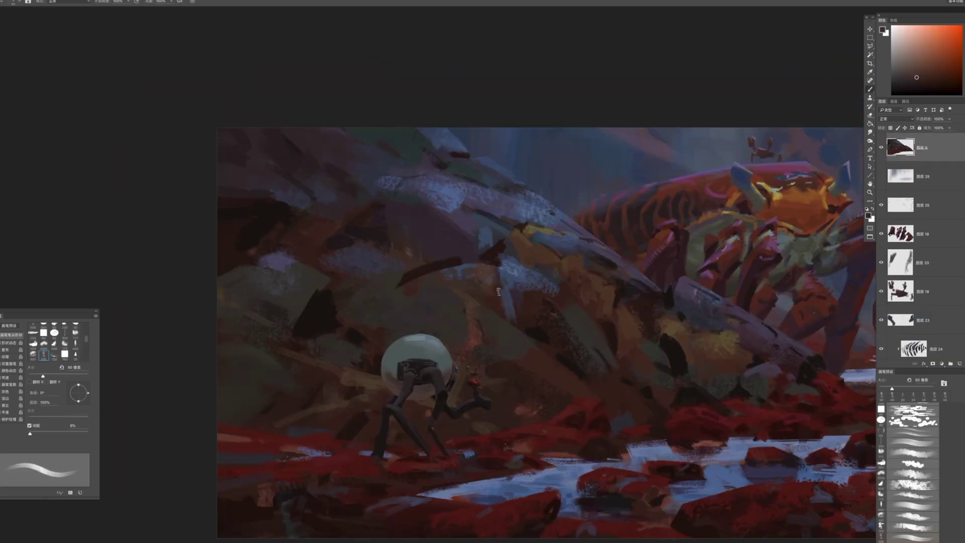
scroll(520, 283, "up", 2)
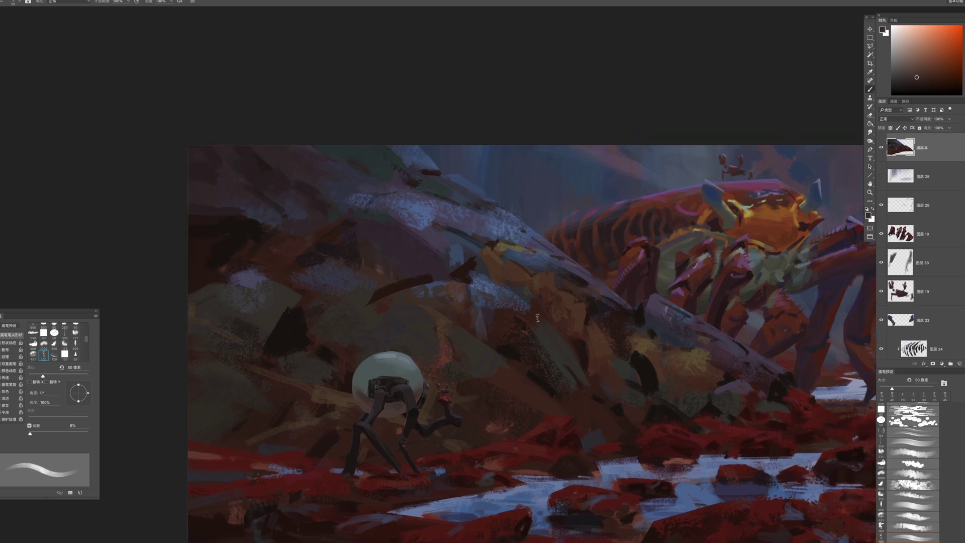
Sample the muted blue-violet of the upper slope and touch up the rock faces below the ridge
key("bracketright")
key("bracketleft")
key("bracketleft")
key("bracketleft")
key("bracketleft")
left_click_drag(496, 227, 446, 229)
key("bracketright")
left_click(435, 222, "alt")
key("bracketright")
key("bracketright")
key("bracketright")
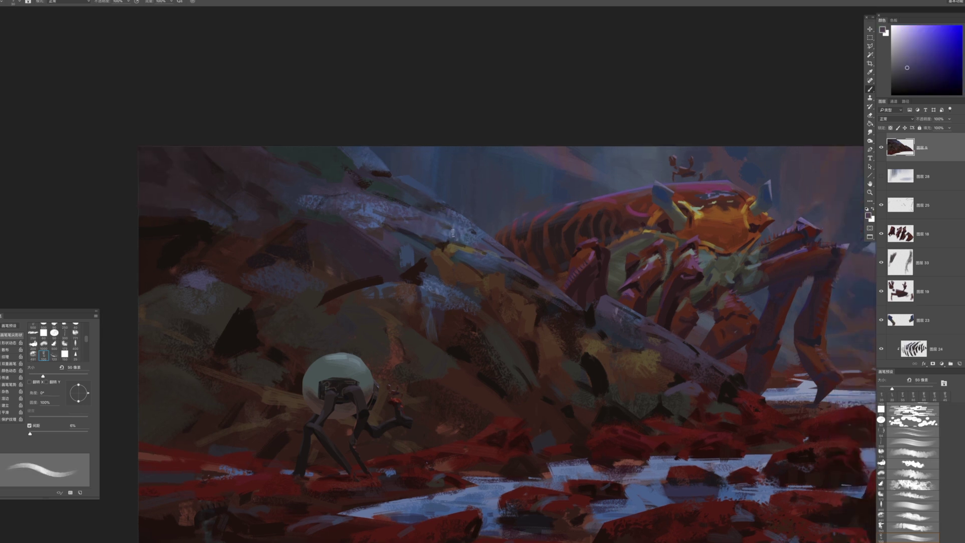
Sample the slope's dark olive-brown, enlarge the brush to about 90 px and rework the olive rocks behind the robot
scroll(476, 250, "left", 10)
left_click(378, 277, "alt")
key("bracketright")
key("bracketright")
key("bracketright")
key("bracketright")
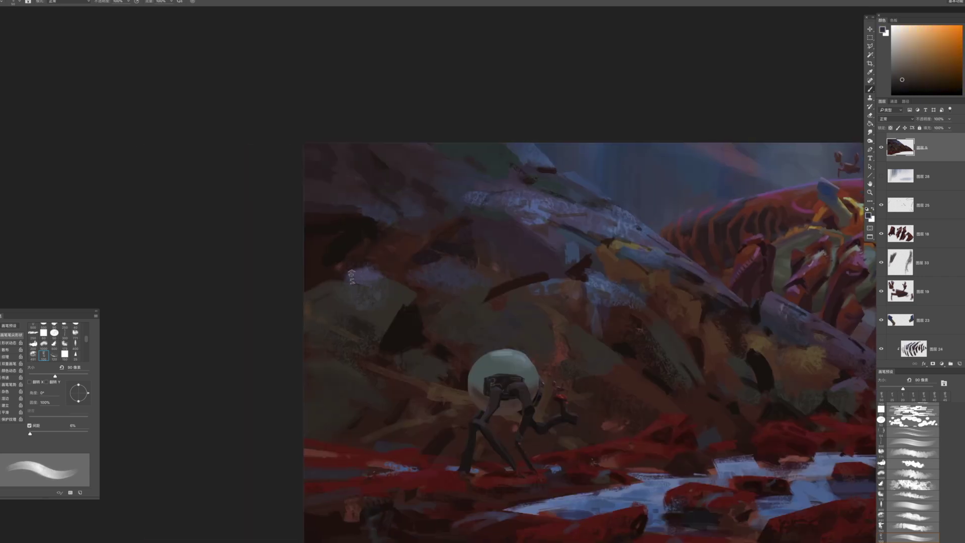
scroll(457, 275, "down", 5)
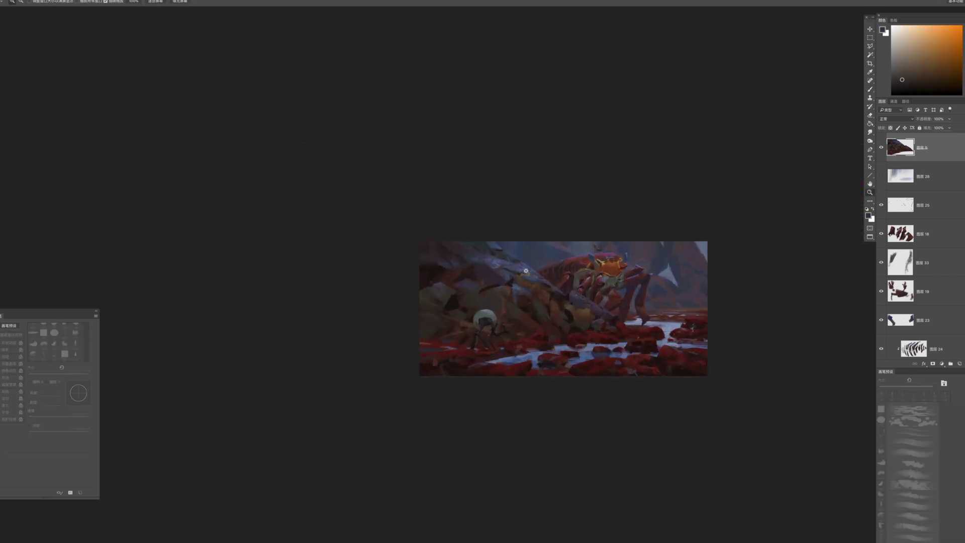
scroll(500, 261, "up", 2)
left_click_drag(539, 196, 451, 148)
scroll(529, 304, "up", 4)
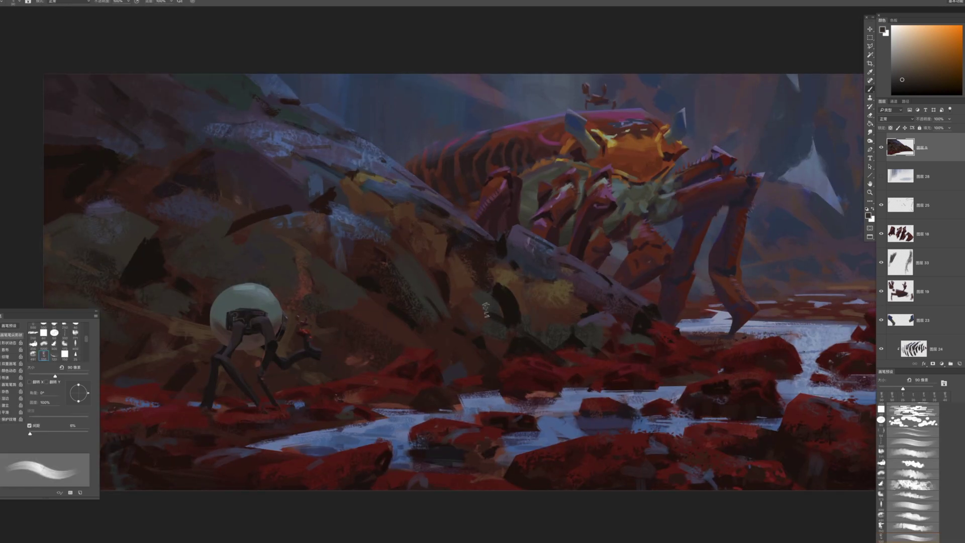
Switch to a speckle brush, widen its tip spacing and sample the light blue of the ridge
right_click(489, 307)
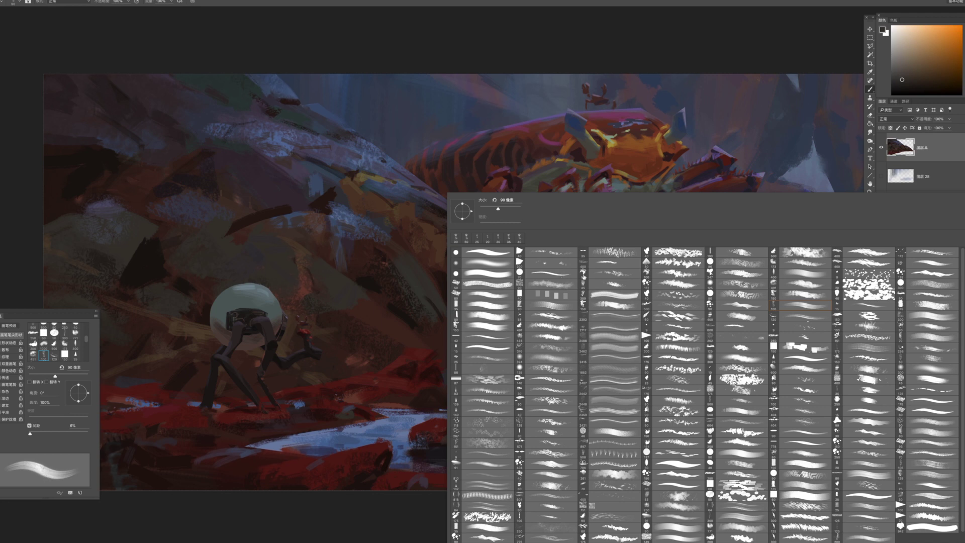
left_click(902, 253)
left_click_drag(30, 434, 63, 434)
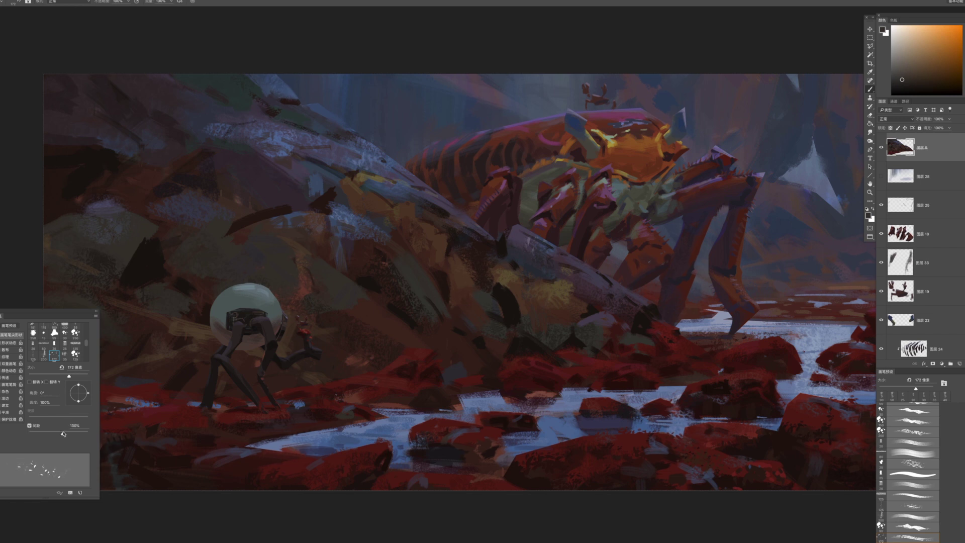
left_click(357, 160, "alt")
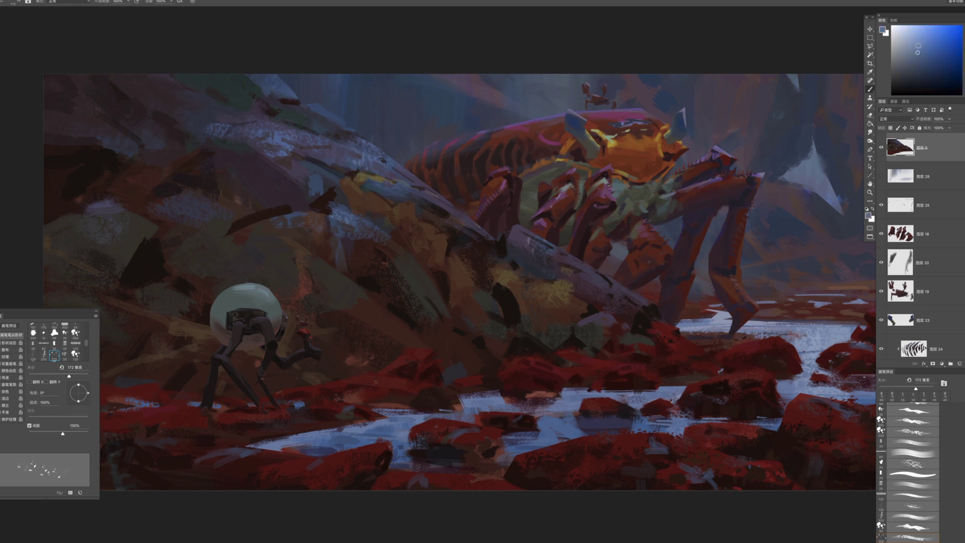
key("bracketleft")
Scatter light-blue specks along the foot of the slope from the robot towards the crab's legs
left_click_drag(659, 363, 681, 352)
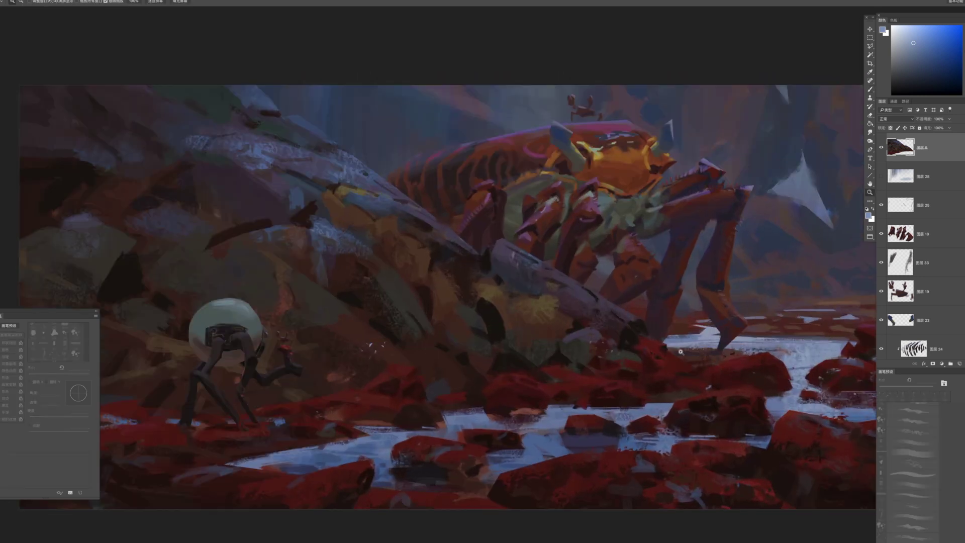
key("b")
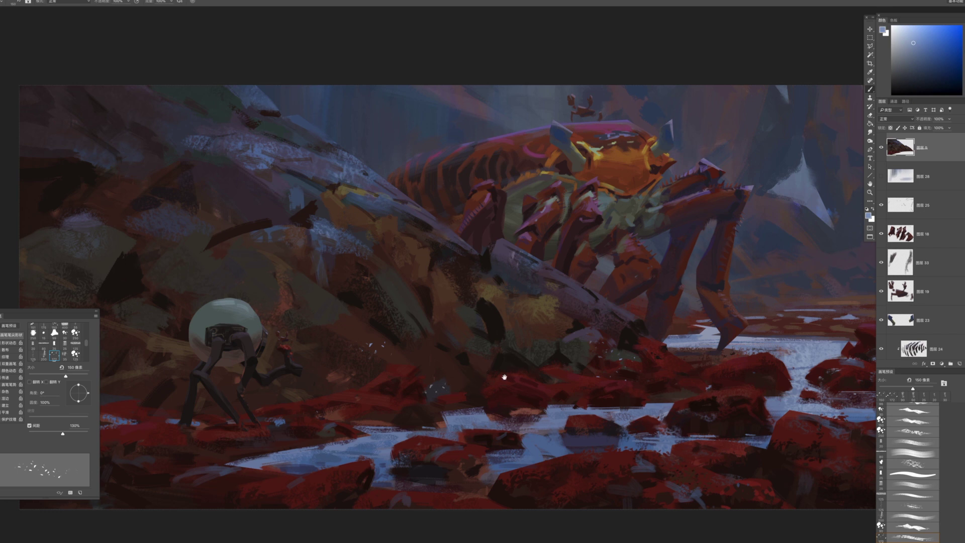
left_click_drag(504, 377, 556, 373)
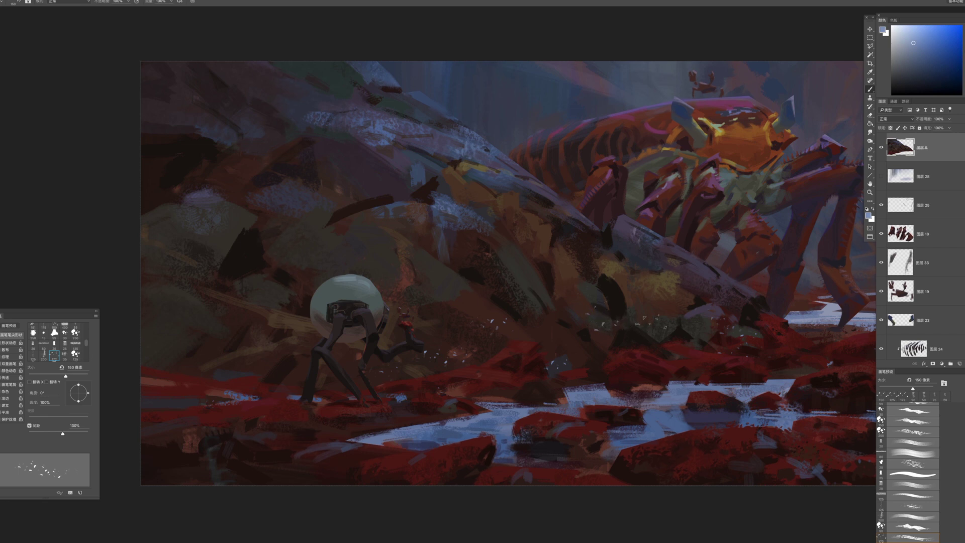
left_click(650, 347)
key("z")
left_click_drag(738, 325, 704, 324)
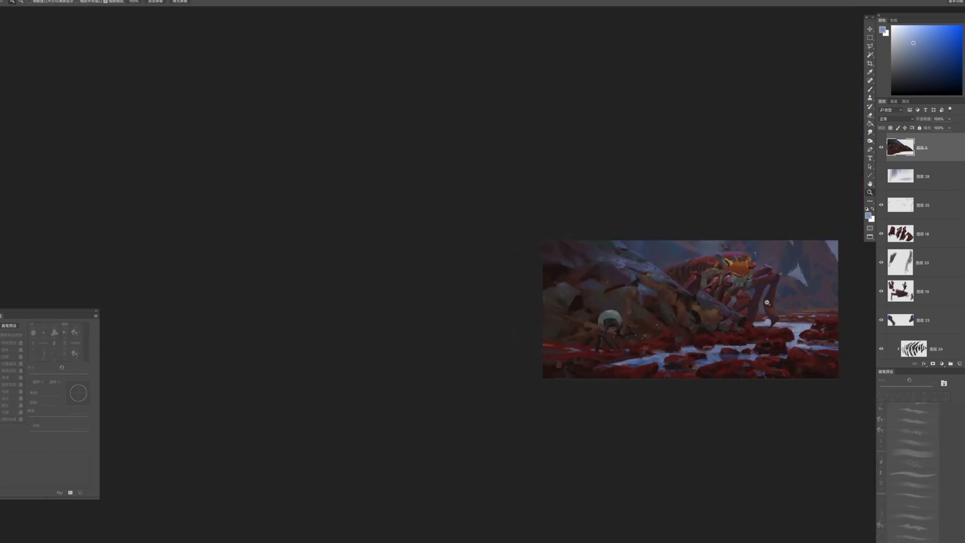
left_click_drag(779, 309, 799, 311)
key("b")
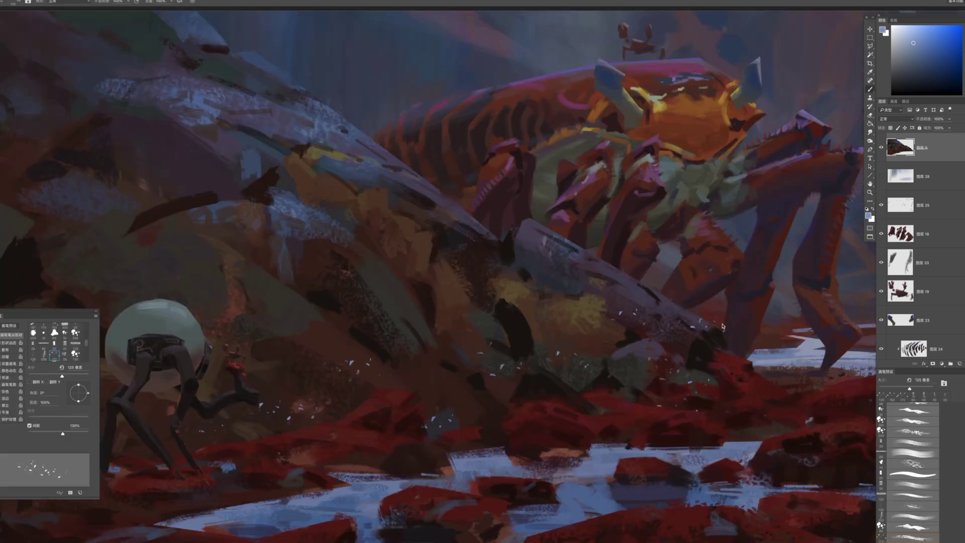
Scatter small light-blue specks along the lower ridge in front of the crab's legs
key("b")
key("[")
left_click_drag(563, 314, 651, 302)
key("]")
key("]")
key("]")
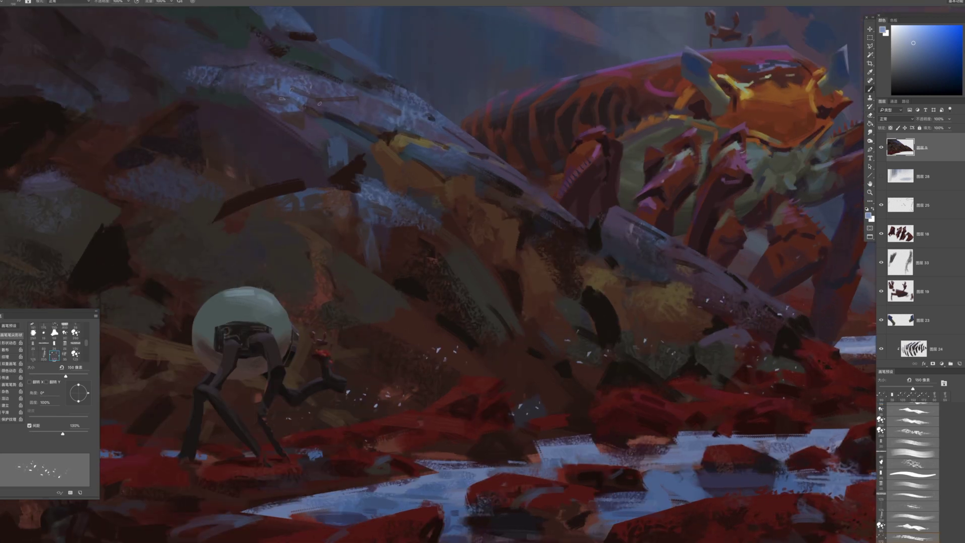
Scatter light-blue specks of varied size over the upper ridge and the rock faces above the robot
key("bracketleft")
key("bracketleft")
left_click_drag(344, 209, 515, 167)
key("bracketright")
key("bracketright")
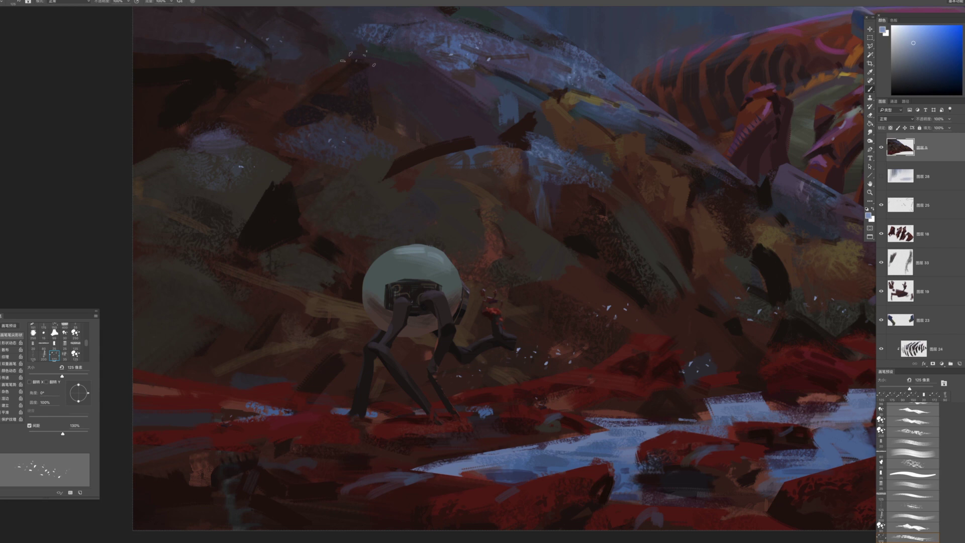
left_click_drag(389, 110, 346, 202)
key("bracketright")
key("bracketright")
key("bracketright")
key("bracketright")
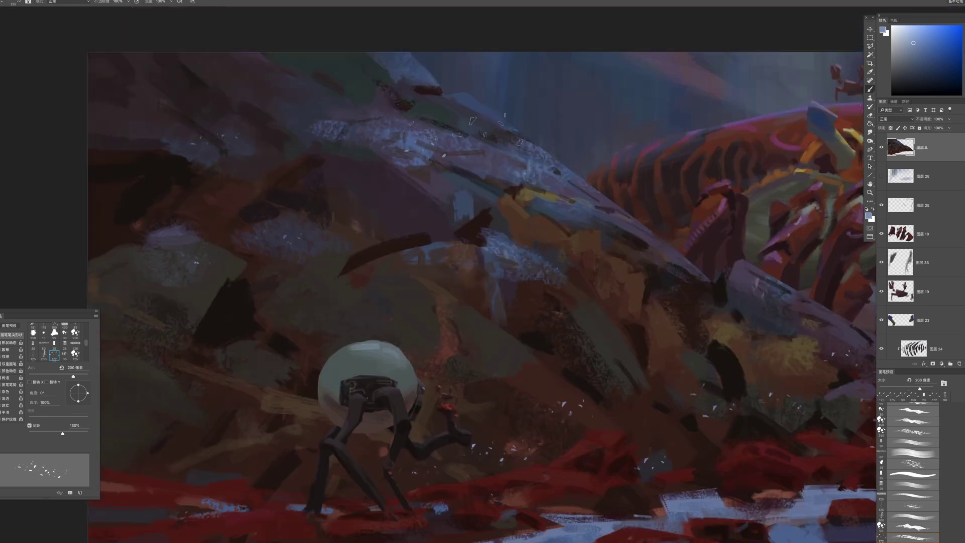
Try to scatter light-blue specks along the ridge crest and undo the strokes
left_click(465, 134)
key("z")
left_click_drag(496, 186, 422, 71)
left_click_drag(492, 180, 553, 176)
key("b")
key("bracketleft")
key("bracketleft")
key("bracketleft")
left_click_drag(496, 165, 549, 181)
key("ctrl+z")
key("ctrl+z")
key("ctrl+z")
key("ctrl+z")
left_click_drag(495, 162, 532, 176)
key("ctrl+z")
Increase the speckle brush's tip spacing and check the whole painting
left_click_drag(74, 433, 77, 433)
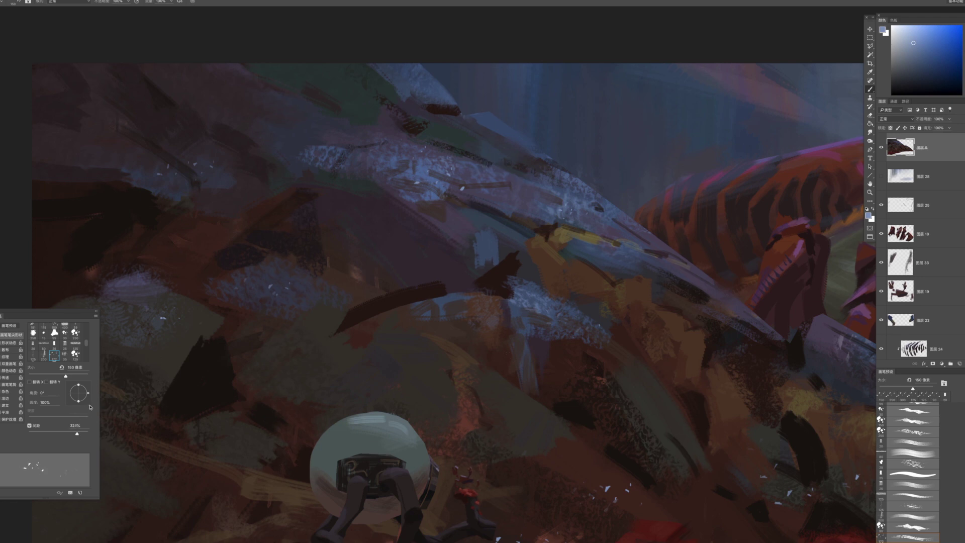
key("z")
left_click_drag(517, 217, 463, 159)
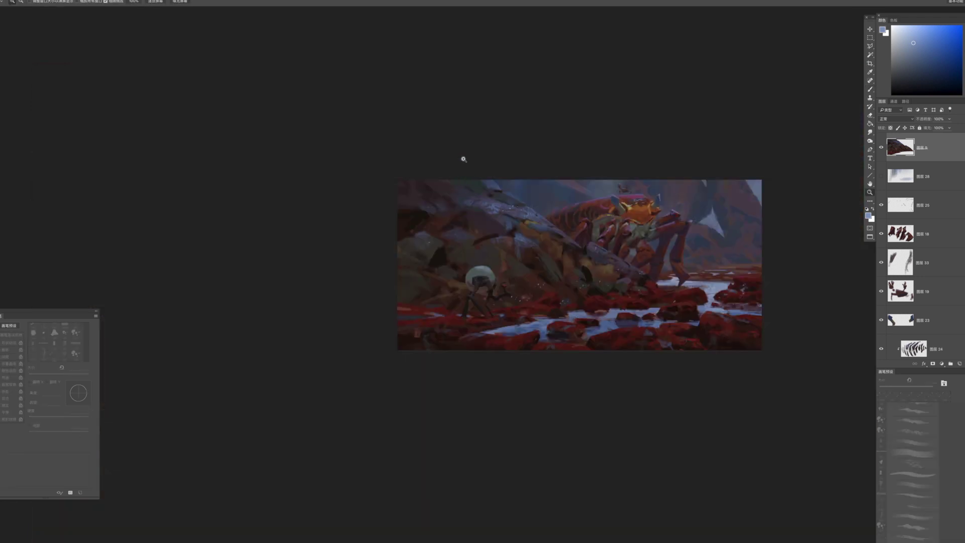
left_click(592, 329)
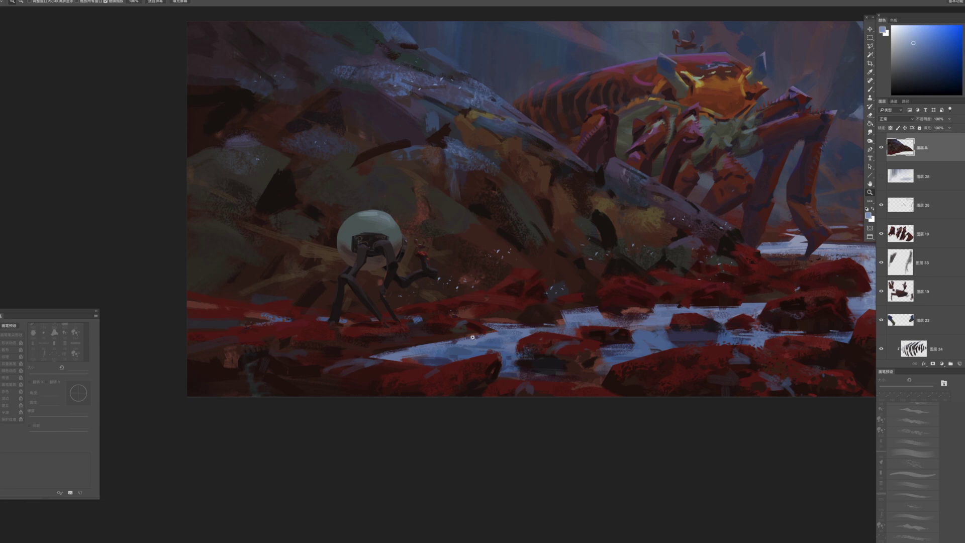
Add a new layer above 图层 17 拷贝 and scatter light-blue specks over the red foreground rocks
key("b")
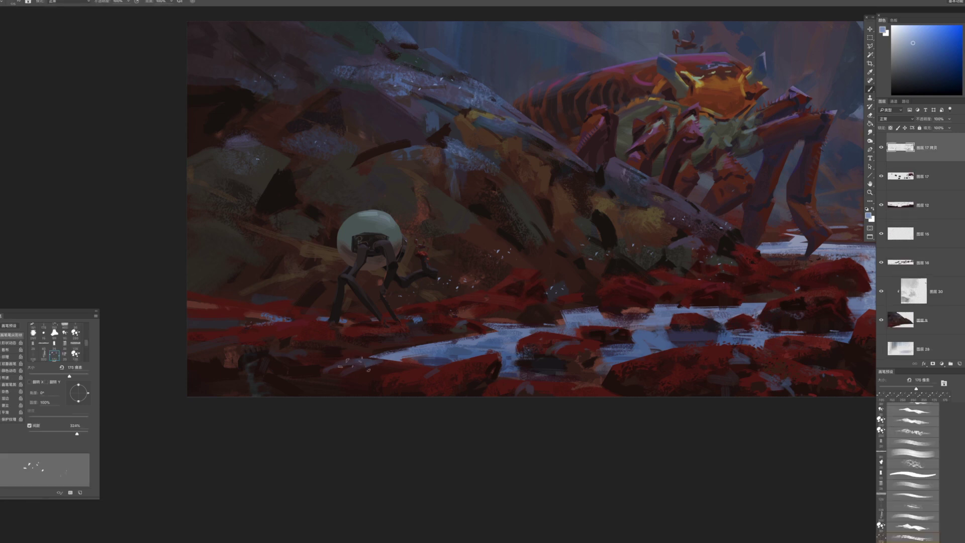
left_click(959, 364)
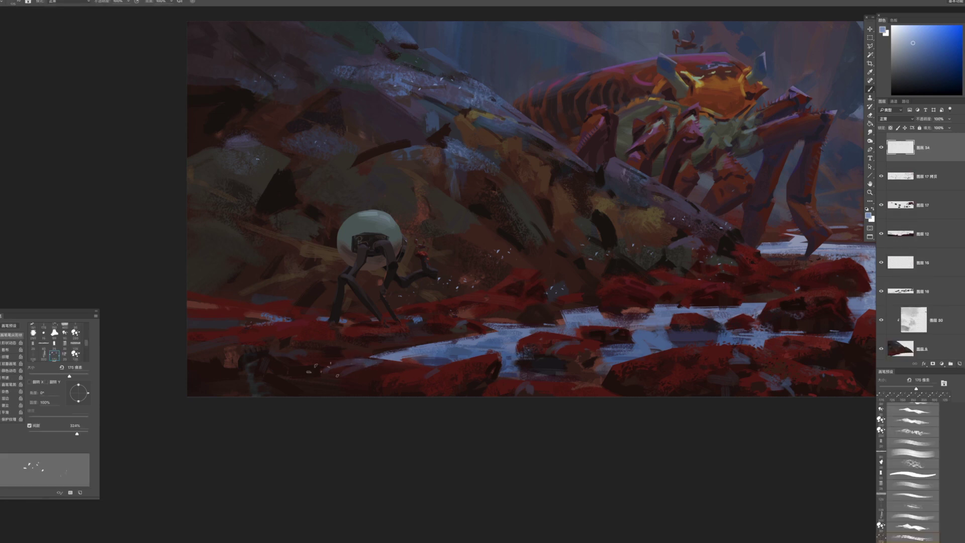
left_click_drag(365, 368, 378, 366)
left_click(390, 370)
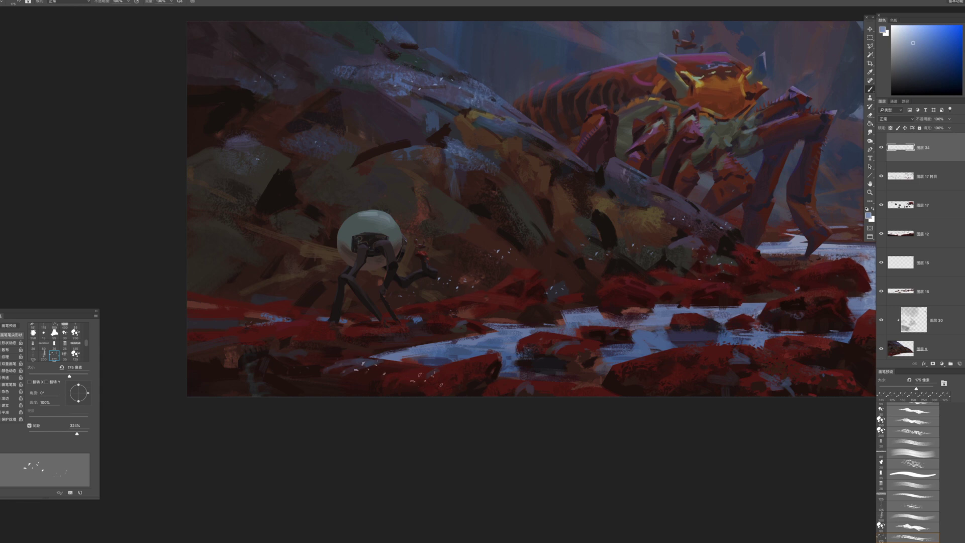
left_click_drag(749, 371, 769, 381)
left_click_drag(927, 153, 905, 322)
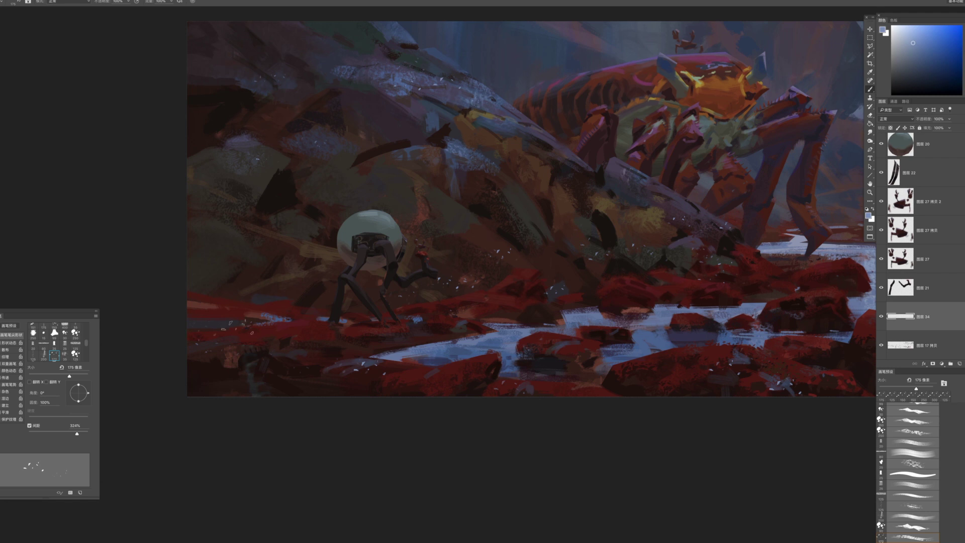
Erase excess specks from the foreground rocks on 图层 34 with a textured eraser
key("e")
key("bracketright")
key("bracketright")
left_click(911, 419)
key("]")
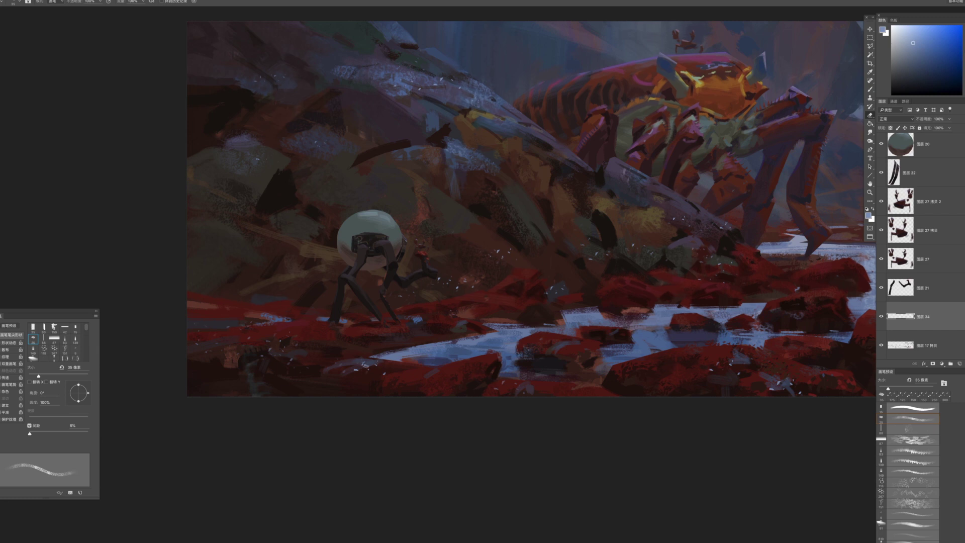
key("]")
Add finer grey-violet specks to the red rocks on 图层 34 with a smaller, tighter speckle brush
key("b")
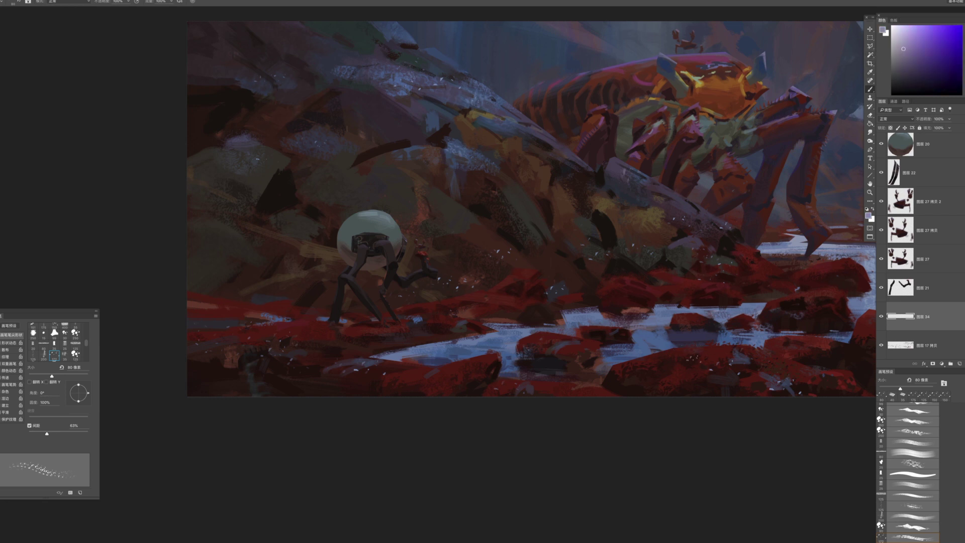
key("]")
key("bracketleft")
key("z")
left_click_drag(553, 367, 531, 364)
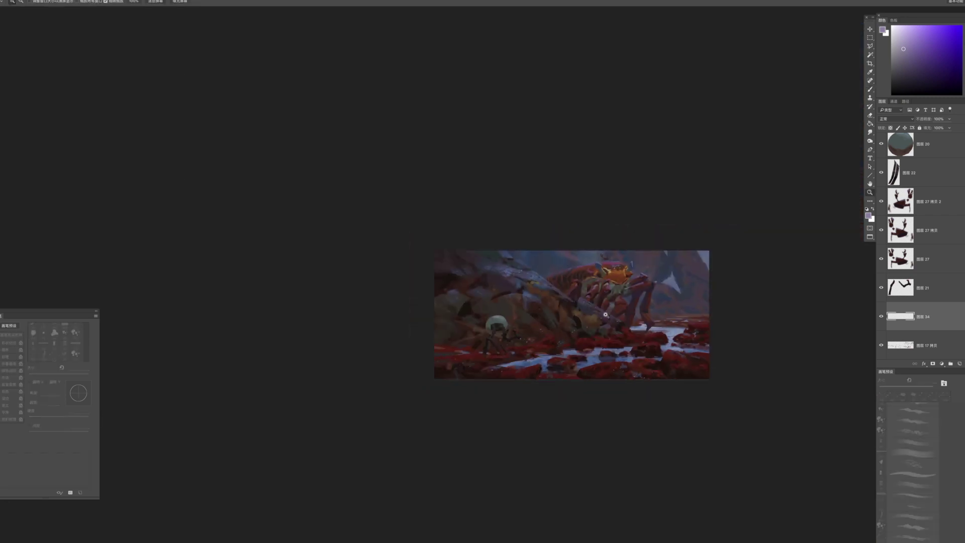
left_click_drag(605, 314, 633, 192)
left_click_drag(561, 317, 568, 356)
left_click(568, 356)
key("b")
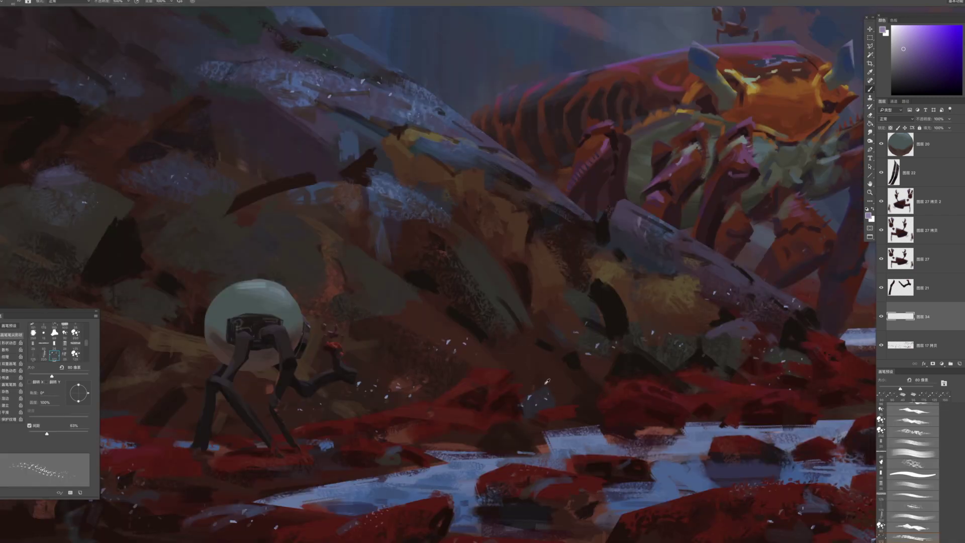
Sample dark reddish brown at the foot of the slope and dab it around the bluish specks on the slope layer
left_click(556, 383, "alt")
left_click(562, 388, "ctrl")
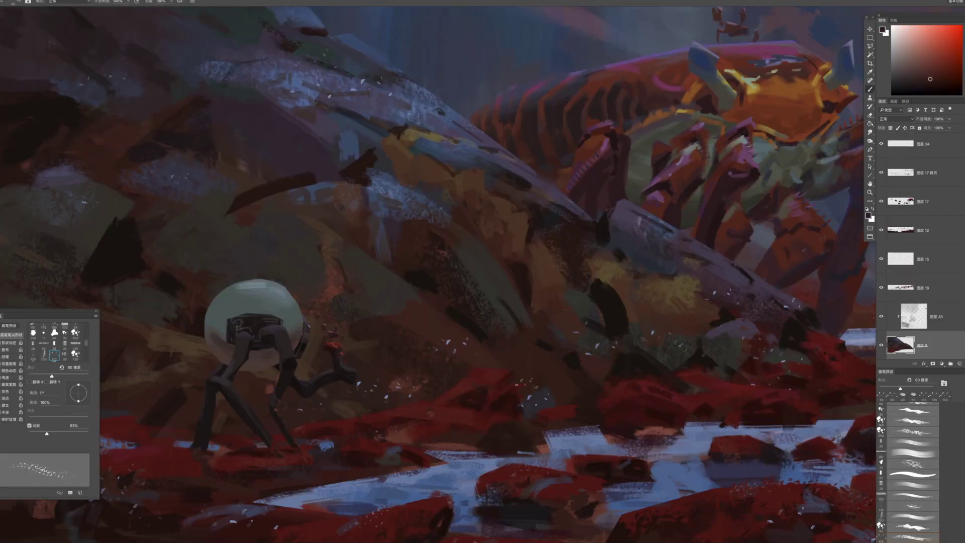
key("bracketright")
key("bracketright")
left_click_drag(555, 415, 534, 460)
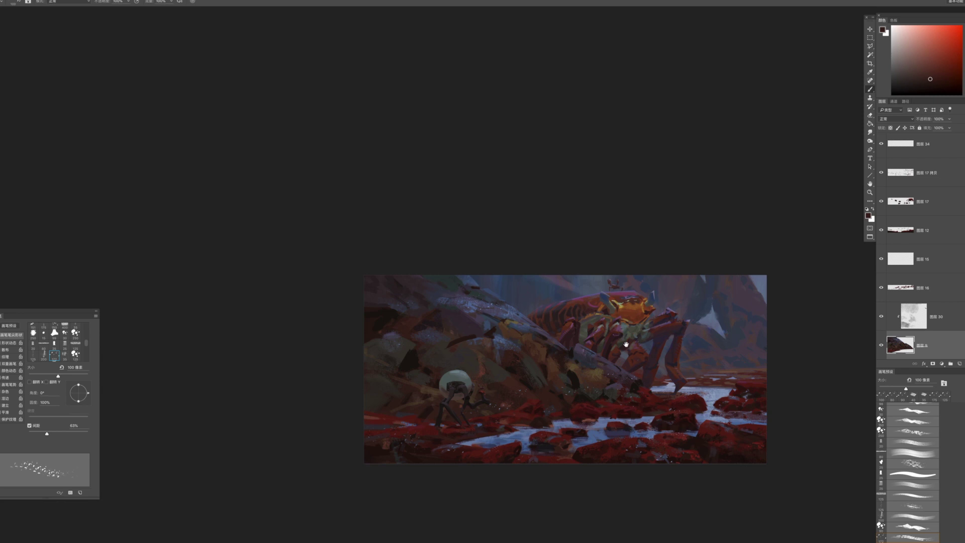
Show the haze layer beneath the slope layer and check the whole painting
left_click(620, 337)
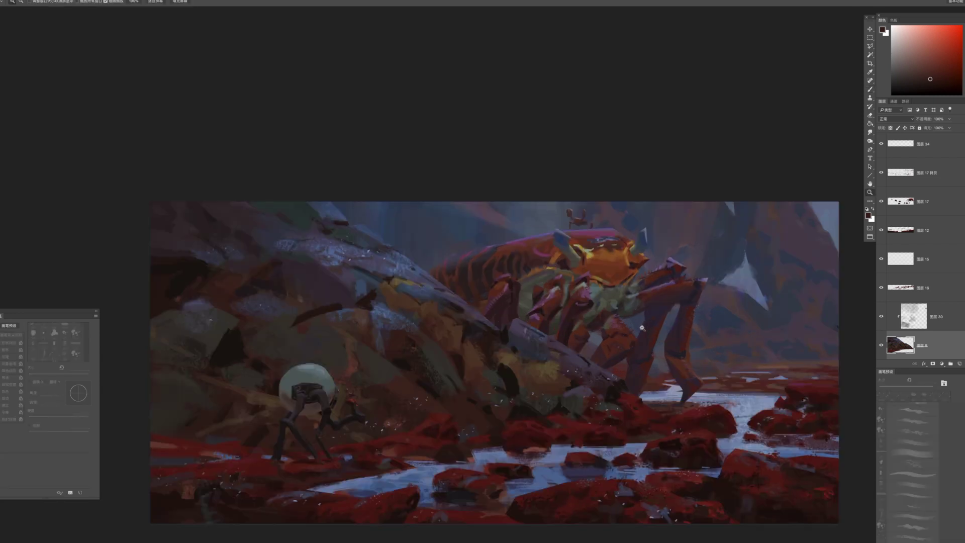
key("b")
scroll(914, 287, "down", 5)
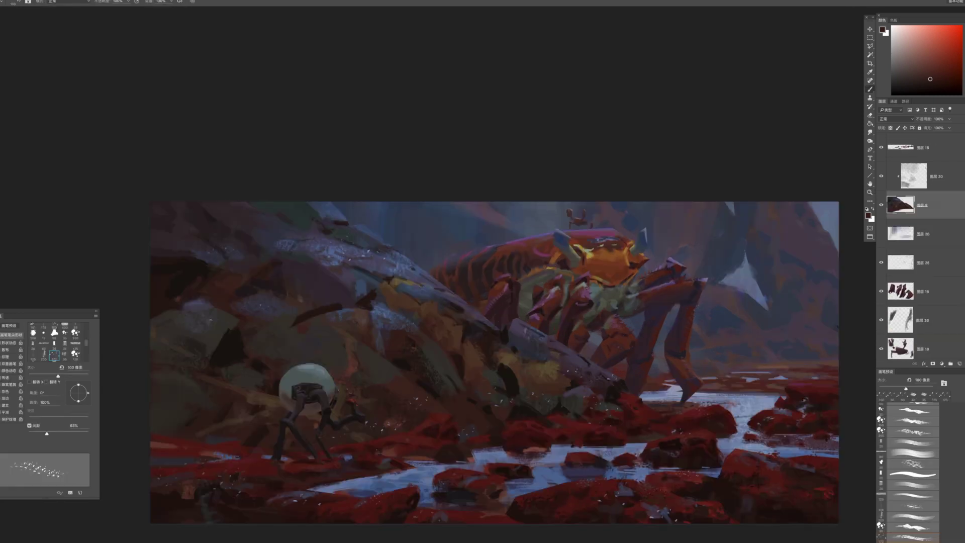
key("z")
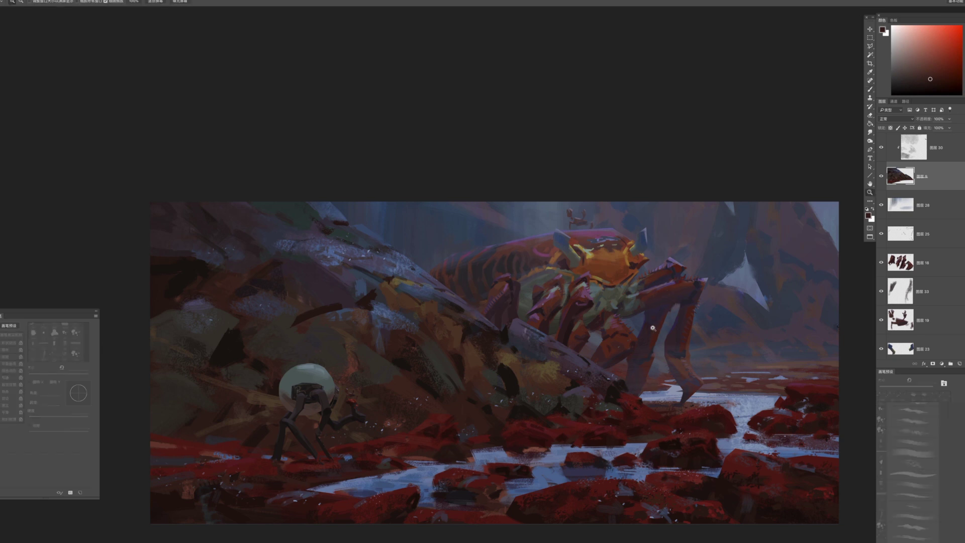
left_click(648, 322, "alt")
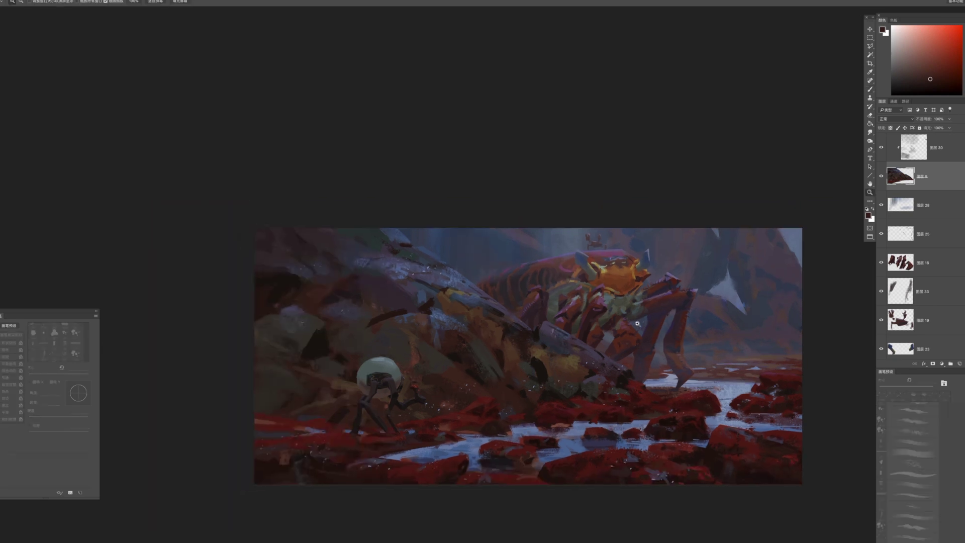
Select the layer of the walker's spherical body, sample its blue-grey tone and mix a lighter blue for painting
left_click_drag(380, 382, 432, 385)
key("b")
left_click(381, 333, "super")
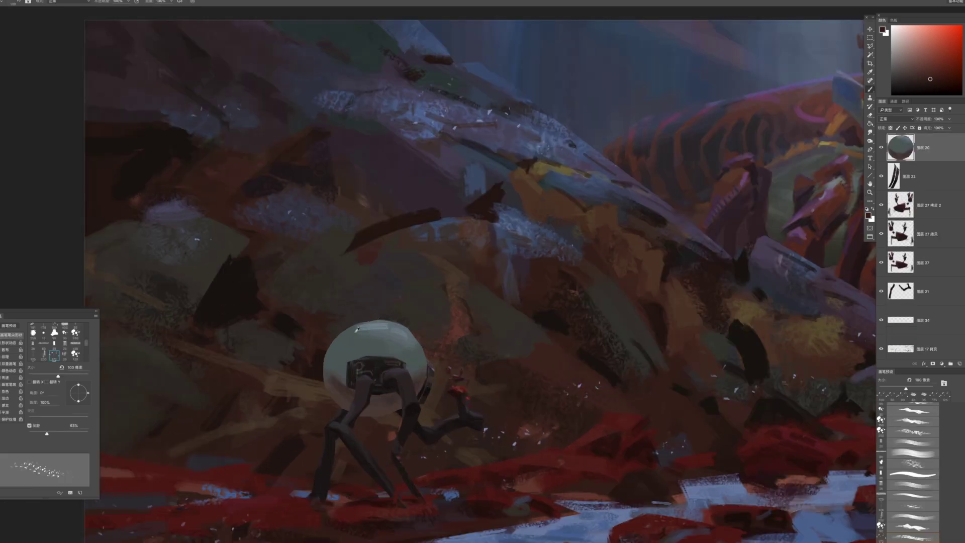
left_click(350, 333, "alt")
left_click(964, 55)
left_click(906, 64)
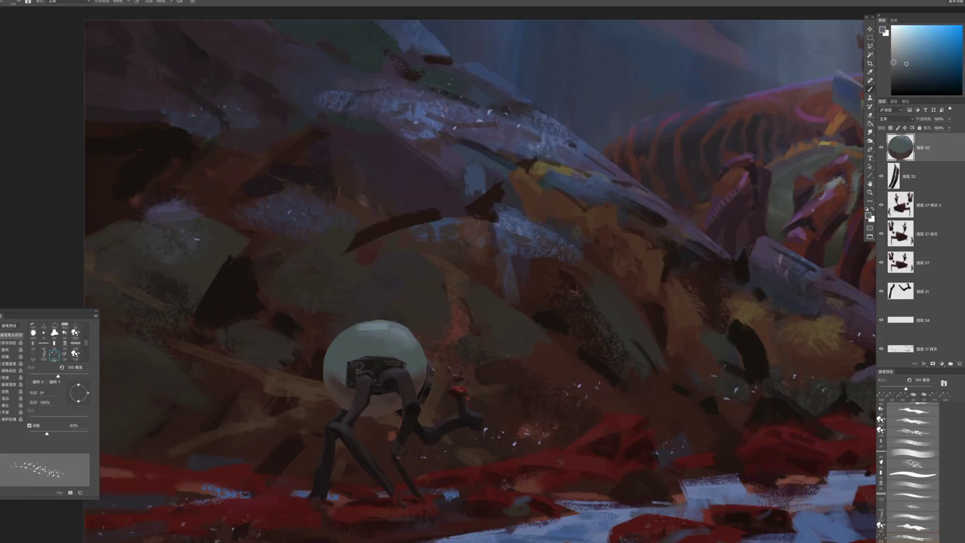
key("bracketleft")
key("bracketleft")
key("bracketleft")
left_click(377, 327, "alt")
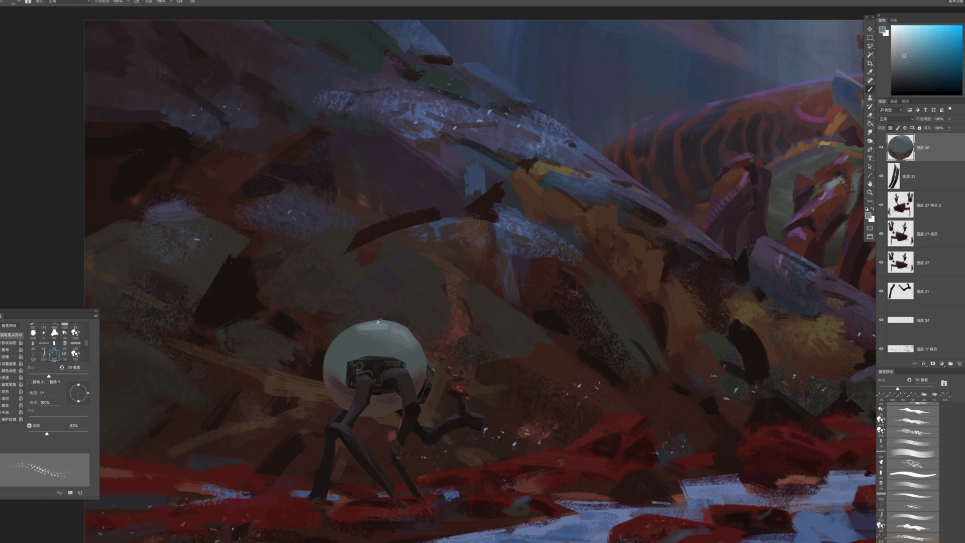
left_click(911, 45)
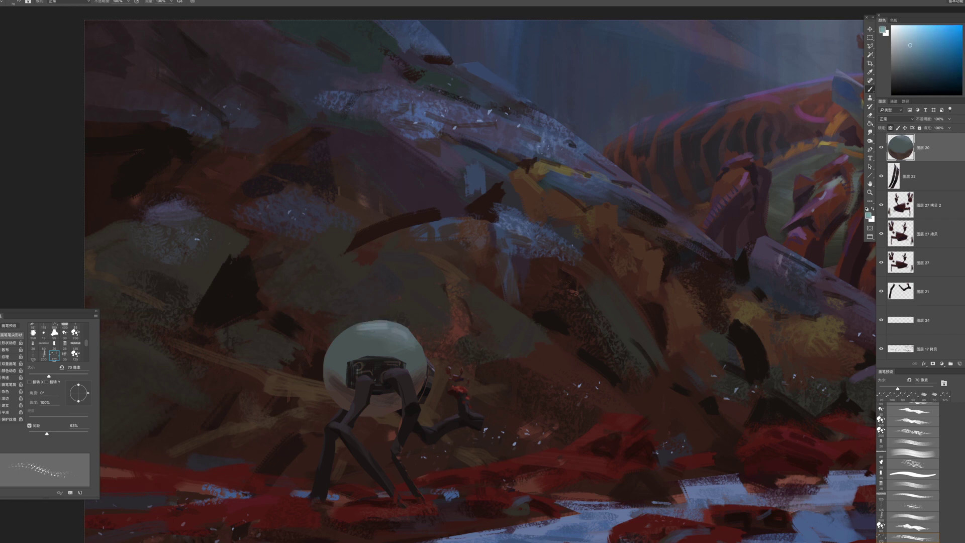
Switch to a plain opaque brush preset and paint cooler blue tones along the top of the walker's sphere
right_click(541, 188)
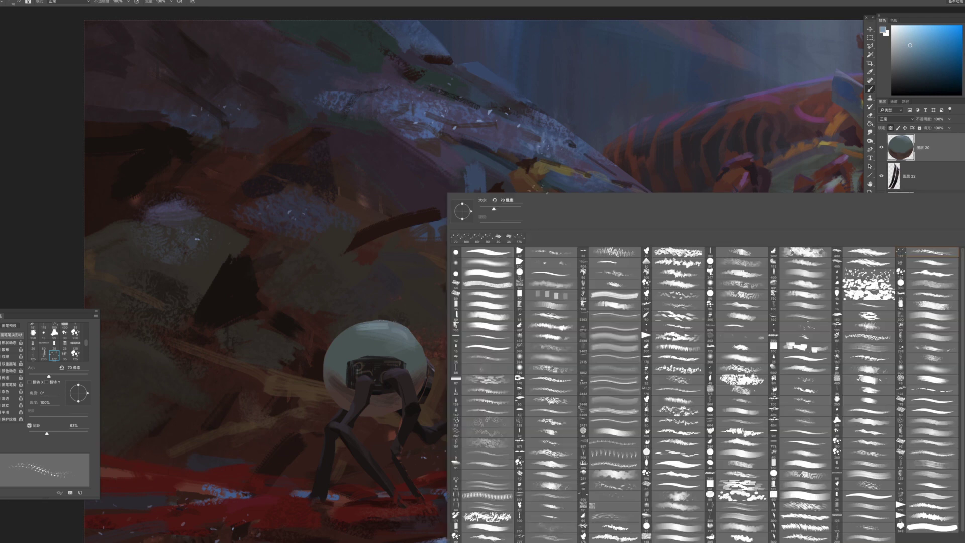
left_click(484, 320)
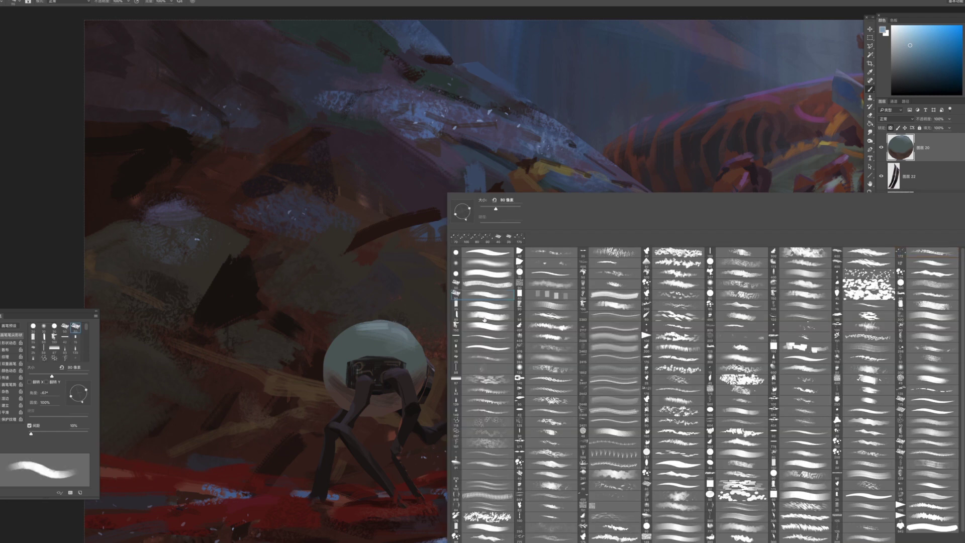
left_click(484, 358)
left_click(485, 296)
left_click(391, 317)
key("bracketright")
key("bracketright")
mouse_move(360, 330)
left_mouse_down()
mouse_move(414, 327)
mouse_move(351, 332)
left_mouse_up()
left_click(915, 52)
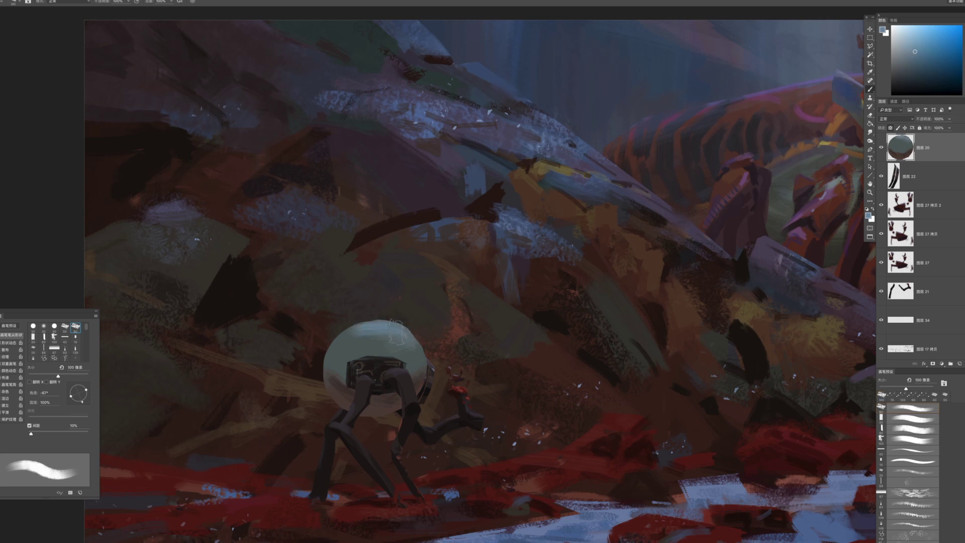
left_click(346, 338, "alt")
mouse_move(347, 338)
left_mouse_down()
mouse_move(413, 352)
mouse_move(388, 360)
mouse_move(443, 366)
left_mouse_up()
Sample a dark tone at the sphere's edge and draw very thin curved panel lines over its upper surface
key("z")
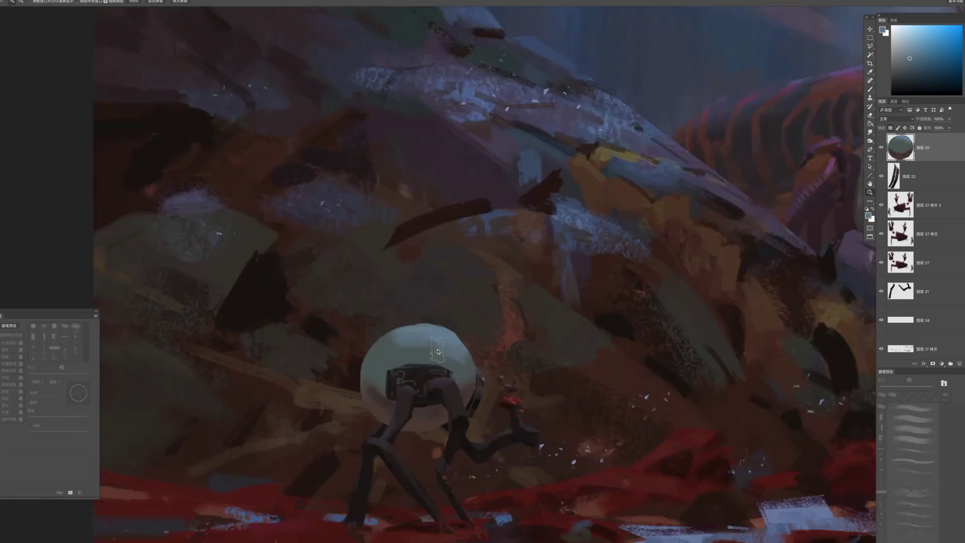
key("b")
key("bracketleft")
key("bracketleft")
left_click(471, 386, "alt")
key("bracketleft")
key("bracketleft")
key("bracketleft")
key("bracketleft")
key("bracketleft")
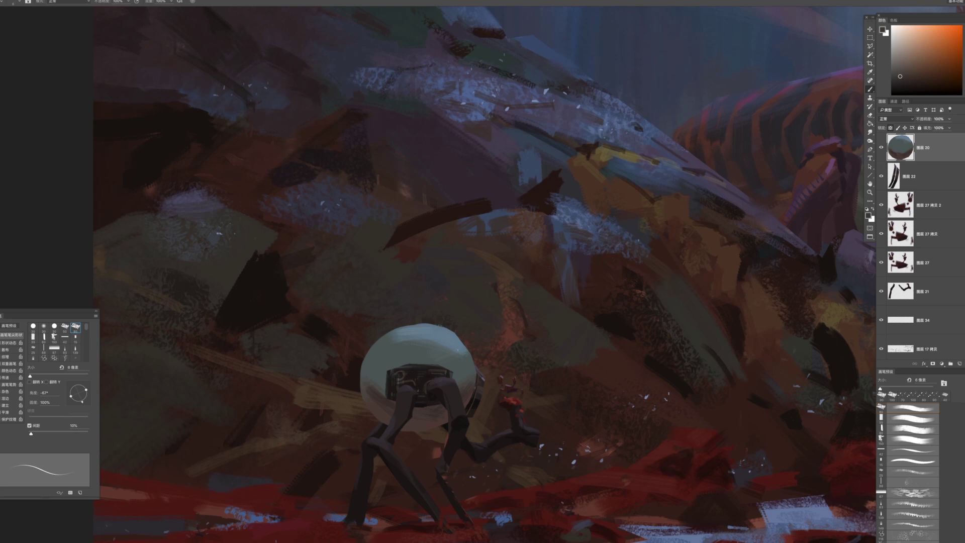
left_click_drag(475, 372, 474, 379)
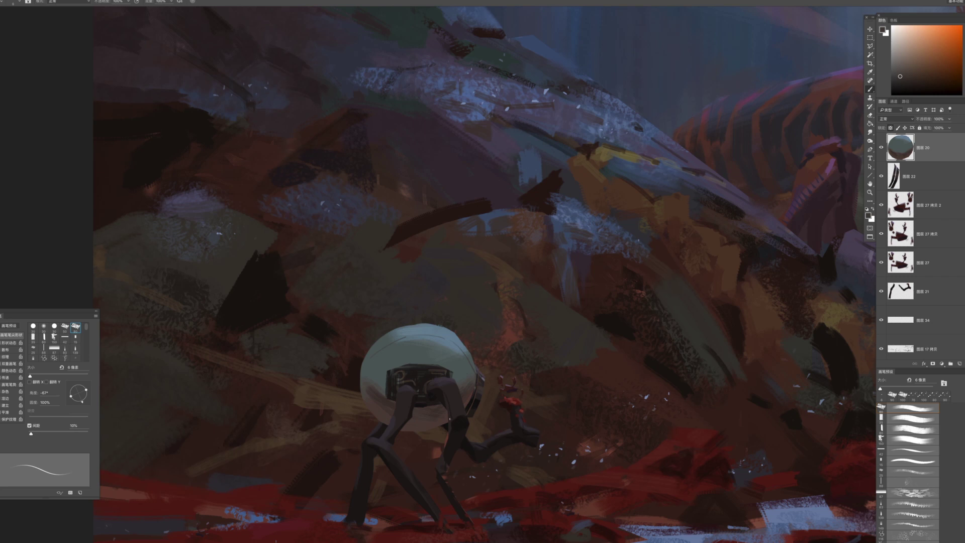
mouse_move(430, 332)
left_mouse_down()
mouse_move(394, 235)
mouse_move(451, 325)
left_mouse_up()
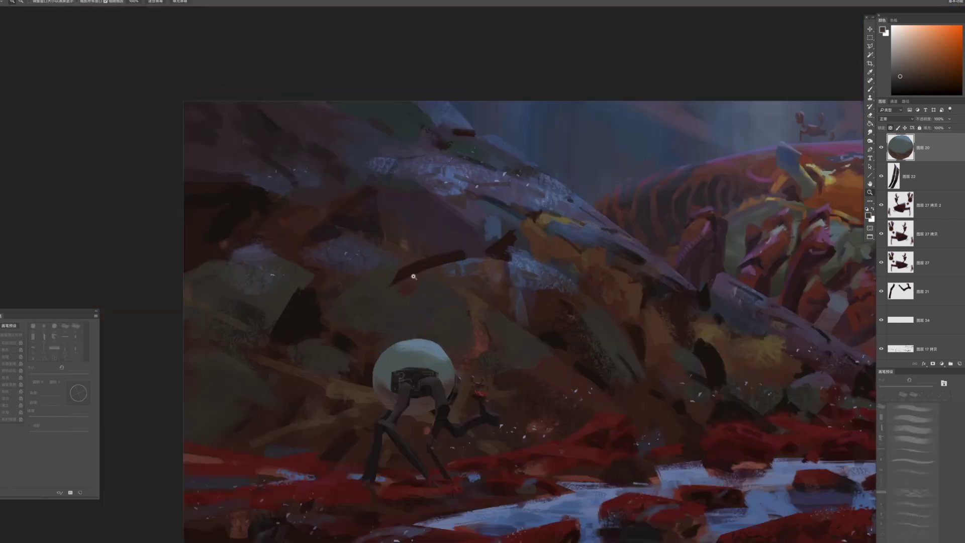
Add a small dark slot on the sphere's upper panel line using a slightly larger brush
left_click_drag(416, 364, 433, 386)
key("b")
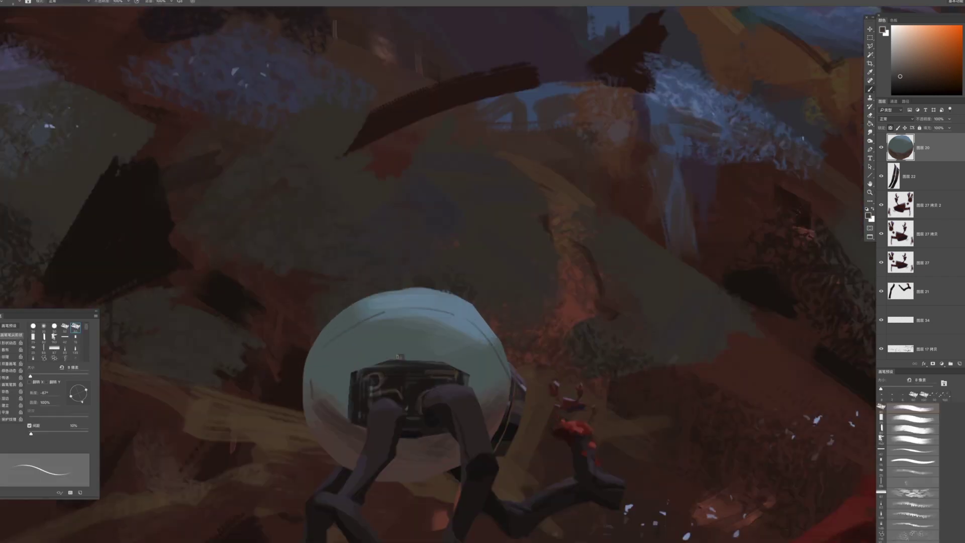
key("bracketright")
key("bracketright")
left_click(360, 327)
left_click(898, 89)
left_click_drag(453, 349, 347, 332)
left_click_drag(474, 324, 553, 327)
Blend sampled blue-green tones over the upper part of the sphere to soften its shading and panel lines
left_click(438, 335, "alt")
key("bracketright")
key("bracketright")
left_click_drag(477, 344, 511, 352)
left_click(490, 341, "alt")
left_click_drag(411, 337, 488, 357)
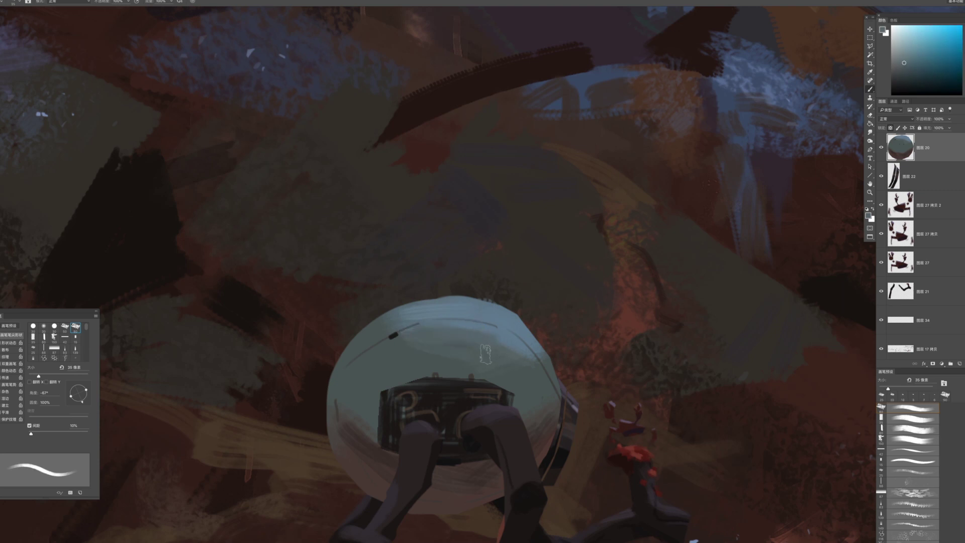
left_click(428, 352, "alt")
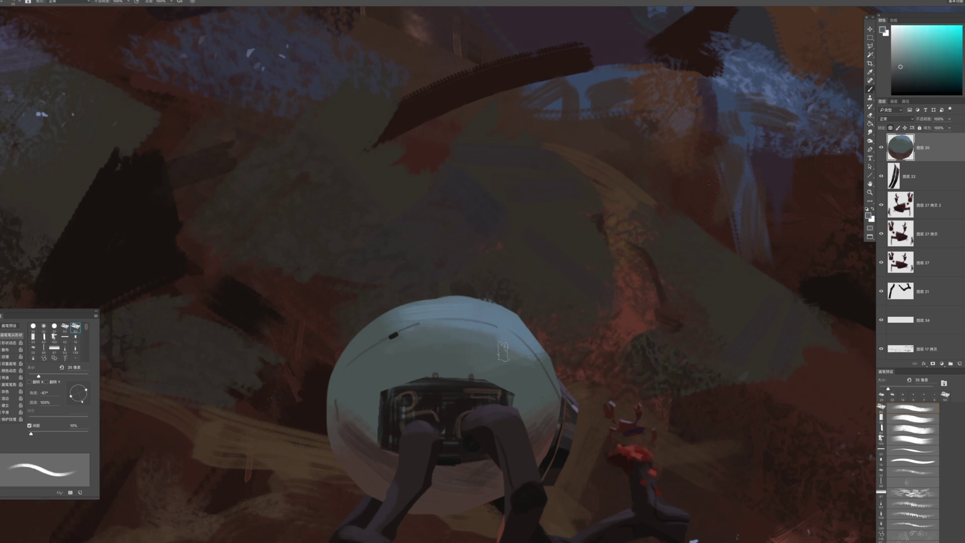
left_click(517, 358, "alt")
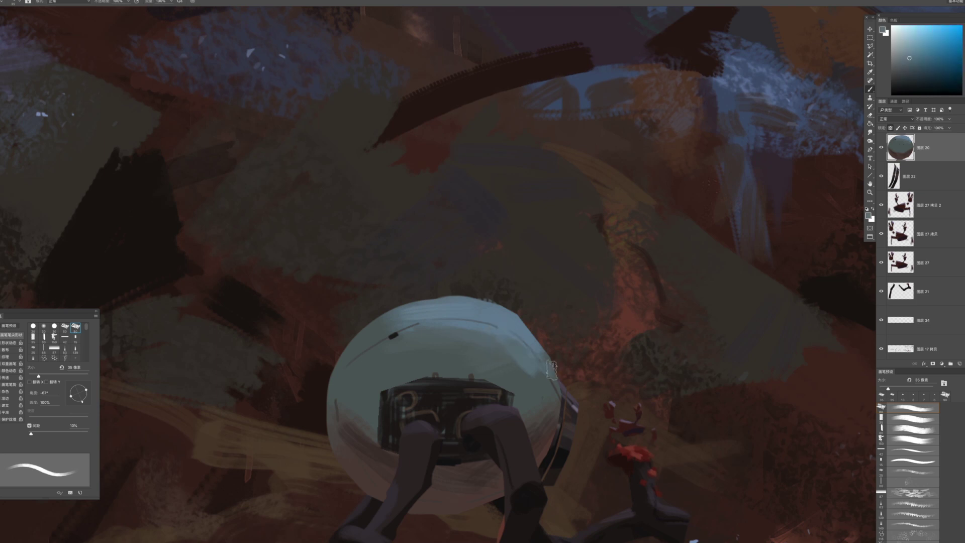
left_click(518, 355, "alt")
left_click_drag(518, 352, 528, 353)
Extend the bluish shading along both upper edges of the sphere with sampled colour
left_click(395, 320, "alt")
left_click_drag(367, 334, 378, 324)
key("bracketright")
mouse_move(521, 328)
left_mouse_down()
mouse_move(554, 358)
mouse_move(491, 363)
left_mouse_up()
left_click_drag(556, 377, 595, 374)
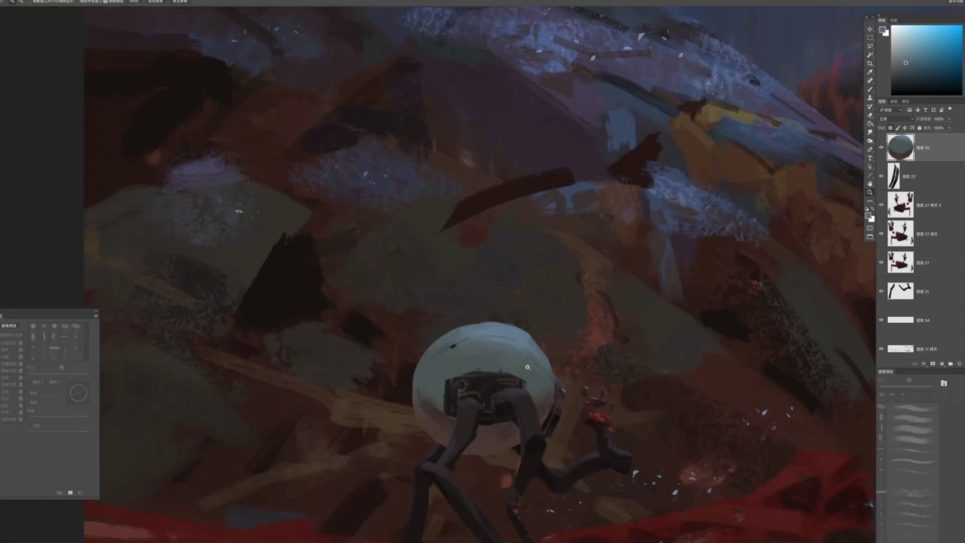
left_click(517, 346)
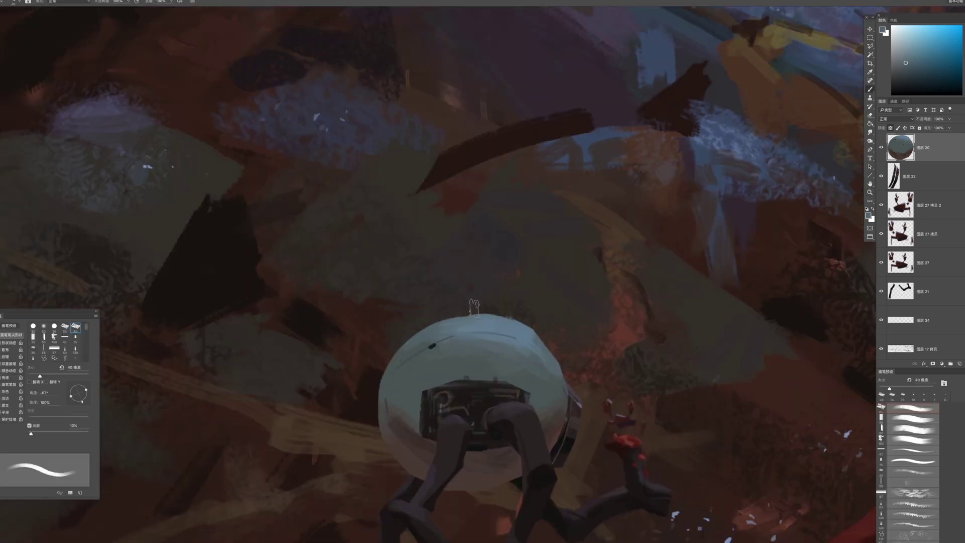
Sample a darker green and paint a soft reflection patch on the sphere above the mechanical socket
left_click(458, 351, "alt")
key("]")
mouse_move(449, 355)
left_mouse_down()
mouse_move(470, 353)
mouse_move(443, 347)
mouse_move(472, 368)
mouse_move(433, 363)
left_mouse_up()
key("]")
key("]")
key("[")
key("bracketleft")
key("bracketright")
key("bracketright")
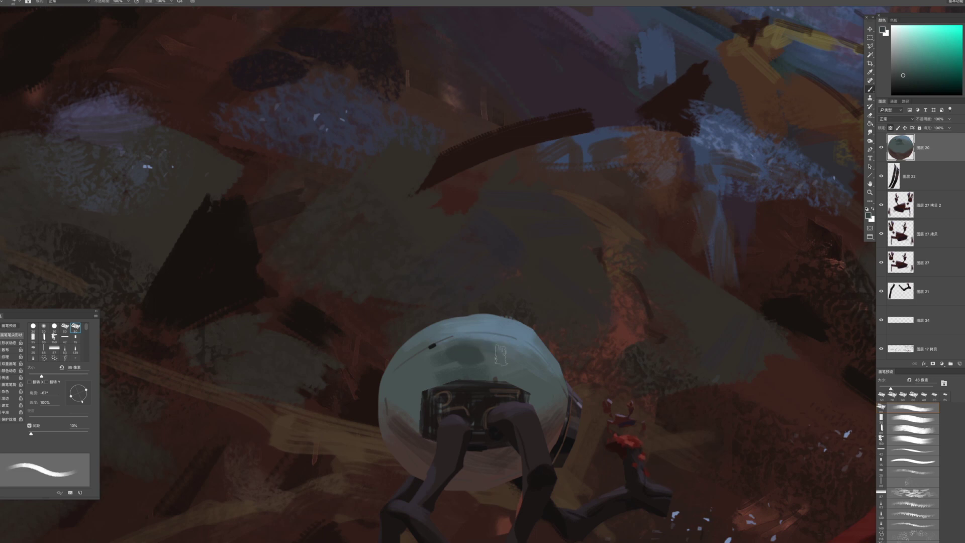
left_click_drag(543, 378, 521, 375)
left_click_drag(414, 371, 404, 384)
Mix a pale light blue and paint a small highlight on the sphere with a reduced brush
key("z")
mouse_move(377, 425)
left_mouse_down()
mouse_move(362, 429)
mouse_move(343, 407)
mouse_move(428, 428)
left_mouse_up()
key("b")
left_click(568, 293, "alt")
left_click_drag(913, 43, 908, 39)
key("bracketleft")
key("bracketleft")
key("bracketleft")
key("bracketleft")
mouse_move(498, 379)
left_mouse_down()
mouse_move(496, 389)
mouse_move(501, 365)
mouse_move(489, 387)
left_mouse_up()
key("bracketright")
key("z")
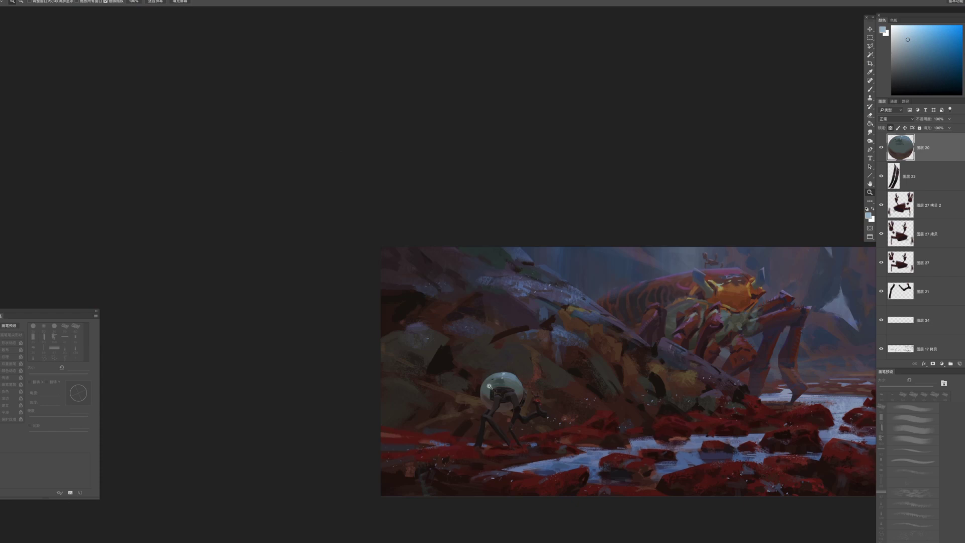
left_click(509, 384)
Rework the crisp pale-blue glints at the top of the sphere, undoing the unwanted strokes
left_click_drag(515, 353, 510, 373)
key("ctrl+z")
key("bracketright")
key("bracketleft")
key("bracketleft")
key("ctrl+z")
mouse_move(479, 364)
left_mouse_down()
mouse_move(402, 315)
mouse_move(483, 358)
mouse_move(553, 337)
mouse_move(528, 371)
mouse_move(575, 388)
mouse_move(584, 366)
left_mouse_up()
key("ctrl+z")
key("bracketright")
key("bracketright")
key("bracketleft")
key("bracketleft")
Sample dark green from the sphere and refine the area around the glints with a very fine brush
key("bracketleft")
key("bracketleft")
key("bracketleft")
key("bracketleft")
key("bracketleft")
key("bracketleft")
left_click(570, 342, "alt")
left_click_drag(560, 326, 578, 322)
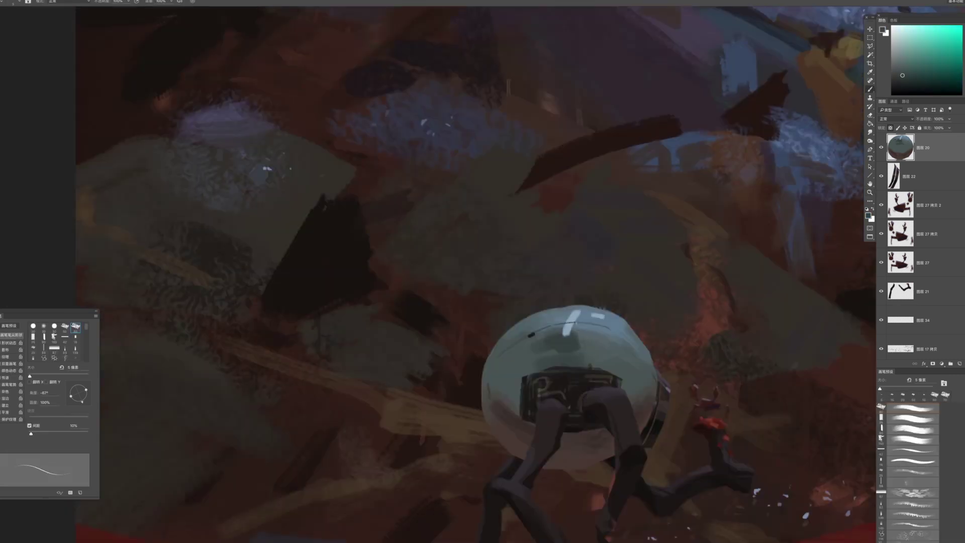
key("z")
left_click_drag(616, 359, 593, 359)
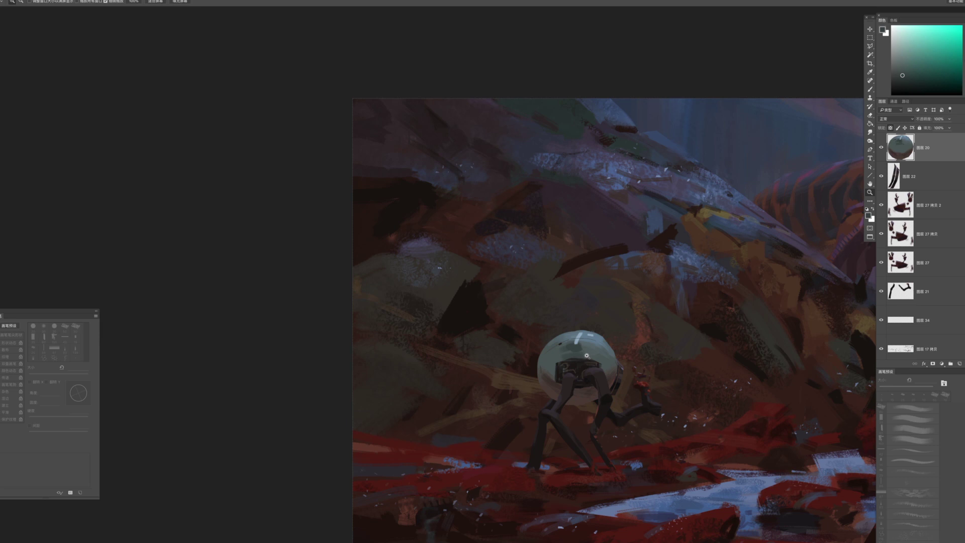
Sample a reddish tone from the scene, make it more saturated and paint reflected light on the sphere's underside
left_click(587, 355)
key("b")
key("space")
mouse_move(603, 361)
left_mouse_down()
mouse_move(541, 350)
mouse_move(554, 360)
left_mouse_up()
key("z")
key("b")
key("bracketright")
key("bracketright")
key("bracketright")
key("bracketright")
key("bracketright")
key("bracketright")
key("bracketright")
key("space")
left_click_drag(537, 441, 581, 284)
left_click(699, 393, "alt")
left_click(937, 63)
left_click_drag(938, 63, 925, 58)
key("bracketright")
key("bracketright")
mouse_move(568, 275)
left_mouse_down()
mouse_move(611, 252)
mouse_move(570, 274)
left_mouse_up()
Strengthen the red reflected light along the sphere's lower rim and sample a dark brown there with a larger brush
left_click(931, 60)
left_click_drag(478, 267, 548, 280)
mouse_move(570, 318)
left_mouse_down()
mouse_move(508, 318)
mouse_move(572, 312)
left_mouse_up()
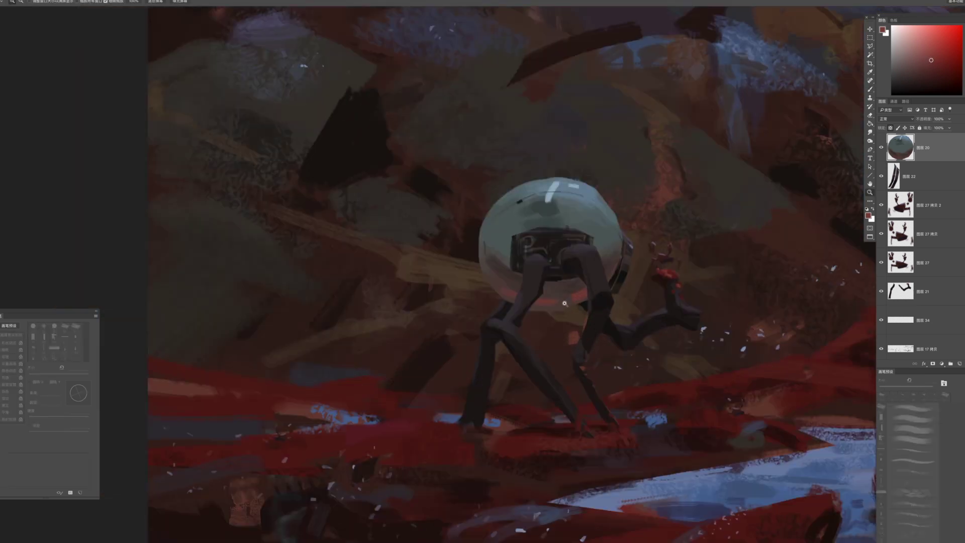
left_click(552, 296, "alt")
key("bracketright")
key("bracketright")
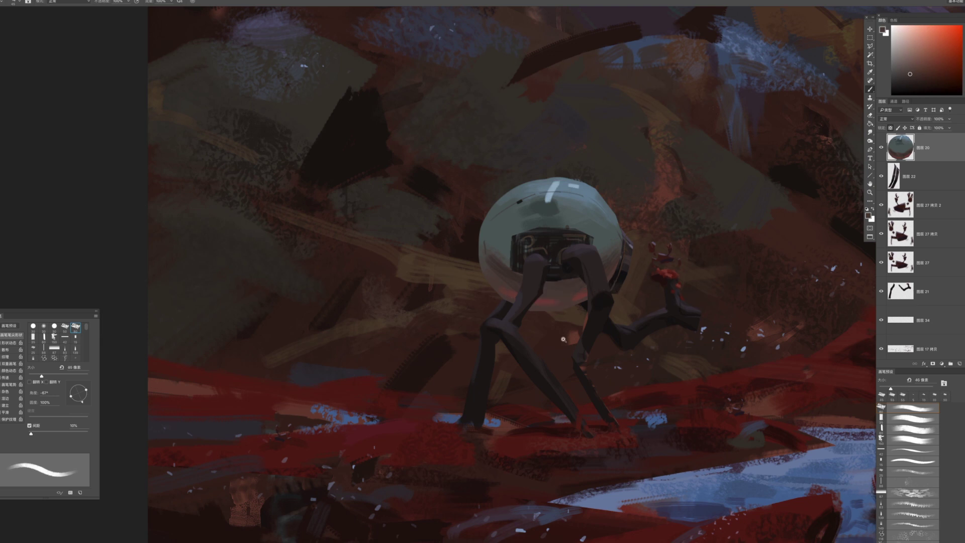
Add an empty layer beneath the slope layer and set its blend mode to Screen (滤色)
scroll(581, 312, "down", 3)
scroll(487, 287, "up", 1)
scroll(620, 295, "down", 3)
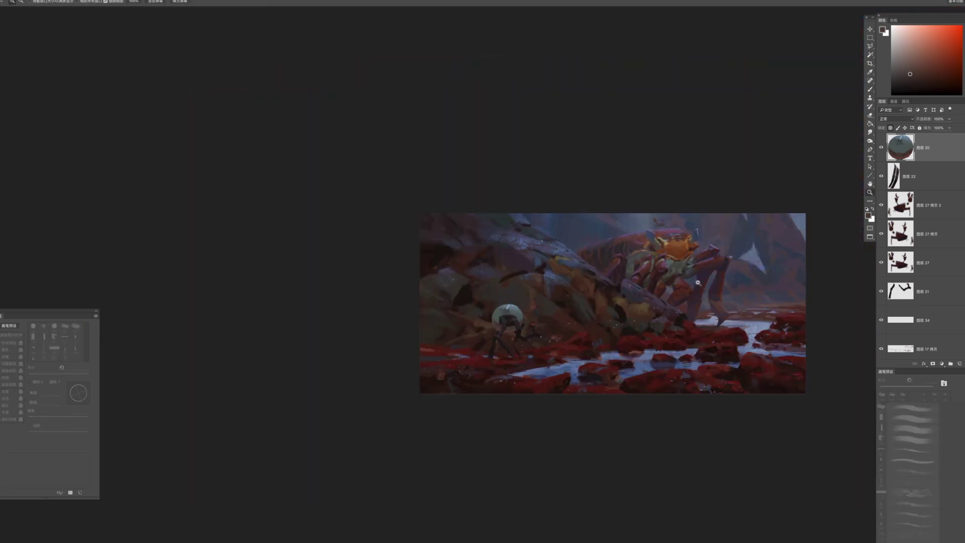
scroll(698, 283, "up", 3)
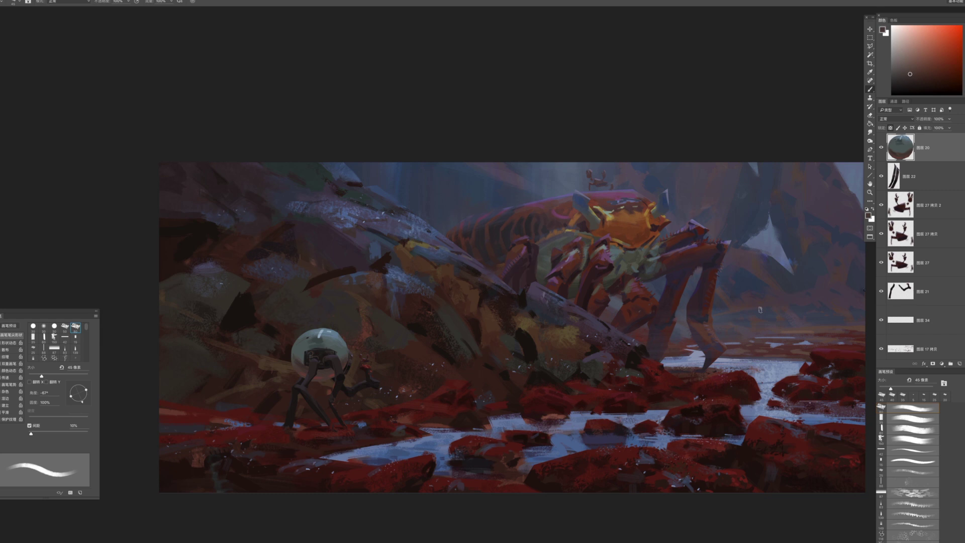
scroll(905, 181, "down", 4)
left_click(899, 120)
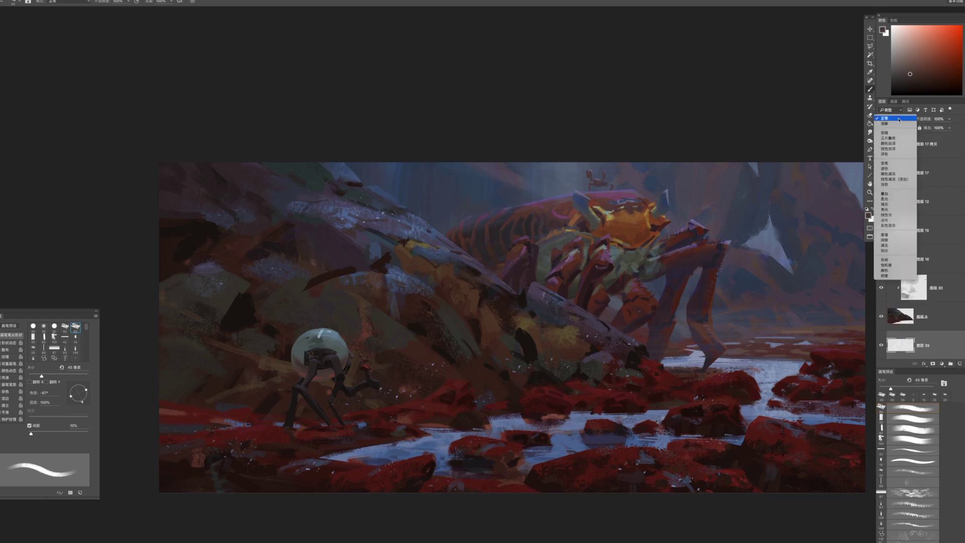
left_click(894, 169)
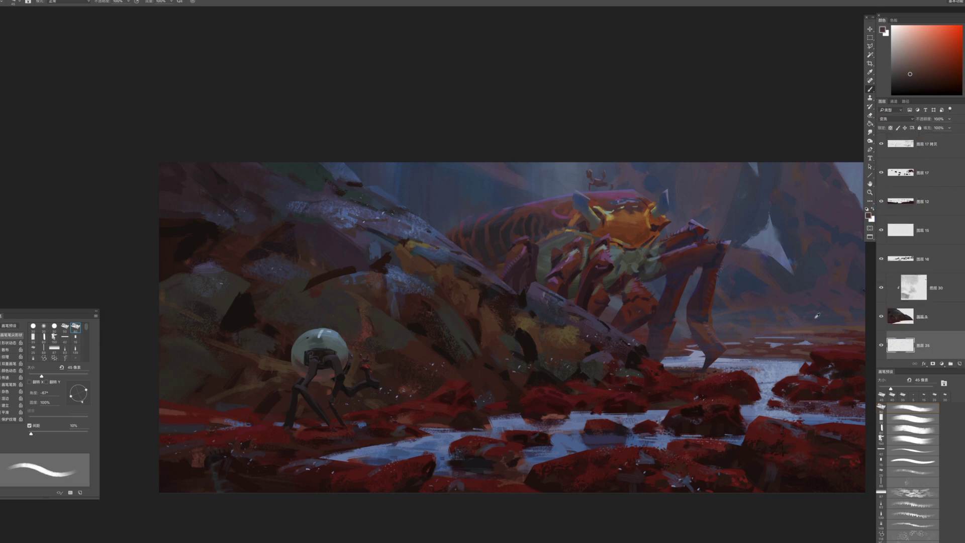
Sample the background's colour, shift it to muted blue-violet and paint haze around the crab's front legs with a large brush
left_click(813, 315, "alt")
left_click(916, 66)
key("bracketright")
key("bracketright")
key("bracketright")
key("bracketright")
key("bracketright")
key("bracketright")
key("bracketright")
key("bracketright")
key("bracketright")
key("bracketright")
key("bracketright")
key("bracketright")
key("bracketright")
mouse_move(669, 300)
left_mouse_down()
mouse_move(657, 293)
mouse_move(712, 266)
left_mouse_up()
Move the haze layer below the crab body layer and spread more haze over the background with a larger brush
mouse_move(927, 346)
left_mouse_down()
mouse_move(921, 402)
mouse_move(905, 275)
left_mouse_up()
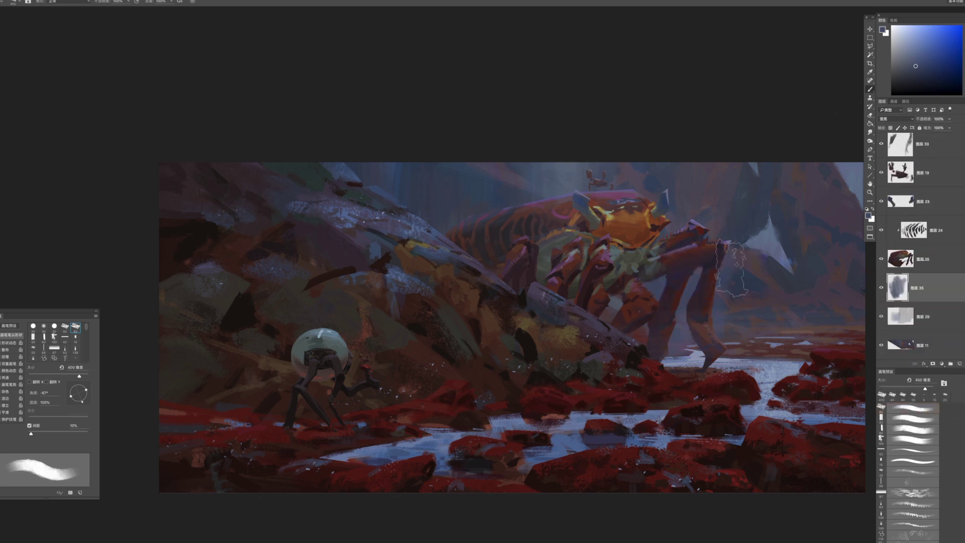
key("bracketright")
key("bracketright")
key("bracketright")
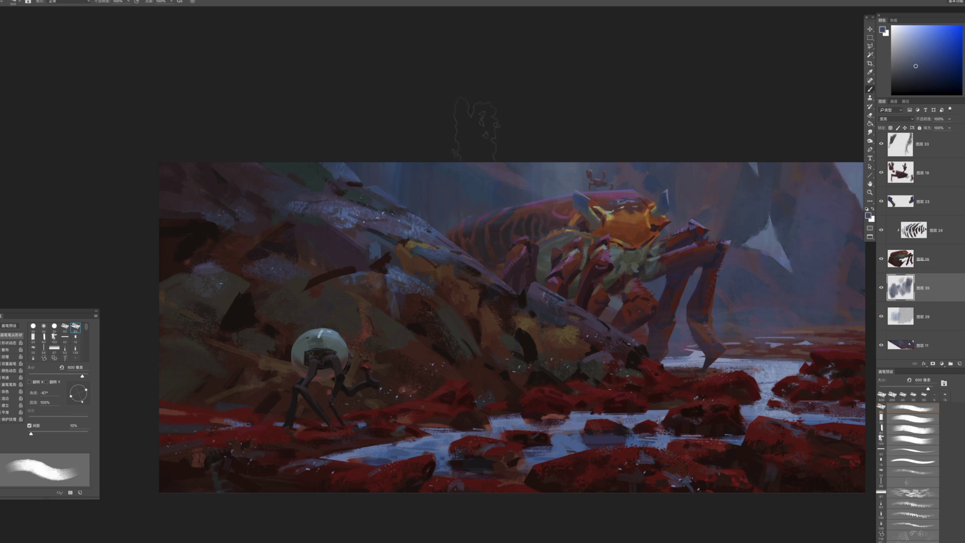
left_click_drag(469, 243, 503, 221)
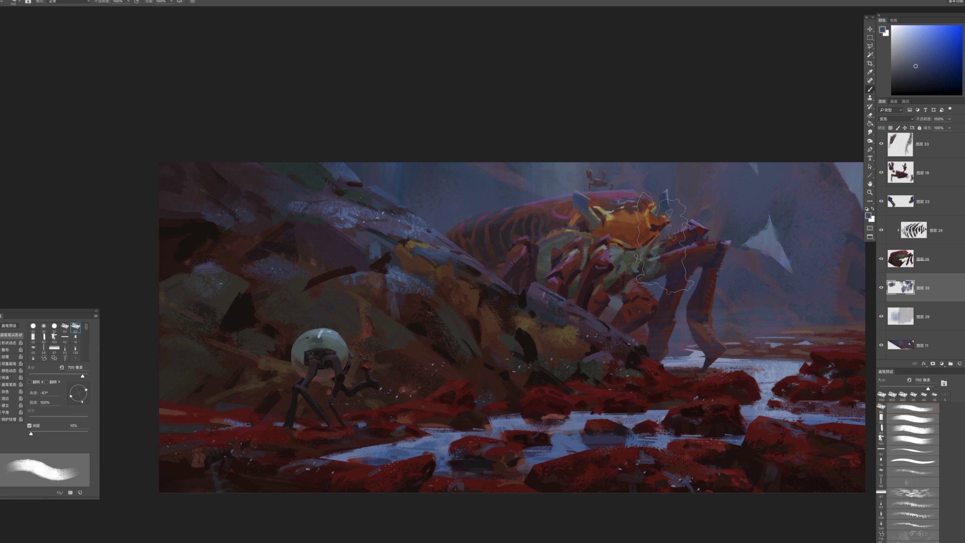
Brush more haze around the crab and its front legs, and lower the haze layer's opacity
left_click_drag(656, 241, 590, 243)
left_click_drag(751, 283, 776, 272)
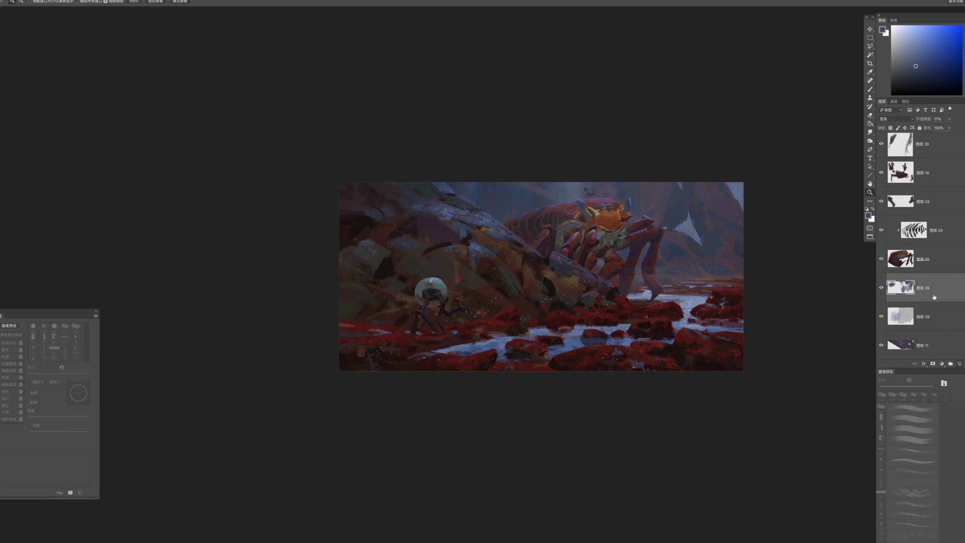
Add an empty layer directly above the haze layer and change its blend mode
left_click(960, 364)
left_click(896, 119)
left_click(893, 134)
Paint a broad veil over the background behind the crab with a 1200-pixel brush, undoing unwanted strokes, and reduce the layer's opacity
key("b")
mouse_move(684, 246)
left_mouse_down()
mouse_move(719, 206)
mouse_move(698, 237)
mouse_move(696, 226)
left_mouse_up()
key("super+alt+z")
key("super+alt+z")
left_click_drag(737, 193, 694, 196)
left_click_drag(702, 121, 798, 116)
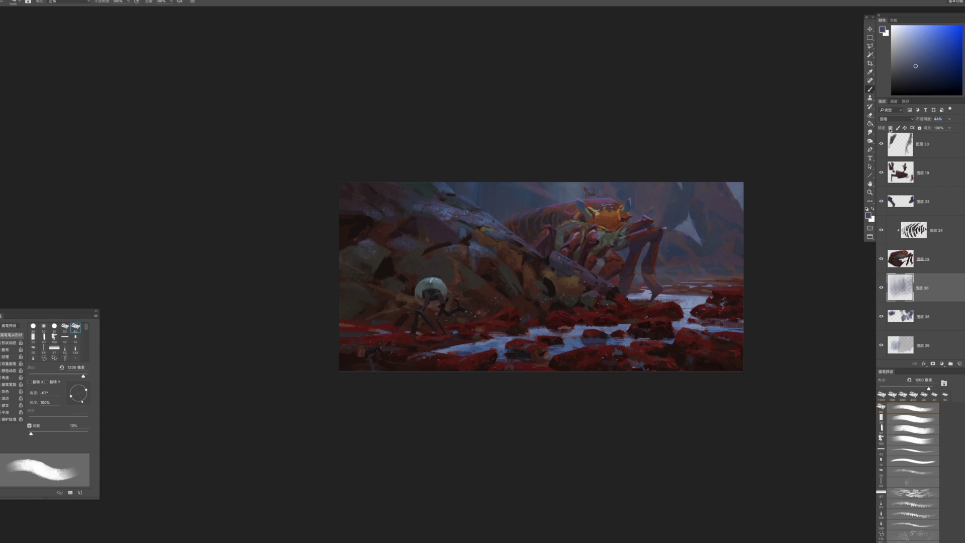
Stamp all visible layers into a new merged layer above the walker's layers, below the hidden merged copies
scroll(920, 246, "down", 5)
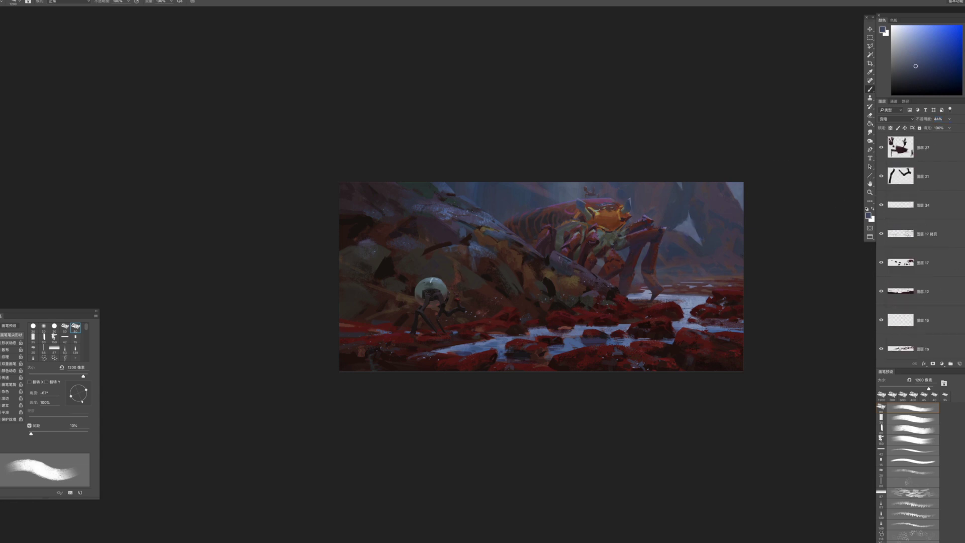
scroll(920, 247, "up", 5)
left_click(923, 206)
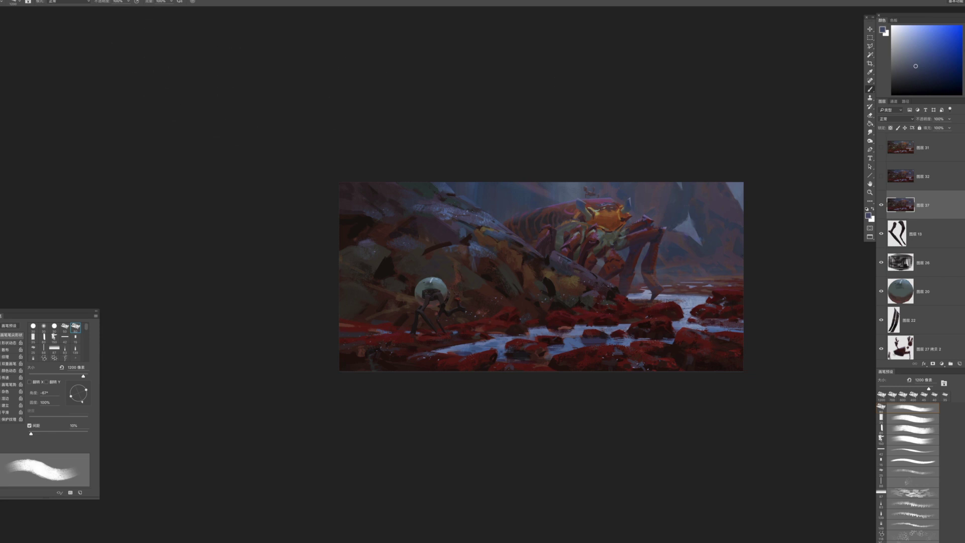
Sharpen the merged layer with Smart Sharpen (智能锐化), reducing the radius to 1.8 pixels
left_click(135, 0)
mouse_move(176, 95)
left_click(222, 121)
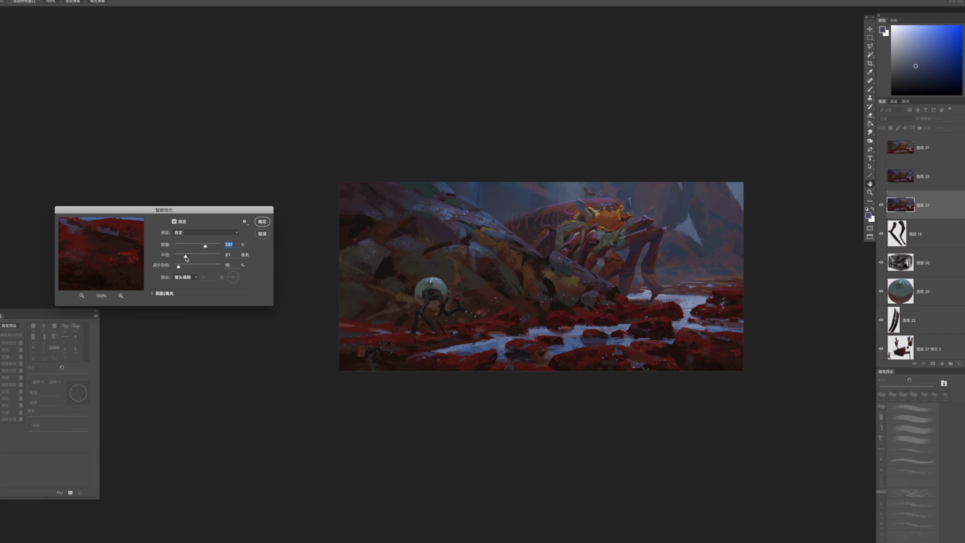
scroll(565, 322, "up", 3)
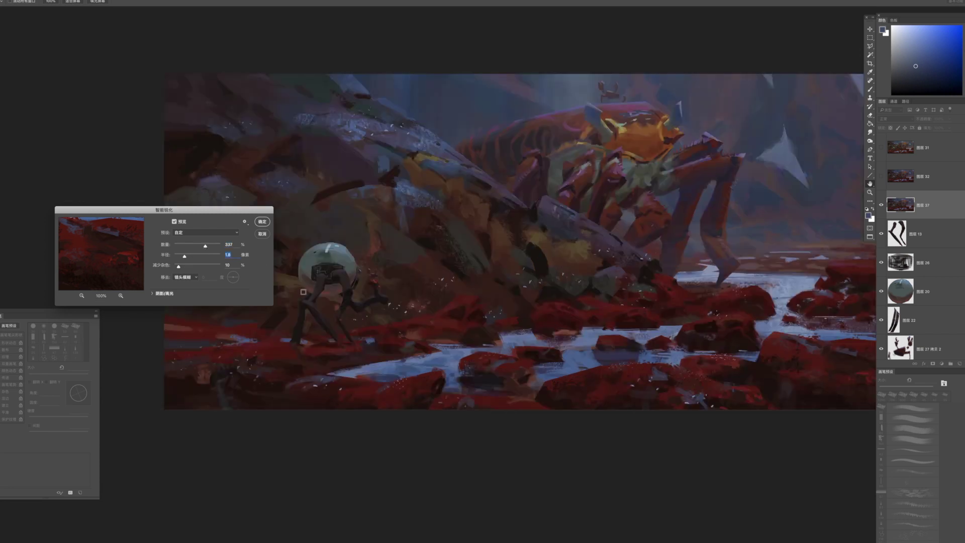
left_click(262, 223)
Shrink the brush to a small detail size and sample a dark violet from the crab's front leg
key("b")
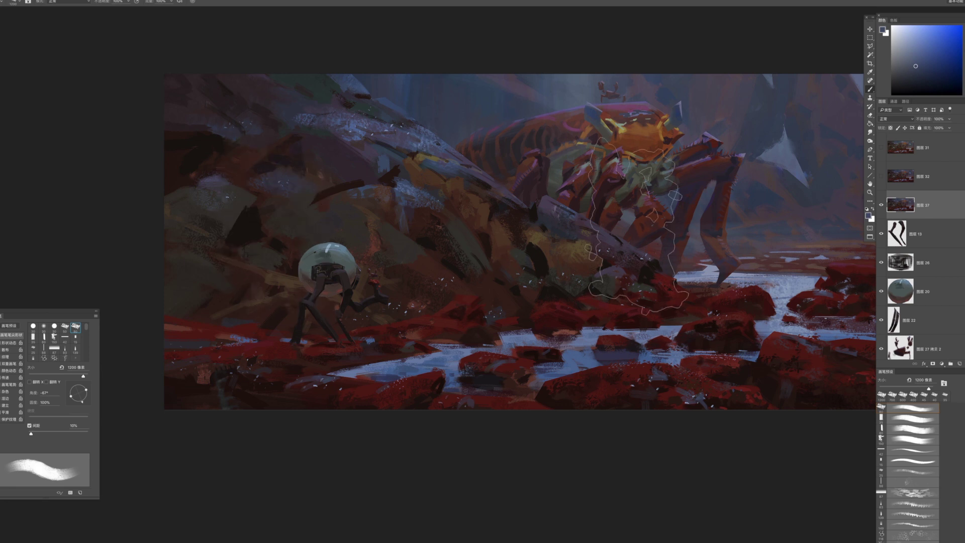
scroll(714, 231, "up", 3)
key("bracketleft")
key("bracketleft")
key("bracketleft")
key("bracketleft")
key("bracketleft")
key("bracketleft")
key("bracketleft")
key("bracketleft")
key("bracketleft")
key("bracketleft")
key("bracketleft")
key("bracketleft")
key("bracketleft")
key("bracketleft")
key("bracketleft")
key("bracketleft")
key("bracketleft")
key("bracketleft")
key("bracketleft")
key("bracketleft")
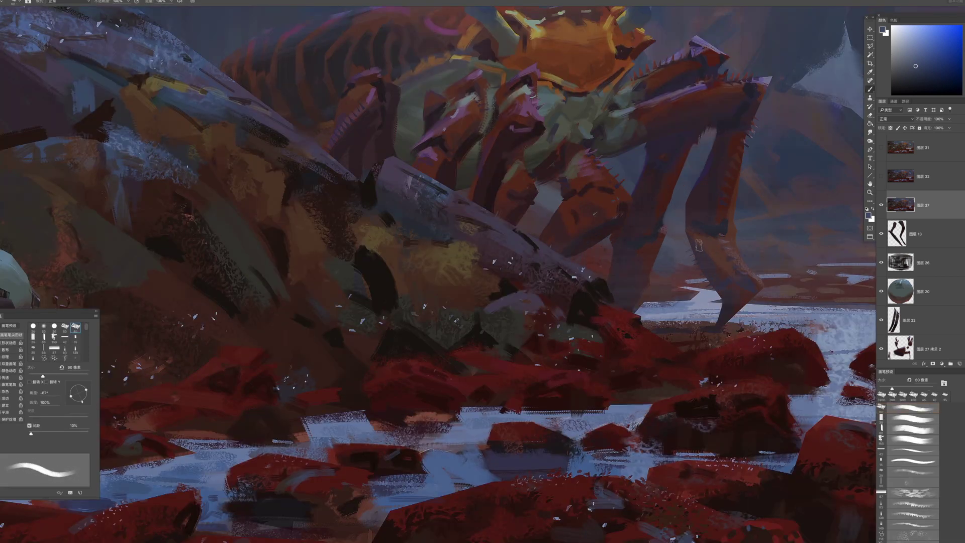
left_click(696, 220, "alt")
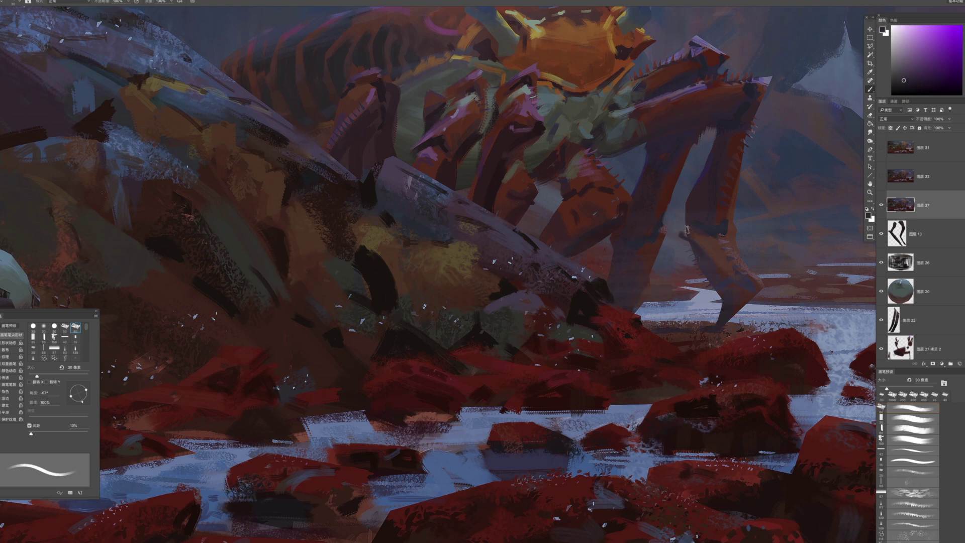
key("z")
mouse_move(712, 277)
left_mouse_down()
mouse_move(648, 252)
mouse_move(710, 193)
left_mouse_up()
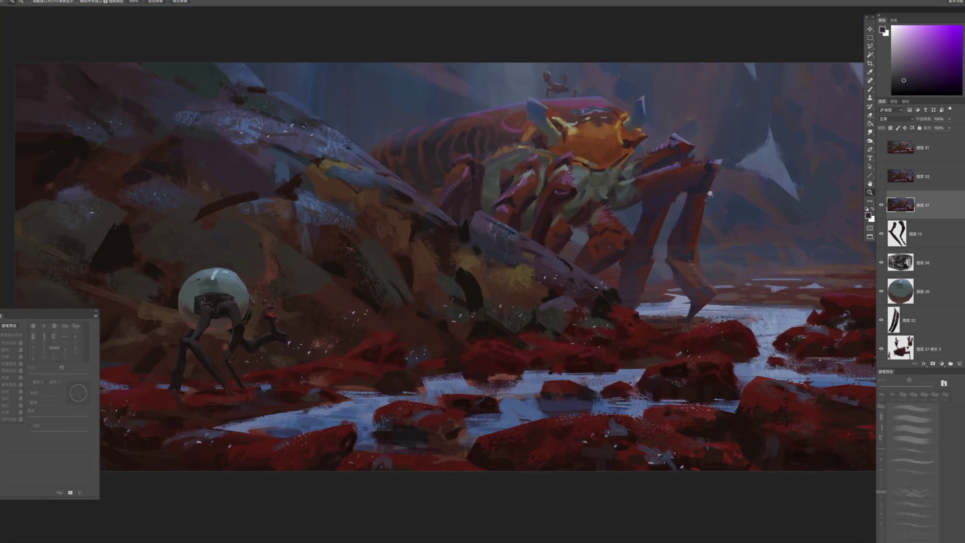
left_click_drag(716, 229, 689, 255)
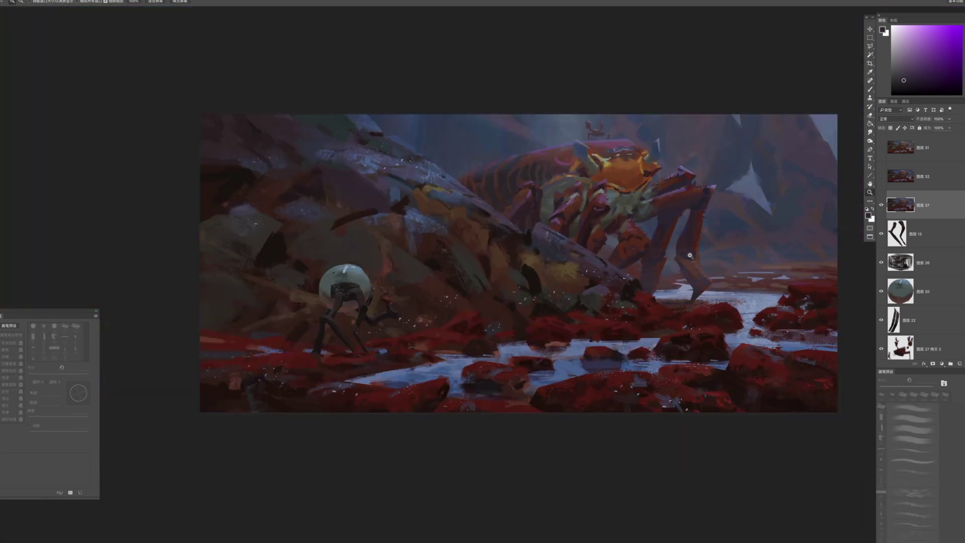